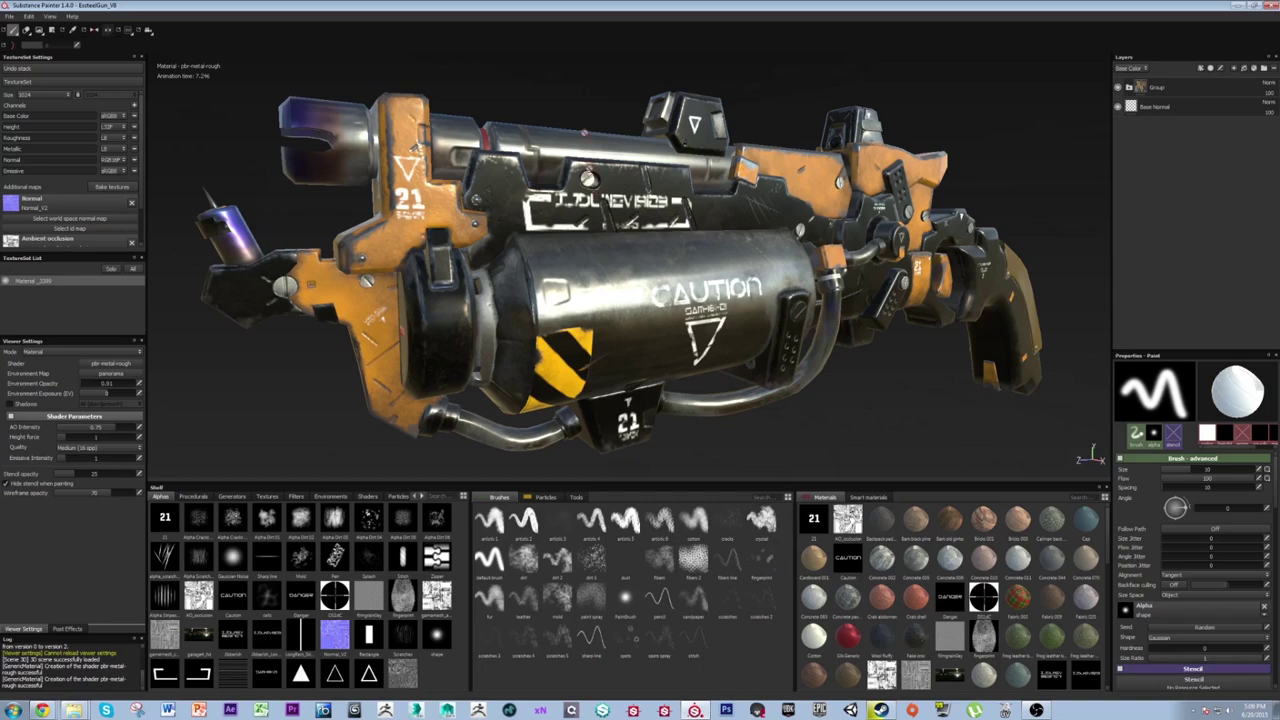
# Close the finished textured gun project and discard its unsaved changes.
pyautogui.click(567, 141)
pyautogui.keyDown('alt'); pyautogui.moveTo(530, 111); pyautogui.dragTo(542, 113); pyautogui.keyUp('alt')
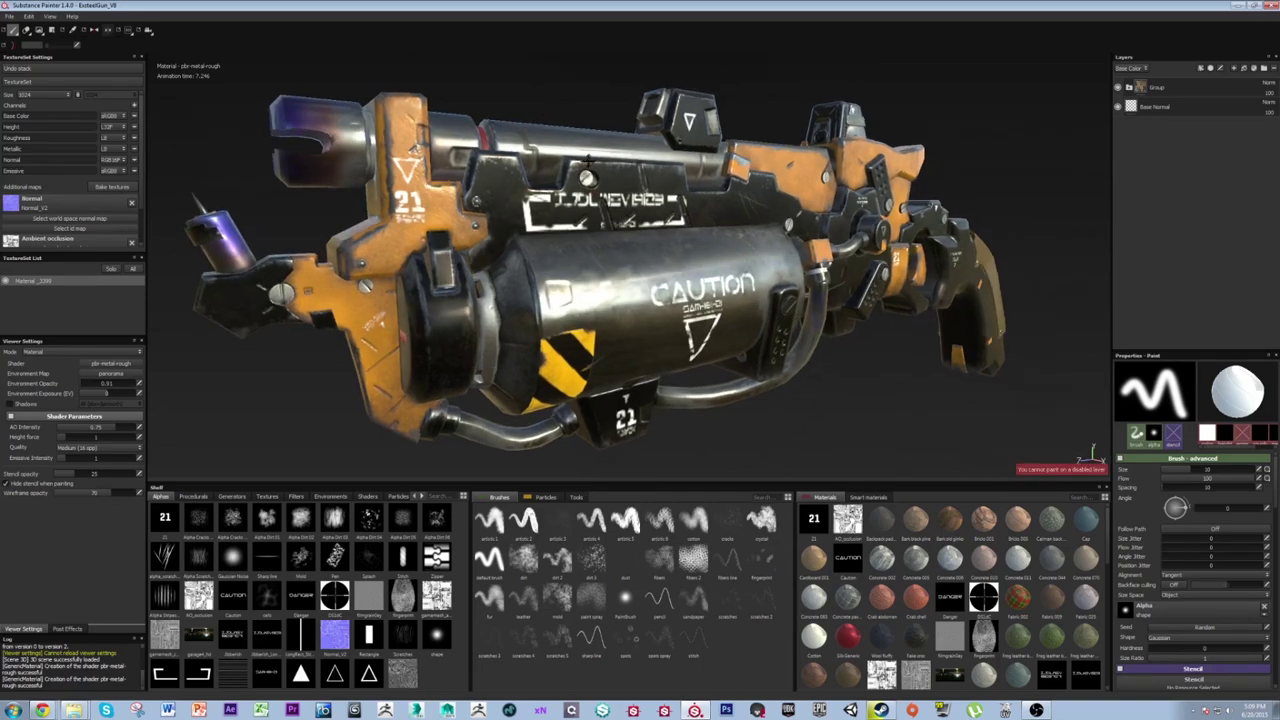
pyautogui.keyDown('alt'); pyautogui.moveTo(587, 161); pyautogui.dragTo(562, 148); pyautogui.keyUp('alt')
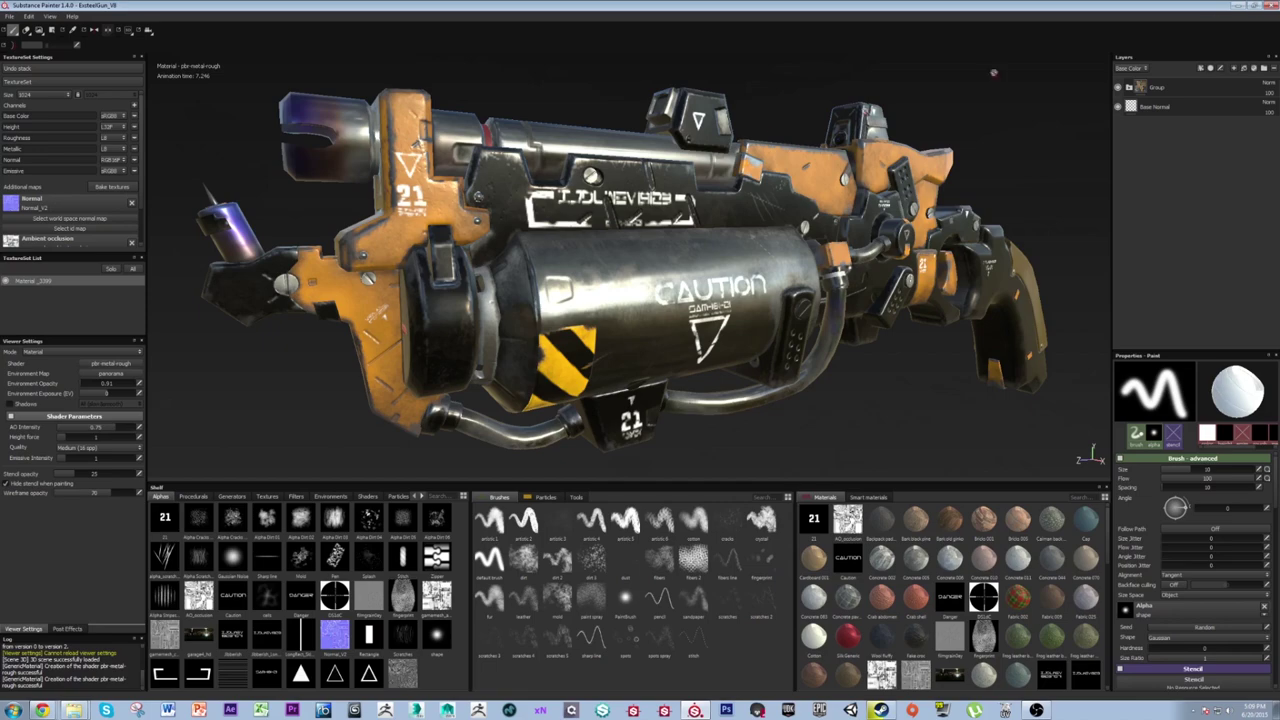
pyautogui.click(1270, 5)
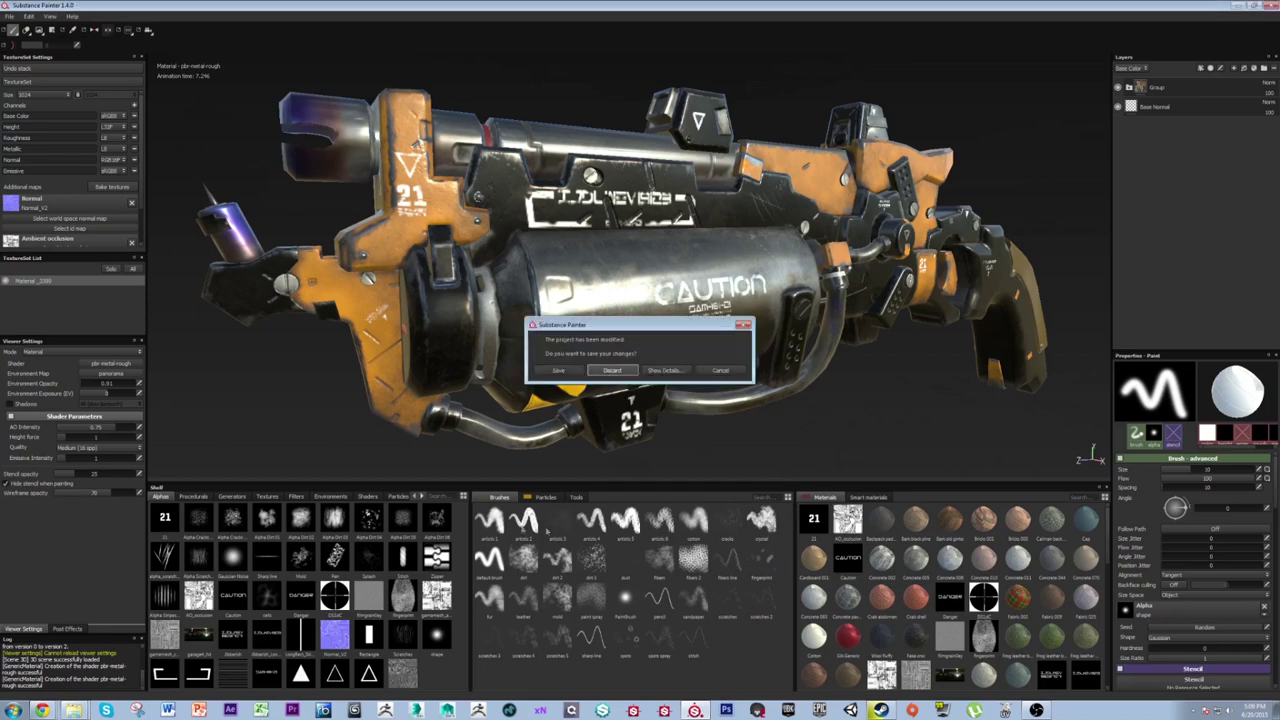
pyautogui.press('Return')
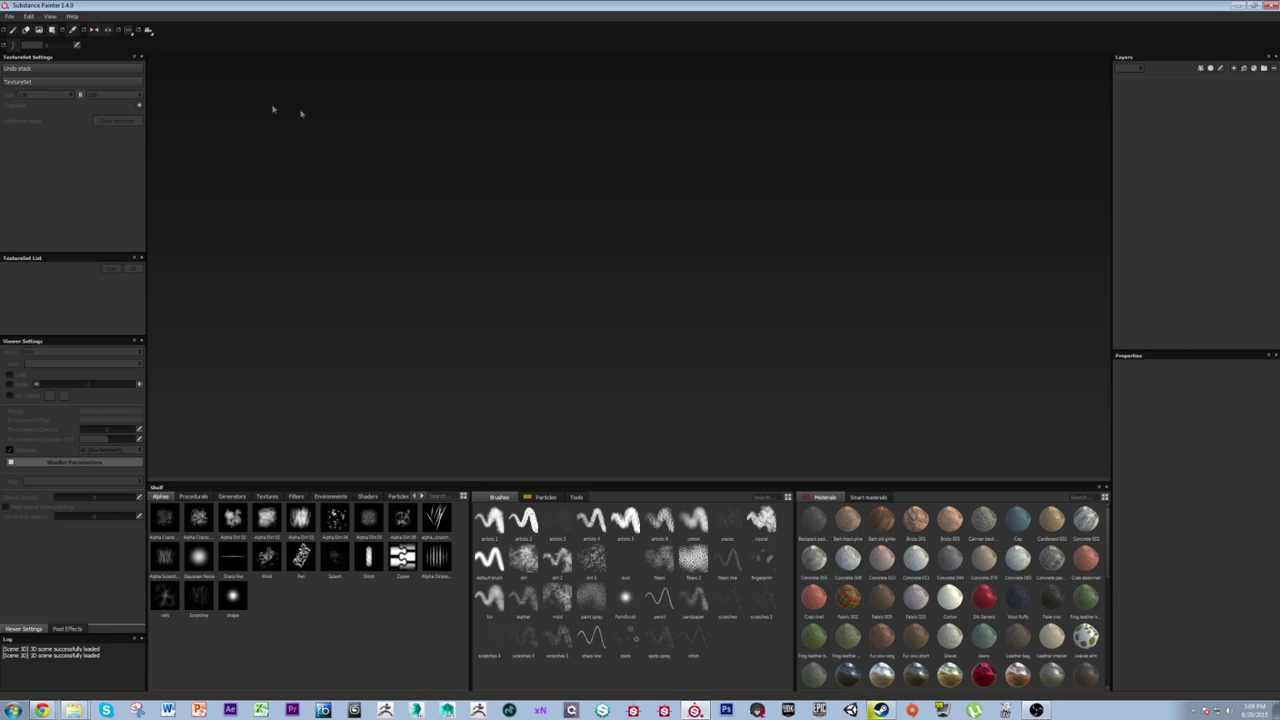
# Start a new project and keep its normal map format at DirectX.
pyautogui.click(9, 17)
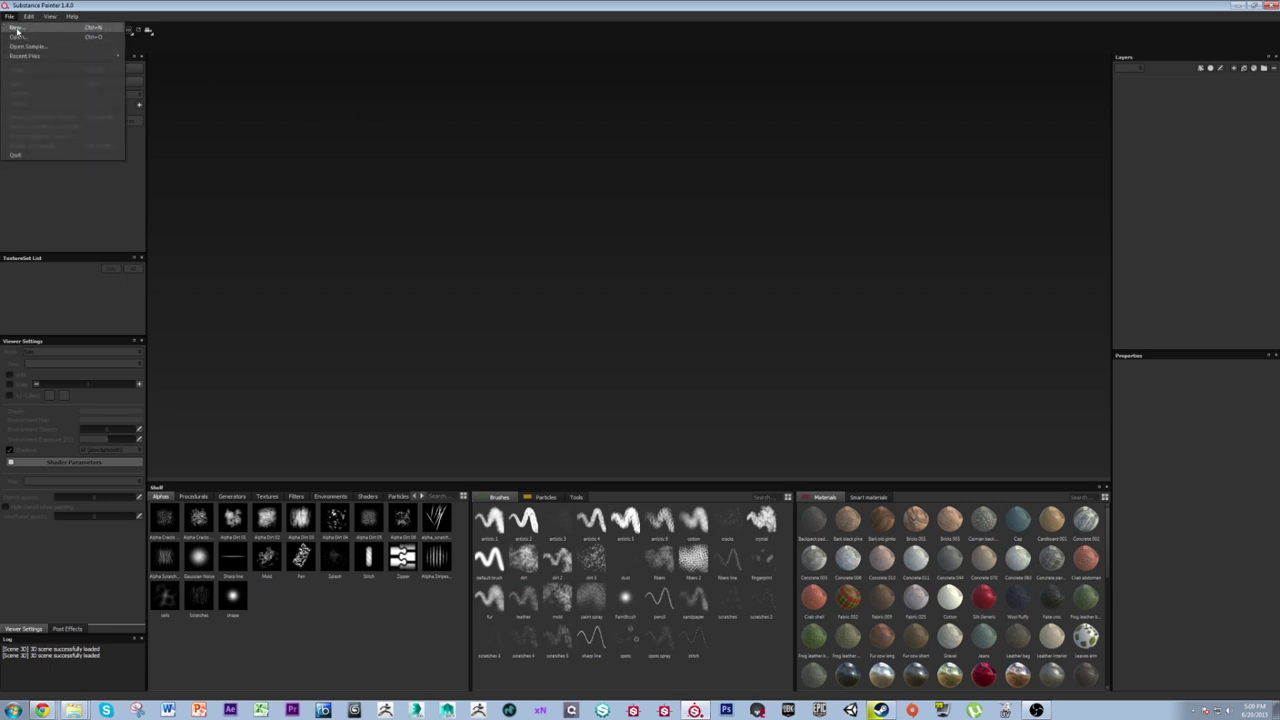
pyautogui.click(17, 28)
pyautogui.moveTo(641, 284); pyautogui.dragTo(585, 174)
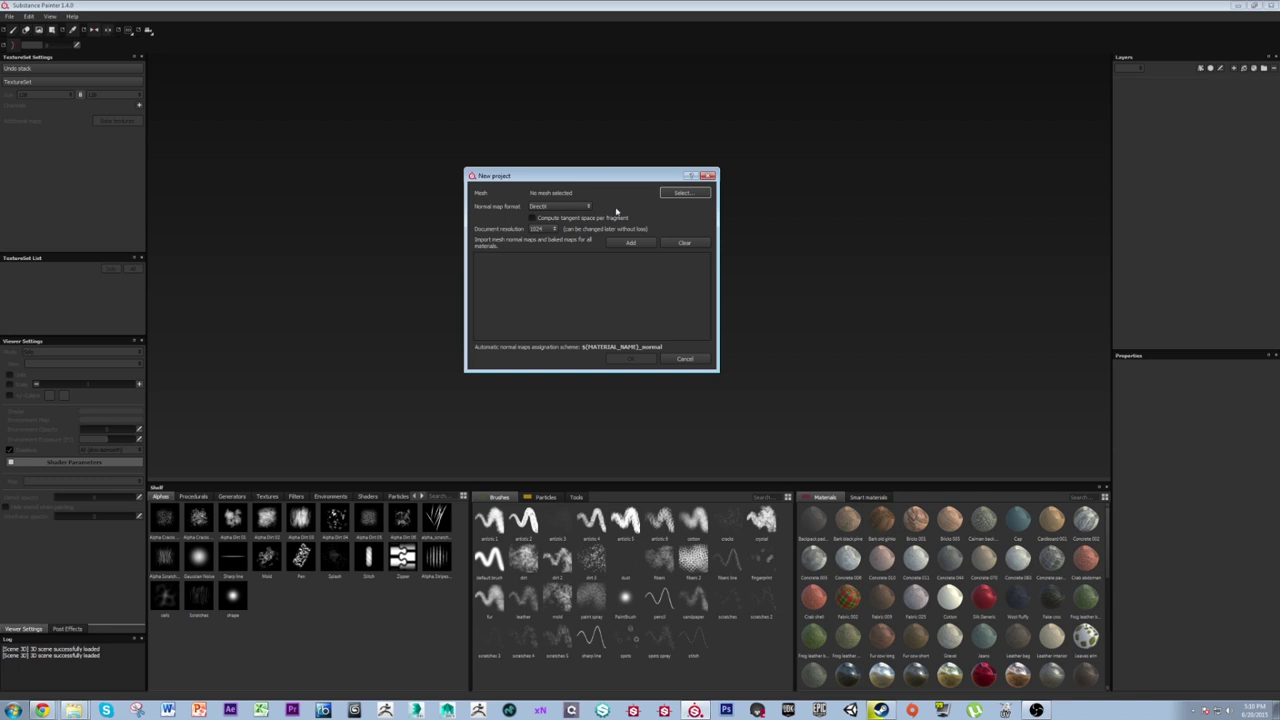
pyautogui.click(553, 207)
pyautogui.click(553, 207)
pyautogui.click(553, 207)
pyautogui.click(552, 214)
# Set the new project's document resolution to 2048.
pyautogui.click(545, 231)
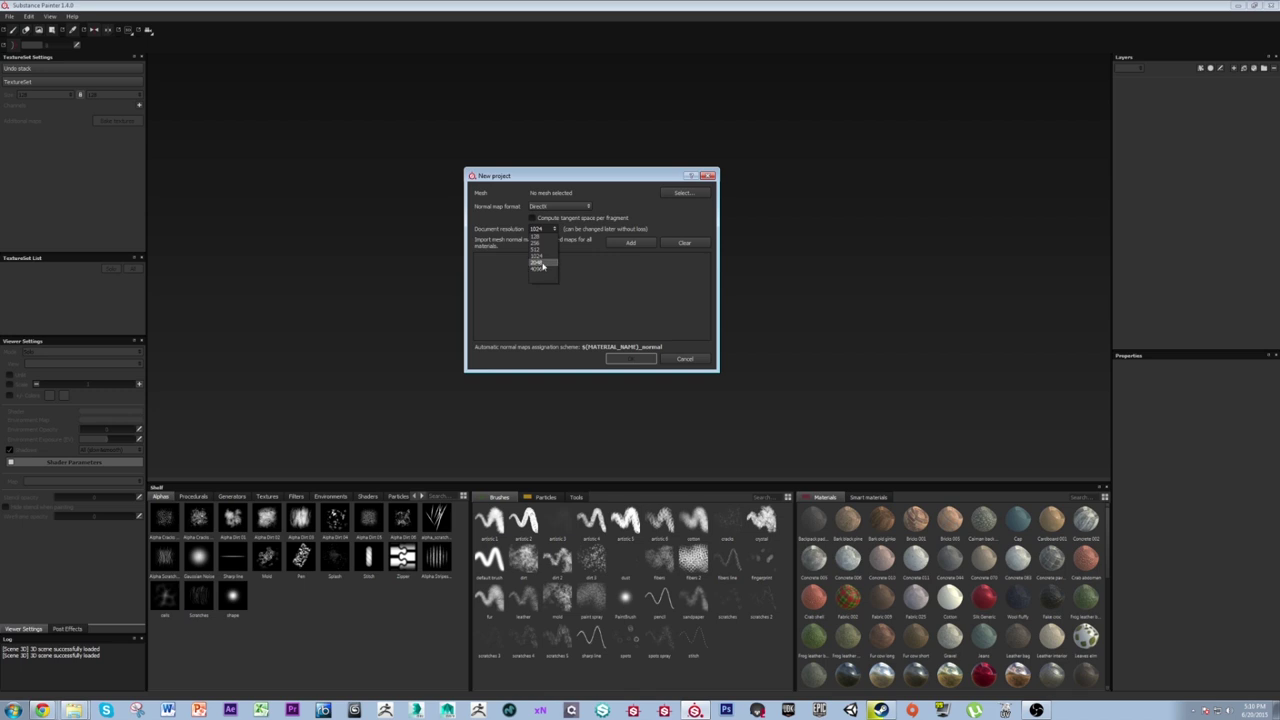
pyautogui.click(542, 264)
pyautogui.click(548, 229)
pyautogui.click(548, 230)
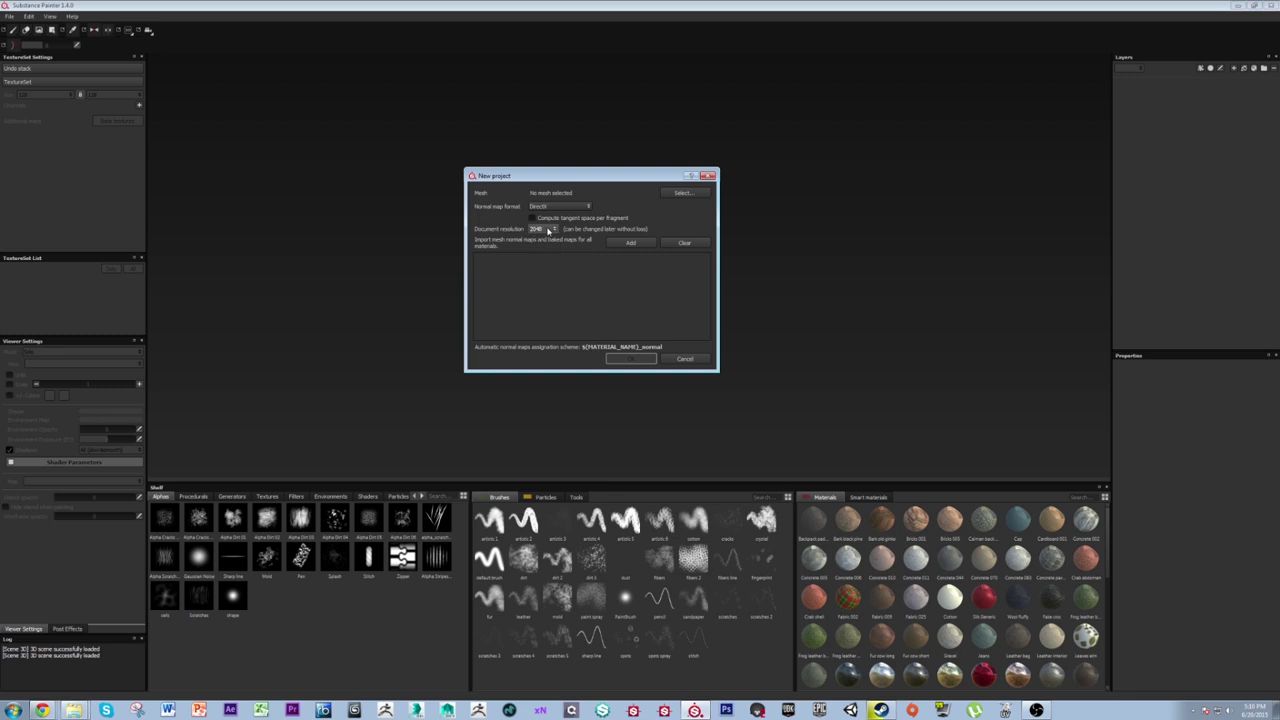
pyautogui.click(546, 229)
pyautogui.click(547, 231)
# Choose GameMesh from the Substance Painter Demo folder as the new project's mesh.
pyautogui.click(697, 192)
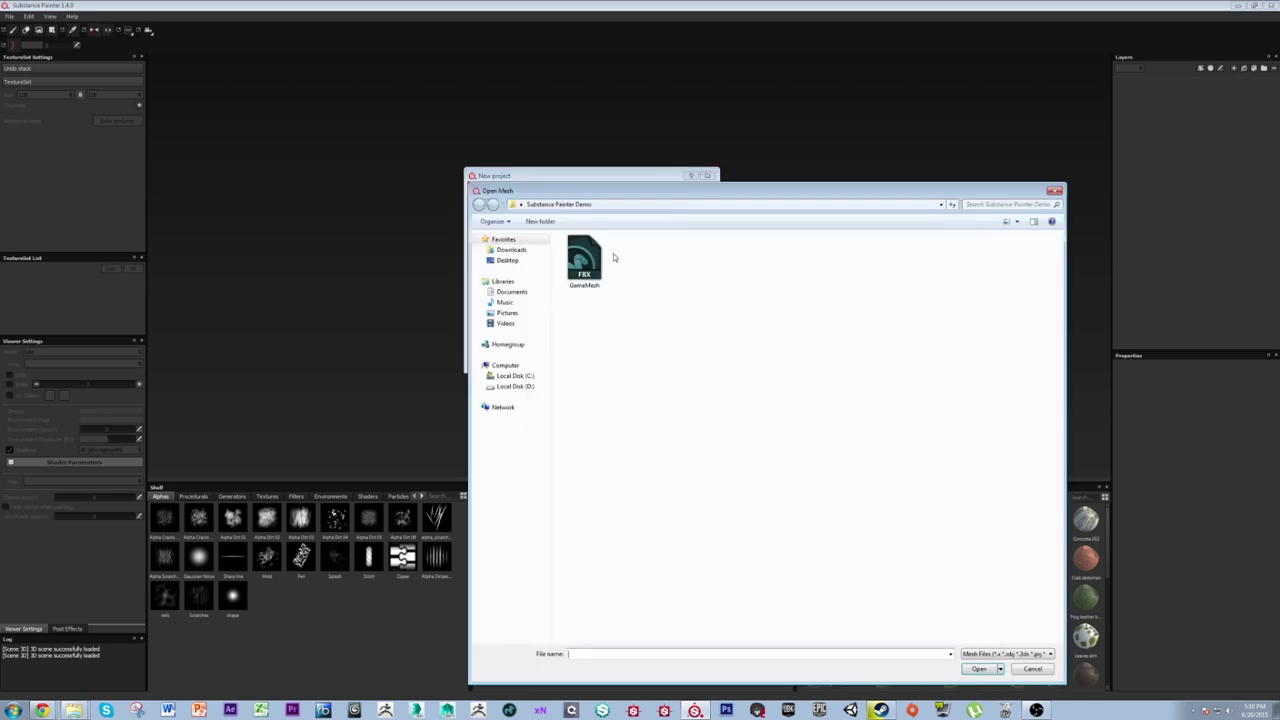
pyautogui.moveTo(658, 172); pyautogui.dragTo(649, 95)
pyautogui.doubleClick(557, 168)
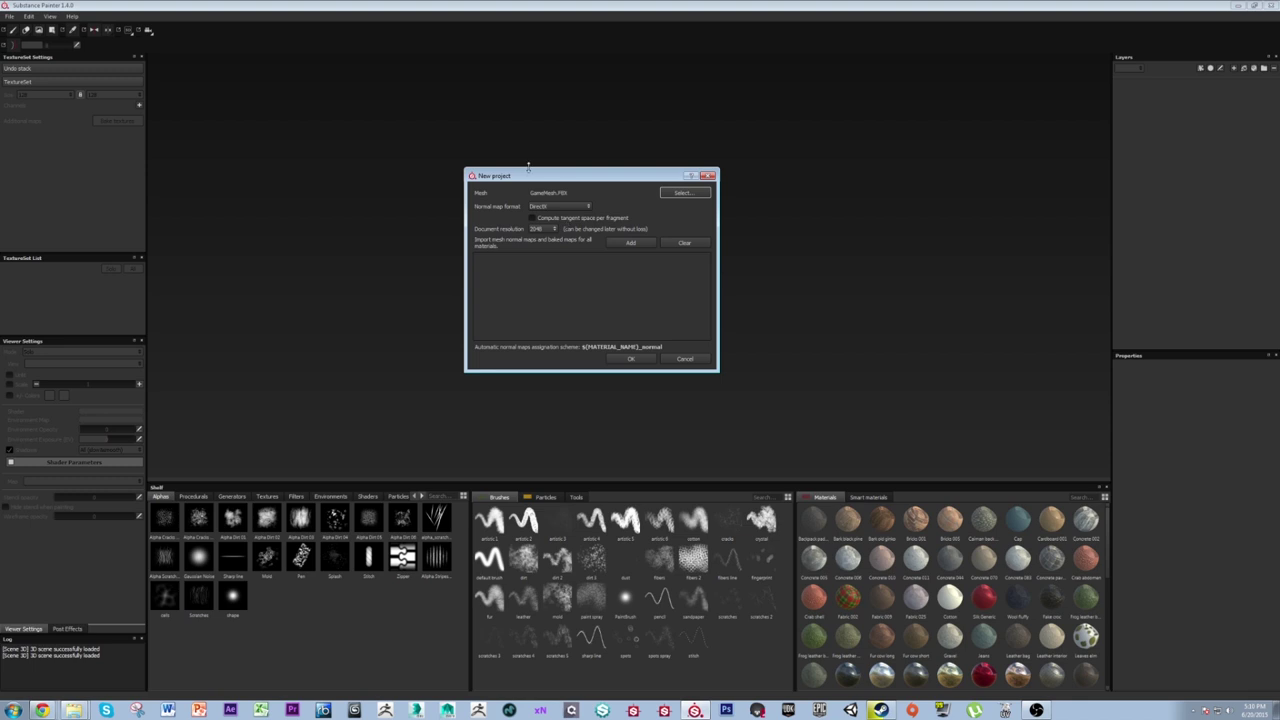
pyautogui.moveTo(527, 166); pyautogui.dragTo(345, 134)
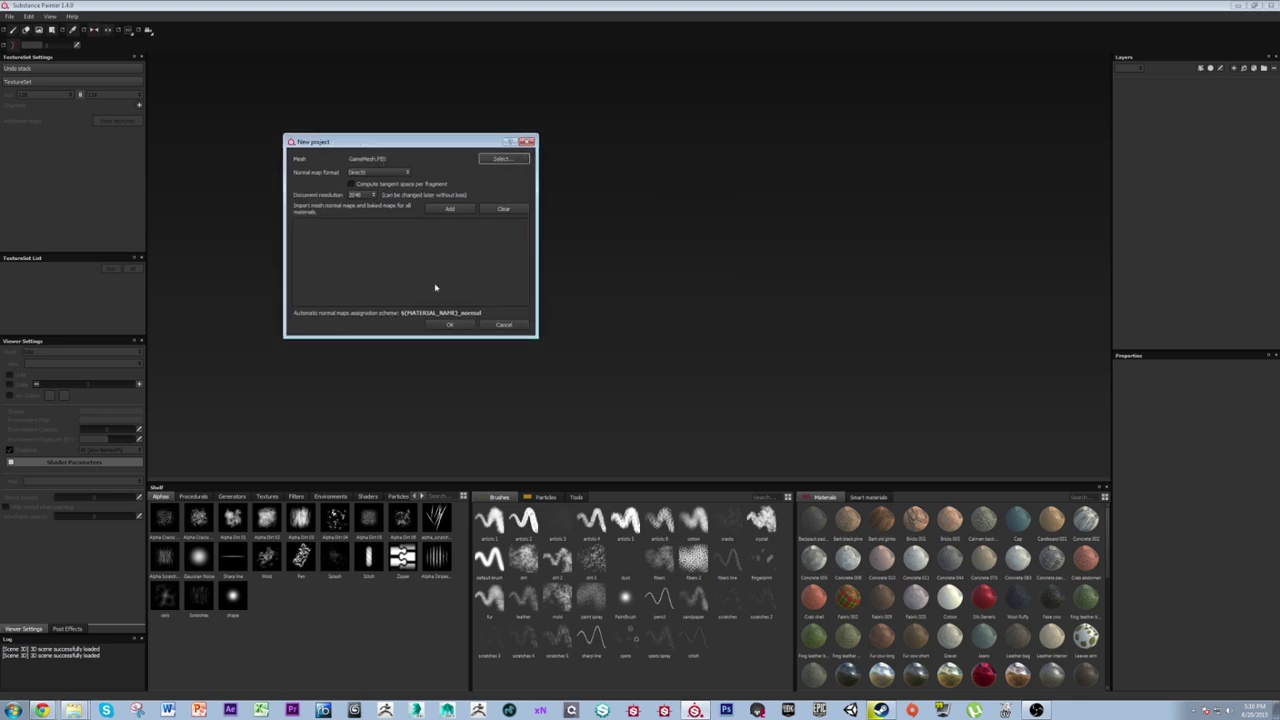
# Add the Normal_V2 image to the new project's imported maps and create the project.
pyautogui.click(450, 208)
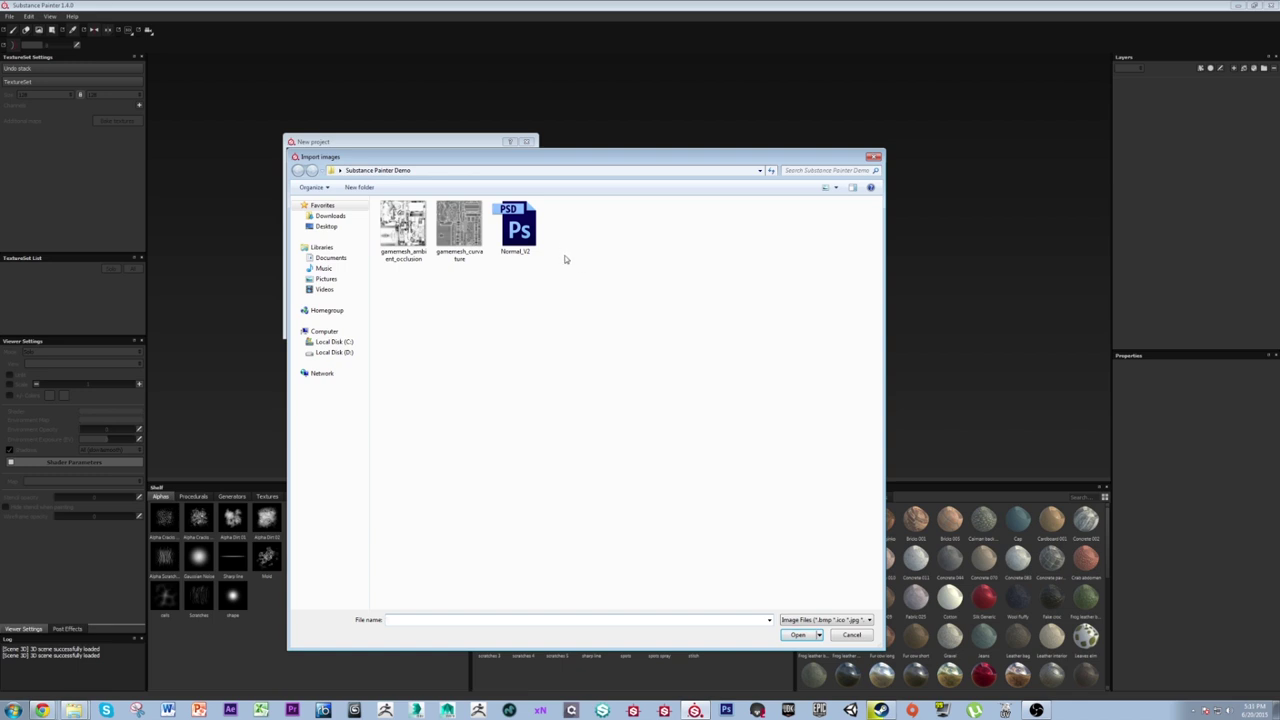
pyautogui.doubleClick(527, 256)
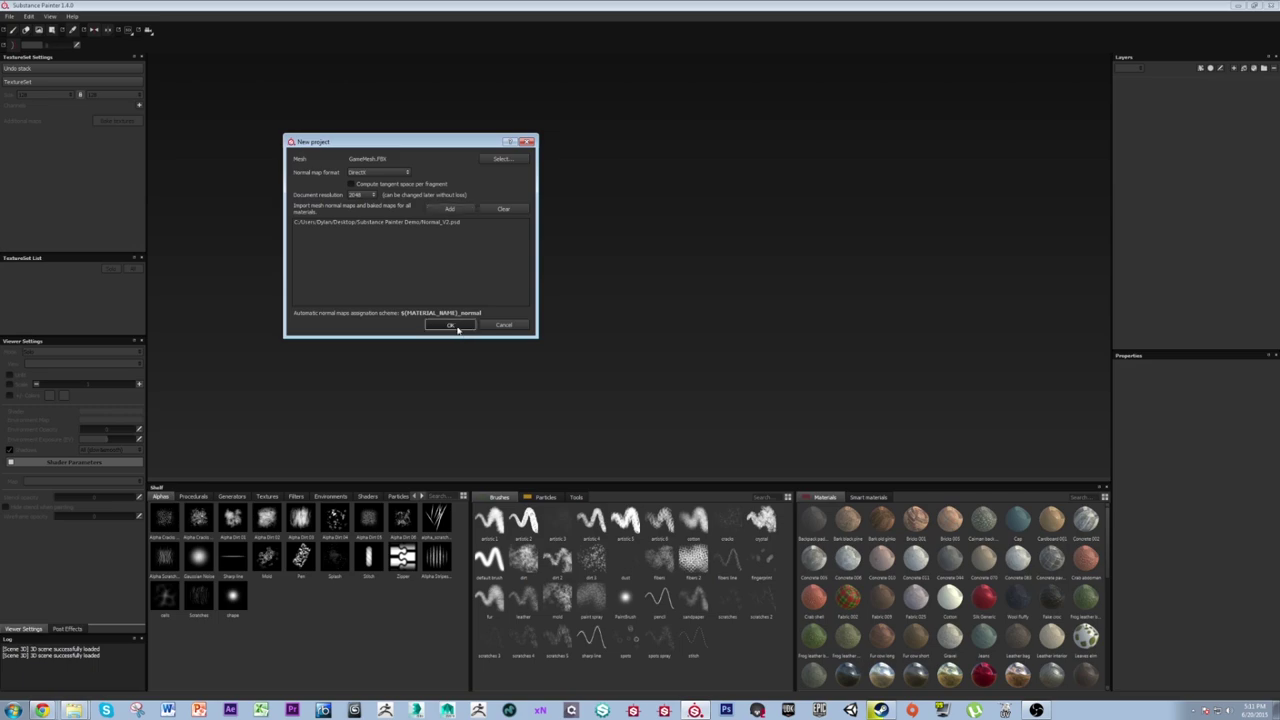
pyautogui.click(449, 325)
# Examine the untextured gun model from several angles and distances.
pyautogui.keyDown('alt'); pyautogui.moveTo(847, 225); pyautogui.dragTo(619, 325); pyautogui.keyUp('alt')
pyautogui.keyDown('alt'); pyautogui.moveTo(619, 325); pyautogui.dragTo(694, 366, button='right'); pyautogui.keyUp('alt')
pyautogui.keyDown('alt'); pyautogui.moveTo(694, 366); pyautogui.dragTo(780, 391, button='middle'); pyautogui.keyUp('alt')
pyautogui.keyDown('alt'); pyautogui.moveTo(780, 391); pyautogui.dragTo(737, 309, button='right'); pyautogui.keyUp('alt')
pyautogui.keyDown('alt'); pyautogui.moveTo(737, 309); pyautogui.dragTo(725, 352); pyautogui.keyUp('alt')
pyautogui.keyDown('alt'); pyautogui.moveTo(690, 350); pyautogui.dragTo(726, 393, button='right'); pyautogui.keyUp('alt')
pyautogui.keyDown('alt'); pyautogui.moveTo(726, 393); pyautogui.dragTo(680, 358); pyautogui.keyUp('alt')
pyautogui.keyDown('alt'); pyautogui.moveTo(772, 310); pyautogui.dragTo(1088, 254); pyautogui.keyUp('alt')
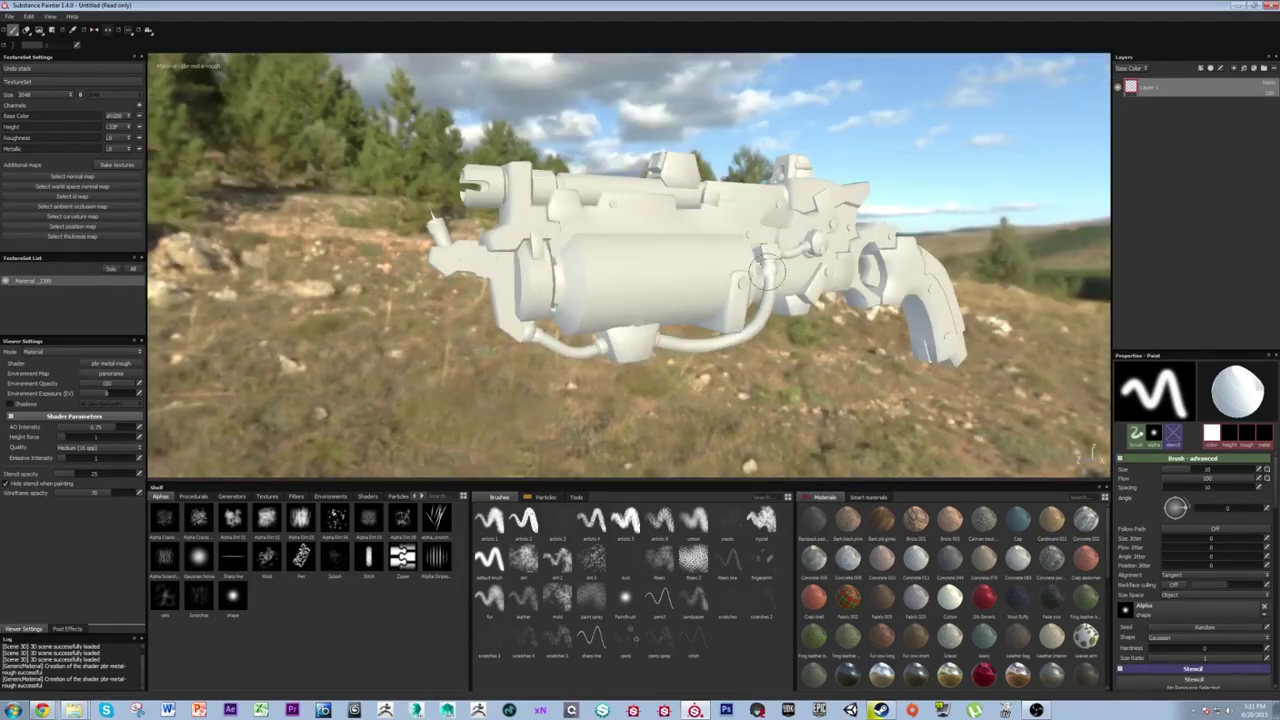
pyautogui.keyDown('alt'); pyautogui.moveTo(620, 262); pyautogui.dragTo(745, 373); pyautogui.keyUp('alt')
pyautogui.keyDown('alt'); pyautogui.moveTo(626, 326); pyautogui.dragTo(595, 298); pyautogui.keyUp('alt')
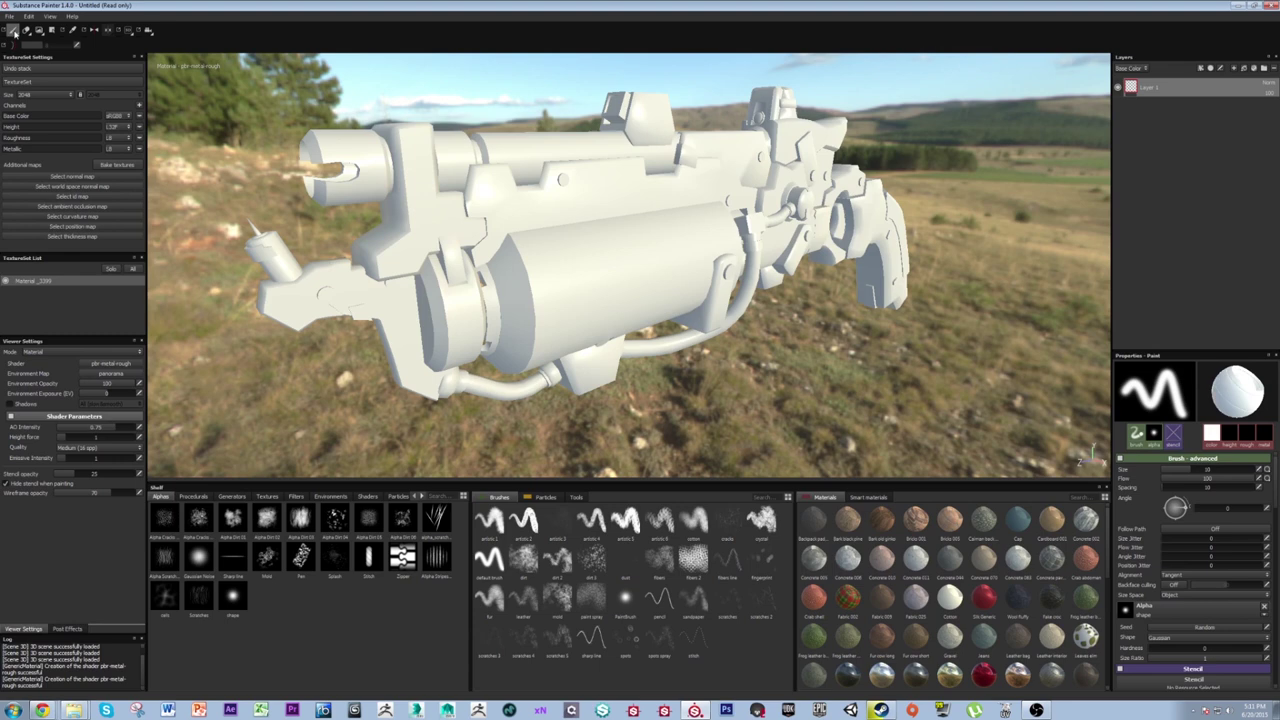
# Look at the paint tool variants and switch to the Eraser tool.
pyautogui.click(14, 31)
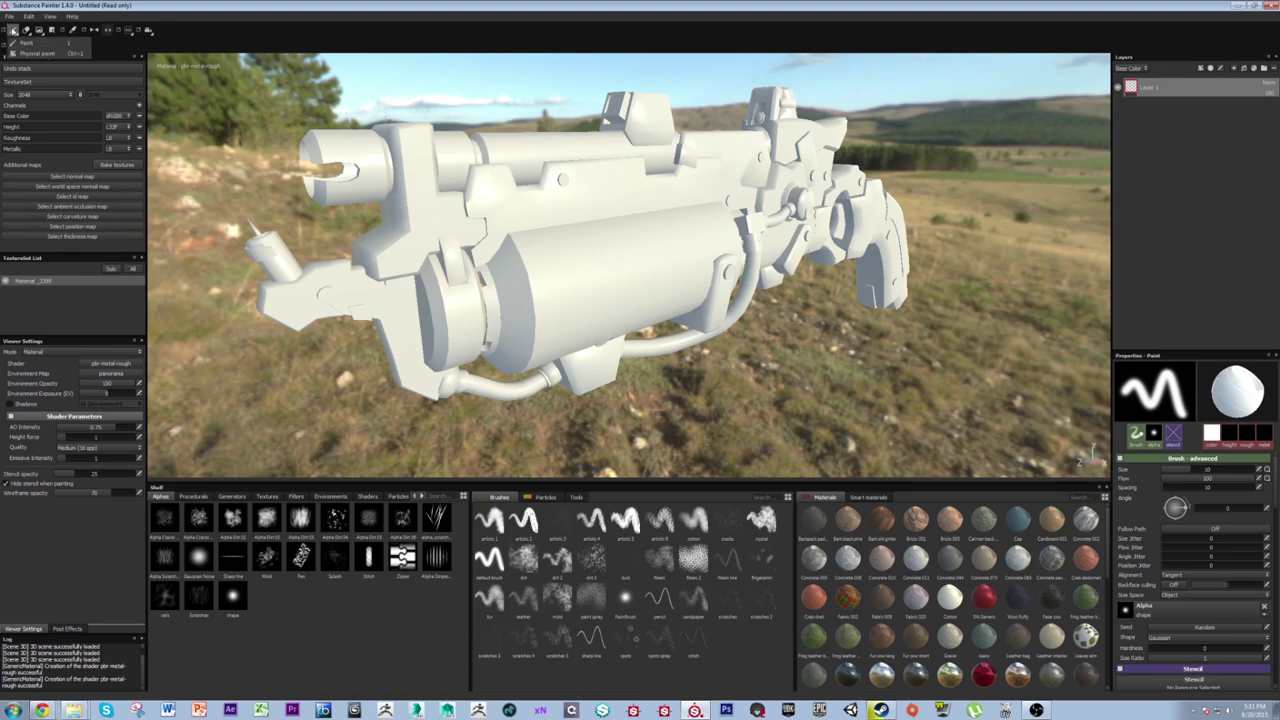
pyautogui.click(26, 31)
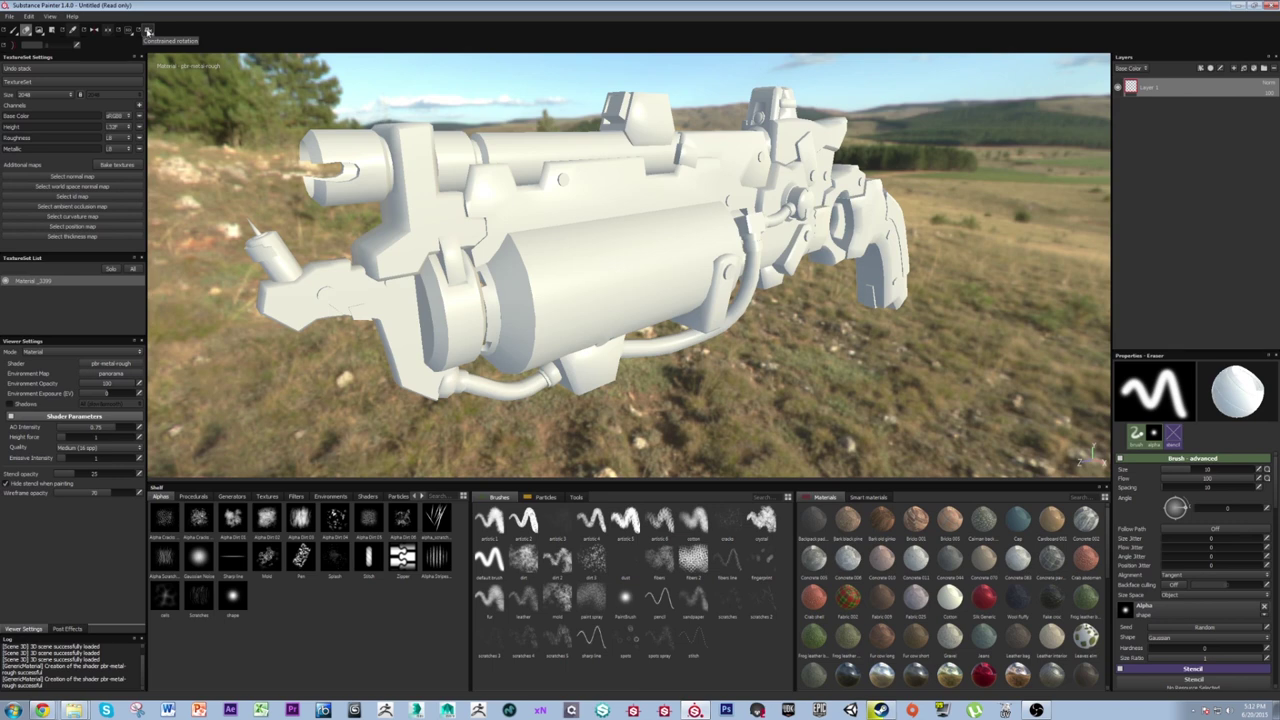
# Review the project configuration and its mesh file selection, and cancel without changing anything.
pyautogui.click(10, 16)
pyautogui.moveTo(31, 14)
pyautogui.moveTo(10, 17)
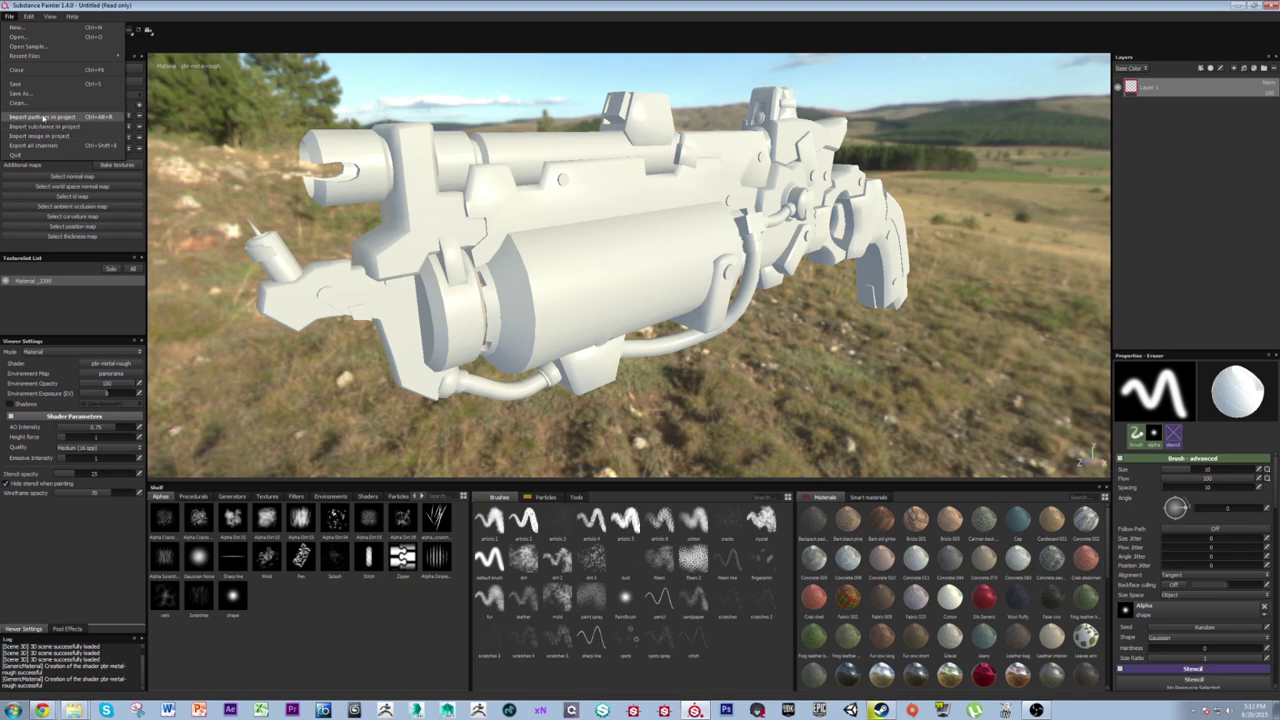
pyautogui.moveTo(30, 20)
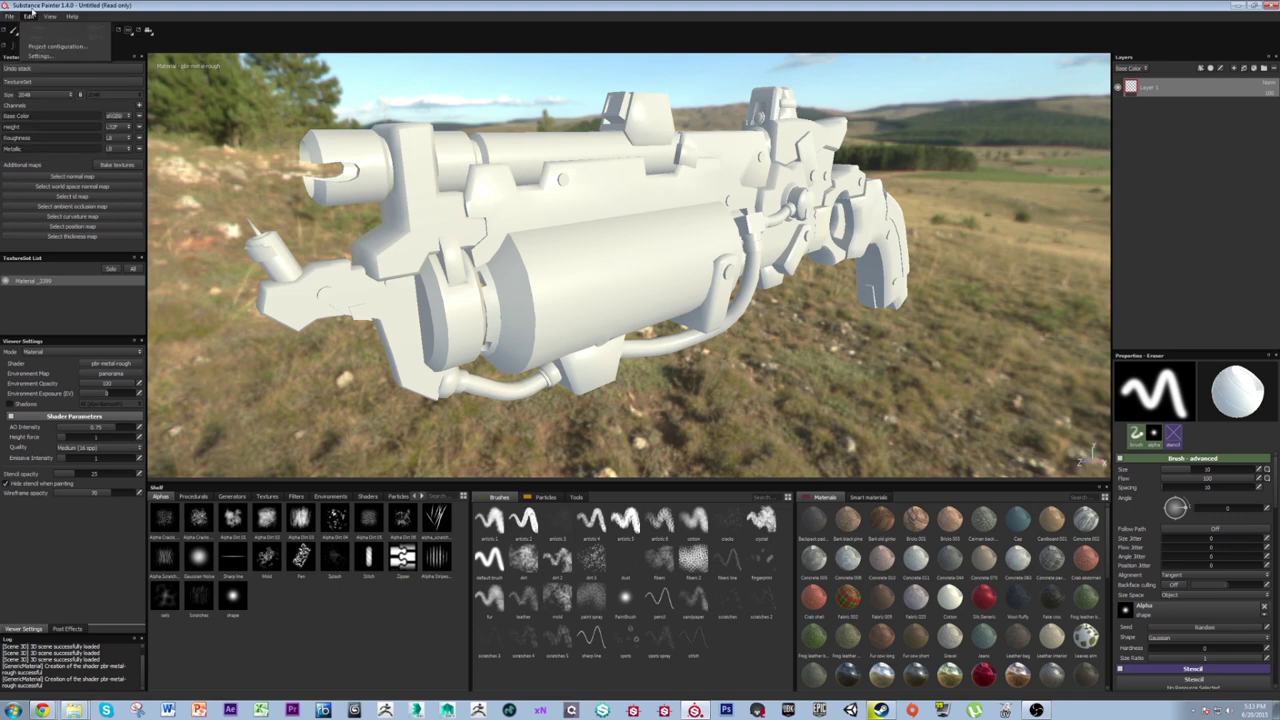
pyautogui.click(42, 46)
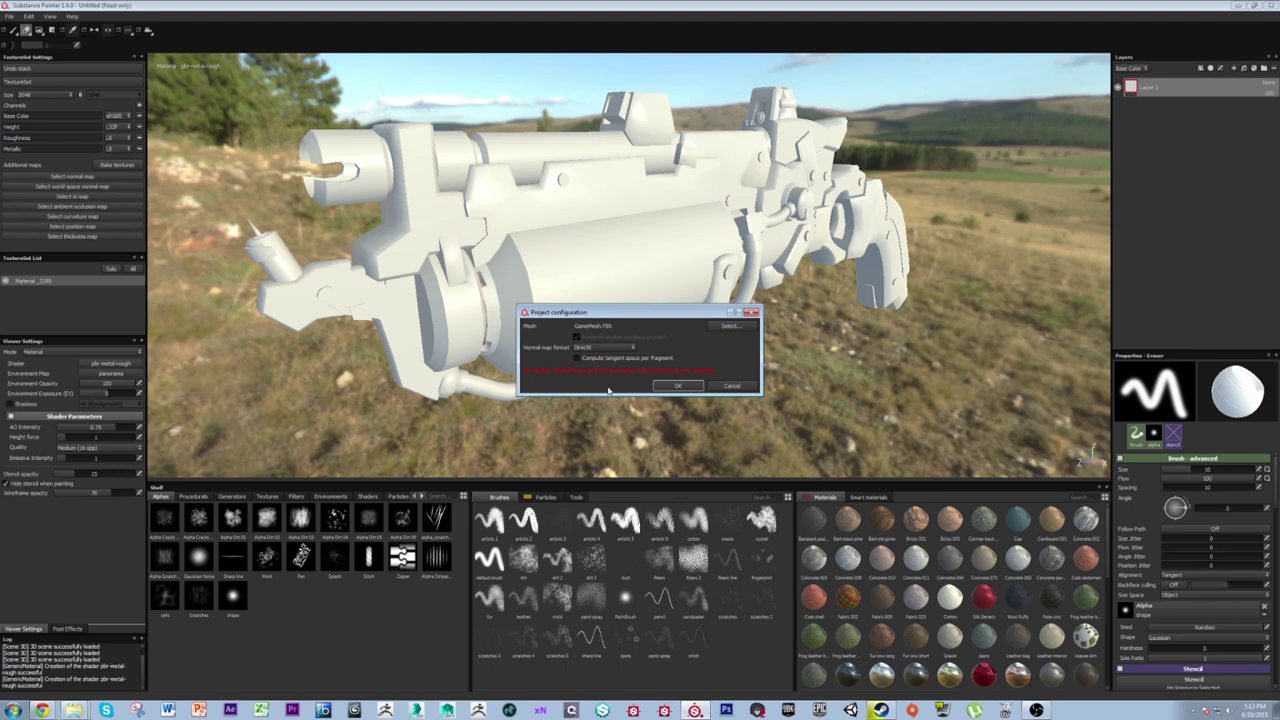
pyautogui.moveTo(669, 317); pyautogui.dragTo(911, 373)
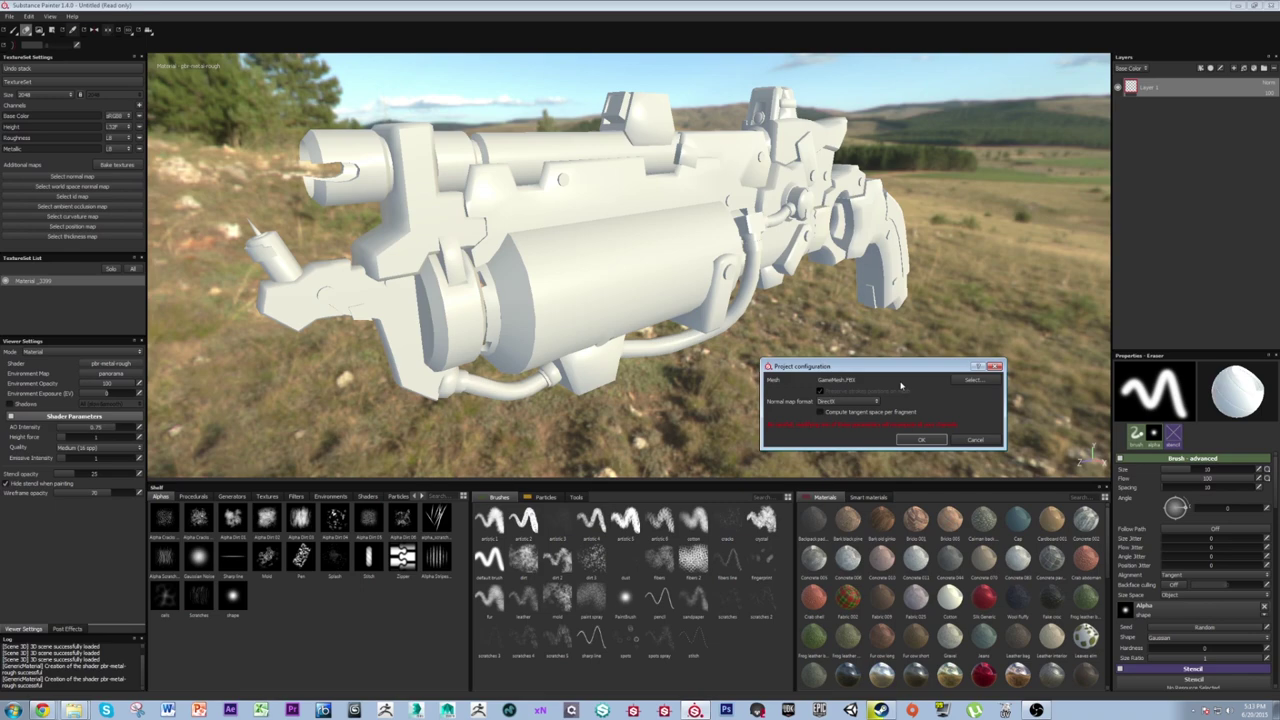
pyautogui.click(977, 378)
pyautogui.moveTo(867, 205); pyautogui.dragTo(585, 168)
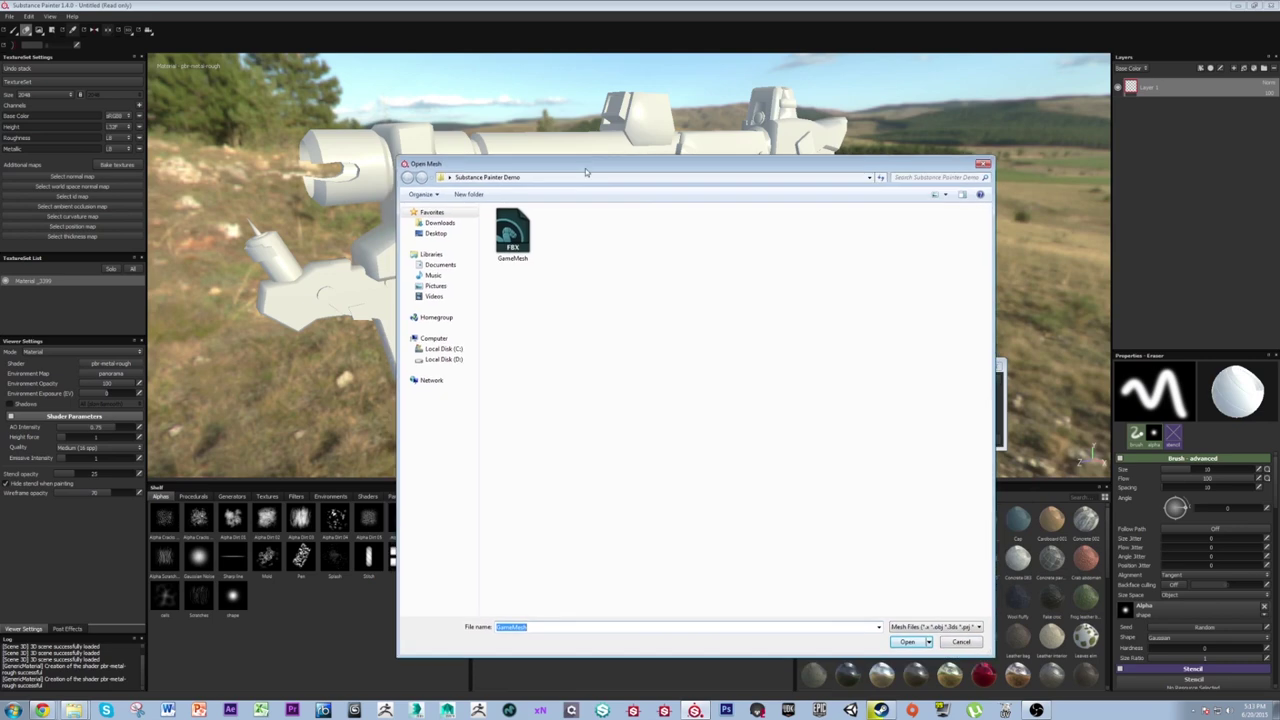
pyautogui.click(986, 165)
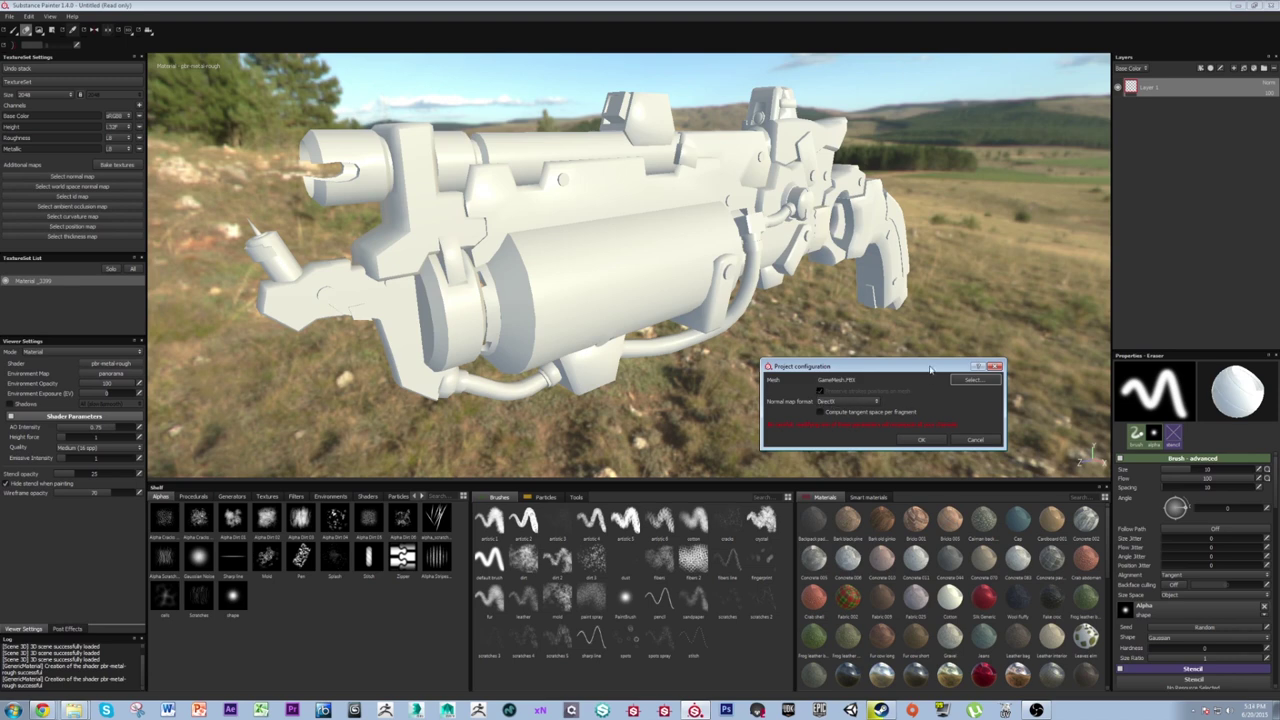
pyautogui.moveTo(917, 375); pyautogui.dragTo(884, 391)
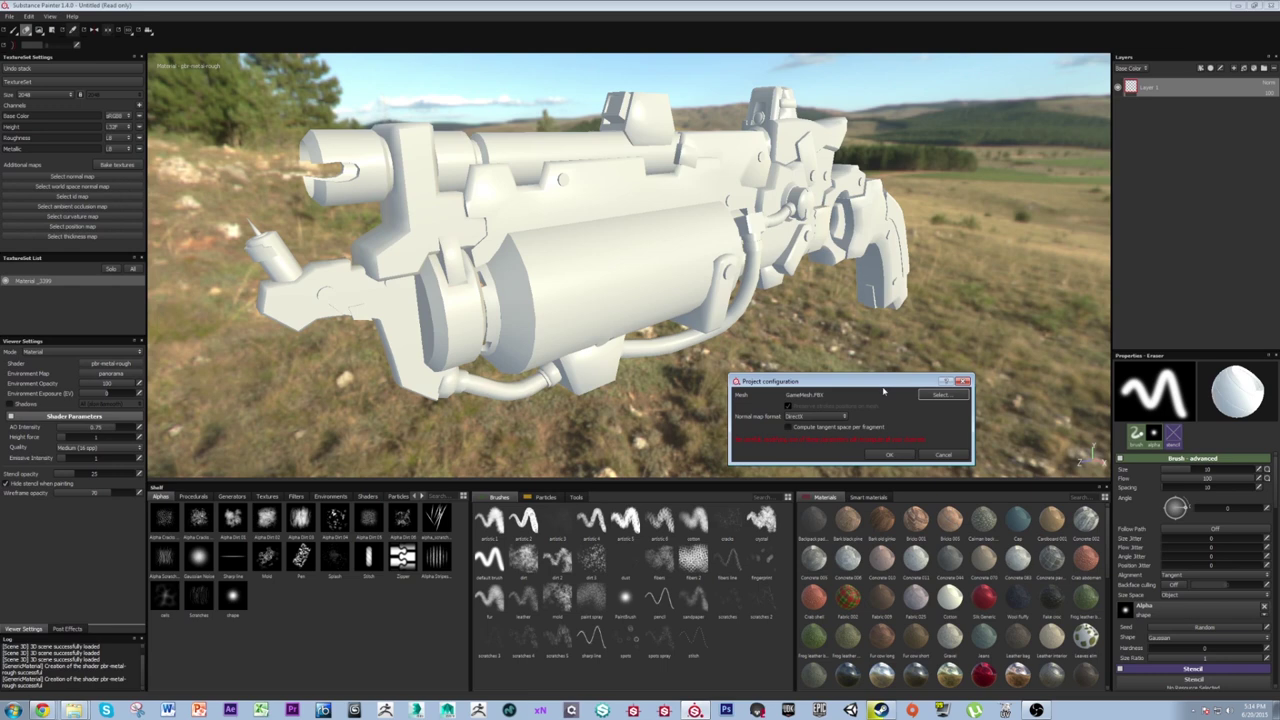
pyautogui.click(943, 455)
# Review the general application settings for display, camera and baking, and cancel them.
pyautogui.click(28, 17)
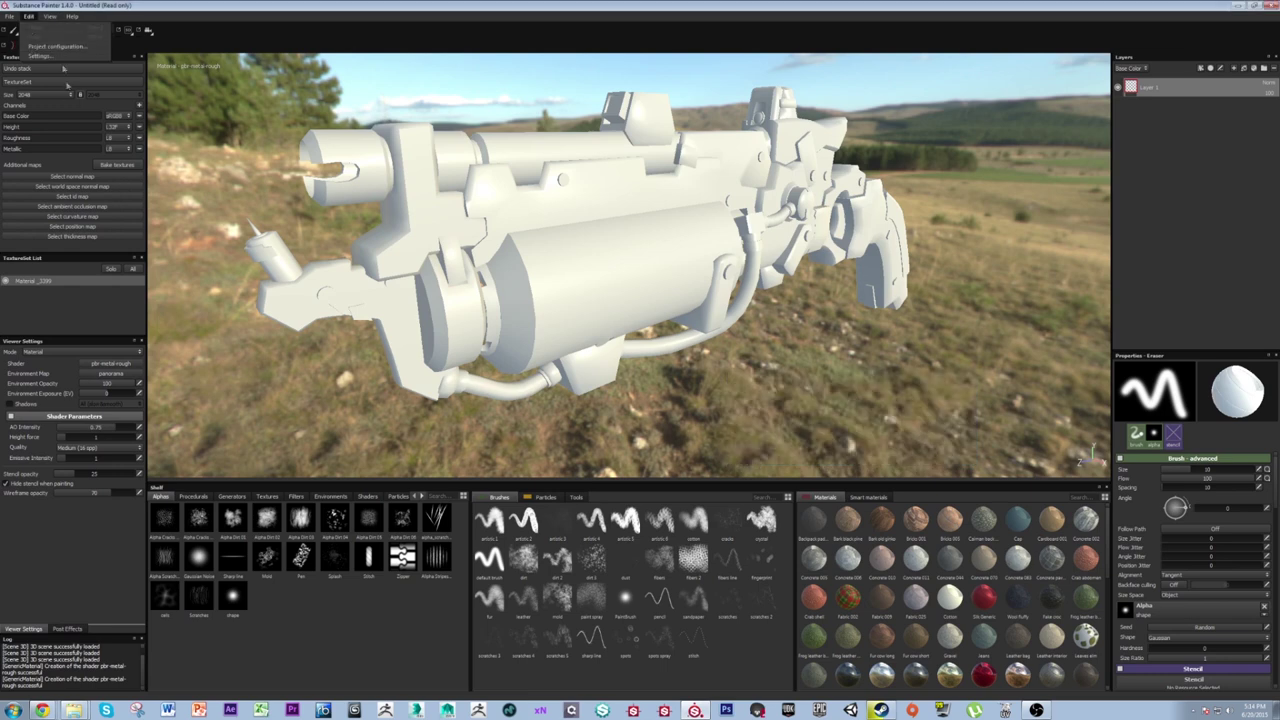
pyautogui.click(56, 55)
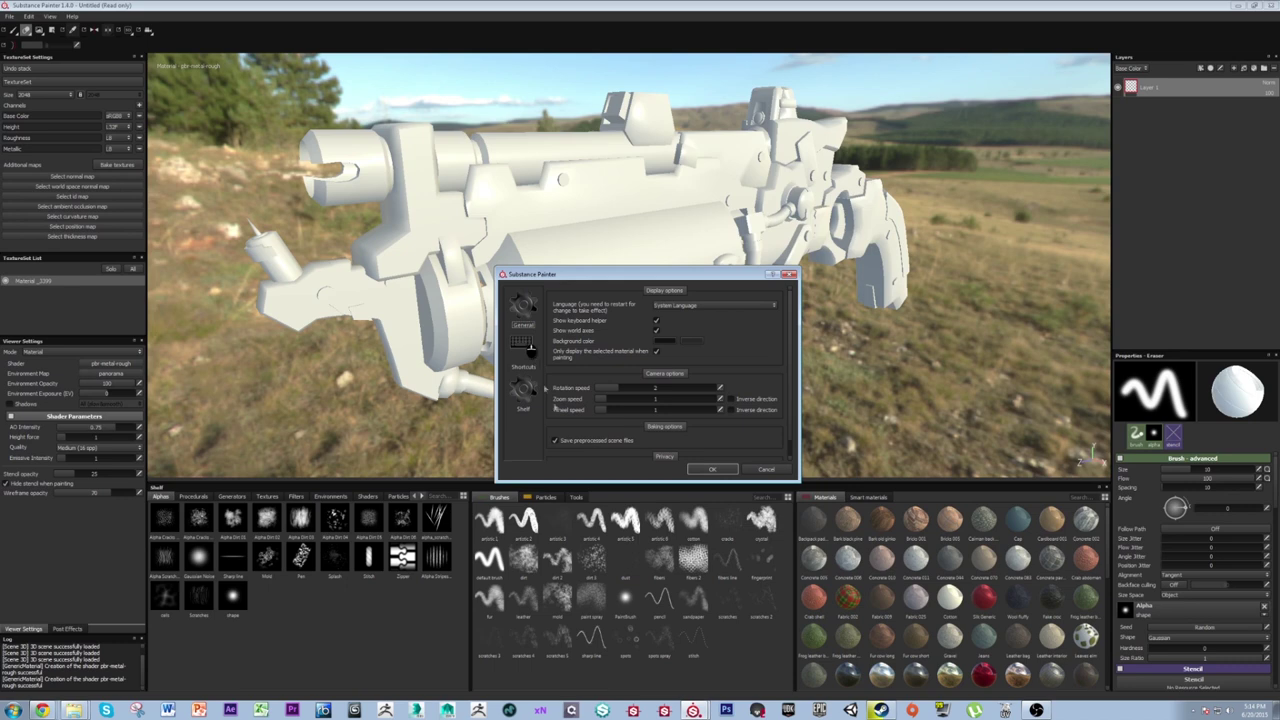
pyautogui.click(768, 469)
pyautogui.click(50, 17)
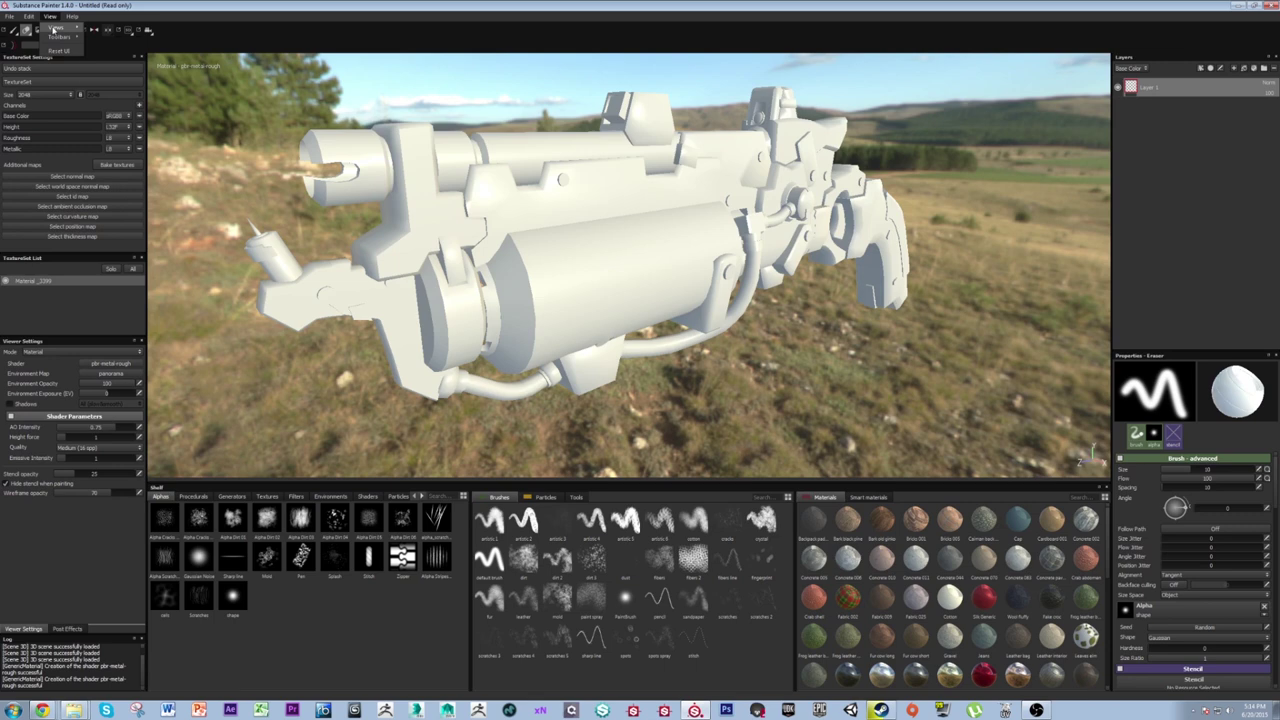
pyautogui.moveTo(58, 38)
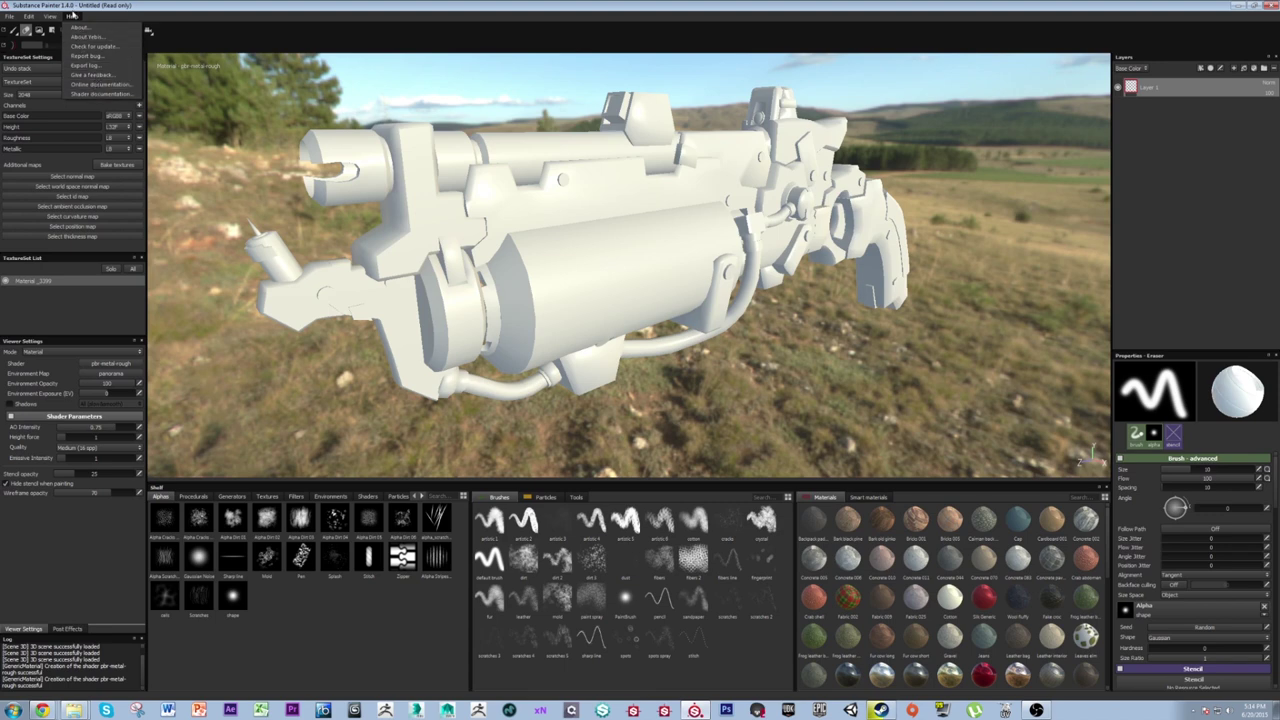
pyautogui.click(72, 16)
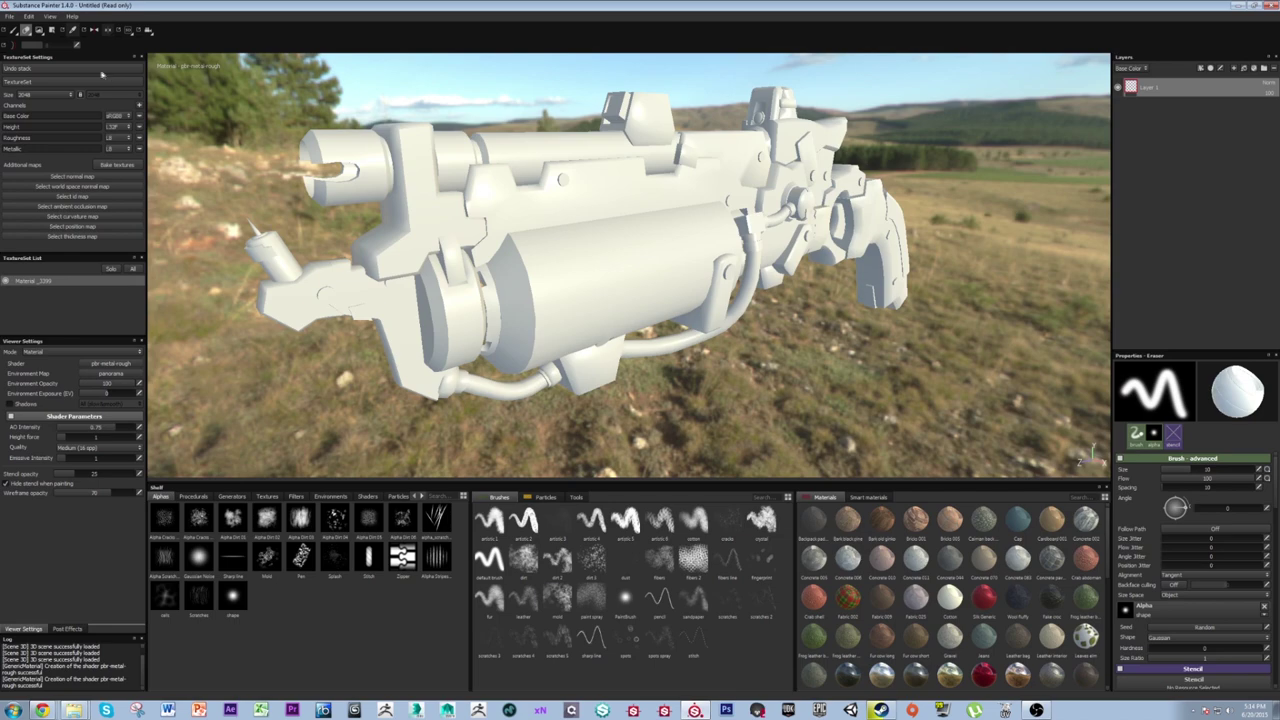
# Expand the undo stack history and add a new layer above the existing one.
pyautogui.keyDown('alt'); pyautogui.moveTo(532, 303); pyautogui.dragTo(497, 297); pyautogui.keyUp('alt')
pyautogui.click(83, 70)
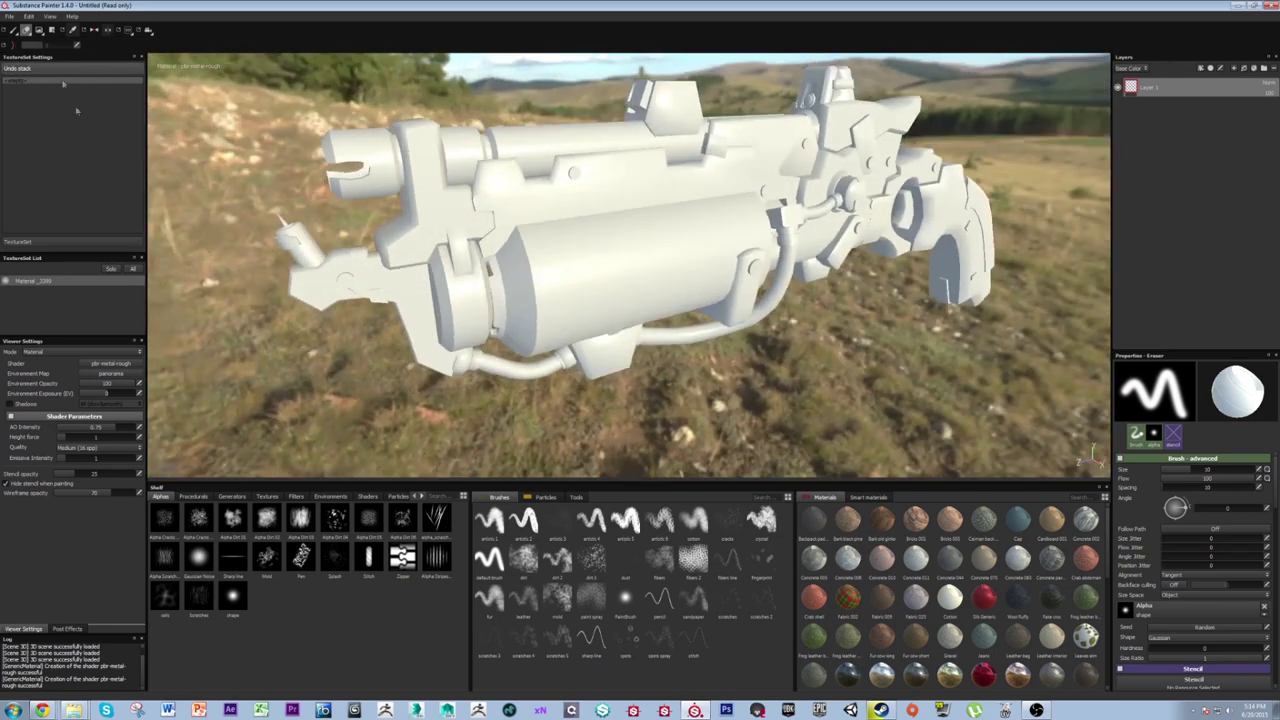
pyautogui.keyDown('alt'); pyautogui.moveTo(448, 227); pyautogui.dragTo(371, 254); pyautogui.keyUp('alt')
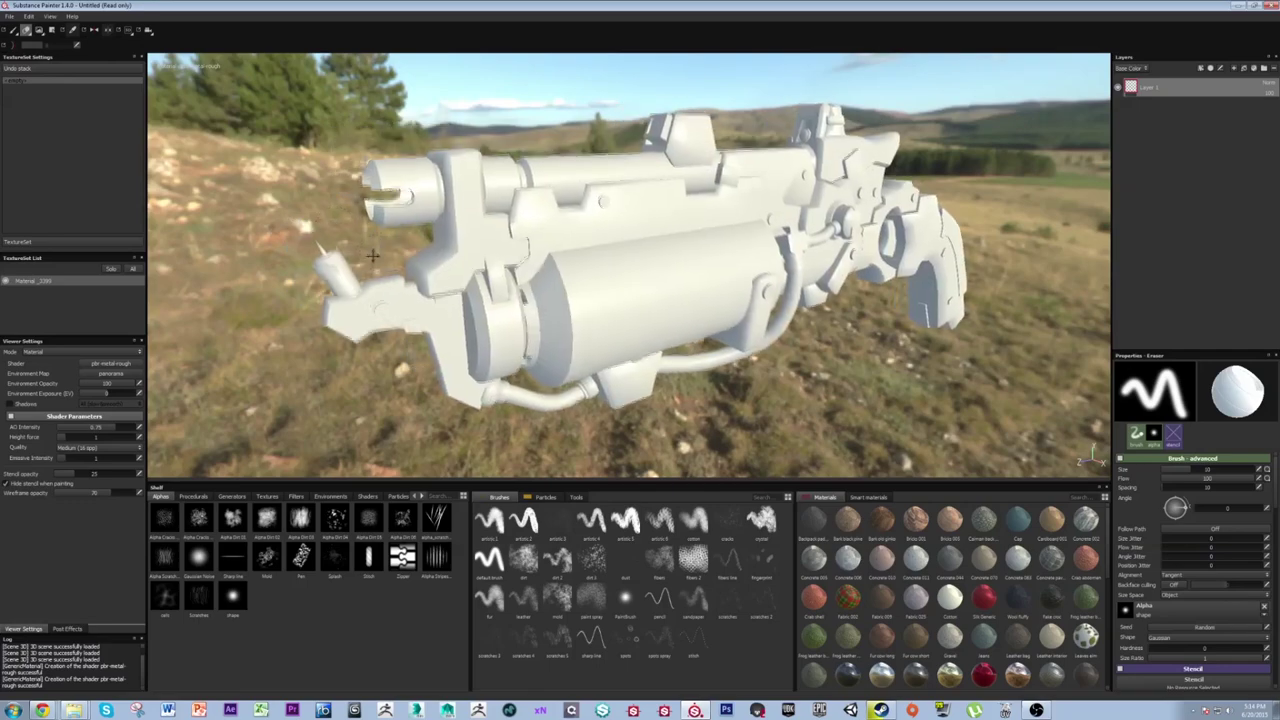
pyautogui.keyDown('alt'); pyautogui.moveTo(720, 318); pyautogui.dragTo(658, 294, button='middle'); pyautogui.keyUp('alt')
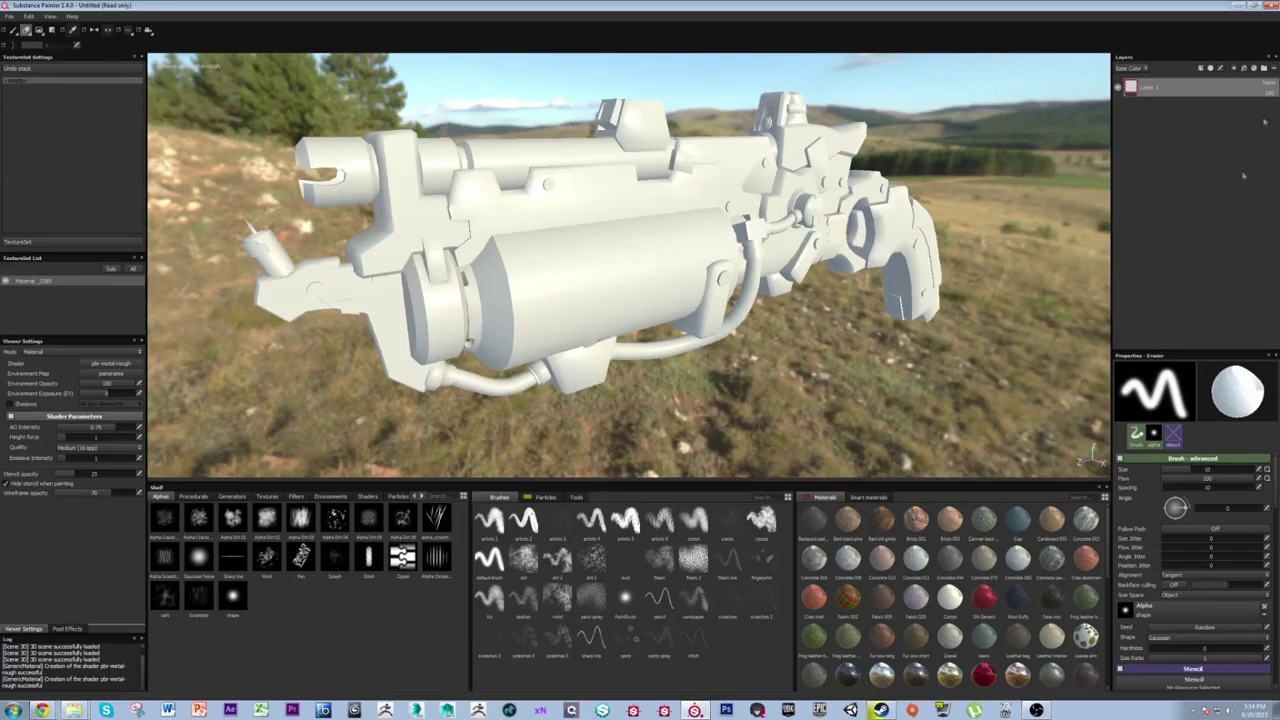
pyautogui.click(1234, 69)
pyautogui.keyDown('alt'); pyautogui.moveTo(900, 271); pyautogui.dragTo(866, 257, button='middle'); pyautogui.keyUp('alt')
pyautogui.keyDown('alt'); pyautogui.moveTo(866, 258); pyautogui.dragTo(860, 258); pyautogui.keyUp('alt')
# Make several Eraser strokes across the gun body with the dirt brush on the new layer.
pyautogui.click(523, 558)
pyautogui.moveTo(514, 285); pyautogui.dragTo(533, 267)
pyautogui.keyDown('alt'); pyautogui.moveTo(586, 184); pyautogui.dragTo(659, 259, button='middle'); pyautogui.keyUp('alt')
pyautogui.moveTo(631, 317)
pyautogui.keyDown('alt'); pyautogui.mouseDown()
pyautogui.moveTo(611, 291)
pyautogui.moveTo(475, 278)
pyautogui.mouseUp(); pyautogui.keyUp('alt')
pyautogui.moveTo(460, 275); pyautogui.dragTo(436, 271)
pyautogui.keyDown('alt'); pyautogui.moveTo(549, 314); pyautogui.dragTo(564, 286, button='middle'); pyautogui.keyUp('alt')
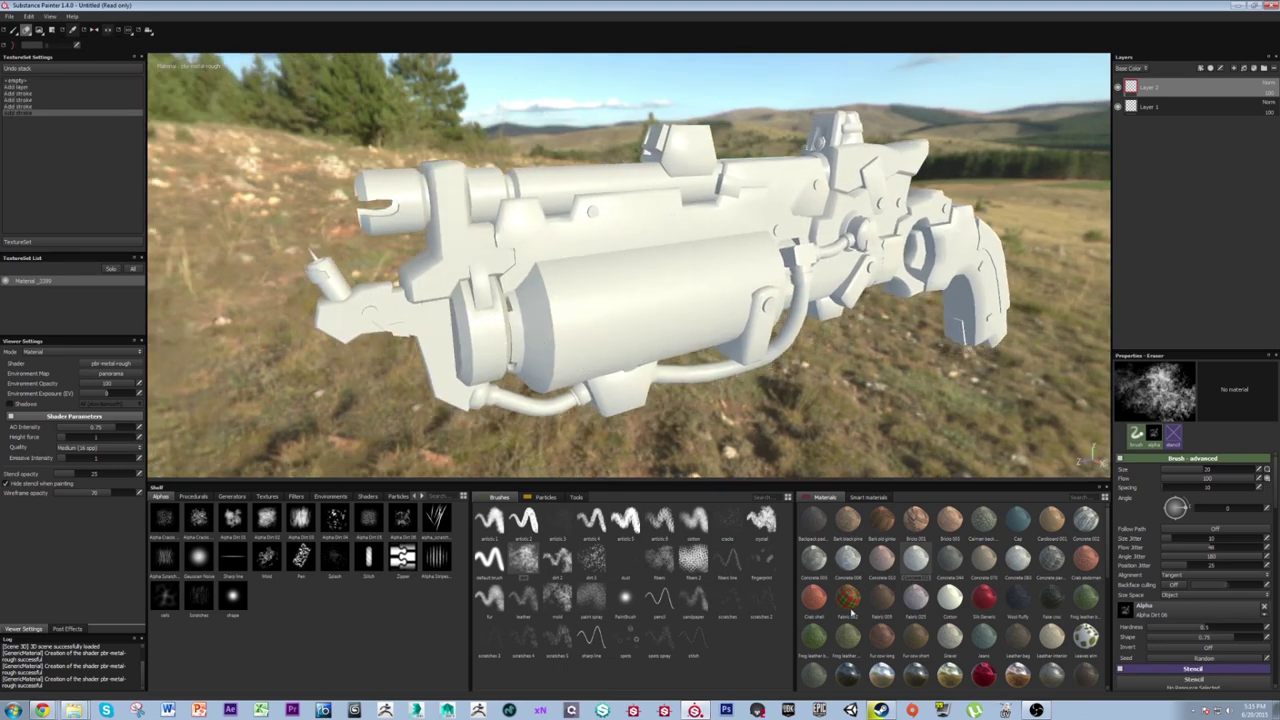
pyautogui.click(664, 275)
# Switch to the default brush and make more Eraser strokes over the gun body.
pyautogui.click(488, 560)
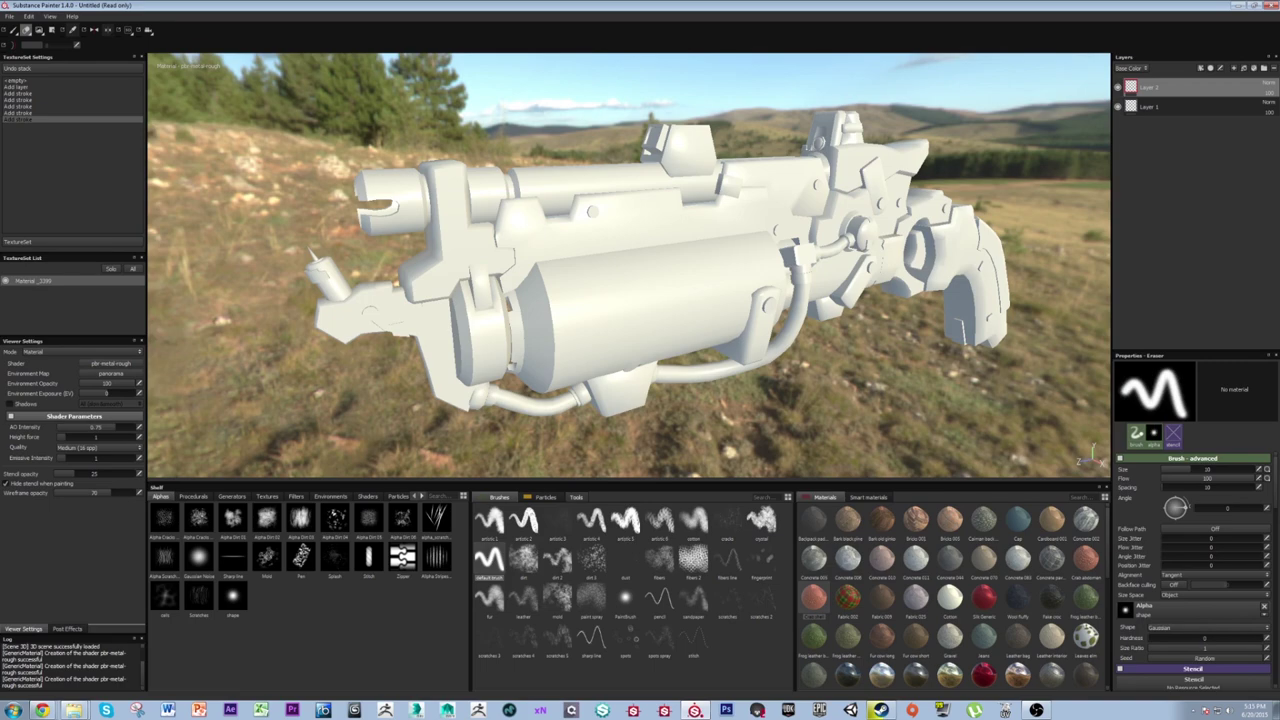
pyautogui.keyDown('alt'); pyautogui.moveTo(630, 214); pyautogui.dragTo(656, 225, button='middle'); pyautogui.keyUp('alt')
pyautogui.keyDown('alt'); pyautogui.moveTo(610, 226); pyautogui.dragTo(665, 233); pyautogui.keyUp('alt')
pyautogui.moveTo(665, 233); pyautogui.dragTo(600, 228)
pyautogui.moveTo(494, 221); pyautogui.dragTo(581, 275)
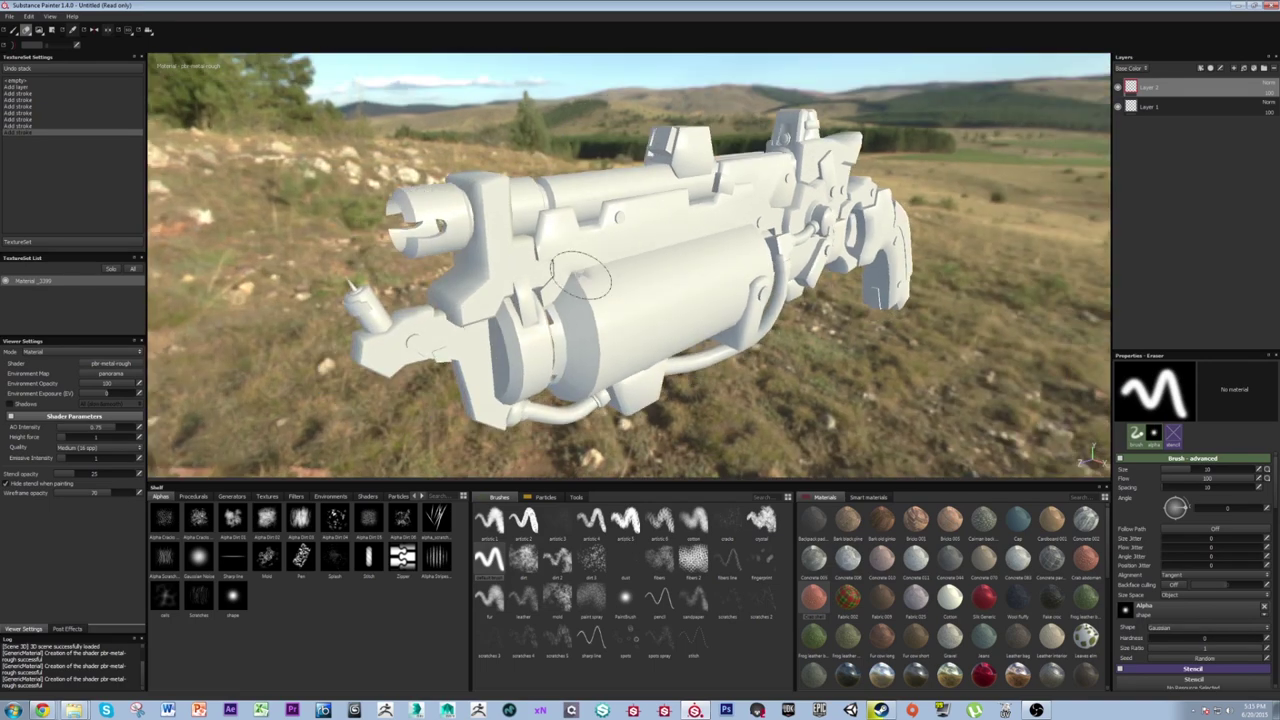
# Make two more Eraser strokes along the gun body with the default brush from different viewing angles.
pyautogui.keyDown('alt'); pyautogui.moveTo(701, 281); pyautogui.dragTo(631, 271); pyautogui.keyUp('alt')
pyautogui.keyDown('alt'); pyautogui.moveTo(631, 271); pyautogui.dragTo(500, 282, button='middle'); pyautogui.keyUp('alt')
pyautogui.moveTo(560, 270); pyautogui.dragTo(766, 234)
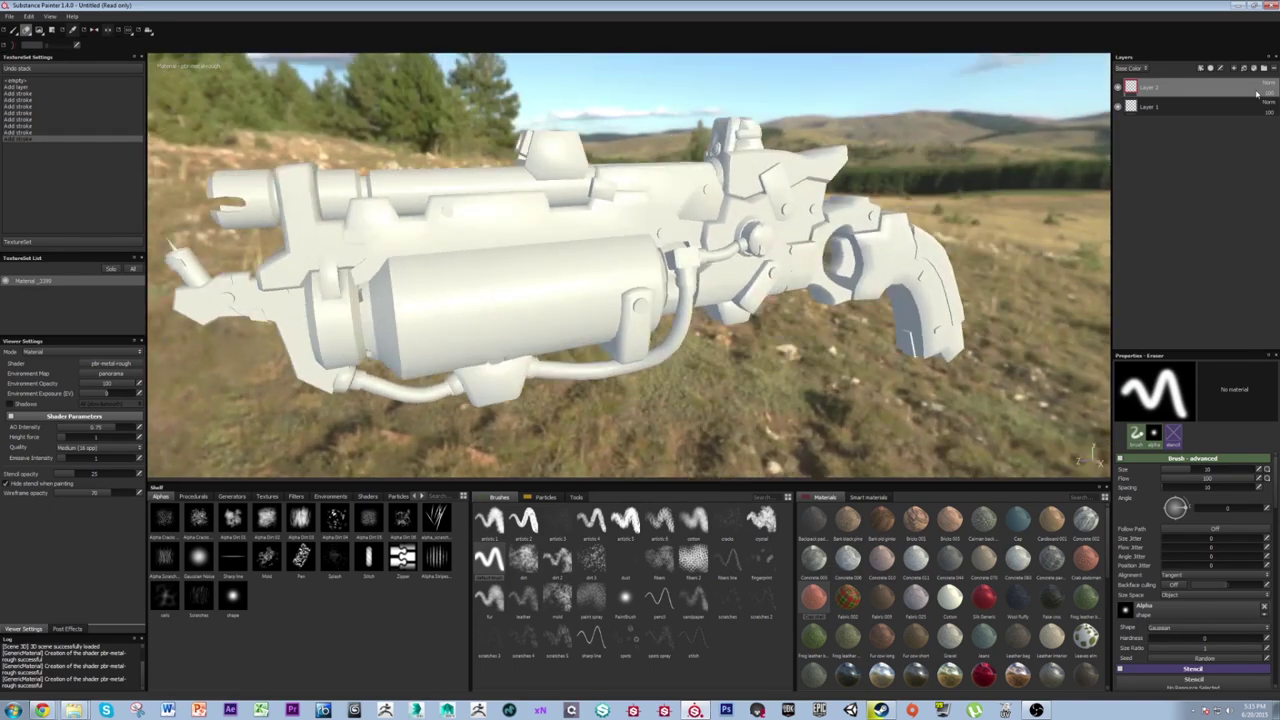
pyautogui.moveTo(640, 222)
pyautogui.keyDown('alt'); pyautogui.mouseDown()
pyautogui.moveTo(614, 263)
pyautogui.moveTo(482, 278)
pyautogui.mouseUp(); pyautogui.keyUp('alt')
pyautogui.moveTo(482, 278)
pyautogui.mouseDown()
pyautogui.moveTo(603, 260)
pyautogui.moveTo(575, 235)
pyautogui.mouseUp()
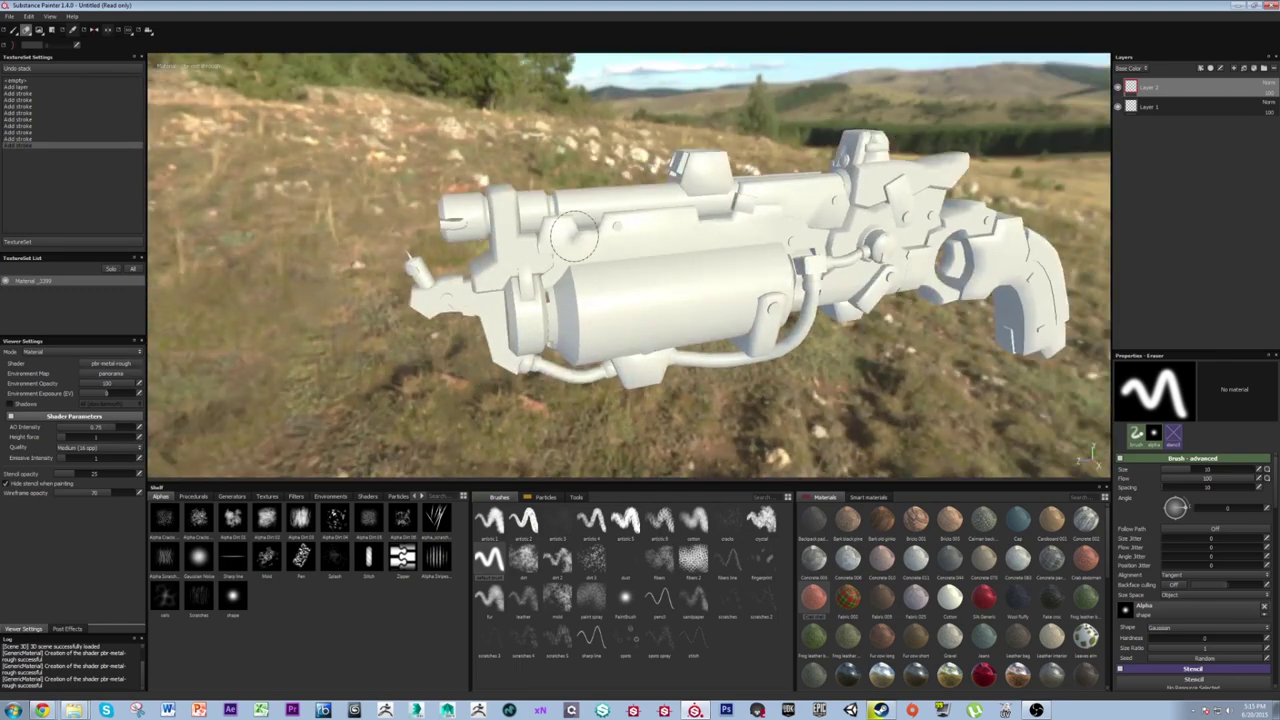
# Step back through several stroke entries in the undo history to the Add layer state.
pyautogui.click(31, 95)
pyautogui.click(40, 120)
pyautogui.click(30, 106)
pyautogui.click(26, 88)
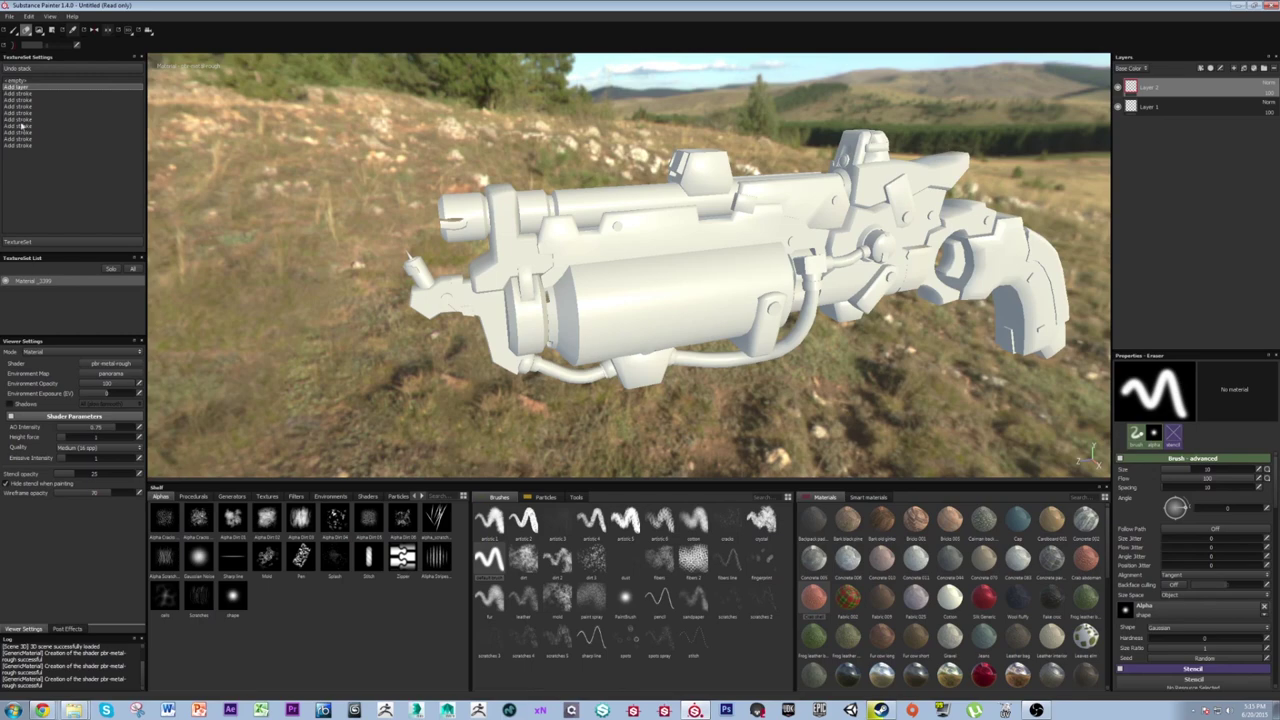
pyautogui.keyDown('alt'); pyautogui.moveTo(495, 153); pyautogui.dragTo(393, 139, button='middle'); pyautogui.keyUp('alt')
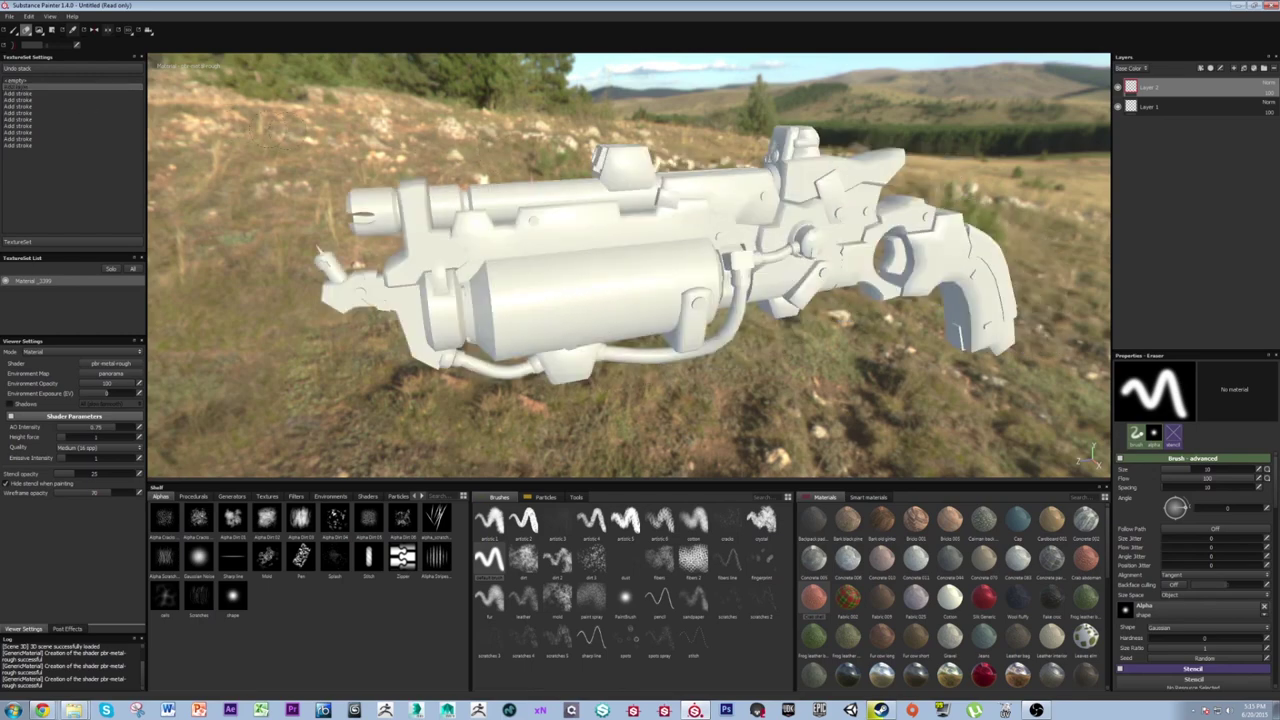
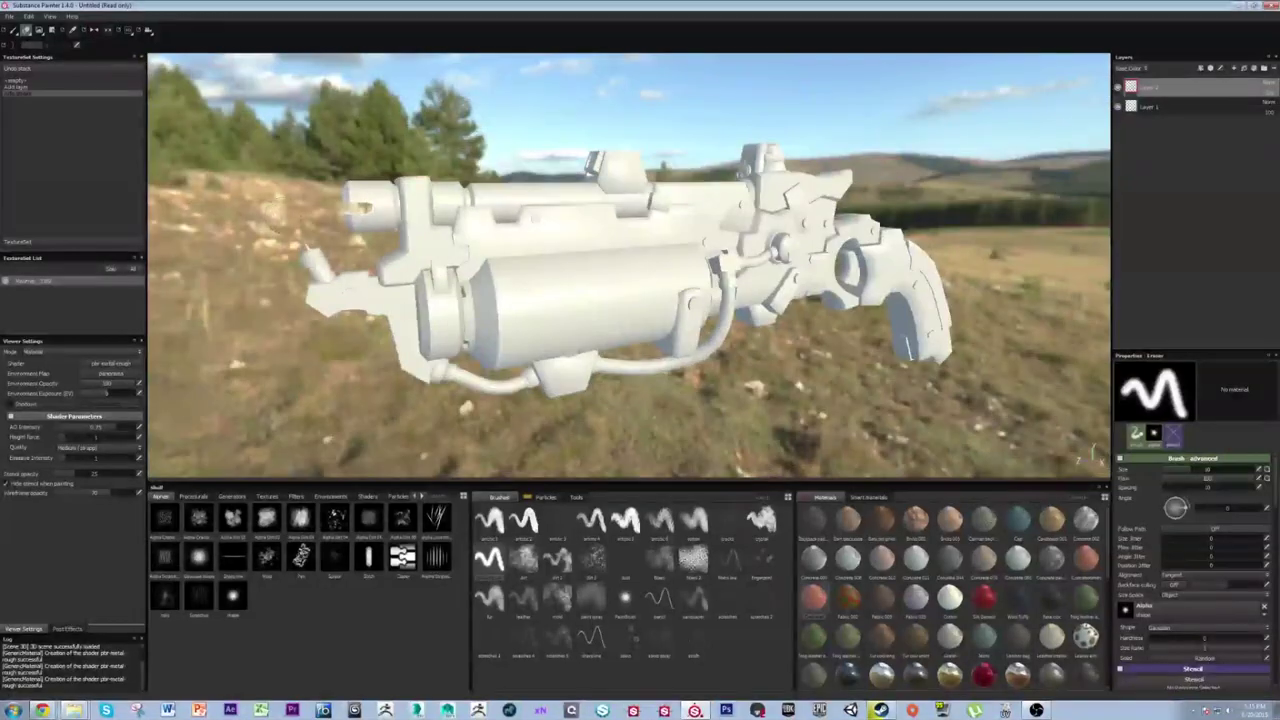
# Expand the texture set settings and examine the available texture sizes and the list of channels that can be added.
pyautogui.click(86, 242)
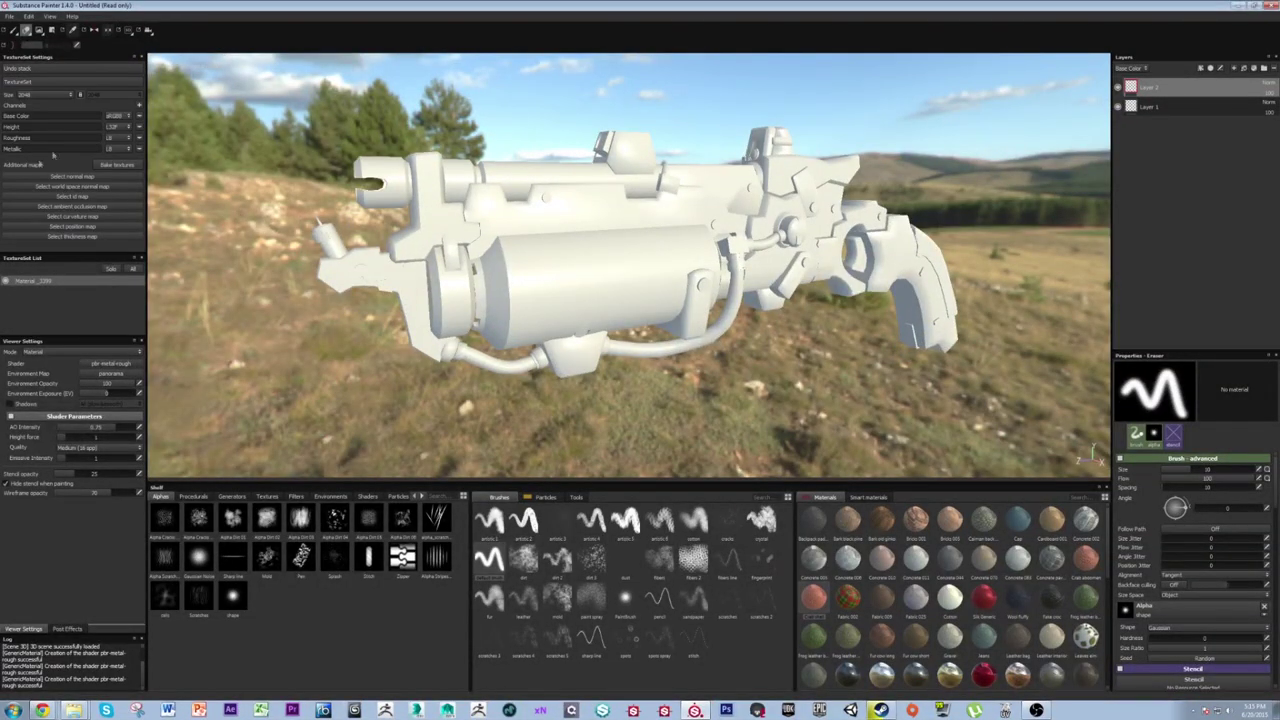
pyautogui.click(45, 94)
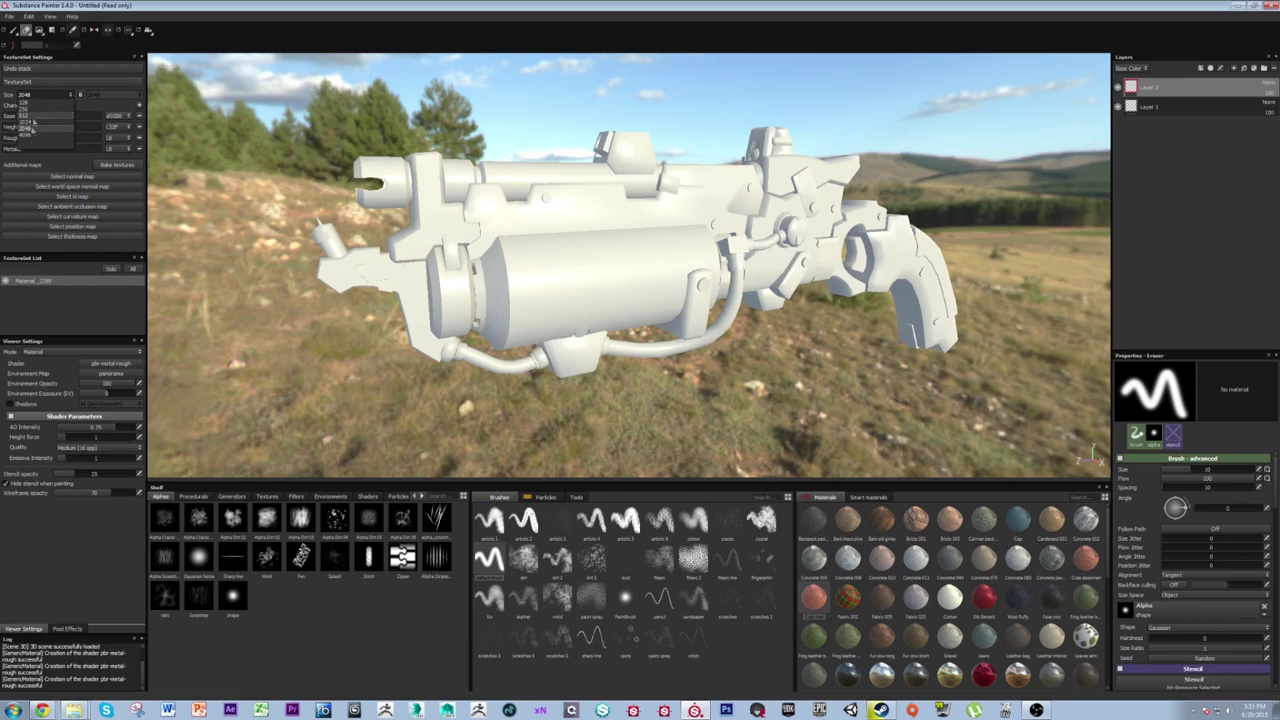
pyautogui.click(47, 97)
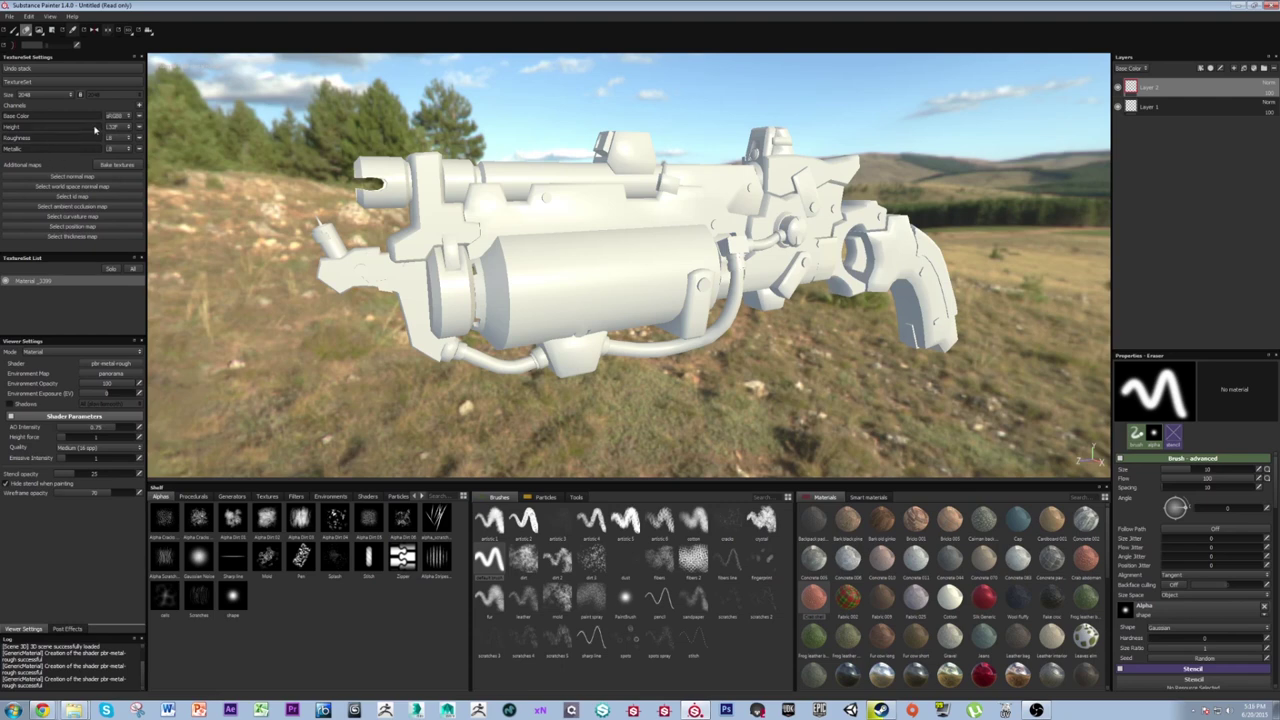
pyautogui.click(139, 105)
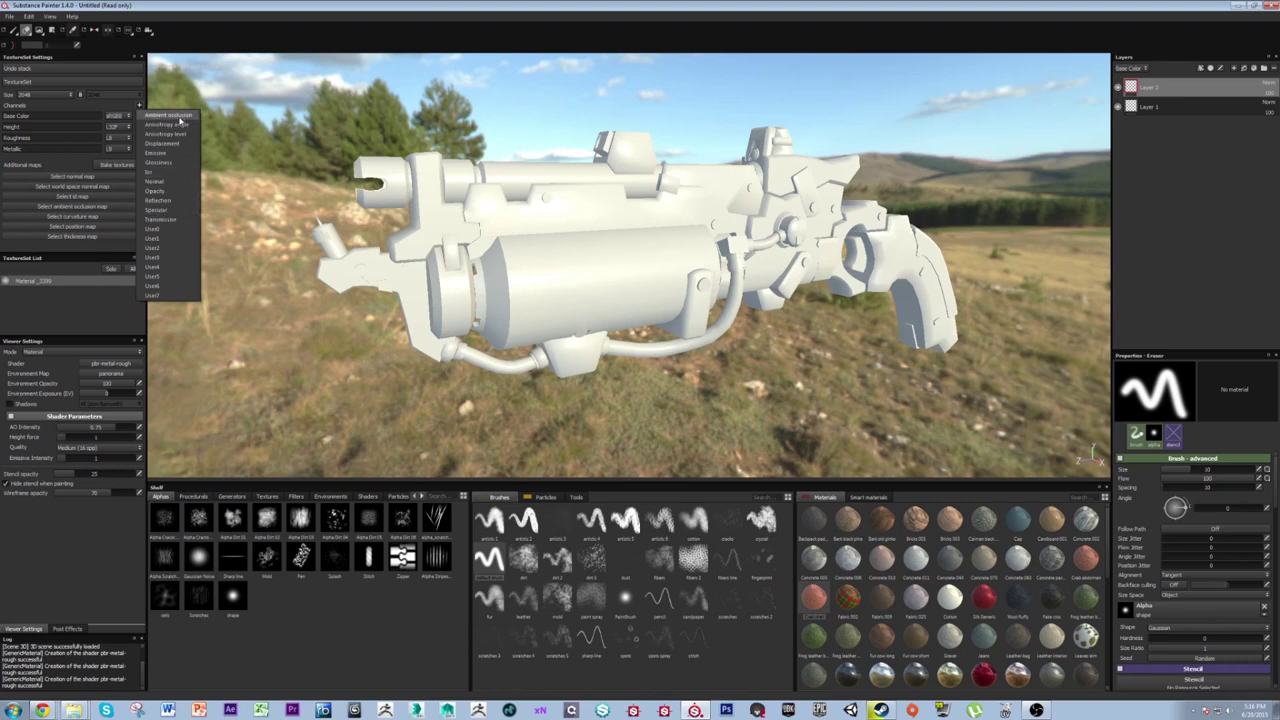
pyautogui.click(123, 110)
pyautogui.click(139, 105)
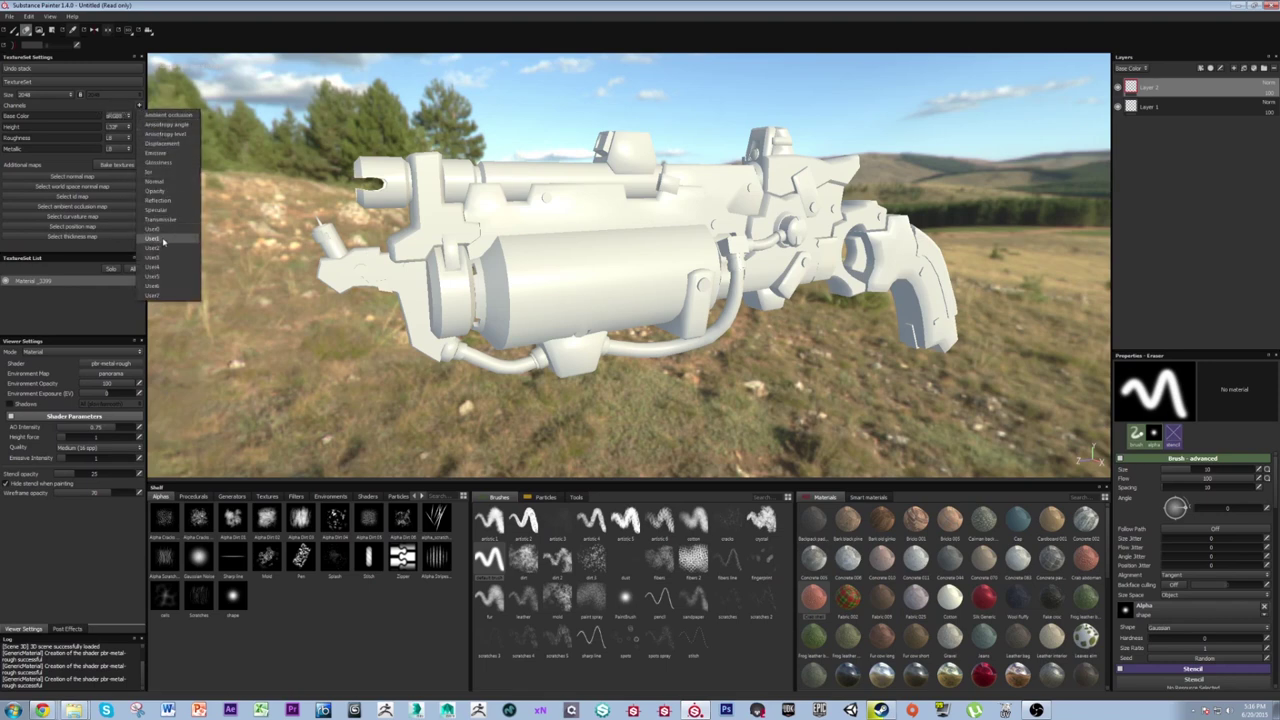
pyautogui.click(47, 161)
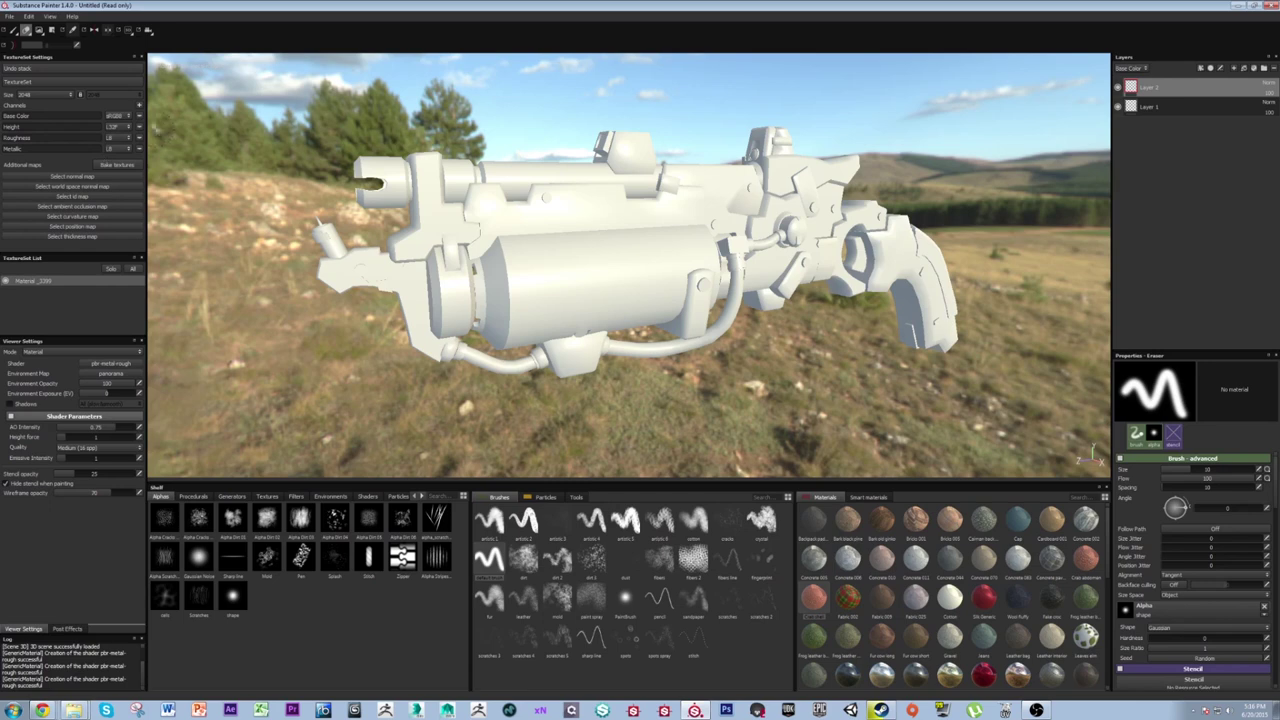
# Open the texture baking settings, leave only Ambient occlusion and Curvature enabled, and display the ambient occlusion baker.
pyautogui.click(117, 164)
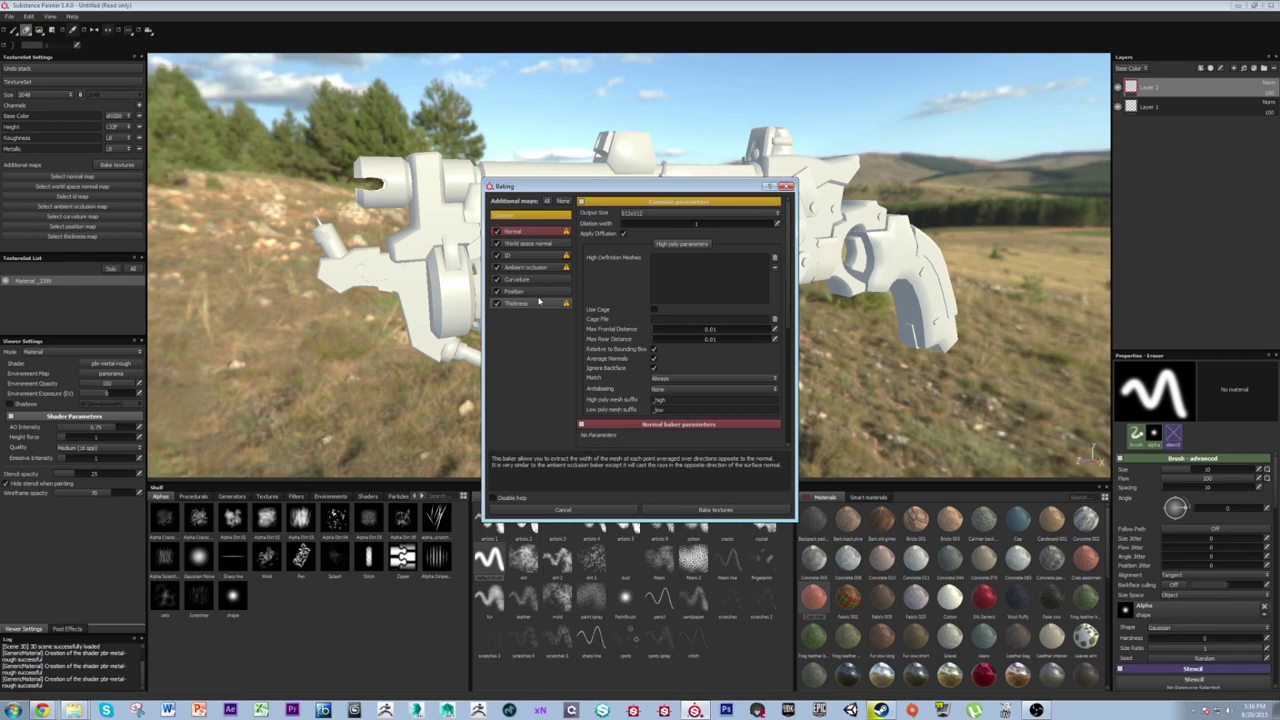
pyautogui.click(497, 232)
pyautogui.click(497, 243)
pyautogui.click(497, 255)
pyautogui.click(497, 291)
pyautogui.click(525, 279)
pyautogui.click(530, 268)
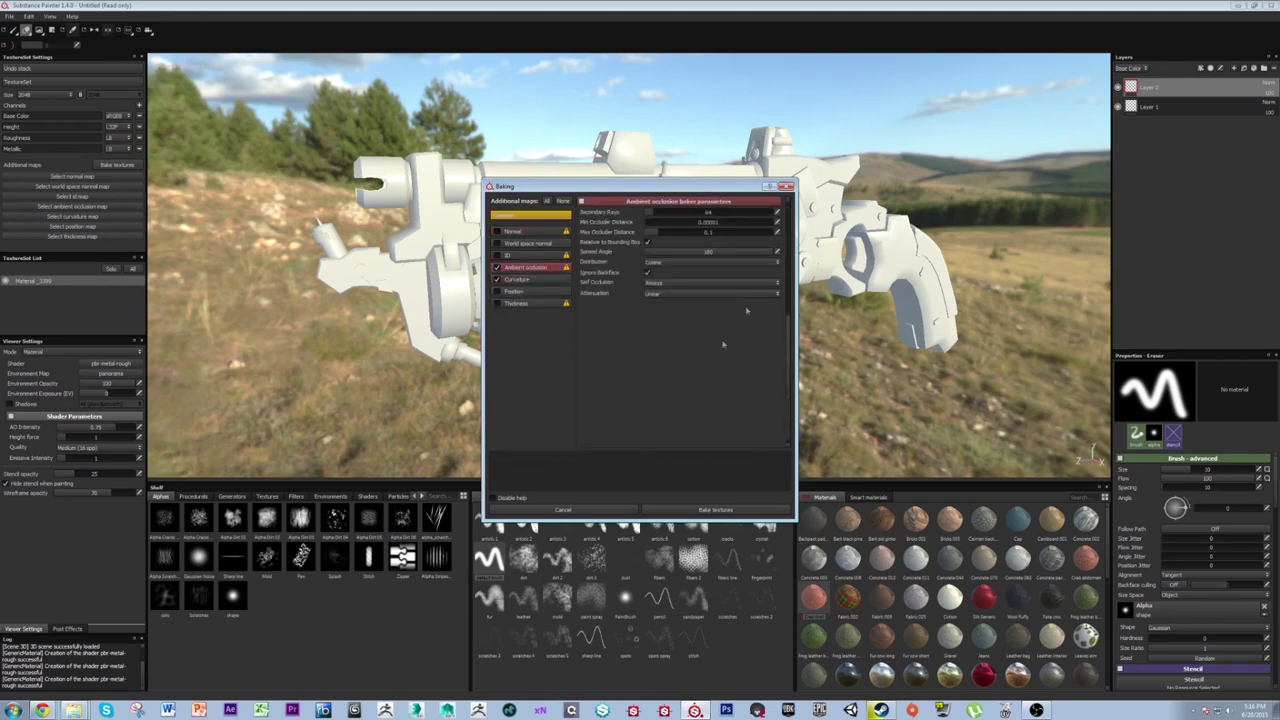
# Browse for a high definition mesh without choosing one and set the bake output size to 2048x2048.
pyautogui.scroll(5, 705, 307)
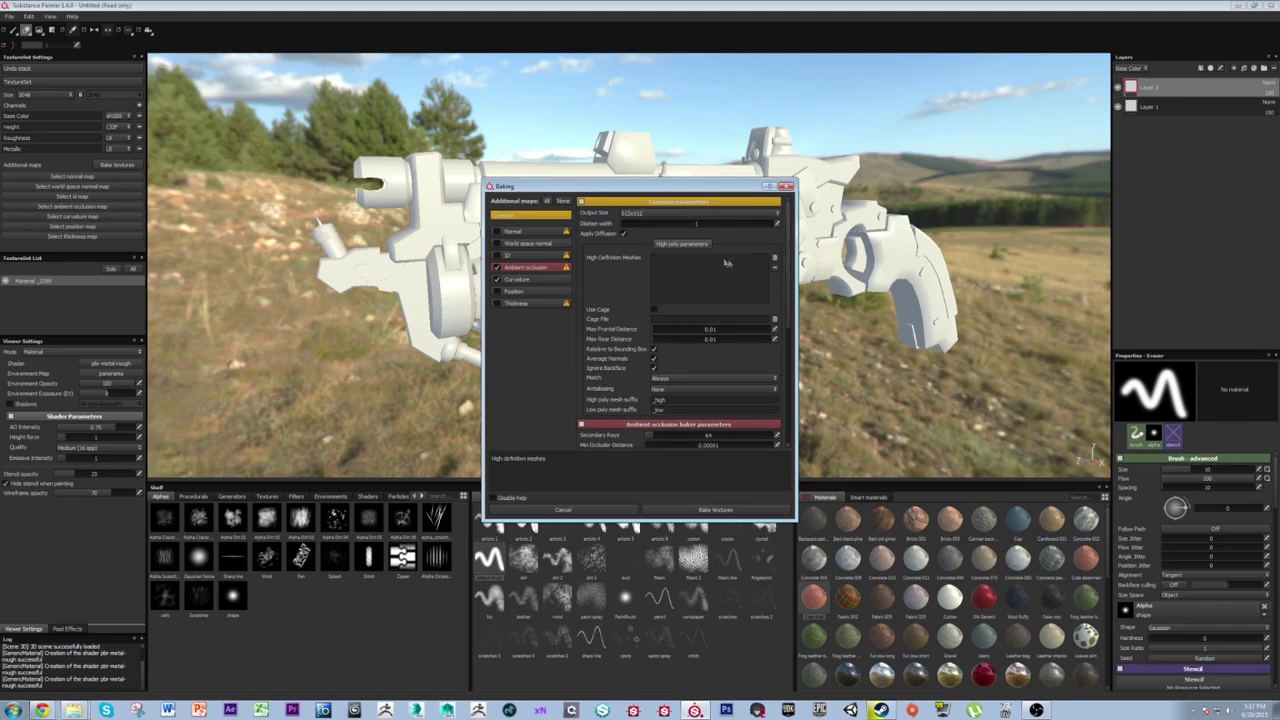
pyautogui.click(775, 259)
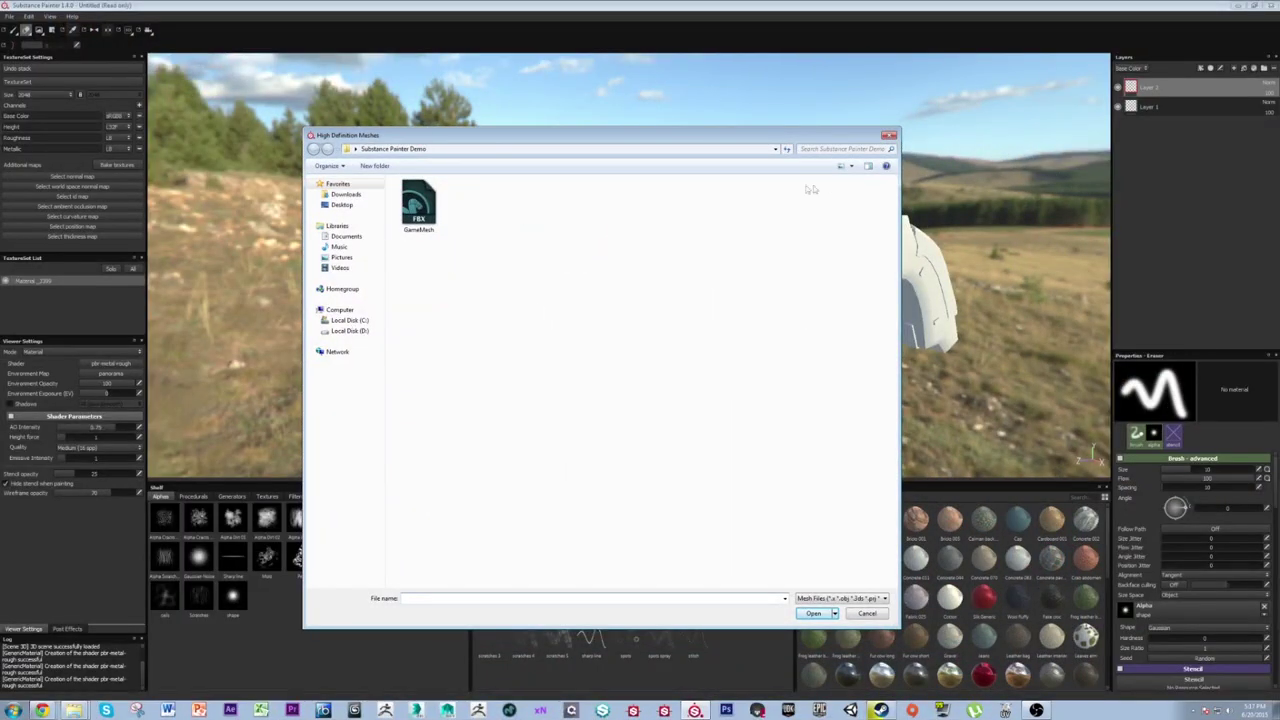
pyautogui.click(889, 136)
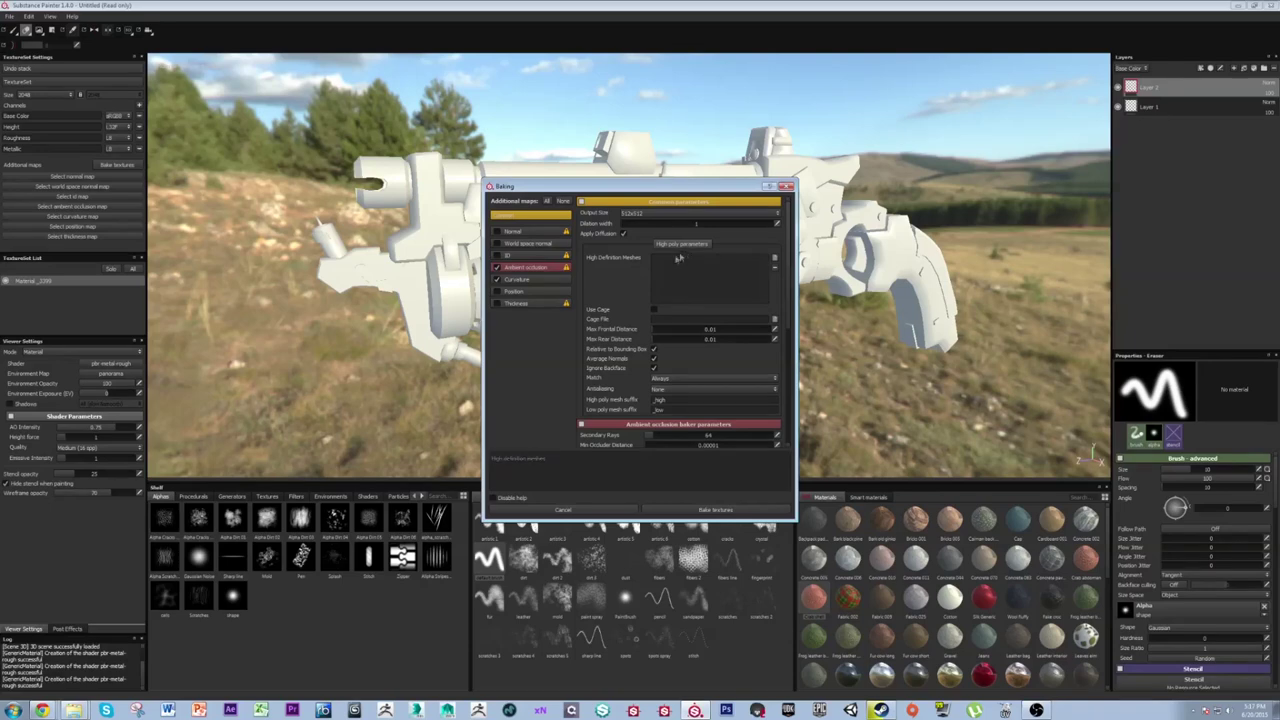
pyautogui.click(655, 212)
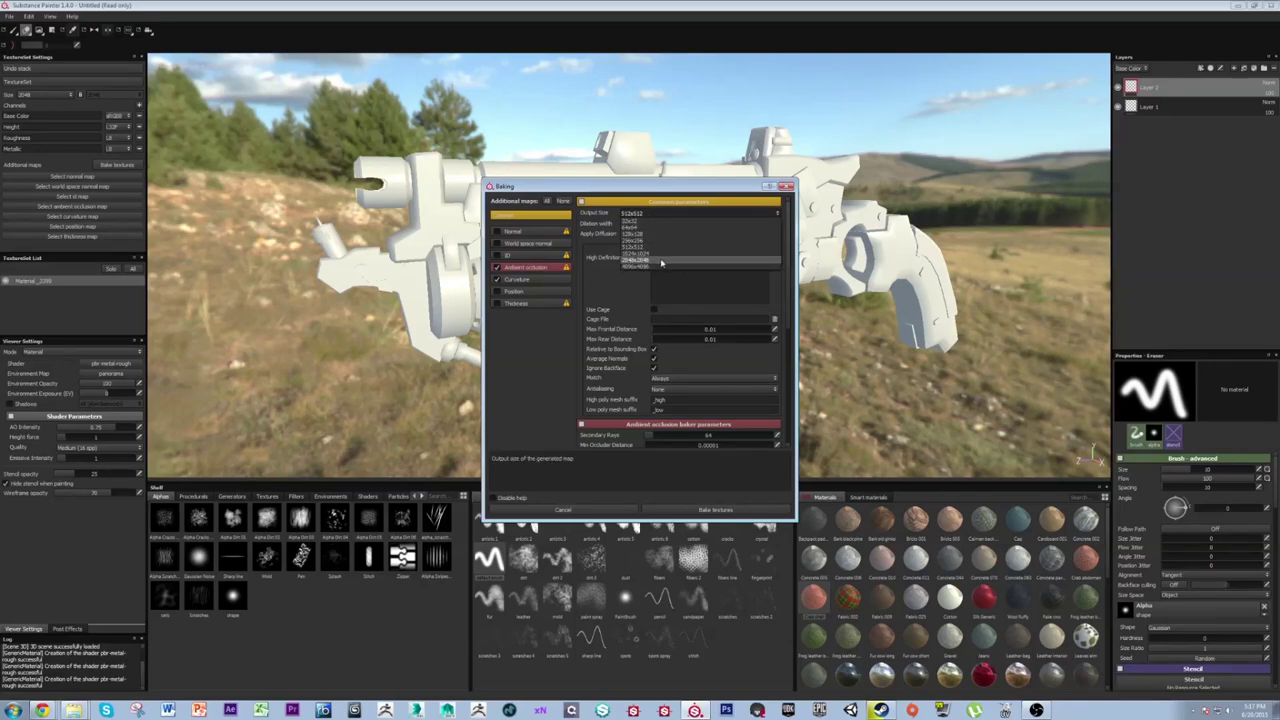
pyautogui.click(727, 260)
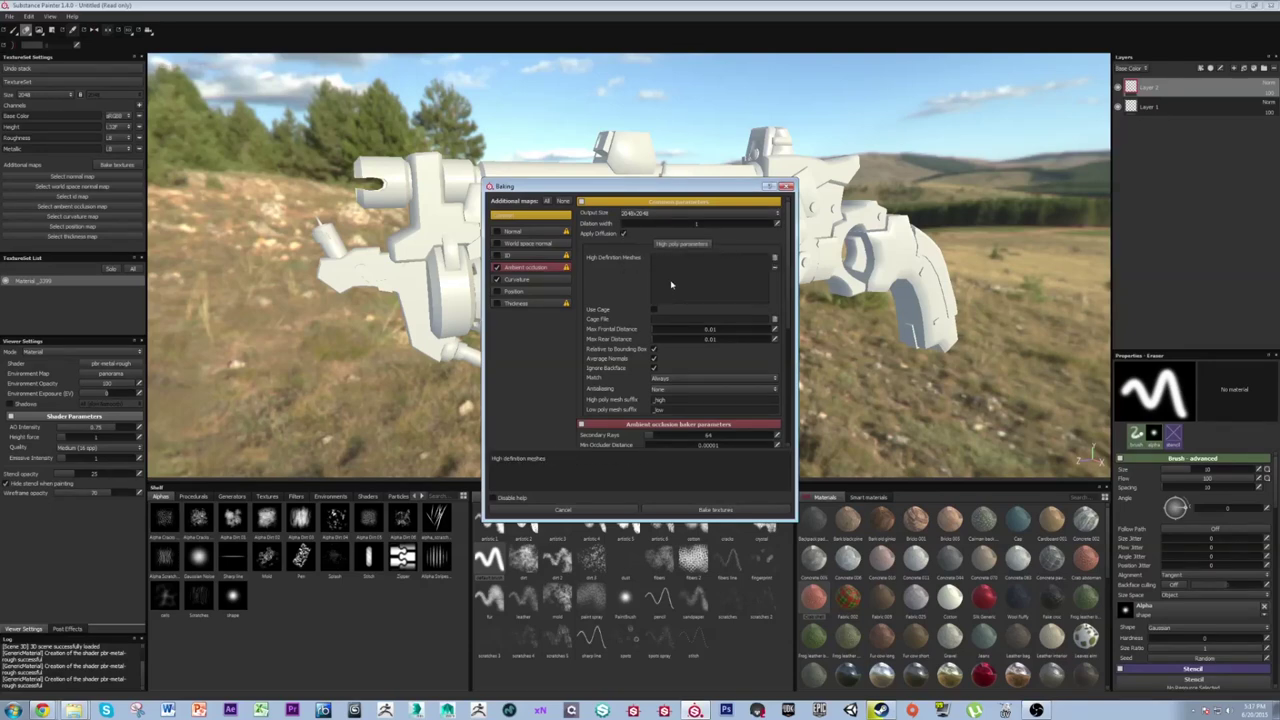
# Examine the high poly, ambient occlusion and curvature baker parameters, and close the baking settings without baking.
pyautogui.scroll(-3, 671, 285)
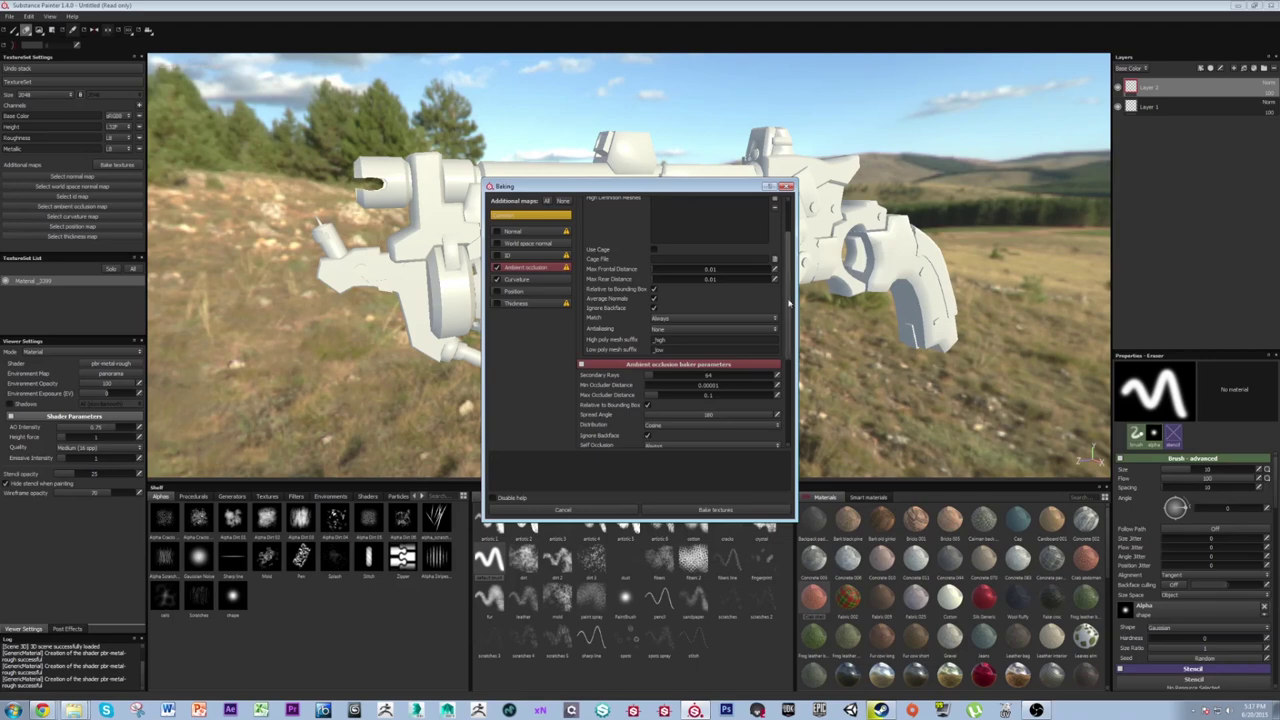
pyautogui.scroll(-1, 604, 295)
pyautogui.click(674, 300)
pyautogui.click(678, 298)
pyautogui.scroll(2, 678, 297)
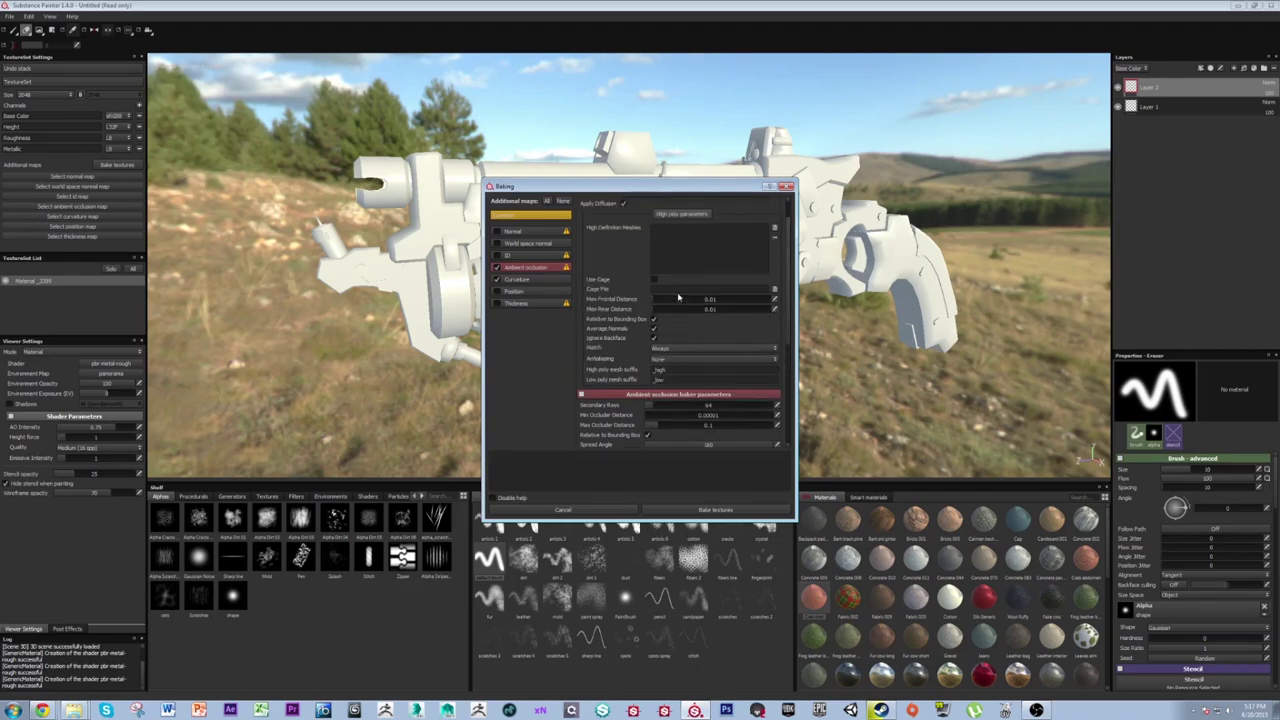
pyautogui.scroll(1, 678, 297)
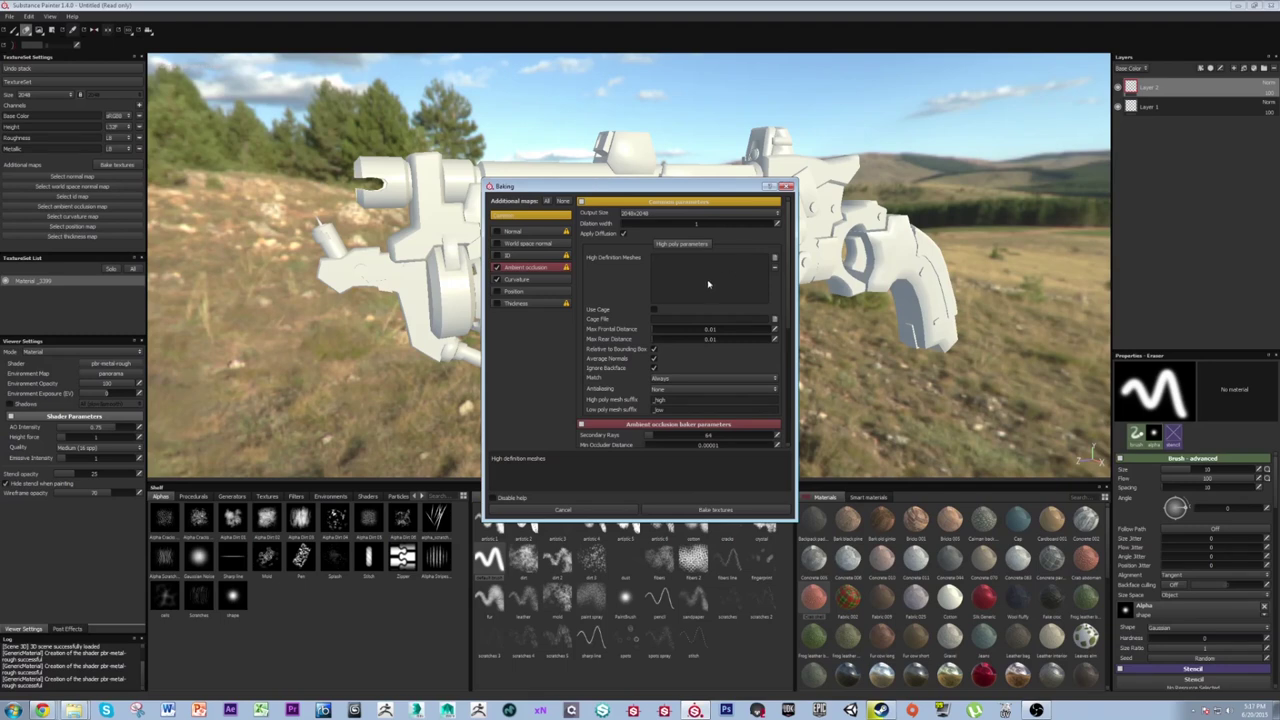
pyautogui.scroll(-1, 708, 285)
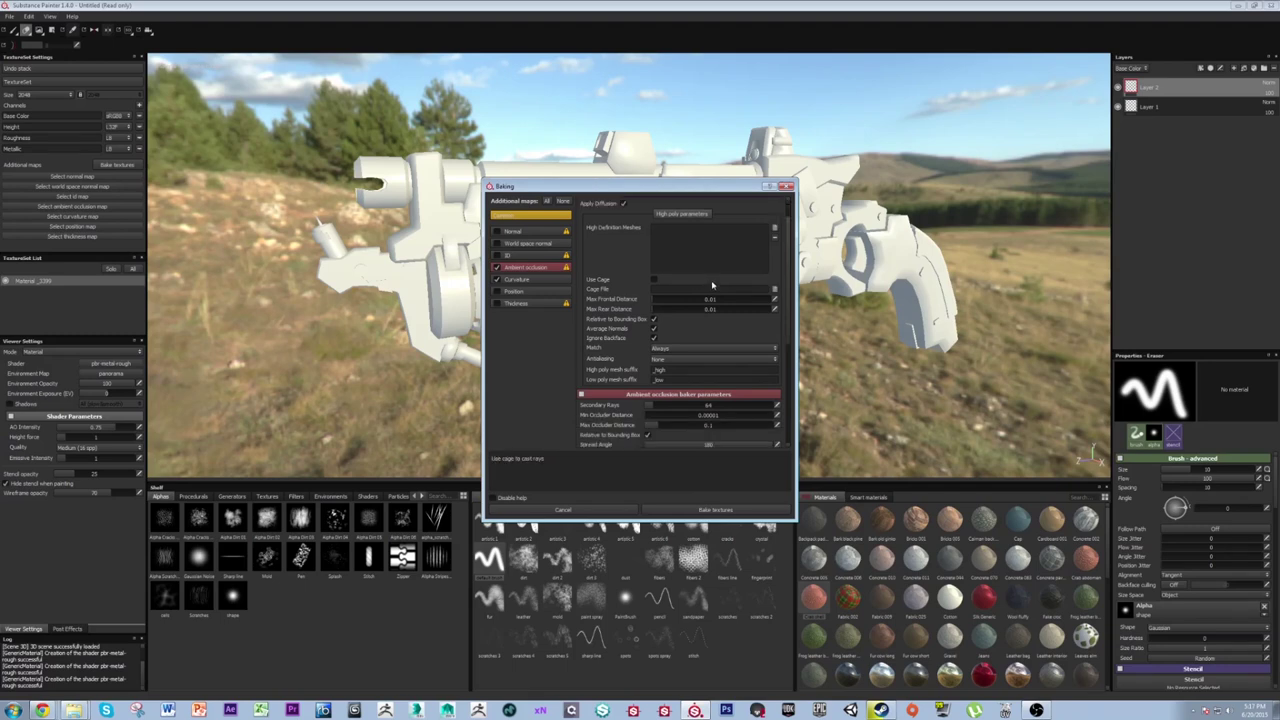
pyautogui.scroll(-1, 715, 335)
pyautogui.click(680, 330)
pyautogui.click(690, 335)
pyautogui.scroll(-2, 695, 300)
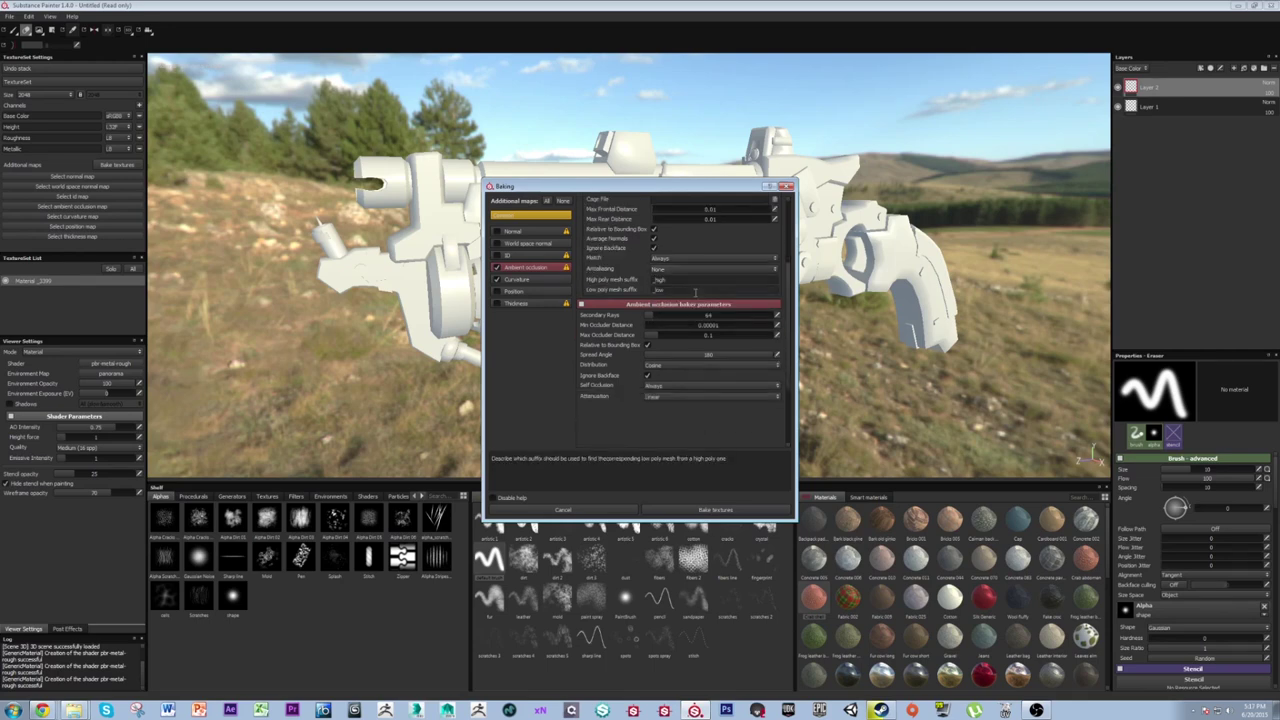
pyautogui.scroll(-1, 694, 322)
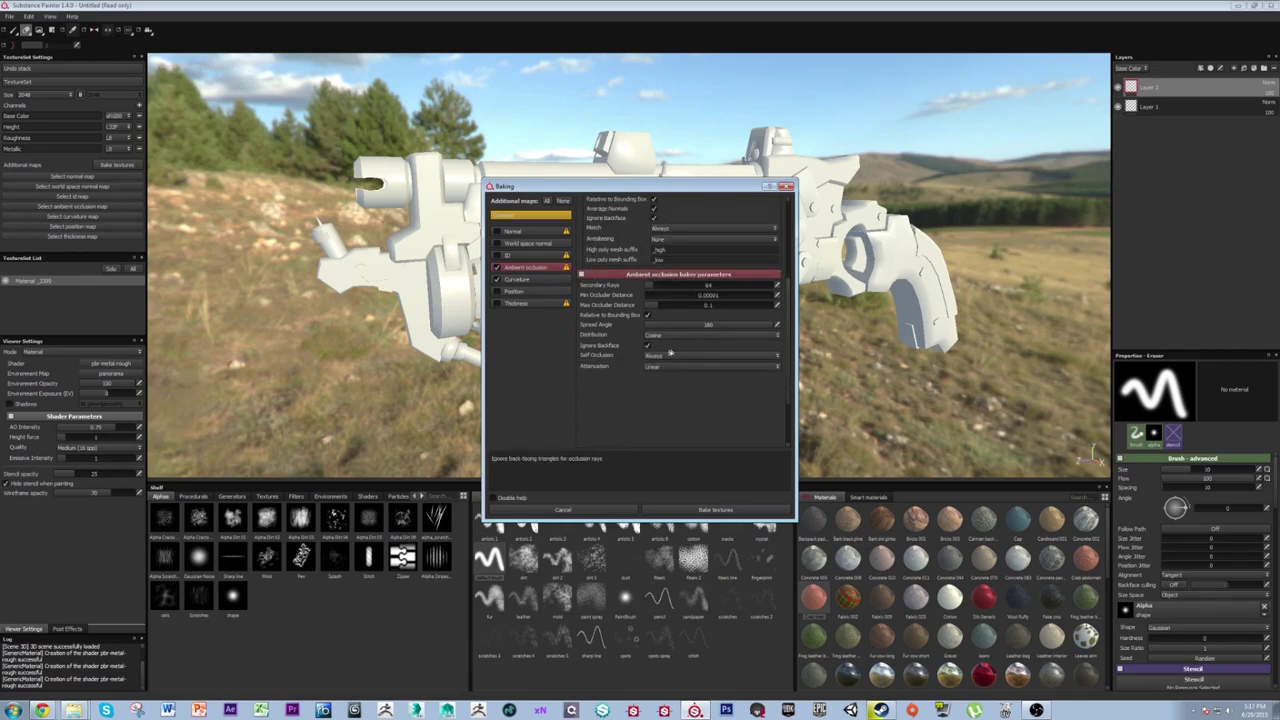
pyautogui.scroll(-1, 650, 353)
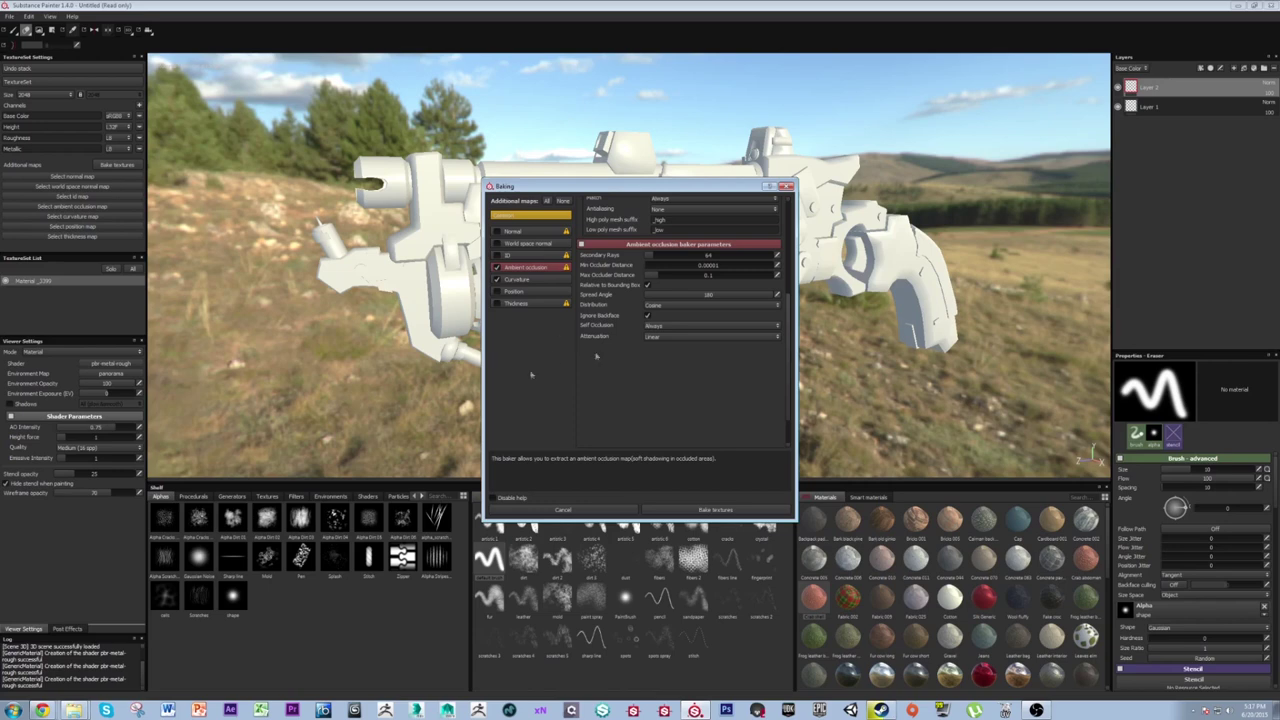
pyautogui.click(516, 279)
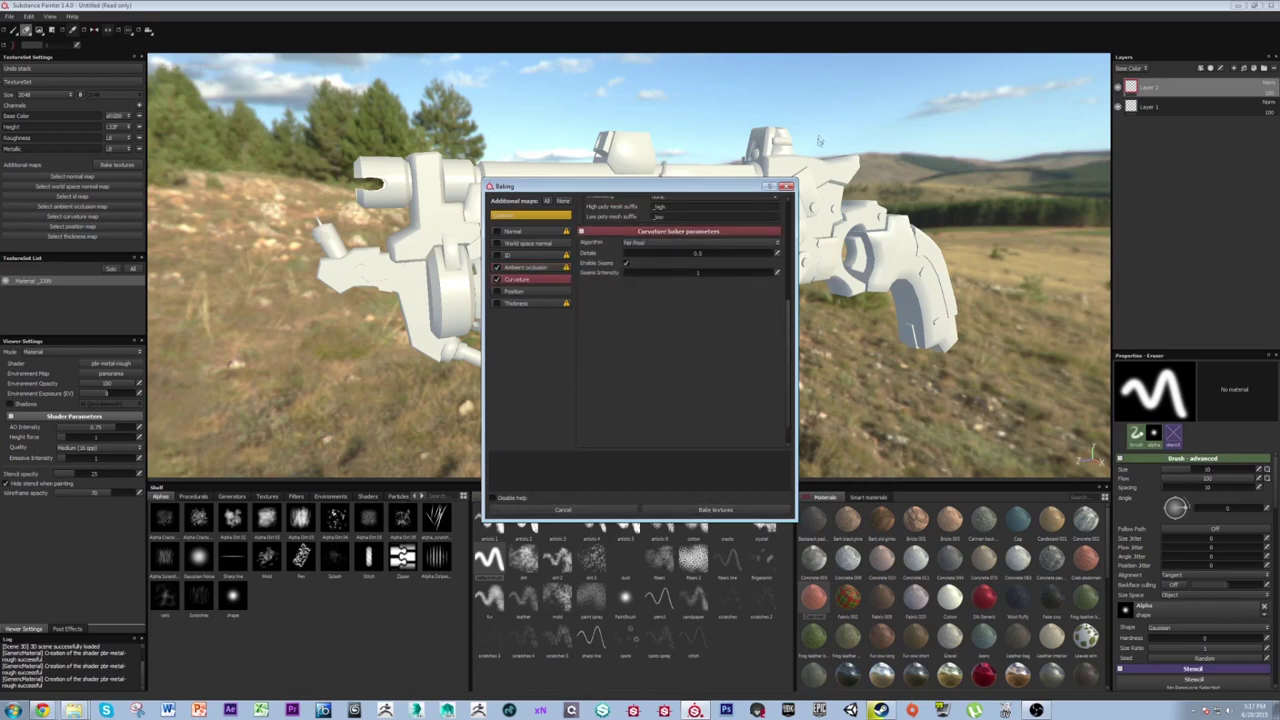
pyautogui.click(786, 188)
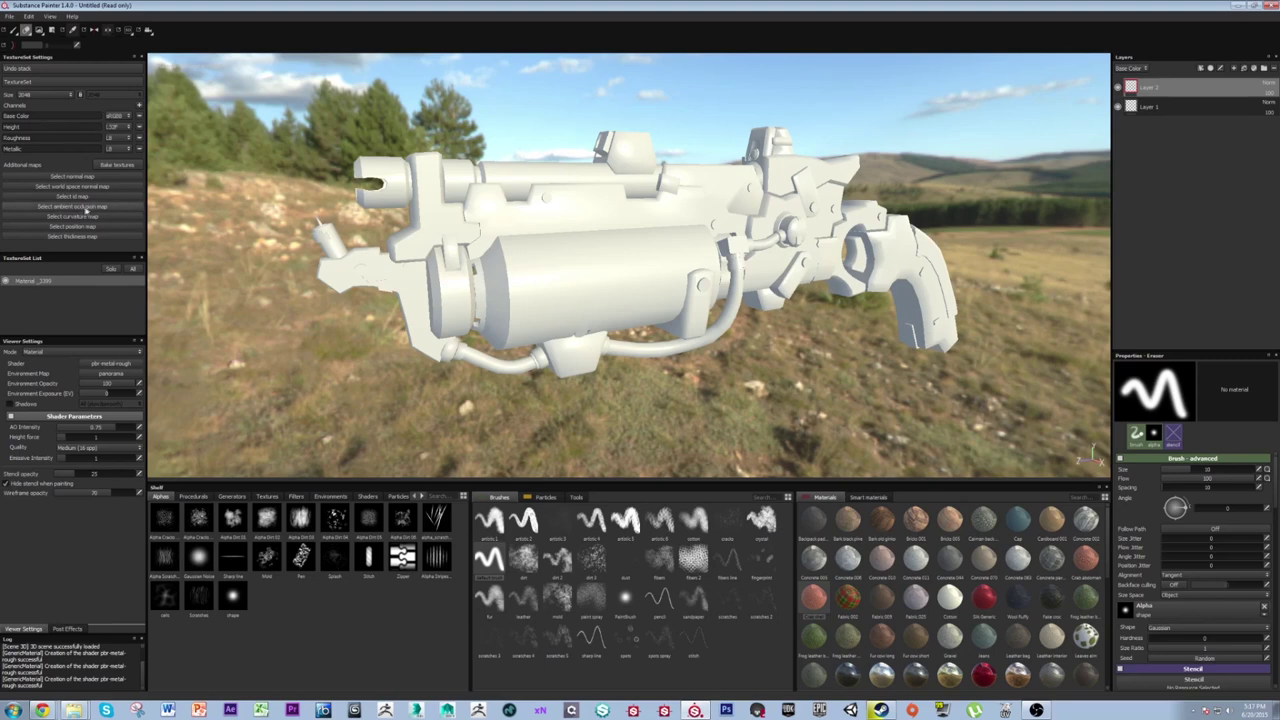
# Import the gamemesh_ambient_occlusion and gamemesh_curvature images into the project.
pyautogui.click(8, 17)
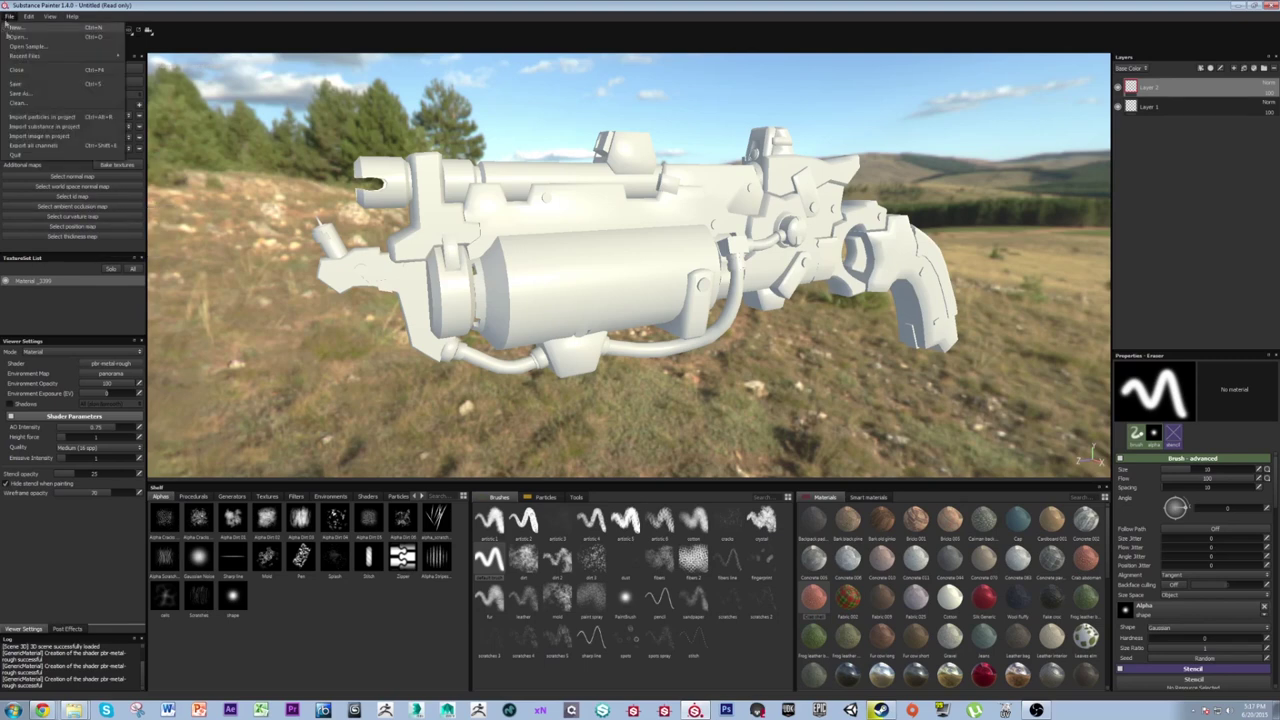
pyautogui.click(45, 136)
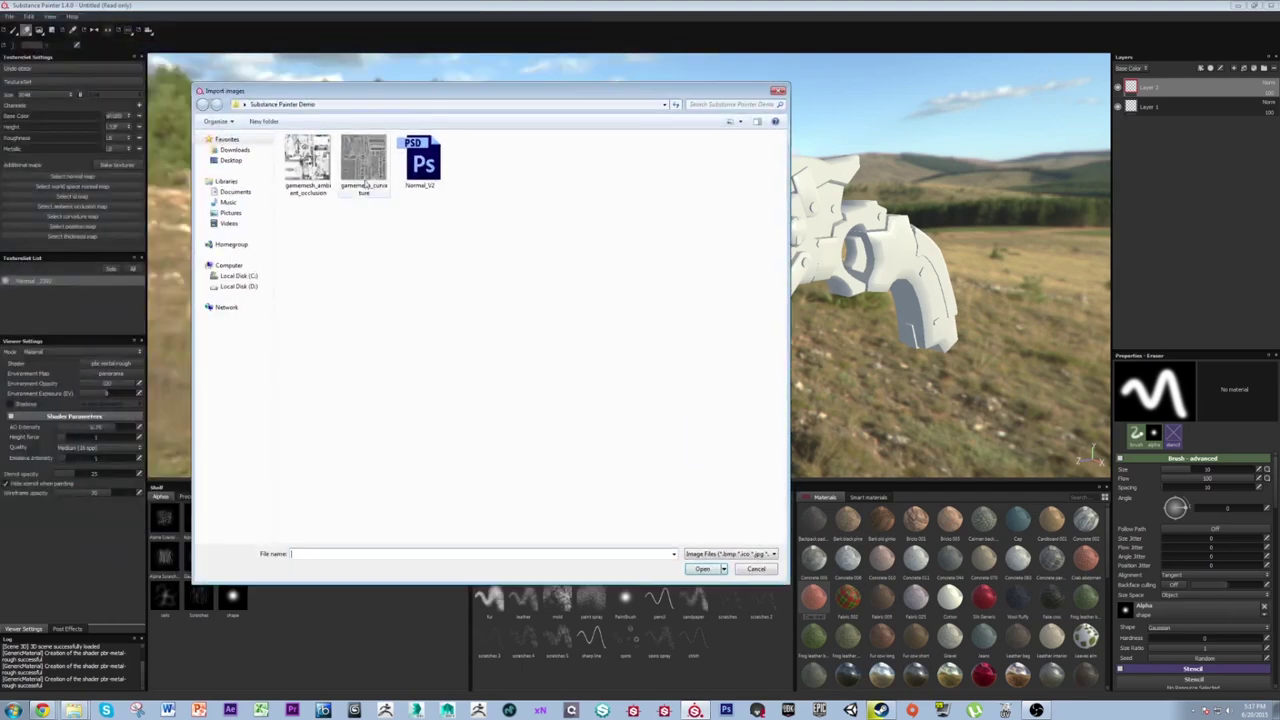
pyautogui.moveTo(376, 238); pyautogui.dragTo(284, 146)
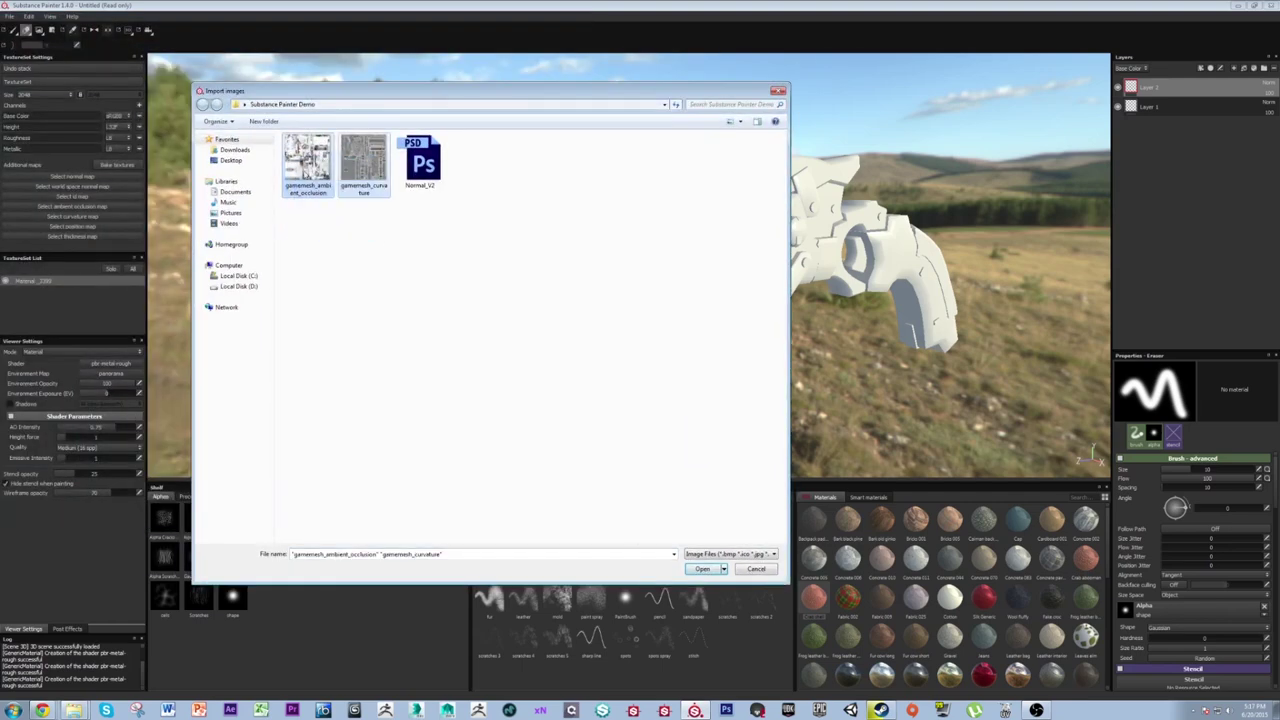
pyautogui.click(705, 569)
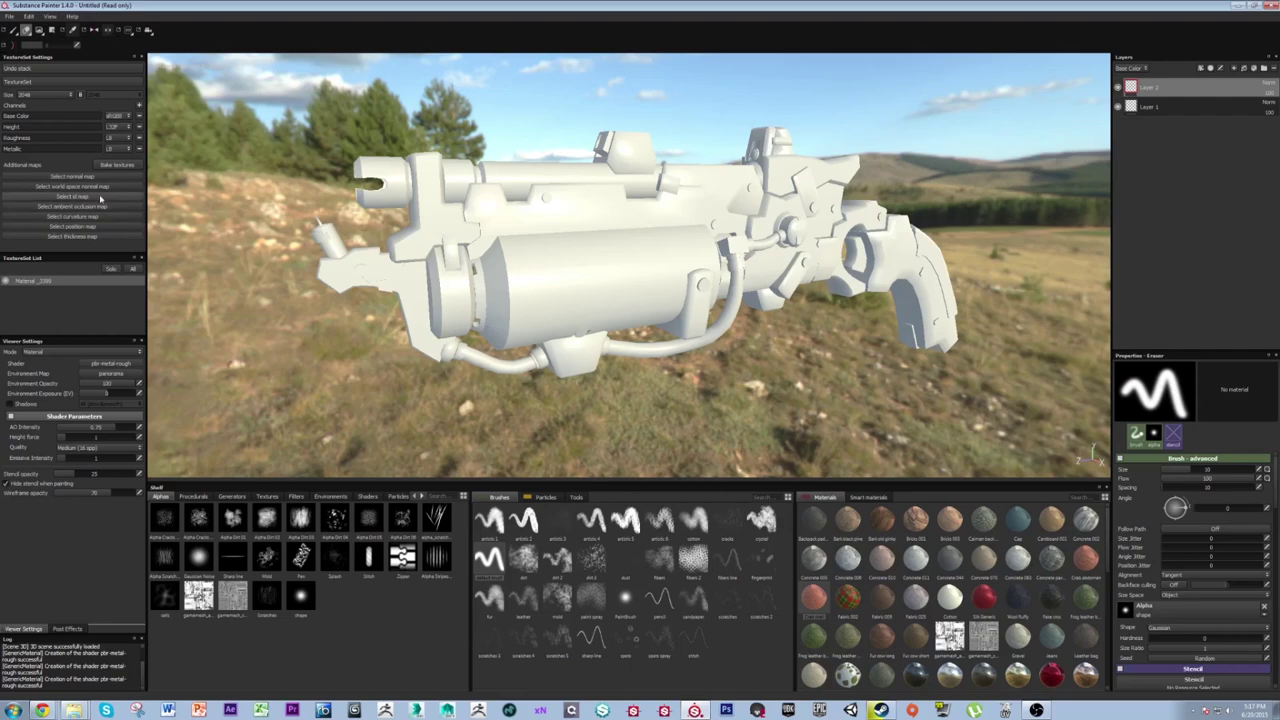
# Assign the purple normal map image as the texture set's normal map in the additional maps.
pyautogui.click(66, 177)
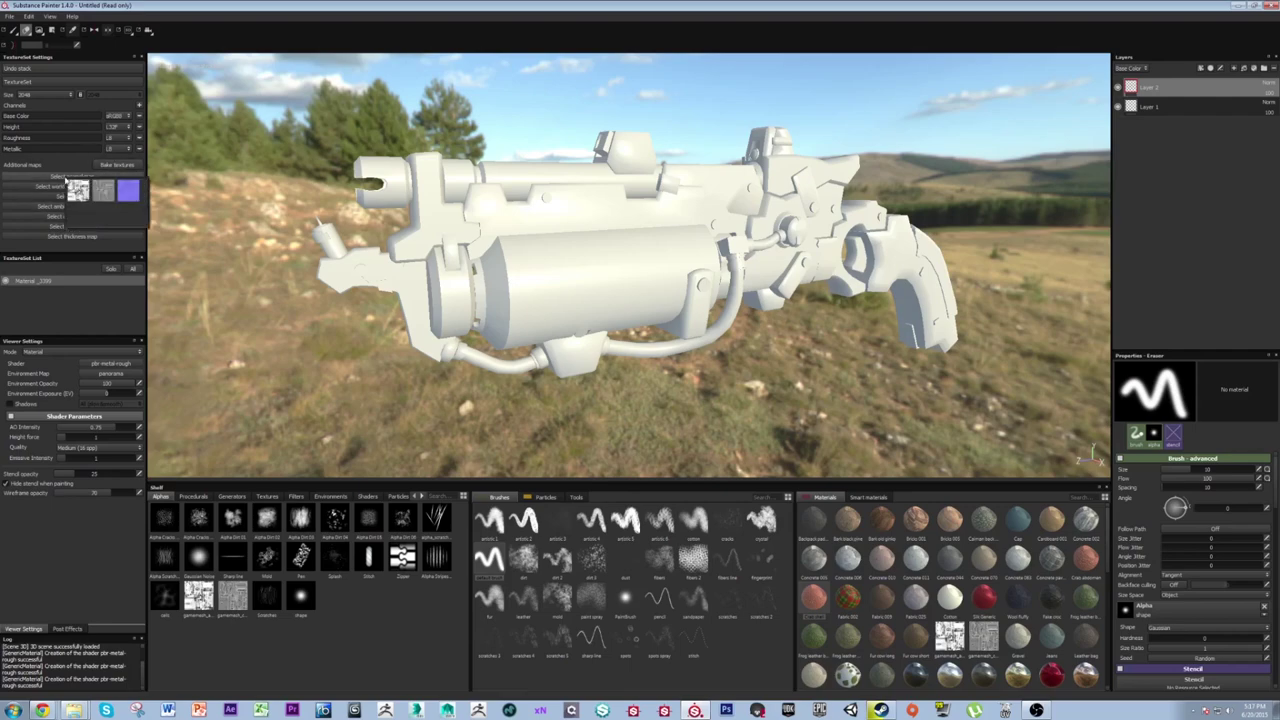
pyautogui.keyDown('alt'); pyautogui.moveTo(675, 239); pyautogui.dragTo(592, 270); pyautogui.keyUp('alt')
pyautogui.keyDown('alt'); pyautogui.moveTo(592, 270); pyautogui.dragTo(572, 325, button='right'); pyautogui.keyUp('alt')
pyautogui.keyDown('alt'); pyautogui.moveTo(572, 325); pyautogui.dragTo(591, 292, button='middle'); pyautogui.keyUp('alt')
pyautogui.keyDown('alt'); pyautogui.moveTo(591, 291); pyautogui.dragTo(612, 330); pyautogui.keyUp('alt')
pyautogui.keyDown('alt'); pyautogui.moveTo(612, 330); pyautogui.dragTo(634, 310, button='middle'); pyautogui.keyUp('alt')
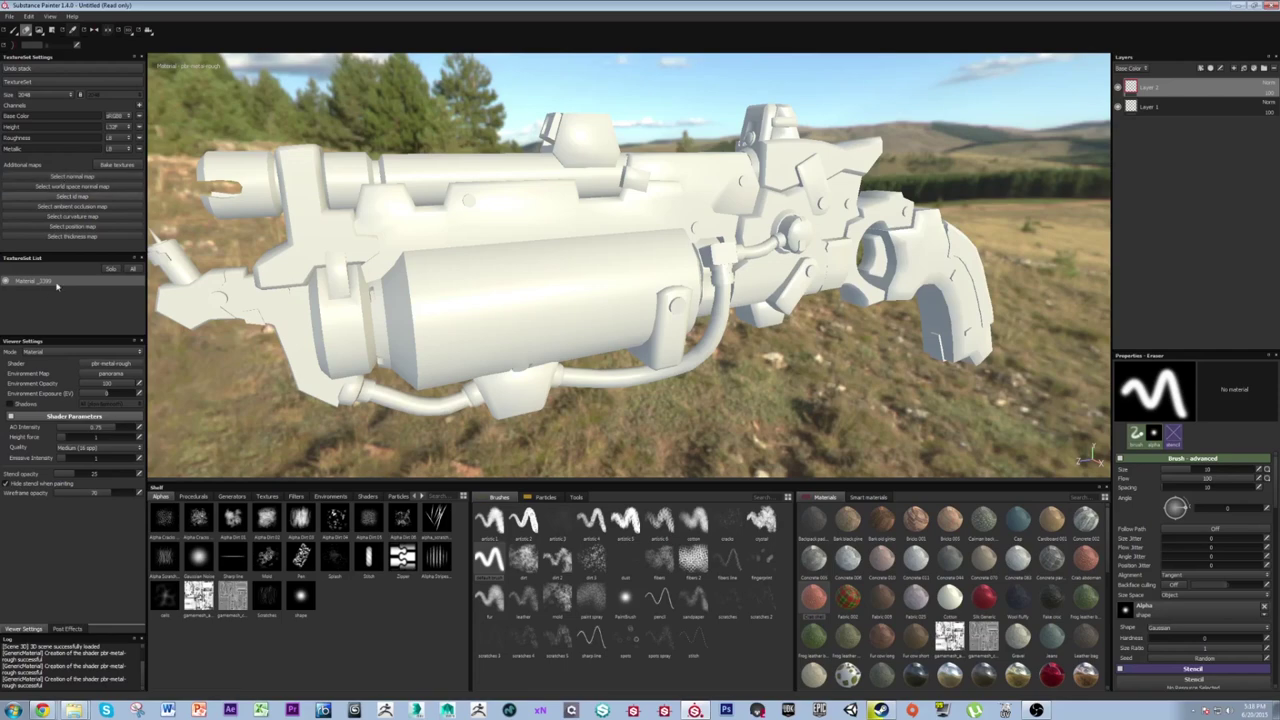
pyautogui.click(64, 185)
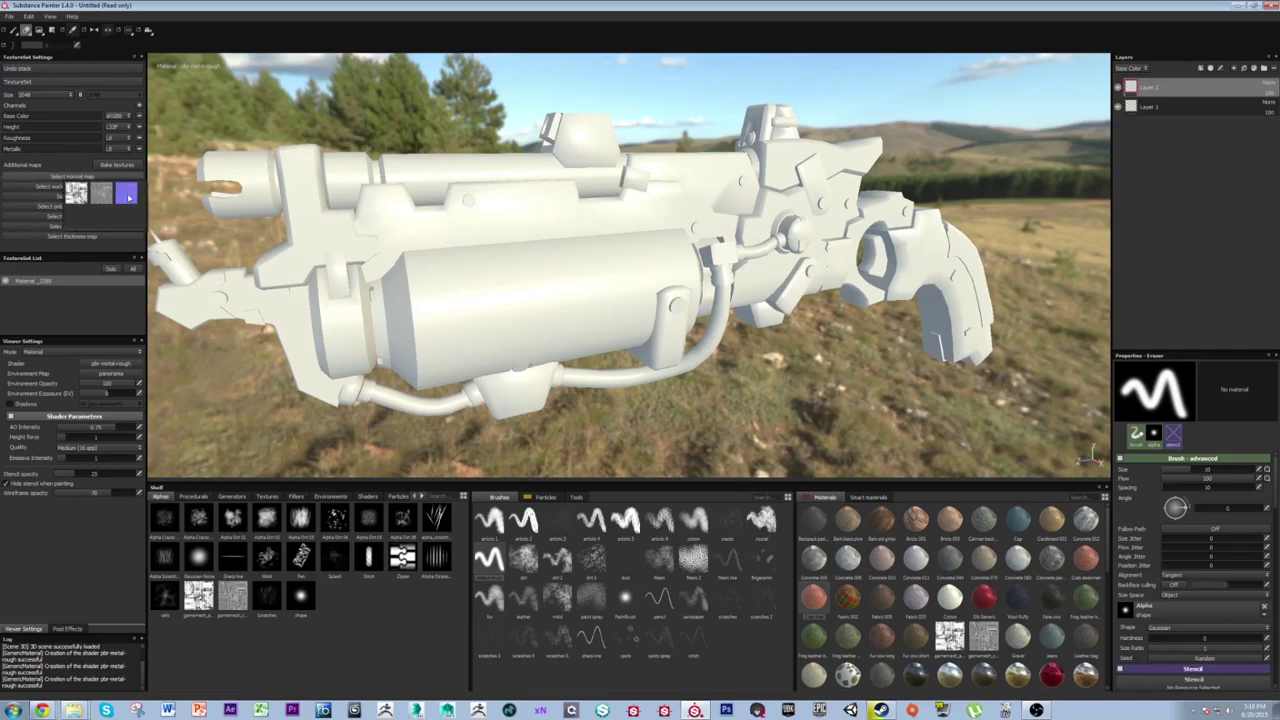
pyautogui.click(128, 195)
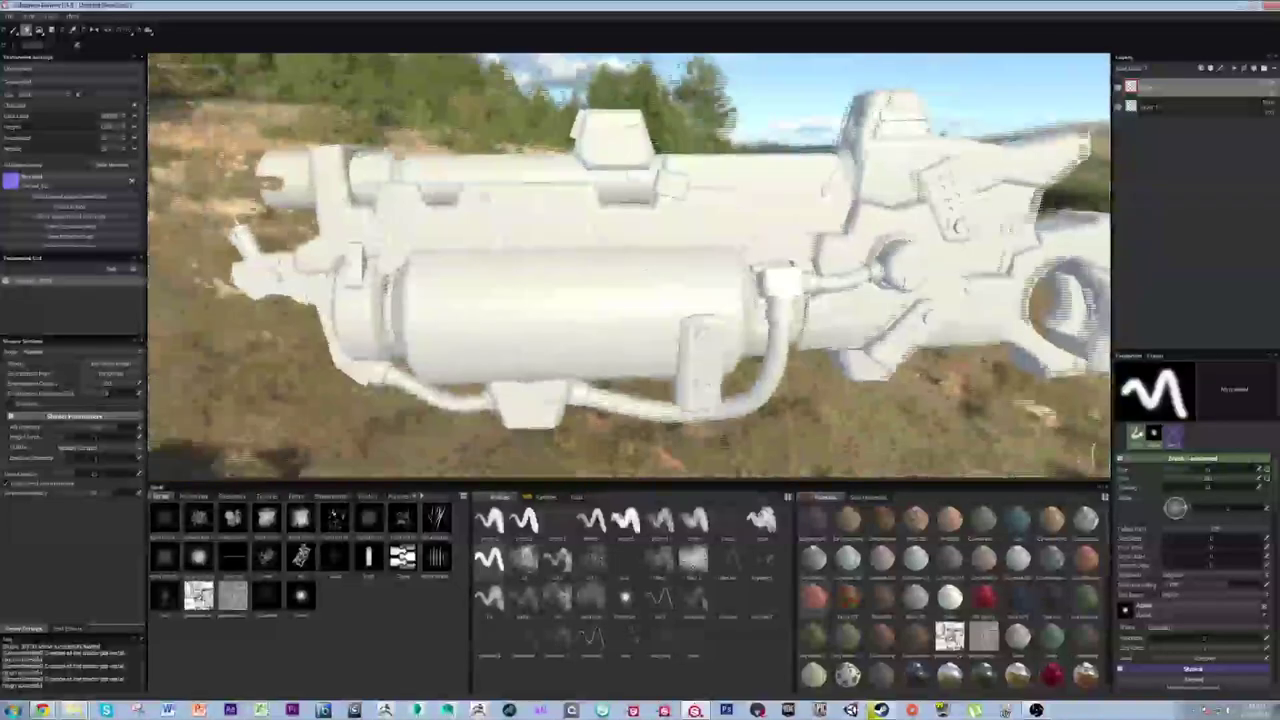
# Assign gamemesh_ambient_occlusion as the texture set's ambient occlusion map and gamemesh_curvature as its curvature map.
pyautogui.keyDown('alt'); pyautogui.moveTo(650, 255); pyautogui.dragTo(334, 229); pyautogui.keyUp('alt')
pyautogui.keyDown('alt'); pyautogui.moveTo(196, 222); pyautogui.dragTo(192, 244); pyautogui.keyUp('alt')
pyautogui.scroll(-1, 80, 224)
pyautogui.click(75, 214)
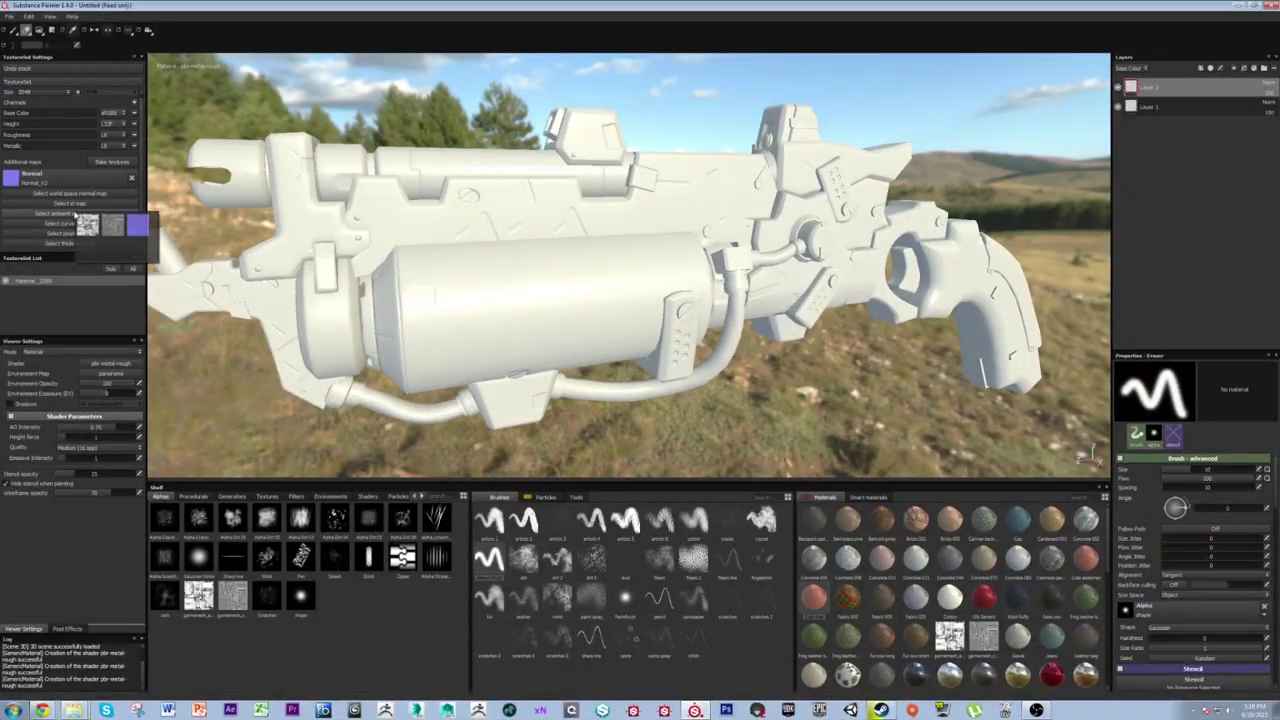
pyautogui.click(87, 225)
pyautogui.moveTo(310, 252)
pyautogui.keyDown('alt'); pyautogui.mouseDown()
pyautogui.moveTo(406, 260)
pyautogui.moveTo(292, 256)
pyautogui.mouseUp(); pyautogui.keyUp('alt')
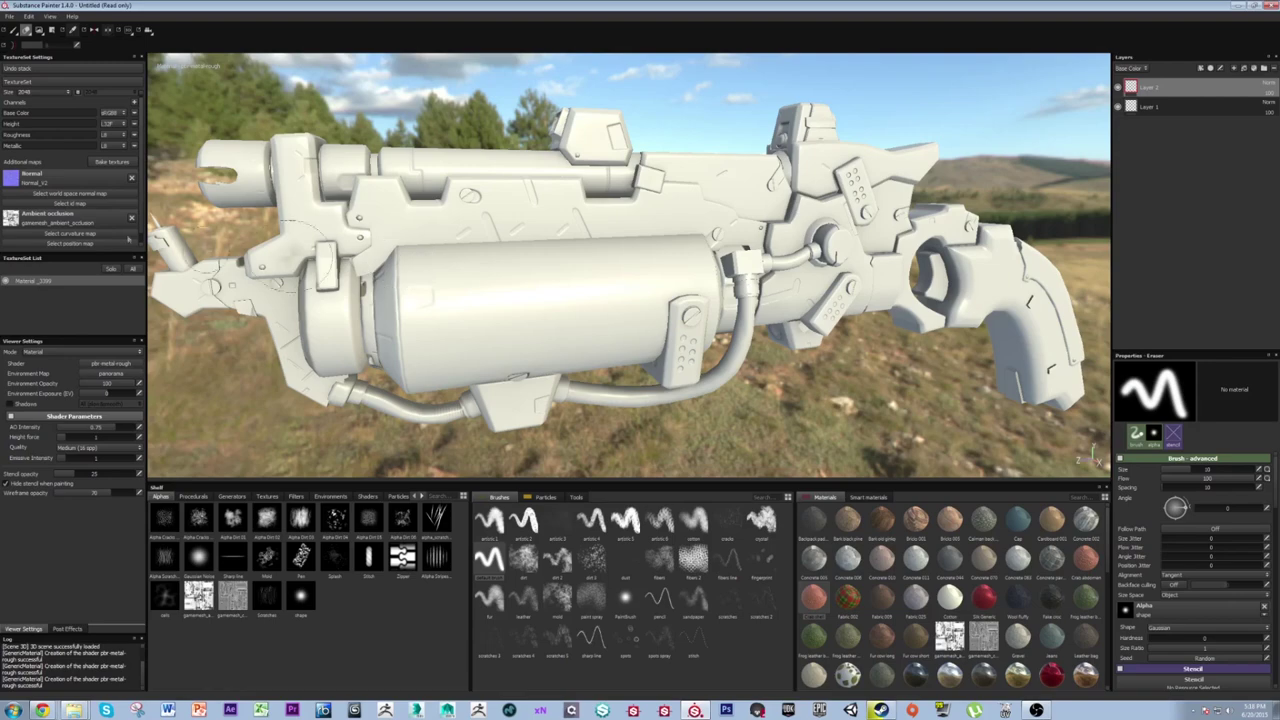
pyautogui.click(71, 235)
pyautogui.click(112, 248)
pyautogui.moveTo(440, 318)
pyautogui.keyDown('alt'); pyautogui.mouseDown()
pyautogui.moveTo(480, 320)
pyautogui.moveTo(506, 295)
pyautogui.moveTo(461, 371)
pyautogui.moveTo(427, 312)
pyautogui.mouseUp(); pyautogui.keyUp('alt')
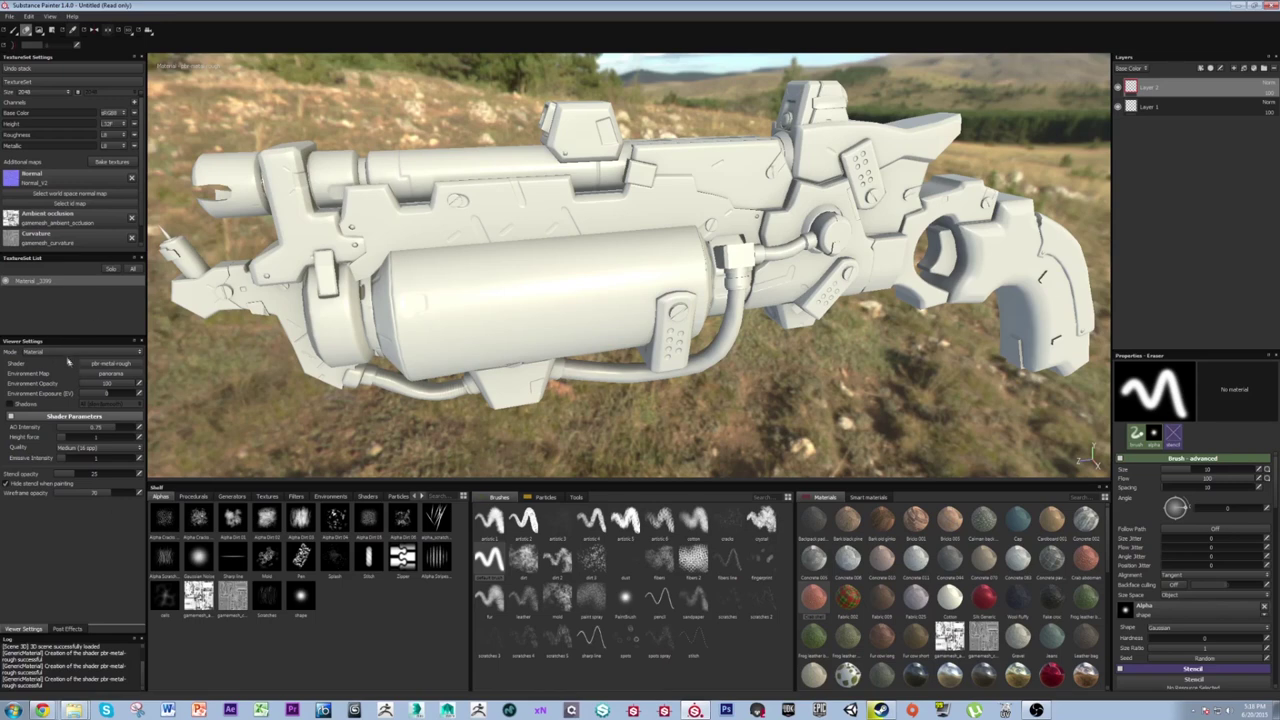
# Switch the viewer to solo mode to display a single texture channel on the gun.
pyautogui.click(35, 352)
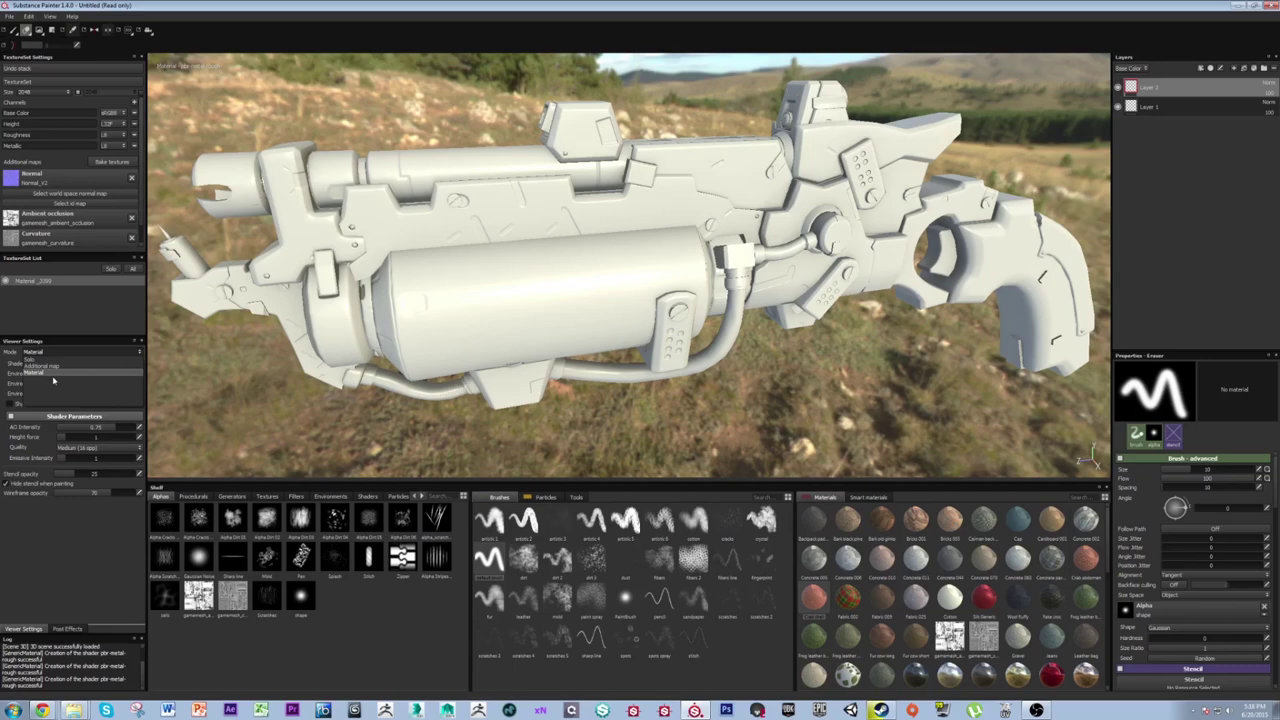
pyautogui.click(50, 360)
pyautogui.keyDown('alt'); pyautogui.moveTo(256, 374); pyautogui.dragTo(182, 360); pyautogui.keyUp('alt')
pyautogui.click(82, 365)
pyautogui.click(80, 378)
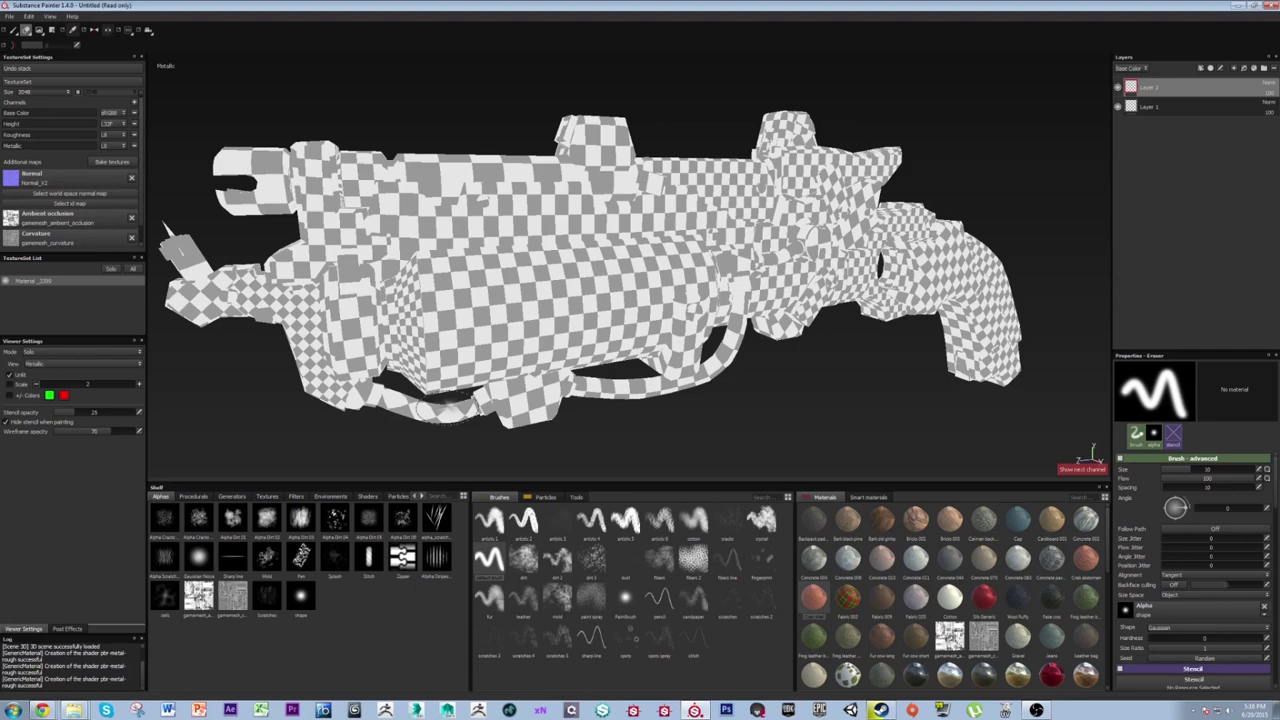
# Cycle the viewport through the base color, height, roughness and metallic channels, and return to the material view.
pyautogui.press('c')
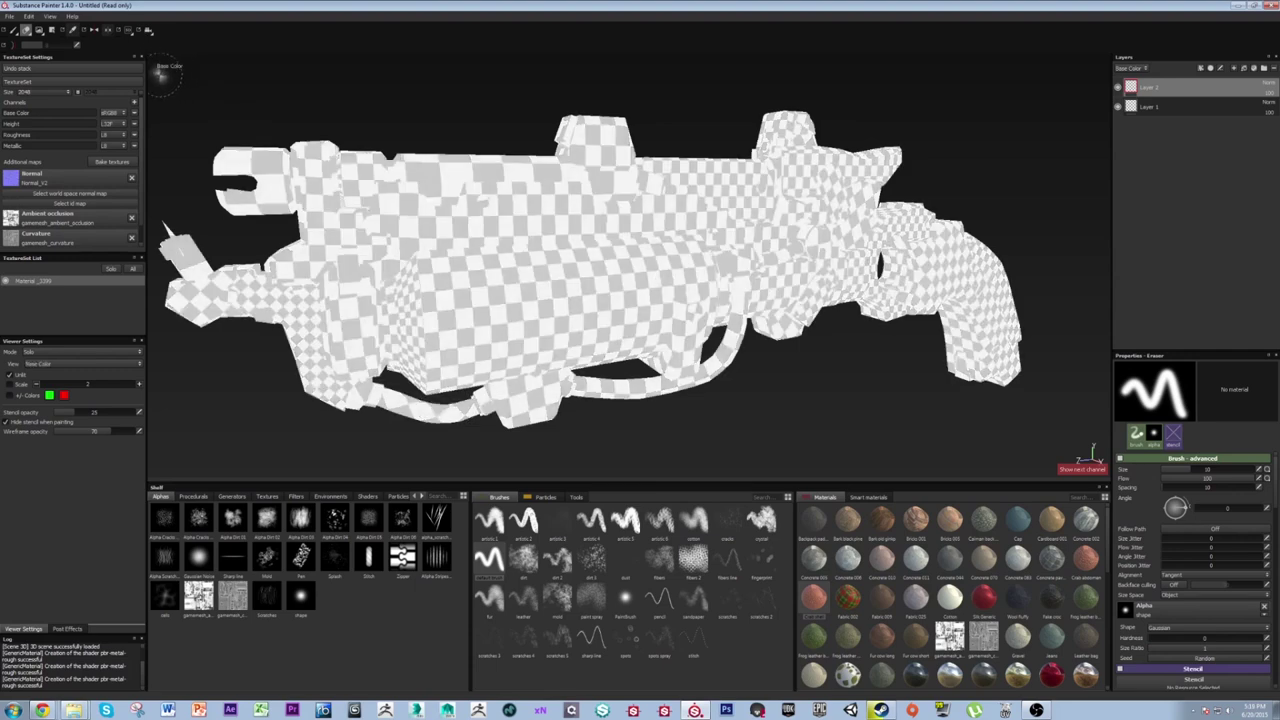
pyautogui.press('c')
pyautogui.press('c')
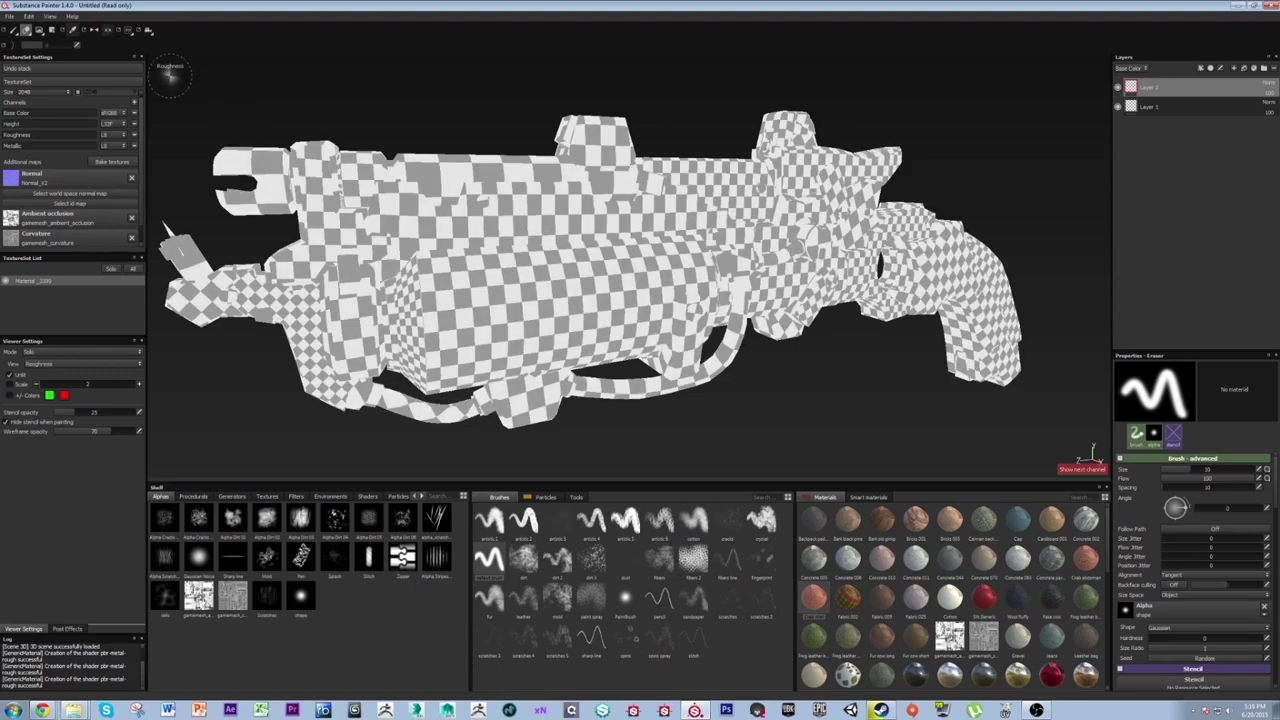
pyautogui.press('c')
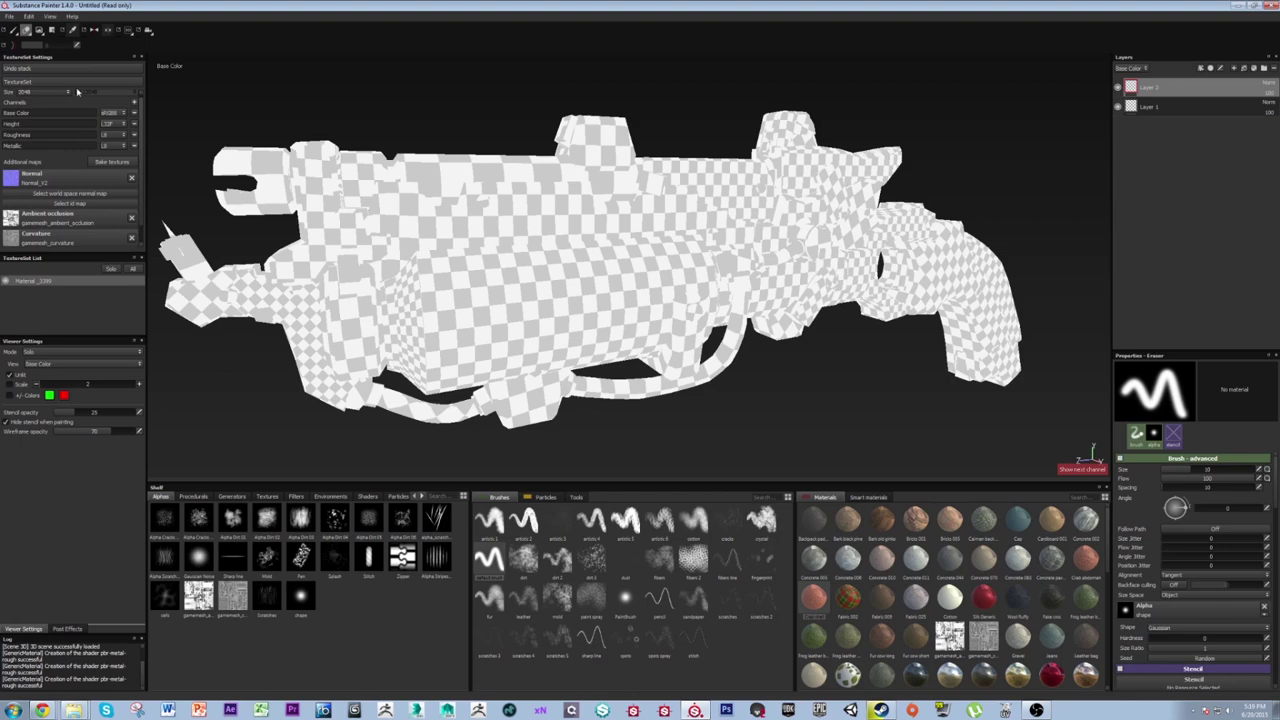
pyautogui.scroll(-2, 56, 132)
pyautogui.scroll(2, 47, 141)
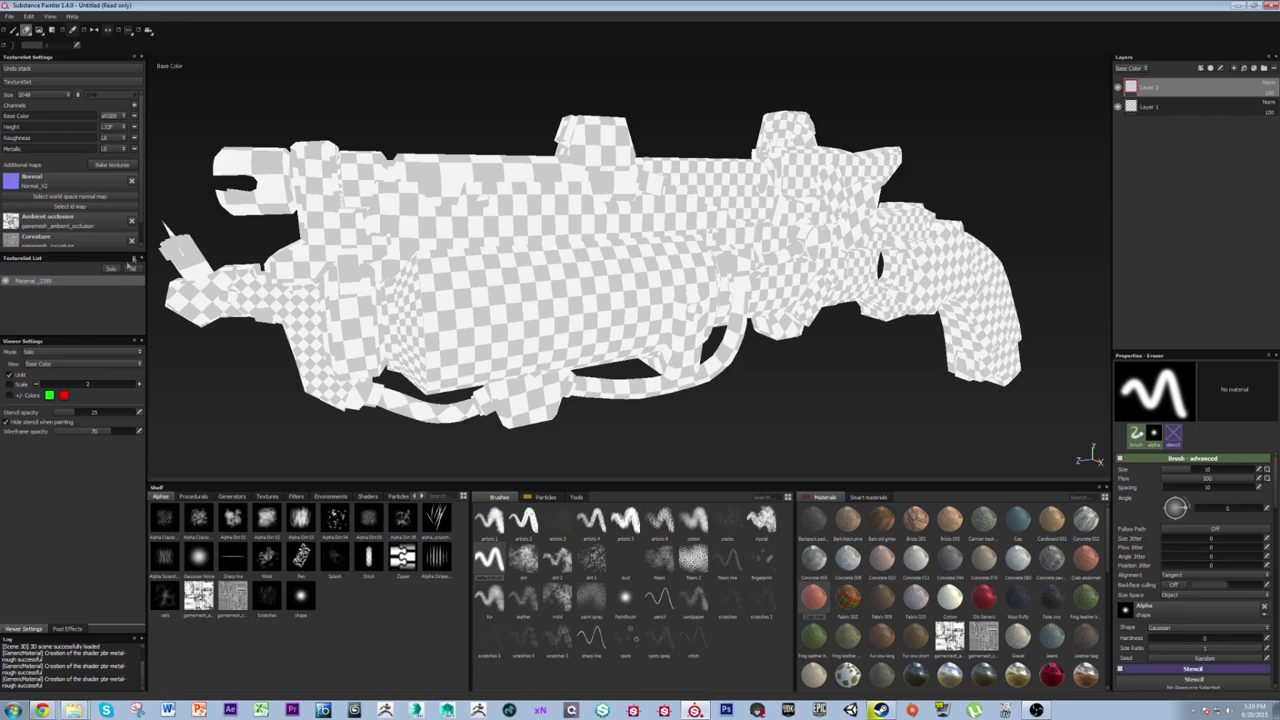
pyautogui.press('c')
pyautogui.press('c')
pyautogui.press('c')
pyautogui.press('c')
pyautogui.press('c')
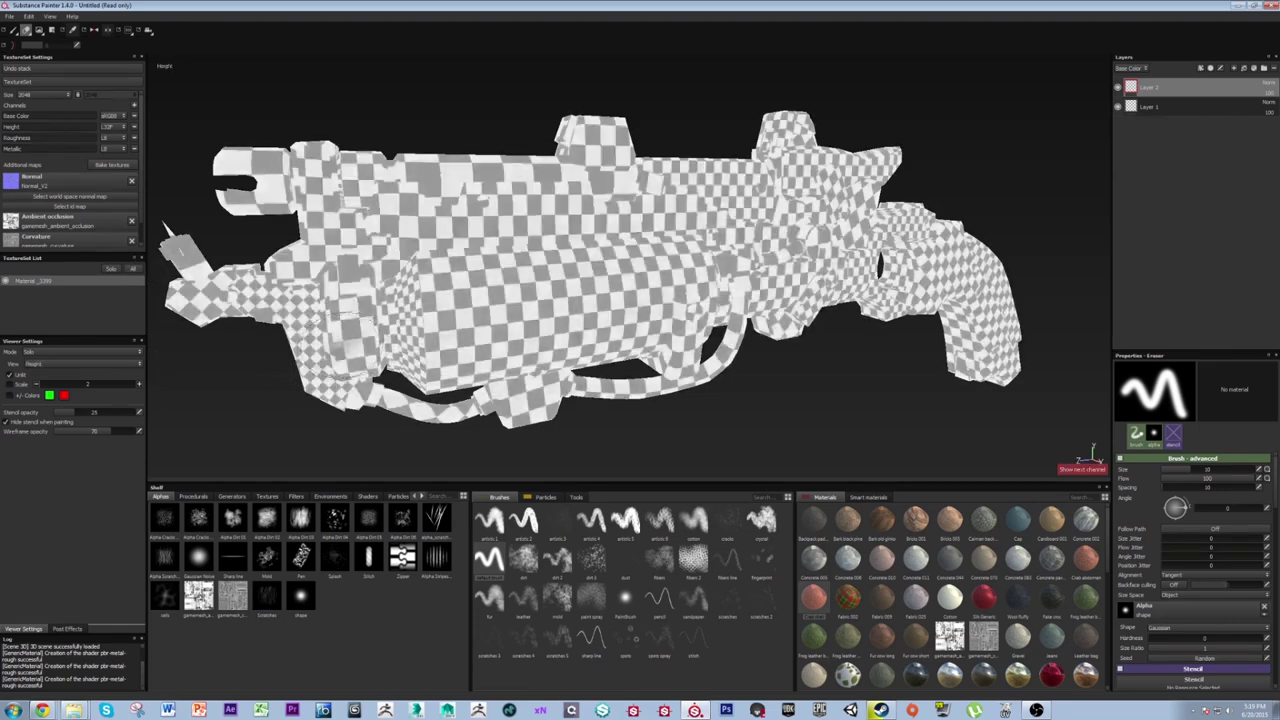
pyautogui.press('c')
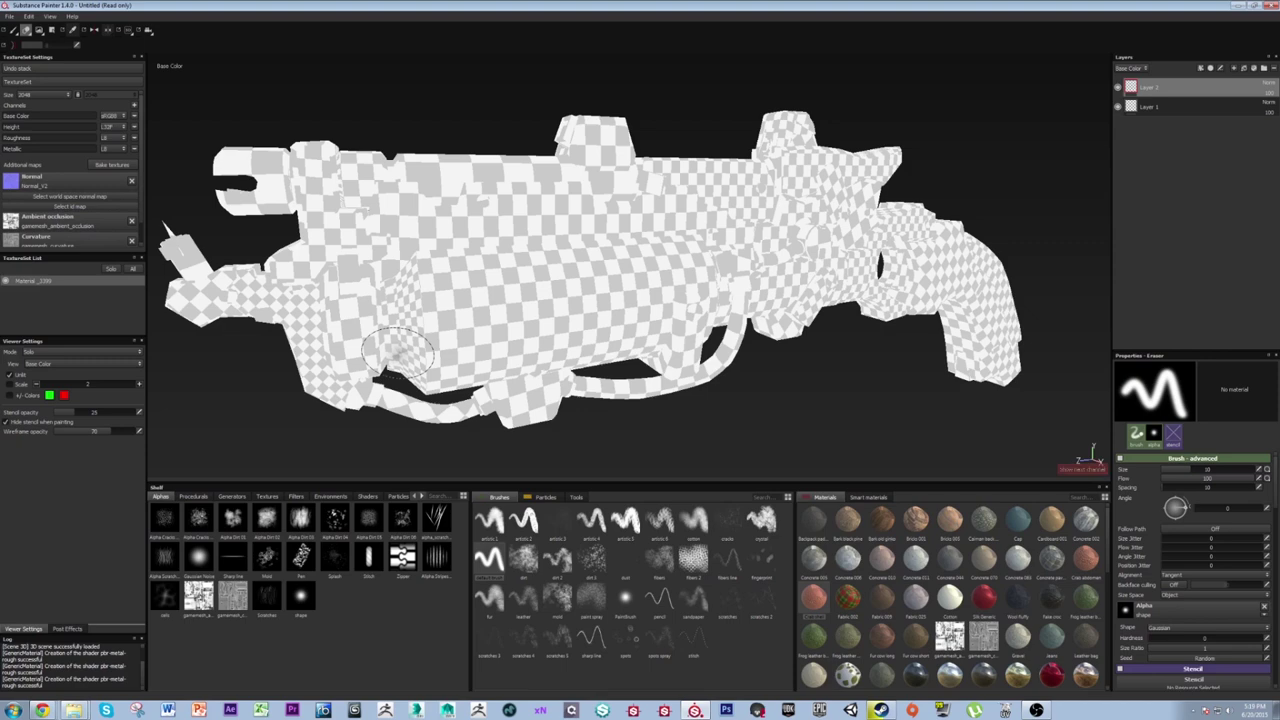
pyautogui.press('m')
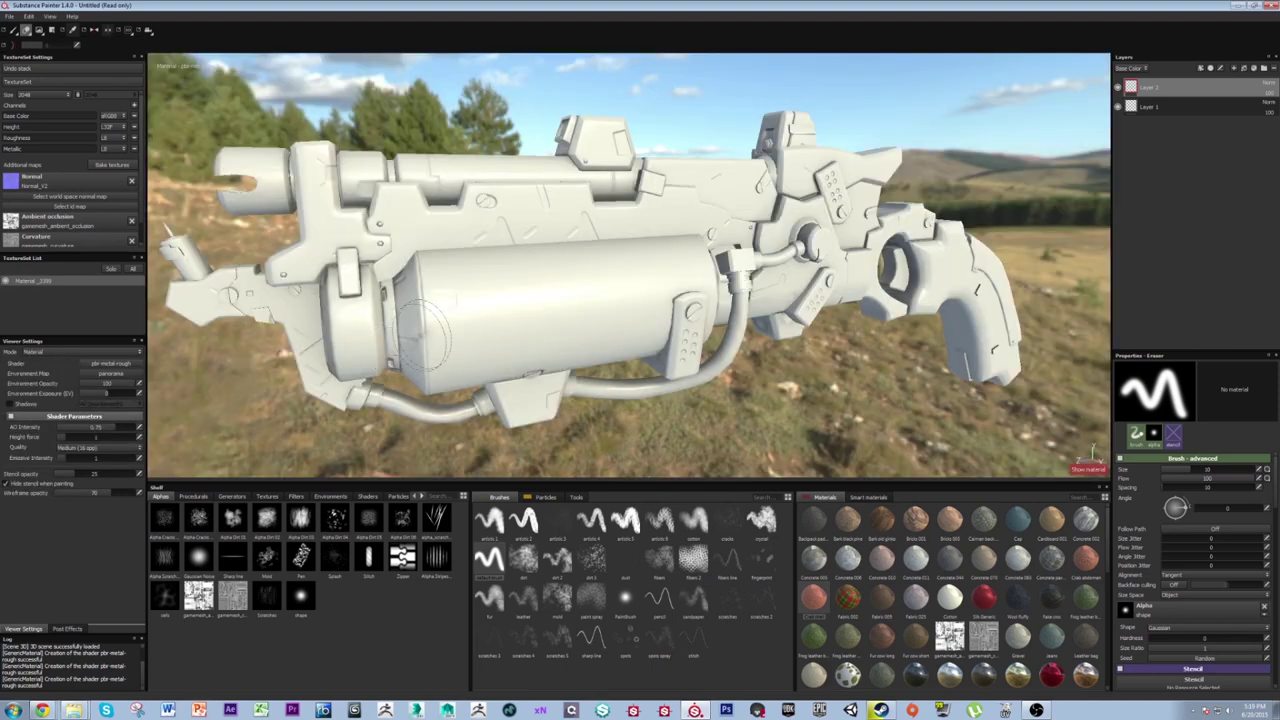
# Switch the viewer to additional map mode and inspect the ambient occlusion and curvature maps on the gun.
pyautogui.click(75, 352)
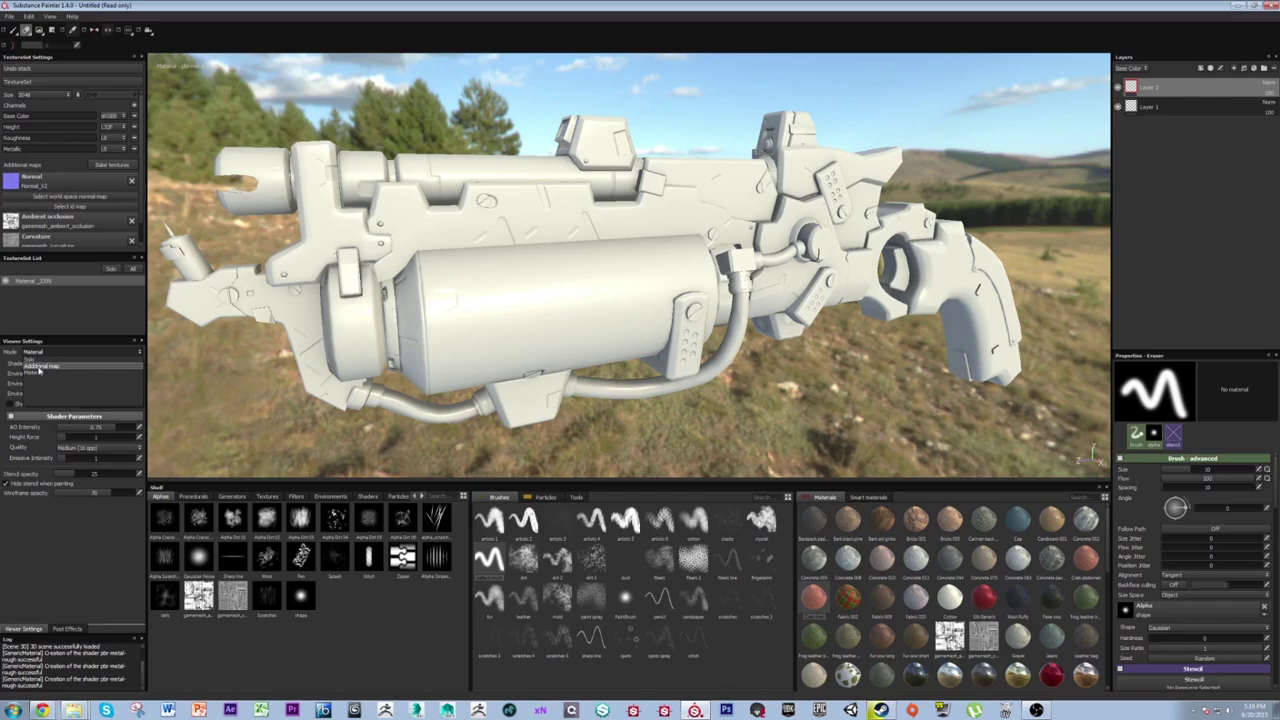
pyautogui.click(40, 367)
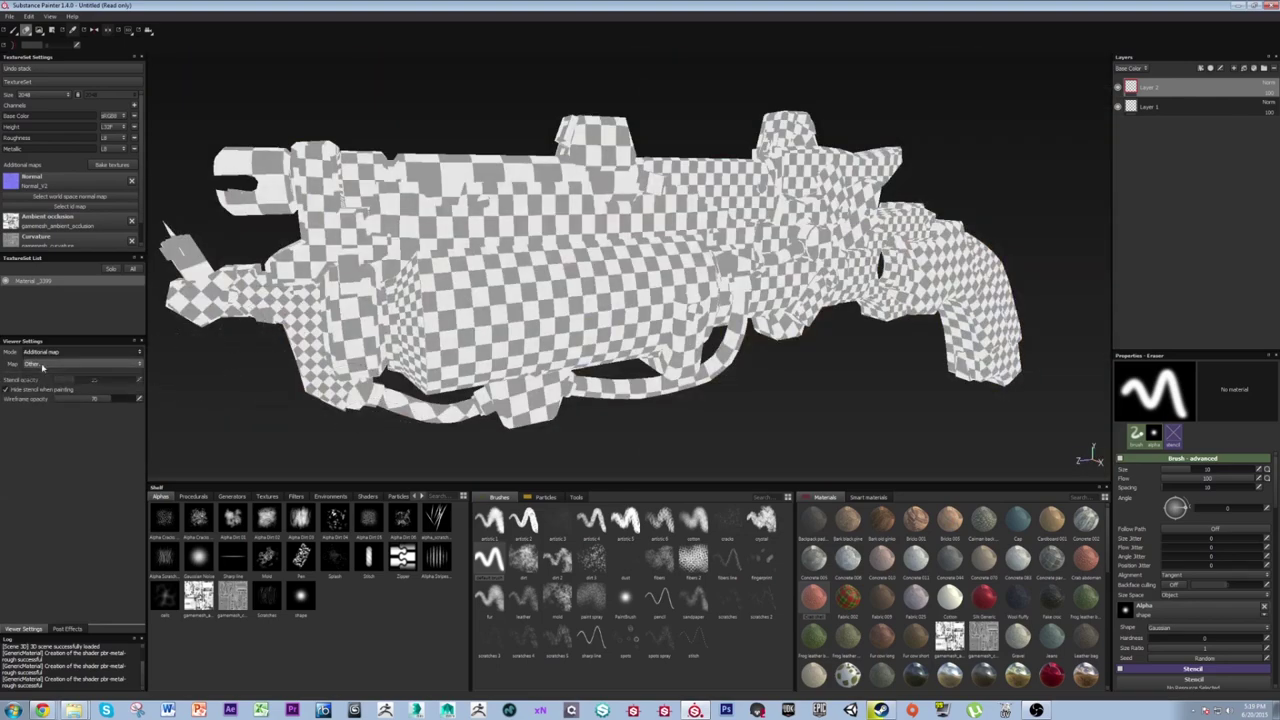
pyautogui.click(42, 366)
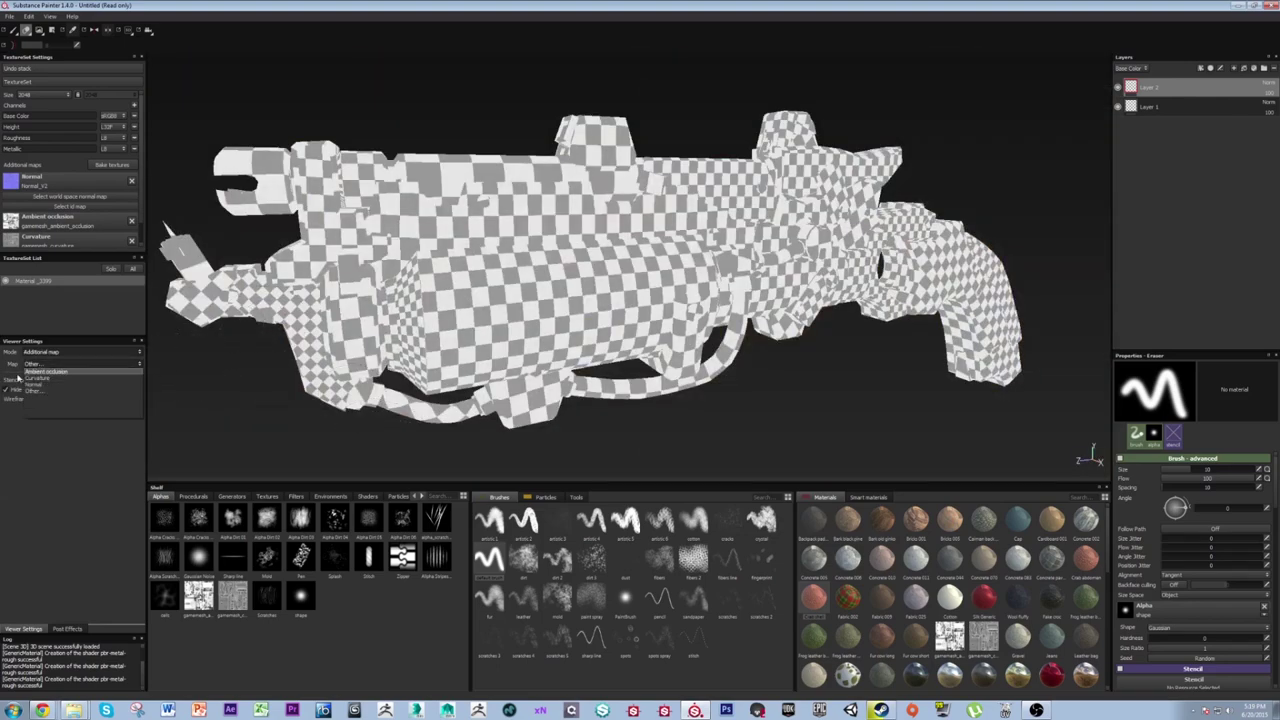
pyautogui.click(48, 371)
pyautogui.moveTo(682, 355)
pyautogui.keyDown('alt'); pyautogui.mouseDown()
pyautogui.moveTo(658, 353)
pyautogui.moveTo(672, 353)
pyautogui.mouseUp(); pyautogui.keyUp('alt')
pyautogui.click(70, 365)
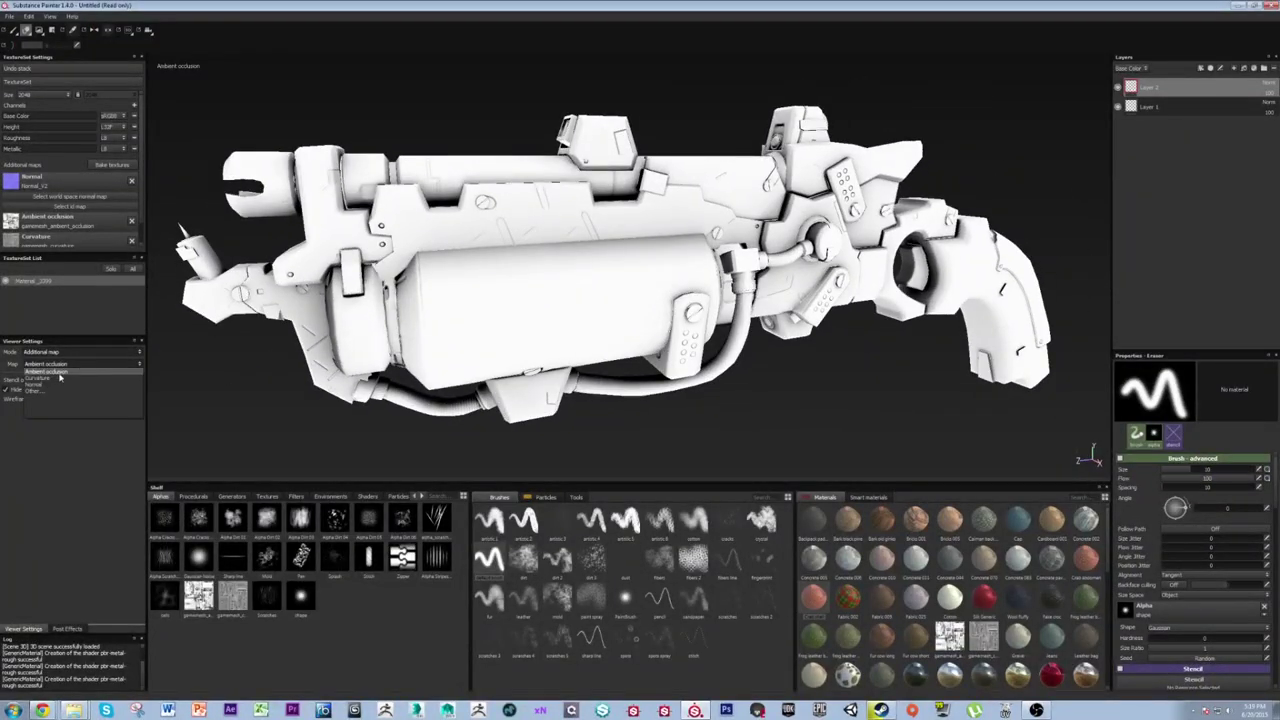
pyautogui.click(46, 379)
pyautogui.moveTo(440, 350)
pyautogui.keyDown('alt'); pyautogui.mouseDown()
pyautogui.moveTo(540, 348)
pyautogui.moveTo(409, 426)
pyautogui.moveTo(440, 348)
pyautogui.mouseUp(); pyautogui.keyUp('alt')
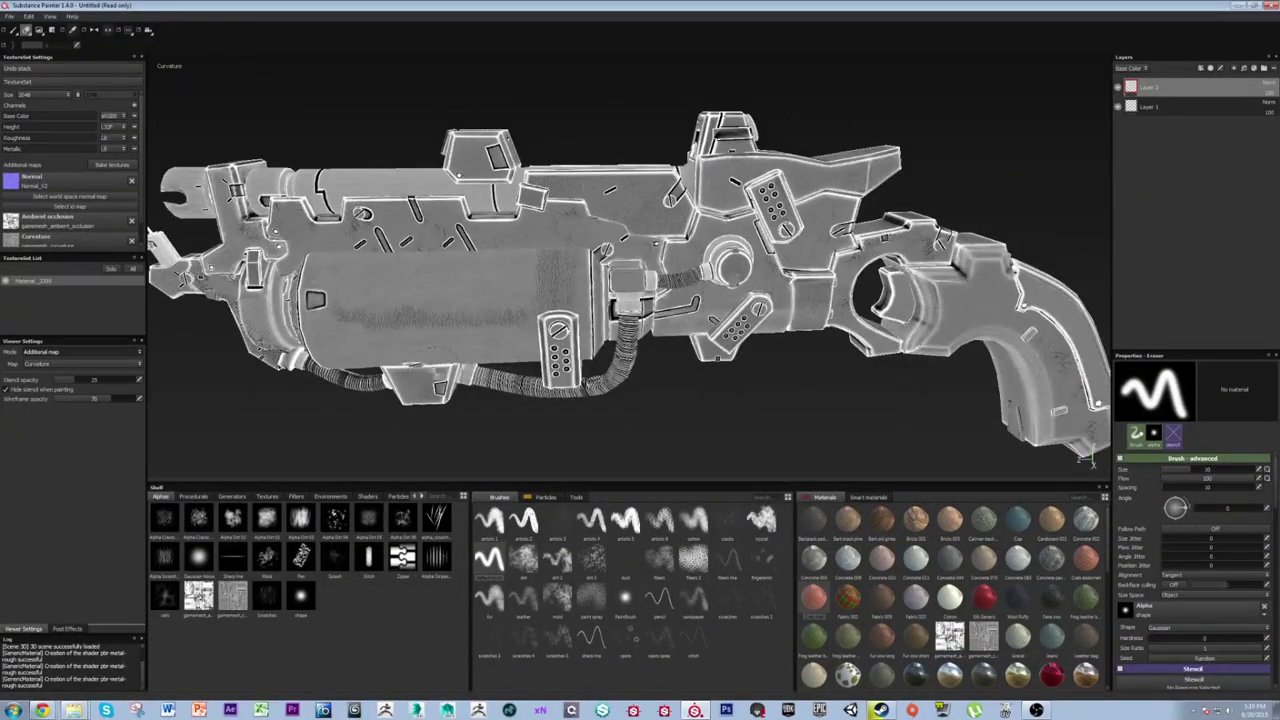
# Display the normal map on the gun and inspect it from several angles.
pyautogui.click(60, 364)
pyautogui.click(50, 386)
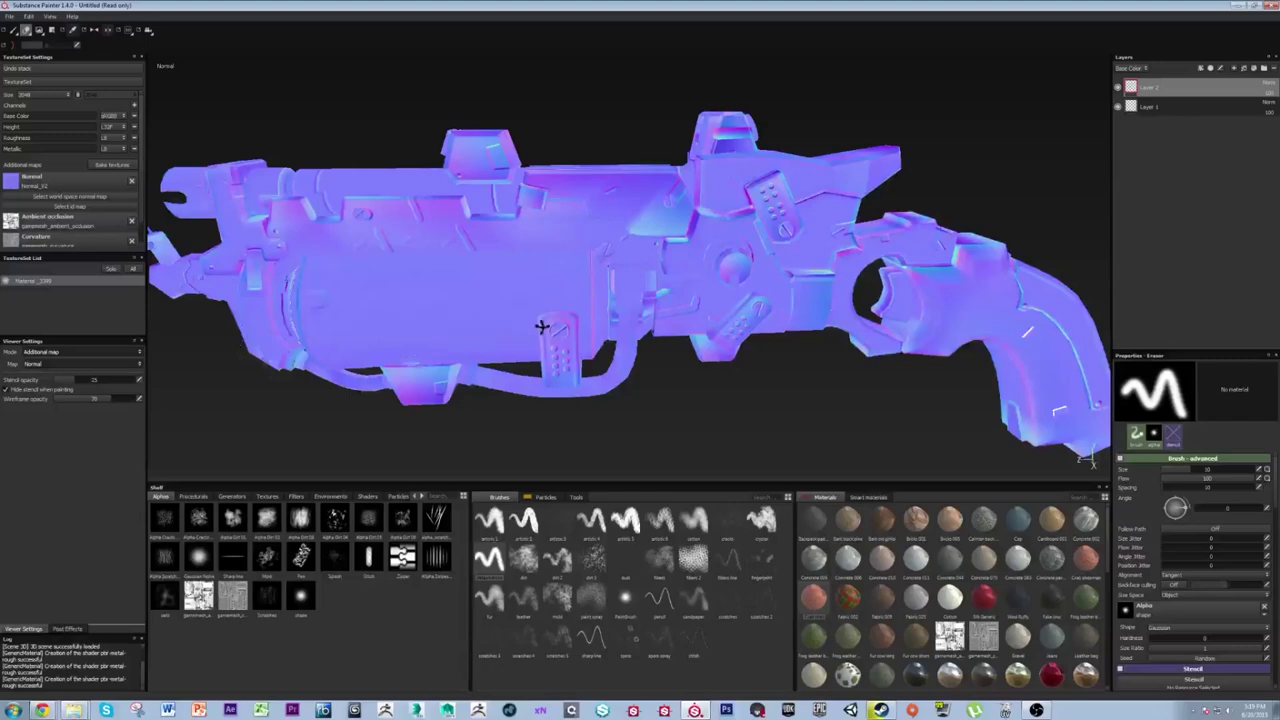
pyautogui.keyDown('alt'); pyautogui.moveTo(500, 320); pyautogui.dragTo(670, 296); pyautogui.keyUp('alt')
pyautogui.keyDown('alt'); pyautogui.moveTo(671, 296); pyautogui.dragTo(731, 280, button='middle'); pyautogui.keyUp('alt')
pyautogui.keyDown('alt'); pyautogui.moveTo(731, 280); pyautogui.dragTo(610, 290); pyautogui.keyUp('alt')
pyautogui.keyDown('alt'); pyautogui.moveTo(610, 290); pyautogui.dragTo(745, 300, button='middle'); pyautogui.keyUp('alt')
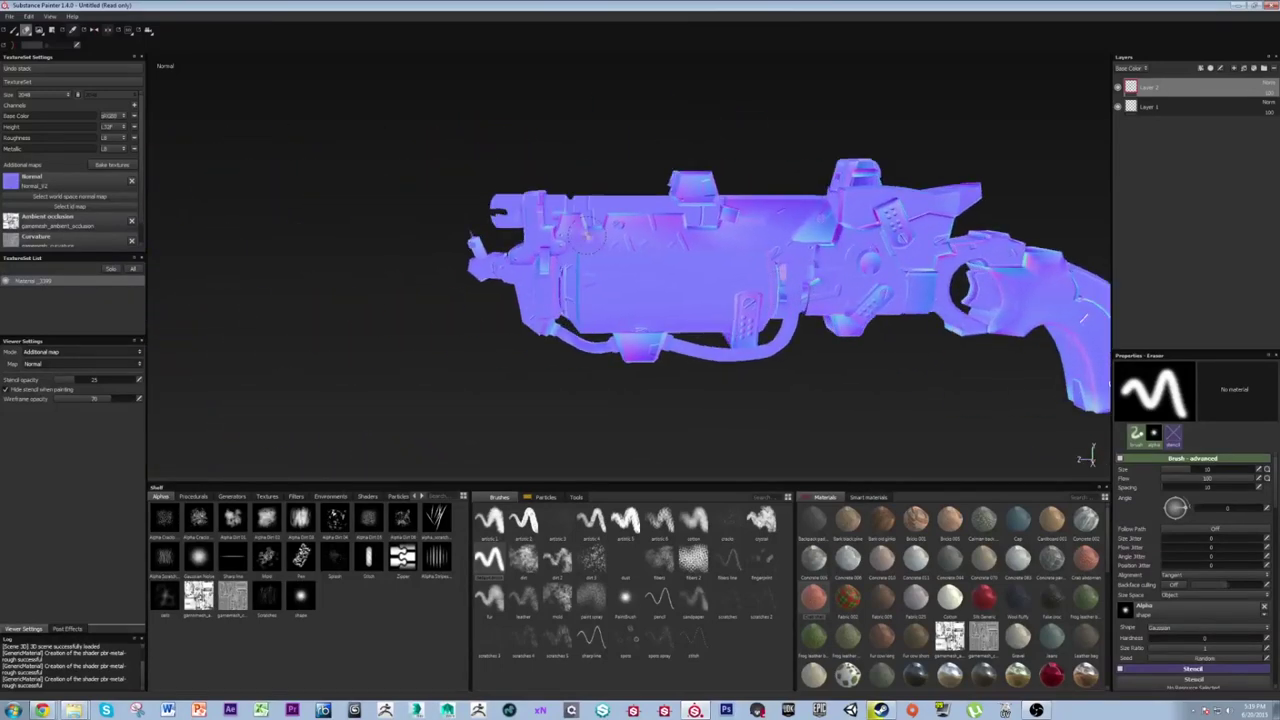
pyautogui.keyDown('alt'); pyautogui.moveTo(745, 300); pyautogui.dragTo(801, 512); pyautogui.keyUp('alt')
pyautogui.keyDown('alt'); pyautogui.moveTo(530, 285); pyautogui.dragTo(420, 320); pyautogui.keyUp('alt')
# Compare the curvature map with the ambient occlusion map on the gun up close.
pyautogui.click(47, 365)
pyautogui.click(50, 381)
pyautogui.keyDown('alt'); pyautogui.moveTo(740, 285); pyautogui.dragTo(30, 305); pyautogui.keyUp('alt')
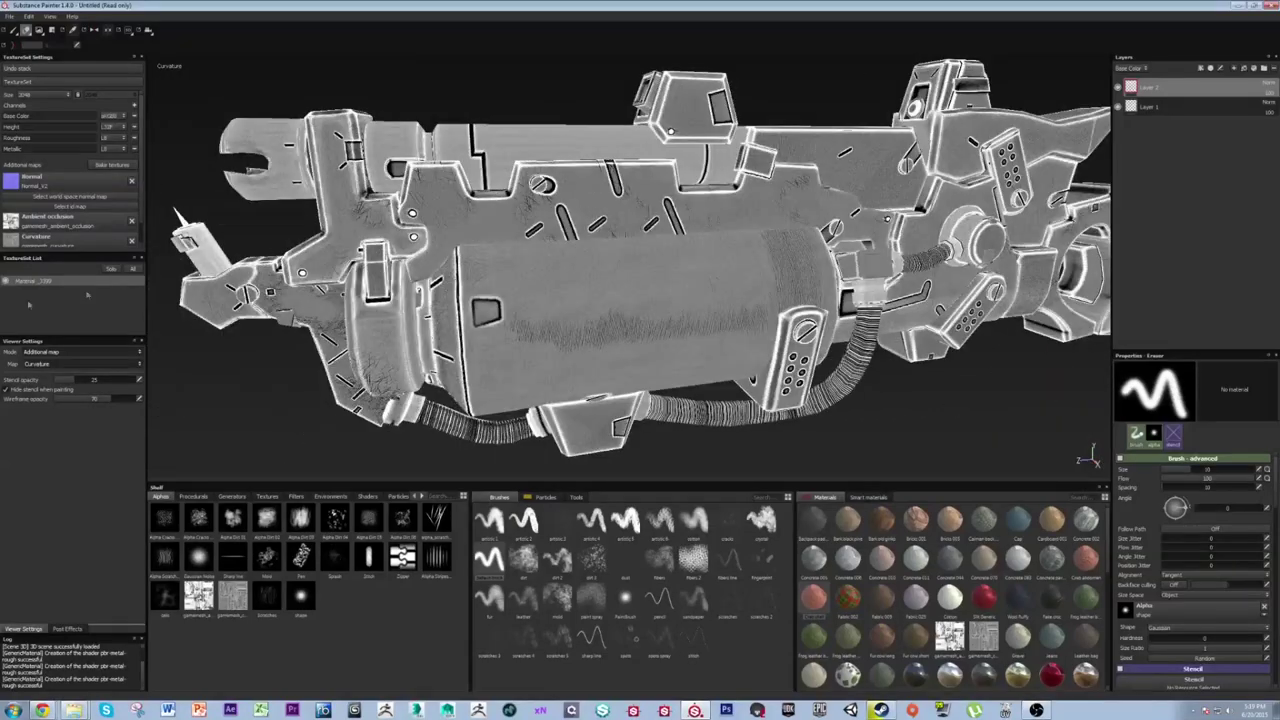
pyautogui.click(80, 363)
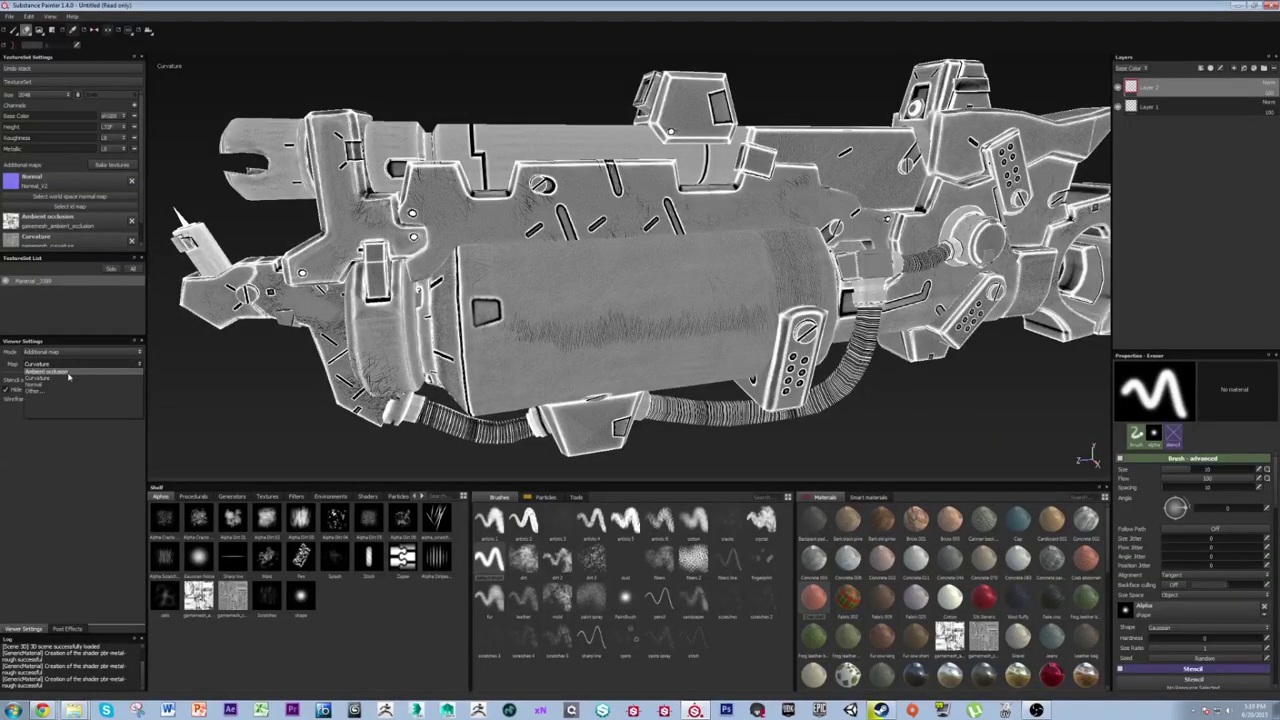
pyautogui.click(75, 376)
pyautogui.keyDown('alt'); pyautogui.moveTo(608, 306); pyautogui.dragTo(504, 321, button='middle'); pyautogui.keyUp('alt')
pyautogui.keyDown('alt'); pyautogui.moveTo(504, 321); pyautogui.dragTo(476, 277, button='right'); pyautogui.keyUp('alt')
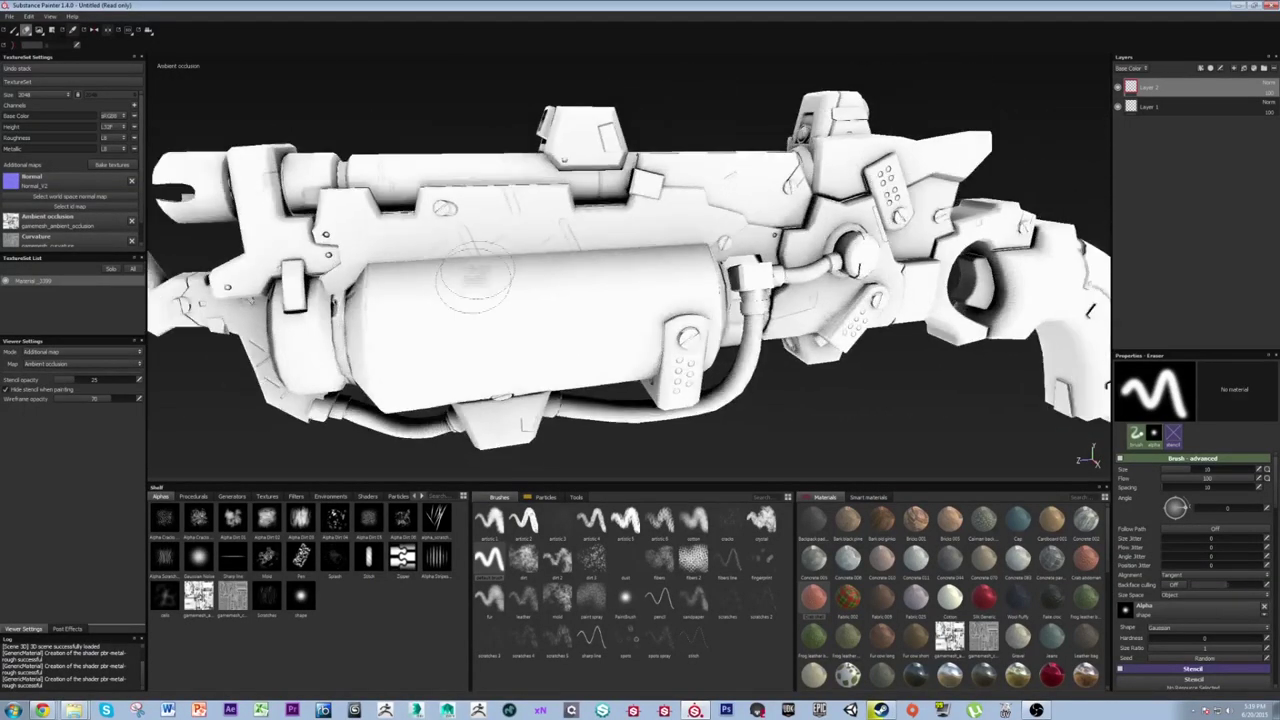
# Set the viewer mode back to Material to show the fully shaded gun.
pyautogui.click(60, 353)
pyautogui.click(45, 372)
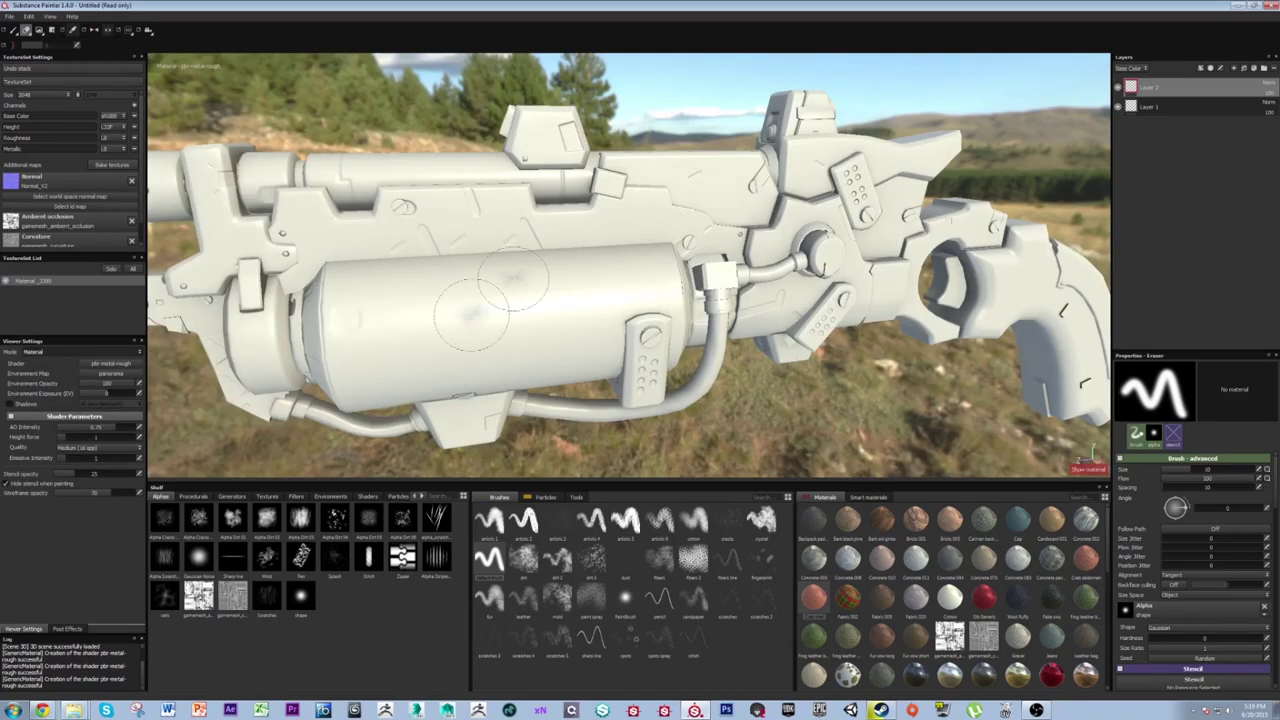
pyautogui.click(85, 354)
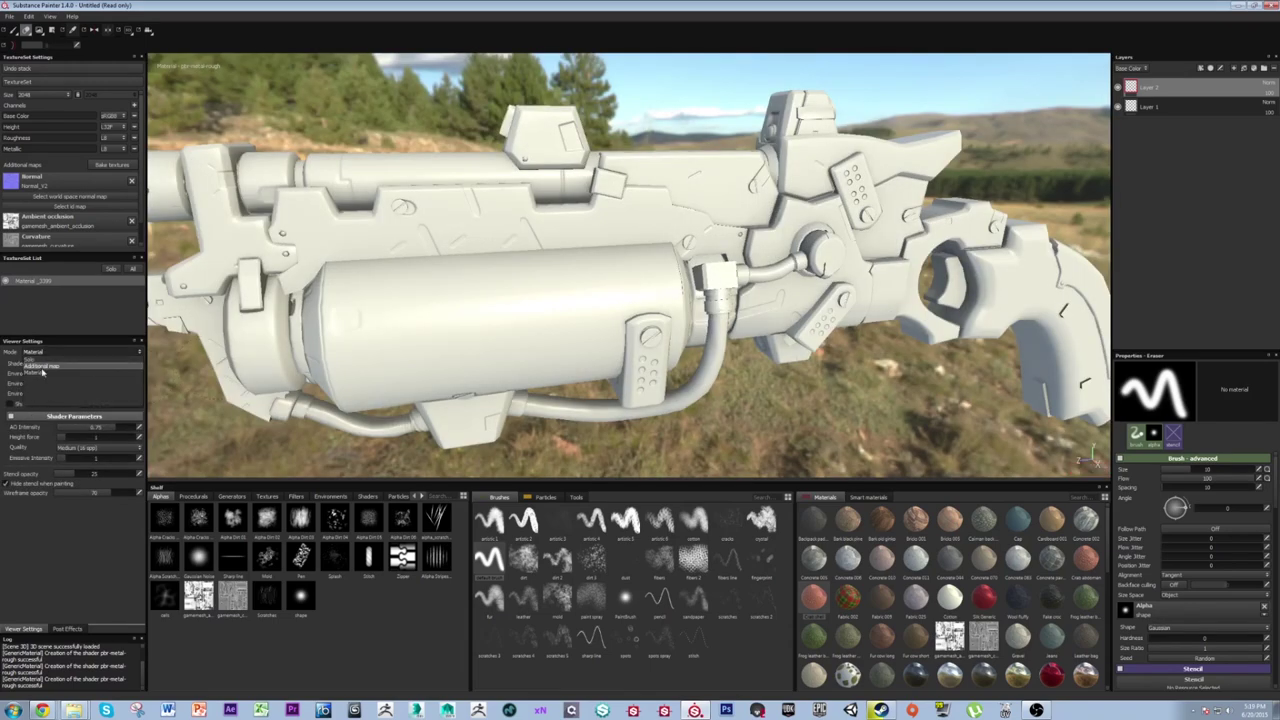
pyautogui.click(43, 374)
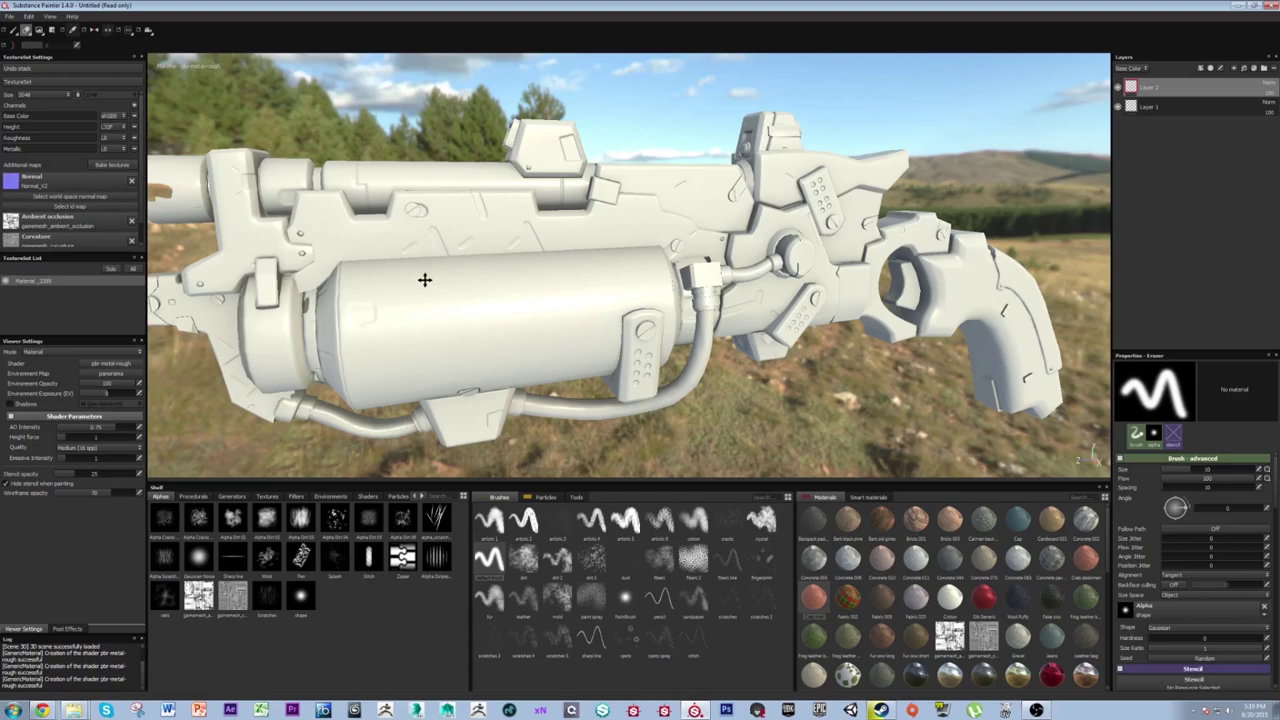
# Examine the available shaders and choose pbr-metal-rough.
pyautogui.click(94, 370)
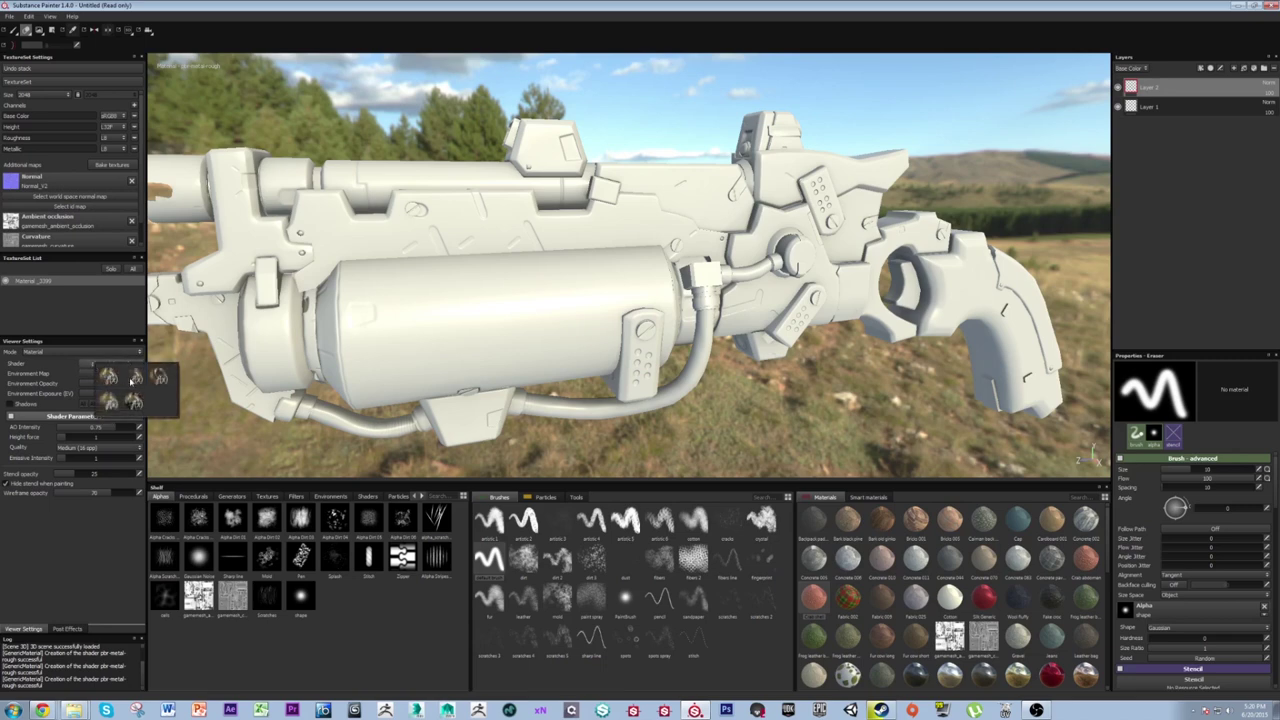
pyautogui.moveTo(131, 380)
pyautogui.moveTo(106, 402)
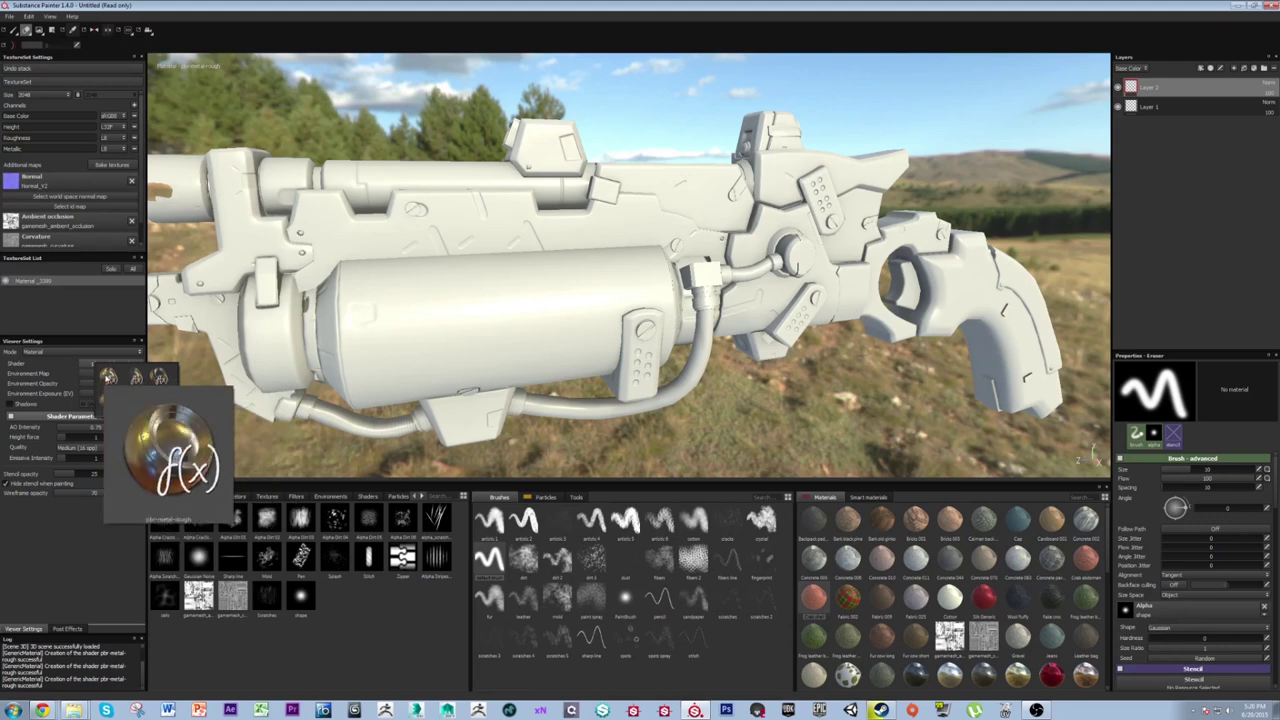
pyautogui.click(108, 379)
pyautogui.keyDown('alt'); pyautogui.moveTo(357, 371); pyautogui.dragTo(411, 271); pyautogui.keyUp('alt')
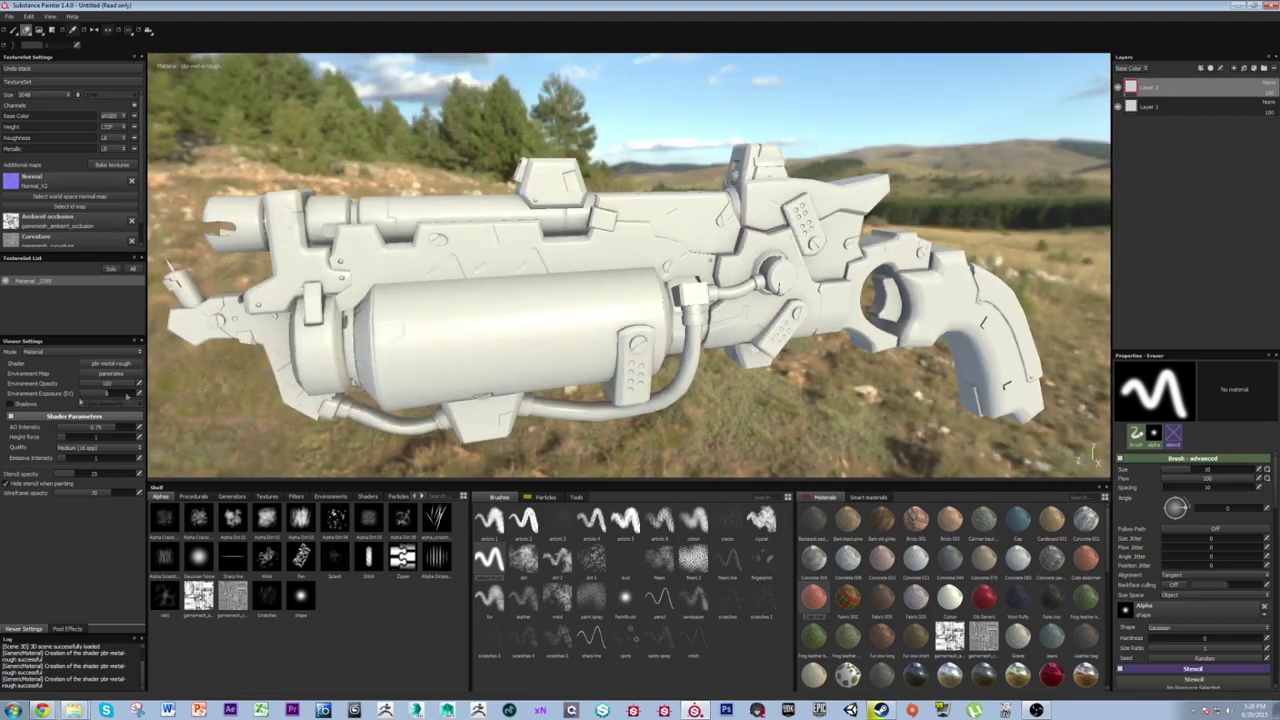
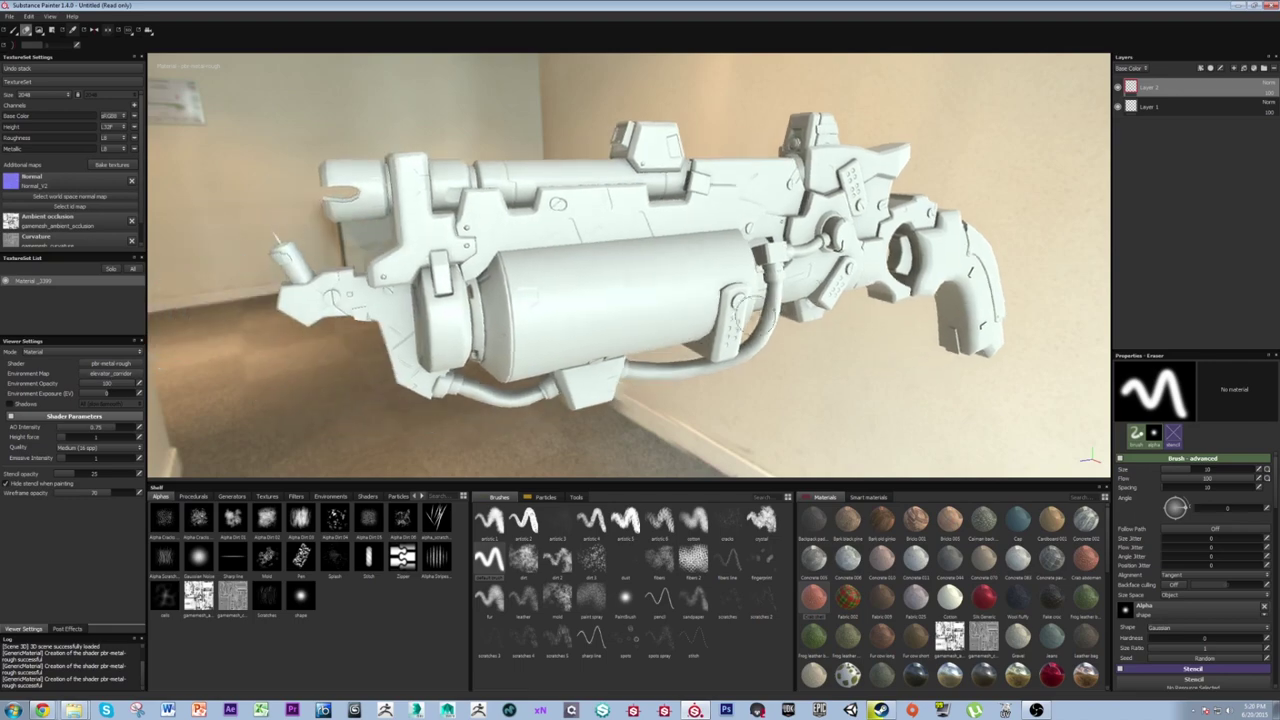
# Set the environment map to elevator_corridor and check its lighting on the gun.
pyautogui.keyDown('alt'); pyautogui.moveTo(586, 330); pyautogui.dragTo(405, 400); pyautogui.keyUp('alt')
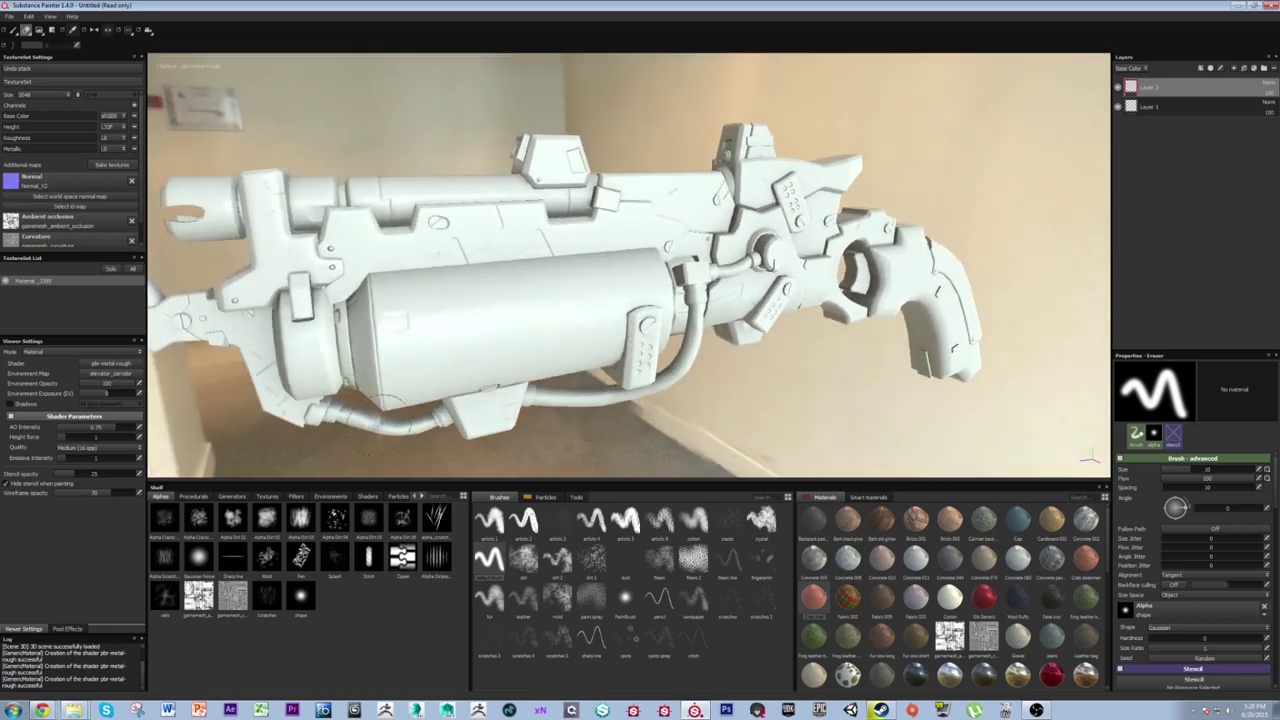
pyautogui.click(99, 375)
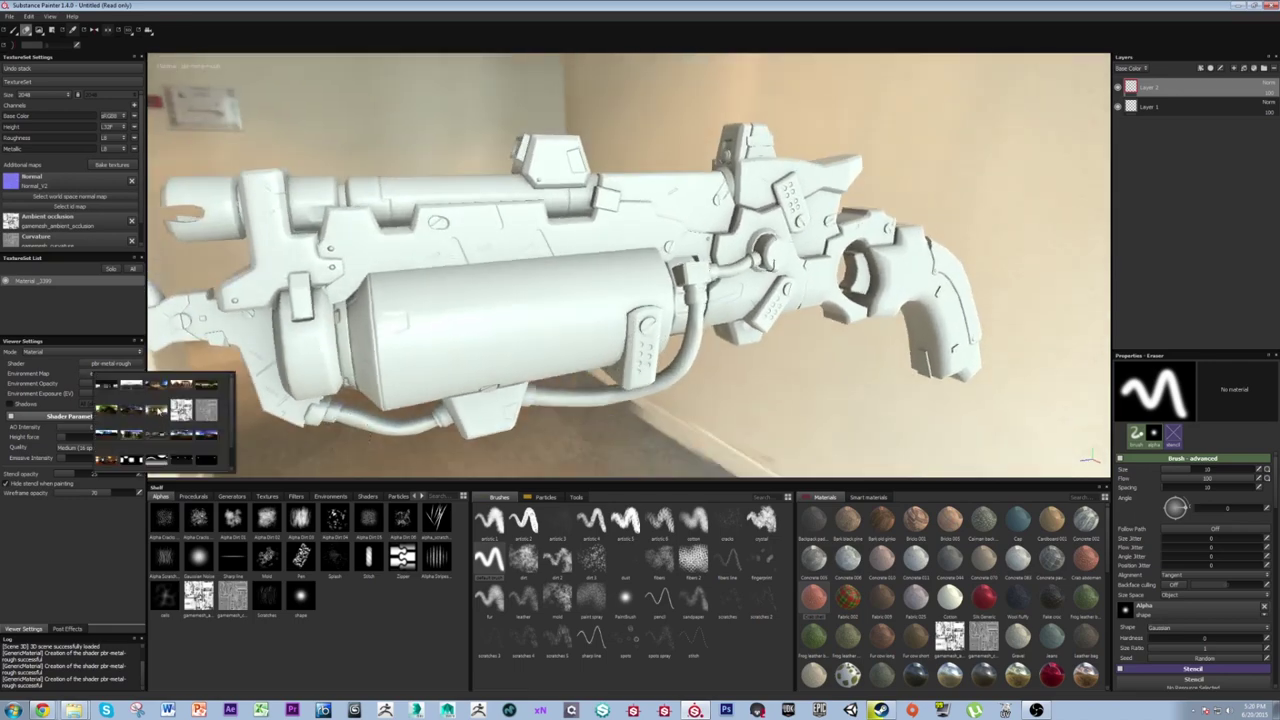
pyautogui.moveTo(385, 355)
pyautogui.keyDown('alt'); pyautogui.mouseDown()
pyautogui.moveTo(669, 357)
pyautogui.moveTo(345, 335)
pyautogui.moveTo(438, 340)
pyautogui.moveTo(605, 310)
pyautogui.moveTo(498, 327)
pyautogui.moveTo(509, 280)
pyautogui.moveTo(166, 277)
pyautogui.moveTo(484, 262)
pyautogui.moveTo(518, 334)
pyautogui.moveTo(577, 349)
pyautogui.moveTo(519, 285)
pyautogui.moveTo(630, 322)
pyautogui.moveTo(602, 317)
pyautogui.mouseUp(); pyautogui.keyUp('alt')
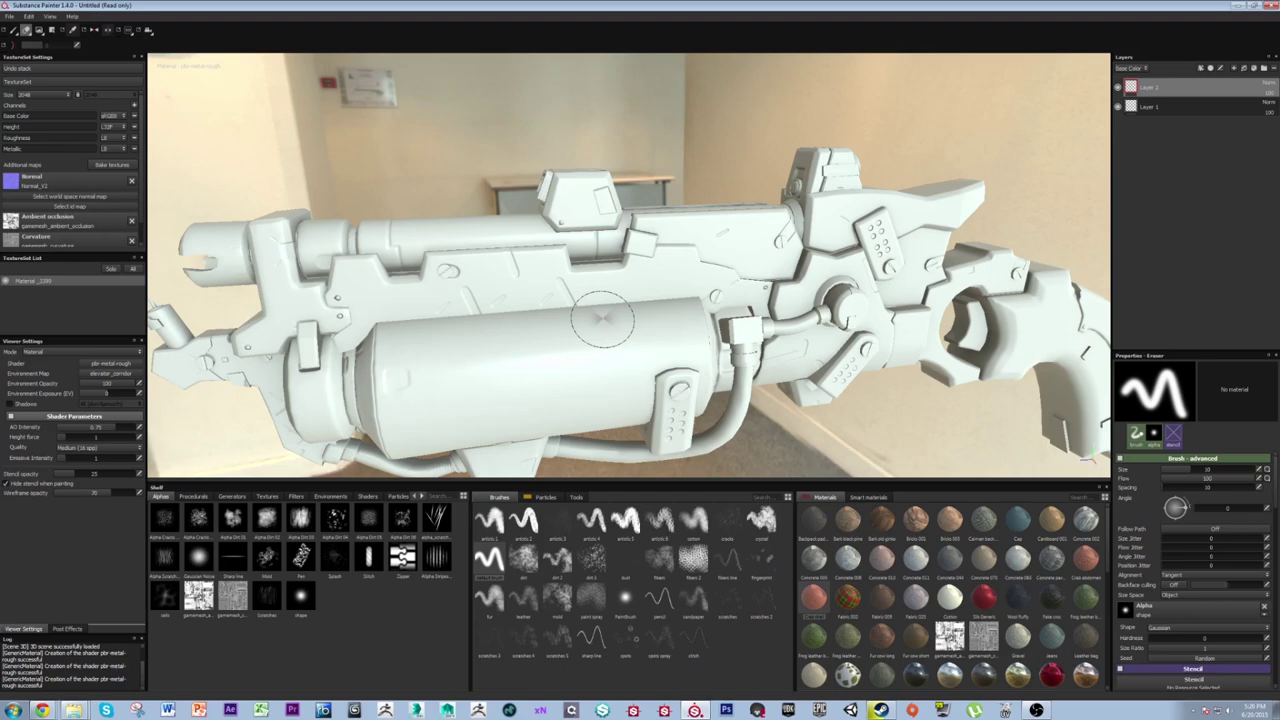
# Set the environment opacity to 0 to hide the background image.
pyautogui.keyDown('alt'); pyautogui.moveTo(366, 203); pyautogui.dragTo(490, 235); pyautogui.keyUp('alt')
pyautogui.moveTo(95, 388); pyautogui.dragTo(70, 384)
pyautogui.keyDown('alt'); pyautogui.moveTo(645, 330); pyautogui.dragTo(490, 340); pyautogui.keyUp('alt')
# Try an environment exposure of 10 on the gun and reset the exposure to 0.
pyautogui.moveTo(108, 395); pyautogui.dragTo(142, 397)
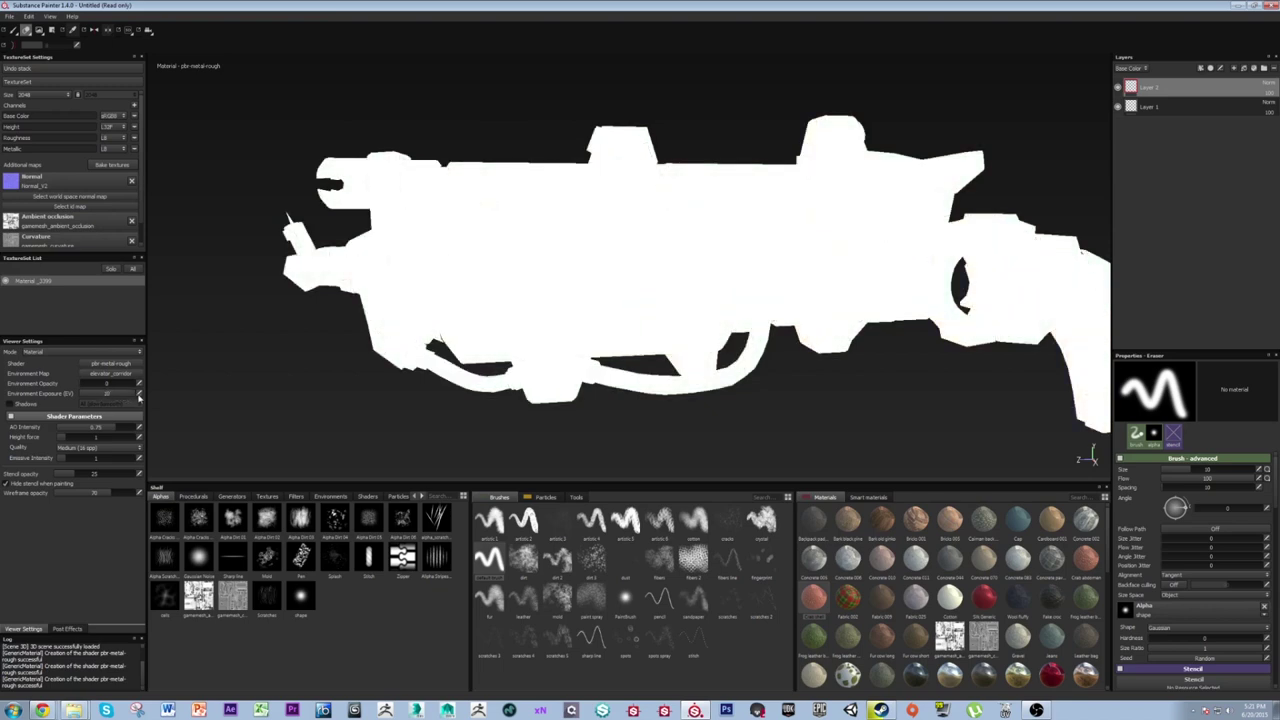
pyautogui.moveTo(122, 402)
pyautogui.mouseDown()
pyautogui.moveTo(100, 398)
pyautogui.moveTo(140, 398)
pyautogui.mouseUp()
pyautogui.write('0')
pyautogui.press('Return')
pyautogui.keyDown('alt'); pyautogui.moveTo(498, 348); pyautogui.dragTo(512, 343); pyautogui.keyUp('alt')
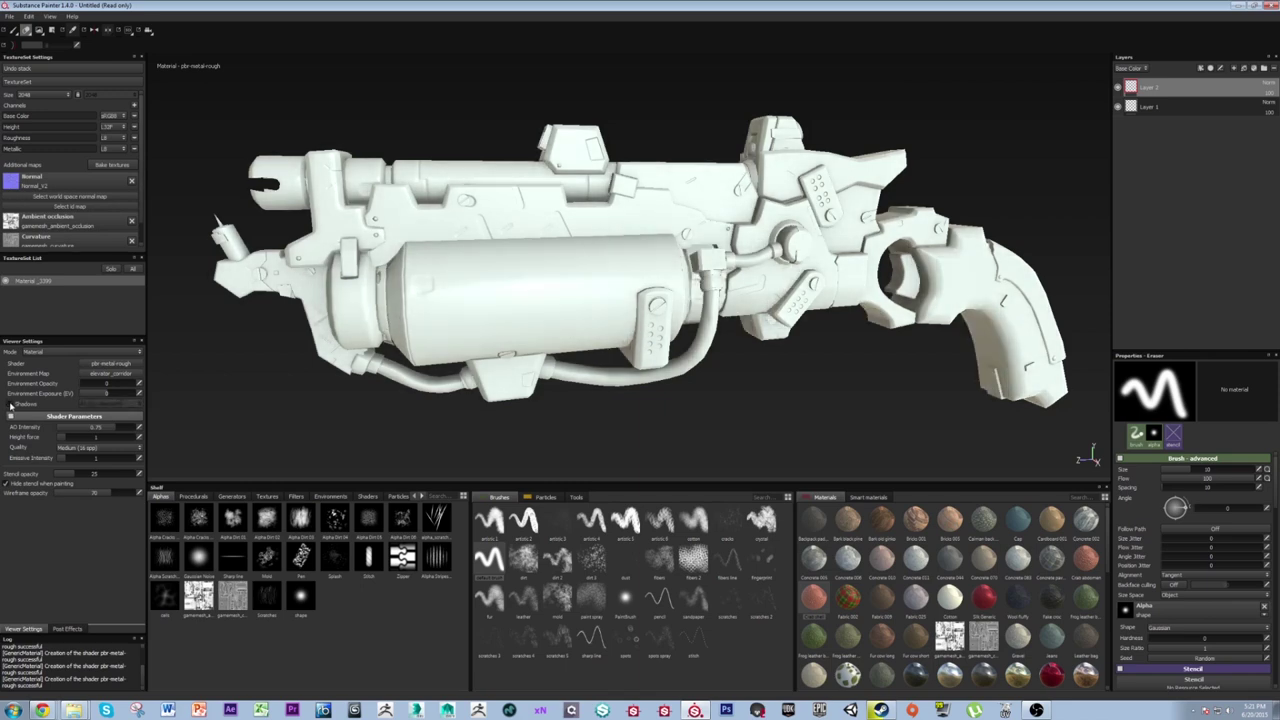
# Try the All (slow/smooth) shadows on the gun and switch shadows off again.
pyautogui.click(88, 405)
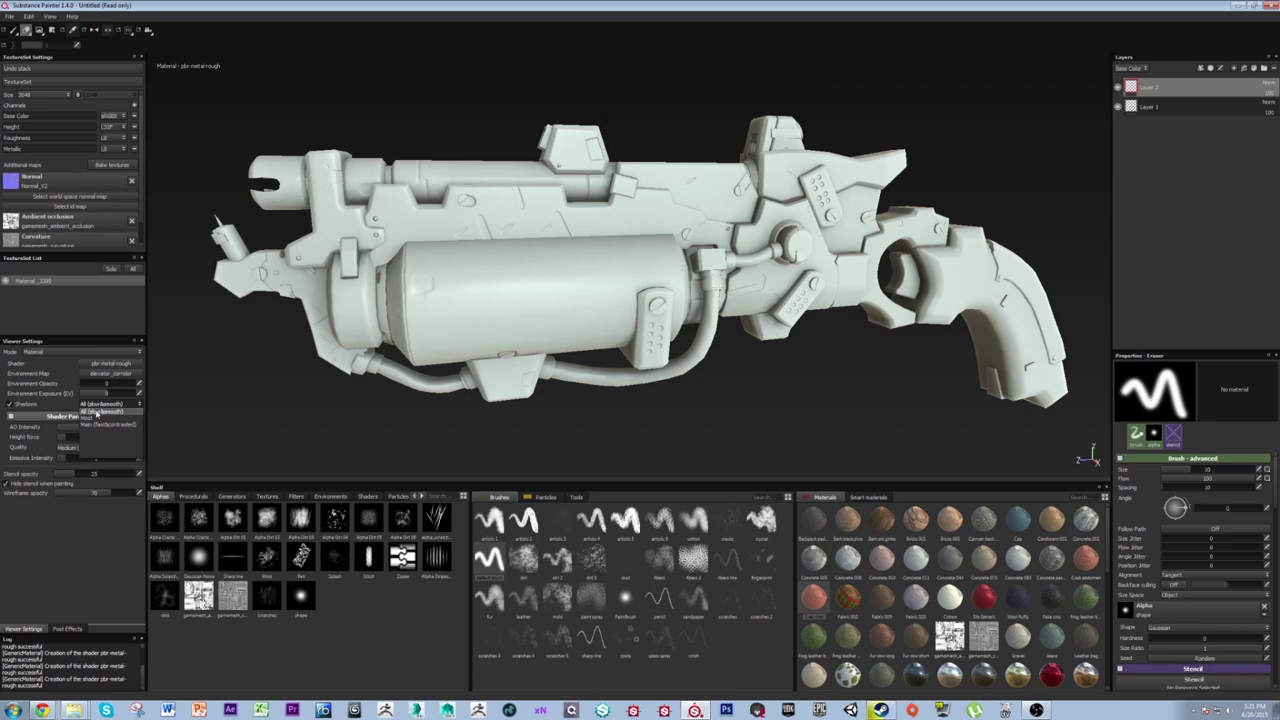
pyautogui.click(100, 411)
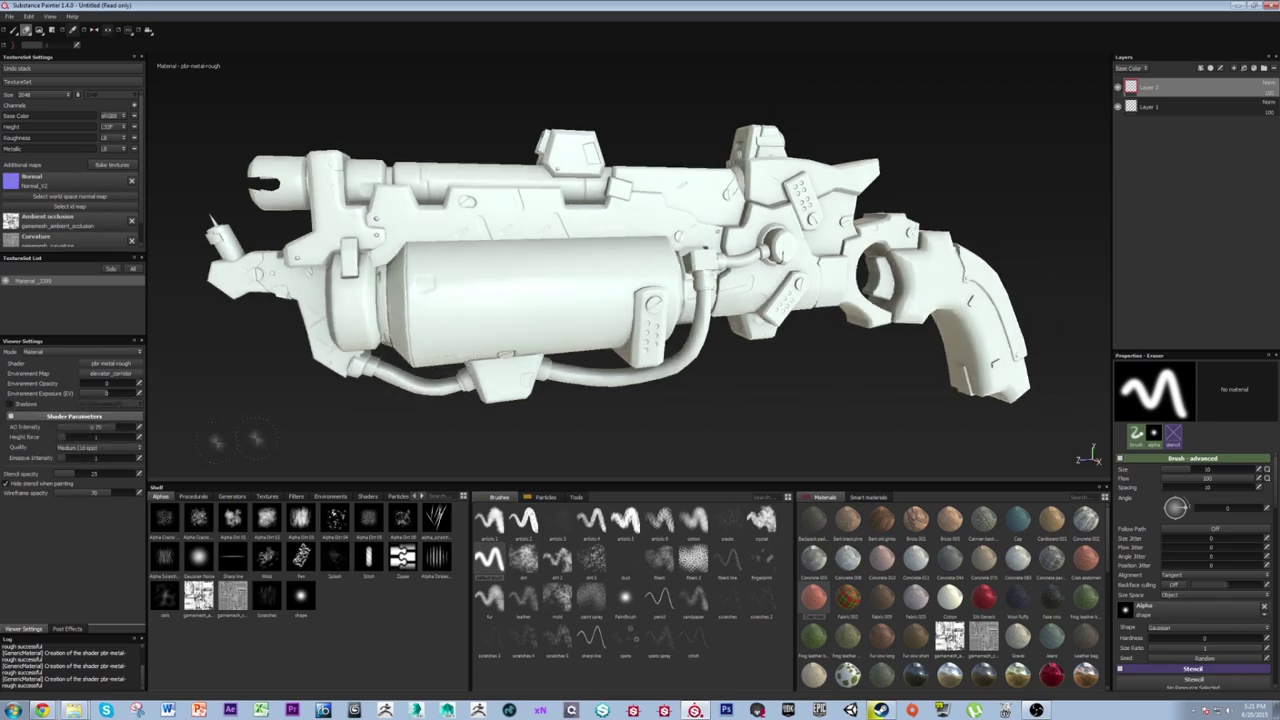
# Lower the shader's AO intensity to about 0.72 and keep its quality at Medium (16 spp).
pyautogui.moveTo(111, 430)
pyautogui.mouseDown()
pyautogui.moveTo(132, 431)
pyautogui.moveTo(83, 433)
pyautogui.moveTo(125, 438)
pyautogui.moveTo(114, 437)
pyautogui.mouseUp()
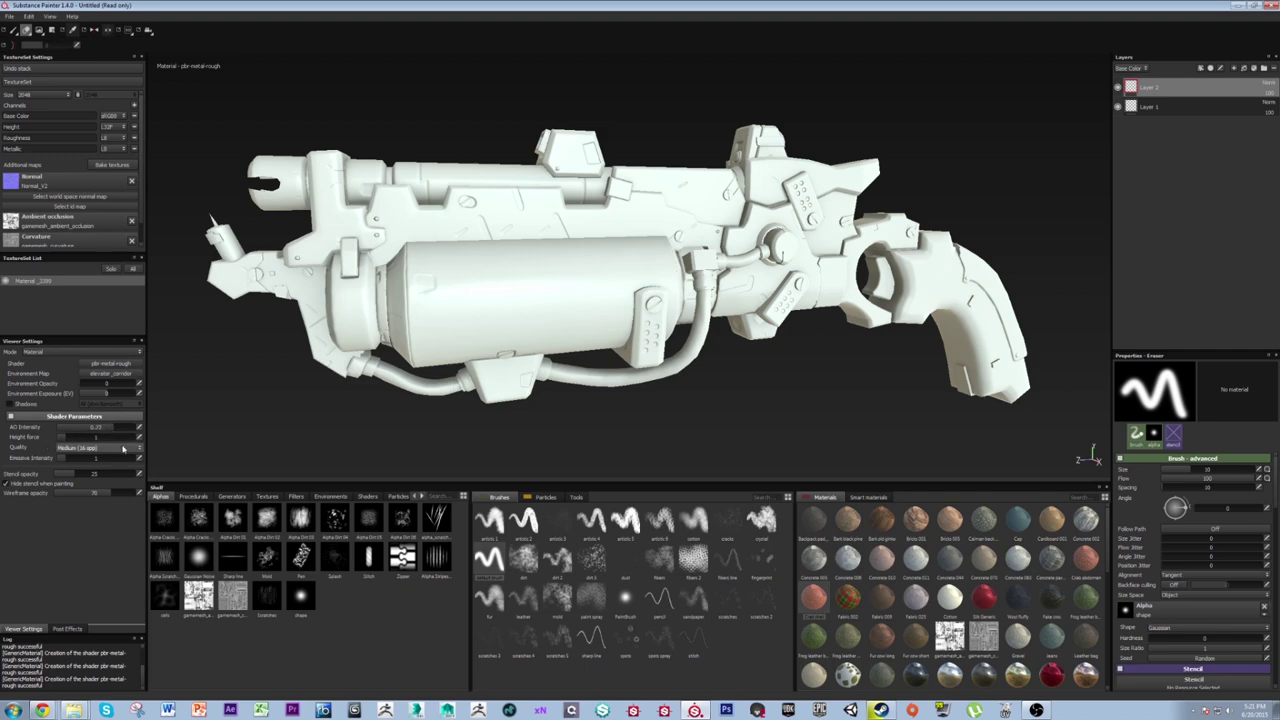
pyautogui.click(95, 447)
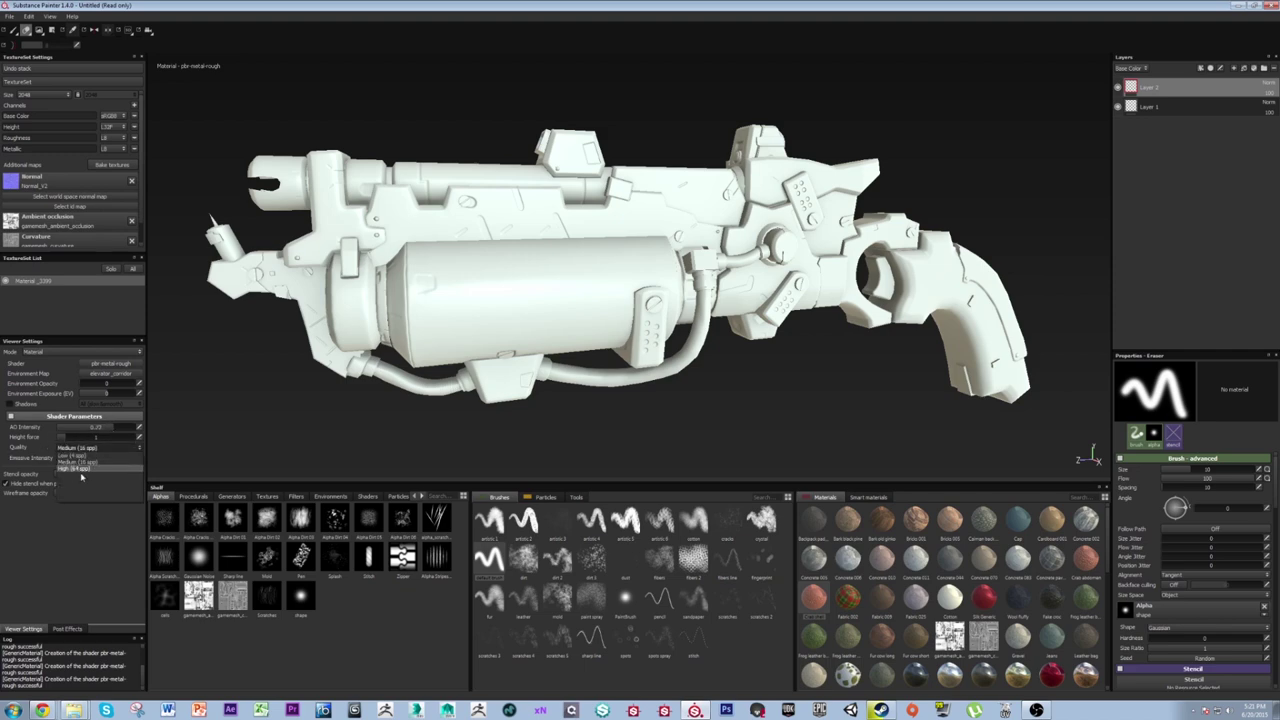
pyautogui.click(81, 463)
pyautogui.keyDown('alt'); pyautogui.moveTo(480, 326); pyautogui.dragTo(543, 327); pyautogui.keyUp('alt')
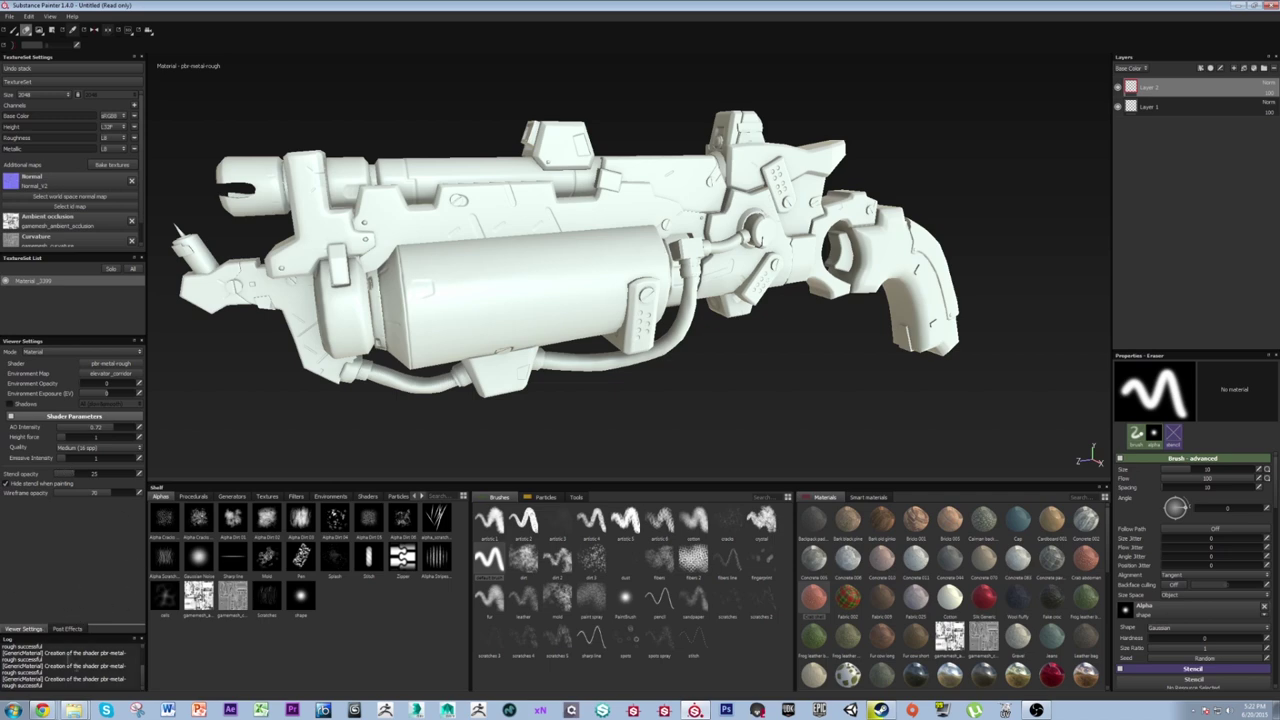
# Give the log more height, bring up the post effects settings and activate post effects.
pyautogui.moveTo(113, 630); pyautogui.dragTo(116, 560)
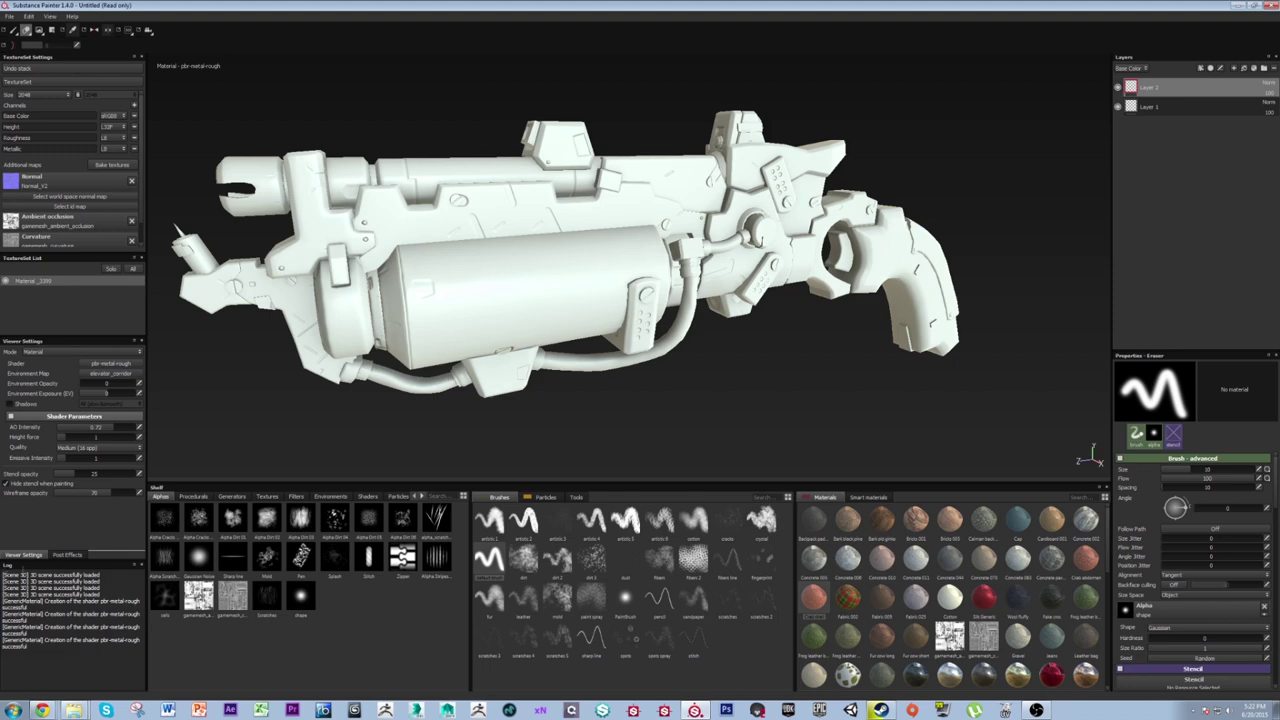
pyautogui.click(70, 556)
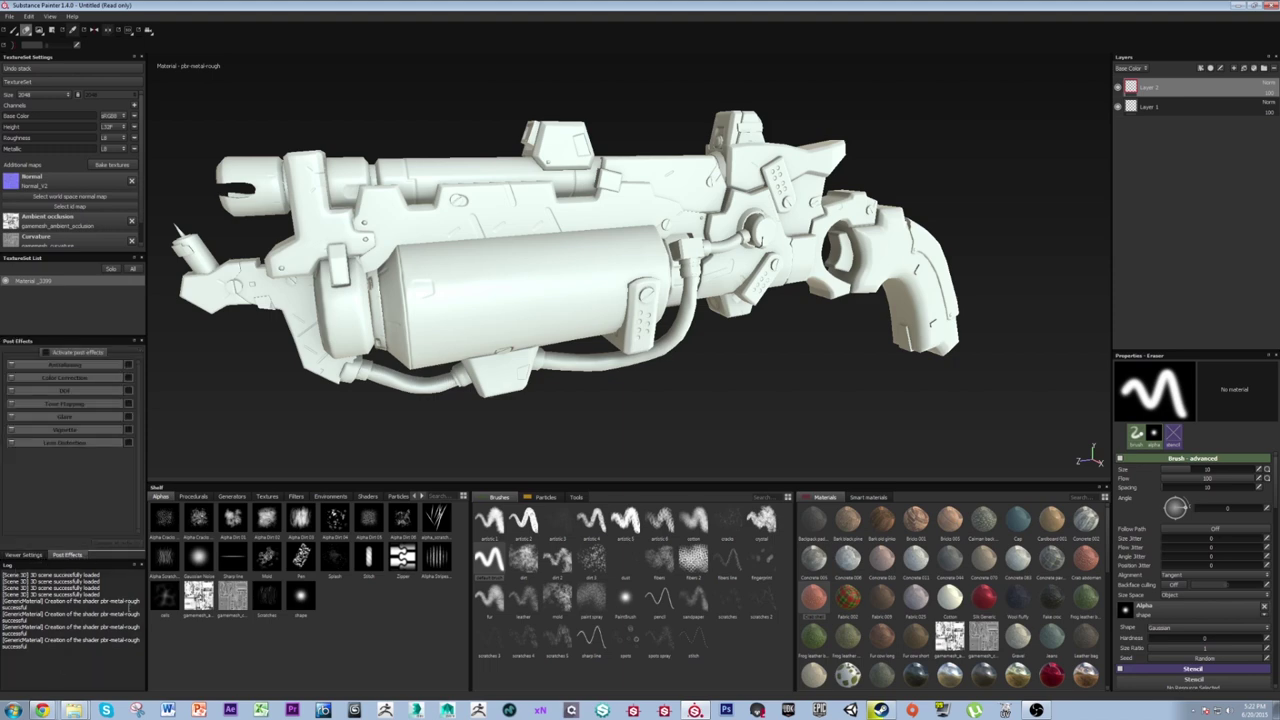
pyautogui.click(46, 353)
pyautogui.keyDown('alt'); pyautogui.moveTo(268, 387); pyautogui.dragTo(358, 300); pyautogui.keyUp('alt')
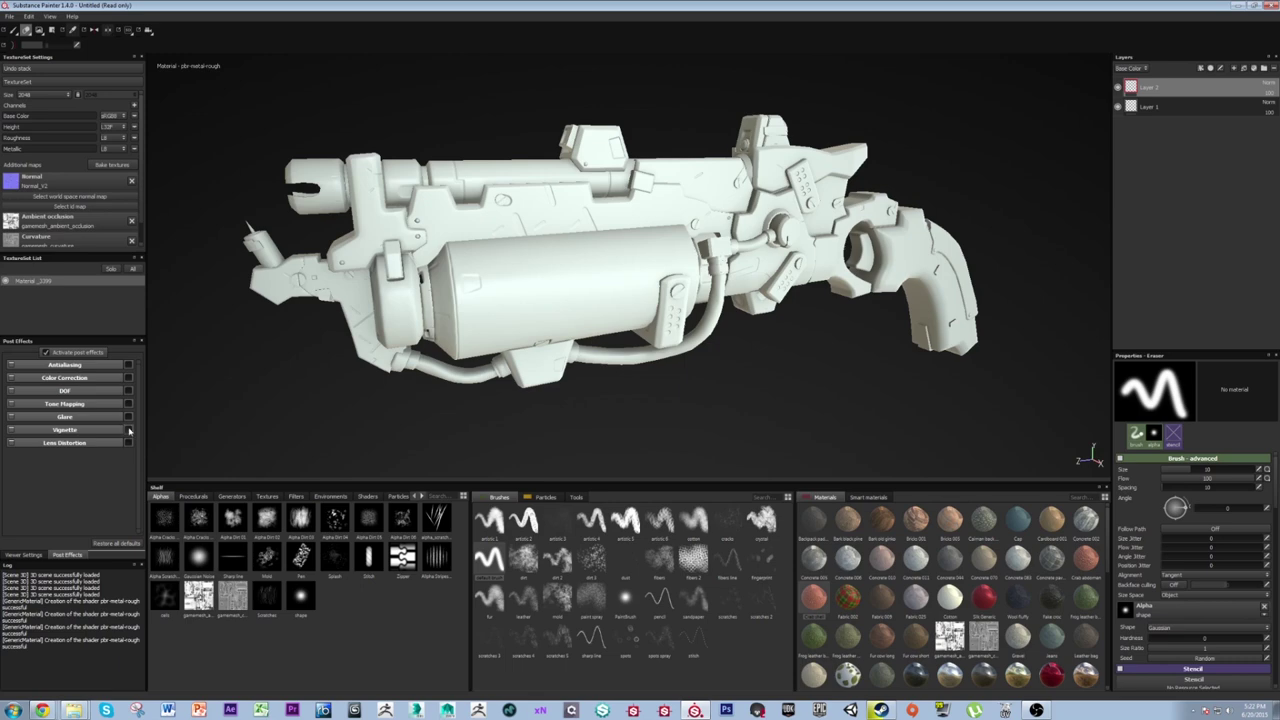
# Enable the vignette effect and compare strengths on the gun, settling on about 0.26.
pyautogui.click(7, 430)
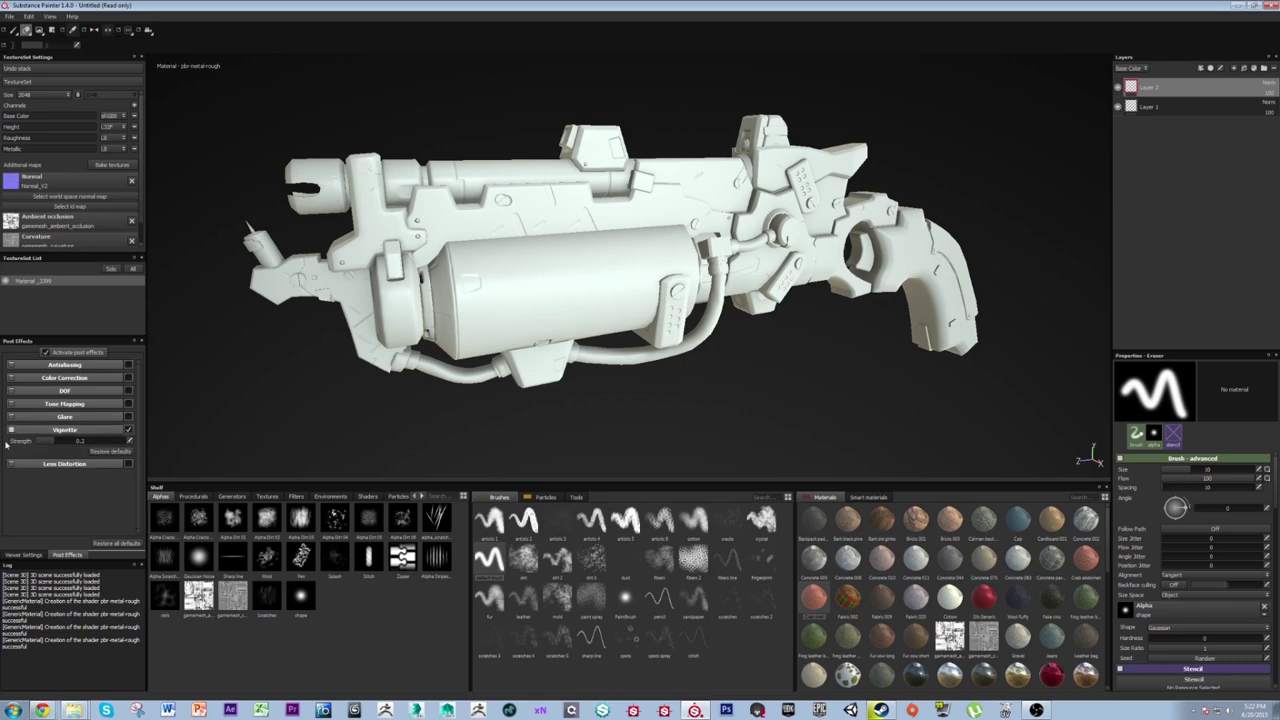
pyautogui.moveTo(58, 449); pyautogui.dragTo(73, 446)
pyautogui.keyDown('alt'); pyautogui.moveTo(300, 385); pyautogui.dragTo(420, 372); pyautogui.keyUp('alt')
pyautogui.keyDown('alt'); pyautogui.moveTo(450, 350); pyautogui.dragTo(240, 330, button='middle'); pyautogui.keyUp('alt')
pyautogui.keyDown('alt'); pyautogui.moveTo(663, 294); pyautogui.dragTo(580, 322, button='right'); pyautogui.keyUp('alt')
pyautogui.keyDown('alt'); pyautogui.moveTo(480, 320); pyautogui.dragTo(545, 325); pyautogui.keyUp('alt')
pyautogui.keyDown('alt'); pyautogui.moveTo(480, 335); pyautogui.dragTo(605, 315, button='middle'); pyautogui.keyUp('alt')
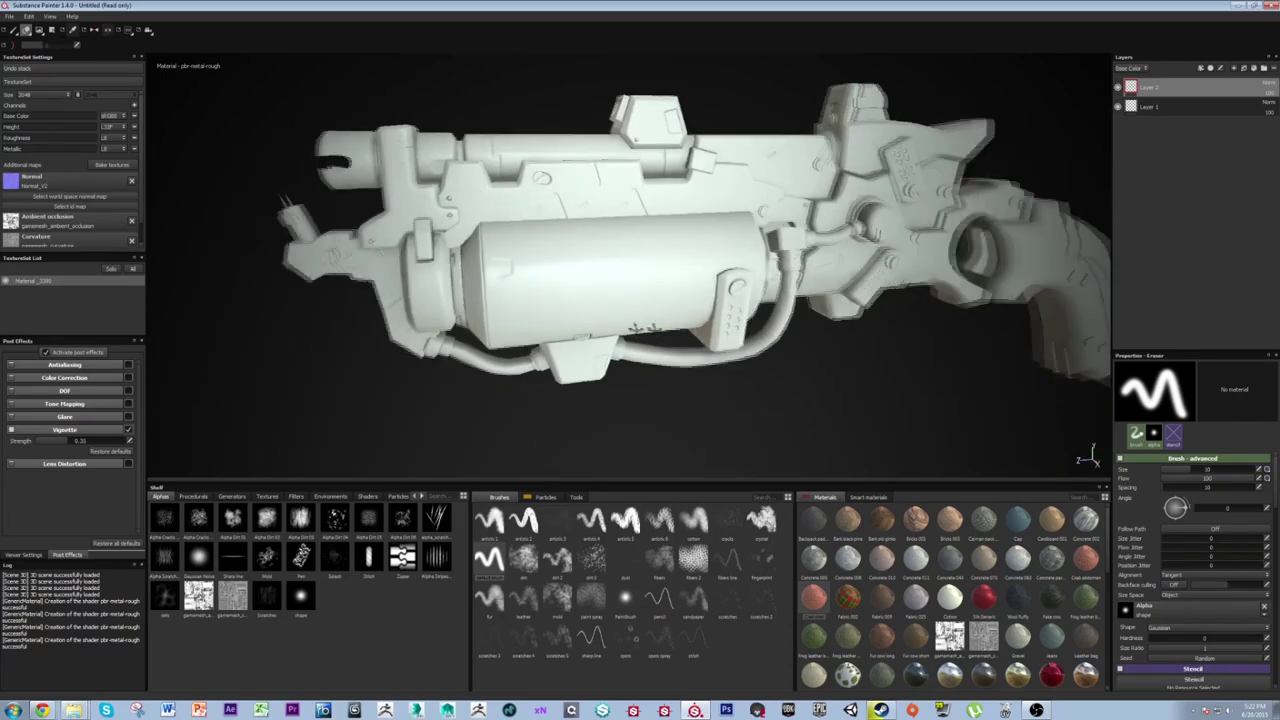
pyautogui.keyDown('alt'); pyautogui.moveTo(545, 325); pyautogui.dragTo(583, 324); pyautogui.keyUp('alt')
pyautogui.keyDown('alt'); pyautogui.moveTo(583, 324); pyautogui.dragTo(587, 352, button='middle'); pyautogui.keyUp('alt')
pyautogui.moveTo(69, 442); pyautogui.dragTo(60, 443)
pyautogui.keyDown('alt'); pyautogui.moveTo(345, 375); pyautogui.dragTo(400, 335); pyautogui.keyUp('alt')
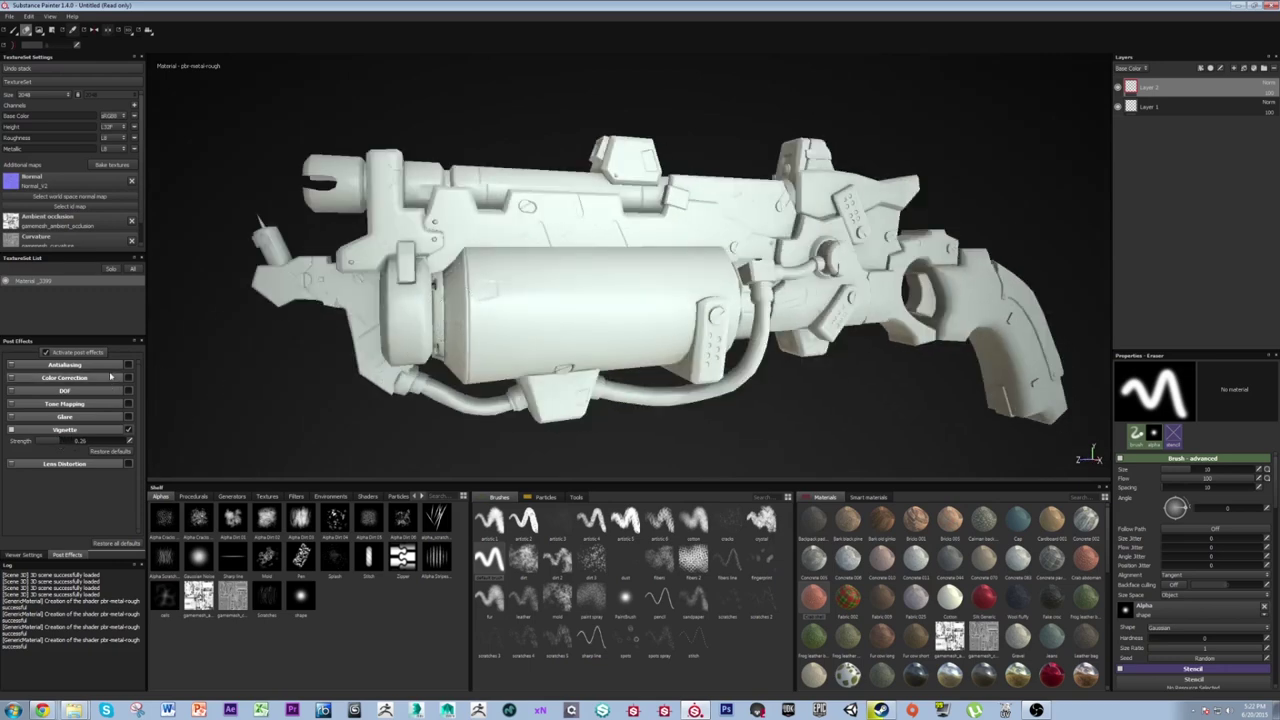
# Adjust the depth-of-field aperture diameter and focus distance, and deactivate post effects.
pyautogui.click(17, 391)
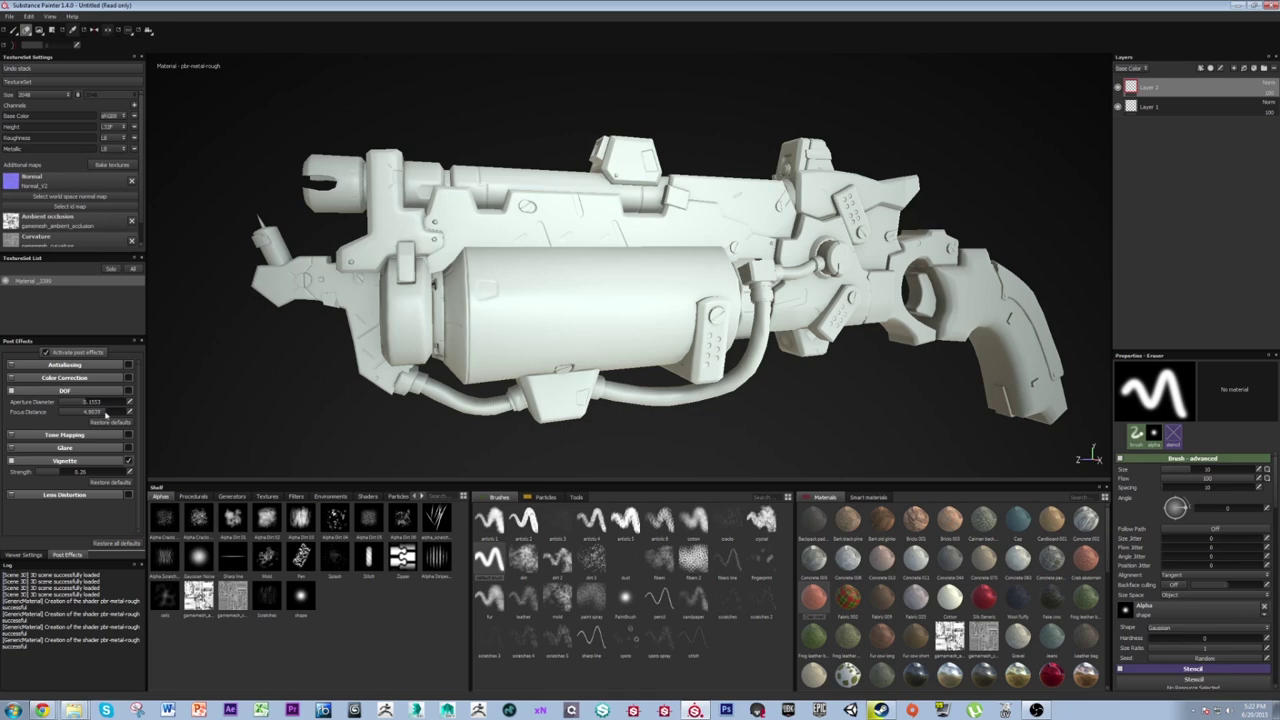
pyautogui.keyDown('alt'); pyautogui.moveTo(258, 472); pyautogui.dragTo(235, 457, button='middle'); pyautogui.keyUp('alt')
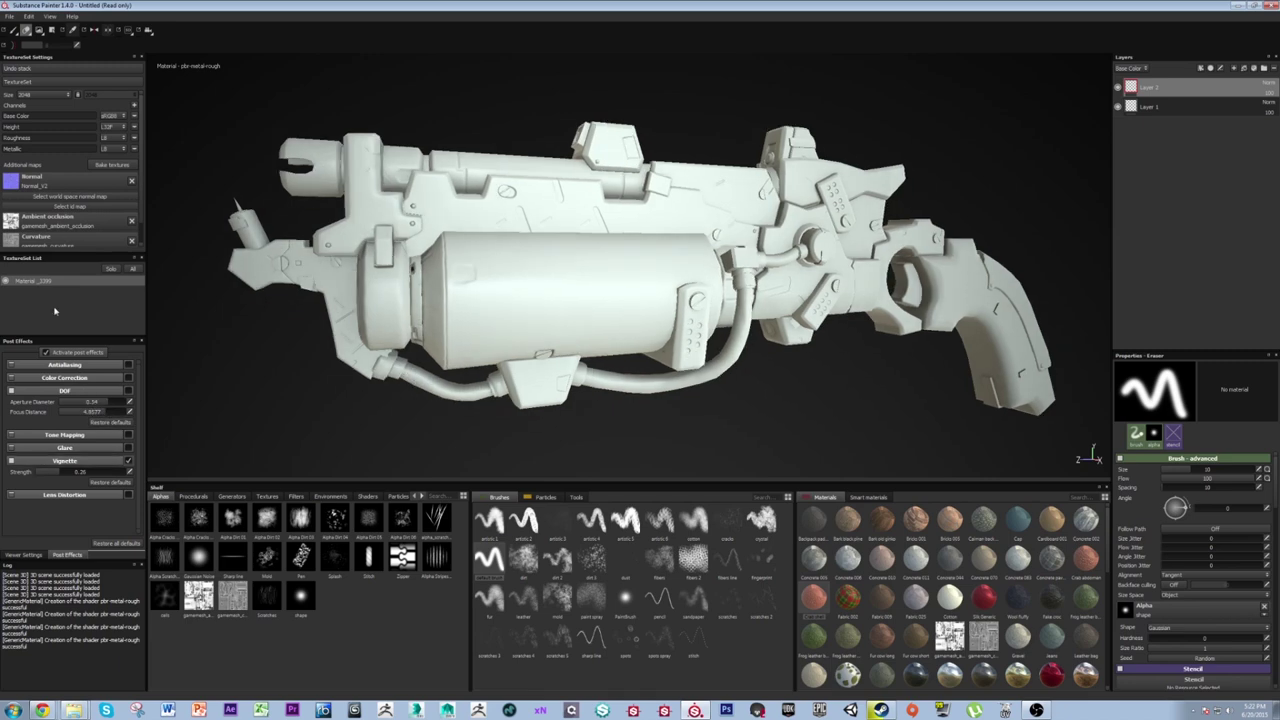
pyautogui.click(45, 353)
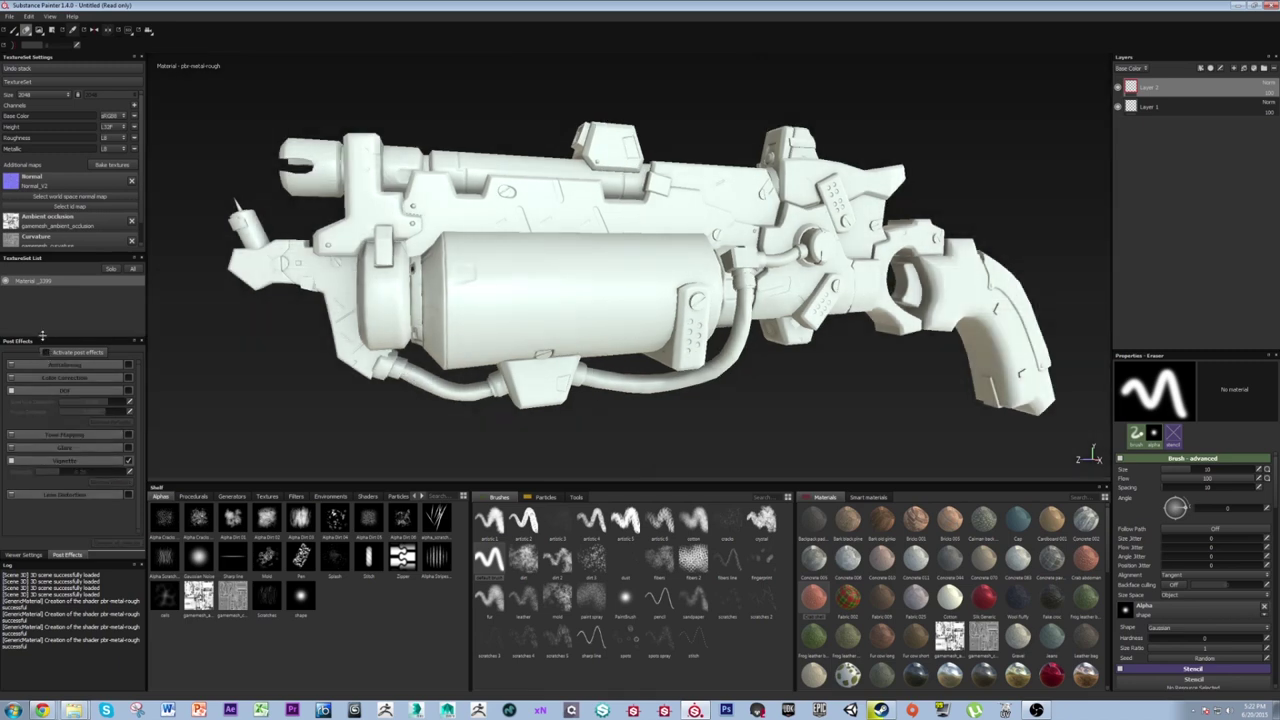
# Enlarge the texture set list's area by reducing the height of the post effects and log areas.
pyautogui.moveTo(55, 338); pyautogui.dragTo(60, 480)
pyautogui.keyDown('alt'); pyautogui.moveTo(340, 377); pyautogui.dragTo(304, 355, button='middle'); pyautogui.keyUp('alt')
pyautogui.keyDown('alt'); pyautogui.moveTo(304, 355); pyautogui.dragTo(297, 400); pyautogui.keyUp('alt')
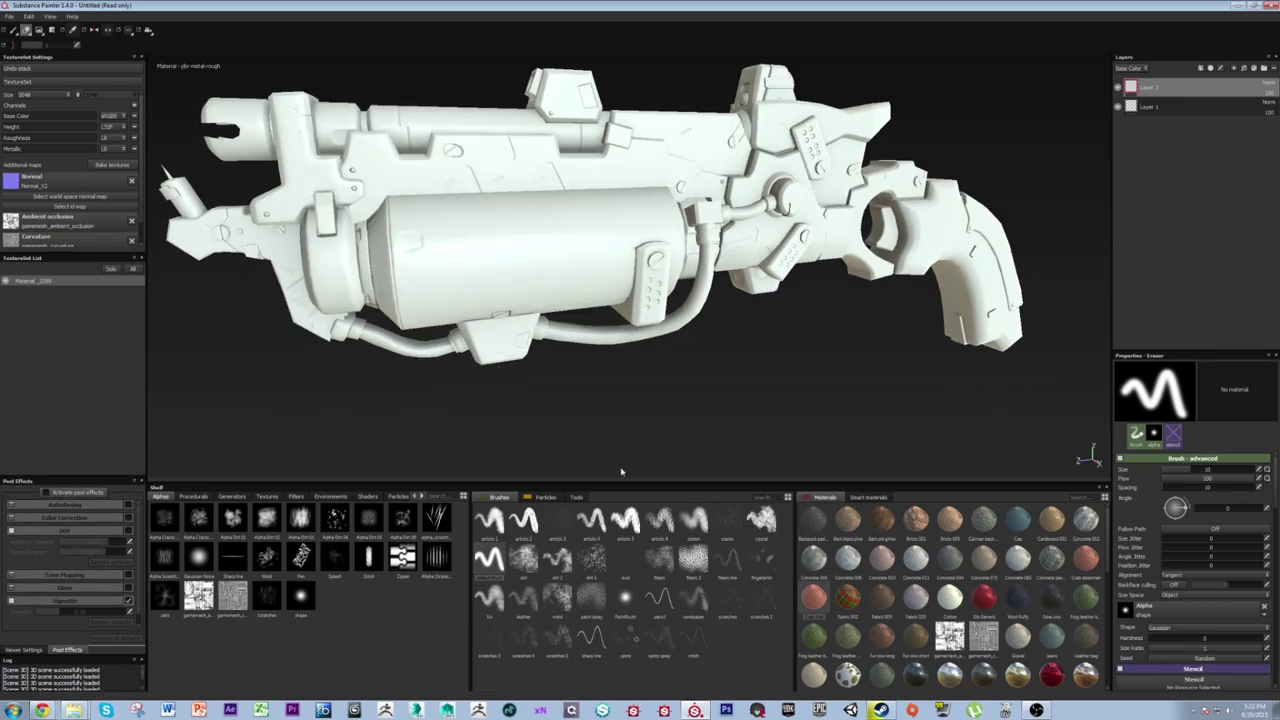
pyautogui.keyDown('alt'); pyautogui.moveTo(574, 312); pyautogui.dragTo(575, 247); pyautogui.keyUp('alt')
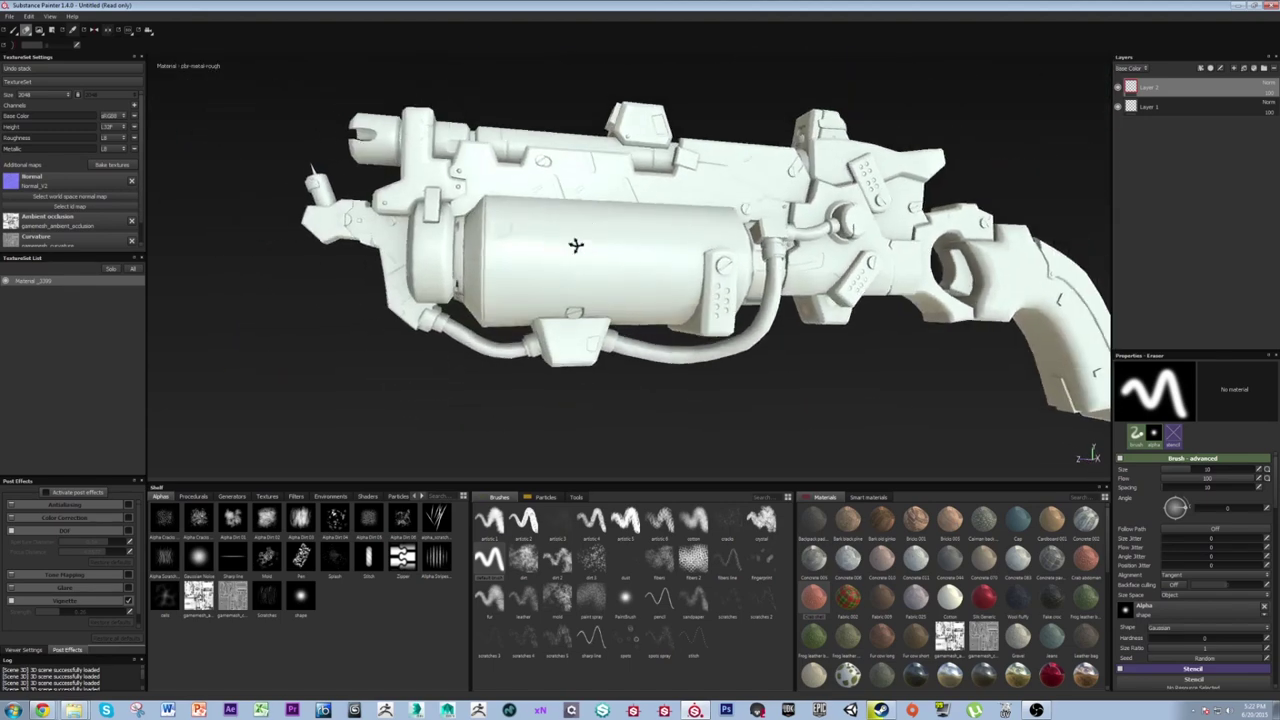
pyautogui.keyDown('alt'); pyautogui.moveTo(575, 247); pyautogui.dragTo(671, 483, button='right'); pyautogui.keyUp('alt')
pyautogui.keyDown('alt'); pyautogui.moveTo(545, 318); pyautogui.dragTo(557, 306, button='middle'); pyautogui.keyUp('alt')
pyautogui.keyDown('alt'); pyautogui.moveTo(557, 306); pyautogui.dragTo(518, 308); pyautogui.keyUp('alt')
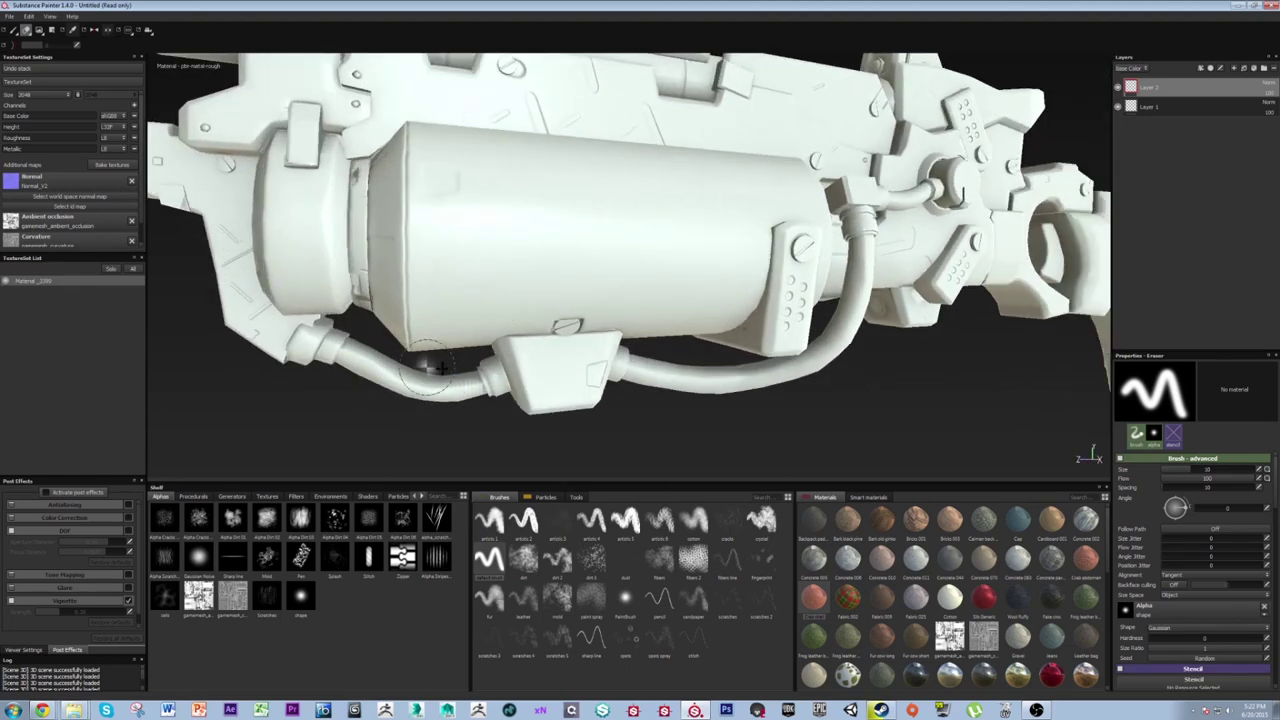
pyautogui.keyDown('alt'); pyautogui.moveTo(428, 367); pyautogui.dragTo(456, 360, button='middle'); pyautogui.keyUp('alt')
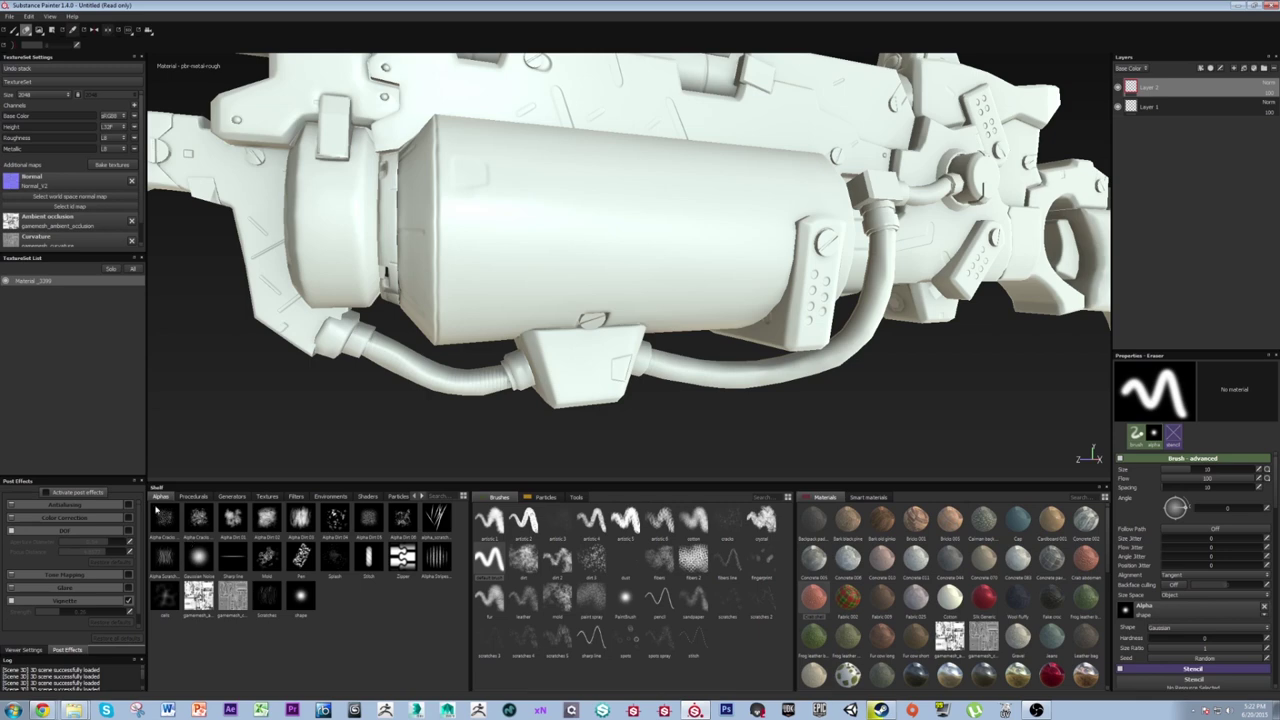
# Look through the shelf's procedurals, generators, textures, filters and environments, and return to the alphas.
pyautogui.click(193, 496)
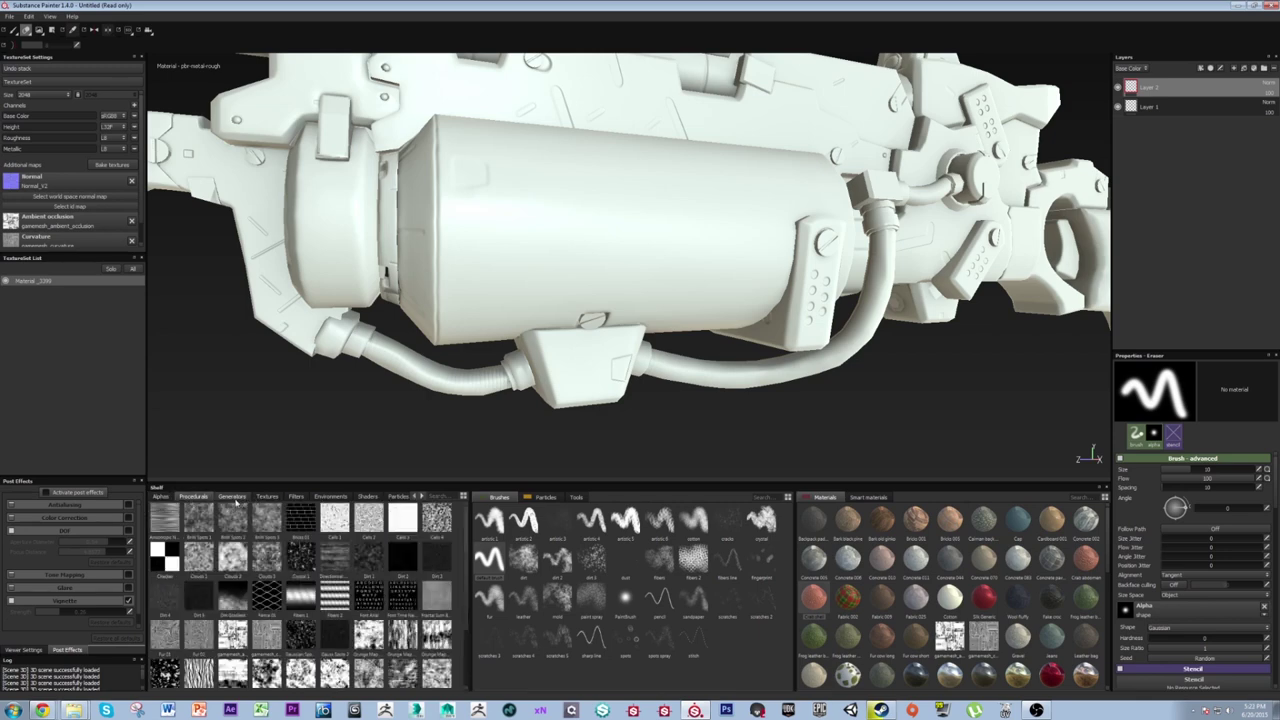
pyautogui.click(232, 496)
pyautogui.click(267, 496)
pyautogui.click(296, 496)
pyautogui.click(330, 496)
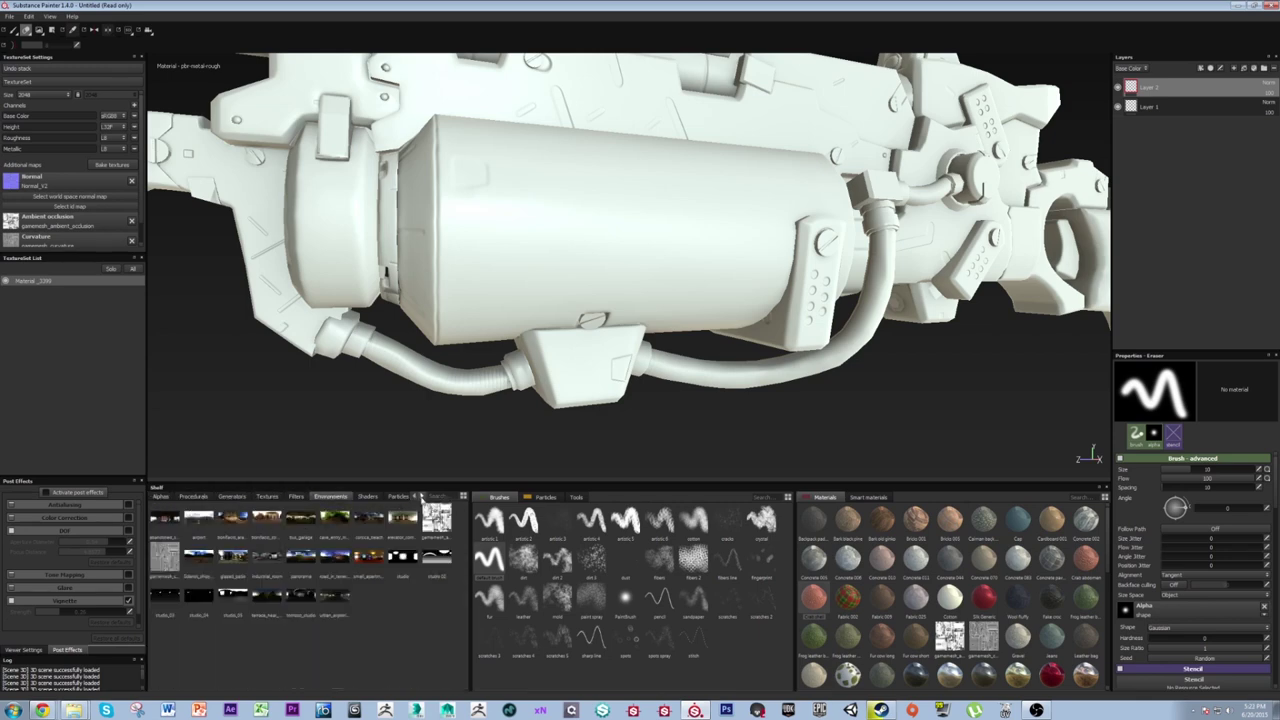
pyautogui.click(420, 496)
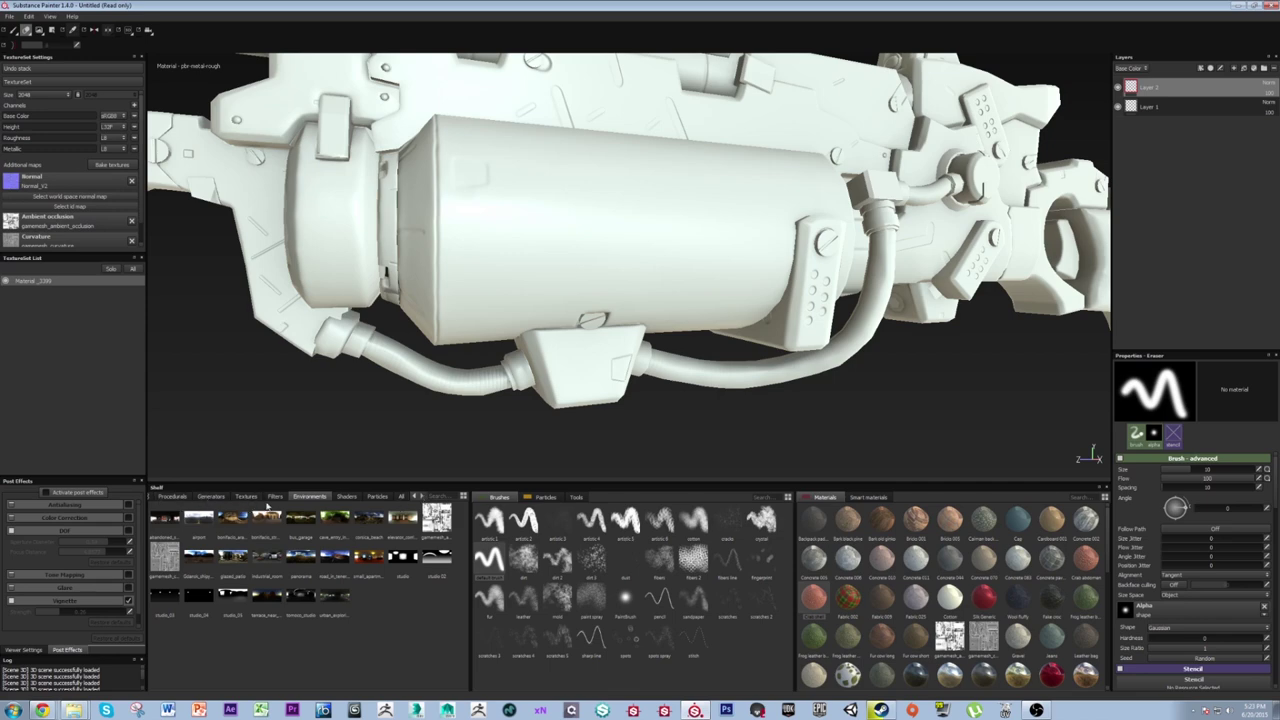
pyautogui.click(275, 496)
pyautogui.click(246, 497)
pyautogui.click(211, 497)
pyautogui.click(173, 497)
pyautogui.click(413, 496)
pyautogui.click(410, 497)
pyautogui.click(157, 497)
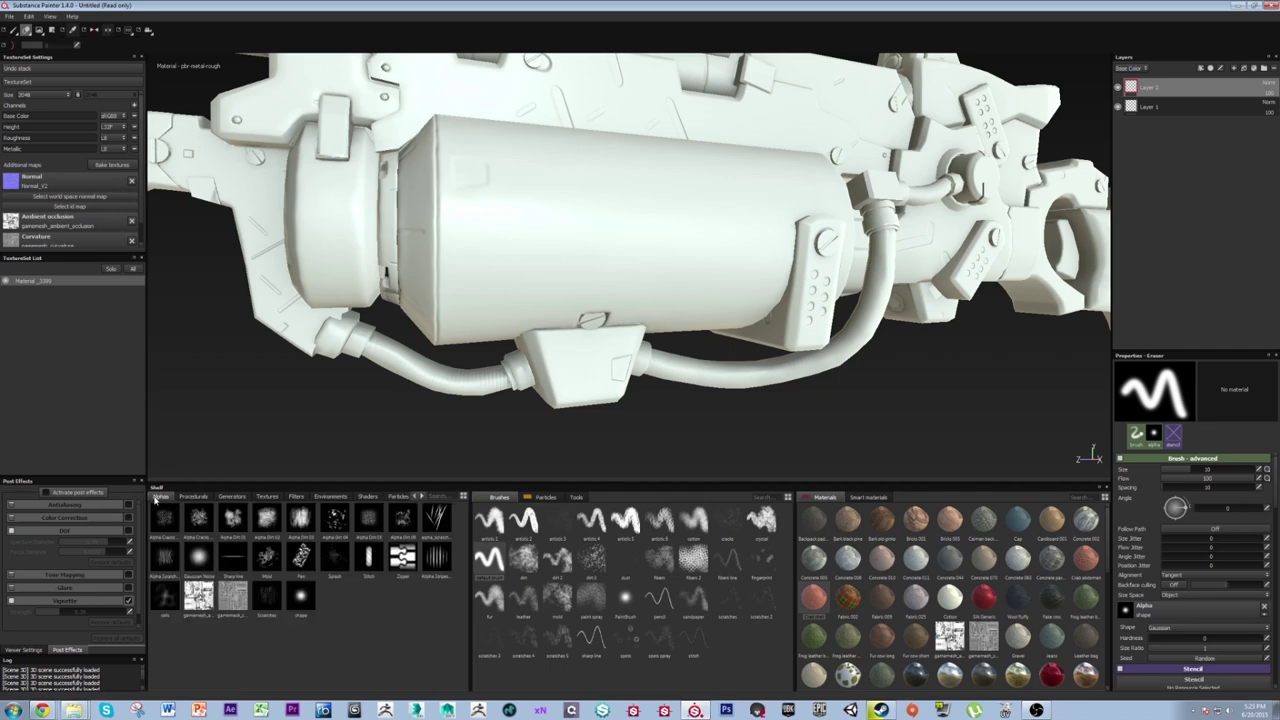
# Examine the shelf's complete resource list and its procedurals, generators and textures, ending on the alphas.
pyautogui.click(422, 497)
pyautogui.click(422, 497)
pyautogui.click(406, 497)
pyautogui.click(415, 497)
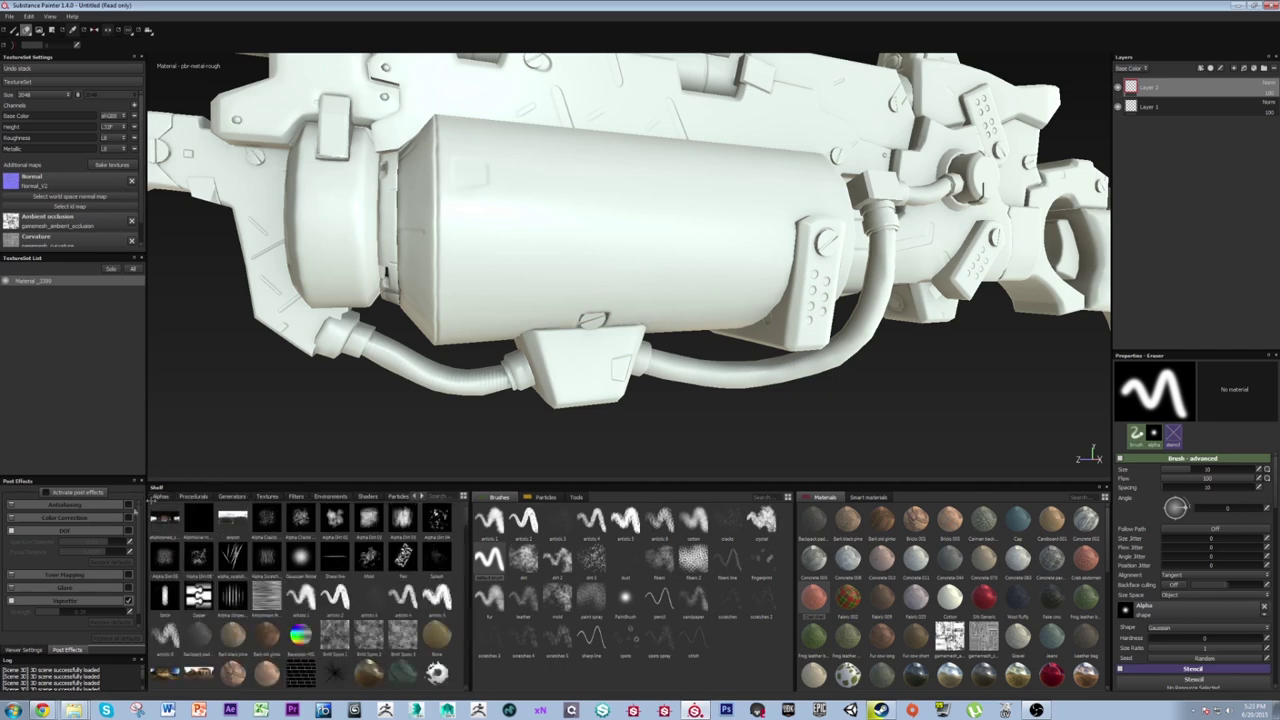
pyautogui.click(195, 497)
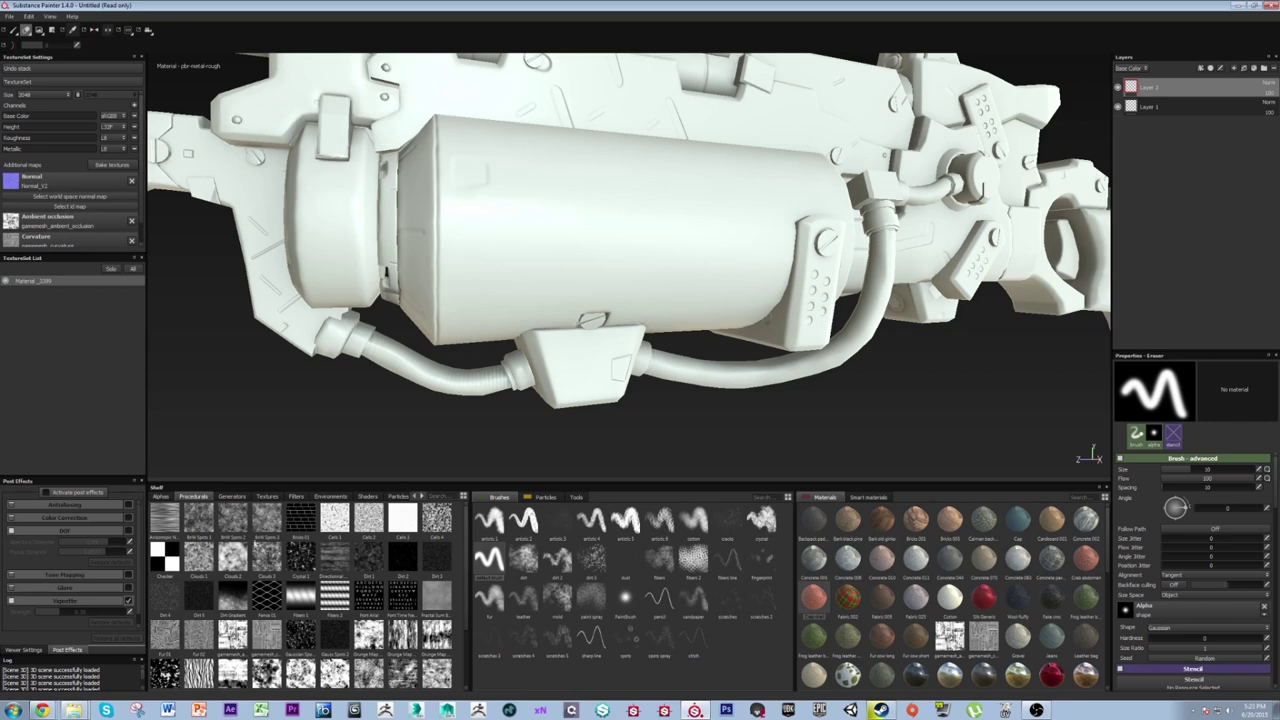
pyautogui.scroll(-2, 250, 541)
pyautogui.click(232, 497)
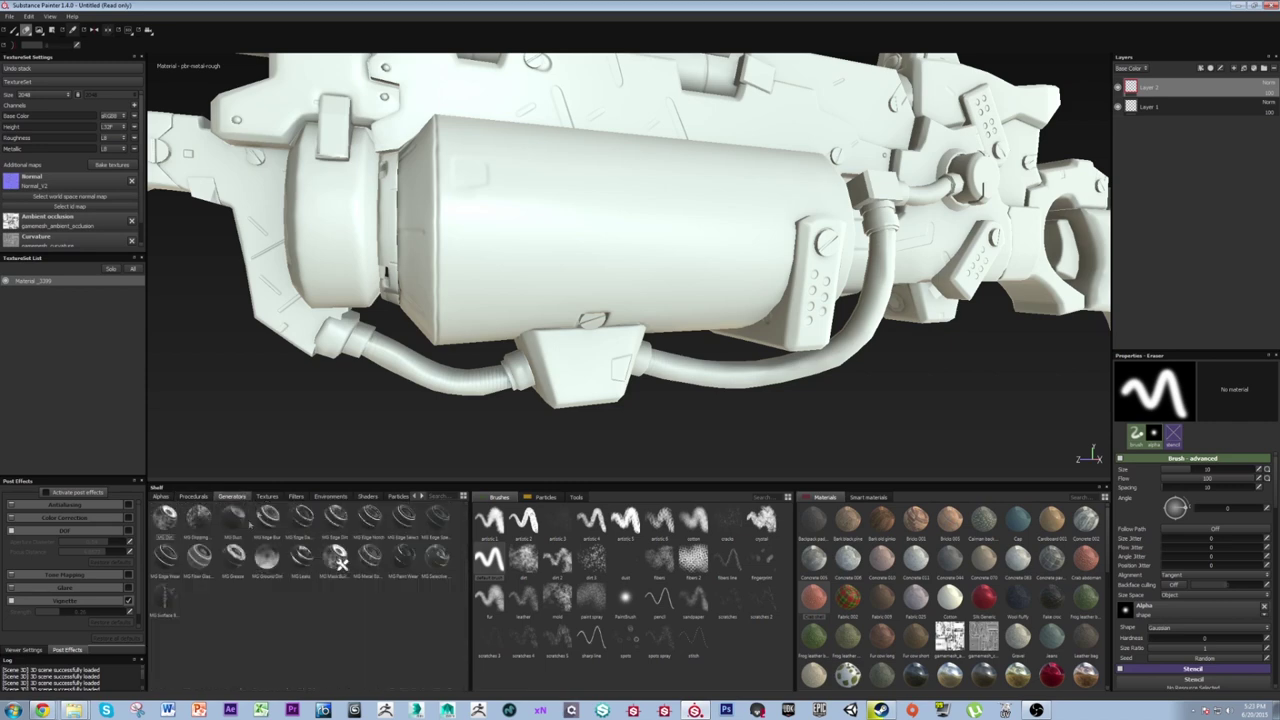
pyautogui.click(195, 497)
pyautogui.scroll(2, 267, 557)
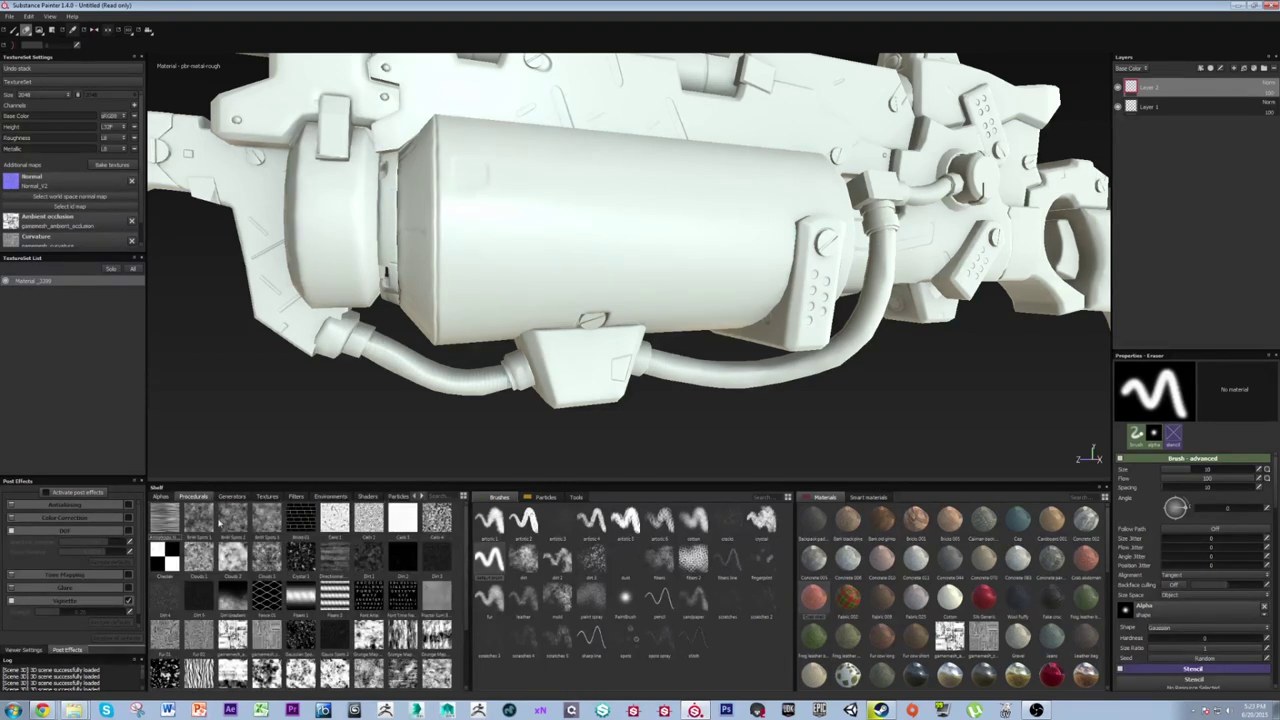
pyautogui.click(166, 497)
pyautogui.click(268, 497)
pyautogui.click(161, 497)
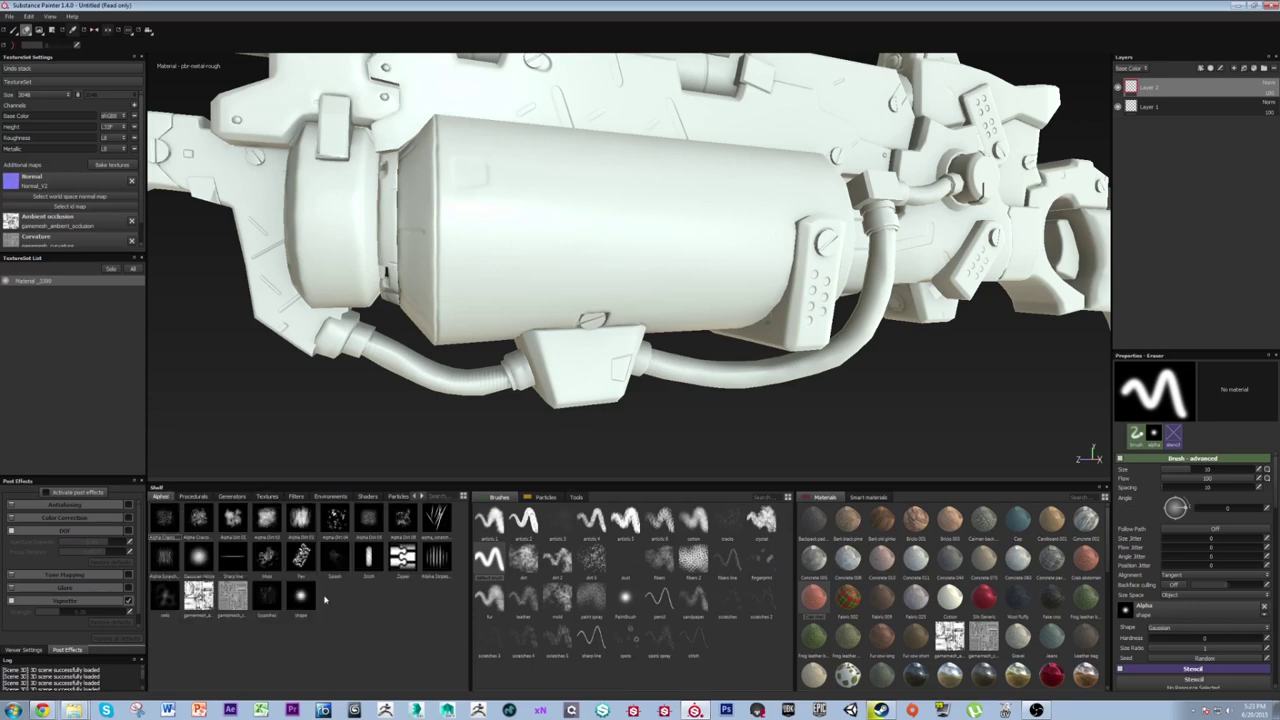
# Examine the shelf's shaders and particle resources and go back to the alphas.
pyautogui.click(198, 496)
pyautogui.click(362, 497)
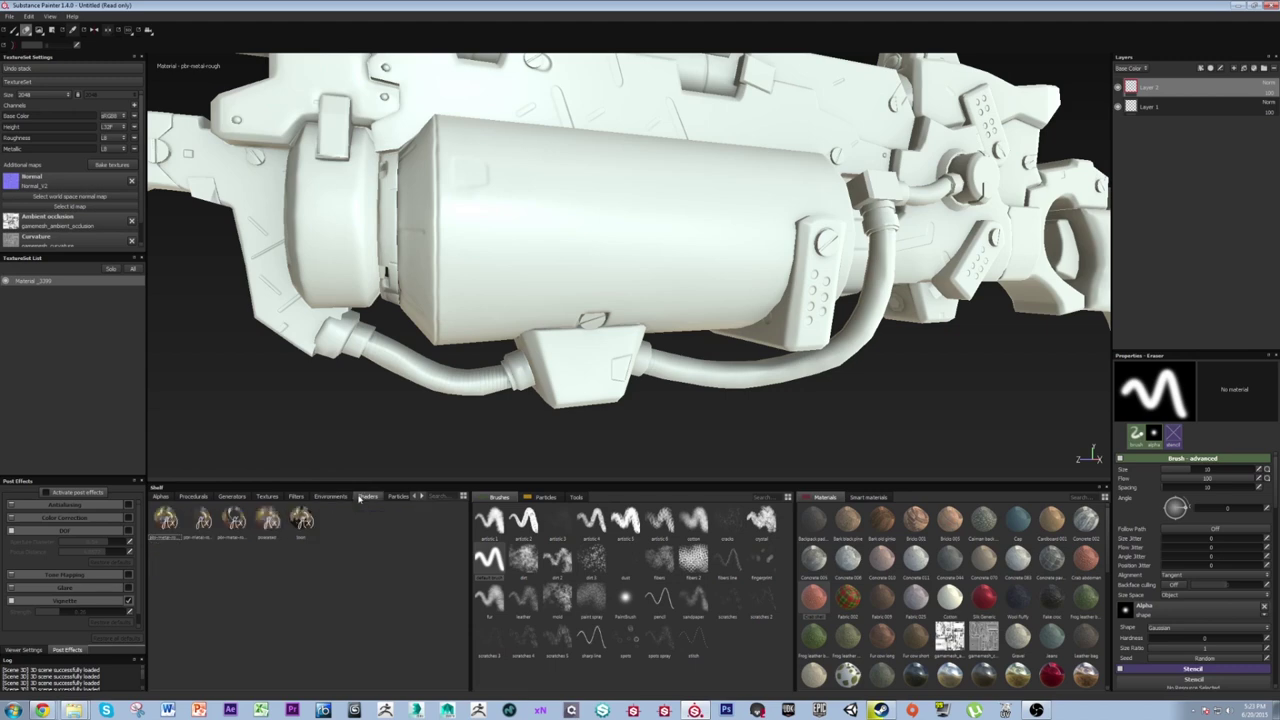
pyautogui.click(395, 497)
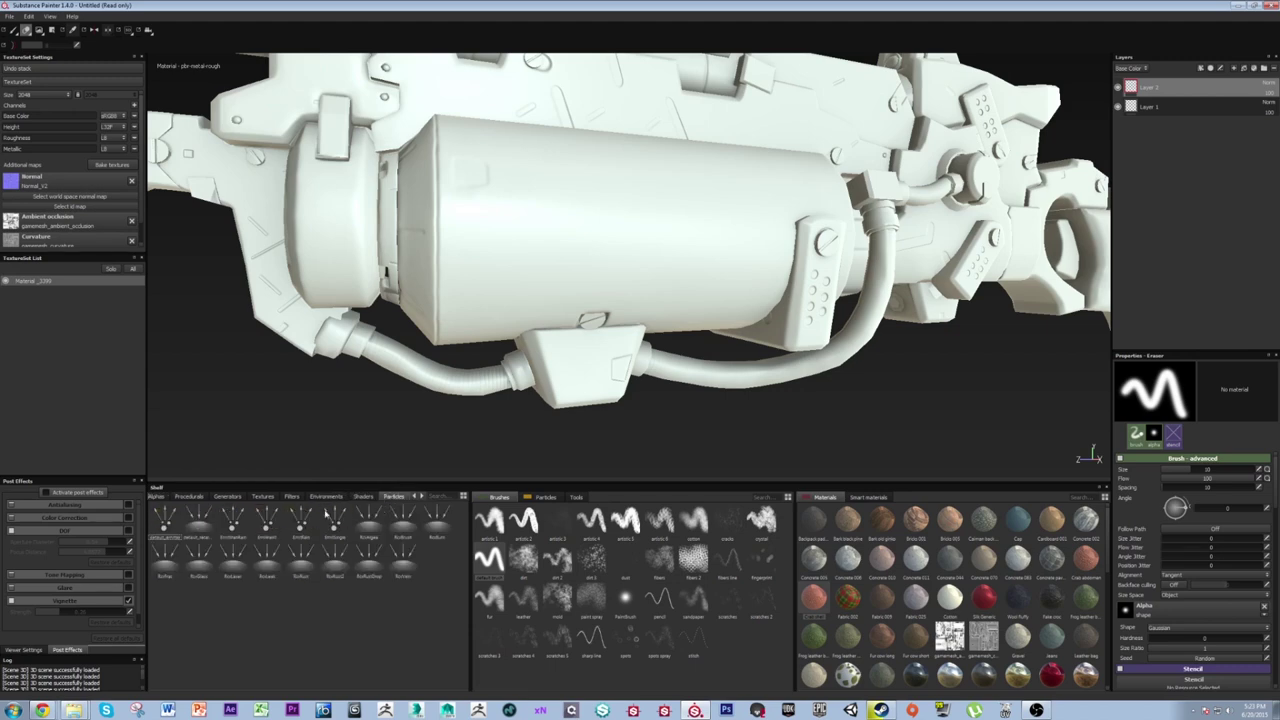
pyautogui.click(289, 498)
pyautogui.click(160, 498)
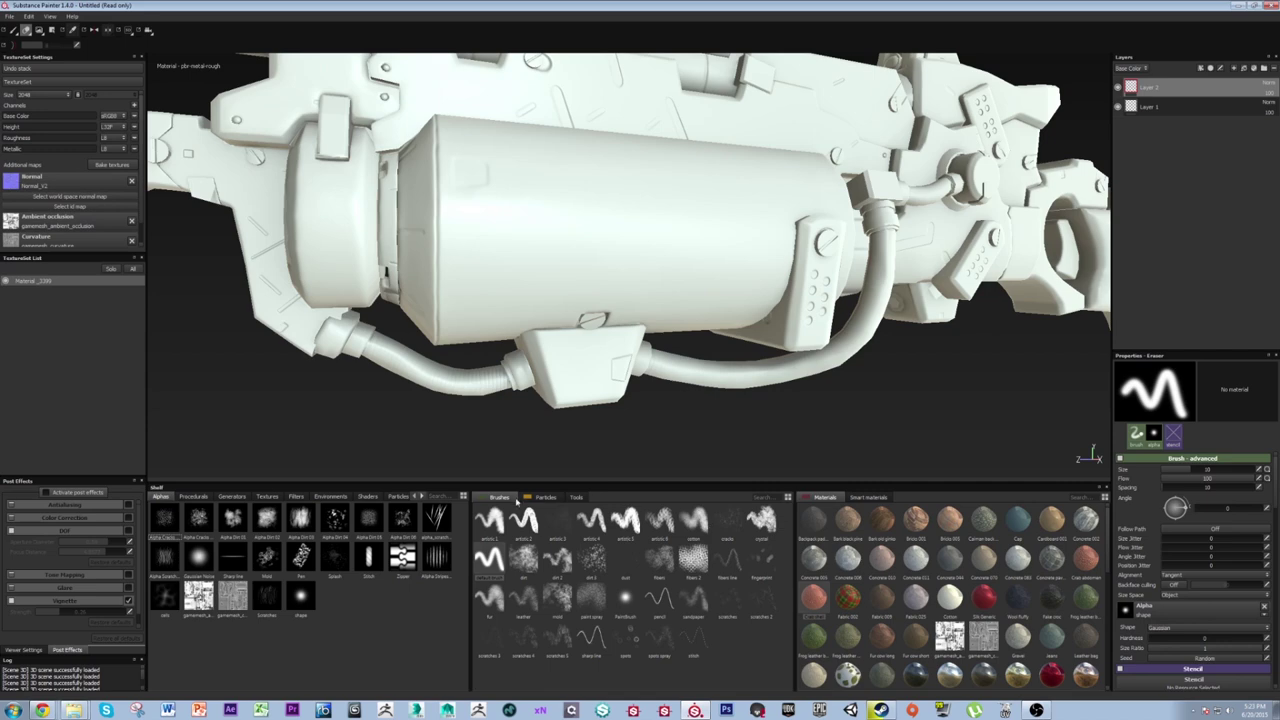
# Compare dust, dirt, artistic and other brush presets through their stroke previews on the eraser.
pyautogui.click(610, 581)
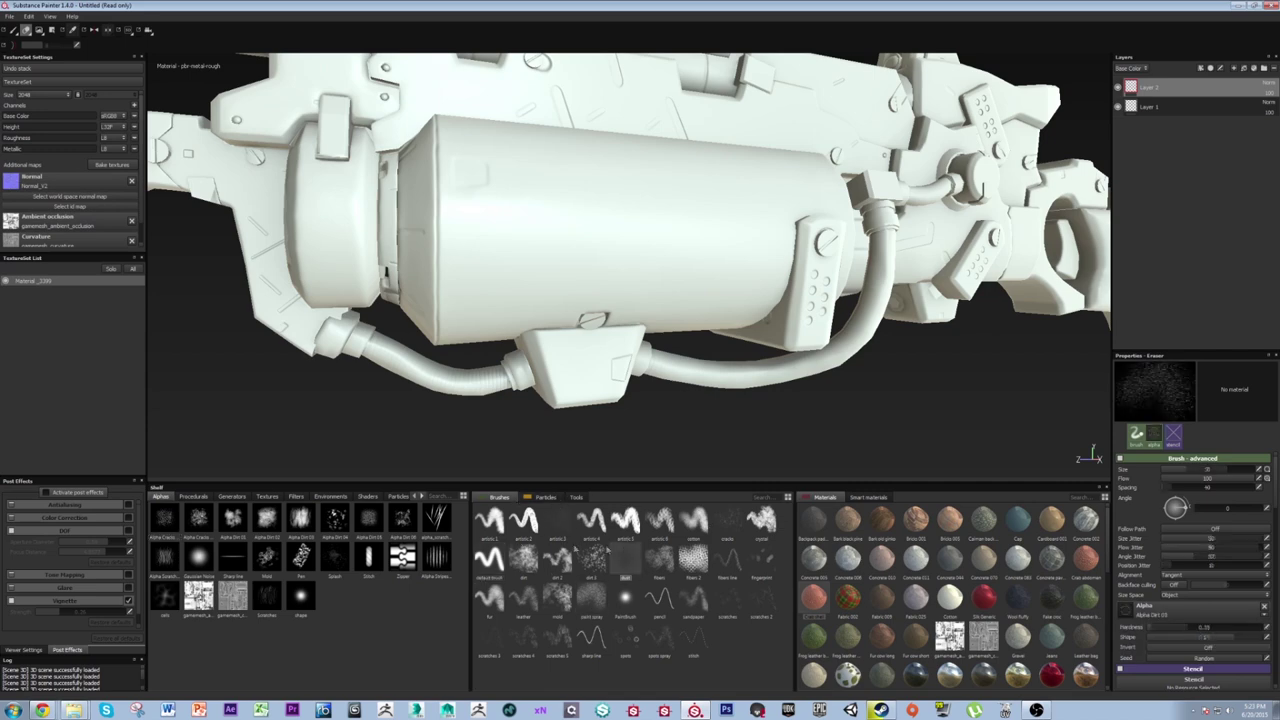
pyautogui.click(523, 558)
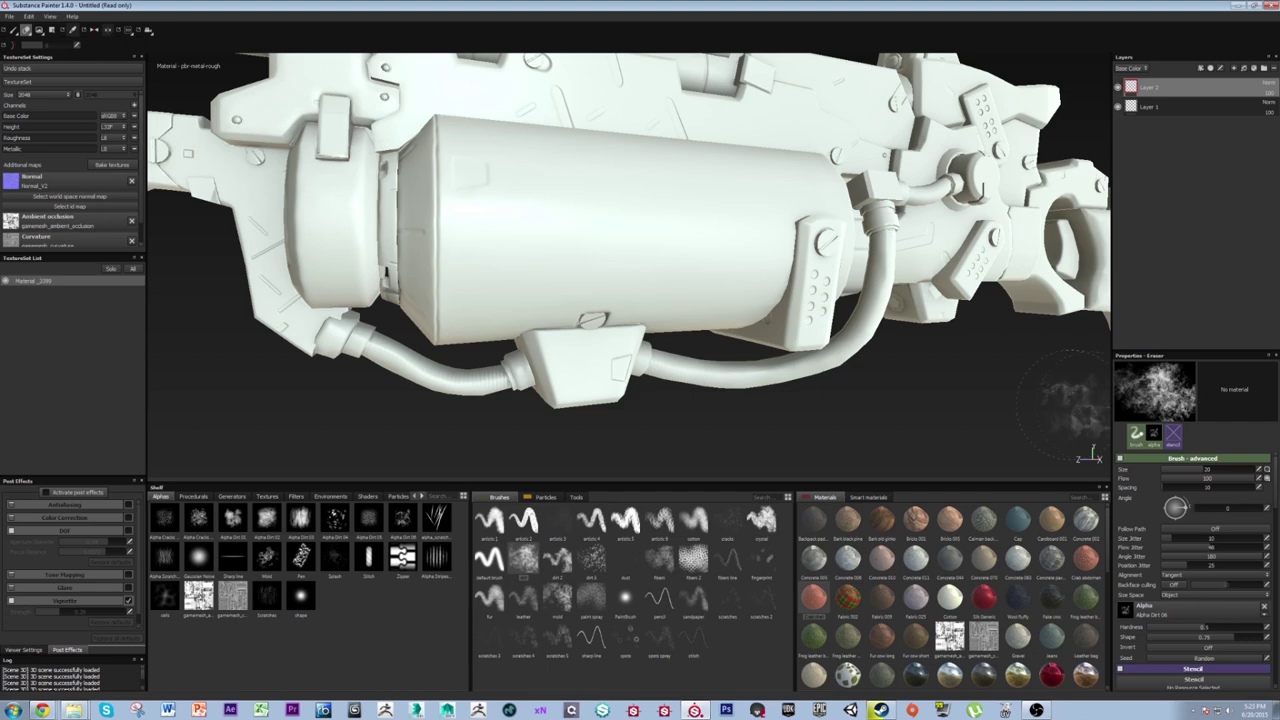
pyautogui.click(490, 522)
pyautogui.click(523, 522)
pyautogui.click(591, 562)
pyautogui.click(519, 611)
pyautogui.click(625, 597)
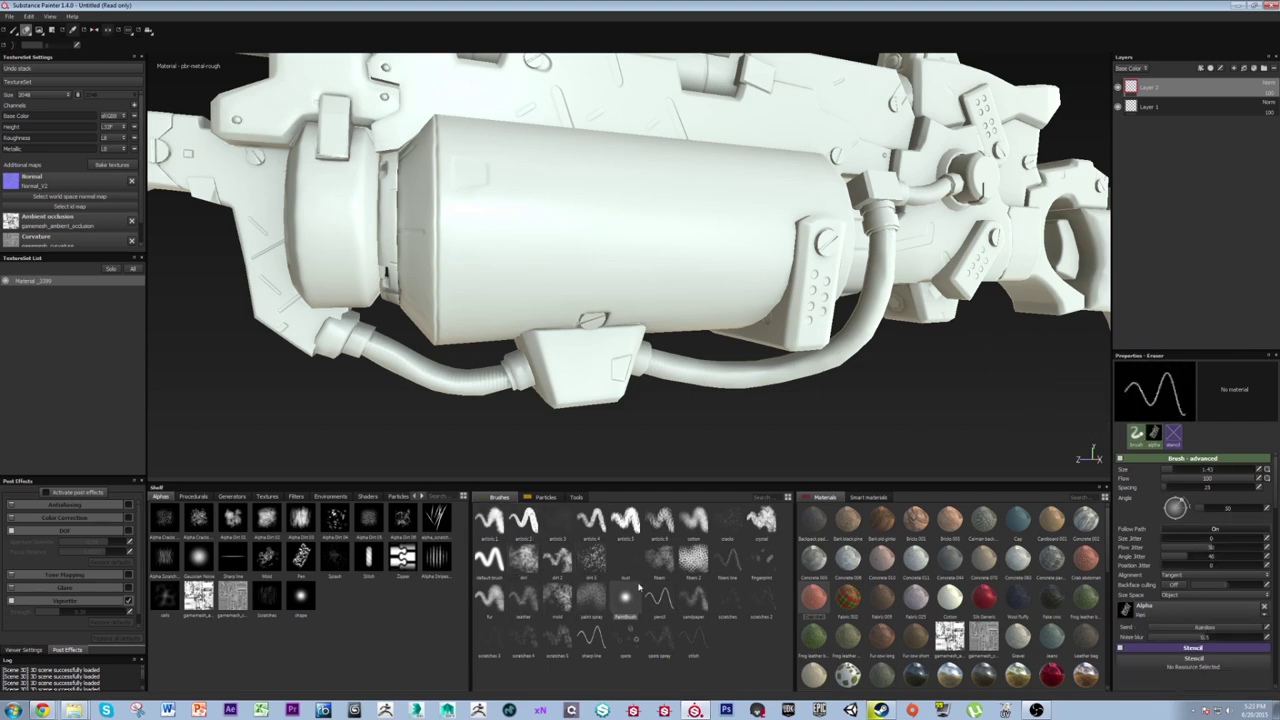
# Compare the artistic 1 and artistic 2 brushes, pick artistic 5 and bring up the particle brush presets.
pyautogui.click(489, 520)
pyautogui.click(523, 520)
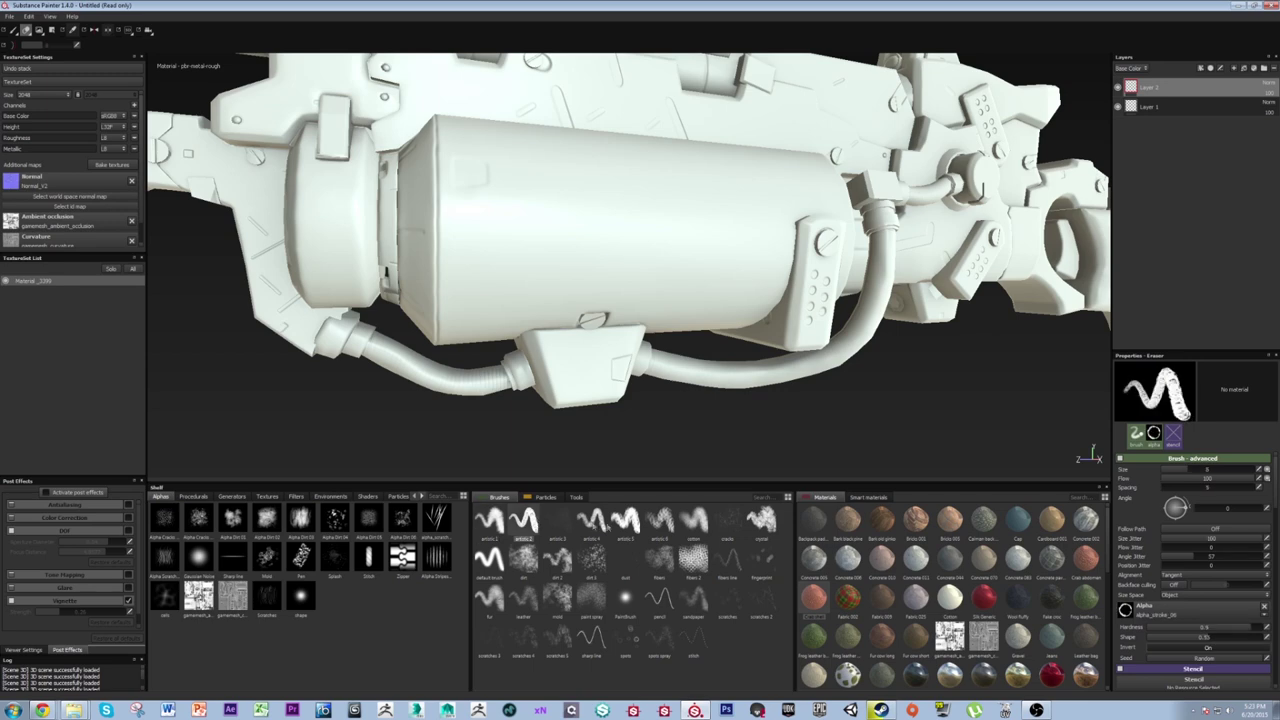
pyautogui.click(625, 520)
pyautogui.click(542, 497)
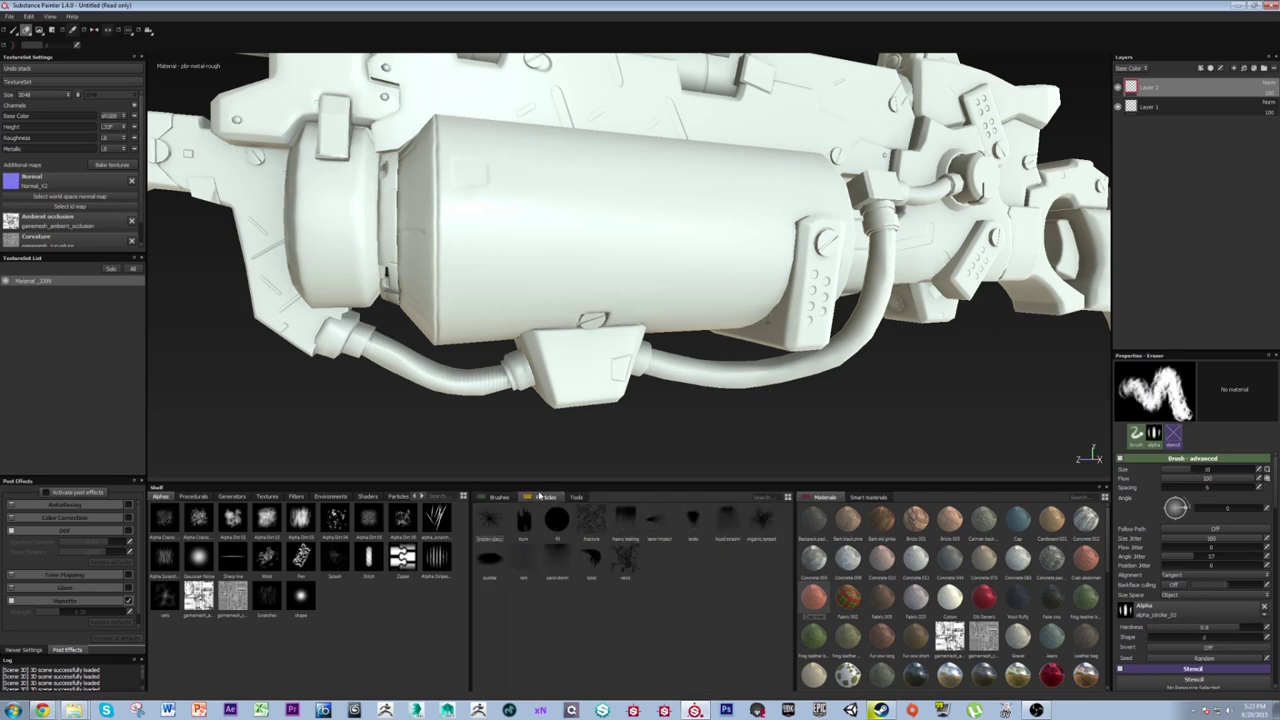
# Compare the fill, burn and veins particle presets on the physical eraser and bring up the tool presets.
pyautogui.click(558, 529)
pyautogui.click(522, 527)
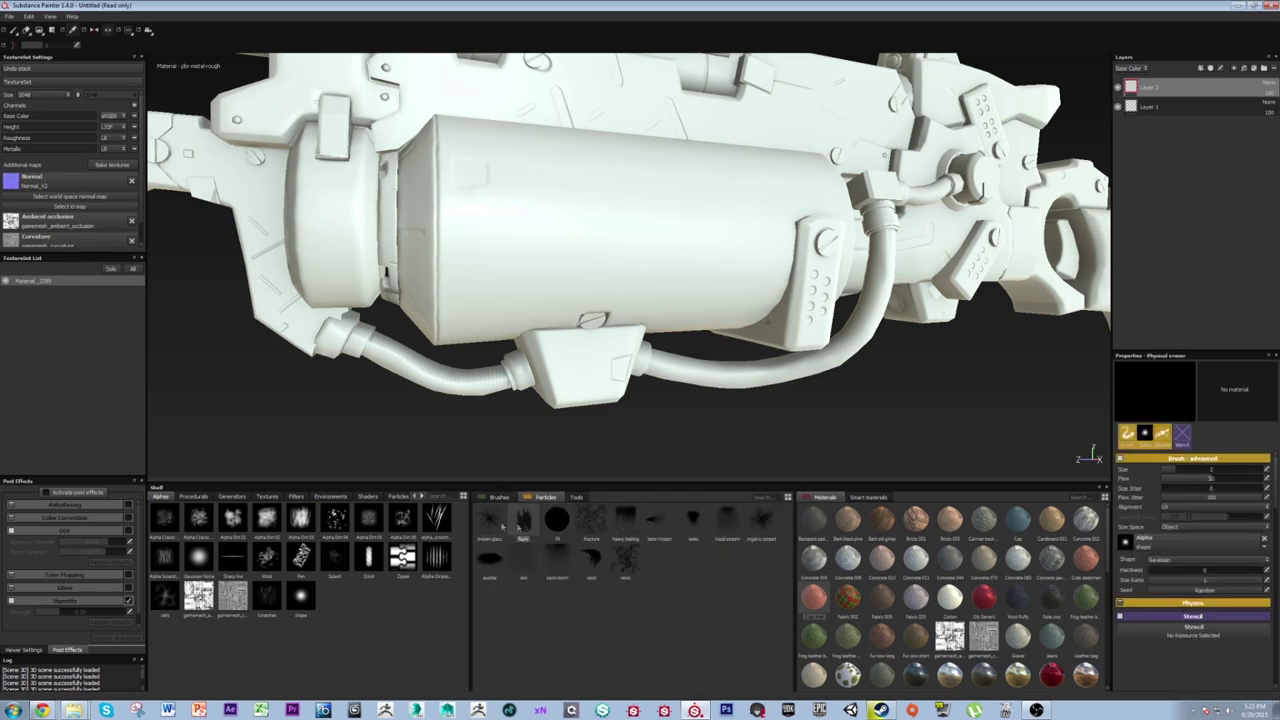
pyautogui.click(632, 553)
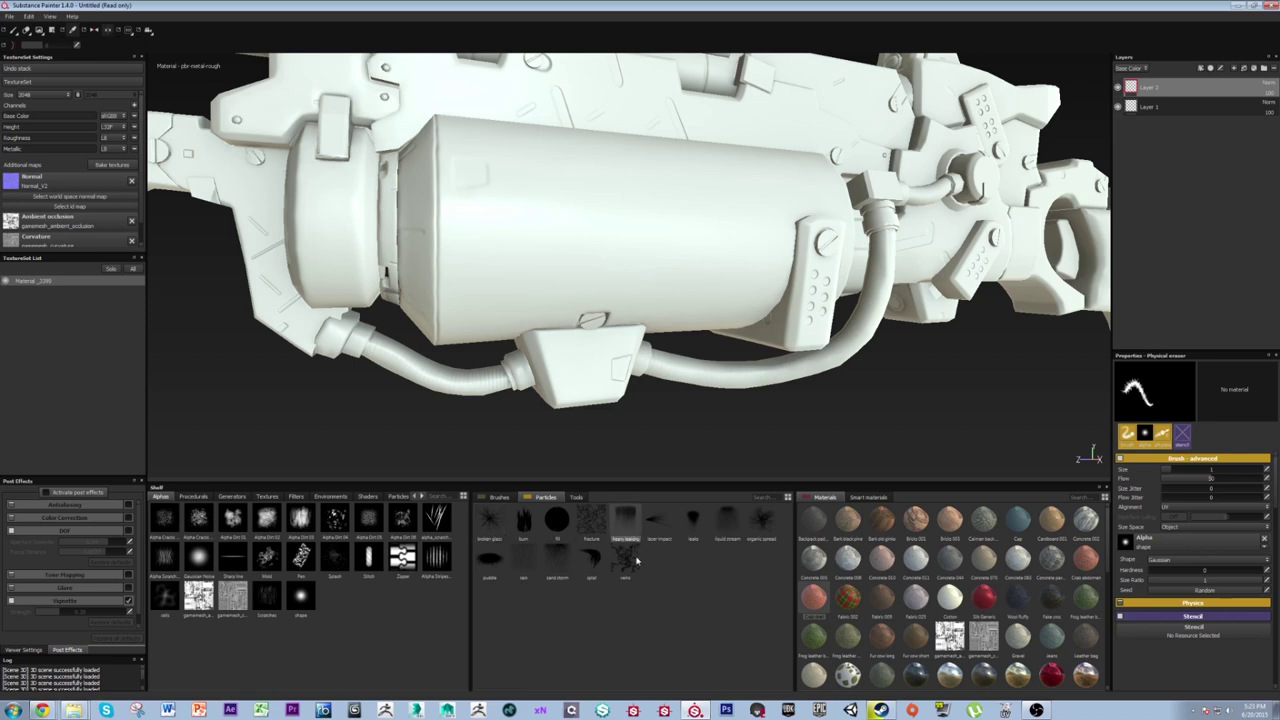
pyautogui.click(576, 497)
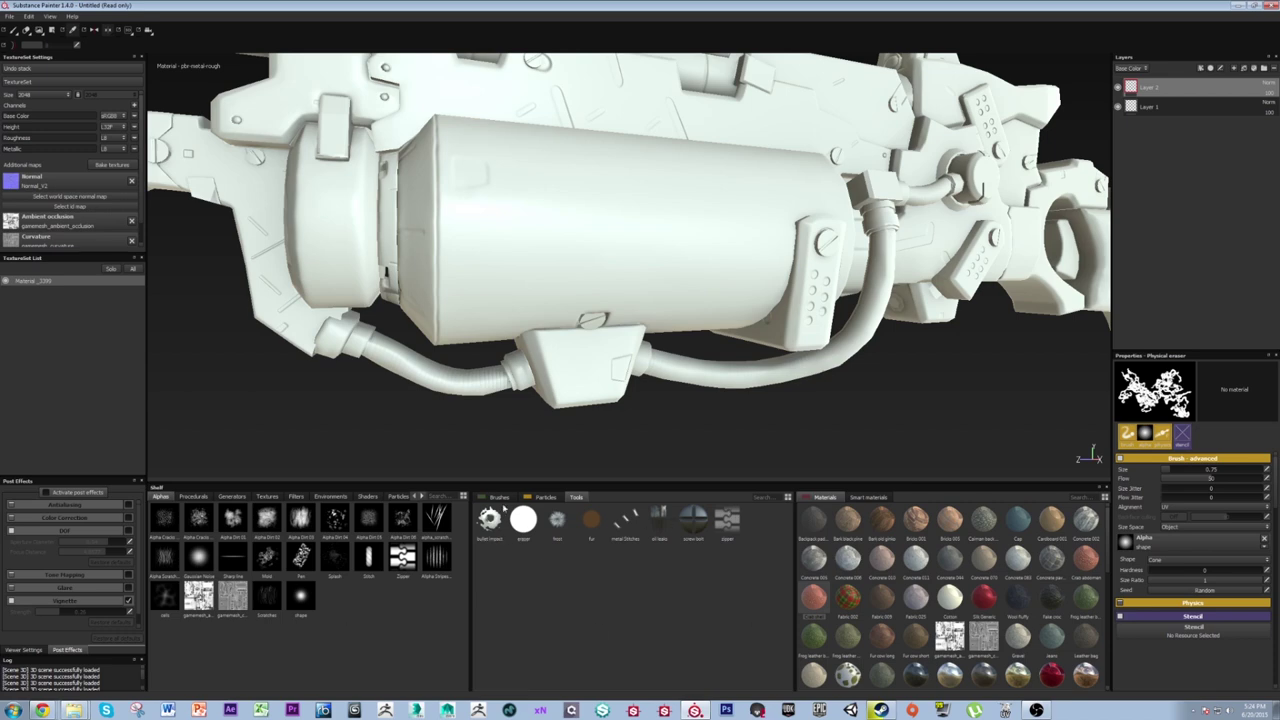
# Return to the brush presets, pick artistic 1 and look through the list of materials.
pyautogui.click(502, 499)
pyautogui.click(496, 522)
pyautogui.keyDown('alt'); pyautogui.moveTo(729, 356); pyautogui.dragTo(672, 372, button='middle'); pyautogui.keyUp('alt')
pyautogui.scroll(-10, 960, 581)
pyautogui.scroll(10, 953, 581)
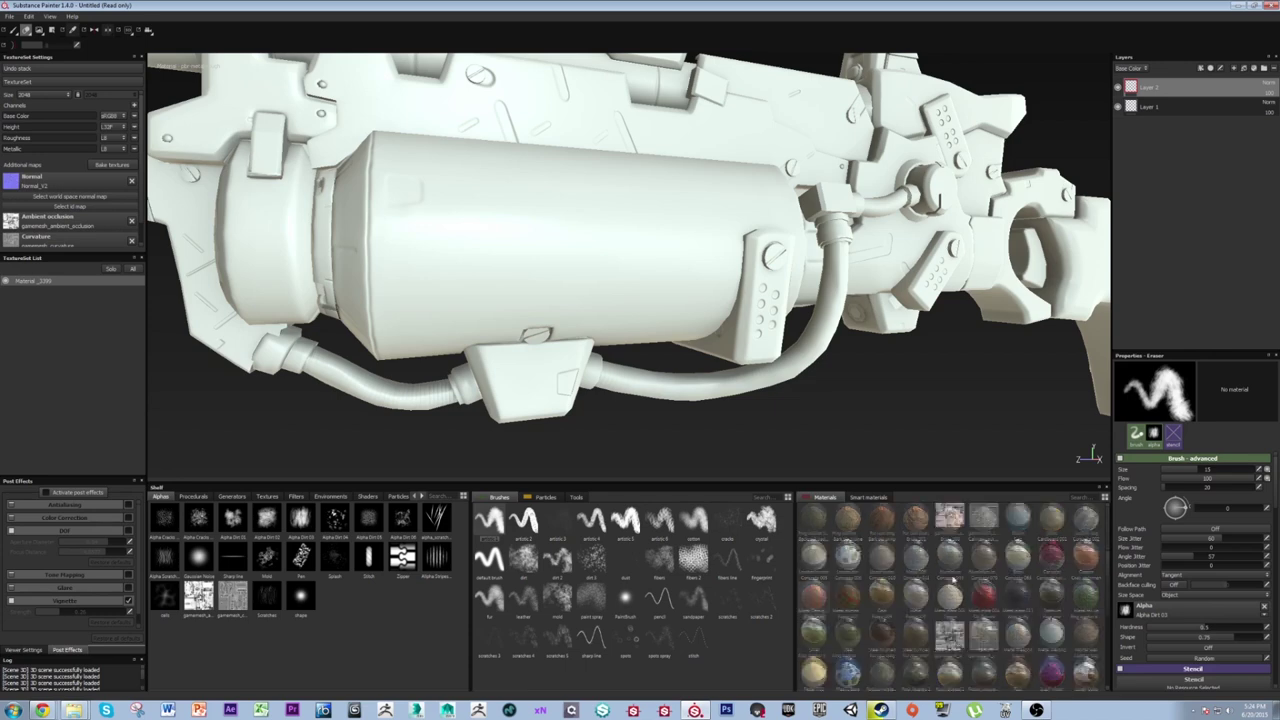
# Examine the enlarged material previews and the smart materials, ending on the regular materials.
pyautogui.moveTo(964, 596)
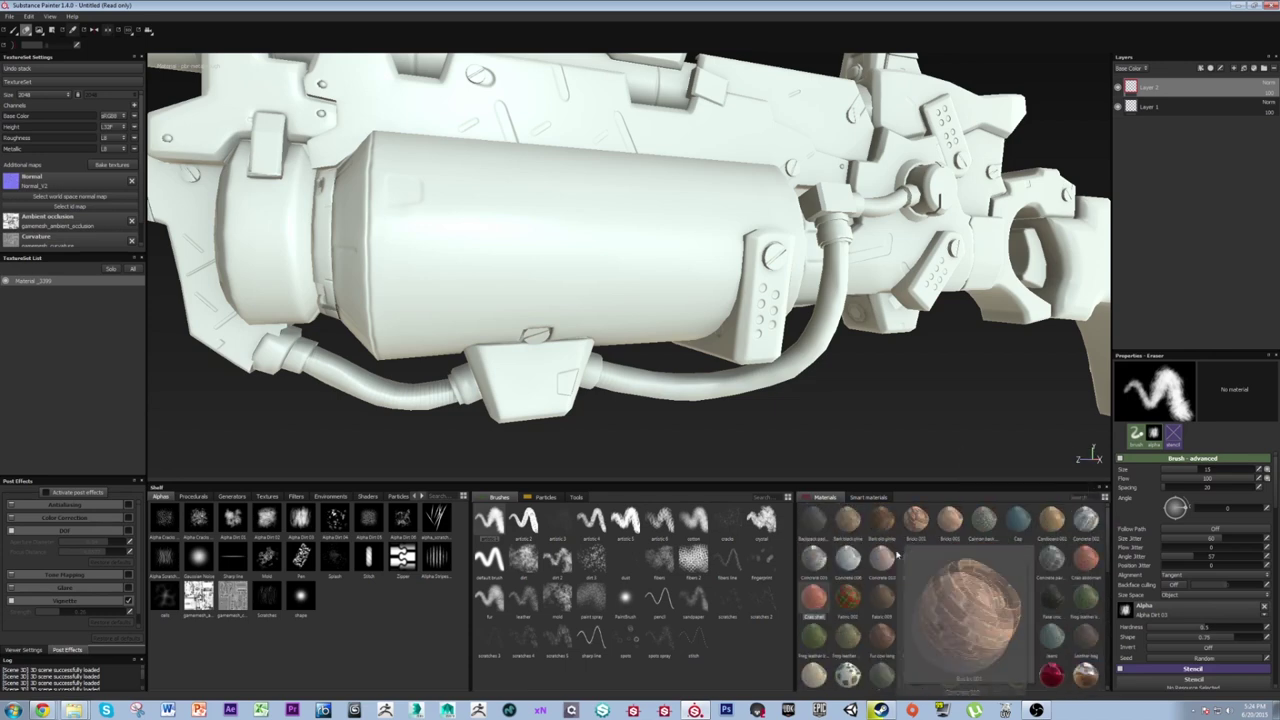
pyautogui.moveTo(886, 589)
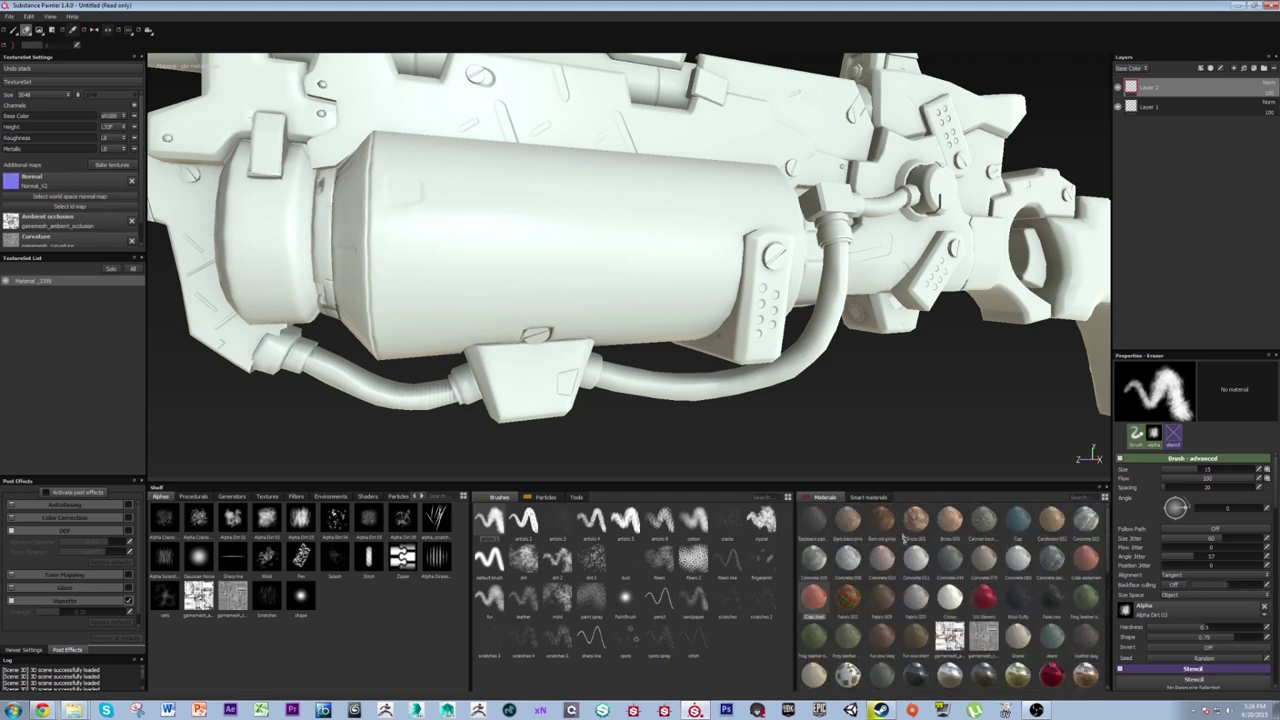
pyautogui.click(868, 496)
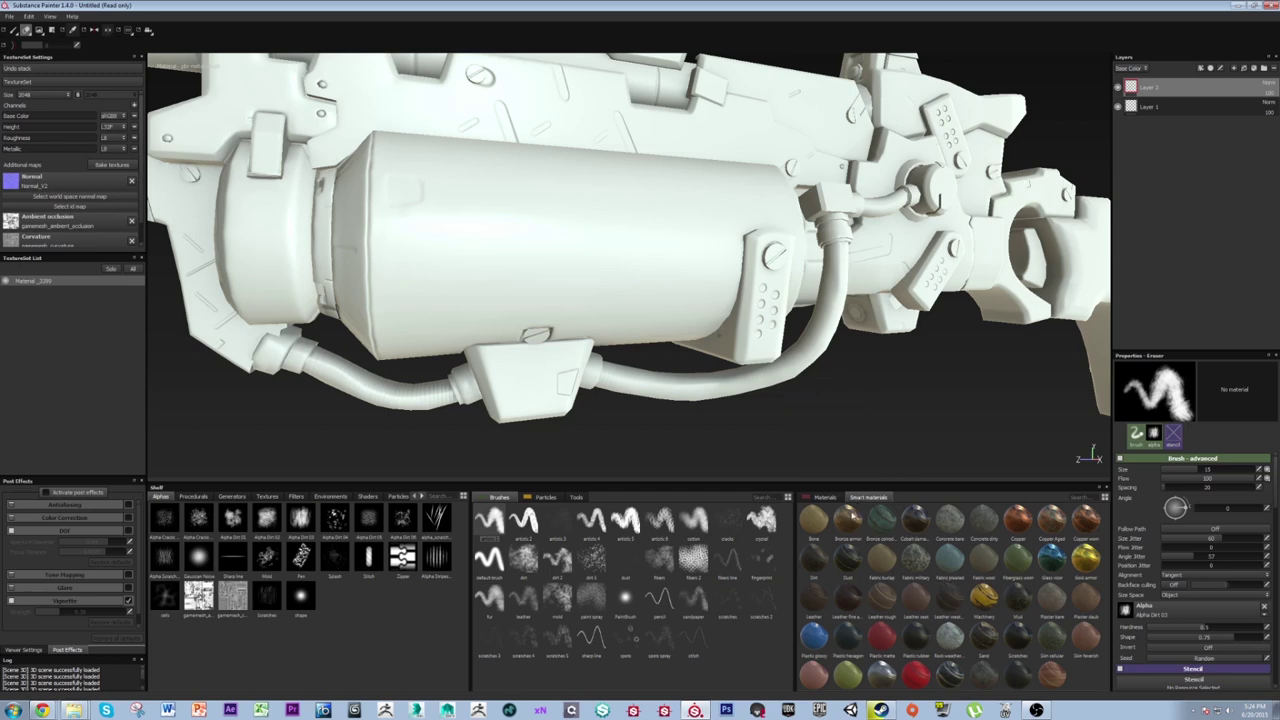
pyautogui.click(825, 497)
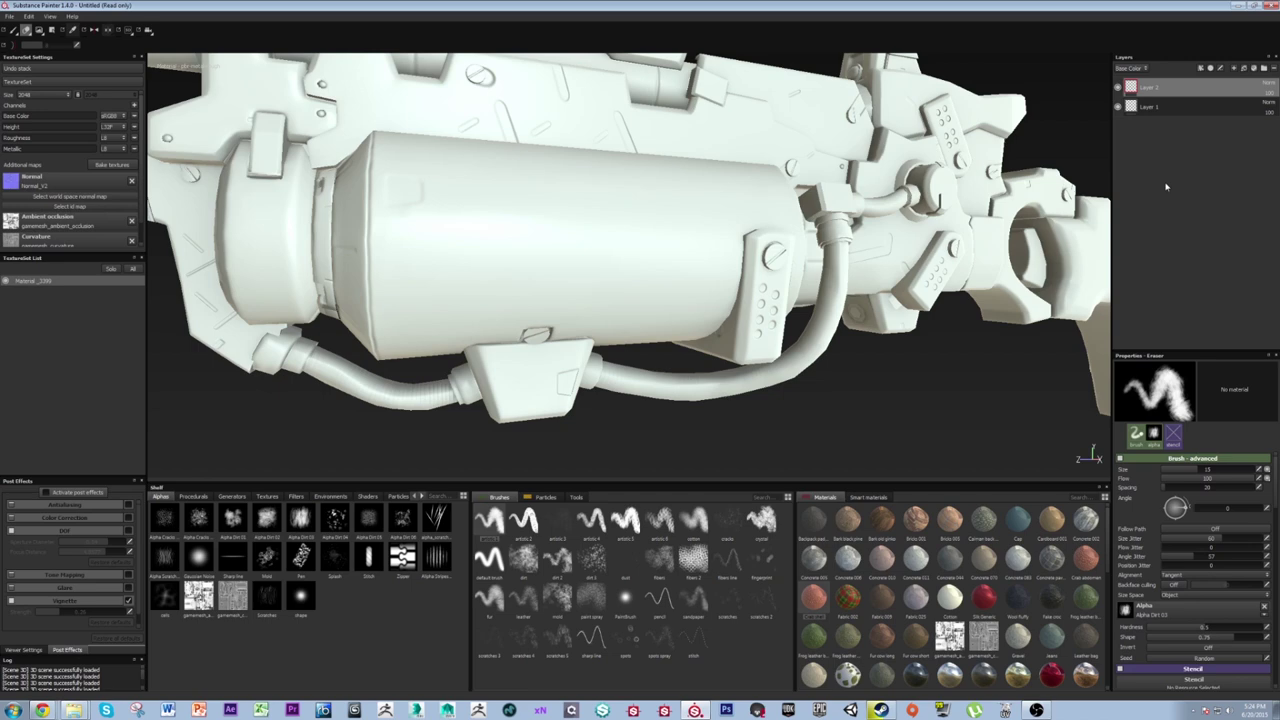
# Delete the existing layers and add one new empty paint layer with the whole gun in view.
pyautogui.keyDown('alt'); pyautogui.moveTo(945, 210); pyautogui.dragTo(829, 243); pyautogui.keyUp('alt')
pyautogui.keyDown('alt'); pyautogui.moveTo(829, 243); pyautogui.dragTo(919, 163, button='right'); pyautogui.keyUp('alt')
pyautogui.keyDown('alt'); pyautogui.moveTo(733, 152); pyautogui.dragTo(738, 180); pyautogui.keyUp('alt')
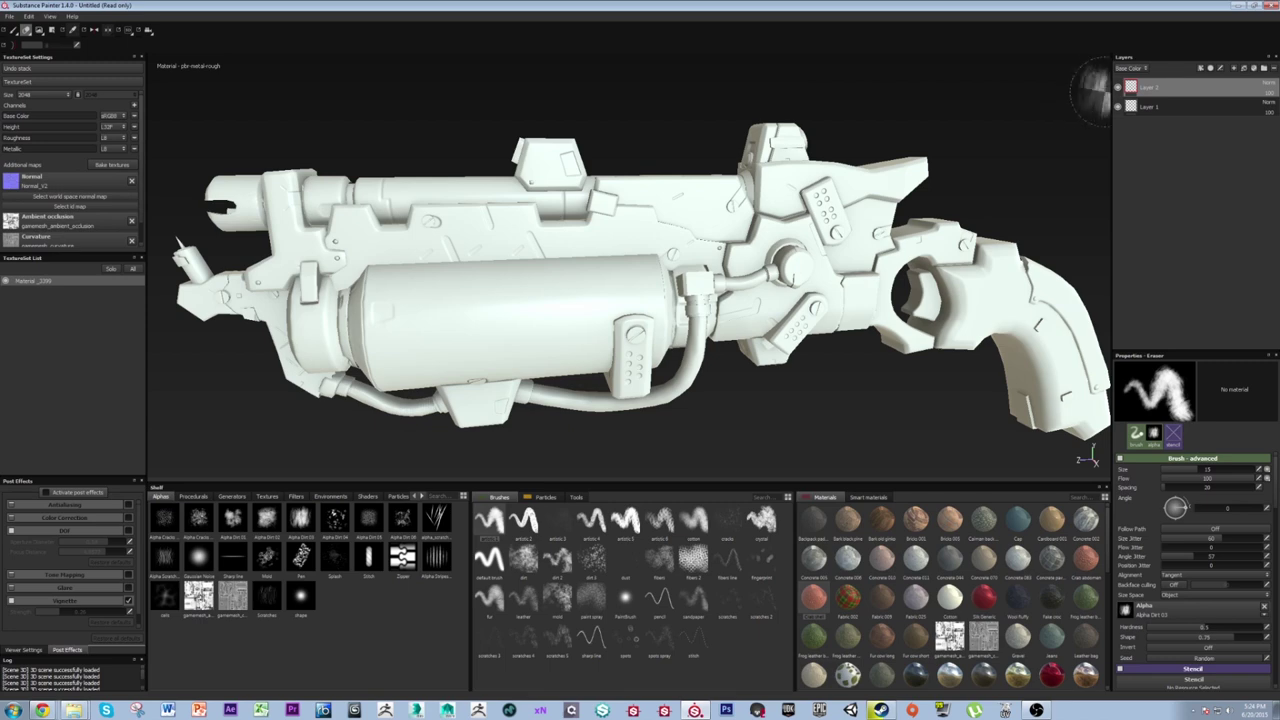
pyautogui.click(1271, 72)
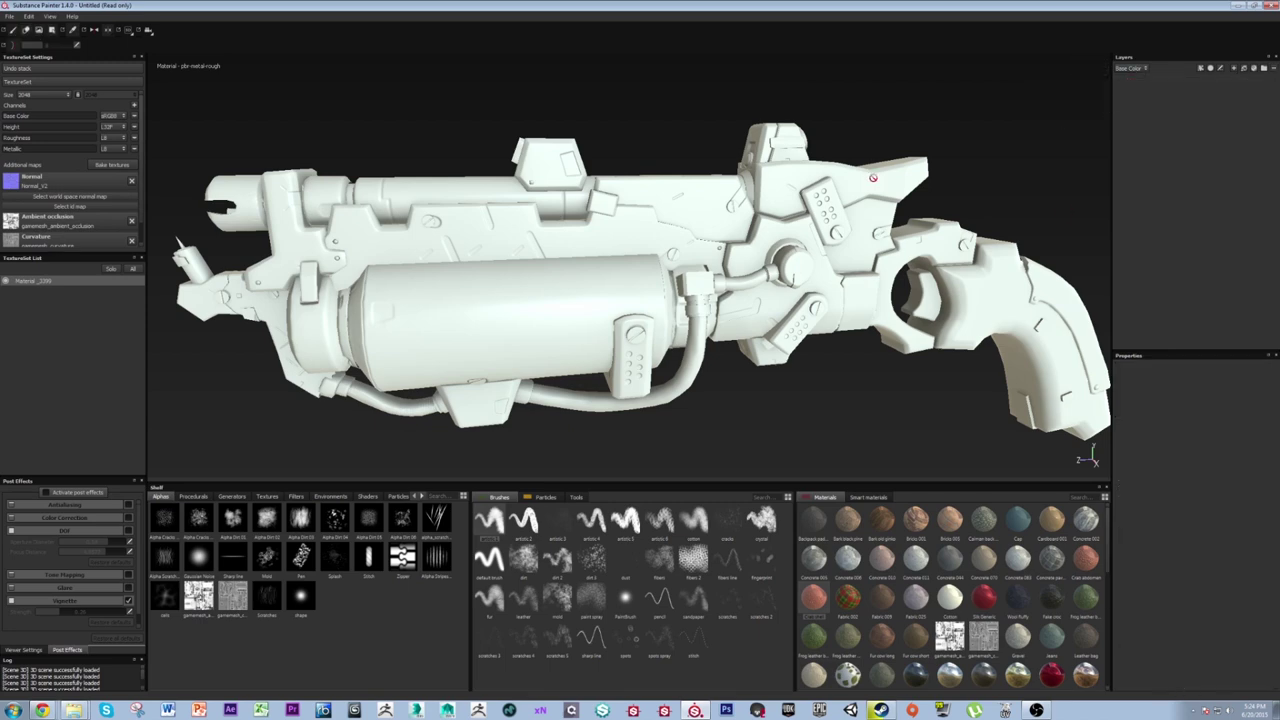
pyautogui.keyDown('alt'); pyautogui.moveTo(767, 107); pyautogui.dragTo(757, 96); pyautogui.keyUp('alt')
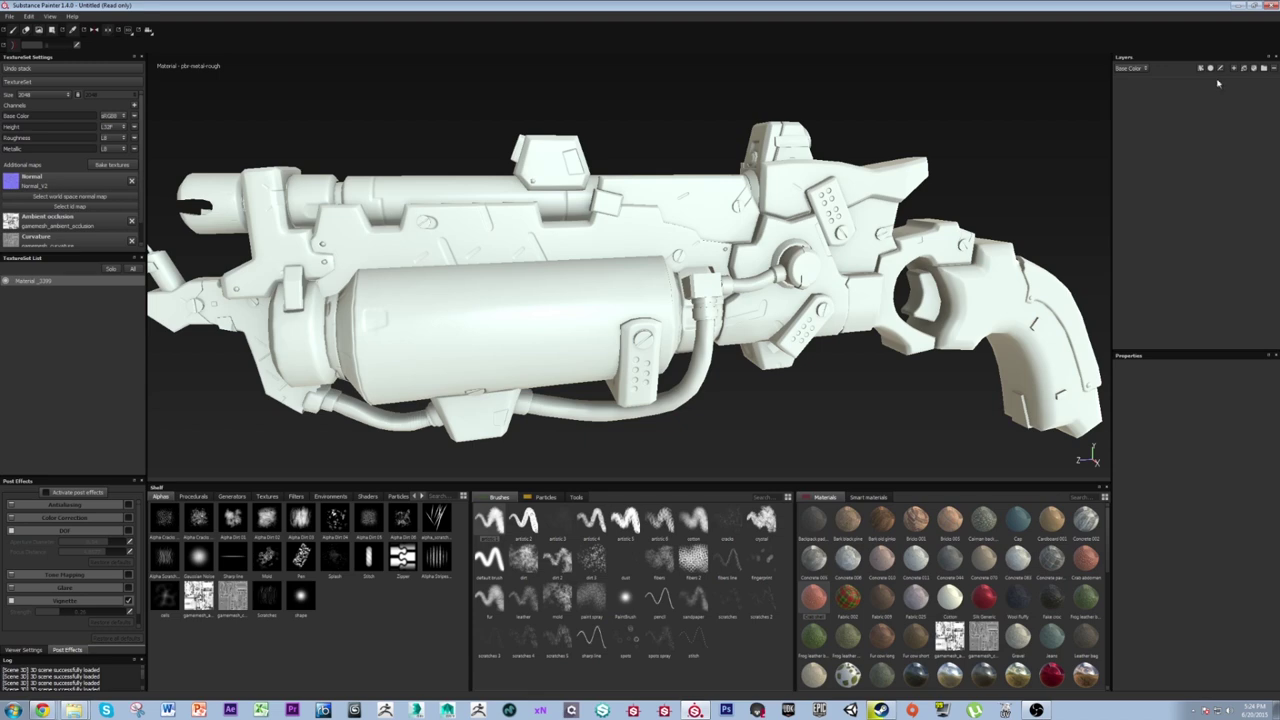
pyautogui.click(1238, 70)
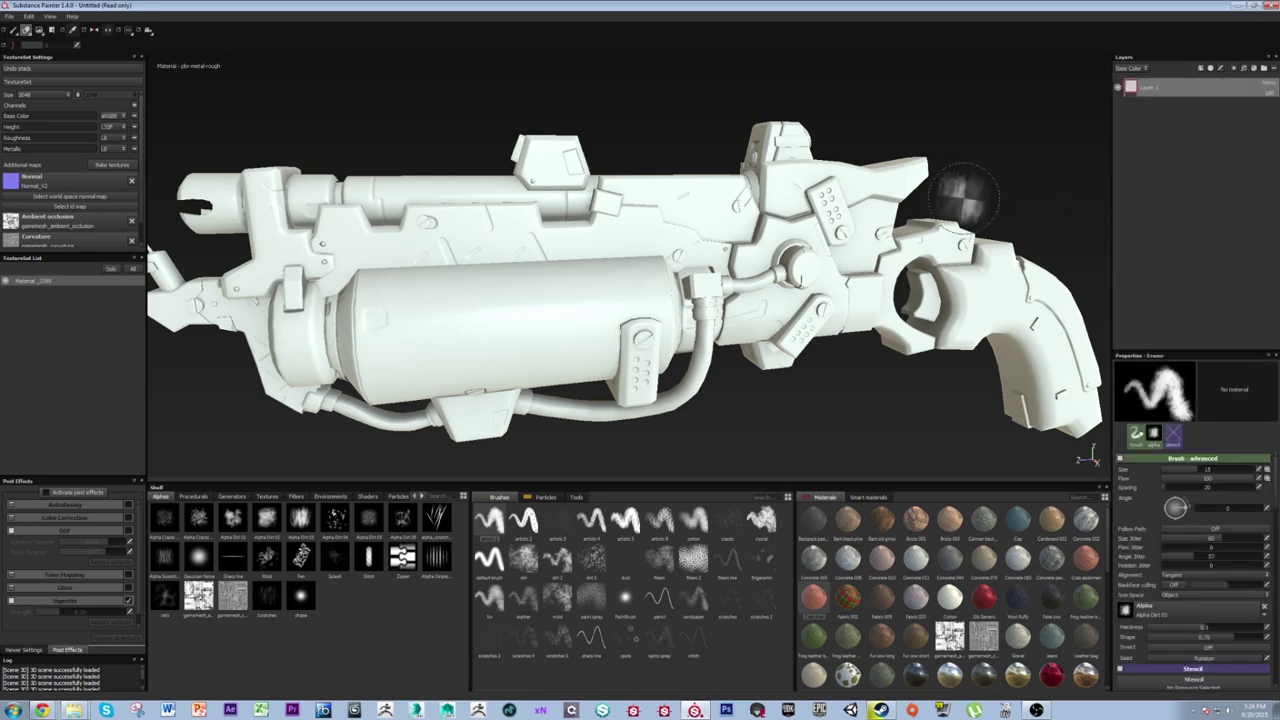
# Look at the channels offered for the layer stack and keep Base Color.
pyautogui.keyDown('alt'); pyautogui.moveTo(870, 140); pyautogui.dragTo(843, 189); pyautogui.keyUp('alt')
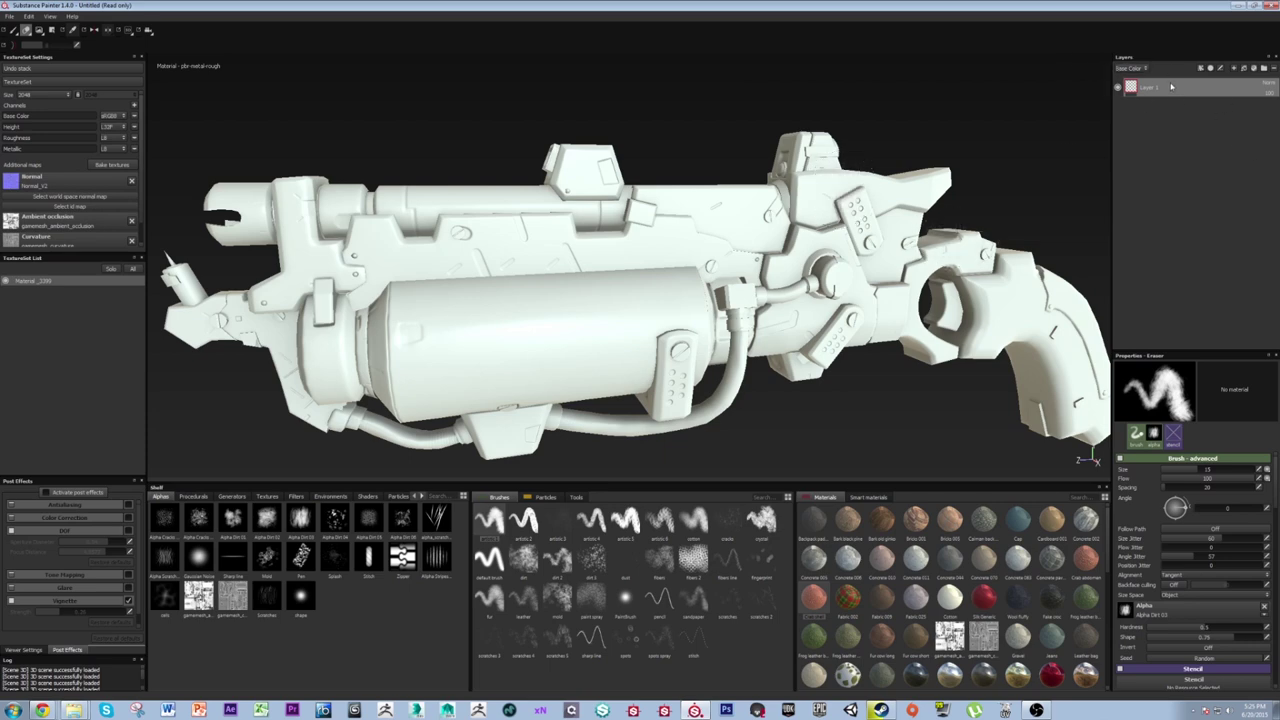
pyautogui.click(1134, 68)
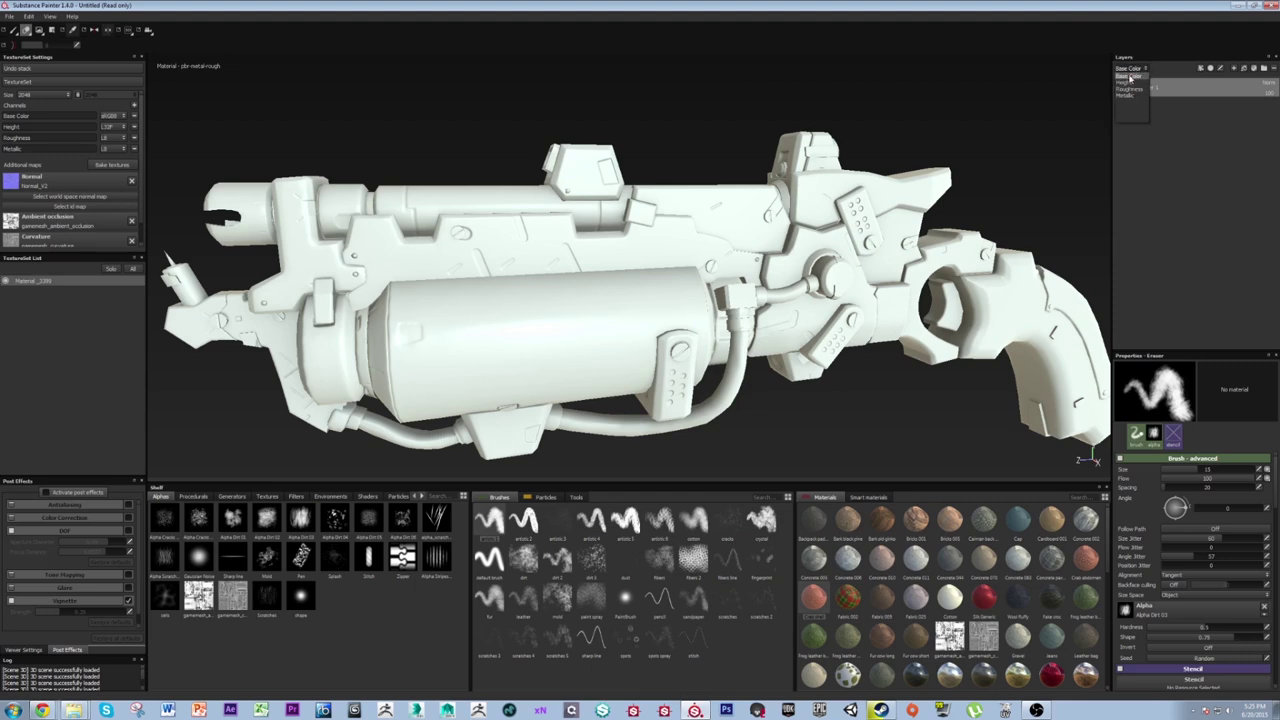
pyautogui.press('Up')
pyautogui.click(1143, 69)
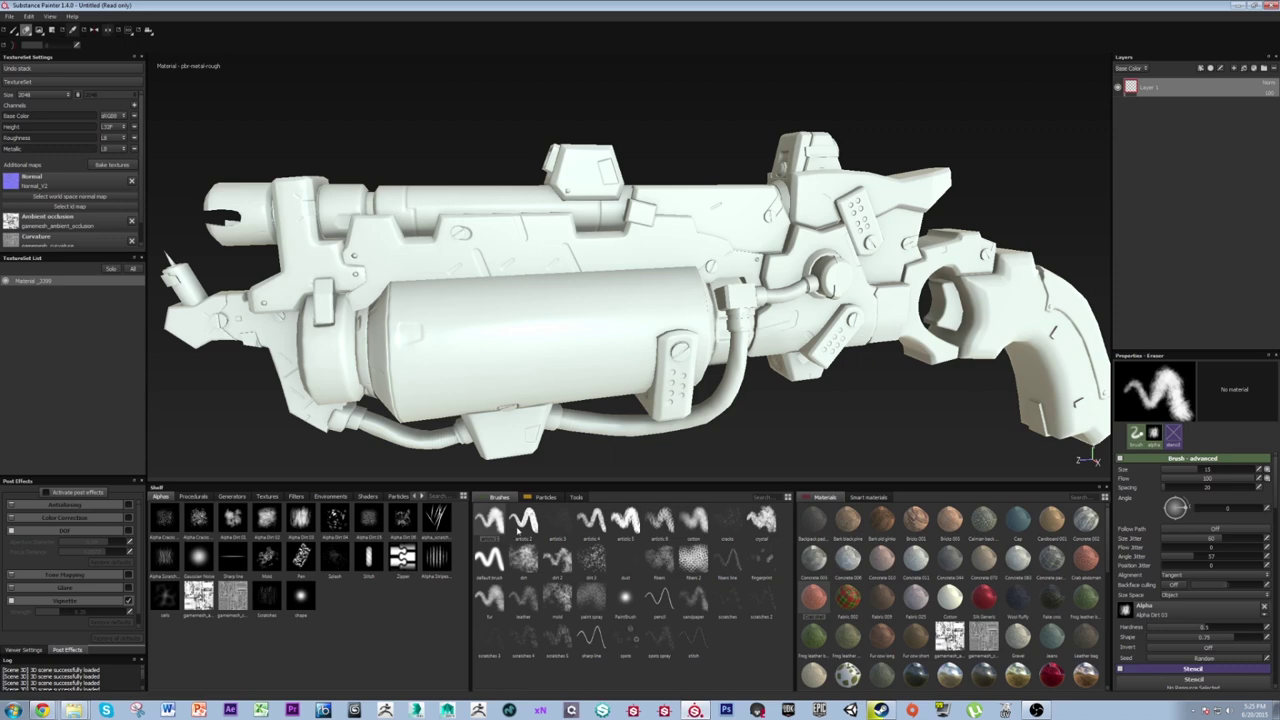
# Switch from the eraser to the Paint tool with the default brush and the plaid Fabric 002 material.
pyautogui.click(490, 561)
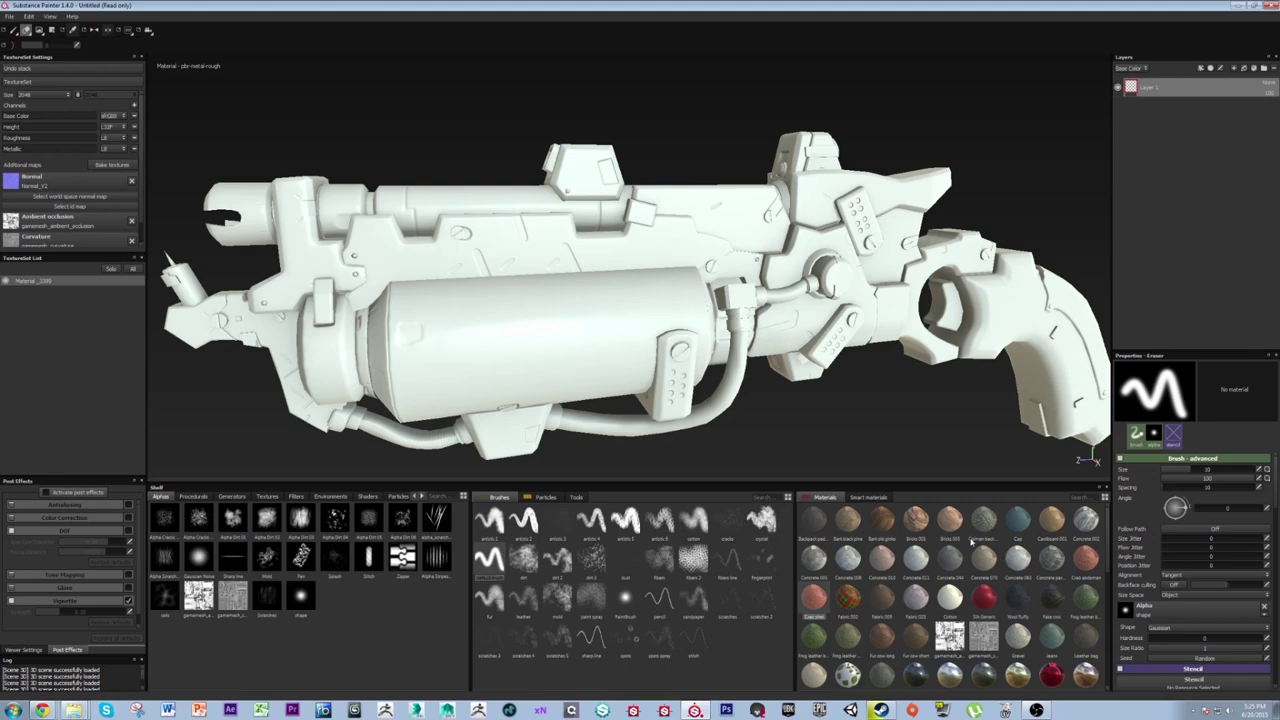
pyautogui.click(853, 524)
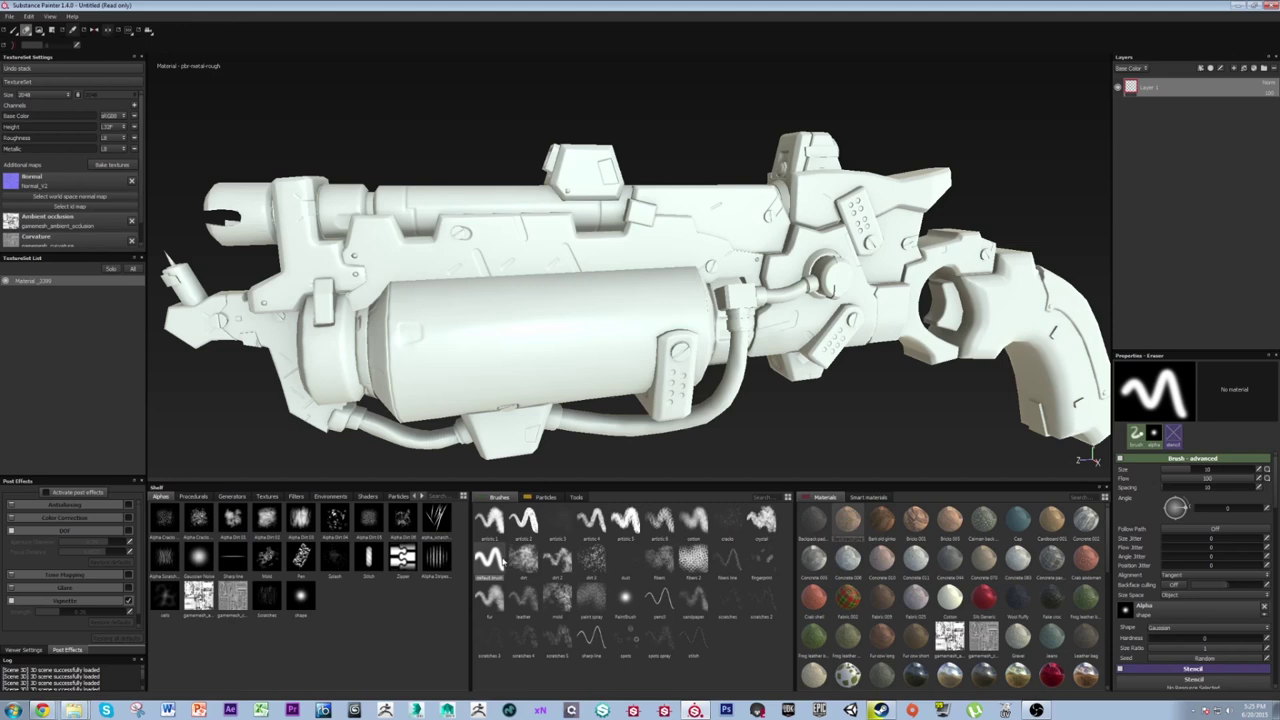
pyautogui.click(856, 522)
pyautogui.click(882, 521)
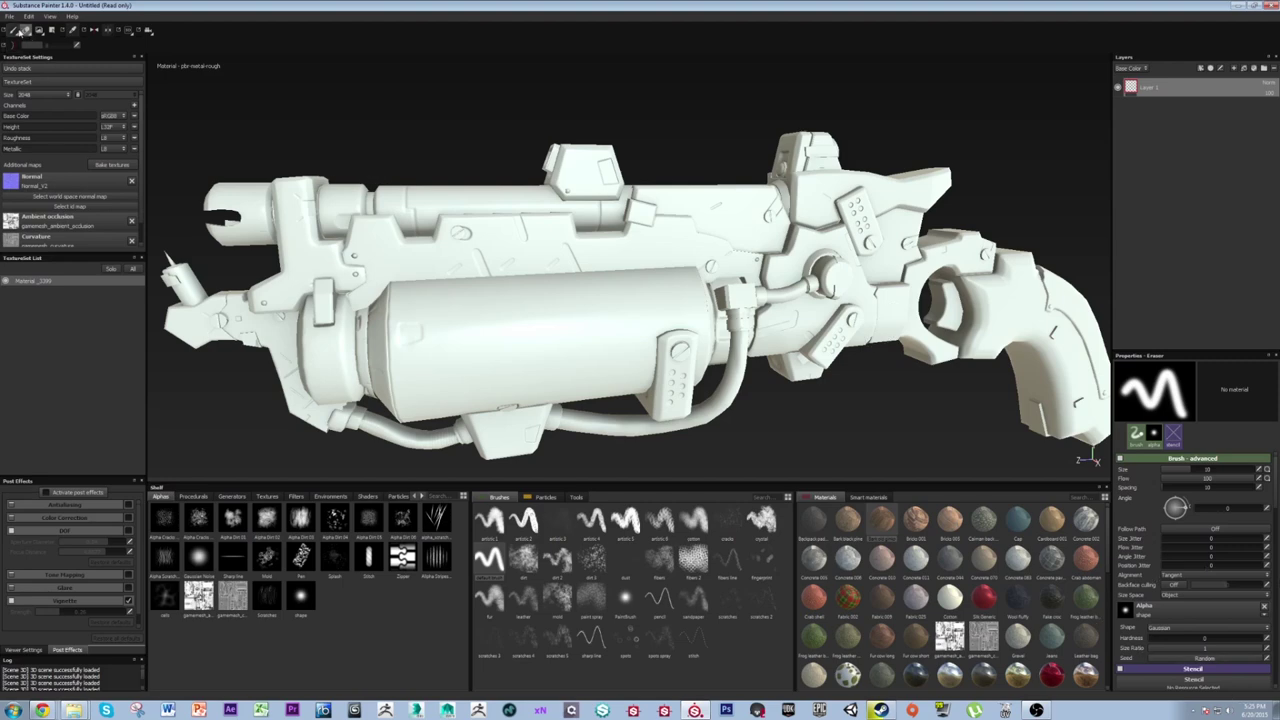
pyautogui.click(13, 30)
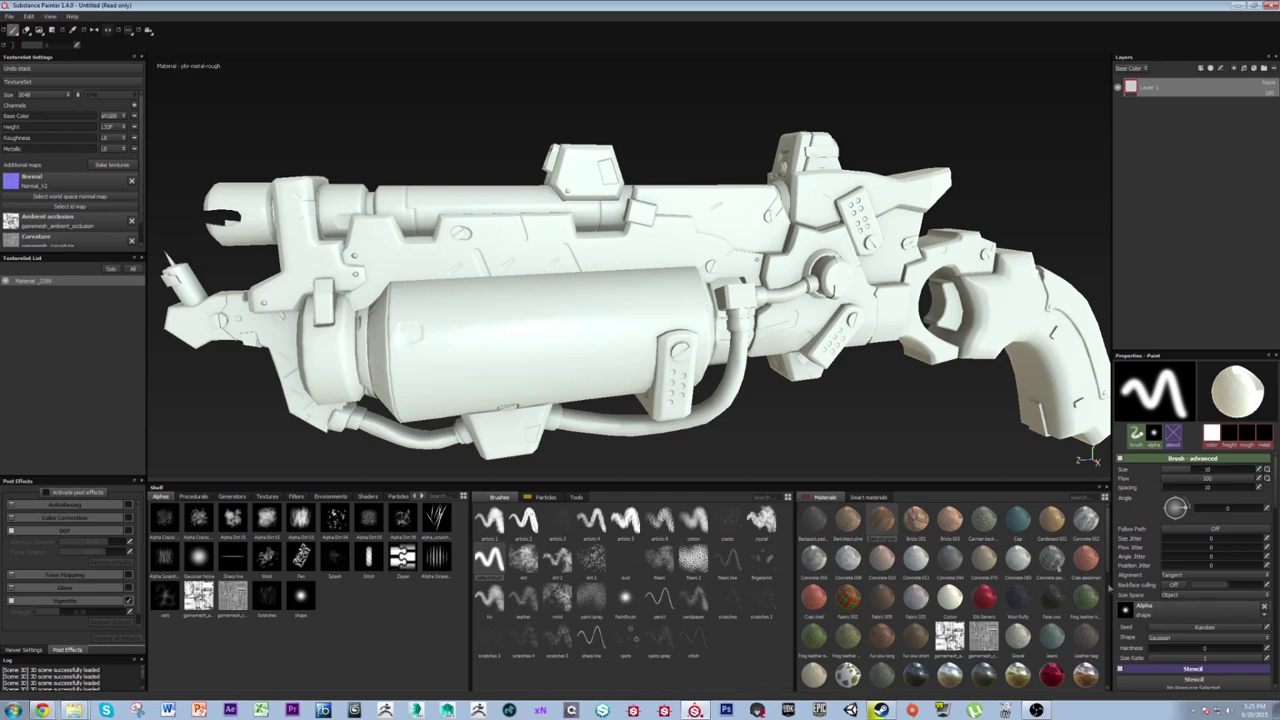
pyautogui.click(492, 562)
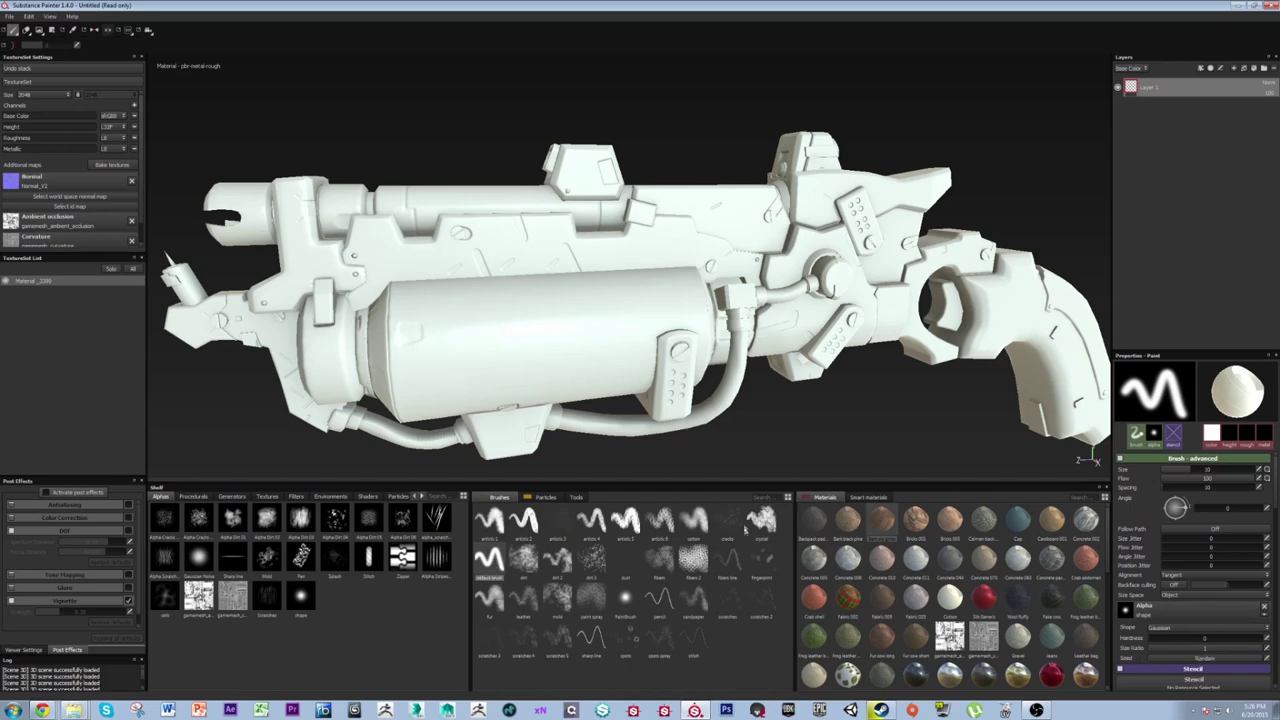
pyautogui.click(882, 518)
pyautogui.click(848, 599)
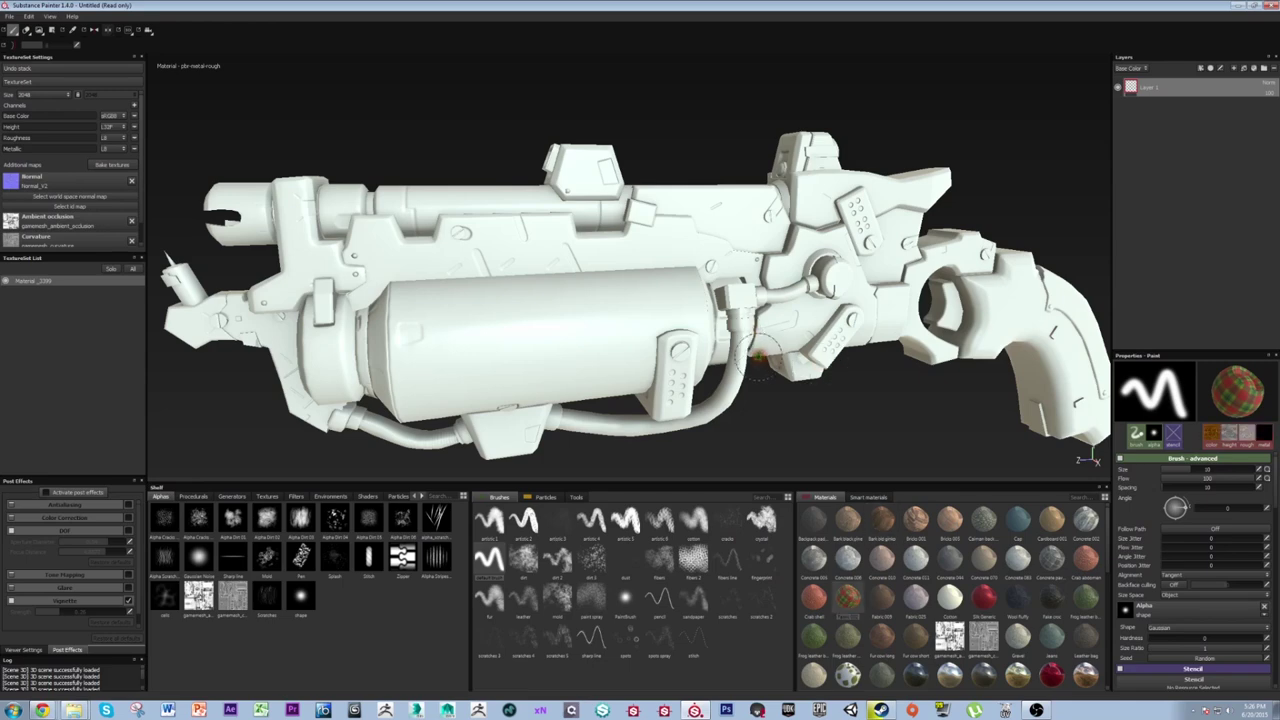
# Enlarge the brush to about 20 and paint a plaid patch across the gun's large cylinder.
pyautogui.keyDown('alt'); pyautogui.moveTo(716, 316); pyautogui.dragTo(677, 303); pyautogui.keyUp('alt')
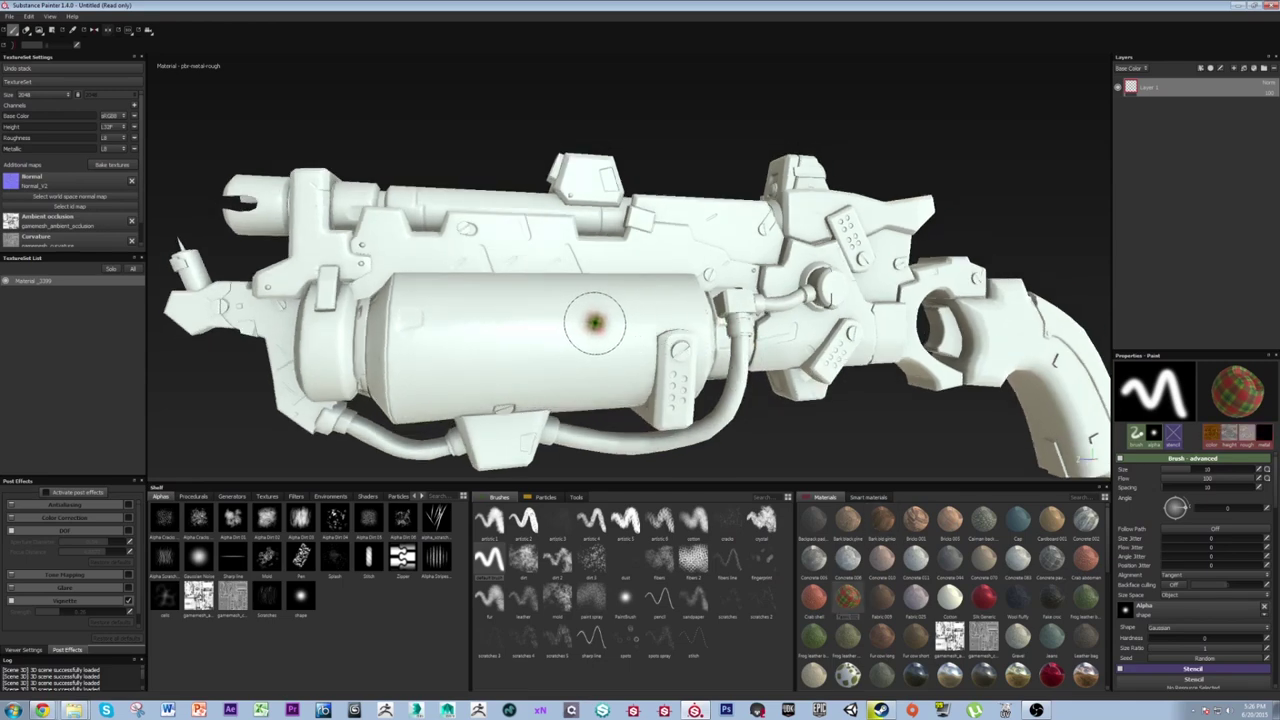
pyautogui.keyDown('ctrl'); pyautogui.moveTo(596, 323); pyautogui.dragTo(662, 325, button='right'); pyautogui.keyUp('ctrl')
pyautogui.moveTo(594, 337)
pyautogui.mouseDown()
pyautogui.moveTo(543, 323)
pyautogui.moveTo(530, 290)
pyautogui.mouseUp()
pyautogui.keyDown('alt'); pyautogui.moveTo(600, 318); pyautogui.dragTo(614, 264, button='middle'); pyautogui.keyUp('alt')
pyautogui.moveTo(614, 263)
pyautogui.keyDown('alt'); pyautogui.mouseDown()
pyautogui.moveTo(757, 294)
pyautogui.moveTo(586, 270)
pyautogui.moveTo(680, 262)
pyautogui.moveTo(540, 300)
pyautogui.moveTo(700, 250)
pyautogui.moveTo(560, 310)
pyautogui.mouseUp(); pyautogui.keyUp('alt')
pyautogui.hotkey('ctrl', 'z')
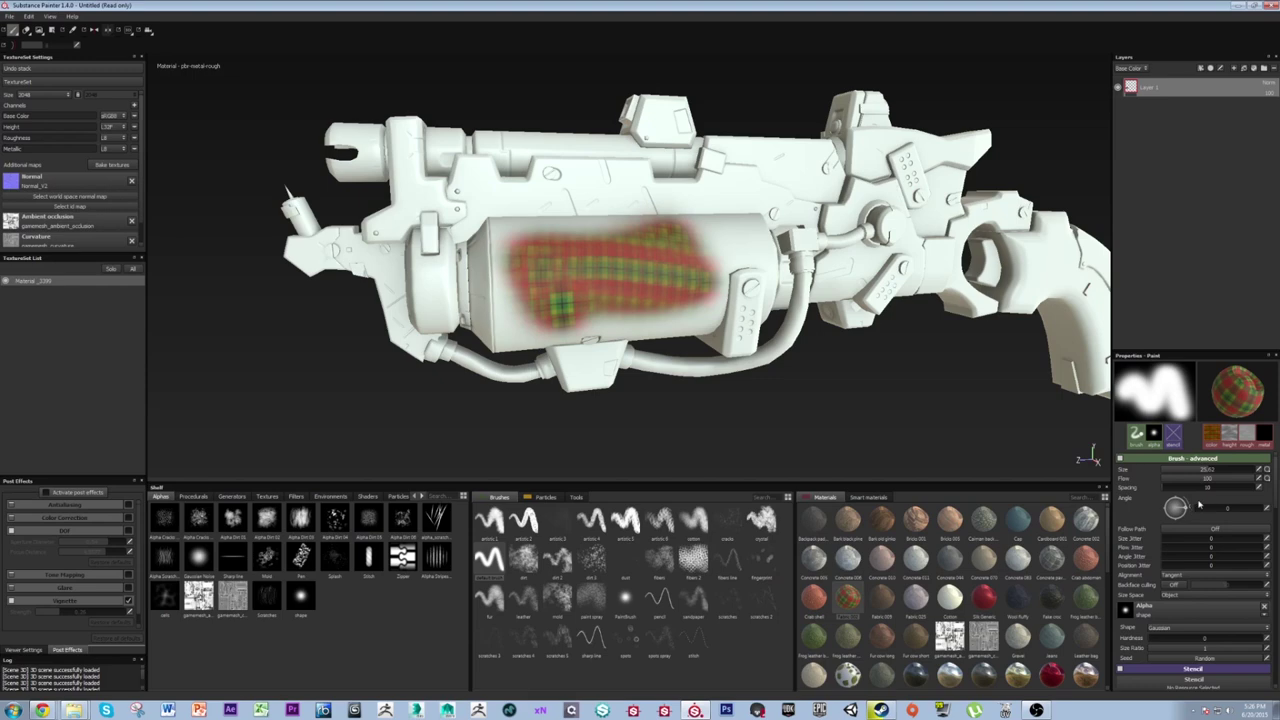
# Try a thin stroke above the cylinder with the brush size reduced to 2.36 and undo it.
pyautogui.moveTo(1213, 470); pyautogui.dragTo(1188, 474)
pyautogui.moveTo(605, 188)
pyautogui.mouseDown()
pyautogui.moveTo(550, 194)
pyautogui.moveTo(568, 192)
pyautogui.mouseUp()
pyautogui.hotkey('ctrl', 'z')
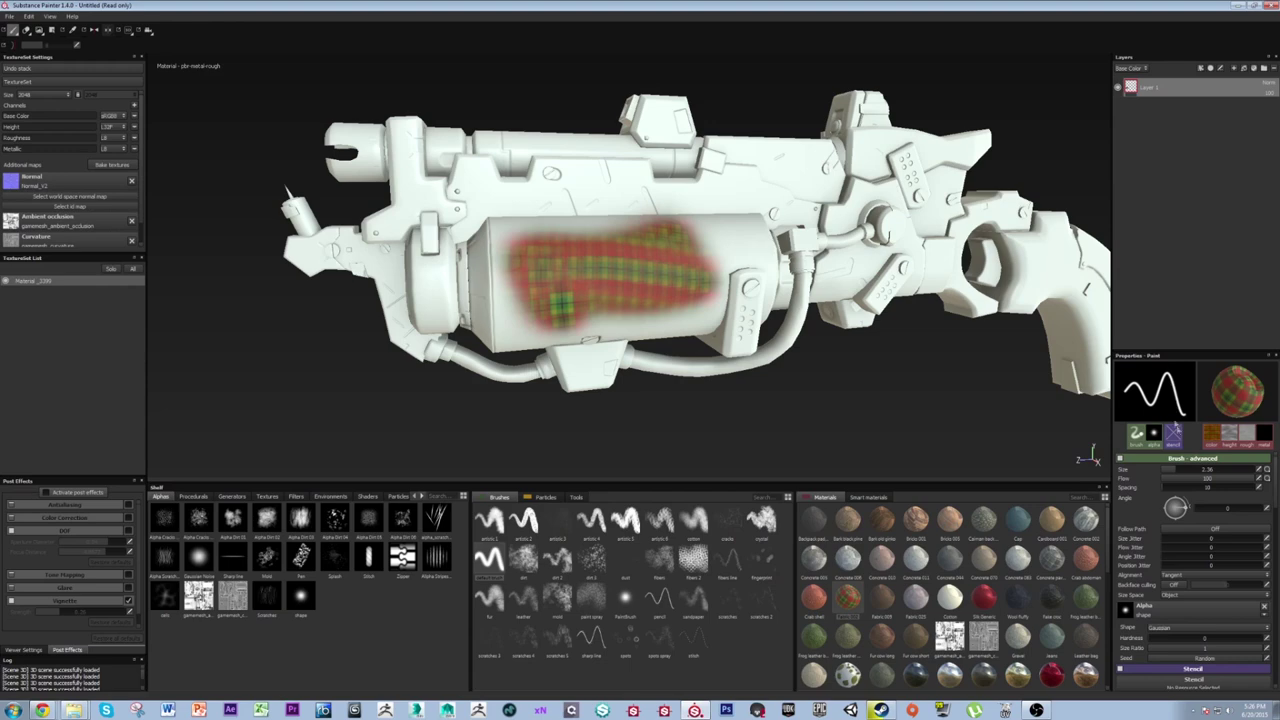
# Enlarge the brush again and set its size to exactly 15.
pyautogui.moveTo(1183, 473); pyautogui.dragTo(1205, 469)
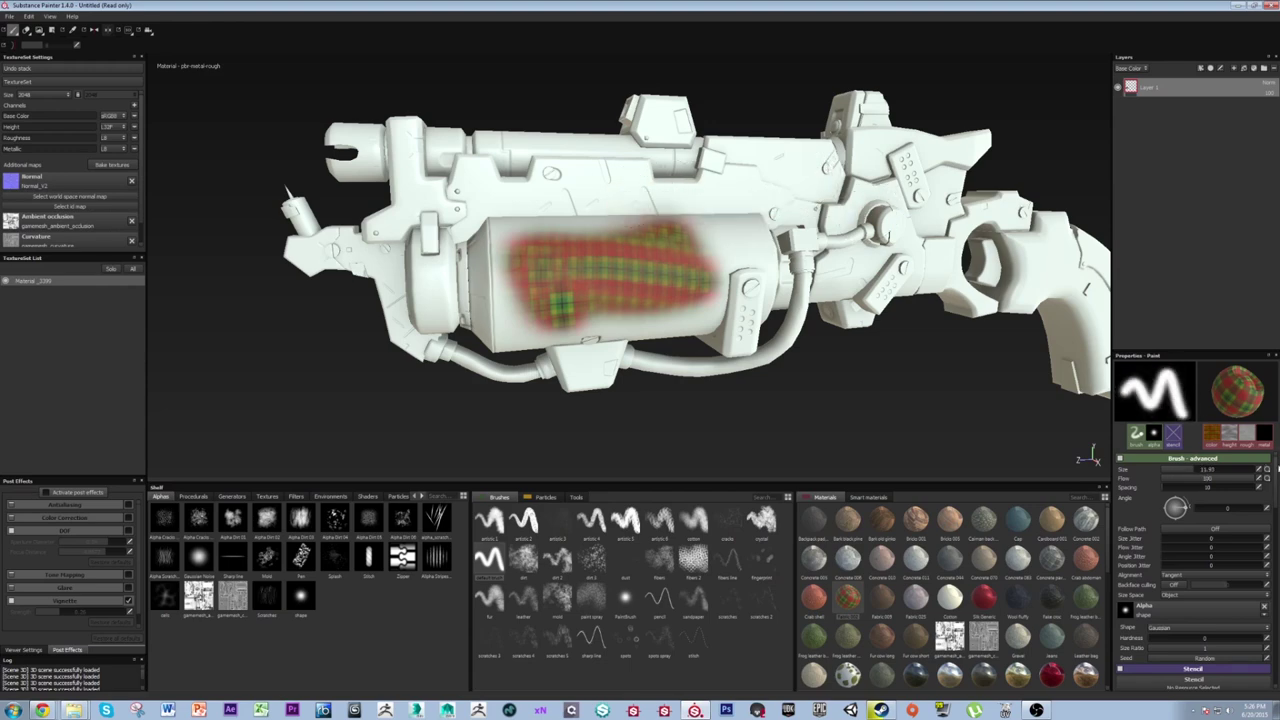
pyautogui.click(1260, 470)
pyautogui.write('15')
pyautogui.press('Return')
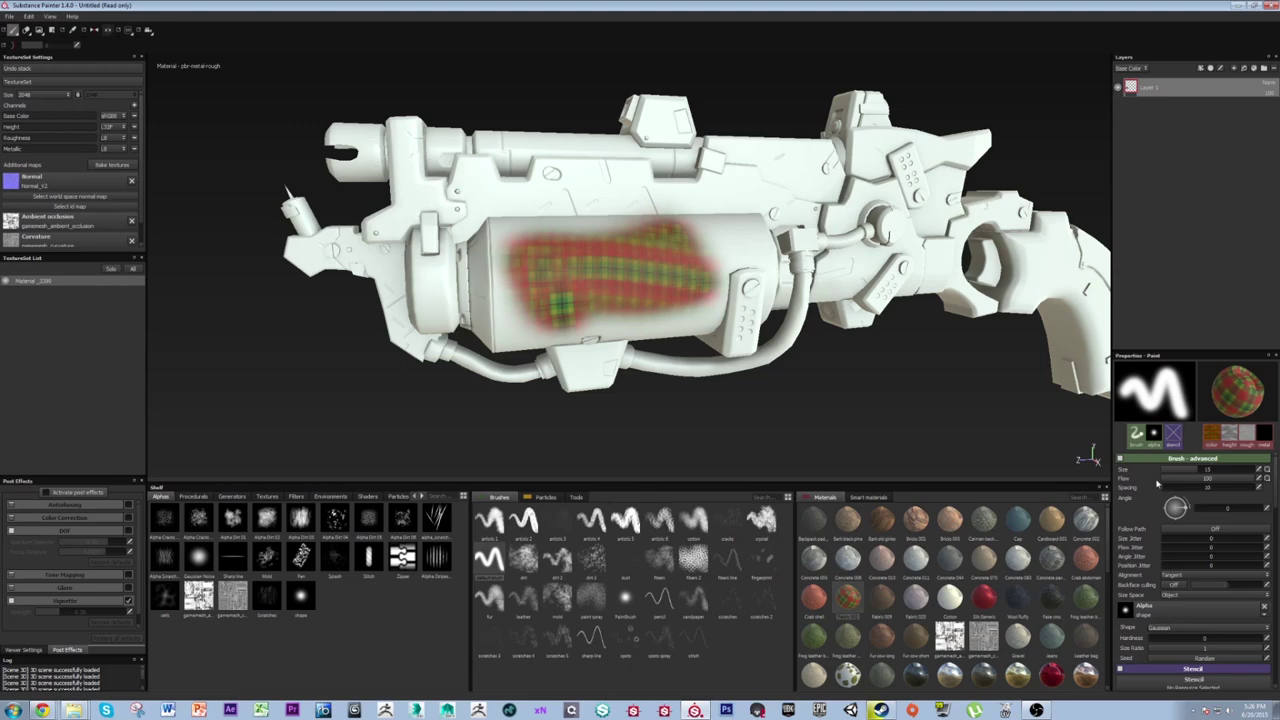
# Raise the brush size slightly above 15 and choose pen pressure as its size control.
pyautogui.moveTo(1200, 469)
pyautogui.mouseDown()
pyautogui.moveTo(1239, 469)
pyautogui.moveTo(1205, 476)
pyautogui.mouseUp()
pyautogui.click(1259, 470)
pyautogui.click(1267, 469)
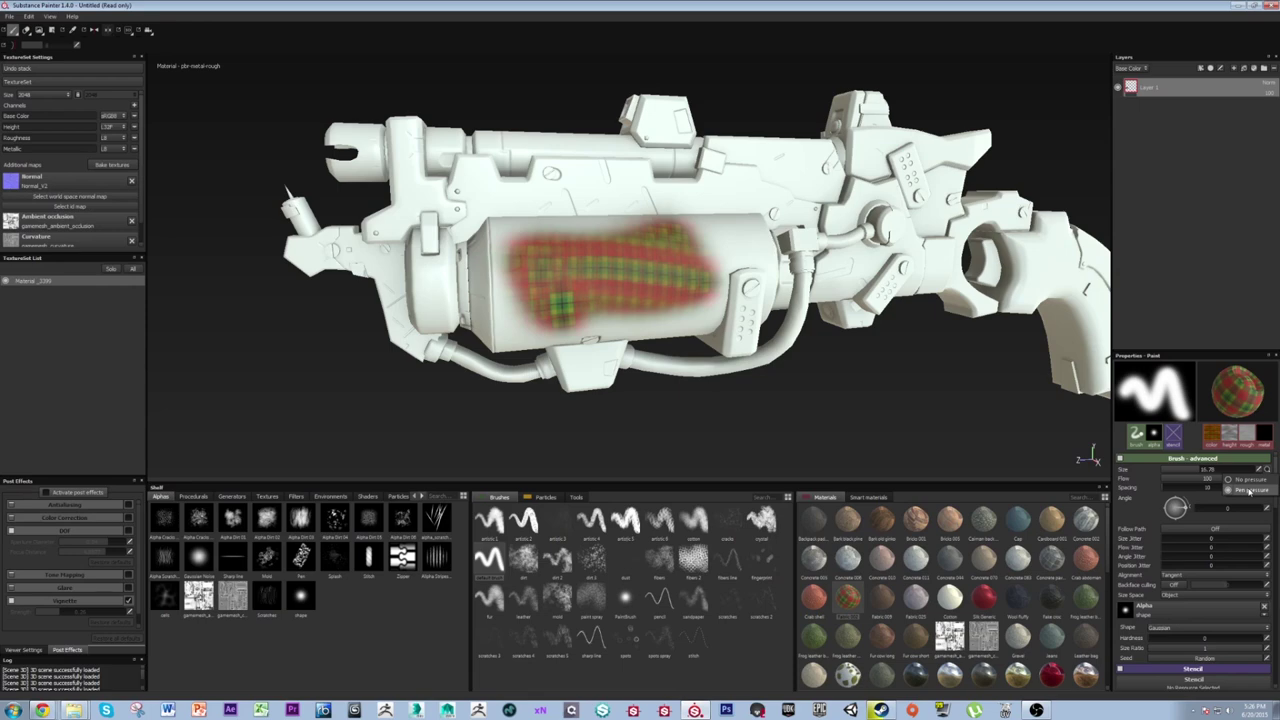
pyautogui.click(1248, 490)
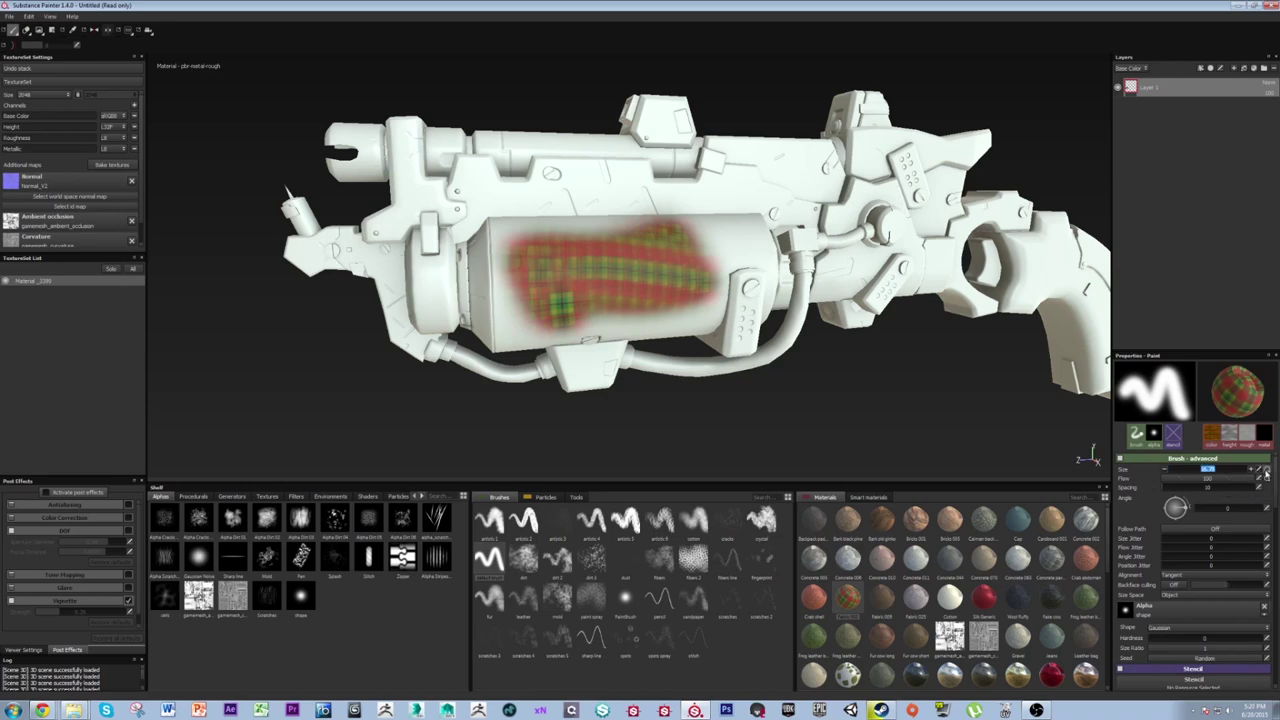
pyautogui.click(1266, 472)
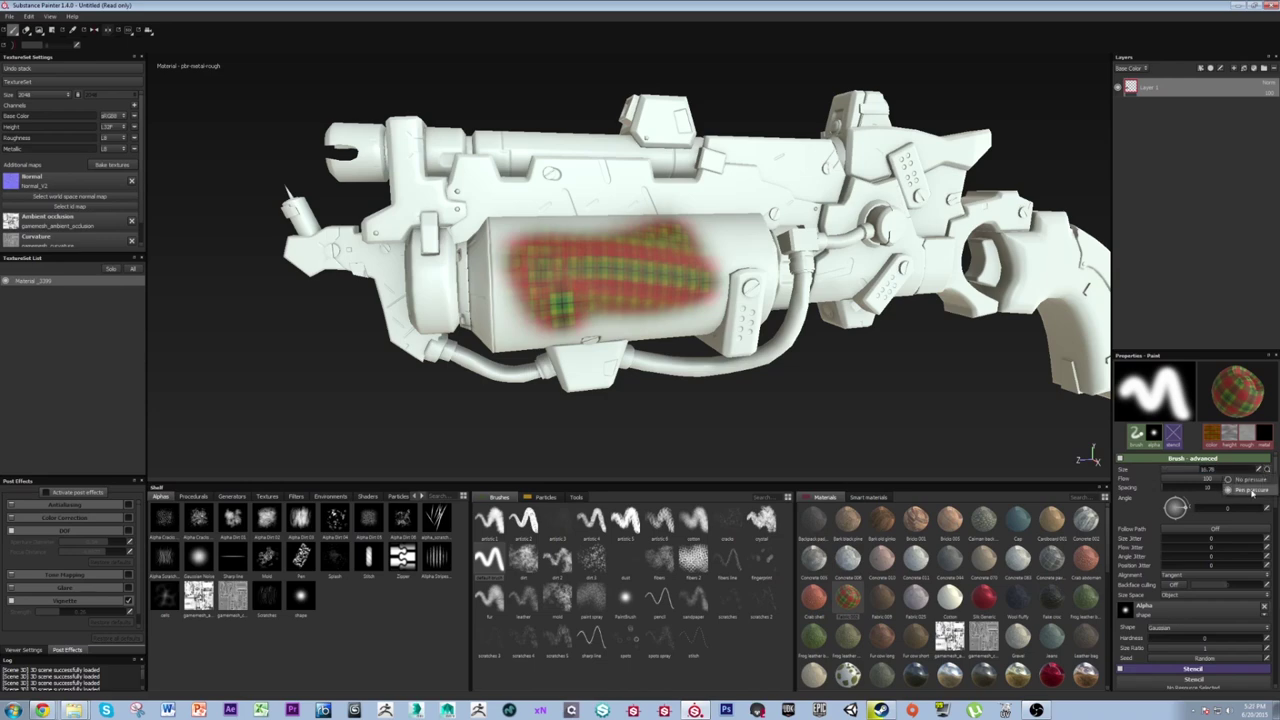
# Adjust the brush's size and spacing.
pyautogui.click(1180, 479)
pyautogui.moveTo(1190, 470)
pyautogui.mouseDown()
pyautogui.moveTo(1258, 480)
pyautogui.moveTo(1194, 471)
pyautogui.moveTo(1177, 516)
pyautogui.moveTo(1179, 492)
pyautogui.mouseUp()
pyautogui.click(1185, 488)
pyautogui.scroll(-2, 1165, 487)
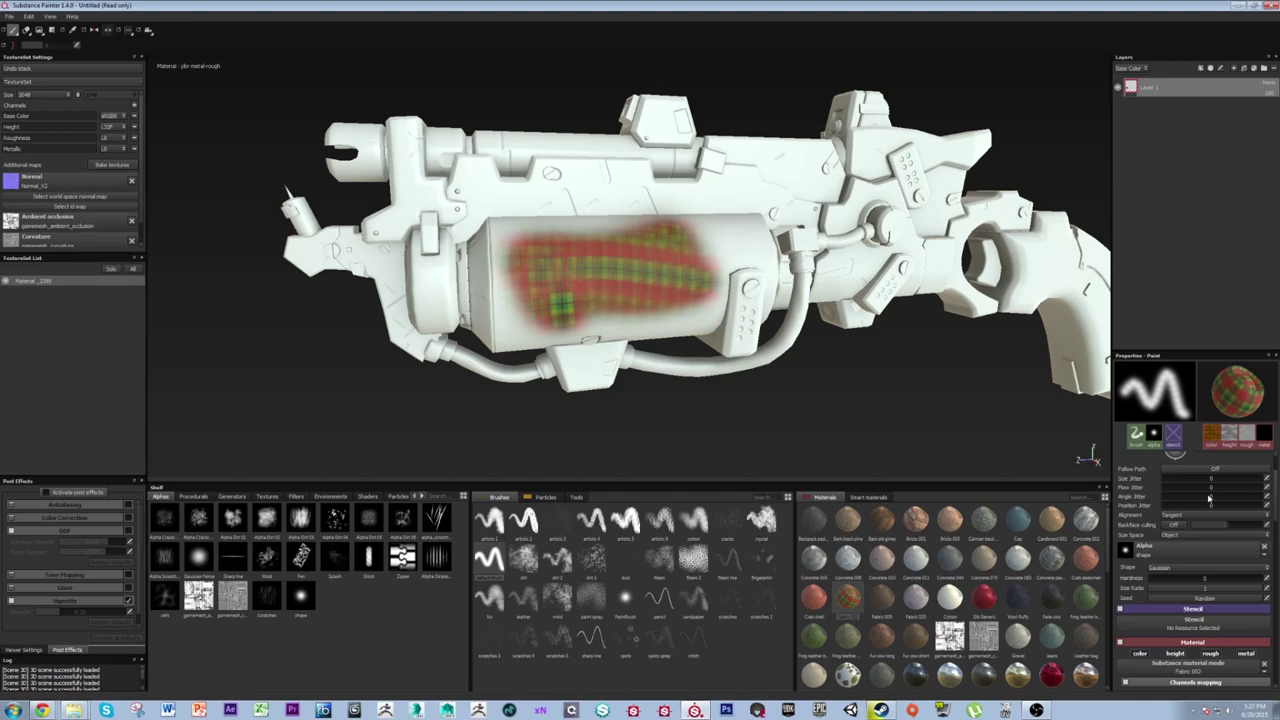
# Check the brush alignment options, keep Tangent and increase the position jitter to scatter the stroke.
pyautogui.scroll(-1, 1187, 508)
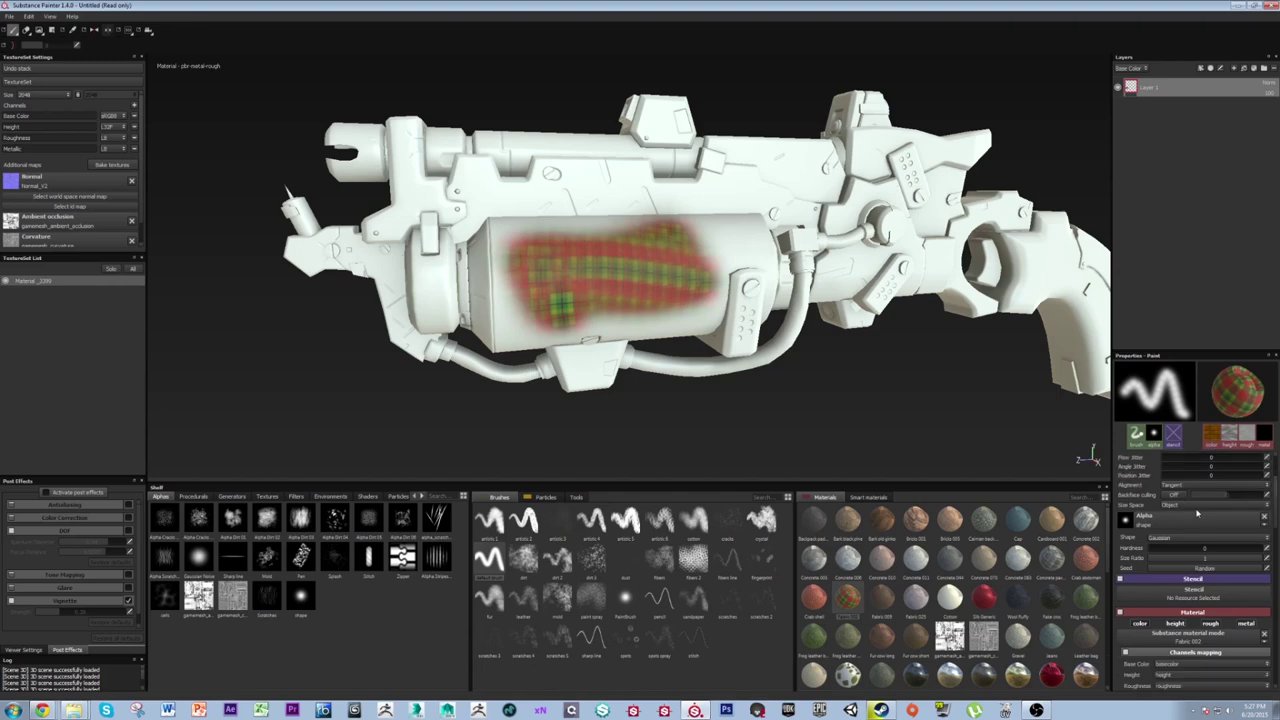
pyautogui.click(1188, 486)
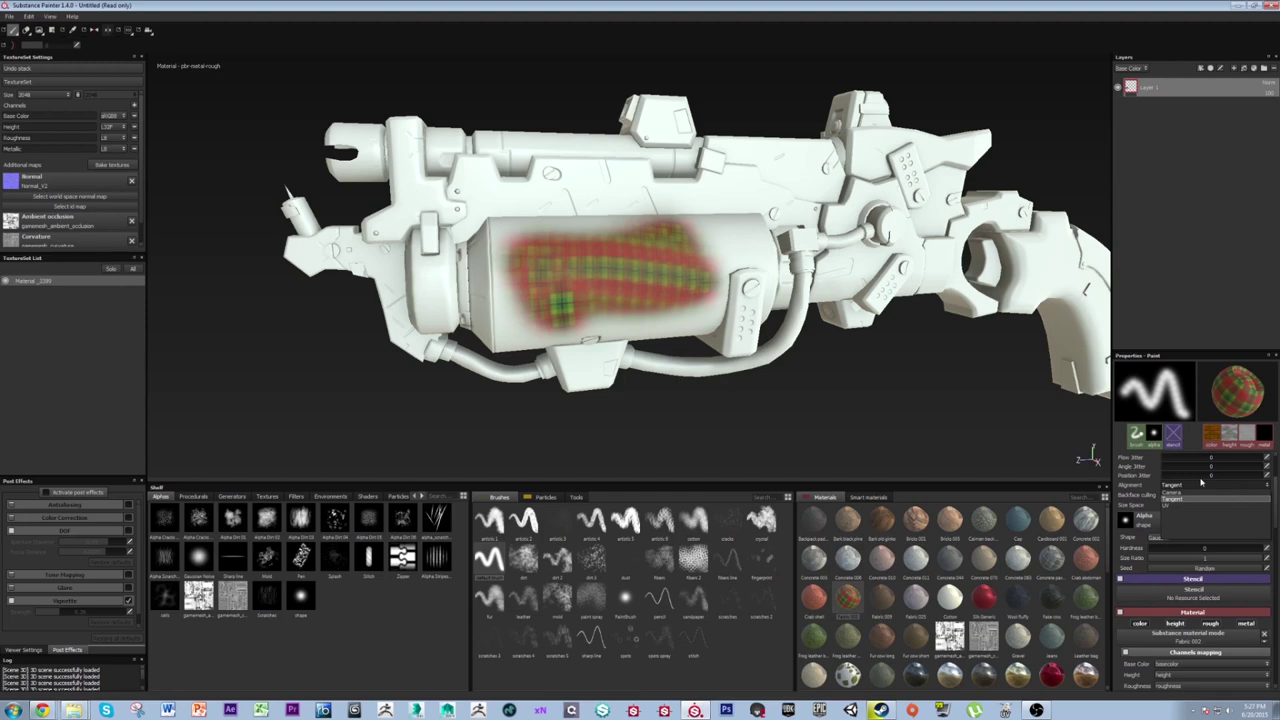
pyautogui.click(1201, 479)
pyautogui.scroll(-1, 1180, 482)
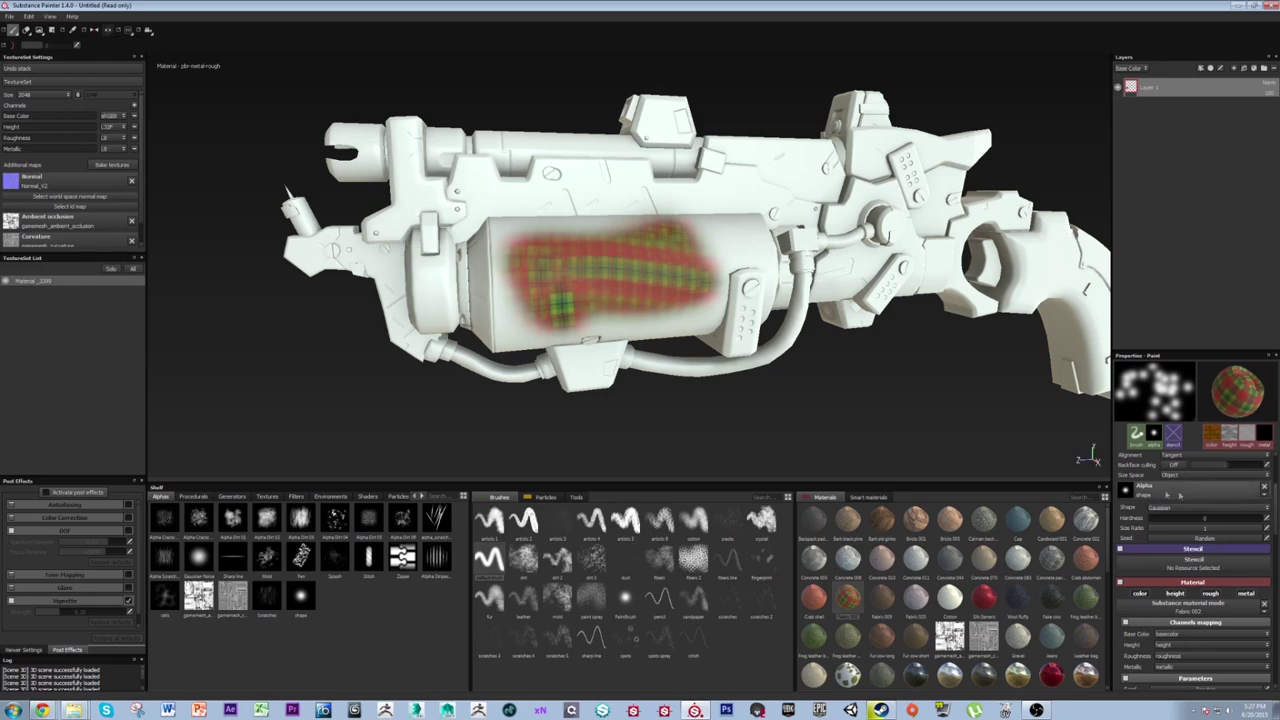
# Look through the alphas available for the brush and keep the Gaussian shape.
pyautogui.click(1201, 494)
pyautogui.click(1147, 486)
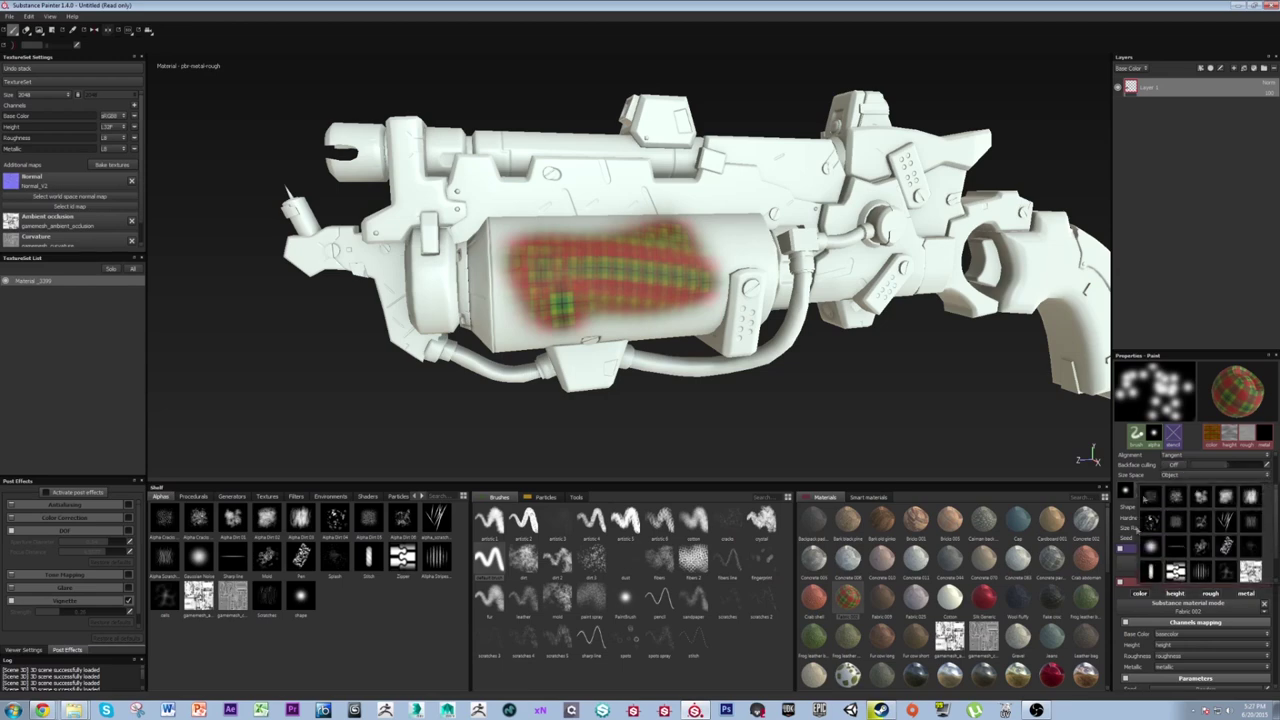
pyautogui.click(1134, 495)
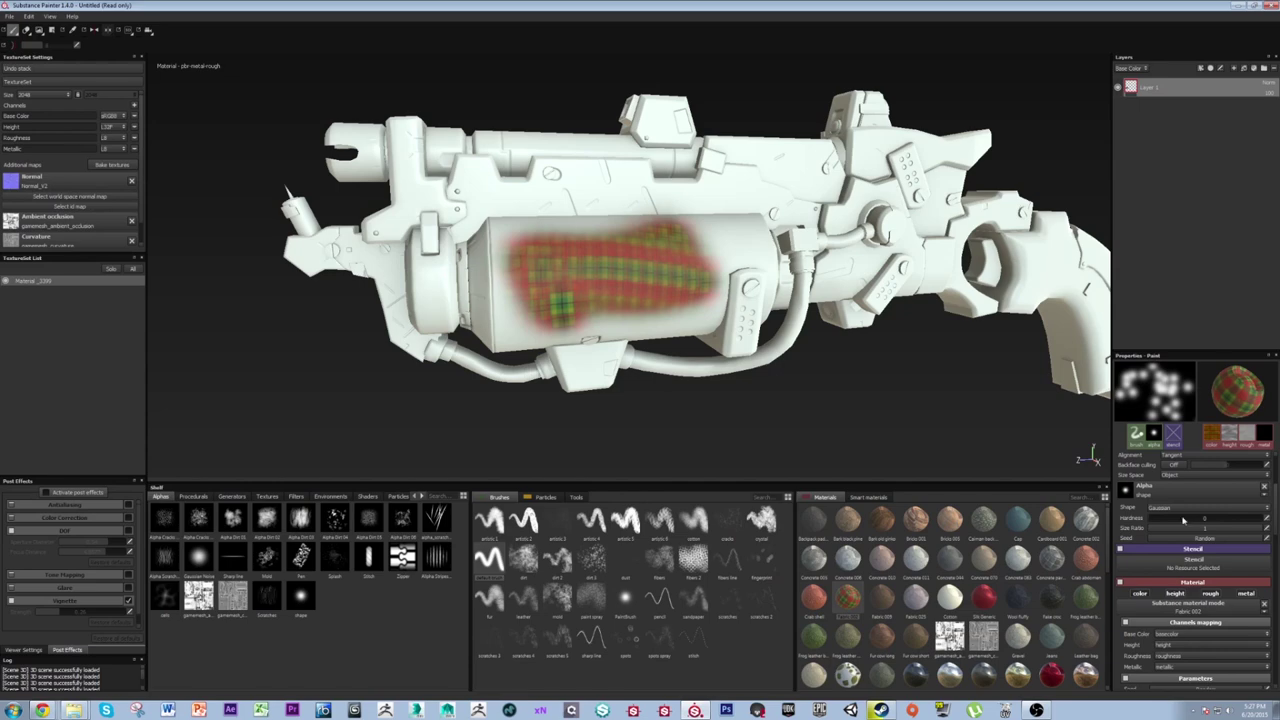
# Keep the Gaussian shape, raise the alpha's hardness to about 0.86 and paint a fabric test stroke along the gun's upper body.
pyautogui.click(1182, 508)
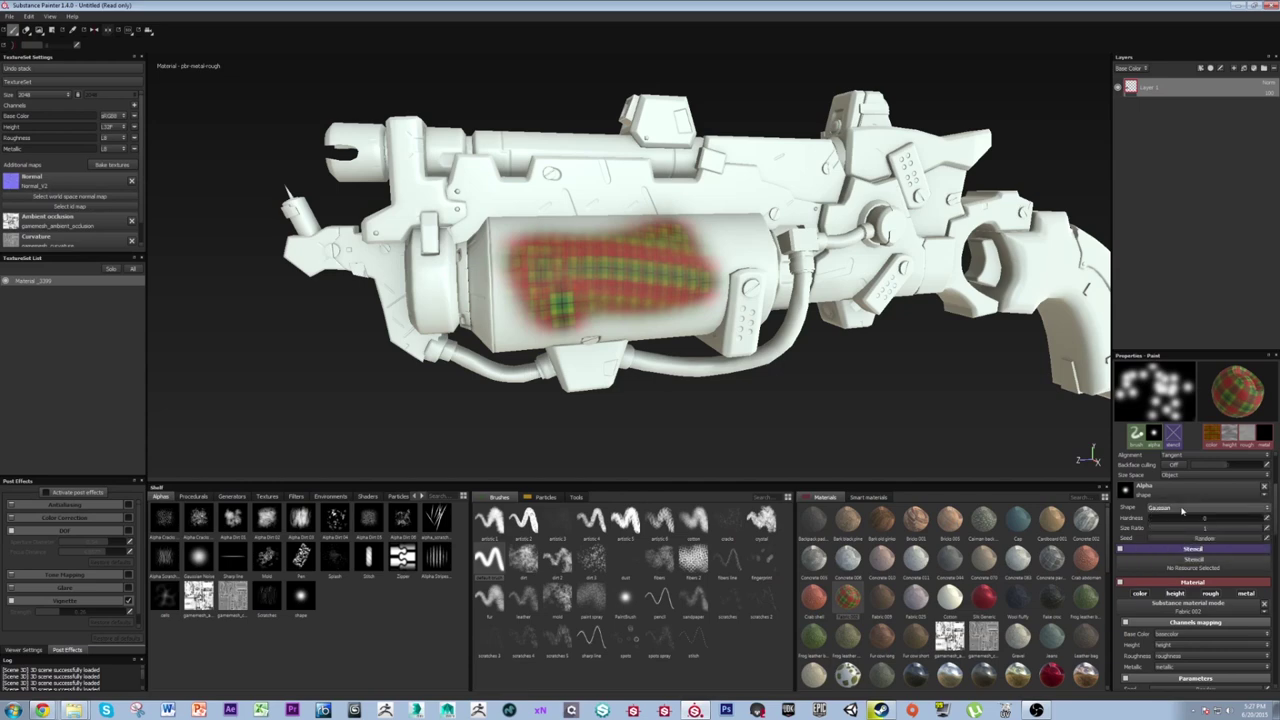
pyautogui.click(1175, 510)
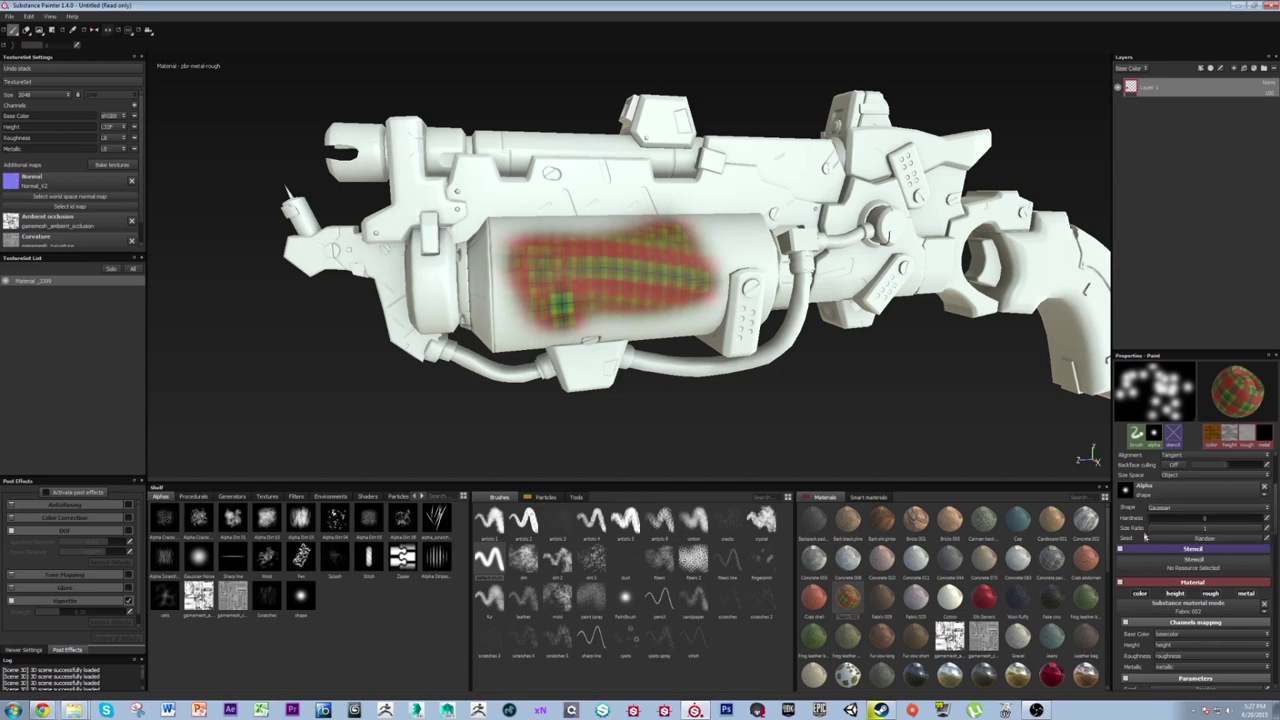
pyautogui.moveTo(1156, 519); pyautogui.dragTo(1249, 521)
pyautogui.moveTo(728, 180)
pyautogui.mouseDown()
pyautogui.moveTo(480, 208)
pyautogui.moveTo(518, 298)
pyautogui.mouseUp()
pyautogui.hotkey('ctrl', 'z')
pyautogui.moveTo(911, 201)
pyautogui.mouseDown()
pyautogui.moveTo(728, 186)
pyautogui.moveTo(578, 195)
pyautogui.mouseUp()
pyautogui.scroll(-3, 1180, 540)
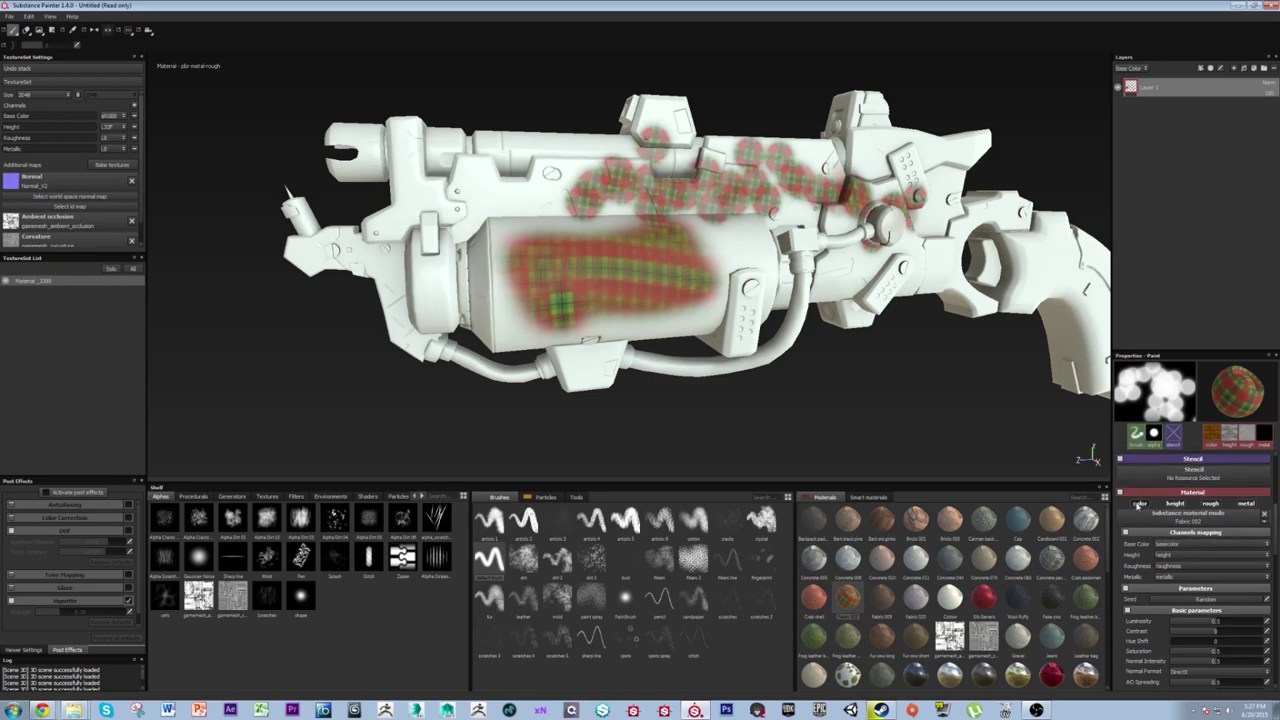
# Turn off the material's color channel, test it on the gun body and turn the channel back on.
pyautogui.click(1142, 504)
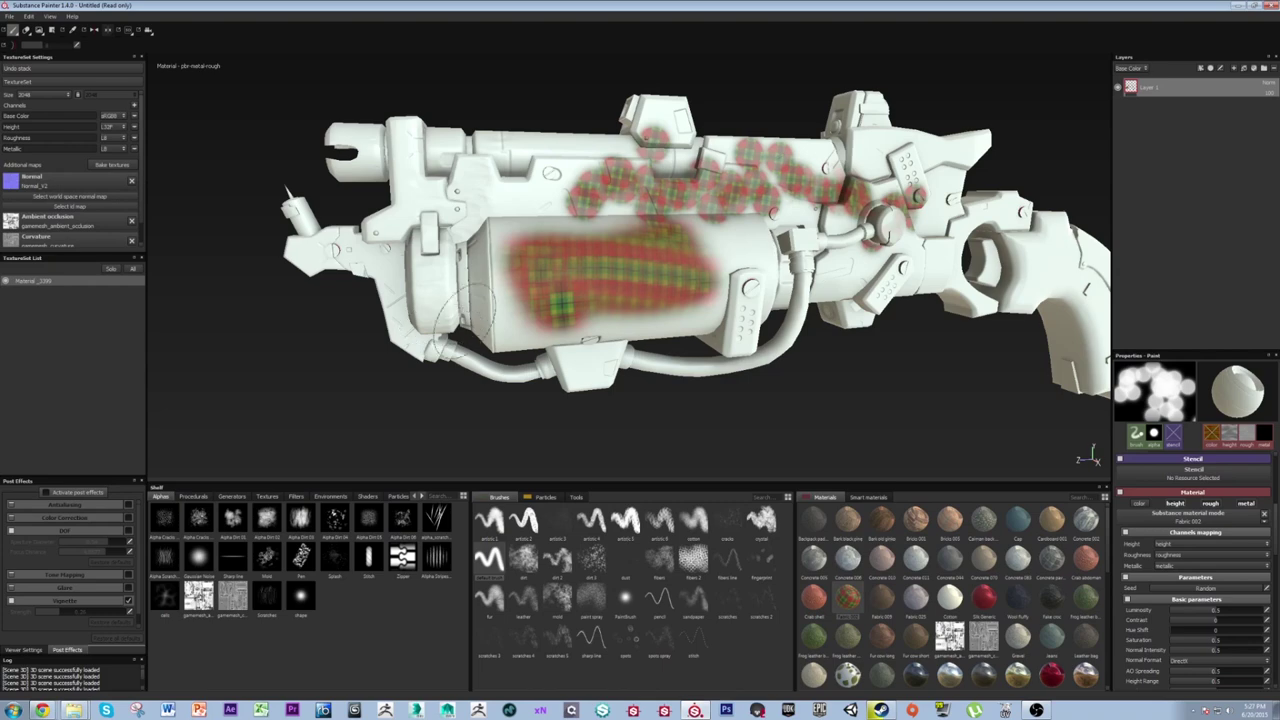
pyautogui.click(556, 186)
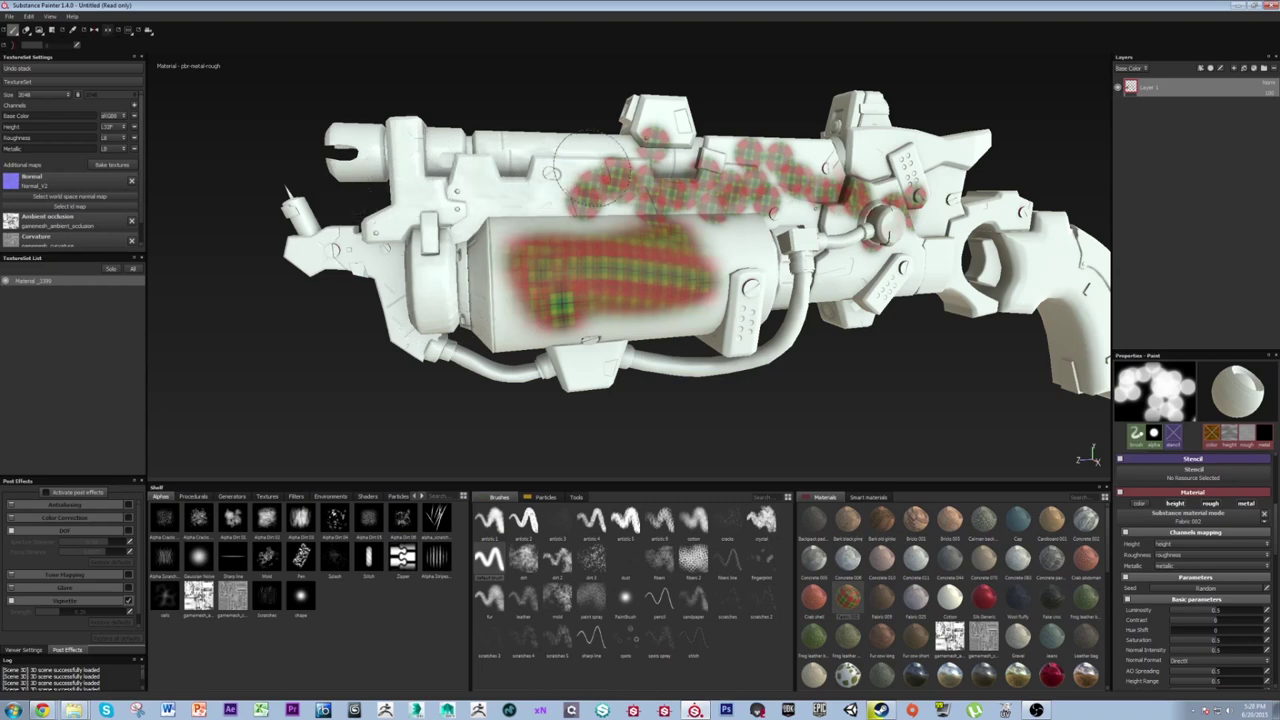
pyautogui.keyDown('alt'); pyautogui.moveTo(905, 268); pyautogui.dragTo(930, 288); pyautogui.keyUp('alt')
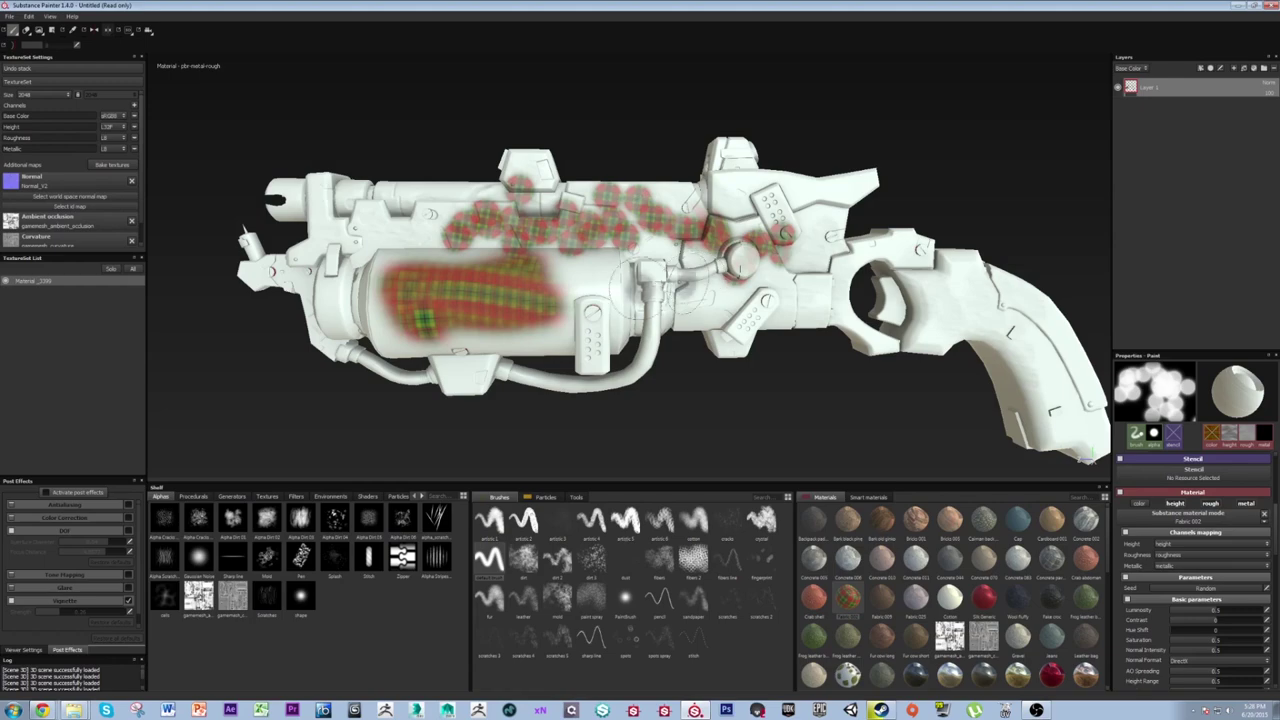
pyautogui.keyDown('alt'); pyautogui.moveTo(592, 303); pyautogui.dragTo(691, 263, button='middle'); pyautogui.keyUp('alt')
pyautogui.keyDown('alt'); pyautogui.moveTo(722, 258); pyautogui.dragTo(815, 263); pyautogui.keyUp('alt')
pyautogui.scroll(2, 815, 263)
pyautogui.click(1140, 504)
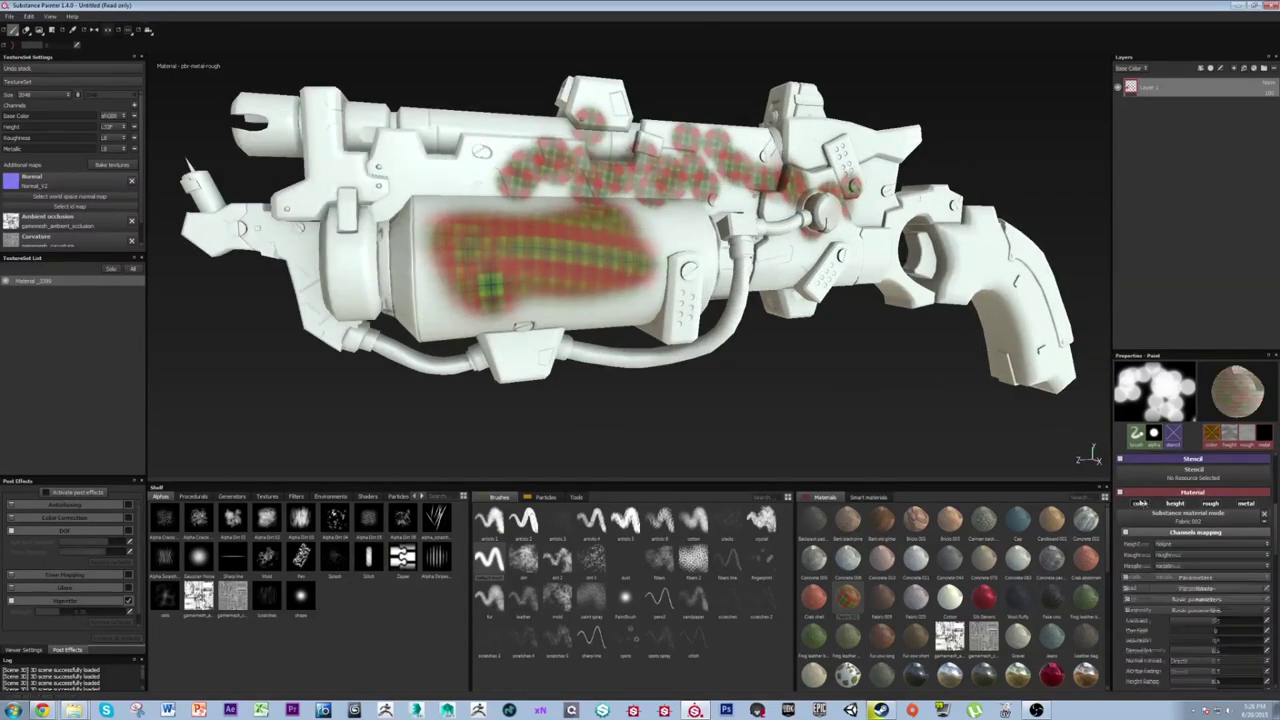
# Look through the plaid fabric material's channel mapping, basic parameters, advanced parameters and fabric colors.
pyautogui.scroll(-3, 1230, 605)
pyautogui.scroll(-3, 1216, 602)
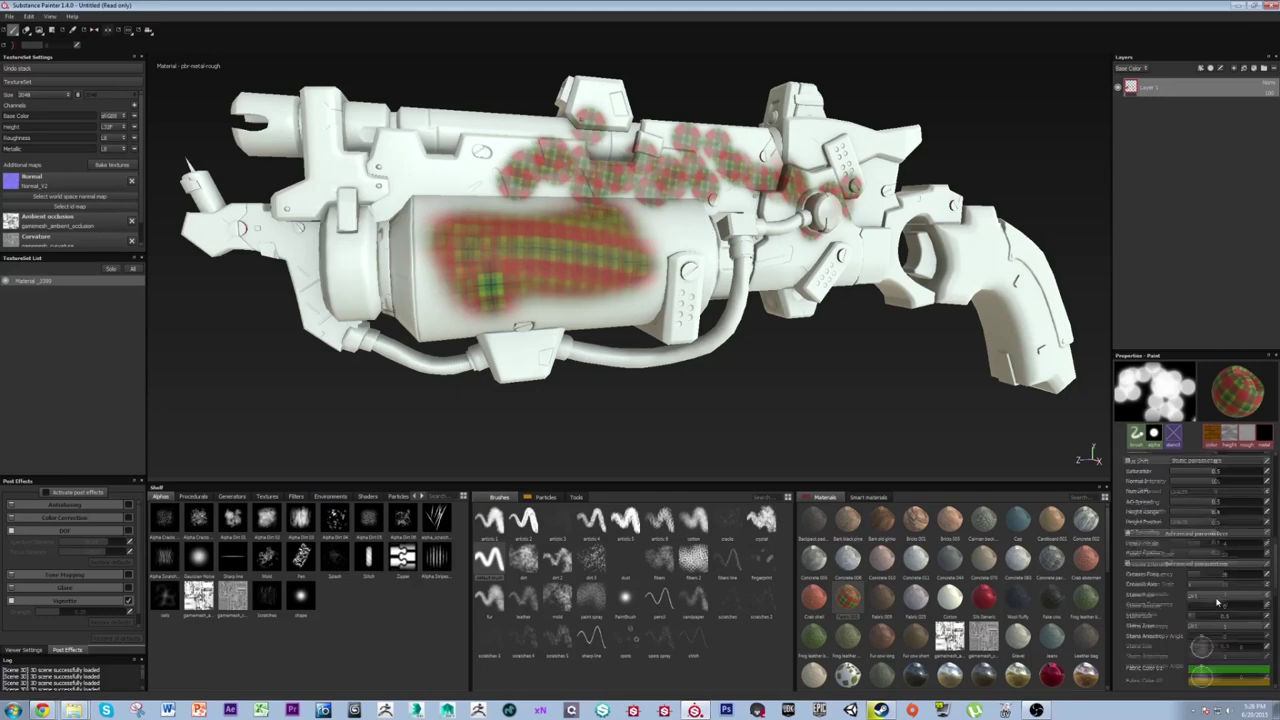
pyautogui.scroll(4, 1218, 596)
pyautogui.scroll(-1, 1200, 536)
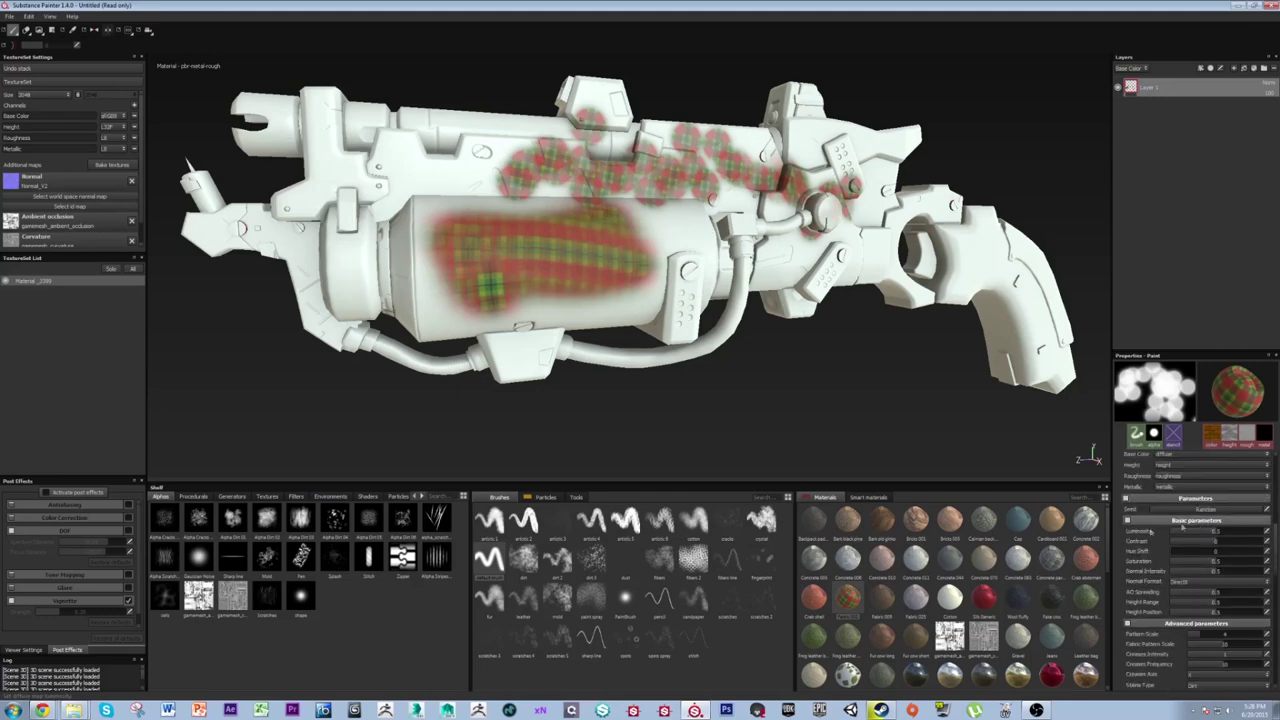
pyautogui.scroll(-1, 1238, 526)
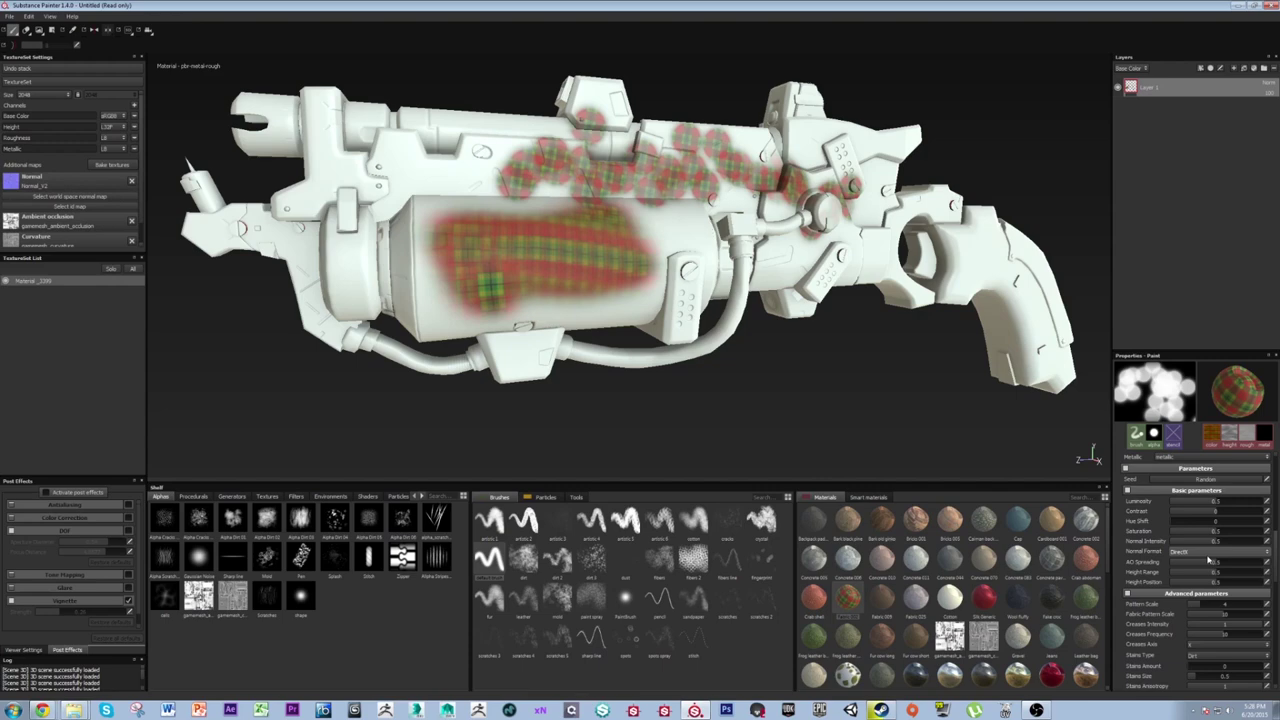
pyautogui.scroll(-4, 1207, 560)
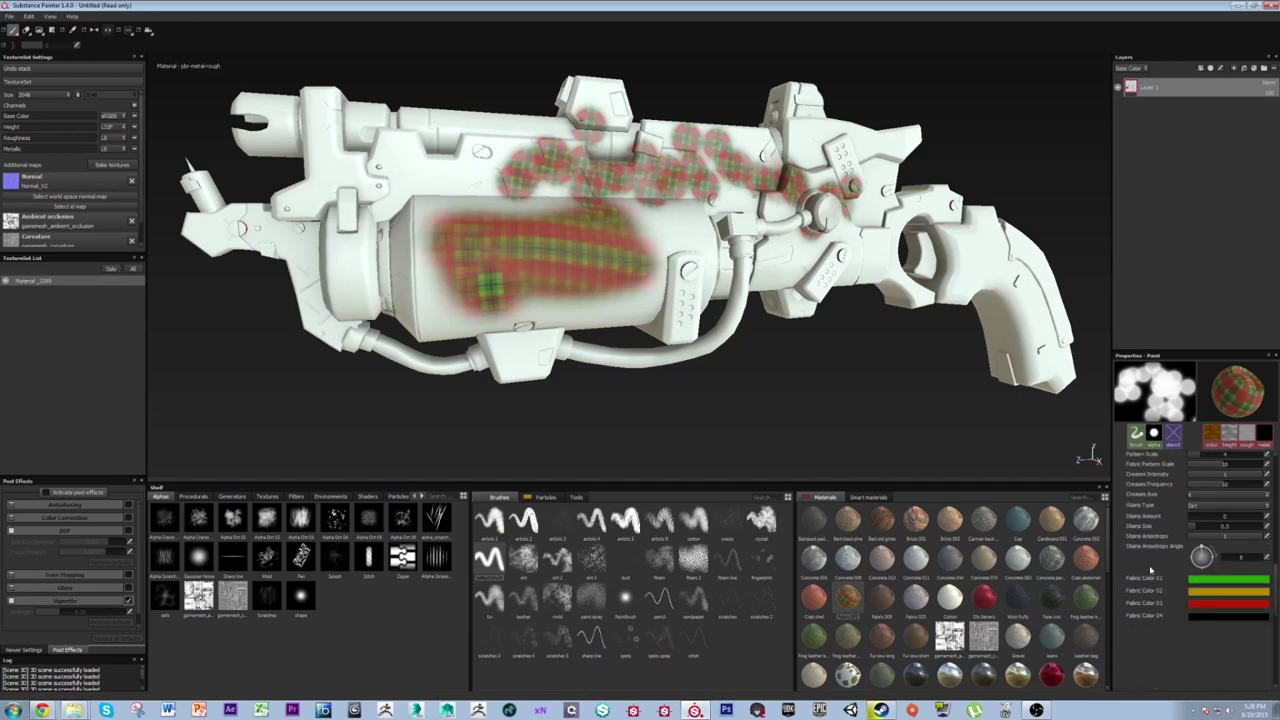
pyautogui.scroll(2, 1150, 570)
# Choose the Cap material and paint a test stroke on the upper part of the gun's grip.
pyautogui.click(1006, 530)
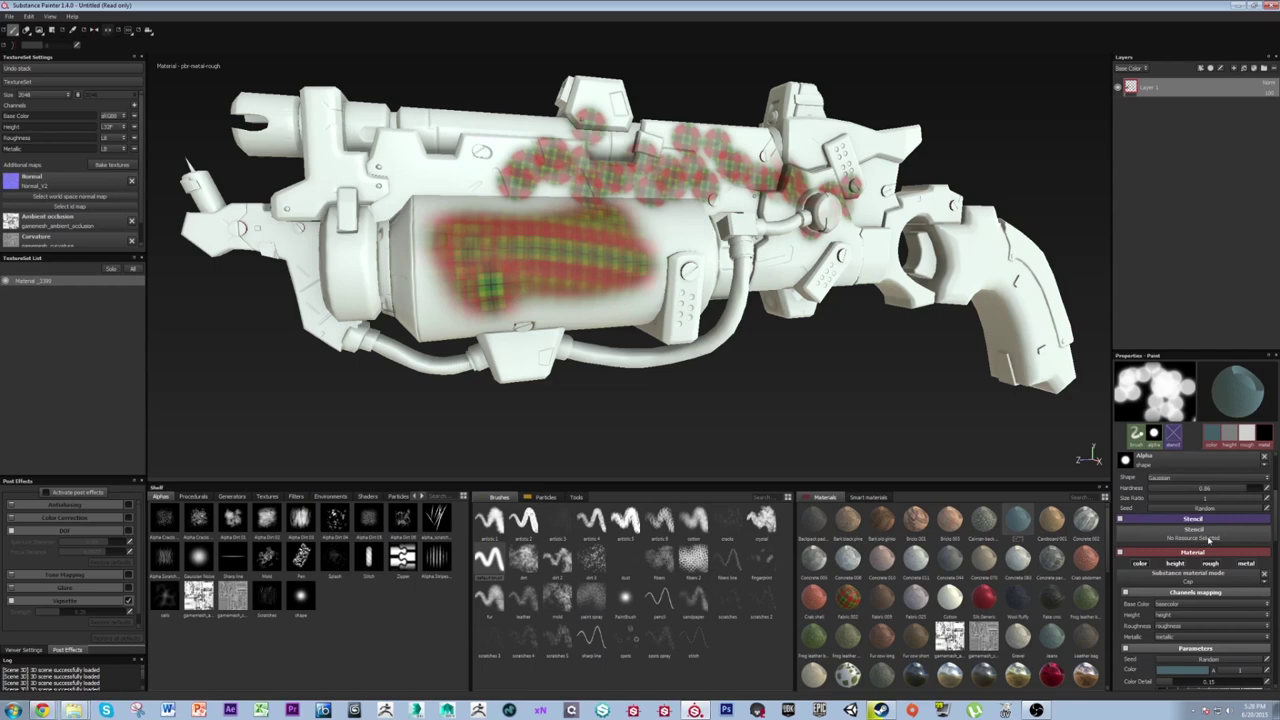
pyautogui.moveTo(940, 440)
pyautogui.keyDown('alt'); pyautogui.mouseDown()
pyautogui.moveTo(960, 447)
pyautogui.moveTo(884, 421)
pyautogui.mouseUp(); pyautogui.keyUp('alt')
pyautogui.keyDown('alt'); pyautogui.moveTo(884, 421); pyautogui.dragTo(664, 410, button='middle'); pyautogui.keyUp('alt')
pyautogui.moveTo(848, 288); pyautogui.dragTo(922, 302)
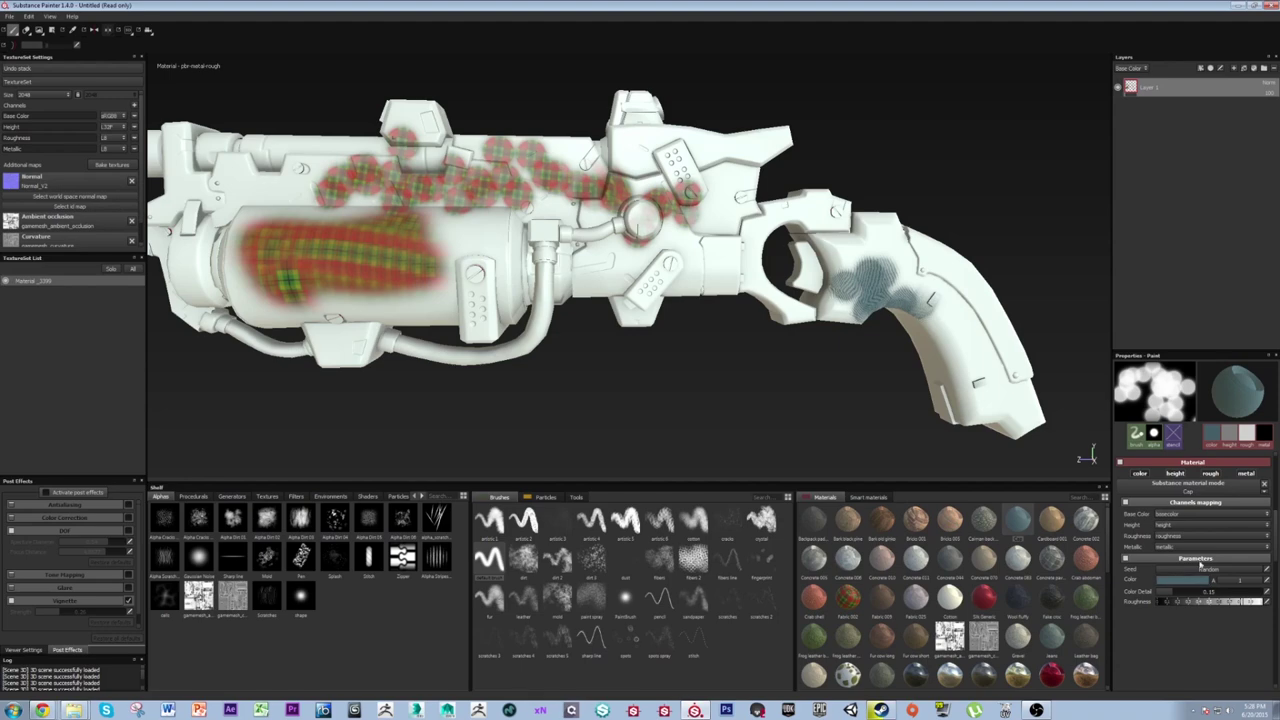
# Switch back to the Fabric 002 material and set Fabric Color 01 to light green and Fabric Color 02 to pale yellow.
pyautogui.click(853, 613)
pyautogui.keyDown('alt'); pyautogui.moveTo(654, 360); pyautogui.dragTo(762, 346, button='middle'); pyautogui.keyUp('alt')
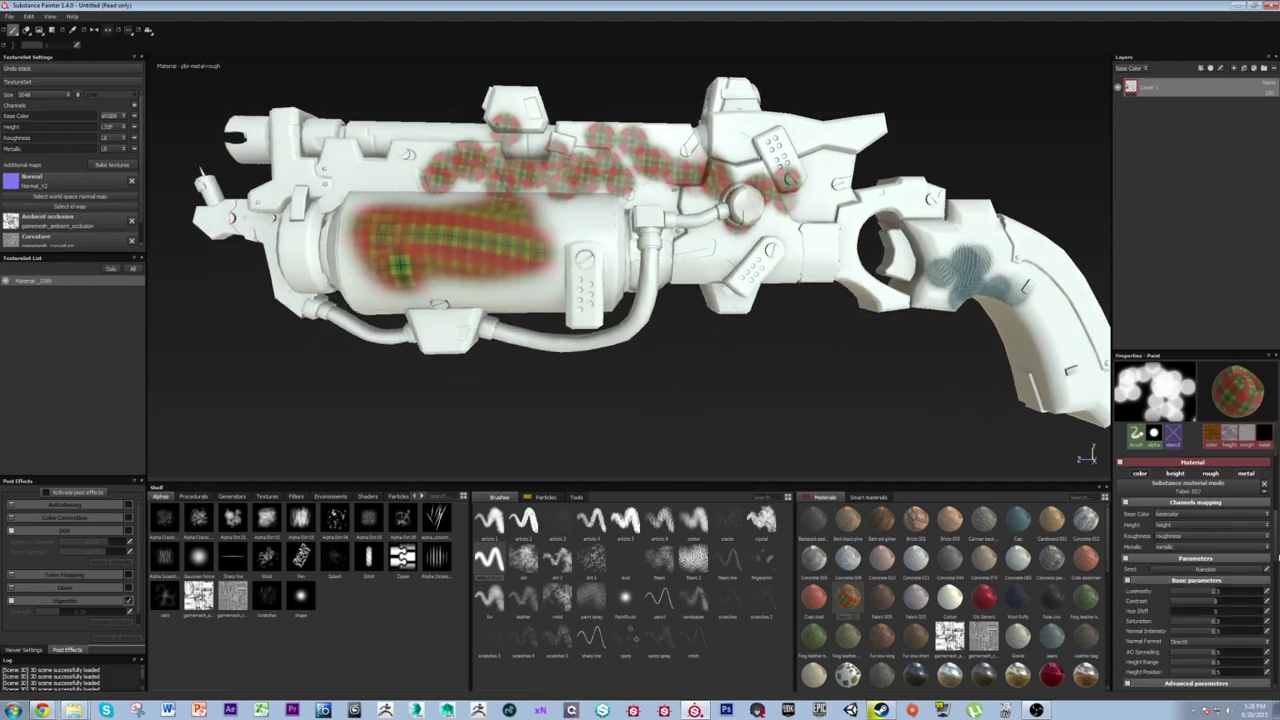
pyautogui.scroll(-4, 1230, 546)
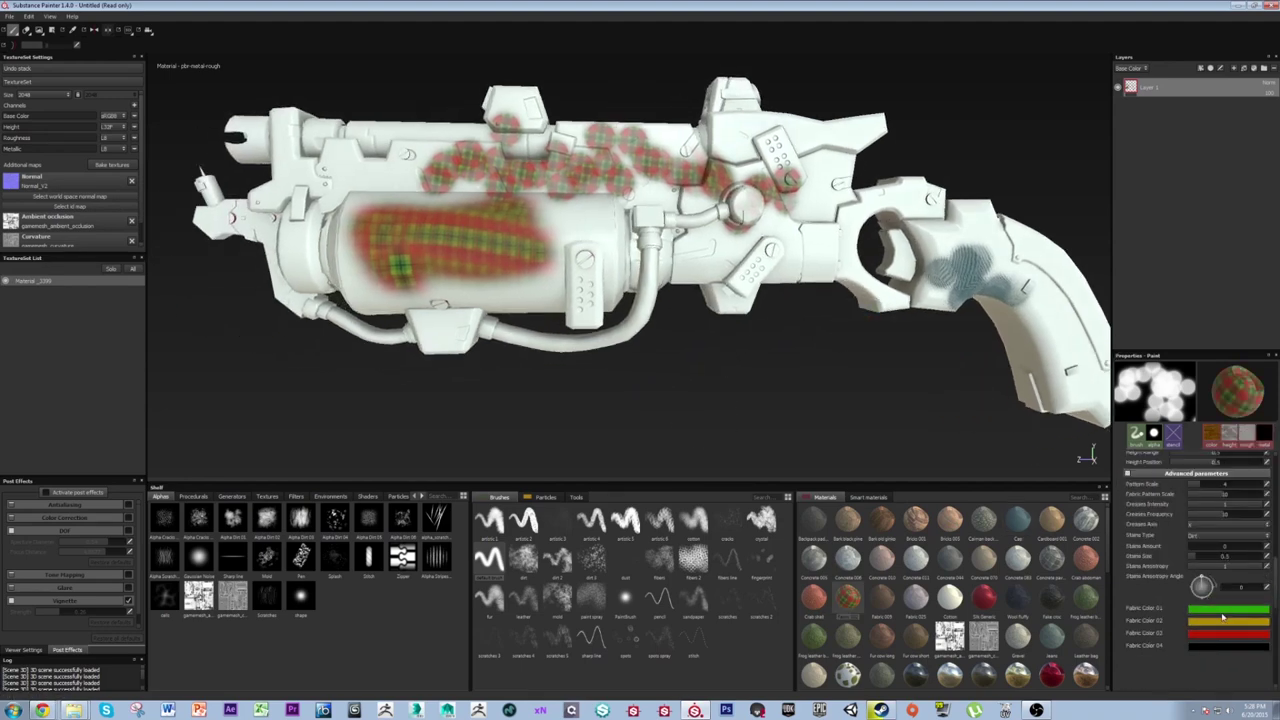
pyautogui.click(1222, 612)
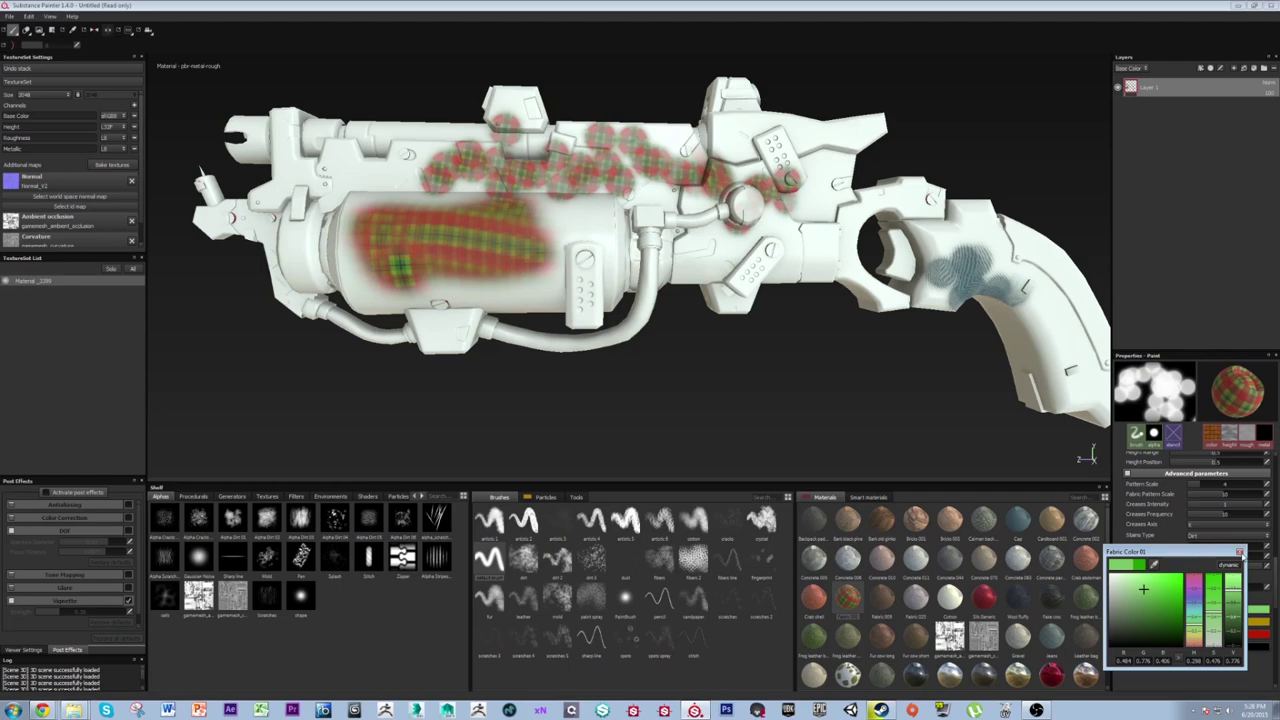
pyautogui.click(1258, 620)
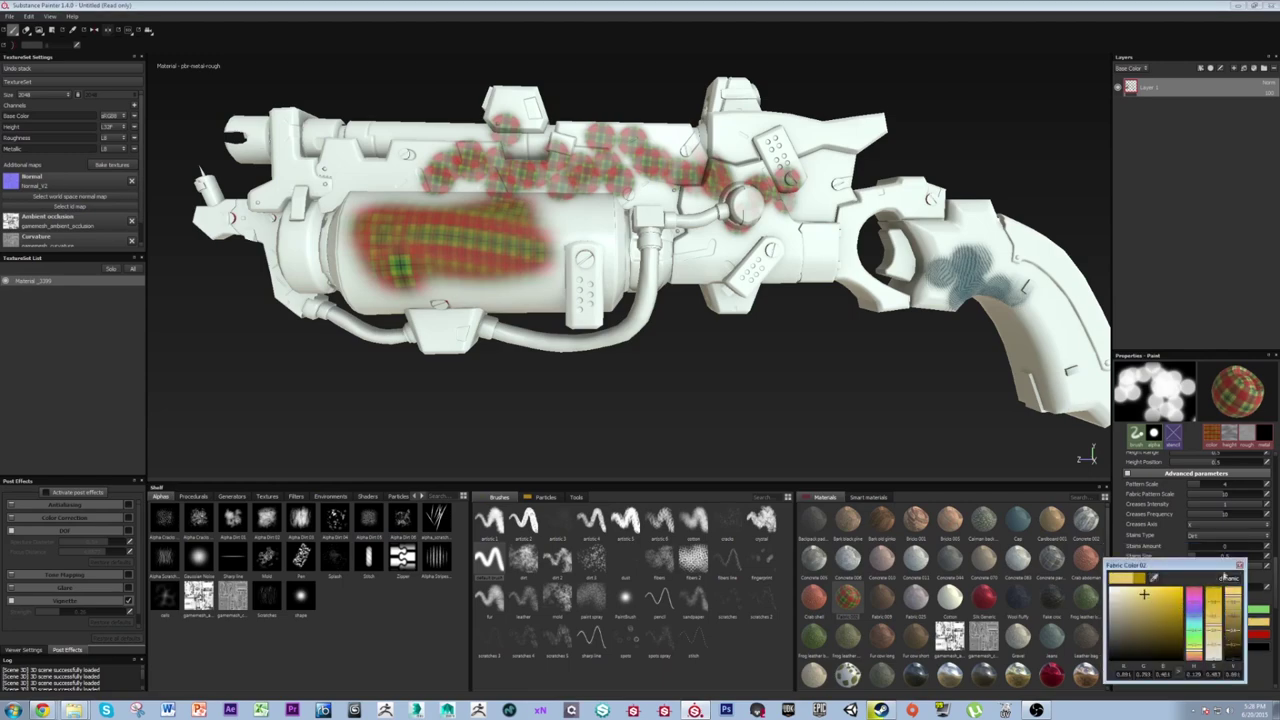
pyautogui.click(1240, 566)
# Paint the recolored plaid fabric across the gun's cylinder and upper body.
pyautogui.moveTo(742, 277)
pyautogui.mouseDown()
pyautogui.moveTo(350, 185)
pyautogui.moveTo(398, 256)
pyautogui.moveTo(468, 254)
pyautogui.mouseUp()
pyautogui.keyDown('alt'); pyautogui.moveTo(811, 224); pyautogui.dragTo(893, 244, button='middle'); pyautogui.keyUp('alt')
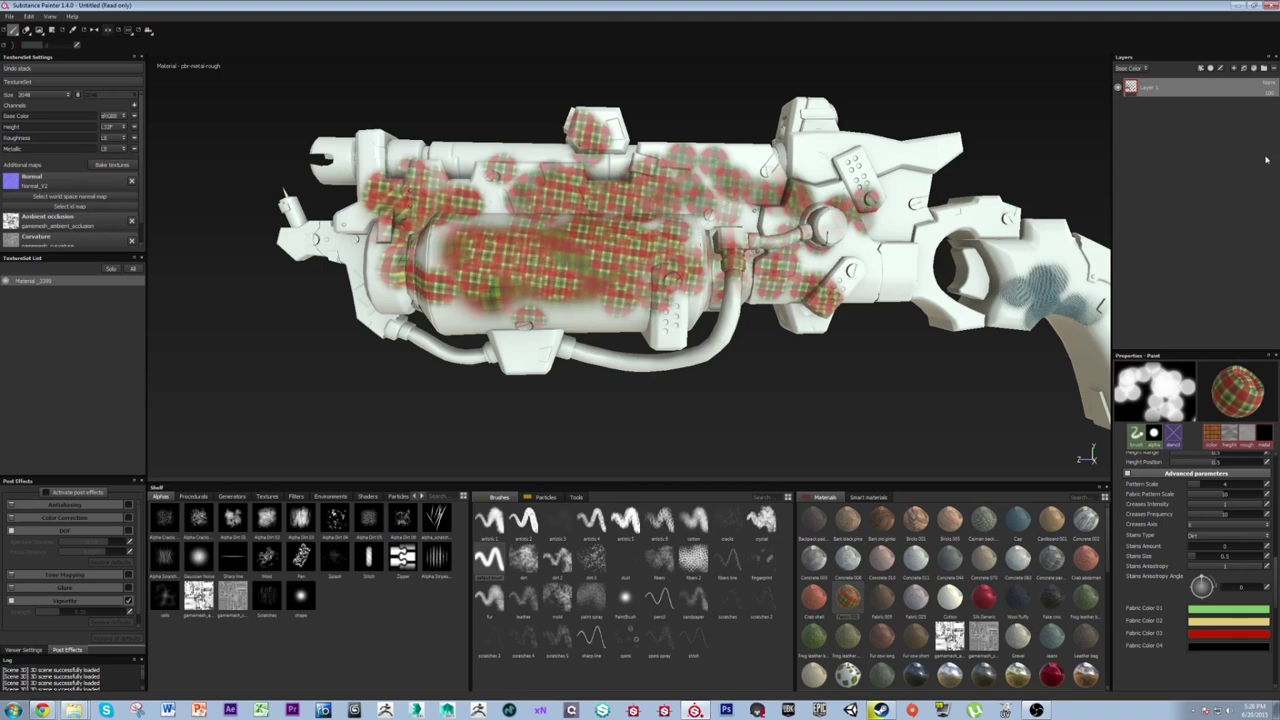
pyautogui.keyDown('alt'); pyautogui.moveTo(1079, 116); pyautogui.dragTo(946, 101); pyautogui.keyUp('alt')
pyautogui.moveTo(1079, 248)
pyautogui.keyDown('alt'); pyautogui.mouseDown()
pyautogui.moveTo(946, 123)
pyautogui.moveTo(847, 168)
pyautogui.mouseUp(); pyautogui.keyUp('alt')
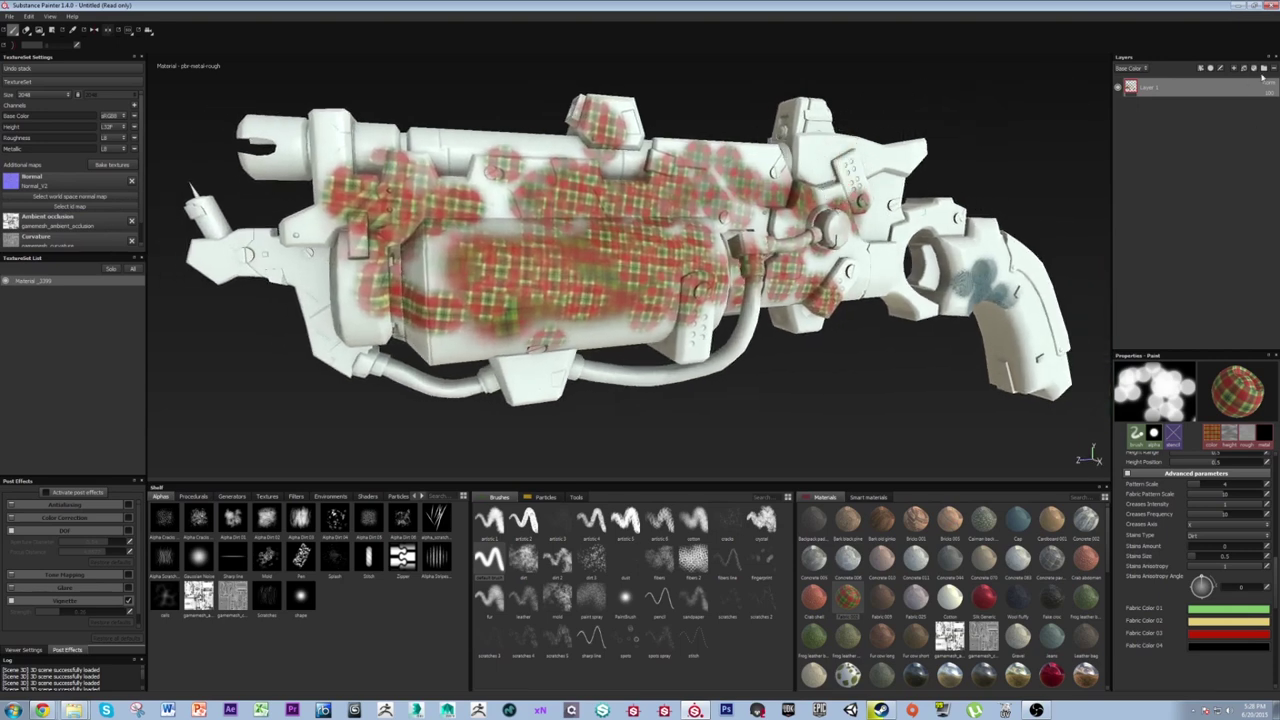
# Delete the painted layer and add a fill layer in its place.
pyautogui.click(1273, 69)
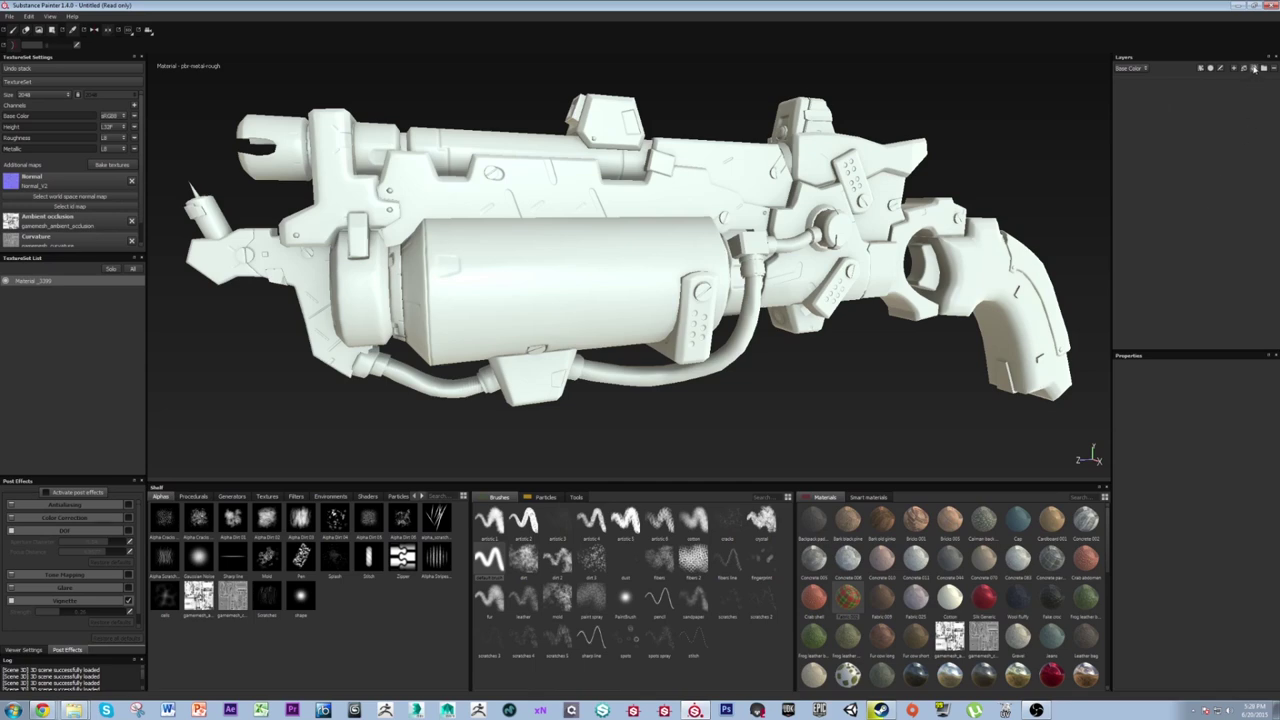
pyautogui.click(1245, 69)
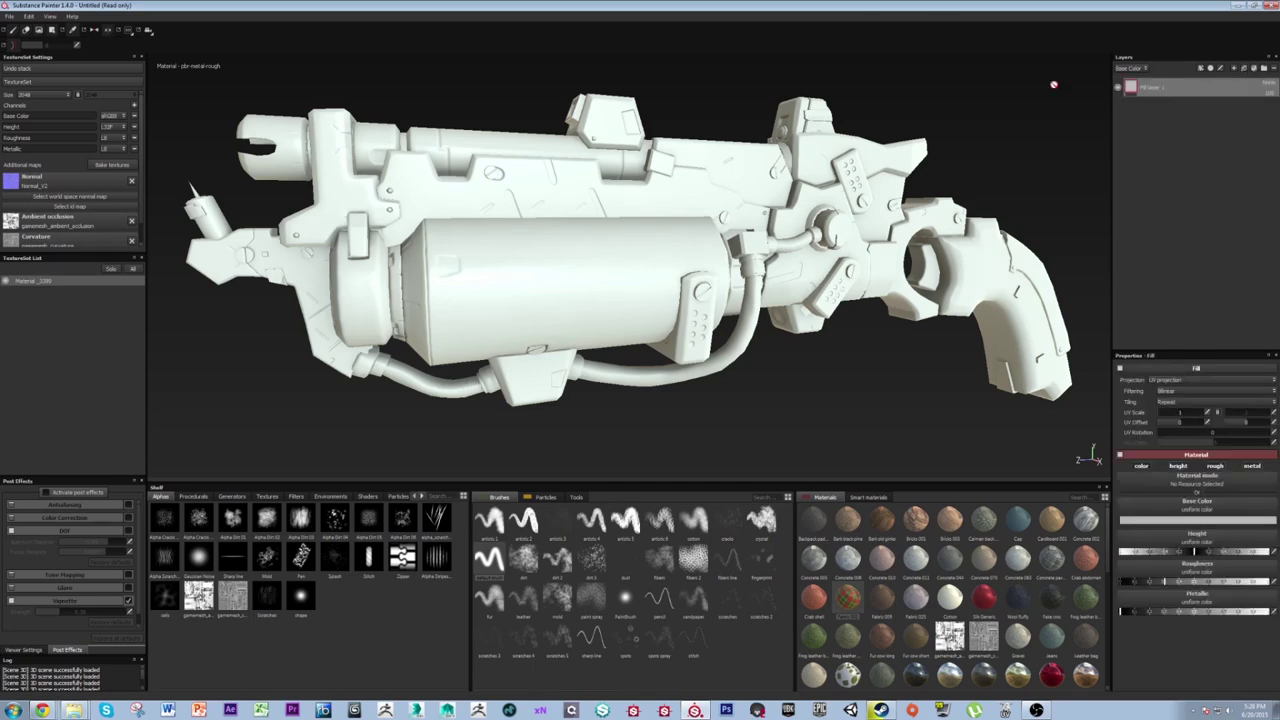
pyautogui.keyDown('alt'); pyautogui.moveTo(881, 328); pyautogui.dragTo(886, 281); pyautogui.keyUp('alt')
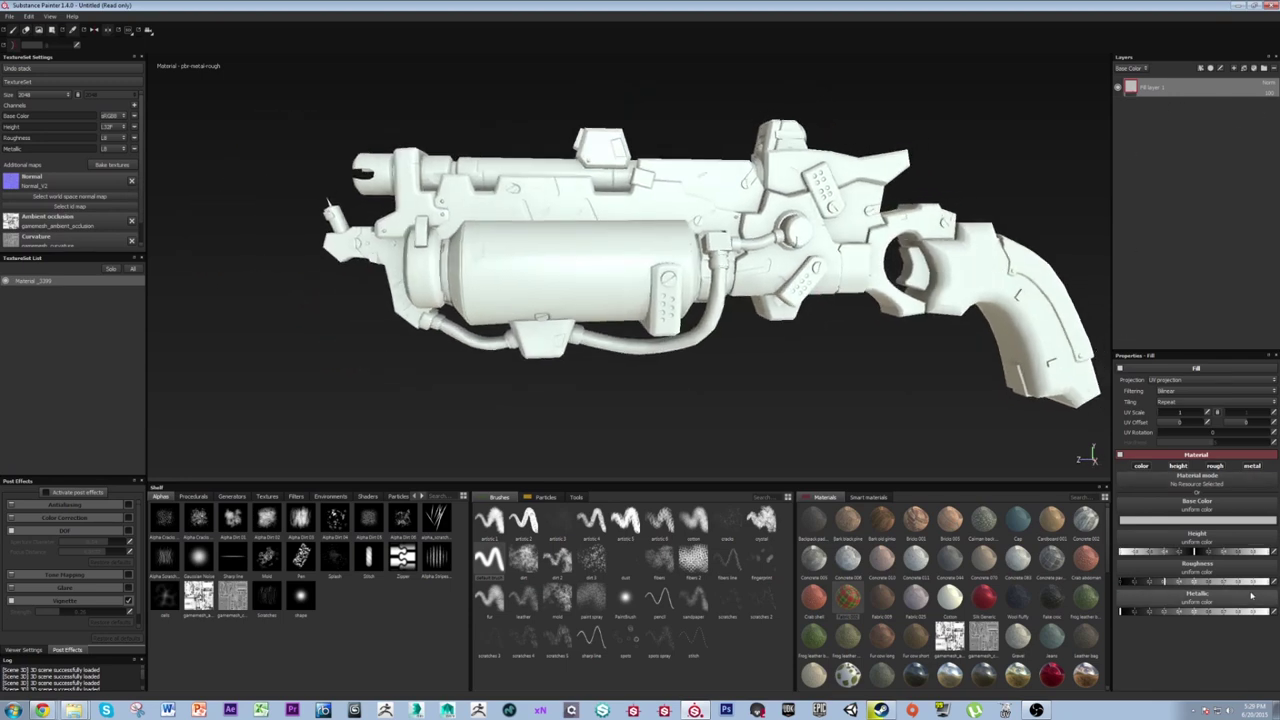
pyautogui.keyDown('alt'); pyautogui.moveTo(712, 322); pyautogui.dragTo(804, 409, button='right'); pyautogui.keyUp('alt')
pyautogui.keyDown('alt'); pyautogui.moveTo(842, 430); pyautogui.dragTo(871, 413, button='middle'); pyautogui.keyUp('alt')
# Find the Steel bumped material in the shelf and apply it to the fill layer.
pyautogui.scroll(-10, 995, 645)
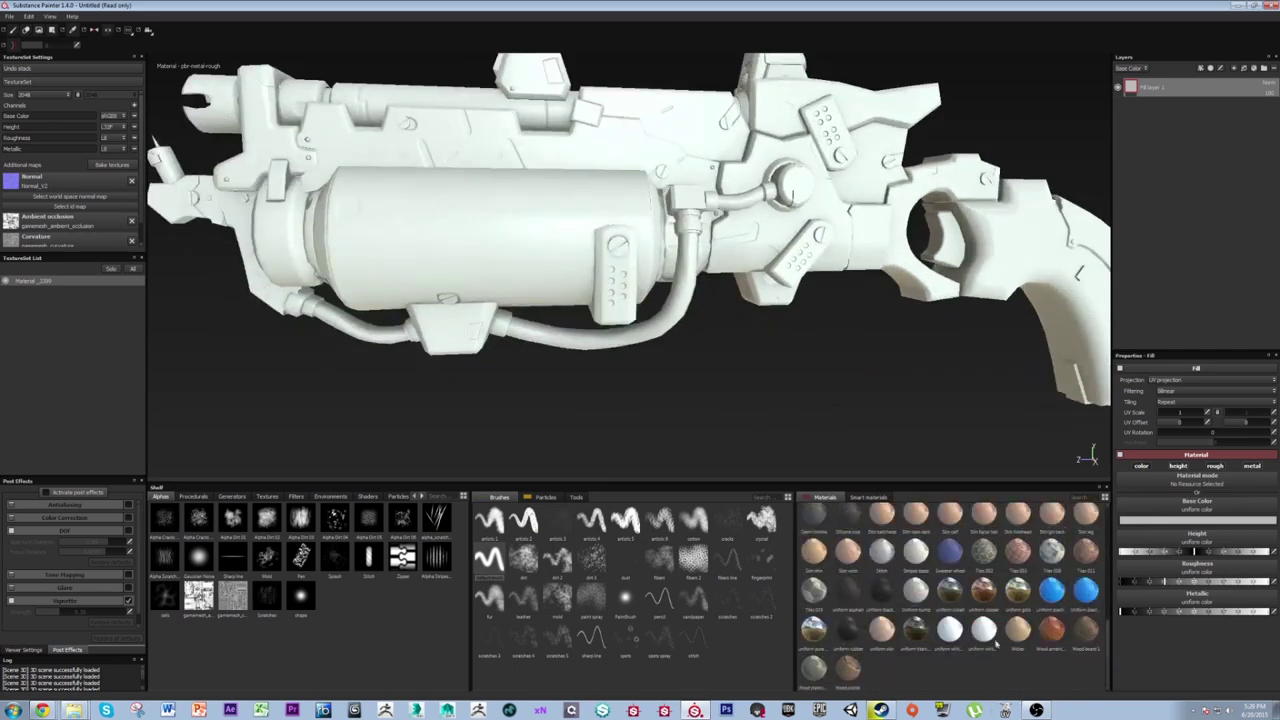
pyautogui.scroll(3, 897, 632)
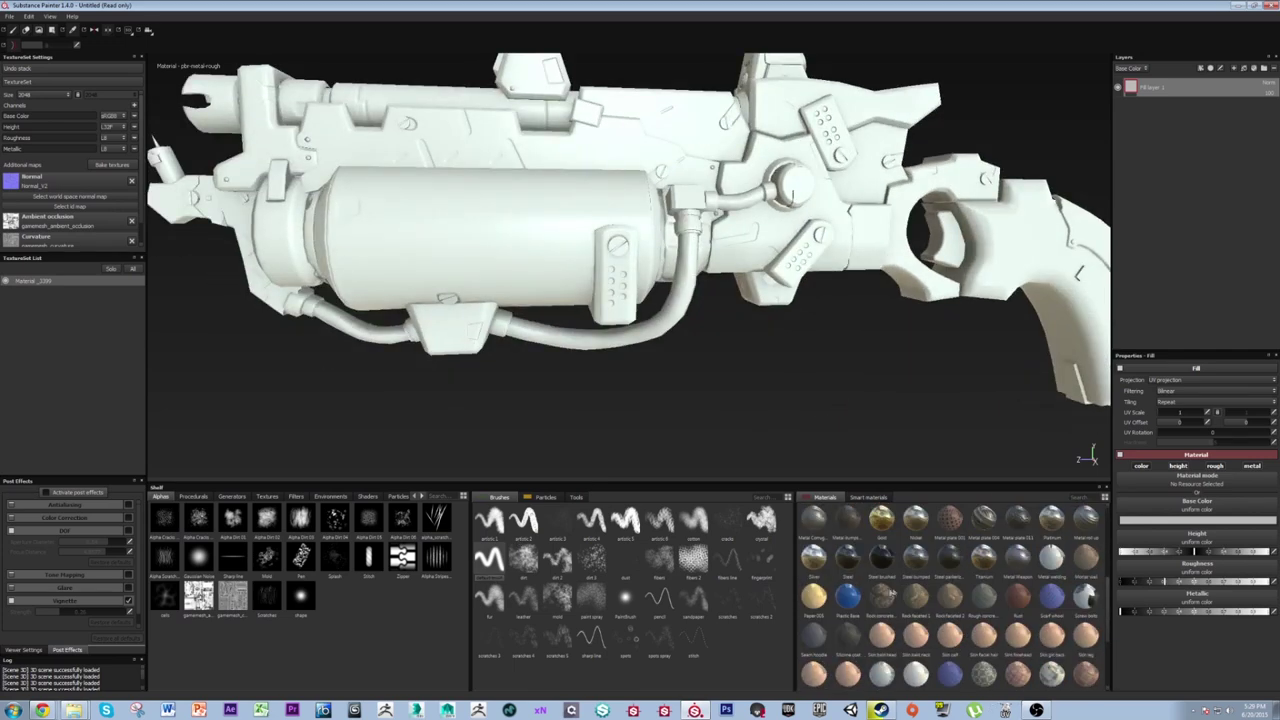
pyautogui.keyDown('alt'); pyautogui.moveTo(924, 390); pyautogui.dragTo(921, 373, button='middle'); pyautogui.keyUp('alt')
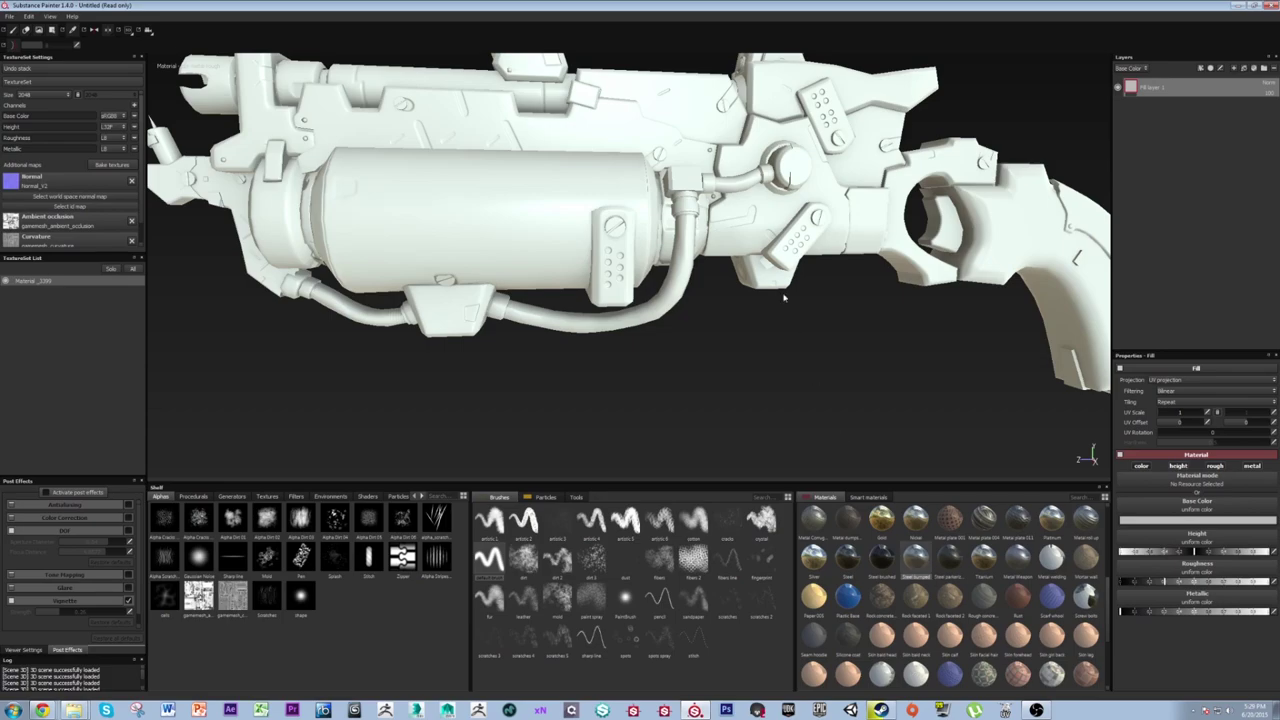
pyautogui.keyDown('alt'); pyautogui.moveTo(798, 292); pyautogui.dragTo(862, 301, button='middle'); pyautogui.keyUp('alt')
pyautogui.keyDown('alt'); pyautogui.moveTo(862, 301); pyautogui.dragTo(760, 282); pyautogui.keyUp('alt')
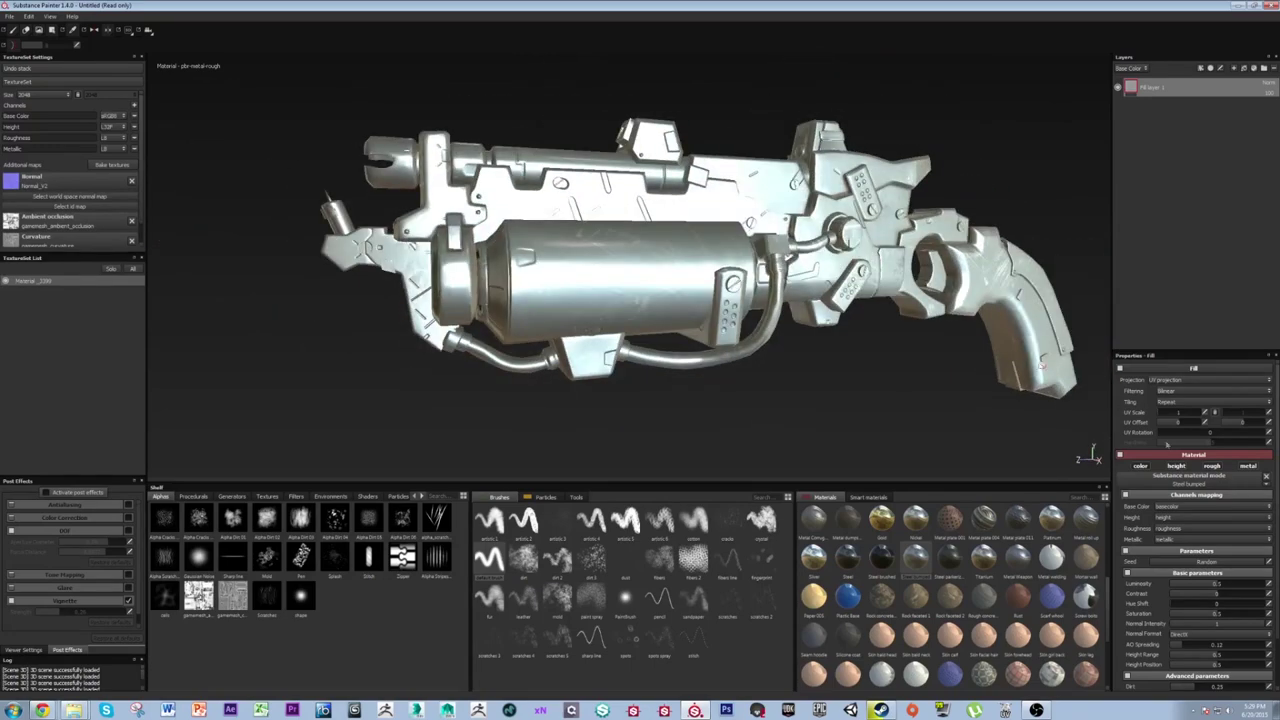
pyautogui.scroll(-2, 1167, 443)
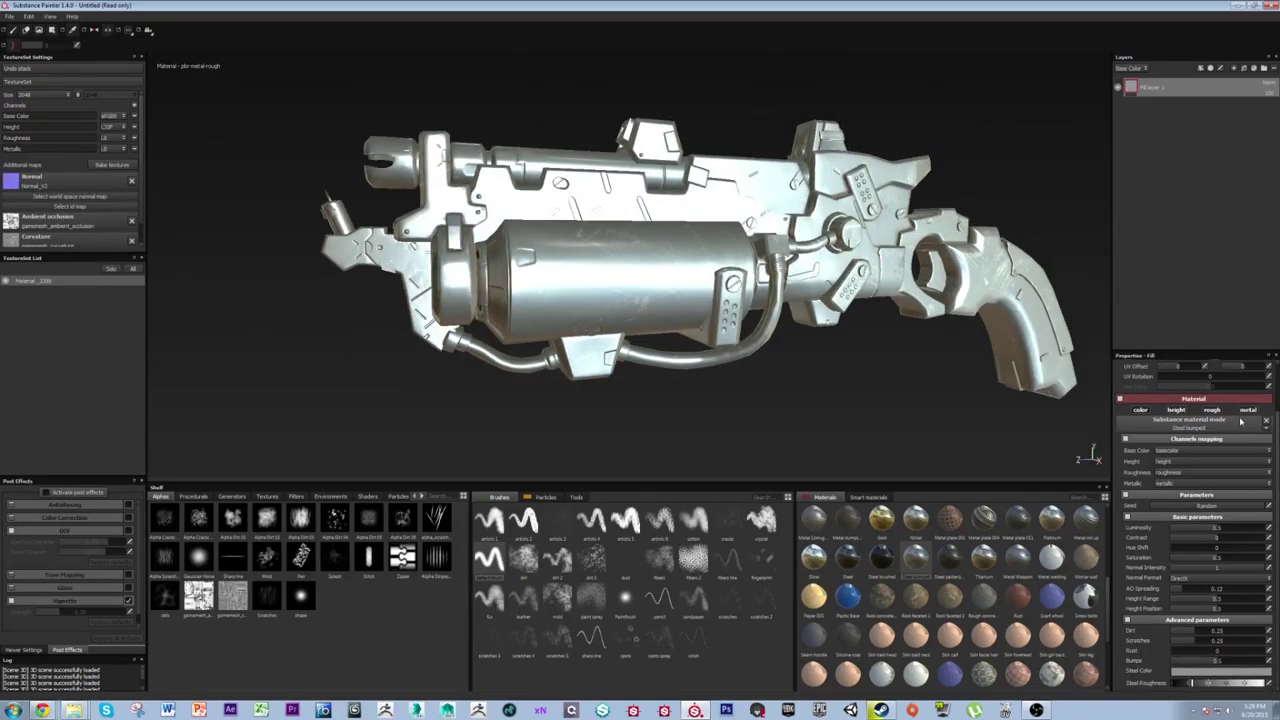
# Rename the fill layer to "Steel Bumped".
pyautogui.doubleClick(1157, 88)
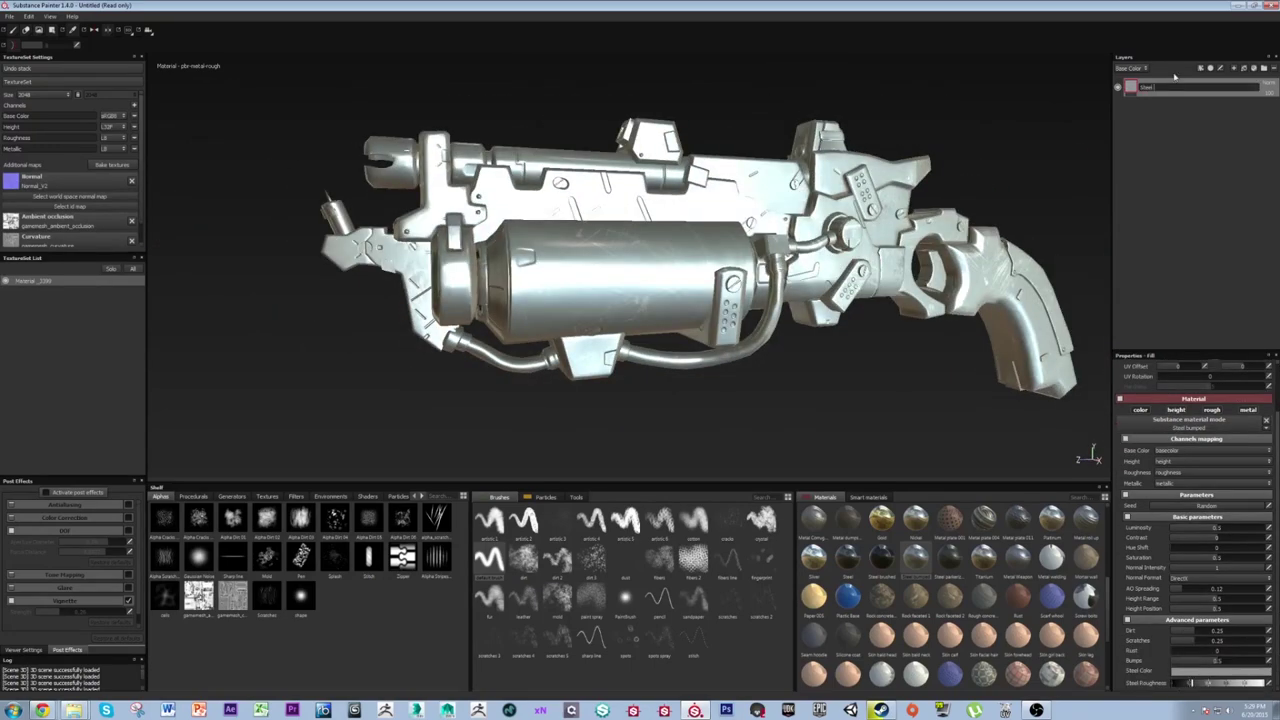
pyautogui.press('Return')
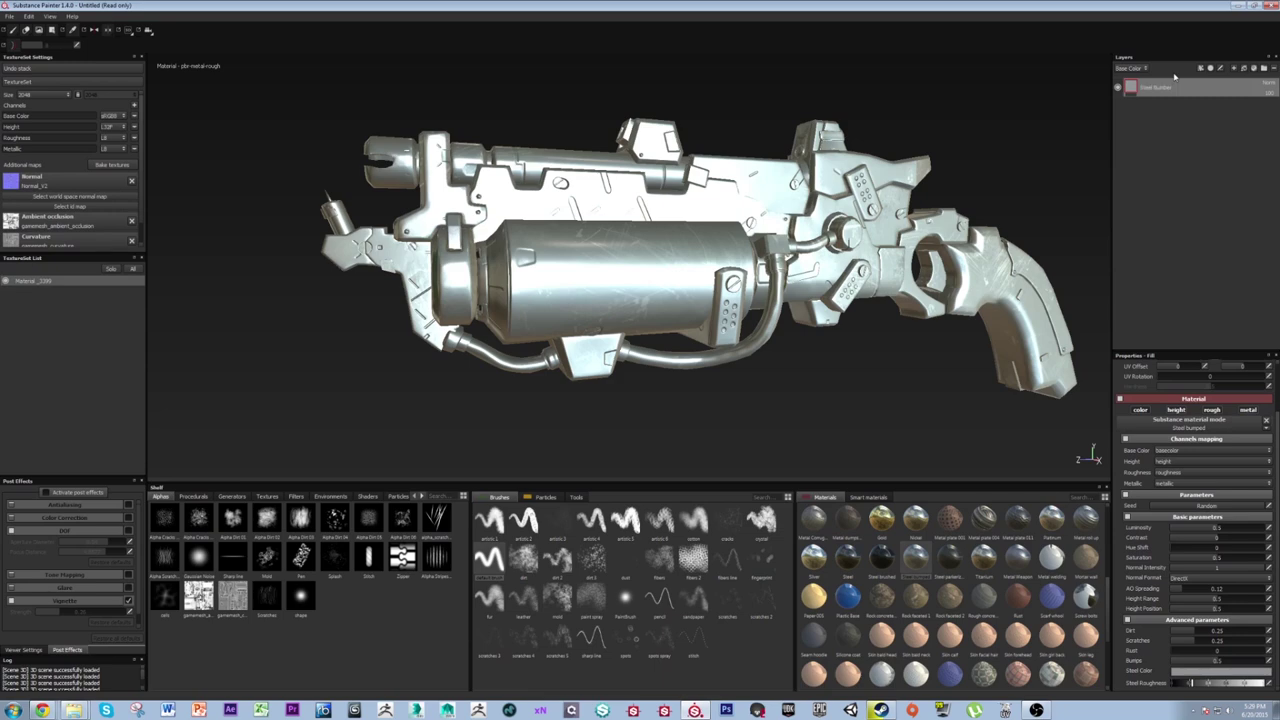
pyautogui.press('F3')
pyautogui.press('F2')
pyautogui.doubleClick(1167, 93)
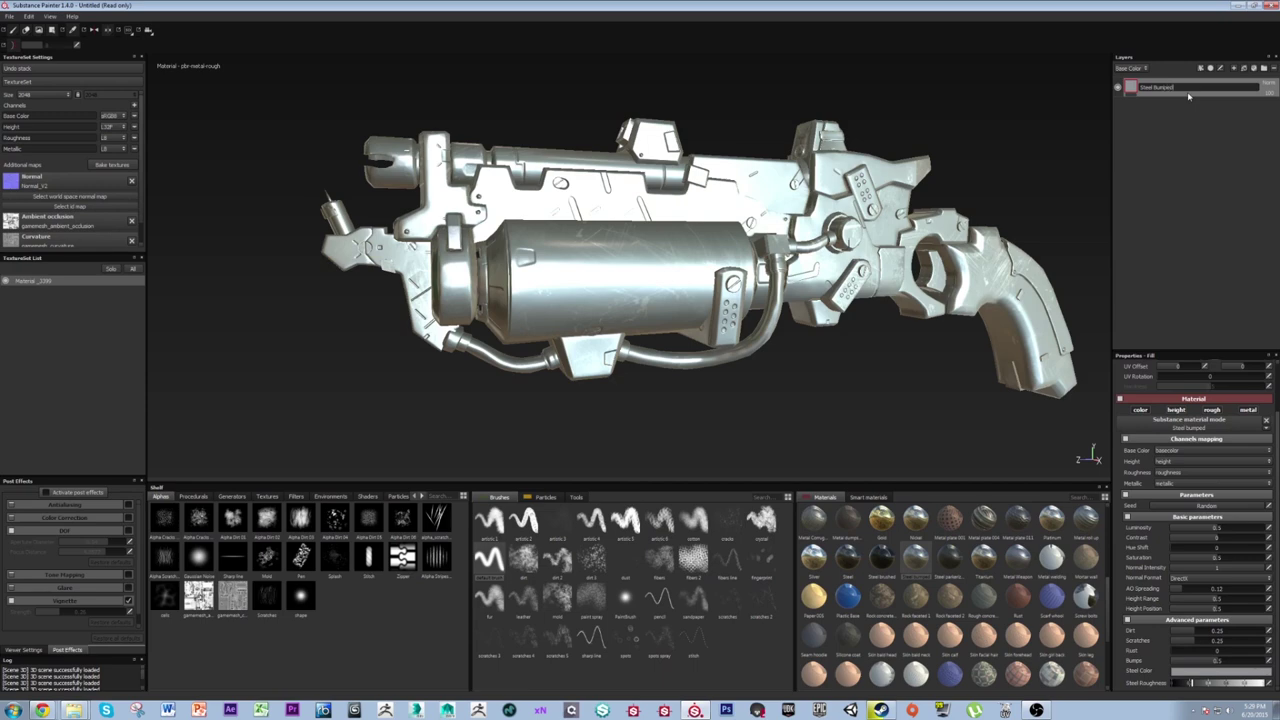
pyautogui.press('Return')
# Examine the steel material's parameters and the scratches and dirt on the gun's cylinder and body from several angles and distances.
pyautogui.scroll(2, 1273, 414)
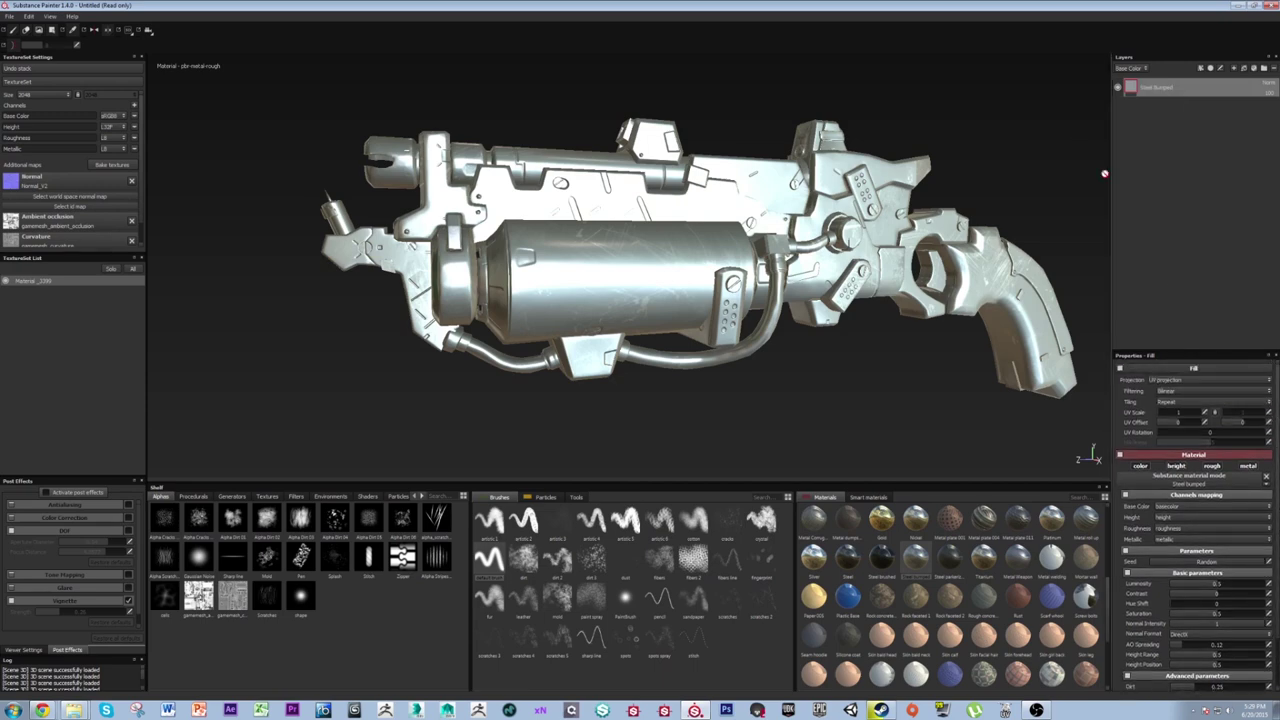
pyautogui.scroll(-2, 1271, 535)
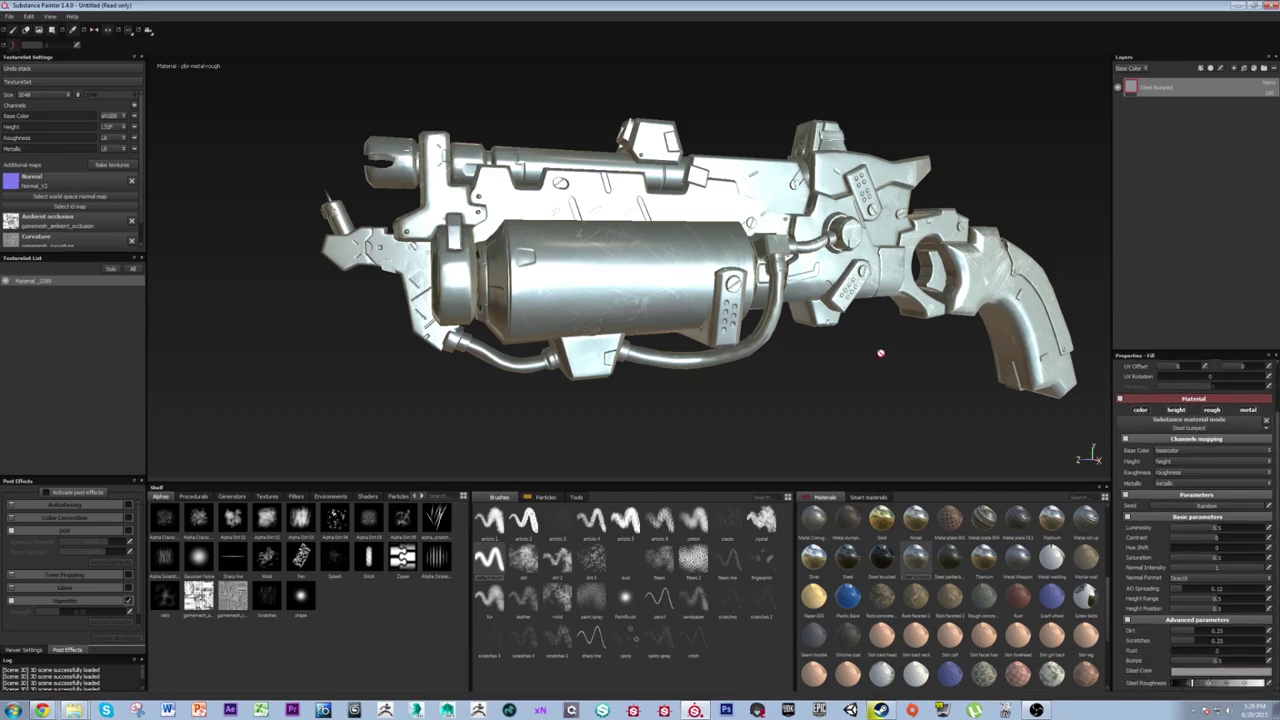
pyautogui.keyDown('alt'); pyautogui.moveTo(880, 353); pyautogui.dragTo(864, 355); pyautogui.keyUp('alt')
pyautogui.keyDown('alt'); pyautogui.moveTo(864, 355); pyautogui.dragTo(1080, 325, button='right'); pyautogui.keyUp('alt')
pyautogui.keyDown('alt'); pyautogui.moveTo(1080, 325); pyautogui.dragTo(612, 284, button='middle'); pyautogui.keyUp('alt')
pyautogui.keyDown('alt'); pyautogui.moveTo(612, 284); pyautogui.dragTo(560, 273); pyautogui.keyUp('alt')
pyautogui.keyDown('alt'); pyautogui.moveTo(300, 264); pyautogui.dragTo(554, 293, button='middle'); pyautogui.keyUp('alt')
pyautogui.keyDown('alt'); pyautogui.moveTo(554, 293); pyautogui.dragTo(663, 322); pyautogui.keyUp('alt')
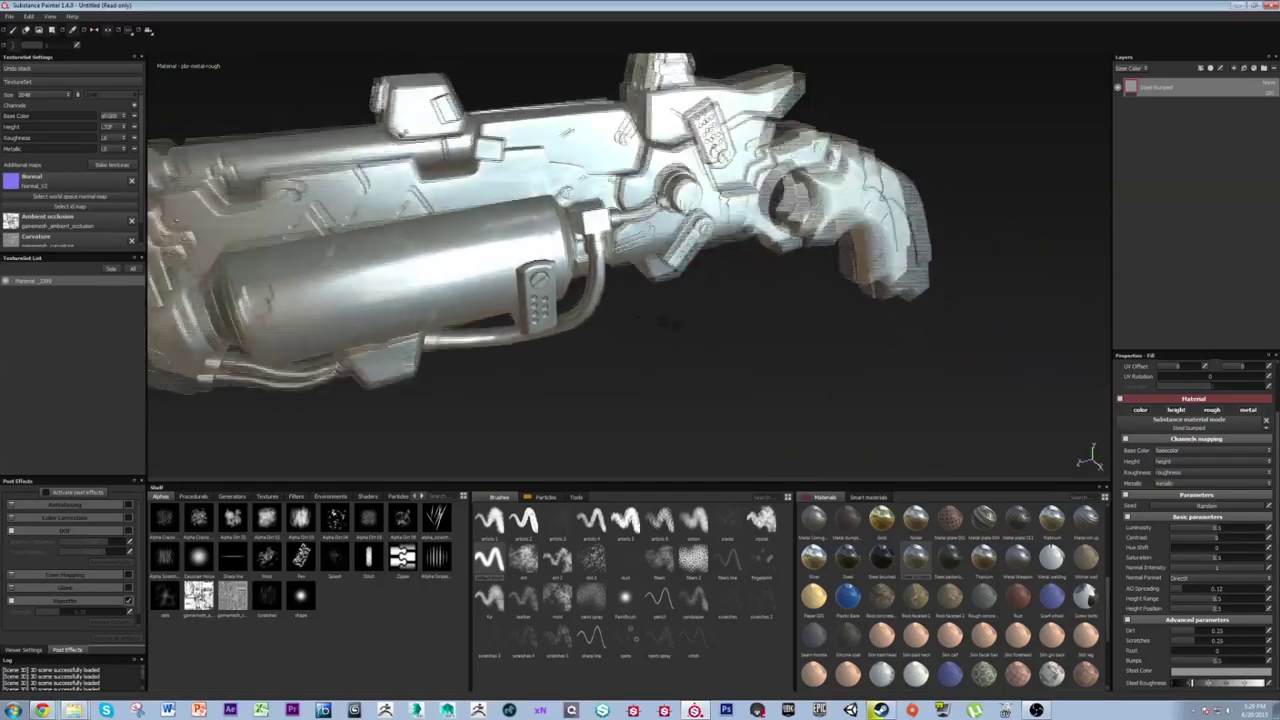
pyautogui.keyDown('alt'); pyautogui.moveTo(663, 322); pyautogui.dragTo(755, 275, button='middle'); pyautogui.keyUp('alt')
pyautogui.keyDown('alt'); pyautogui.moveTo(755, 275); pyautogui.dragTo(830, 265); pyautogui.keyUp('alt')
pyautogui.keyDown('alt'); pyautogui.moveTo(720, 290); pyautogui.dragTo(487, 253); pyautogui.keyUp('alt')
pyautogui.keyDown('alt'); pyautogui.moveTo(487, 253); pyautogui.dragTo(743, 300, button='right'); pyautogui.keyUp('alt')
pyautogui.keyDown('alt'); pyautogui.moveTo(743, 300); pyautogui.dragTo(820, 310); pyautogui.keyUp('alt')
pyautogui.keyDown('alt'); pyautogui.moveTo(660, 310); pyautogui.dragTo(595, 330, button='right'); pyautogui.keyUp('alt')
pyautogui.keyDown('alt'); pyautogui.moveTo(595, 330); pyautogui.dragTo(750, 265, button='middle'); pyautogui.keyUp('alt')
pyautogui.keyDown('alt'); pyautogui.moveTo(750, 265); pyautogui.dragTo(621, 233); pyautogui.keyUp('alt')
pyautogui.keyDown('alt'); pyautogui.moveTo(621, 234); pyautogui.dragTo(664, 286, button='right'); pyautogui.keyUp('alt')
pyautogui.keyDown('alt'); pyautogui.moveTo(664, 286); pyautogui.dragTo(730, 275); pyautogui.keyUp('alt')
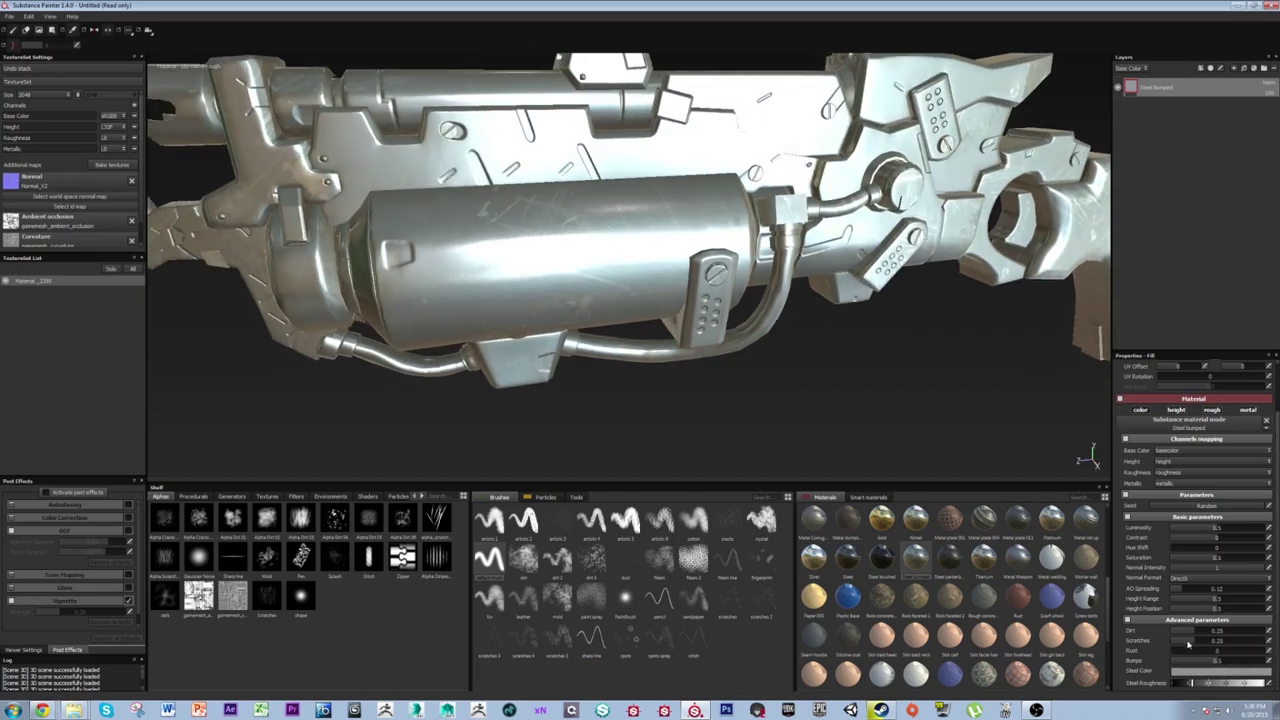
pyautogui.keyDown('alt'); pyautogui.moveTo(632, 352); pyautogui.dragTo(755, 373); pyautogui.keyUp('alt')
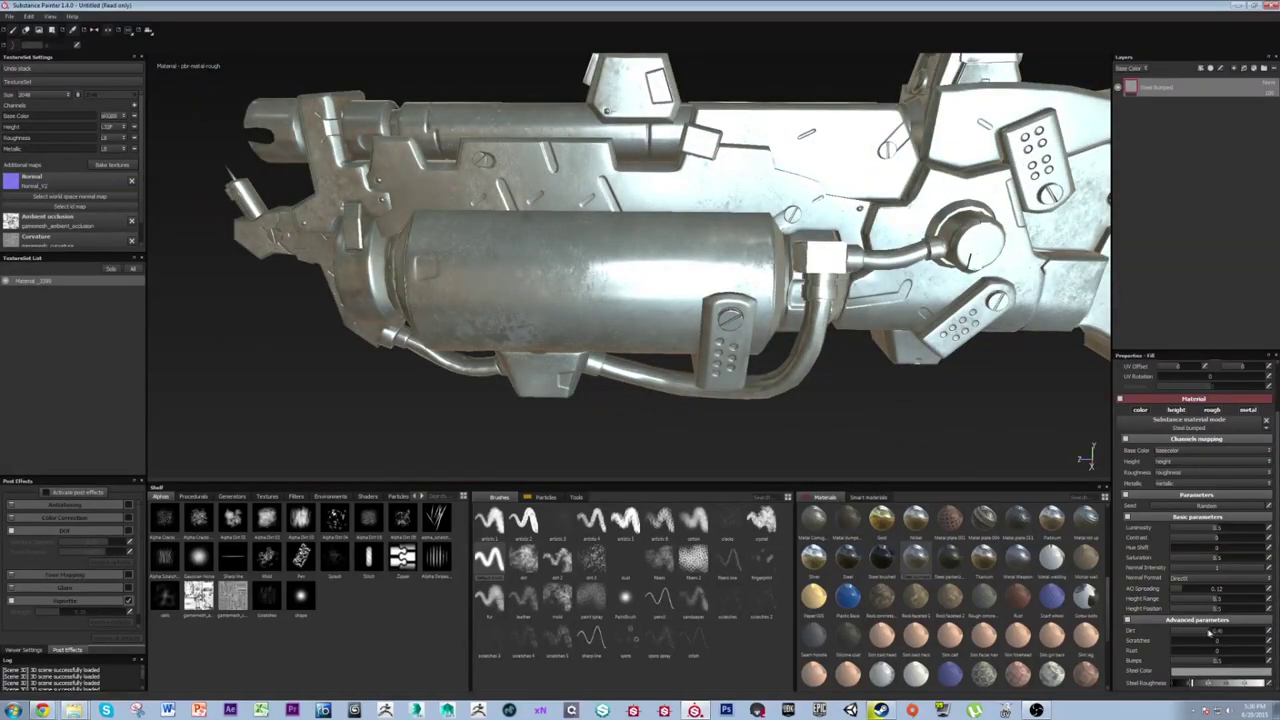
# Try a Dirt amount of 0.32 on the Steel Bumped fill and check the gun's surface.
pyautogui.click(1195, 637)
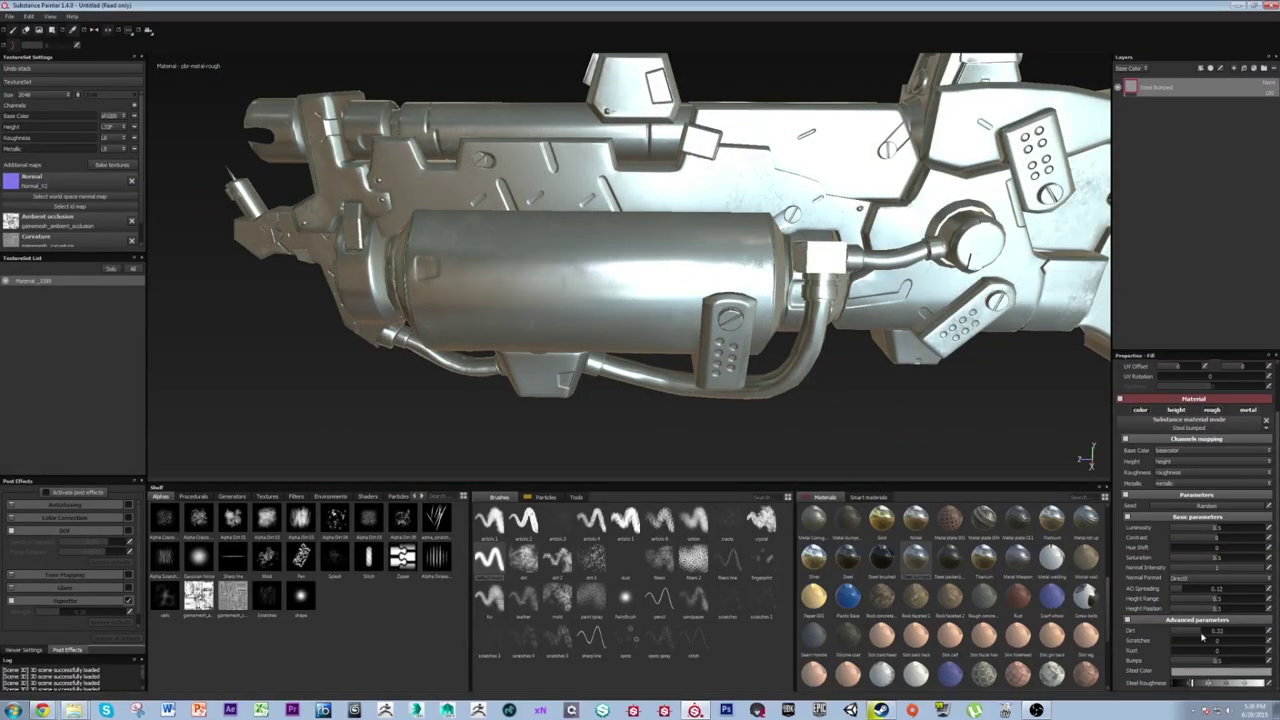
pyautogui.keyDown('alt'); pyautogui.moveTo(574, 262); pyautogui.dragTo(674, 224); pyautogui.keyUp('alt')
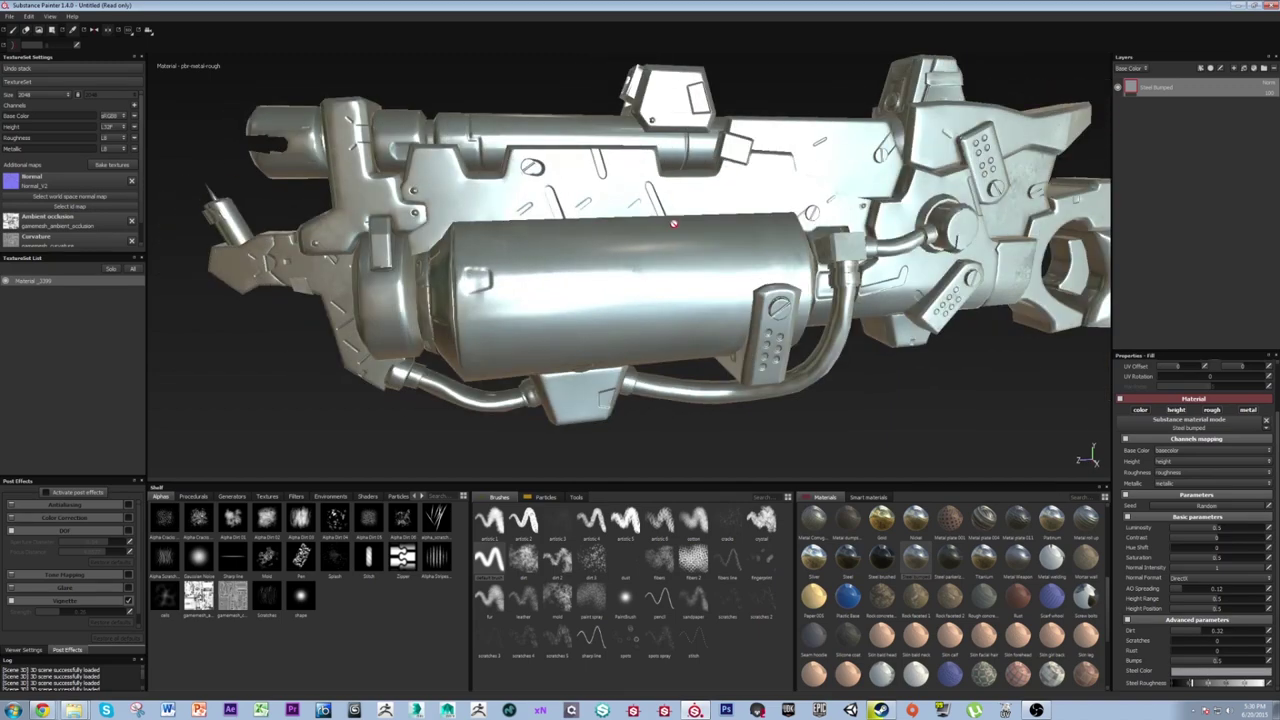
pyautogui.keyDown('alt'); pyautogui.moveTo(818, 136); pyautogui.dragTo(938, 455); pyautogui.keyUp('alt')
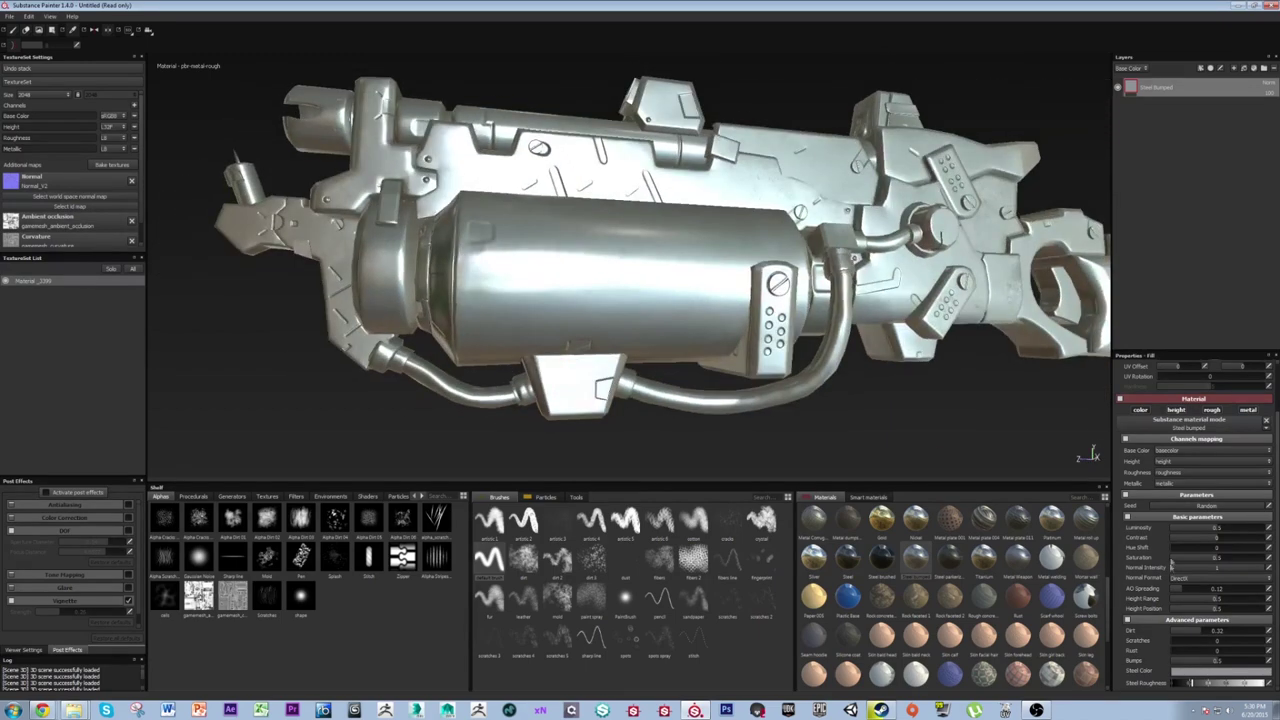
# Try a saturated blue as the Steel Color of the fill material and undo the colour change.
pyautogui.click(1188, 672)
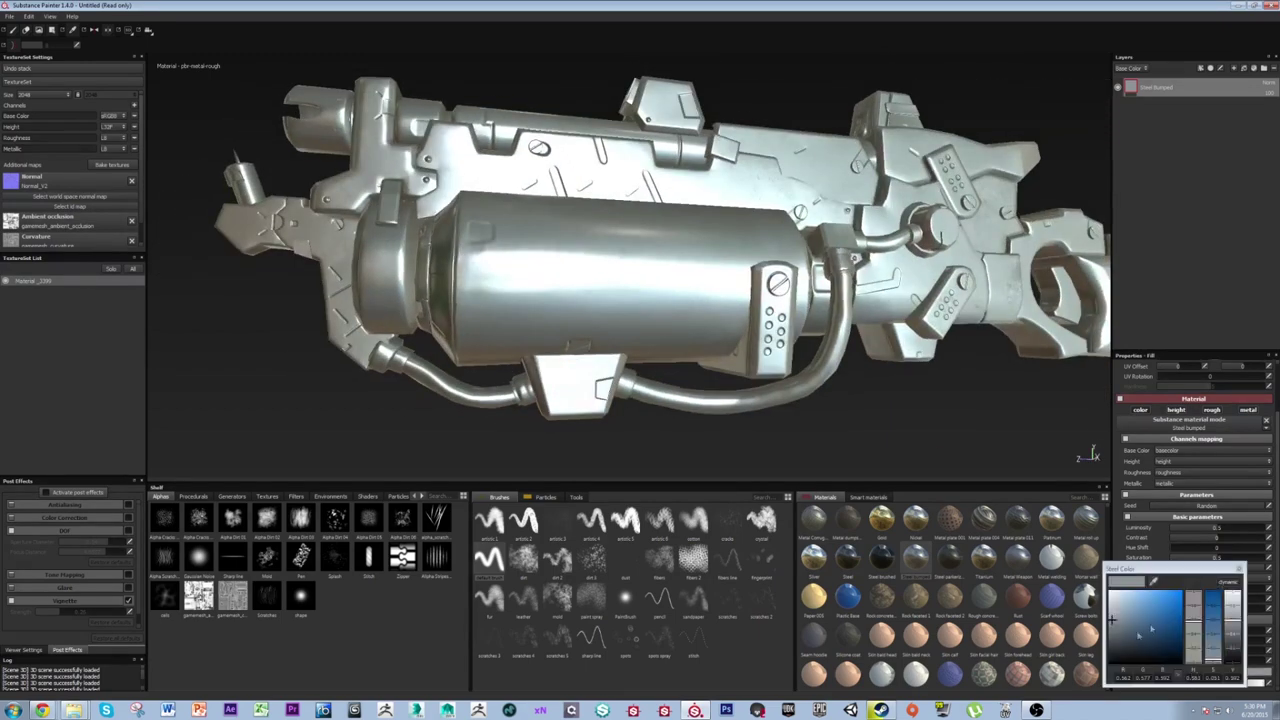
pyautogui.click(1141, 628)
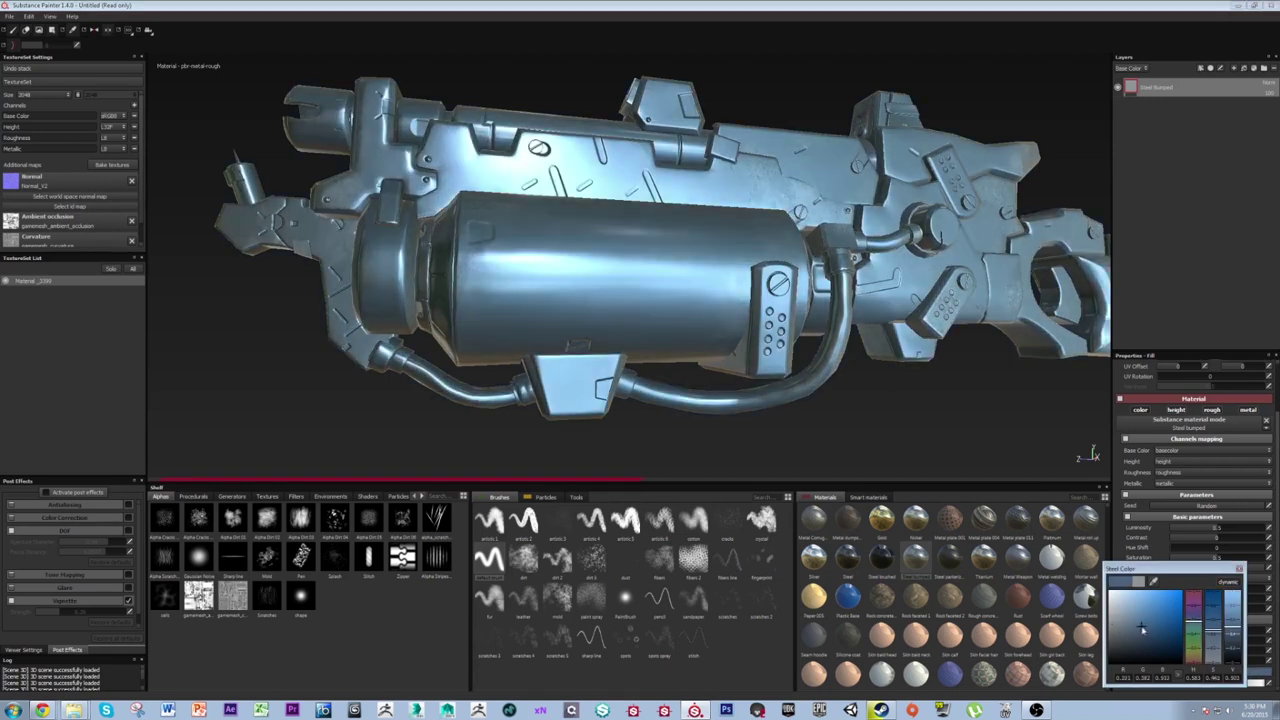
pyautogui.hotkey('ctrl', 'z')
pyautogui.hotkey('ctrl', 'z')
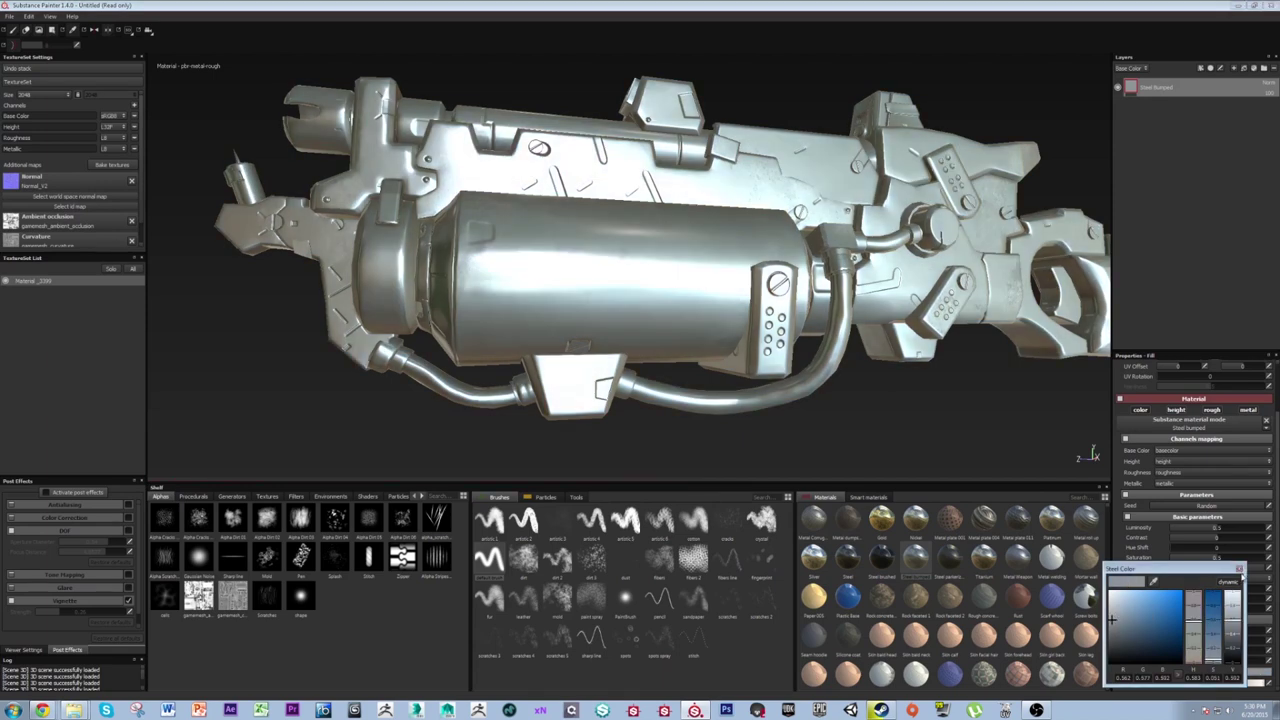
pyautogui.keyDown('alt'); pyautogui.moveTo(995, 394); pyautogui.dragTo(950, 363, button='middle'); pyautogui.keyUp('alt')
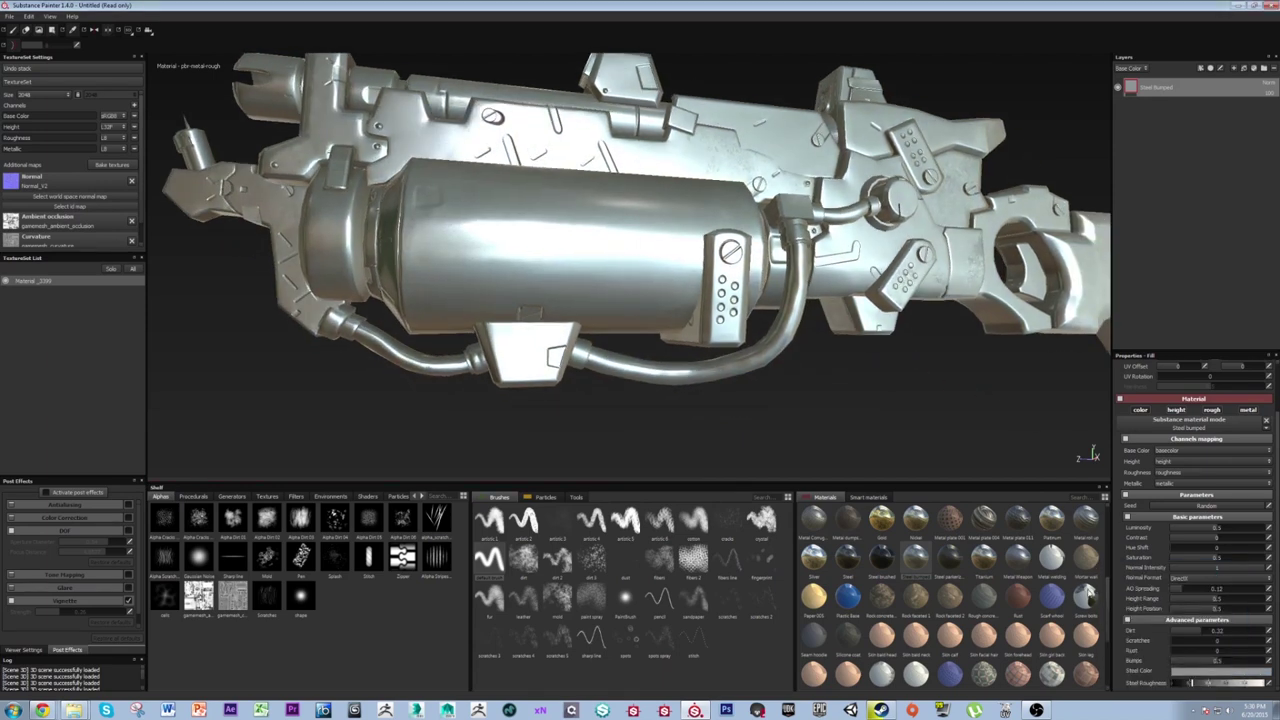
# Set the Steel Color to a dark, muted blue-grey and check it on the gun.
pyautogui.click(1187, 672)
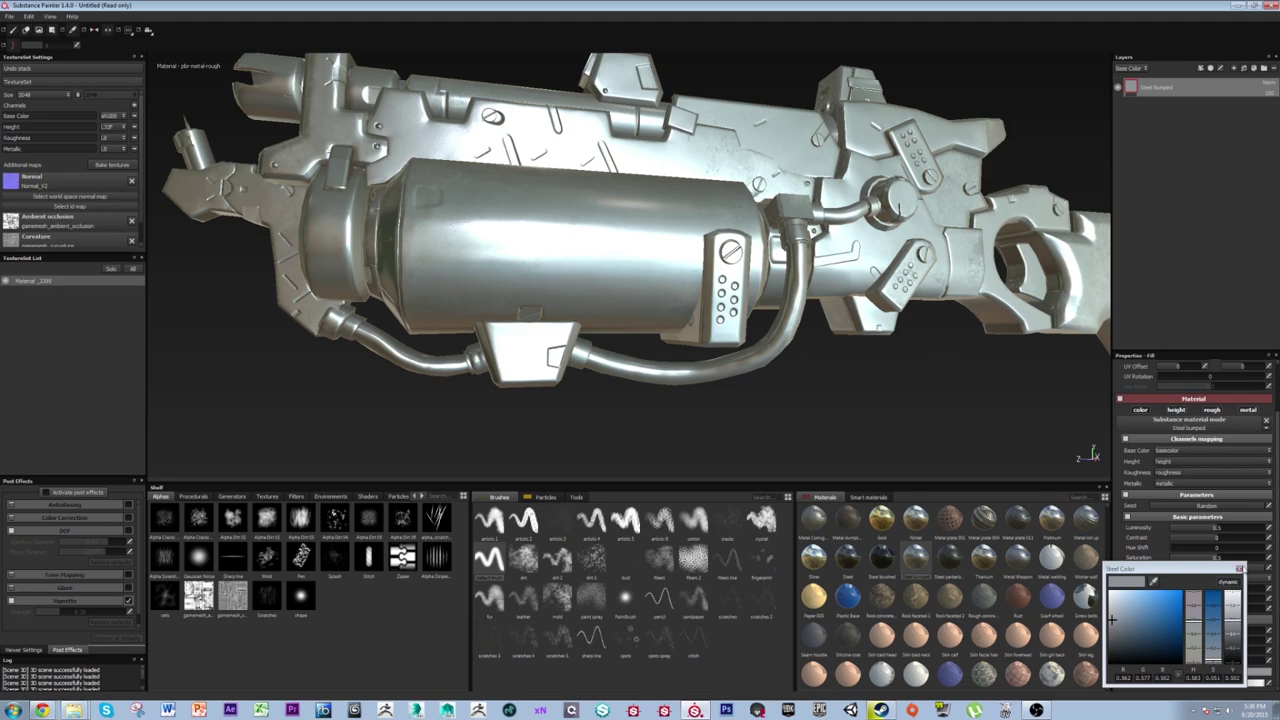
pyautogui.click(1241, 568)
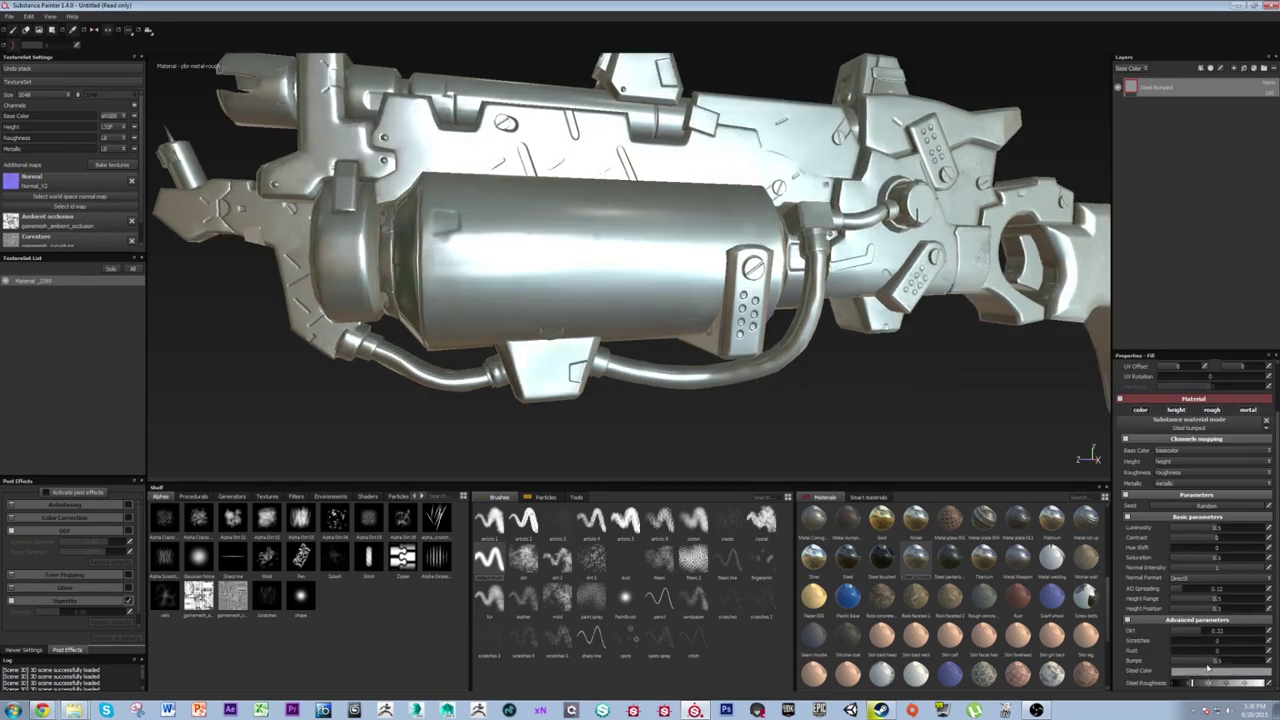
pyautogui.click(1196, 672)
pyautogui.click(1130, 632)
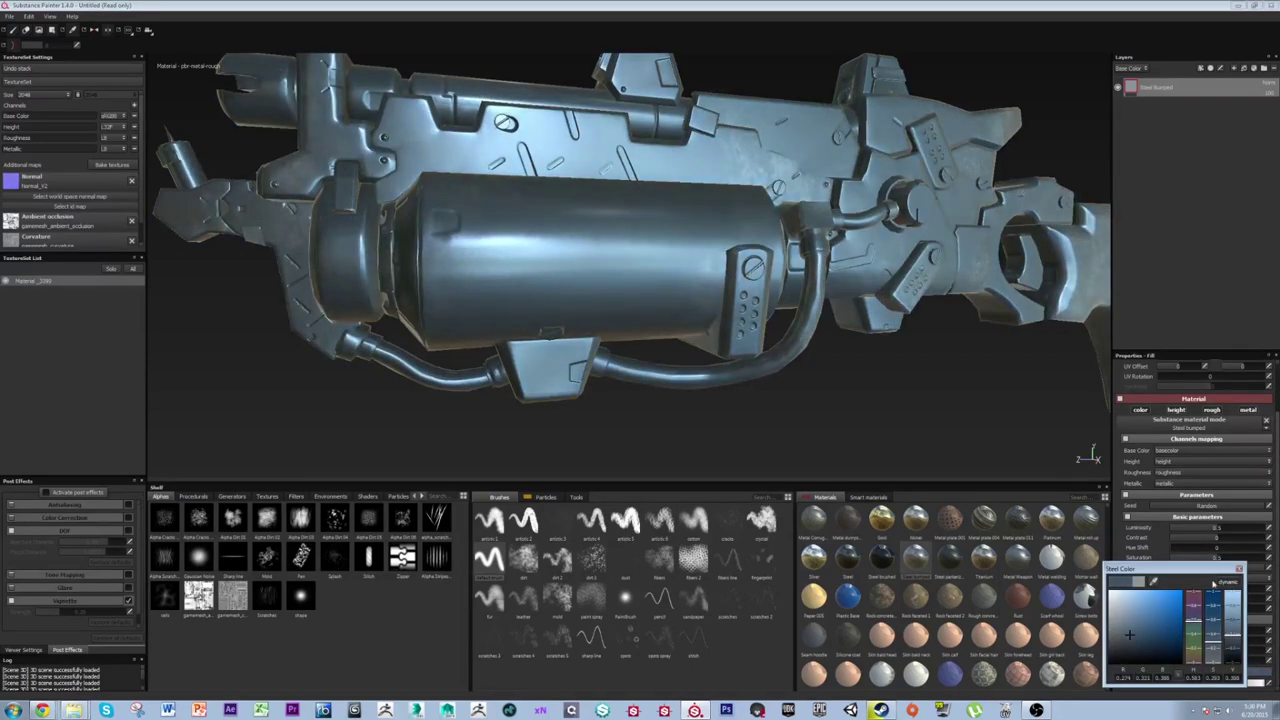
pyautogui.click(1238, 569)
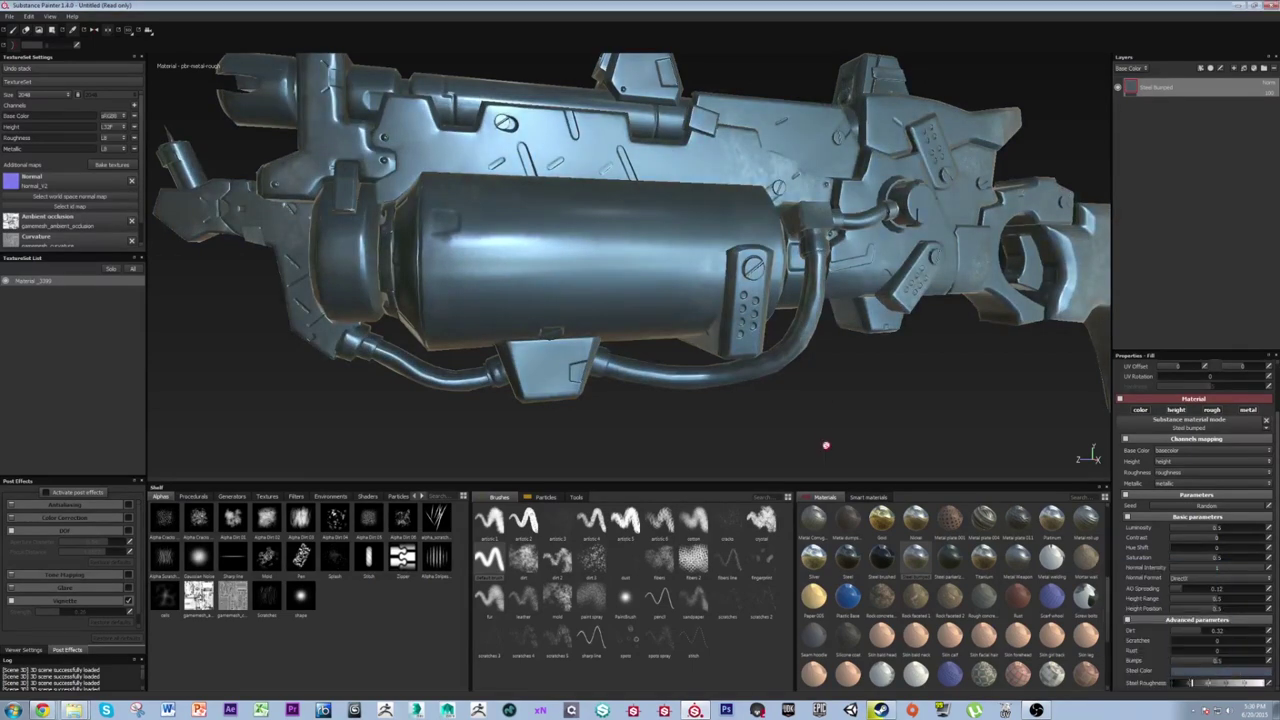
pyautogui.keyDown('alt'); pyautogui.moveTo(825, 394); pyautogui.dragTo(837, 409, button='middle'); pyautogui.keyUp('alt')
pyautogui.keyDown('alt'); pyautogui.moveTo(993, 420); pyautogui.dragTo(1000, 479); pyautogui.keyUp('alt')
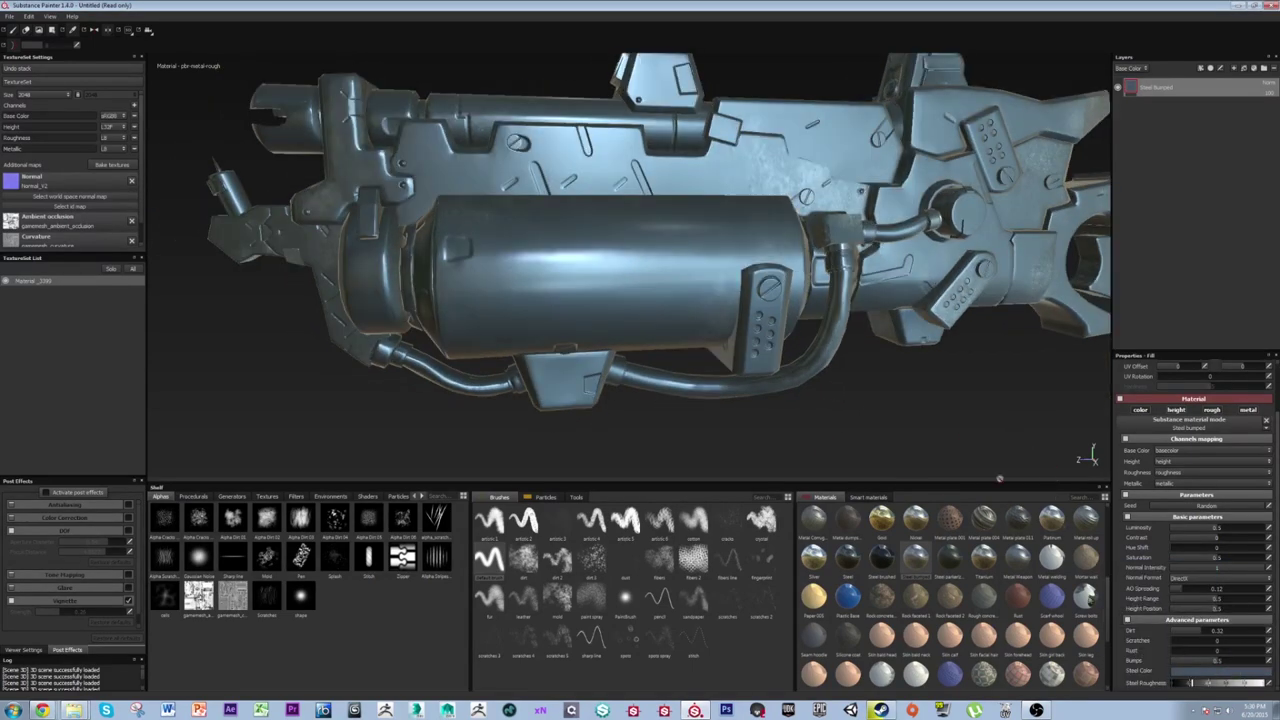
# Lighten the Steel Color to a nearly neutral medium grey with a slight blue tint.
pyautogui.click(1196, 671)
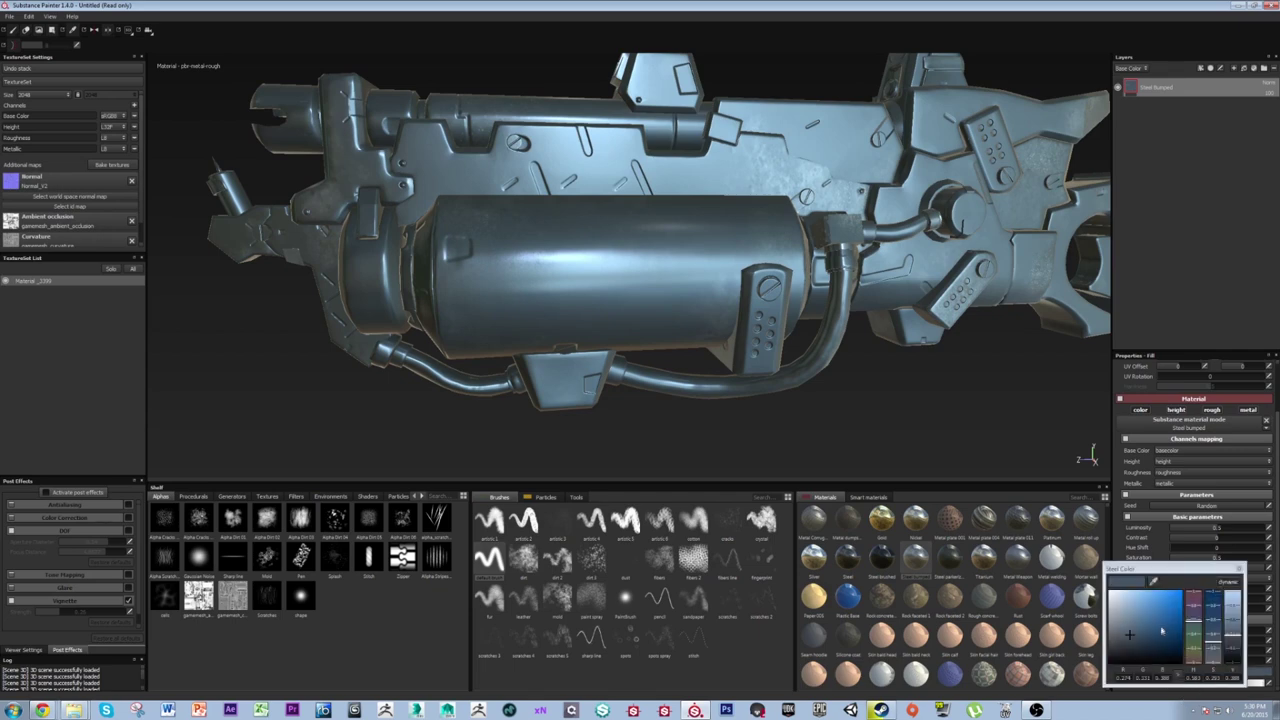
pyautogui.click(1229, 582)
pyautogui.moveTo(1125, 638); pyautogui.dragTo(1116, 625)
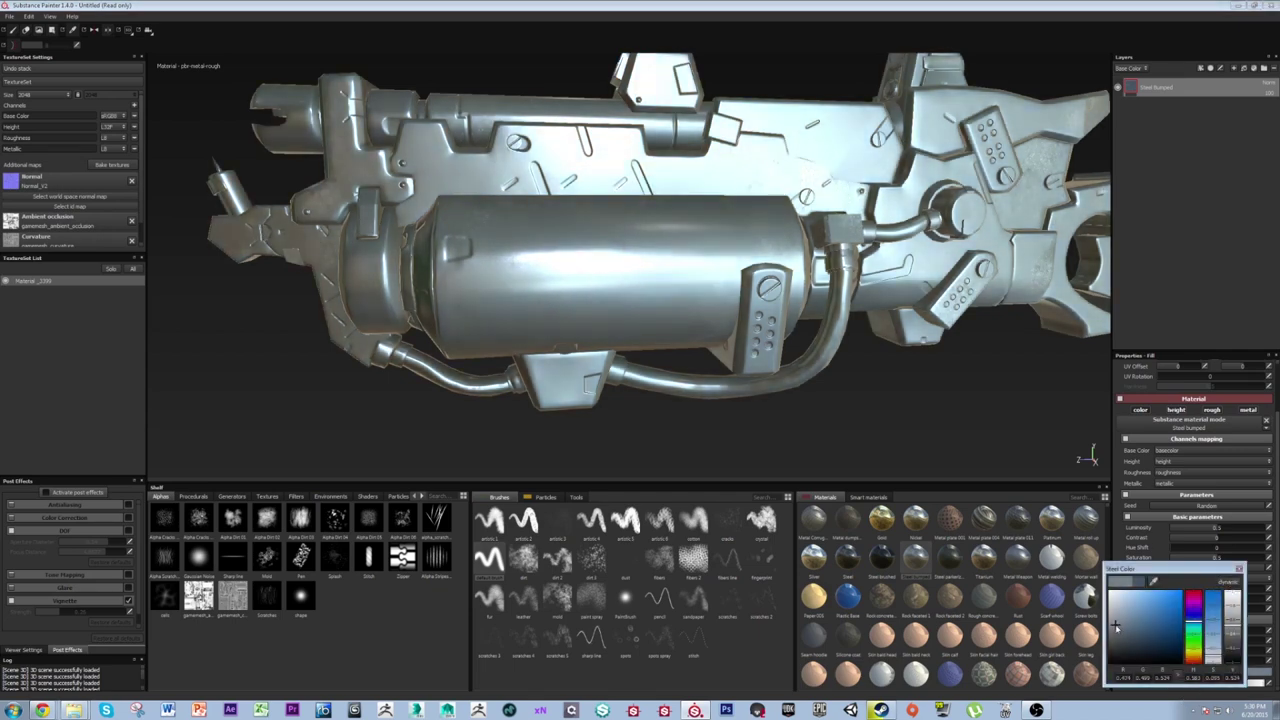
pyautogui.click(1239, 569)
pyautogui.moveTo(702, 354)
pyautogui.keyDown('alt'); pyautogui.mouseDown()
pyautogui.moveTo(837, 396)
pyautogui.moveTo(680, 356)
pyautogui.mouseUp(); pyautogui.keyUp('alt')
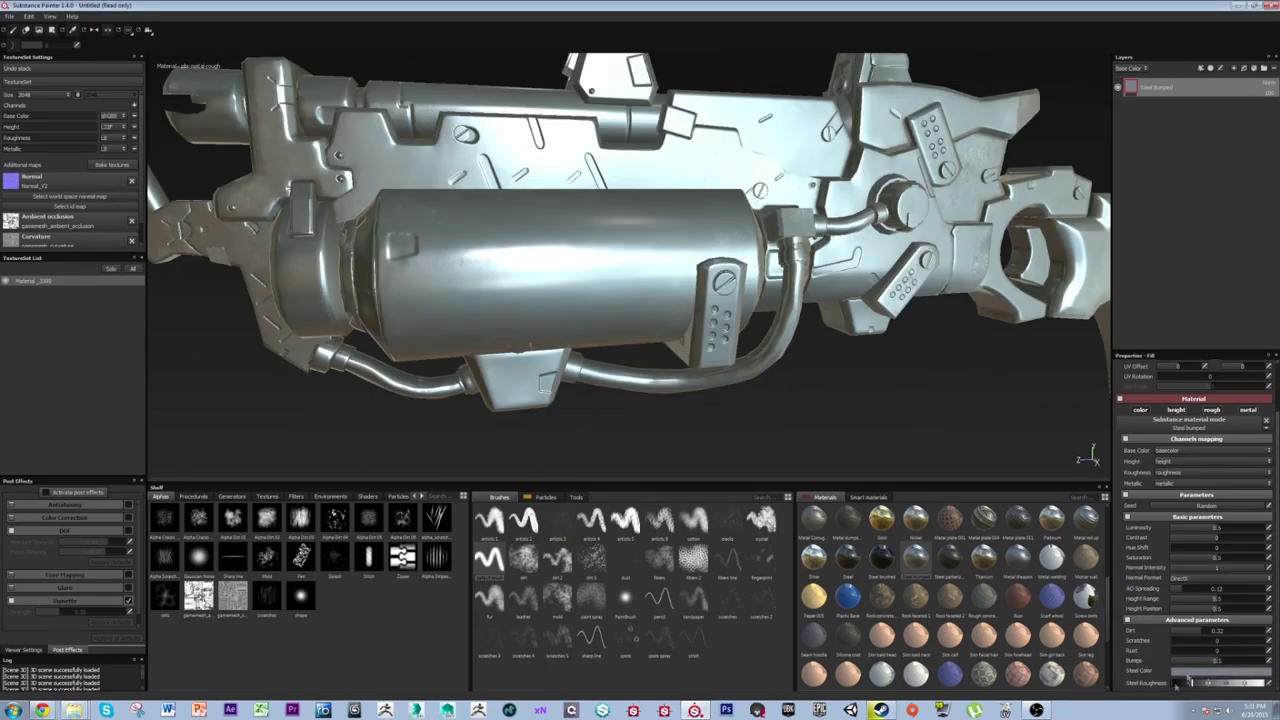
# Try several Steel Roughness settings, from matte to mirror-like, and compare how the gun's metal reflects light.
pyautogui.moveTo(1240, 693); pyautogui.dragTo(1272, 692)
pyautogui.keyDown('alt'); pyautogui.moveTo(655, 350); pyautogui.dragTo(810, 383); pyautogui.keyUp('alt')
pyautogui.moveTo(1174, 685); pyautogui.dragTo(1166, 685)
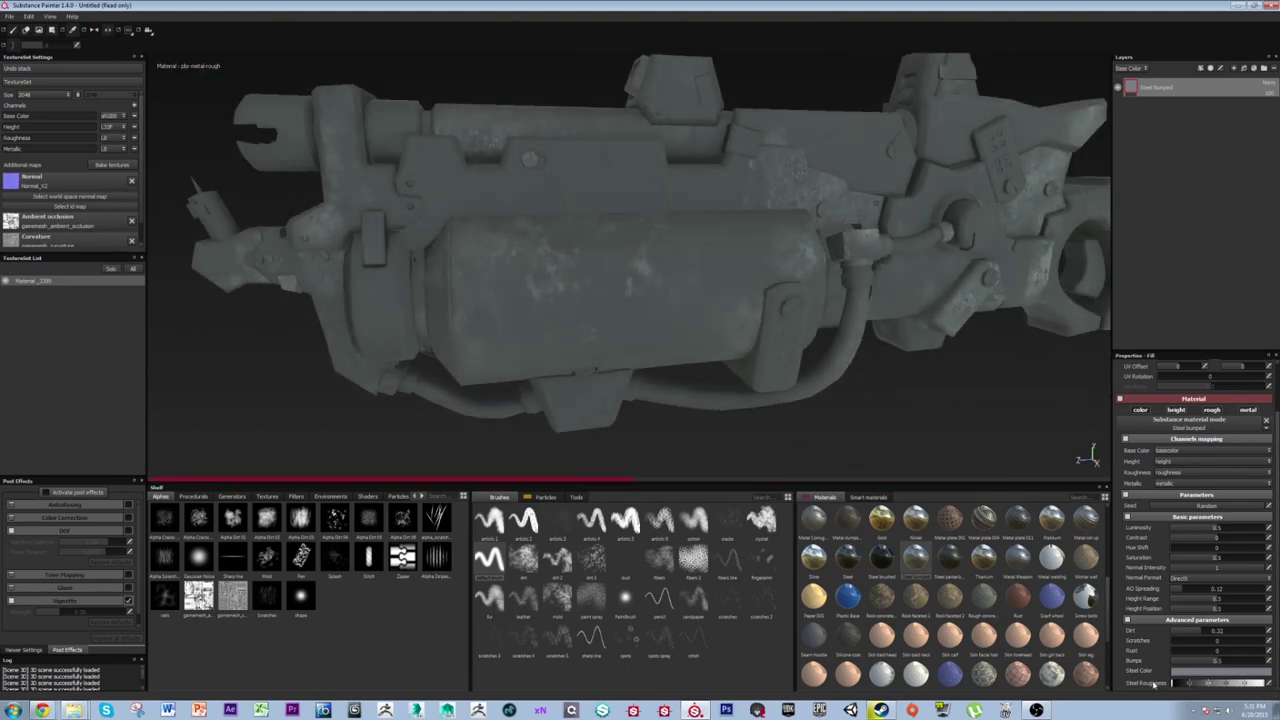
pyautogui.keyDown('alt'); pyautogui.moveTo(551, 208); pyautogui.dragTo(815, 253); pyautogui.keyUp('alt')
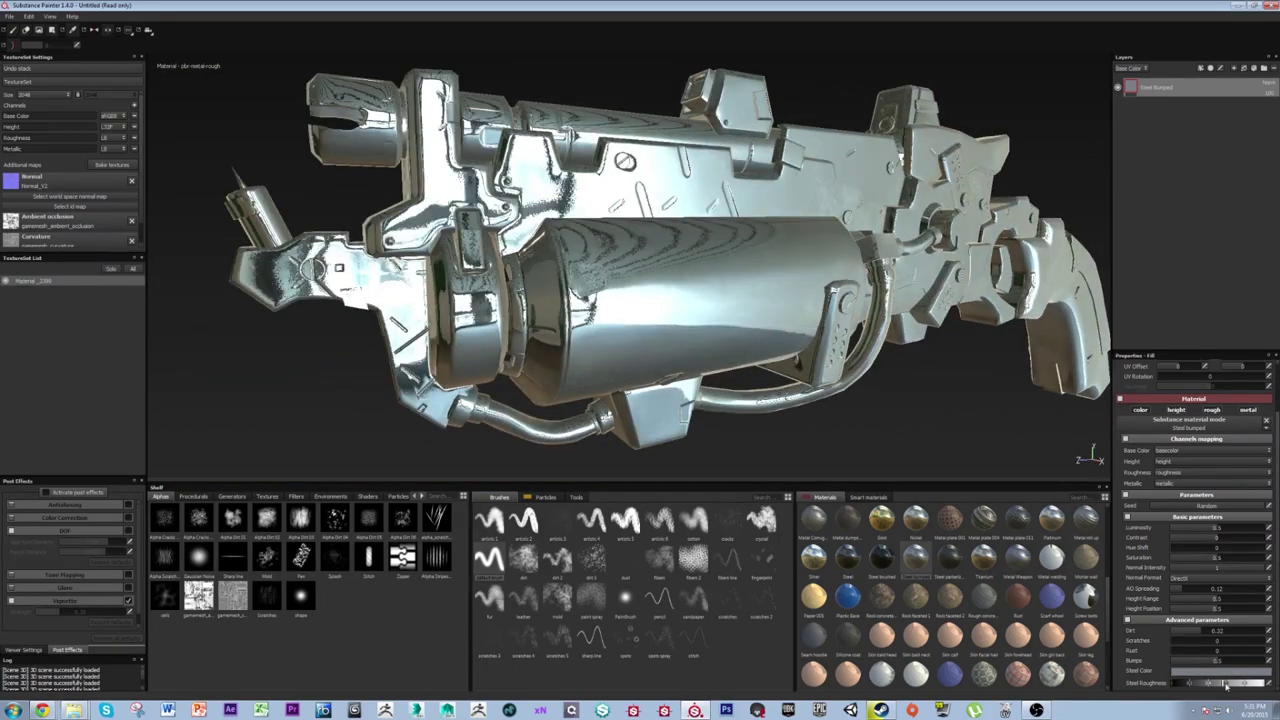
pyautogui.keyDown('alt'); pyautogui.moveTo(870, 385); pyautogui.dragTo(832, 405); pyautogui.keyUp('alt')
pyautogui.moveTo(1211, 685); pyautogui.dragTo(1190, 684)
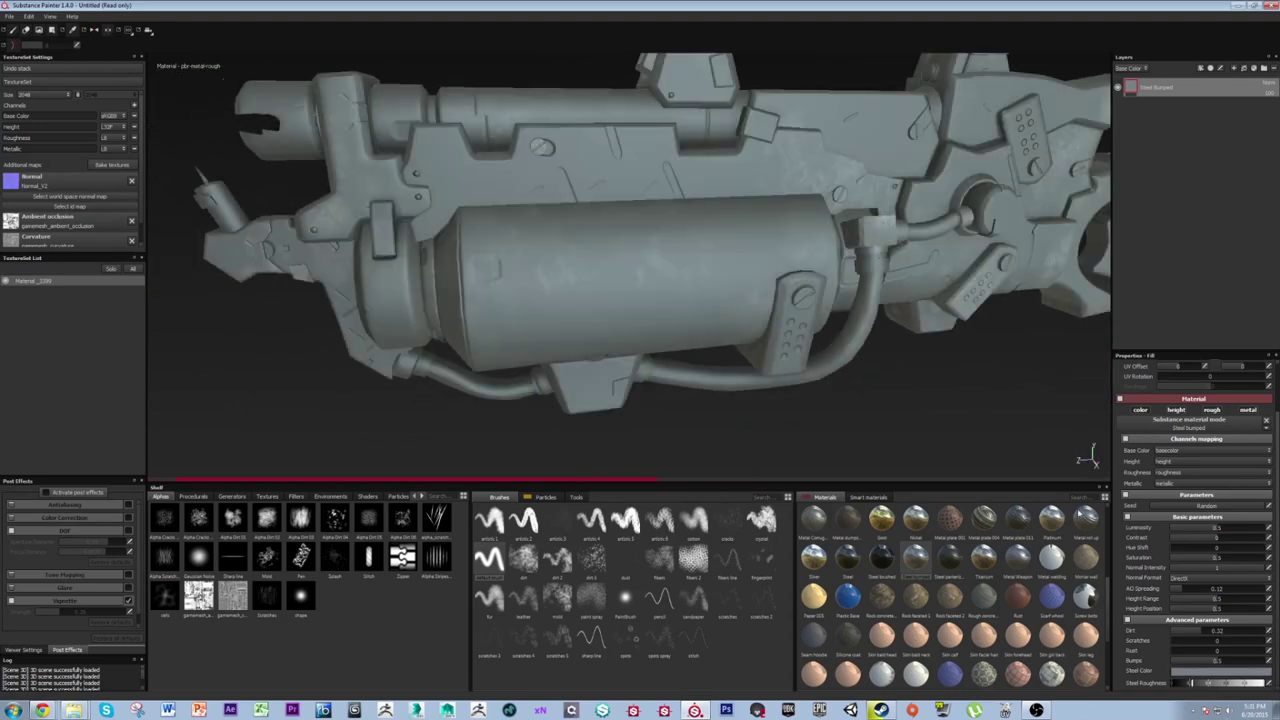
# Revert the project through the undo history to the first value change after the layer's label entry.
pyautogui.click(36, 69)
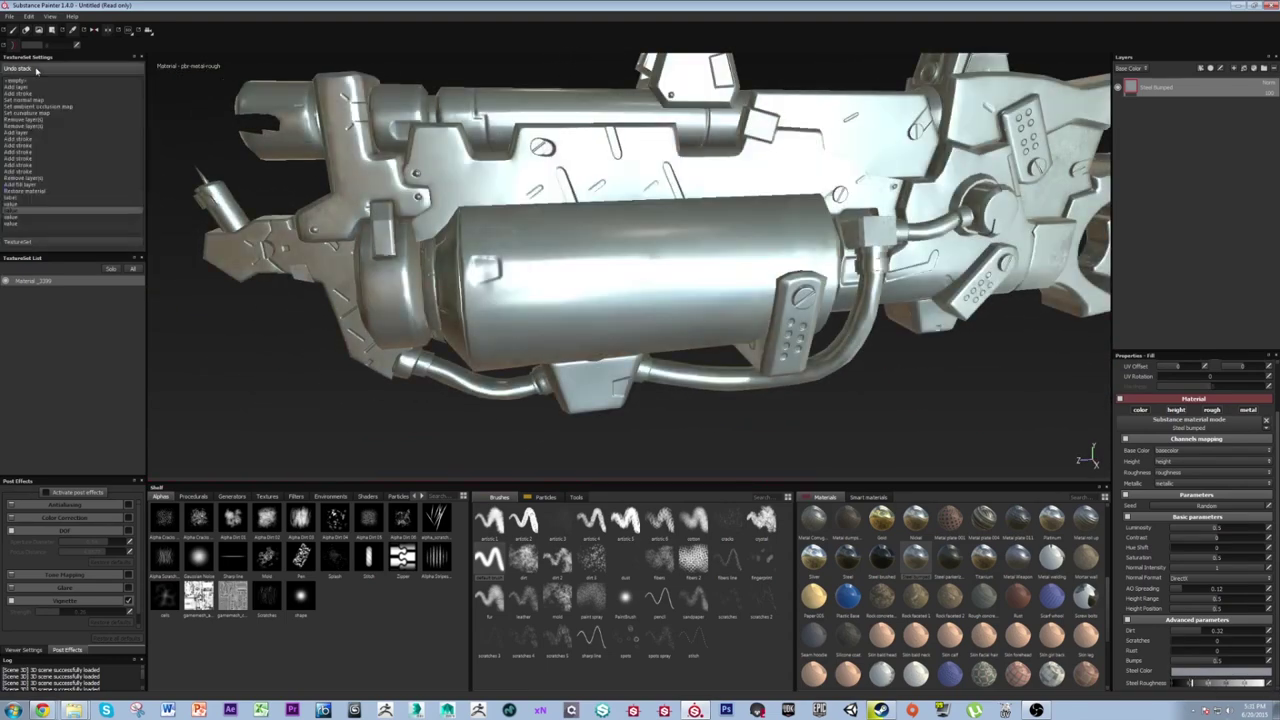
pyautogui.click(20, 205)
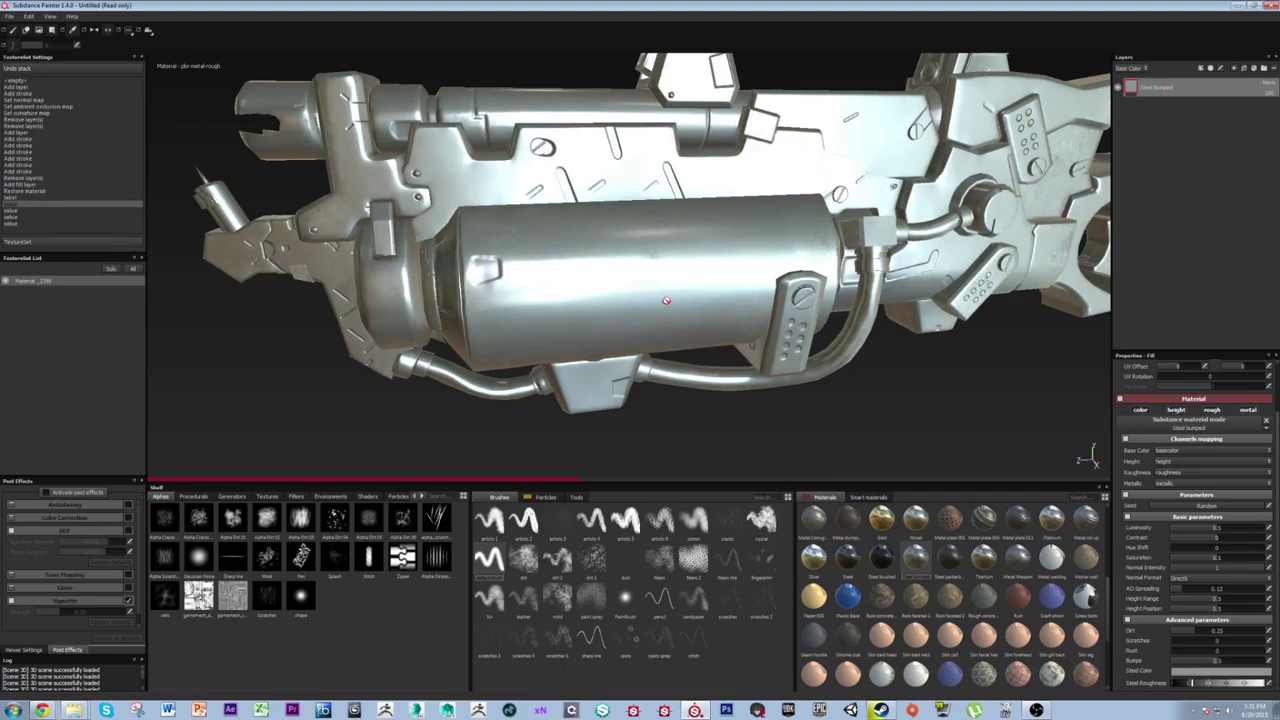
pyautogui.keyDown('alt'); pyautogui.moveTo(668, 299); pyautogui.dragTo(670, 321, button='middle'); pyautogui.keyUp('alt')
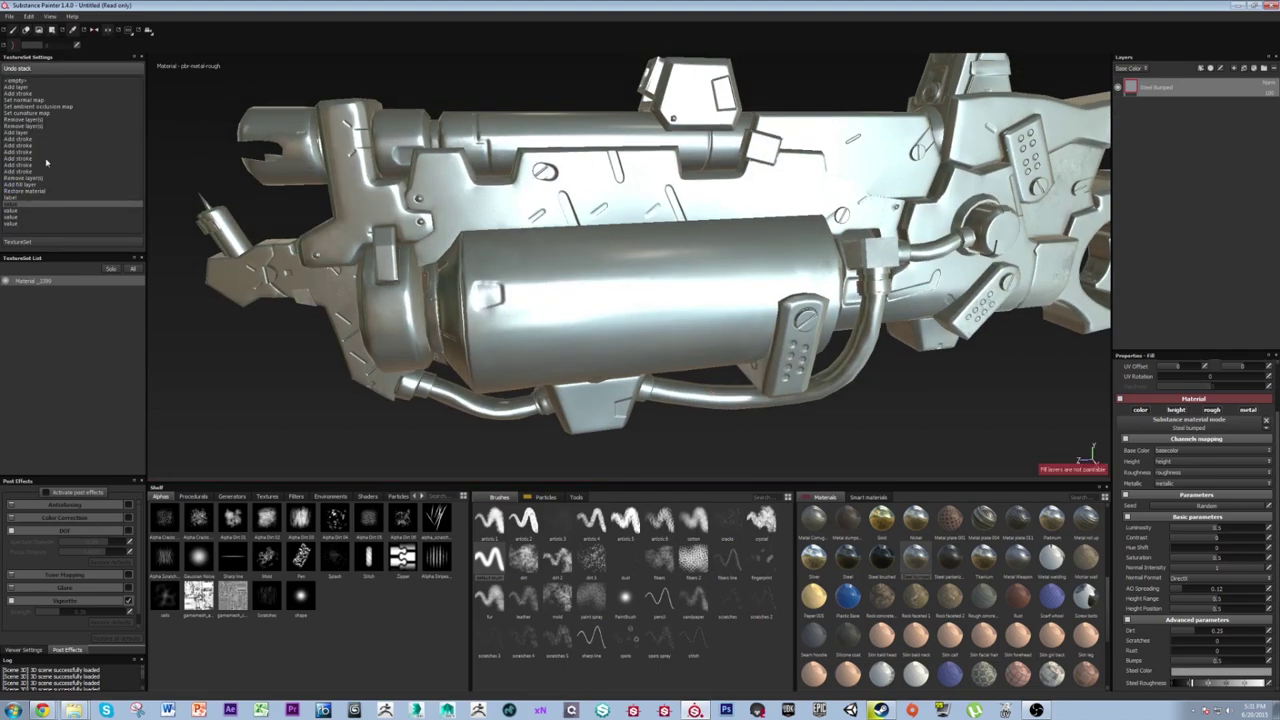
pyautogui.click(30, 241)
# Examine the steel surface on the gun's cylinder, body and stock from several angles and distances.
pyautogui.keyDown('alt'); pyautogui.moveTo(521, 335); pyautogui.dragTo(703, 274); pyautogui.keyUp('alt')
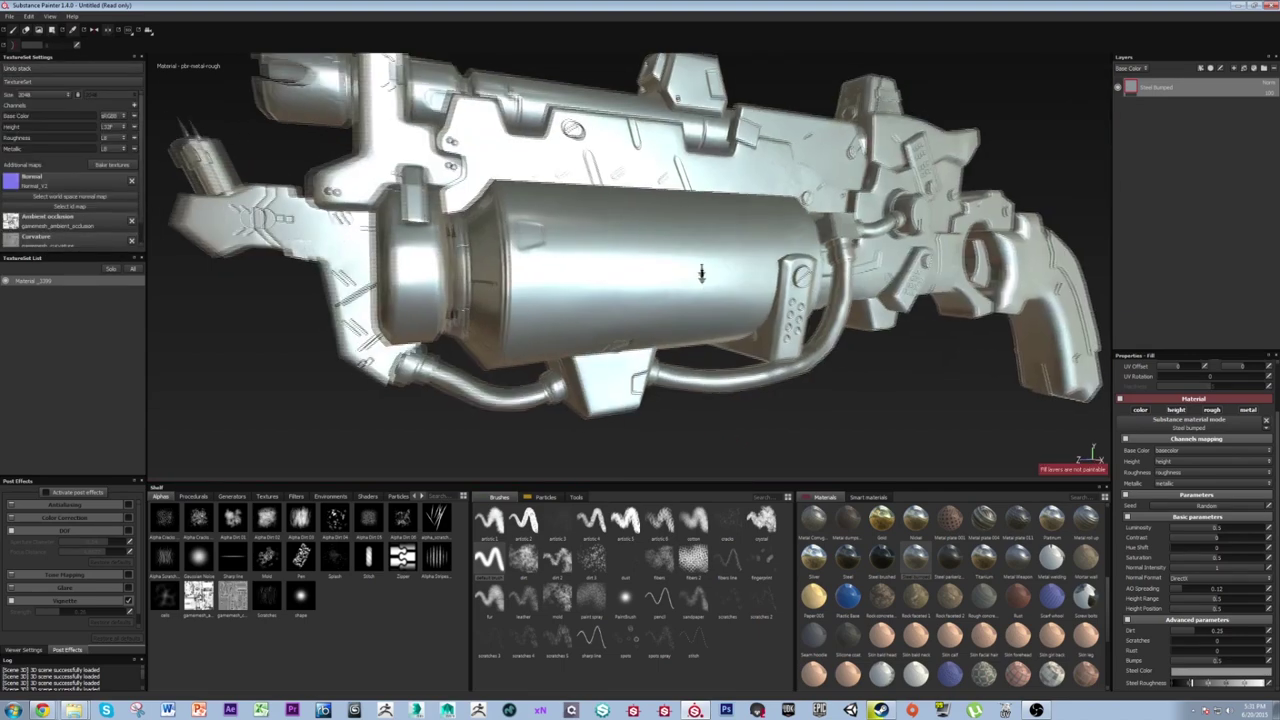
pyautogui.keyDown('alt'); pyautogui.moveTo(703, 274); pyautogui.dragTo(677, 329, button='right'); pyautogui.keyUp('alt')
pyautogui.keyDown('alt'); pyautogui.moveTo(677, 329); pyautogui.dragTo(614, 311); pyautogui.keyUp('alt')
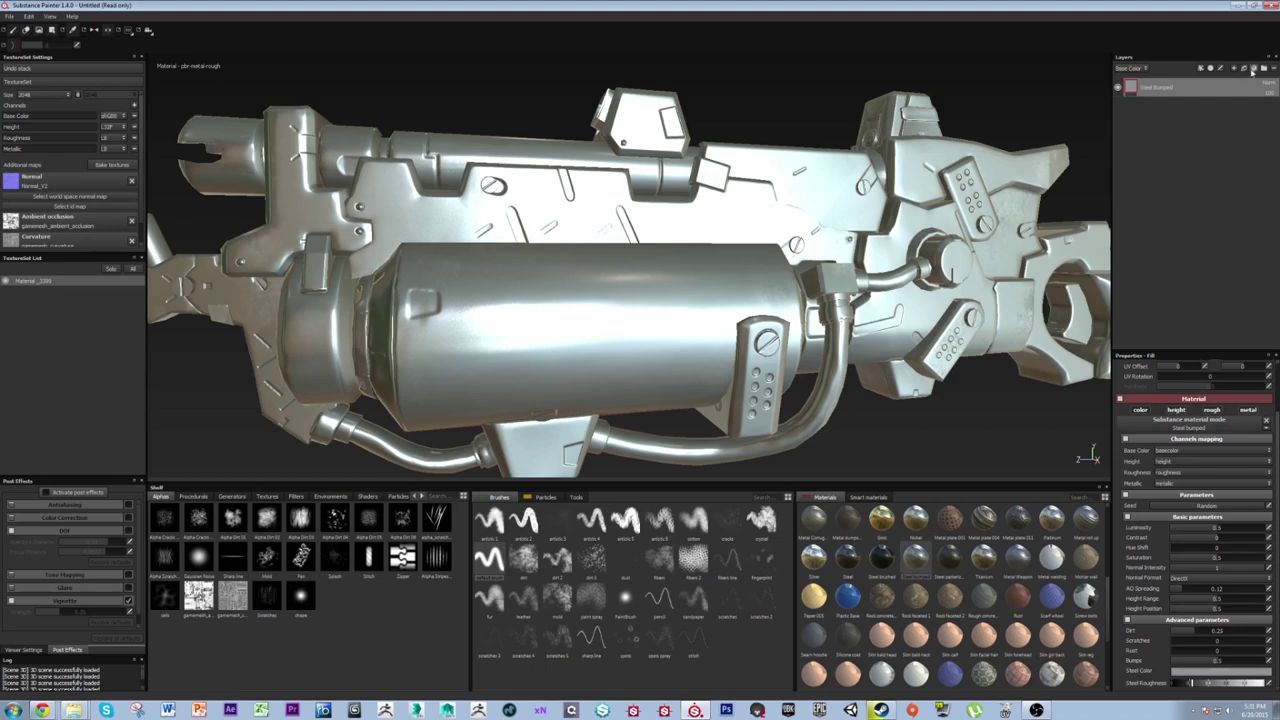
pyautogui.keyDown('alt'); pyautogui.moveTo(597, 250); pyautogui.dragTo(722, 155, button='middle'); pyautogui.keyUp('alt')
pyautogui.keyDown('alt'); pyautogui.moveTo(720, 155); pyautogui.dragTo(441, 294); pyautogui.keyUp('alt')
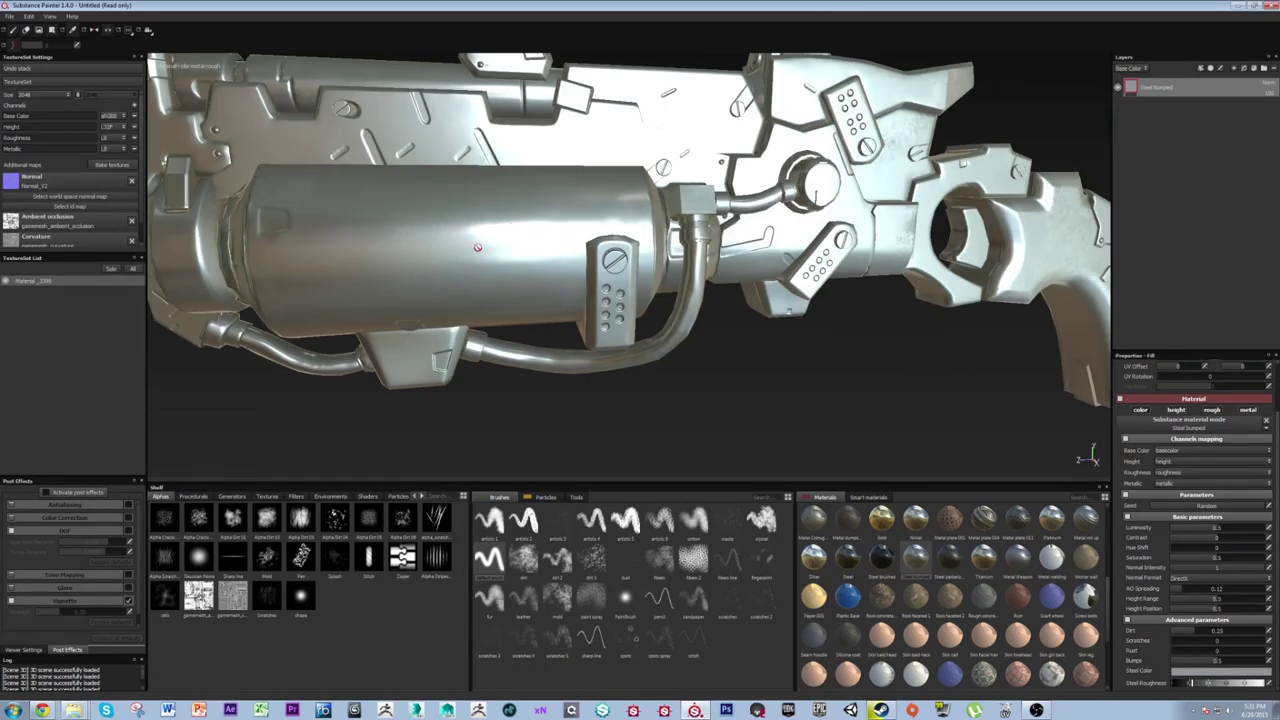
pyautogui.moveTo(477, 247)
pyautogui.keyDown('alt'); pyautogui.mouseDown()
pyautogui.moveTo(501, 223)
pyautogui.moveTo(557, 220)
pyautogui.moveTo(510, 236)
pyautogui.moveTo(558, 291)
pyautogui.moveTo(608, 237)
pyautogui.mouseUp(); pyautogui.keyUp('alt')
pyautogui.keyDown('alt'); pyautogui.moveTo(441, 293); pyautogui.dragTo(547, 250); pyautogui.keyUp('alt')
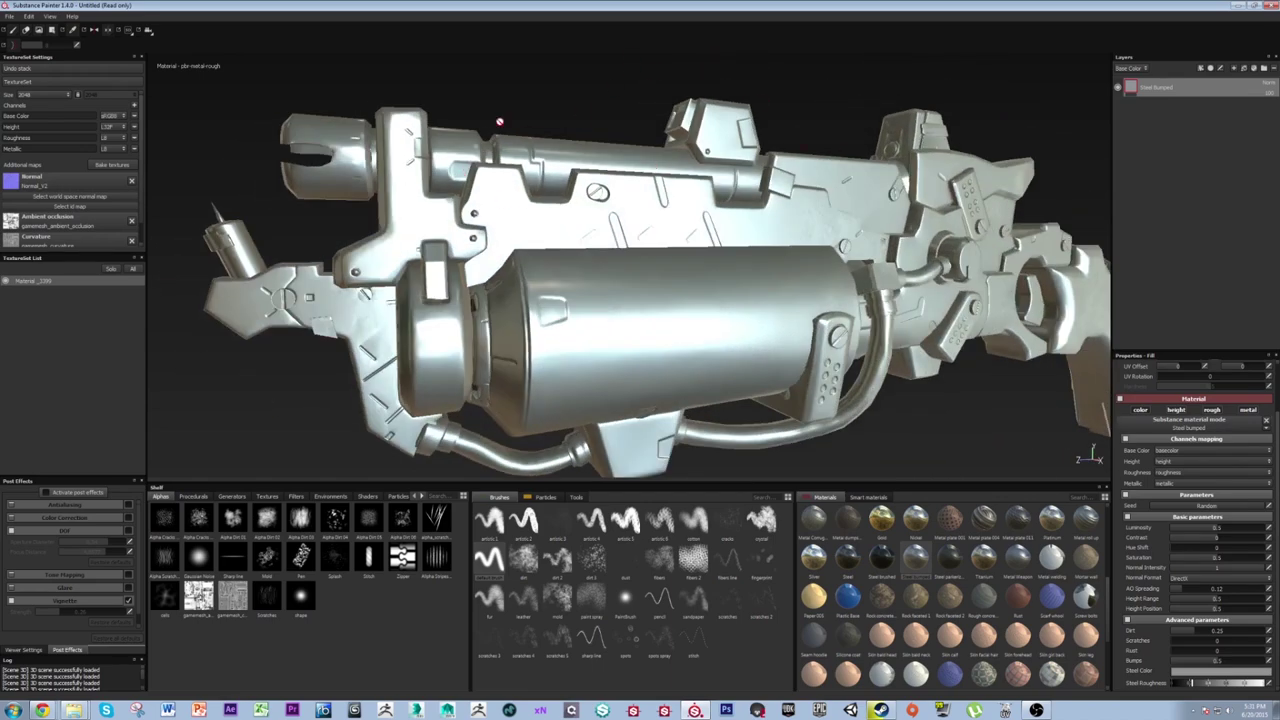
# Examine the rifle's bumped steel base material from several angles and distances.
pyautogui.keyDown('alt'); pyautogui.moveTo(500, 121); pyautogui.dragTo(395, 75, button='middle'); pyautogui.keyUp('alt')
pyautogui.keyDown('alt'); pyautogui.moveTo(202, 84); pyautogui.dragTo(424, 133, button='middle'); pyautogui.keyUp('alt')
pyautogui.keyDown('alt'); pyautogui.moveTo(510, 246); pyautogui.dragTo(324, 192, button='middle'); pyautogui.keyUp('alt')
pyautogui.keyDown('alt'); pyautogui.moveTo(323, 192); pyautogui.dragTo(597, 268); pyautogui.keyUp('alt')
pyautogui.keyDown('alt'); pyautogui.moveTo(597, 268); pyautogui.dragTo(497, 226, button='middle'); pyautogui.keyUp('alt')
pyautogui.keyDown('alt'); pyautogui.moveTo(497, 226); pyautogui.dragTo(690, 272); pyautogui.keyUp('alt')
pyautogui.scroll(-3, 690, 272)
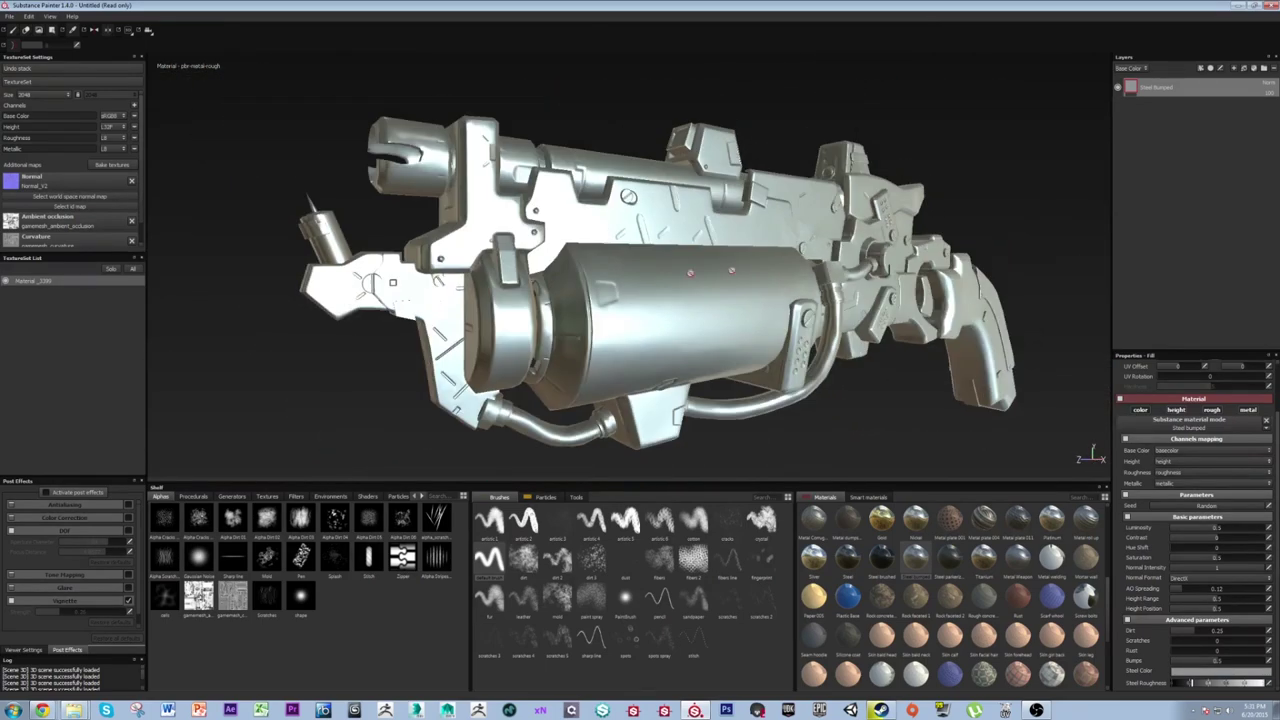
pyautogui.keyDown('alt'); pyautogui.moveTo(692, 343); pyautogui.dragTo(637, 263); pyautogui.keyUp('alt')
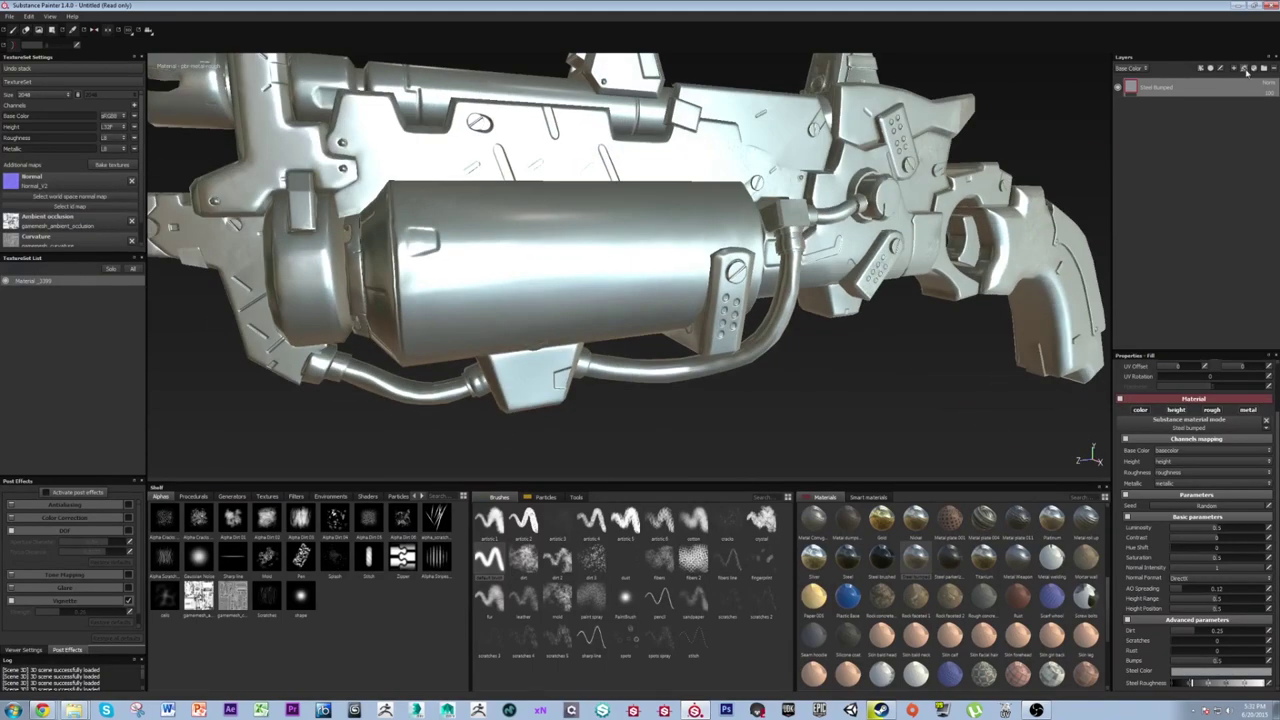
# Add a fill layer above the Steel Bumped layer and apply the Steel material to it.
pyautogui.click(1245, 71)
pyautogui.moveTo(716, 259)
pyautogui.keyDown('alt'); pyautogui.mouseDown()
pyautogui.moveTo(614, 294)
pyautogui.moveTo(698, 288)
pyautogui.moveTo(777, 205)
pyautogui.moveTo(543, 240)
pyautogui.moveTo(789, 260)
pyautogui.moveTo(766, 229)
pyautogui.moveTo(860, 257)
pyautogui.moveTo(538, 195)
pyautogui.moveTo(605, 242)
pyautogui.moveTo(595, 258)
pyautogui.moveTo(620, 230)
pyautogui.moveTo(880, 160)
pyautogui.moveTo(760, 140)
pyautogui.moveTo(639, 192)
pyautogui.mouseUp(); pyautogui.keyUp('alt')
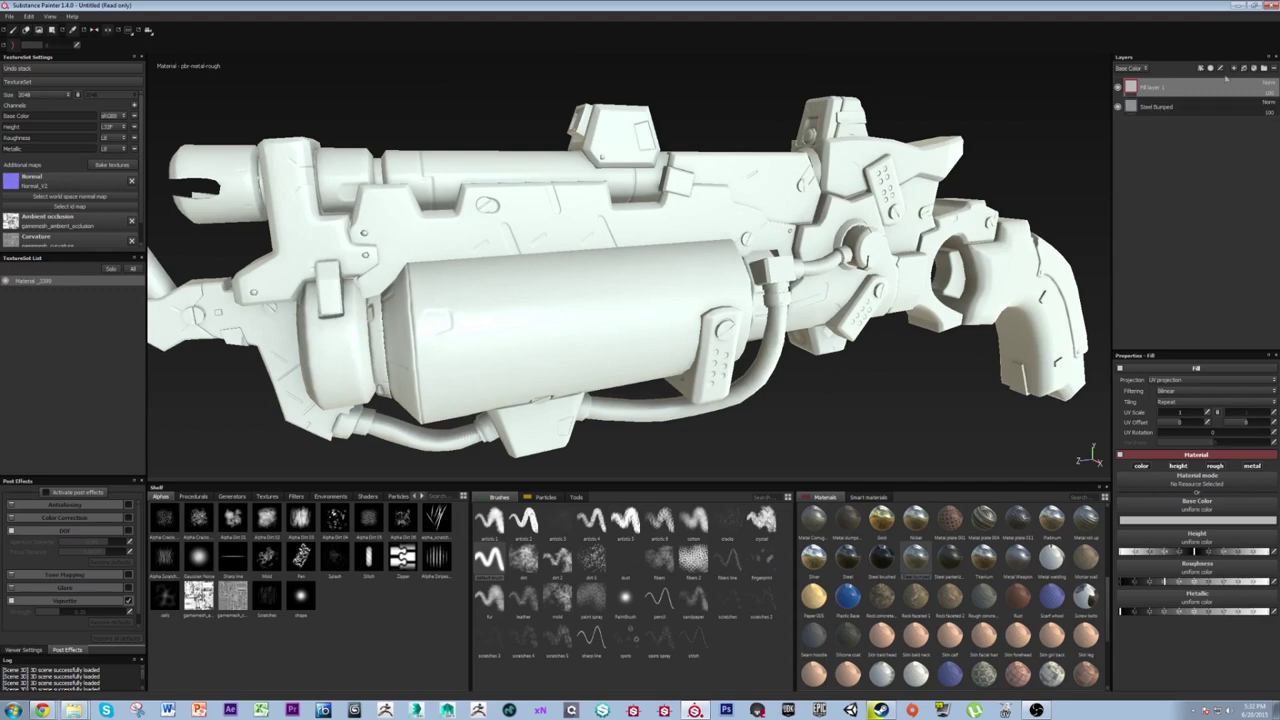
pyautogui.keyDown('alt'); pyautogui.moveTo(834, 261); pyautogui.dragTo(784, 301); pyautogui.keyUp('alt')
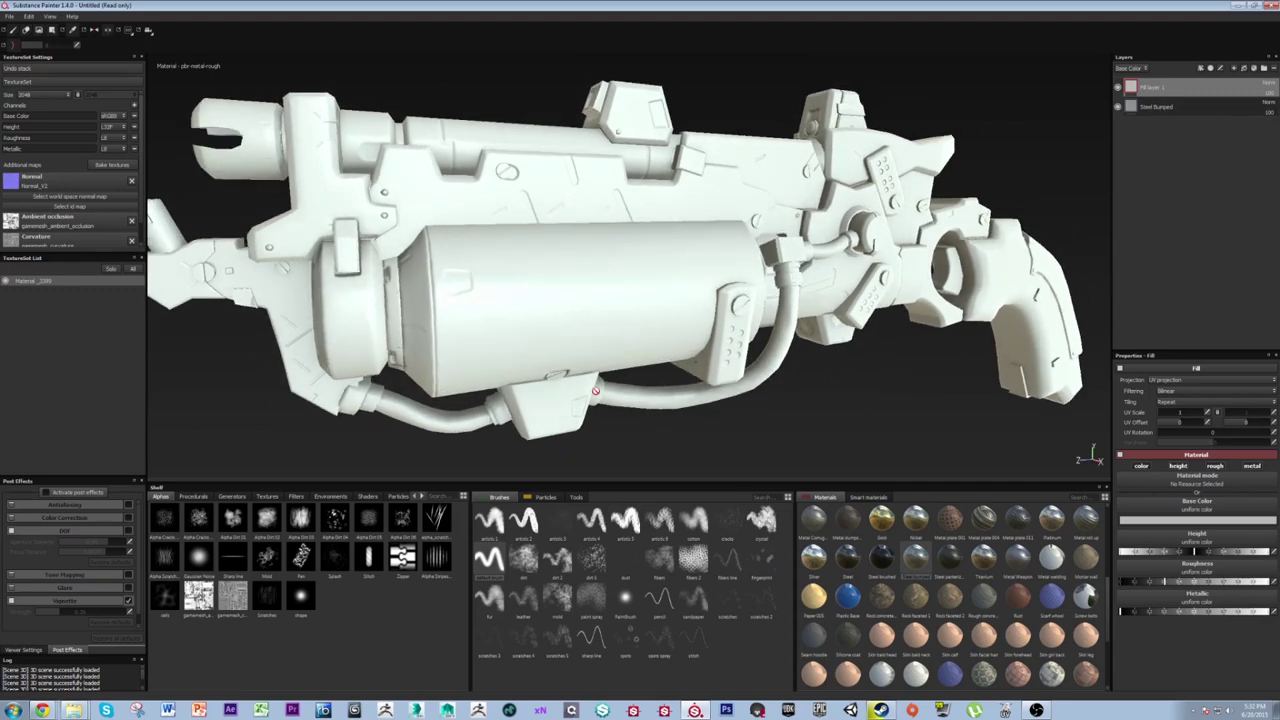
pyautogui.keyDown('alt'); pyautogui.moveTo(912, 289); pyautogui.dragTo(885, 258); pyautogui.keyUp('alt')
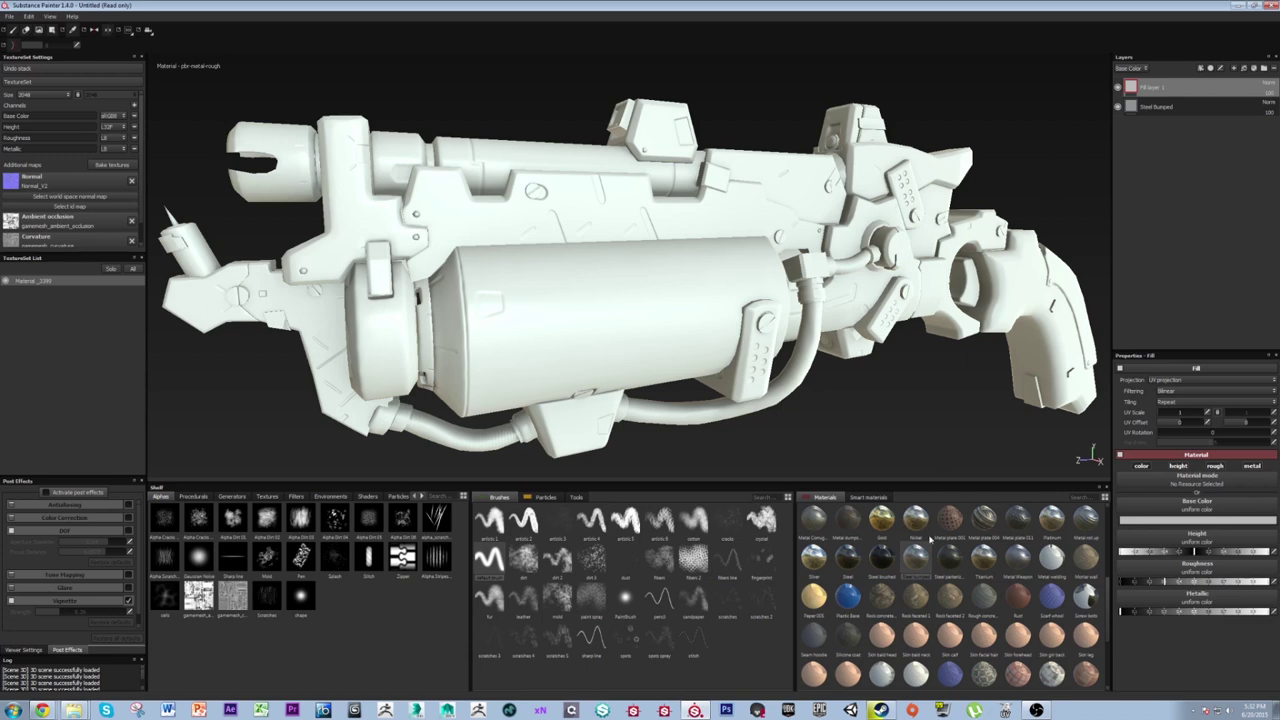
pyautogui.click(853, 564)
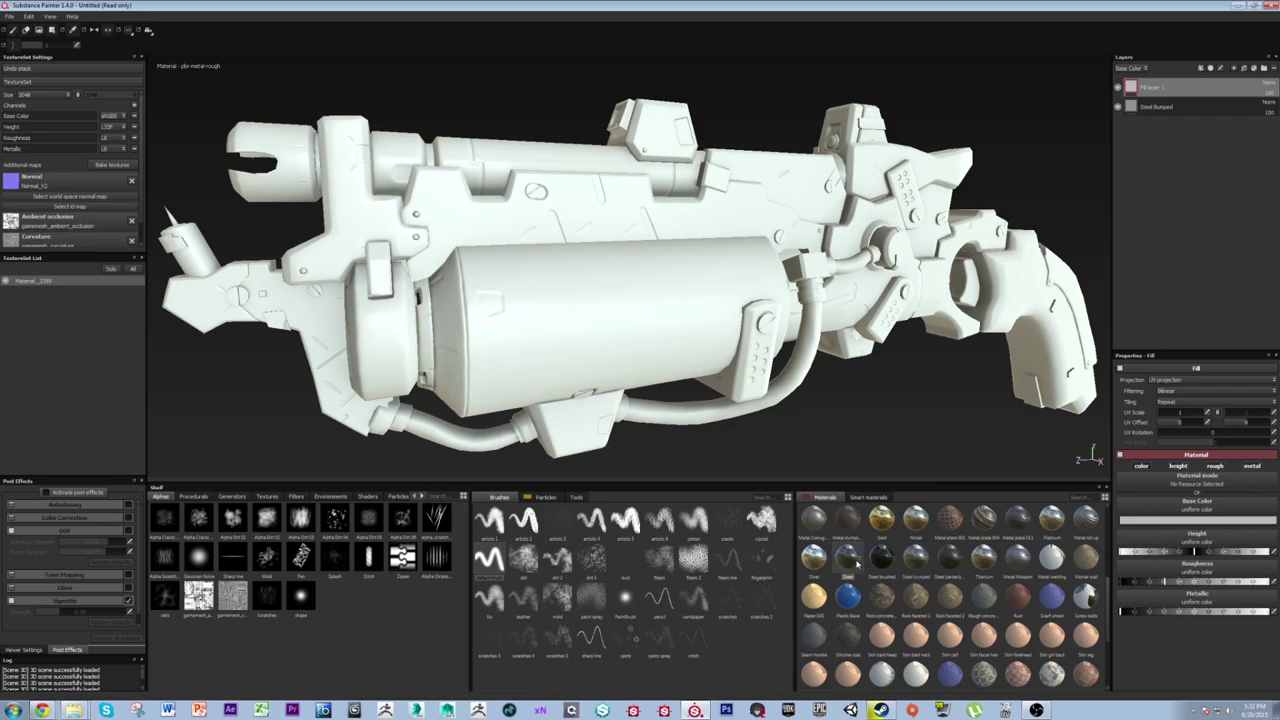
pyautogui.keyDown('alt'); pyautogui.moveTo(804, 292); pyautogui.dragTo(925, 352); pyautogui.keyUp('alt')
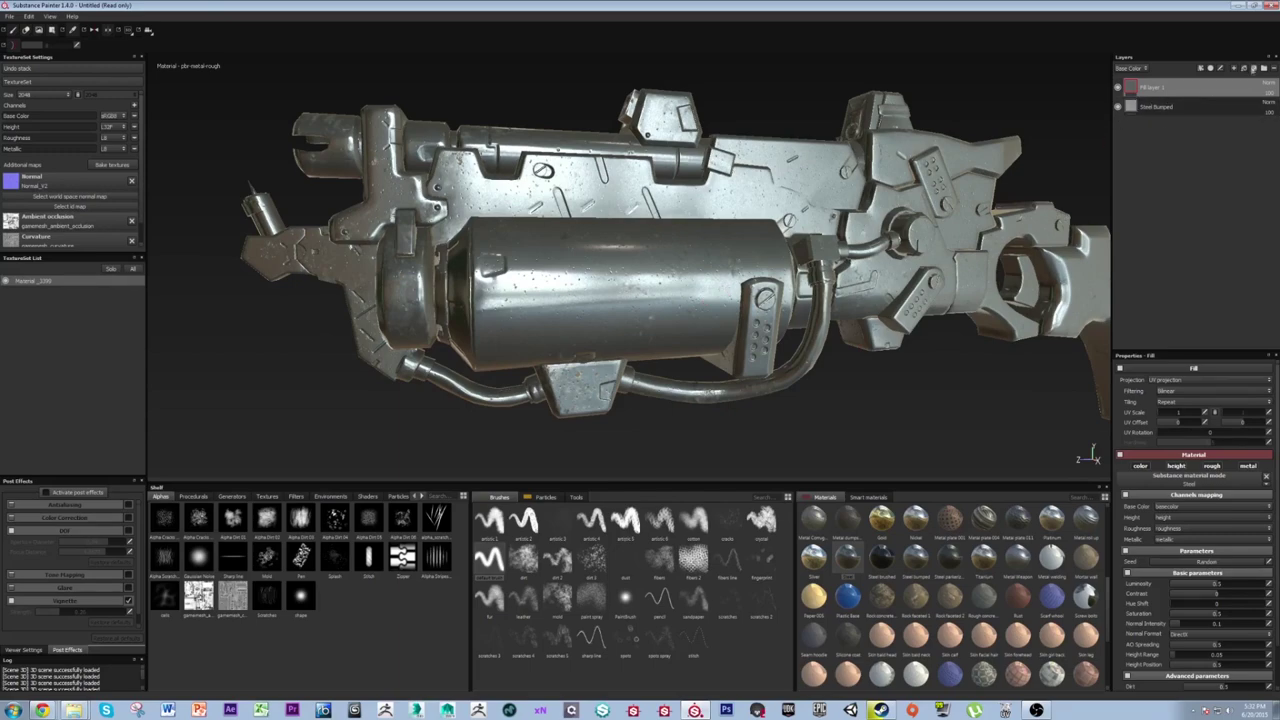
# Set the new fill layer's Steel parameters to Dirt 0, Surface Imperfections 0 and Rust 0.18.
pyautogui.keyDown('alt'); pyautogui.moveTo(761, 201); pyautogui.dragTo(805, 318); pyautogui.keyUp('alt')
pyautogui.scroll(-2, 1193, 600)
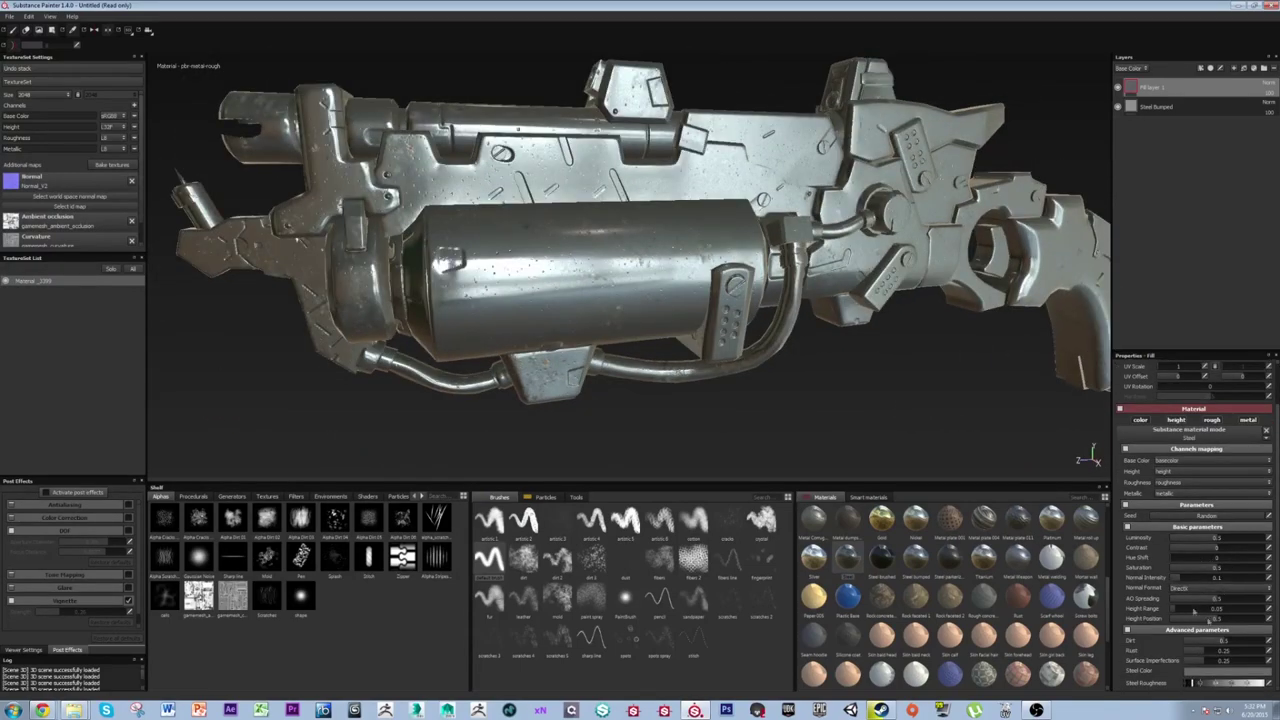
pyautogui.moveTo(1218, 645); pyautogui.dragTo(1185, 646)
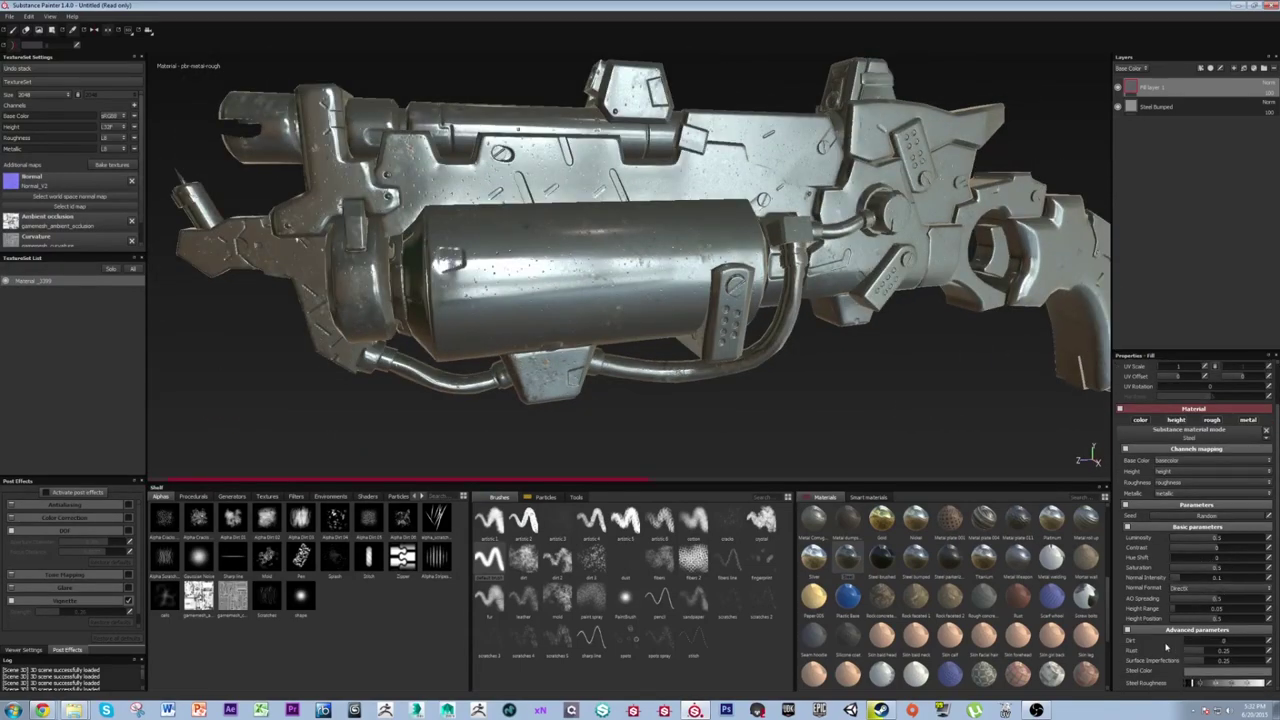
pyautogui.moveTo(1200, 663); pyautogui.dragTo(1180, 663)
pyautogui.keyDown('alt'); pyautogui.moveTo(728, 351); pyautogui.dragTo(768, 375); pyautogui.keyUp('alt')
pyautogui.keyDown('alt'); pyautogui.moveTo(768, 375); pyautogui.dragTo(845, 419, button='right'); pyautogui.keyUp('alt')
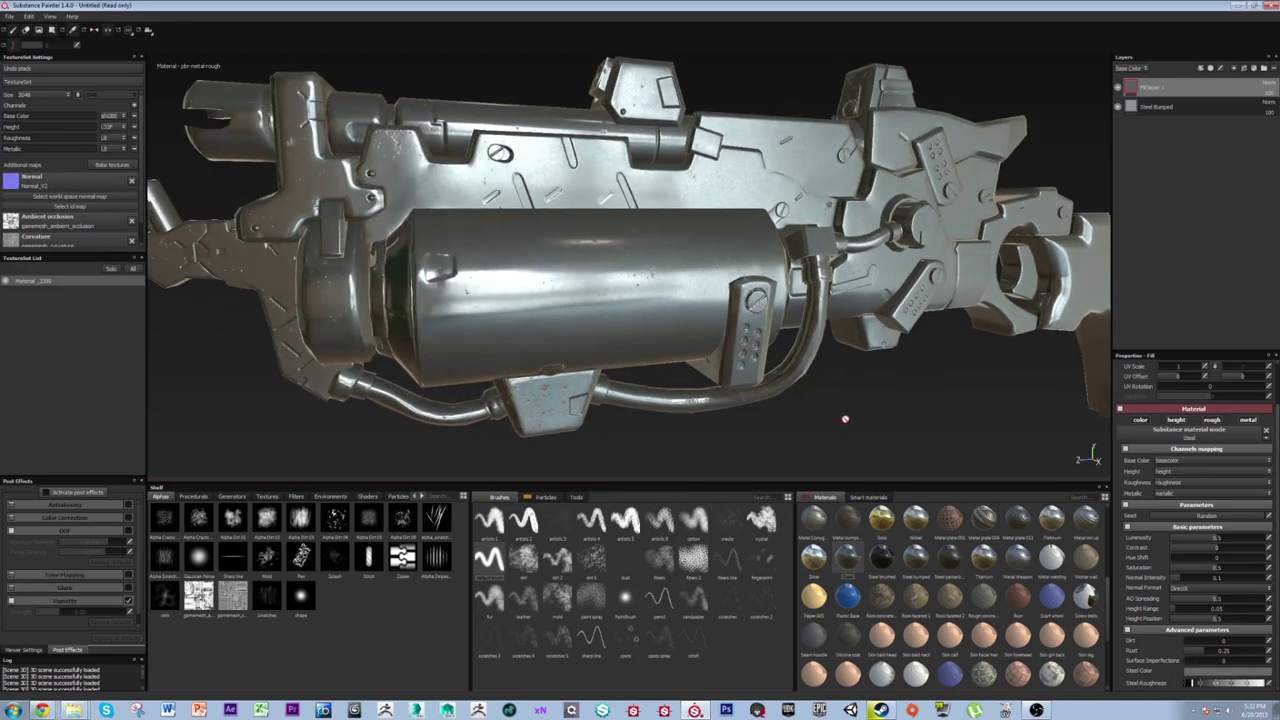
pyautogui.click(1190, 652)
pyautogui.moveTo(1198, 655); pyautogui.dragTo(1194, 657)
pyautogui.keyDown('alt'); pyautogui.moveTo(893, 362); pyautogui.dragTo(888, 393); pyautogui.keyUp('alt')
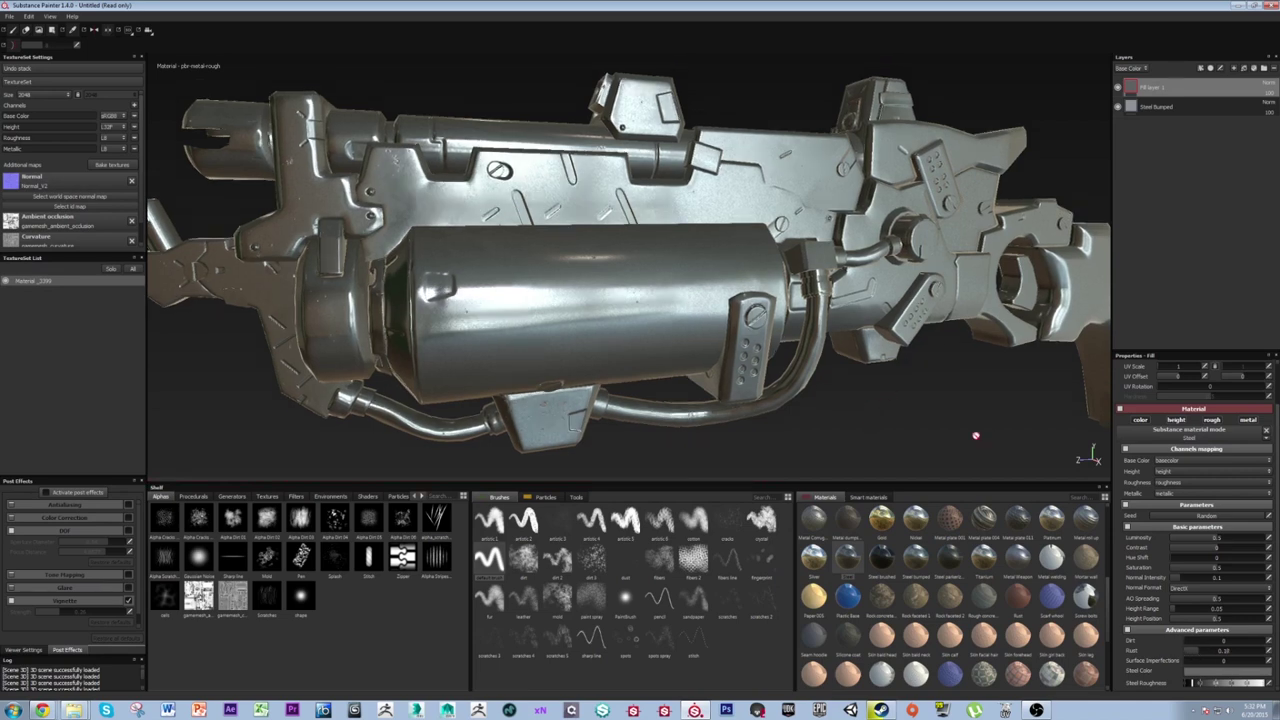
# Check the Steel Color setting and inspect the adjusted steel finish on the rifle.
pyautogui.click(1197, 673)
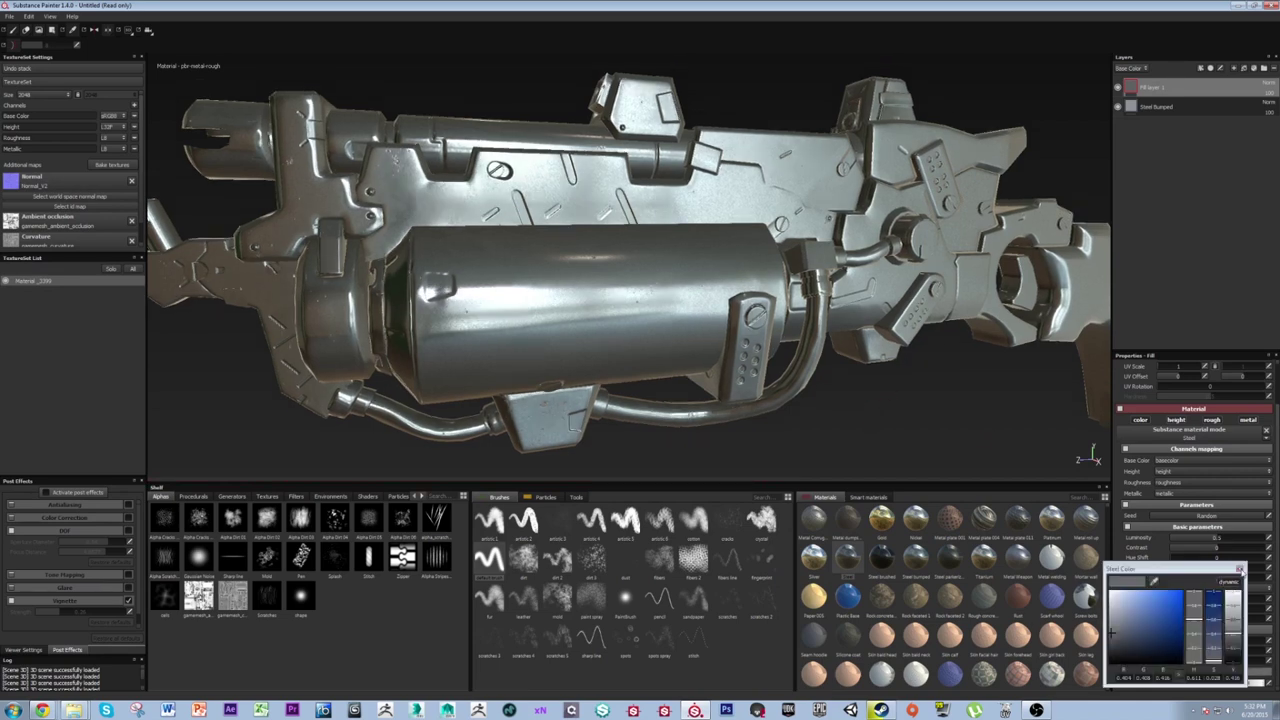
pyautogui.keyDown('alt'); pyautogui.moveTo(619, 181); pyautogui.dragTo(941, 172); pyautogui.keyUp('alt')
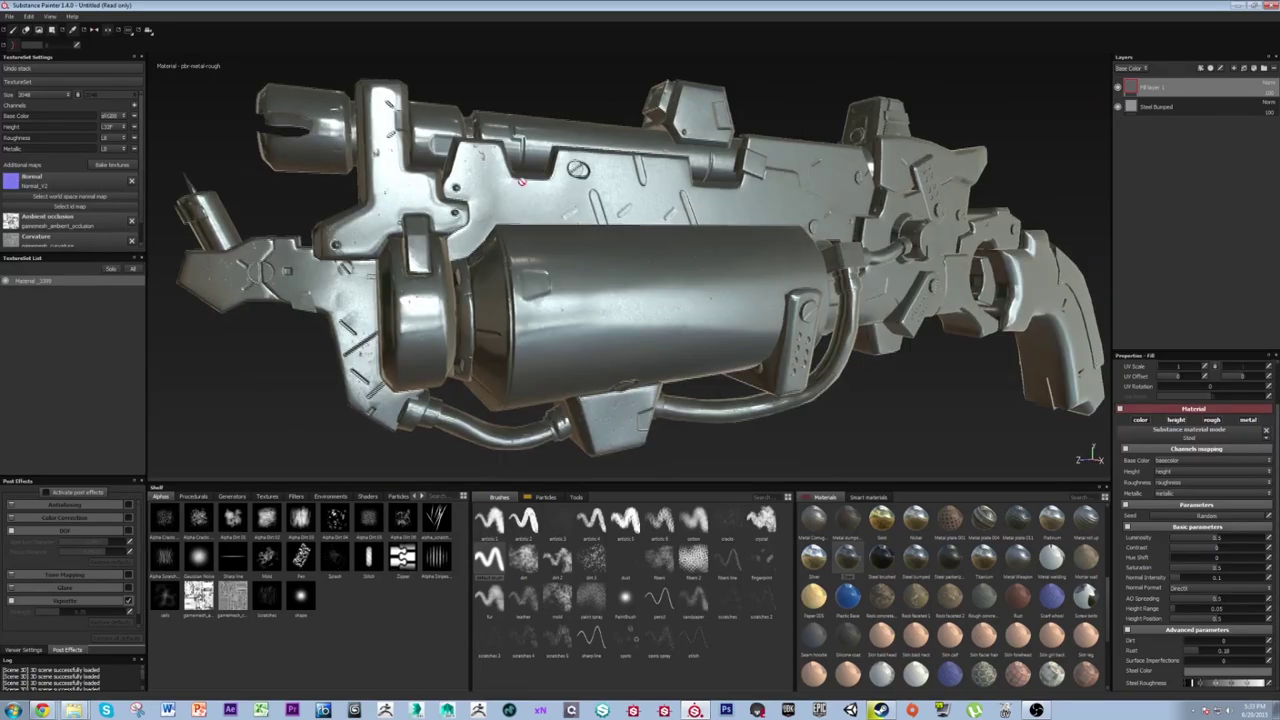
pyautogui.keyDown('alt'); pyautogui.moveTo(595, 221); pyautogui.dragTo(638, 202); pyautogui.keyUp('alt')
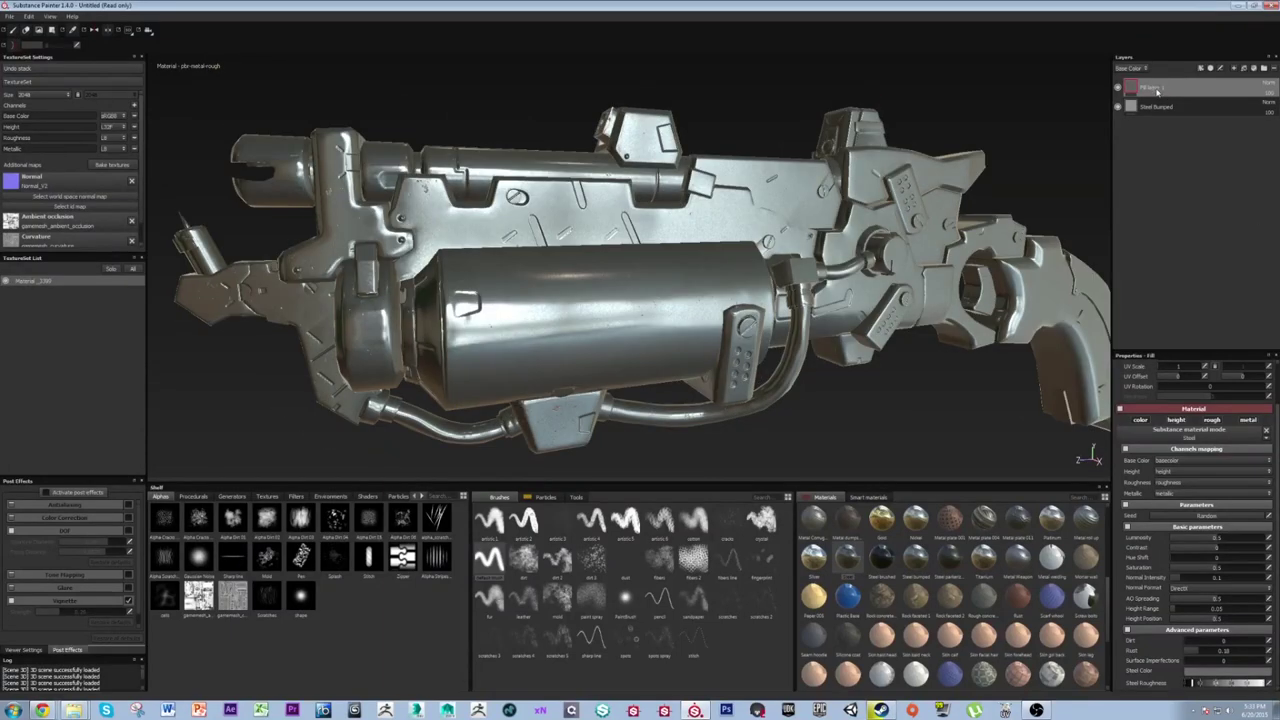
# Rename the new fill layer to Steel and add a black mask to it.
pyautogui.doubleClick(1156, 90)
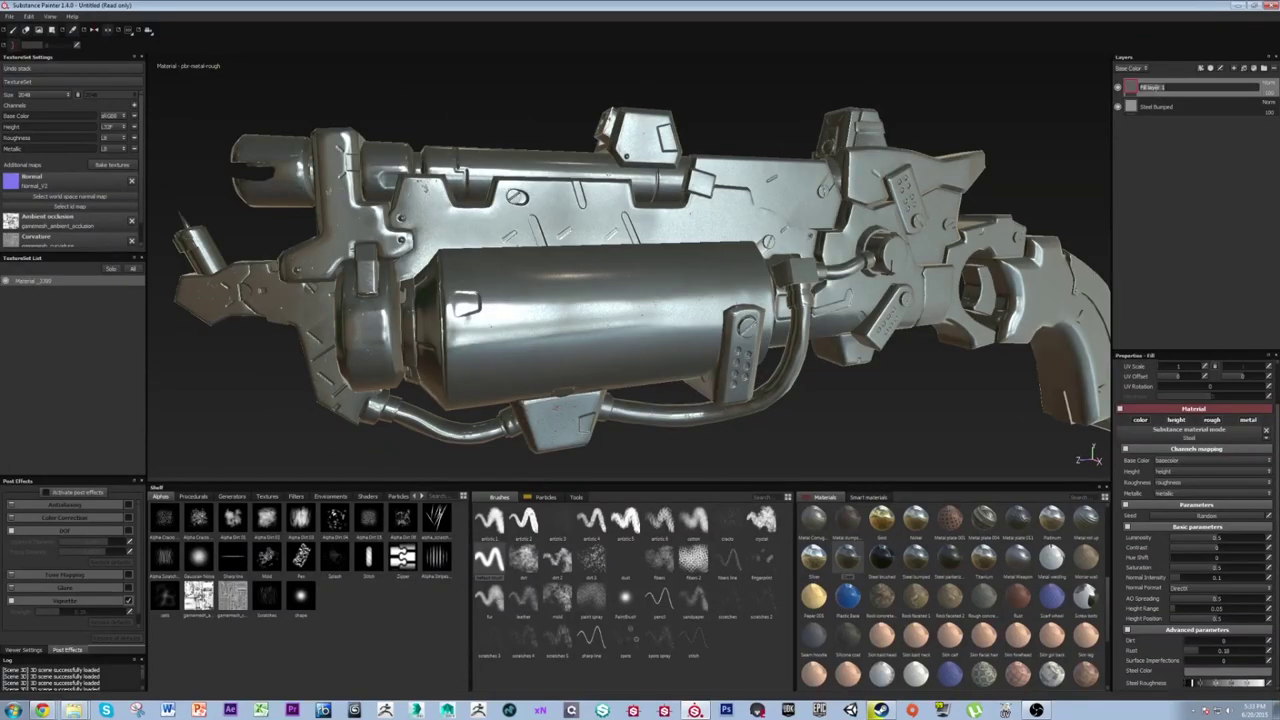
pyautogui.write('E')
pyautogui.press('Return')
pyautogui.rightClick(1158, 89)
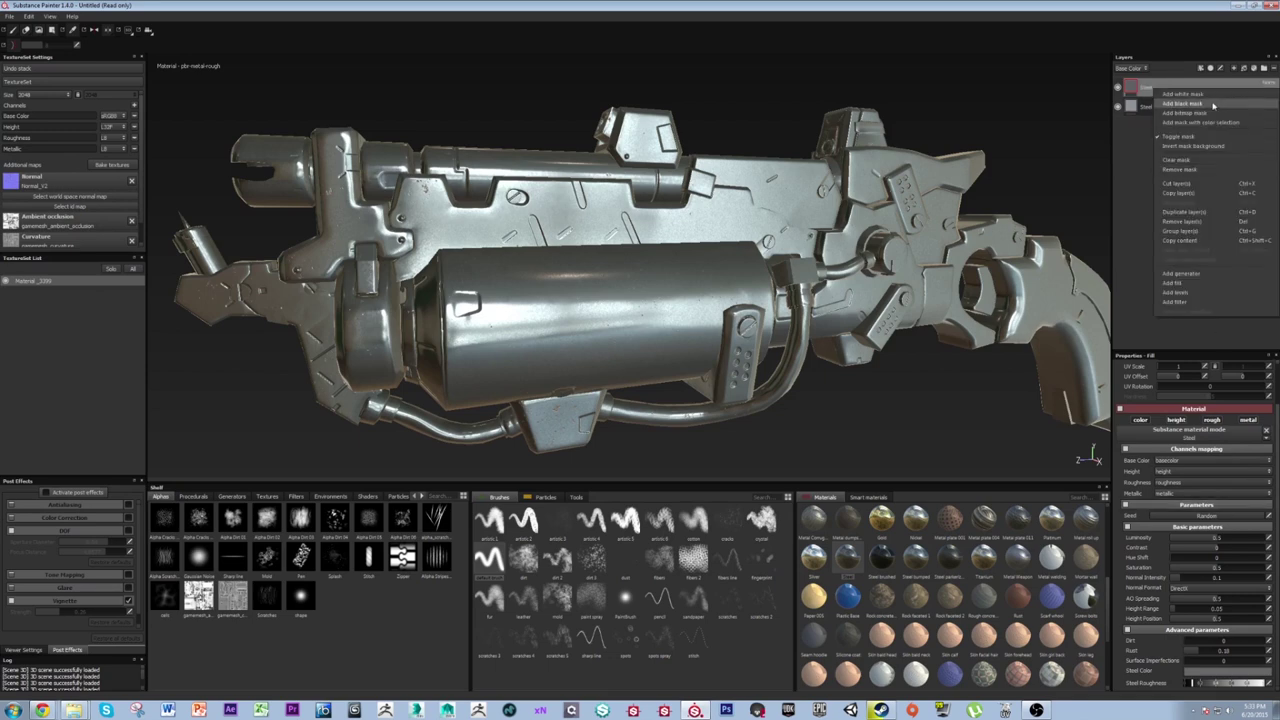
pyautogui.click(1200, 104)
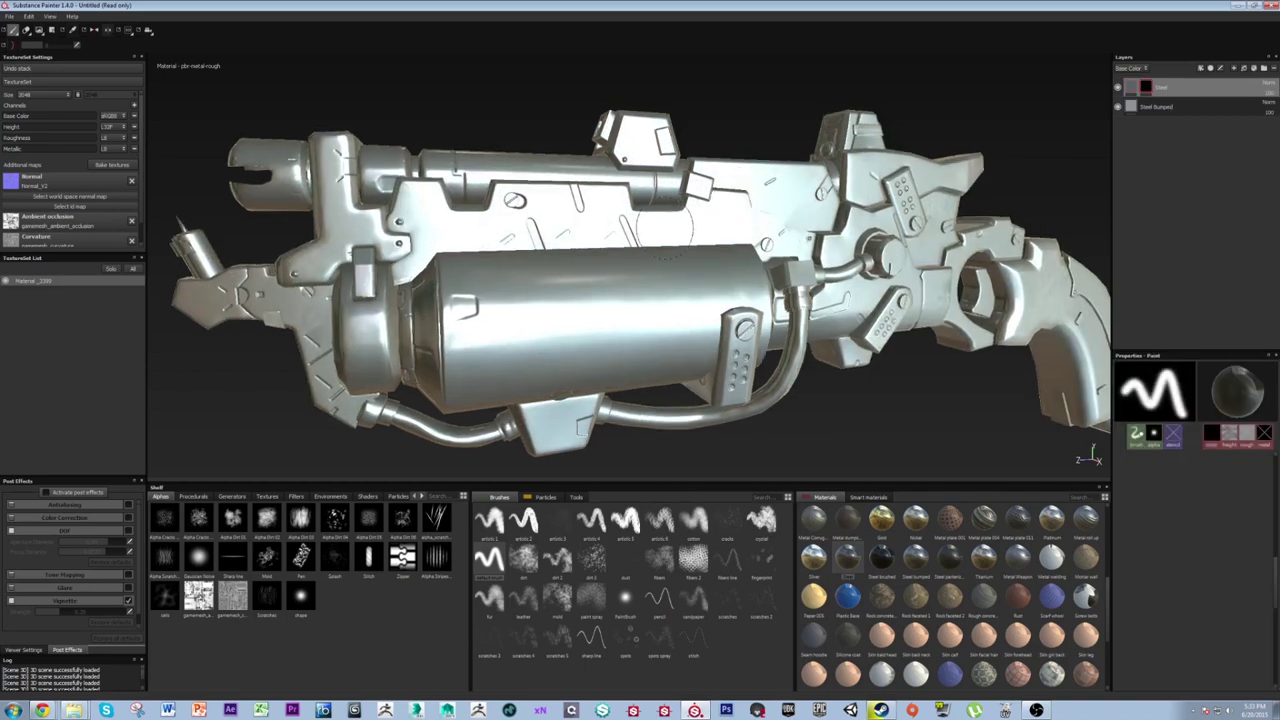
# Activate the geometry fill tool for the Steel layer's black mask, showing the rifle's wireframe.
pyautogui.keyDown('alt'); pyautogui.moveTo(914, 118); pyautogui.dragTo(700, 300); pyautogui.keyUp('alt')
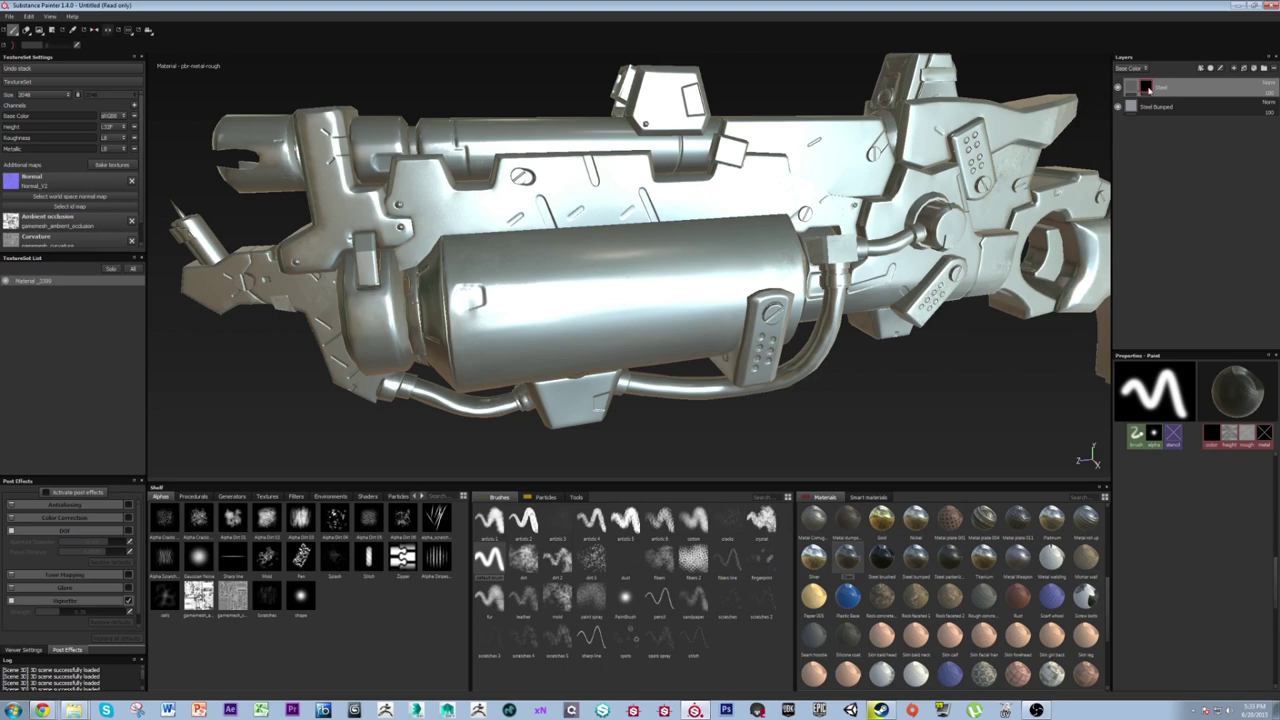
pyautogui.keyDown('alt'); pyautogui.moveTo(776, 235); pyautogui.dragTo(744, 278, button='middle'); pyautogui.keyUp('alt')
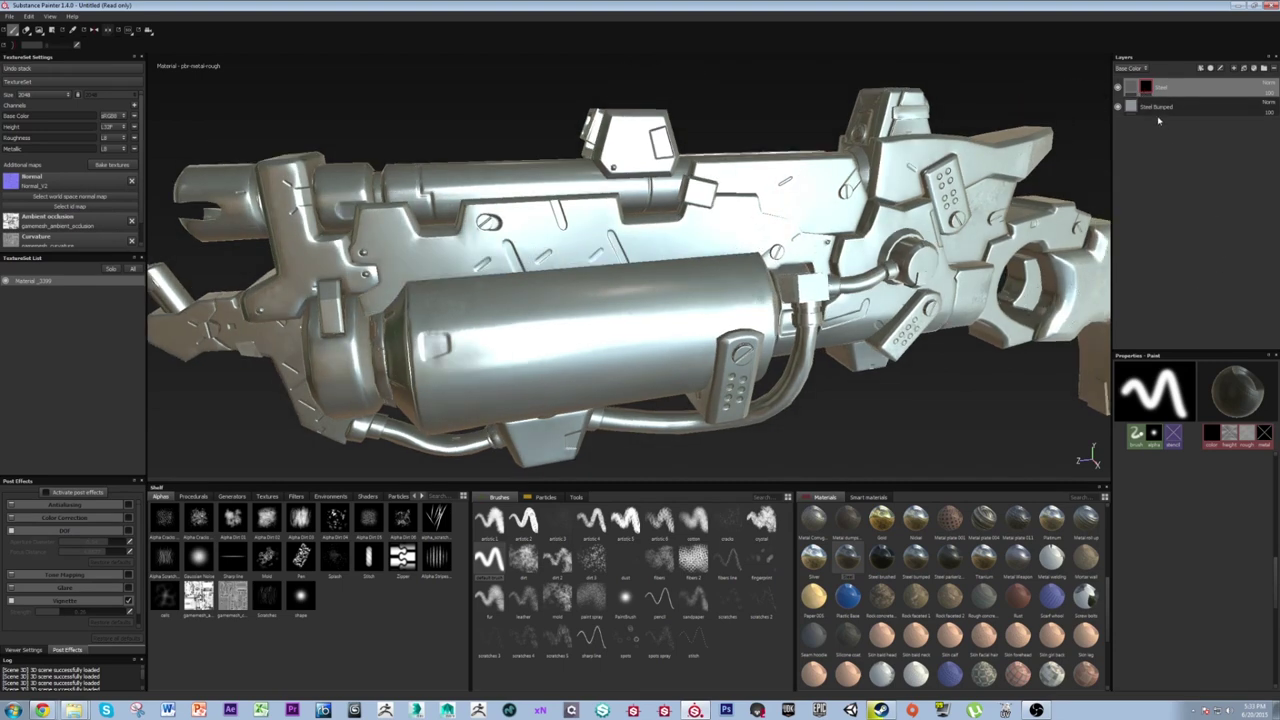
pyautogui.click(707, 287)
pyautogui.click(52, 30)
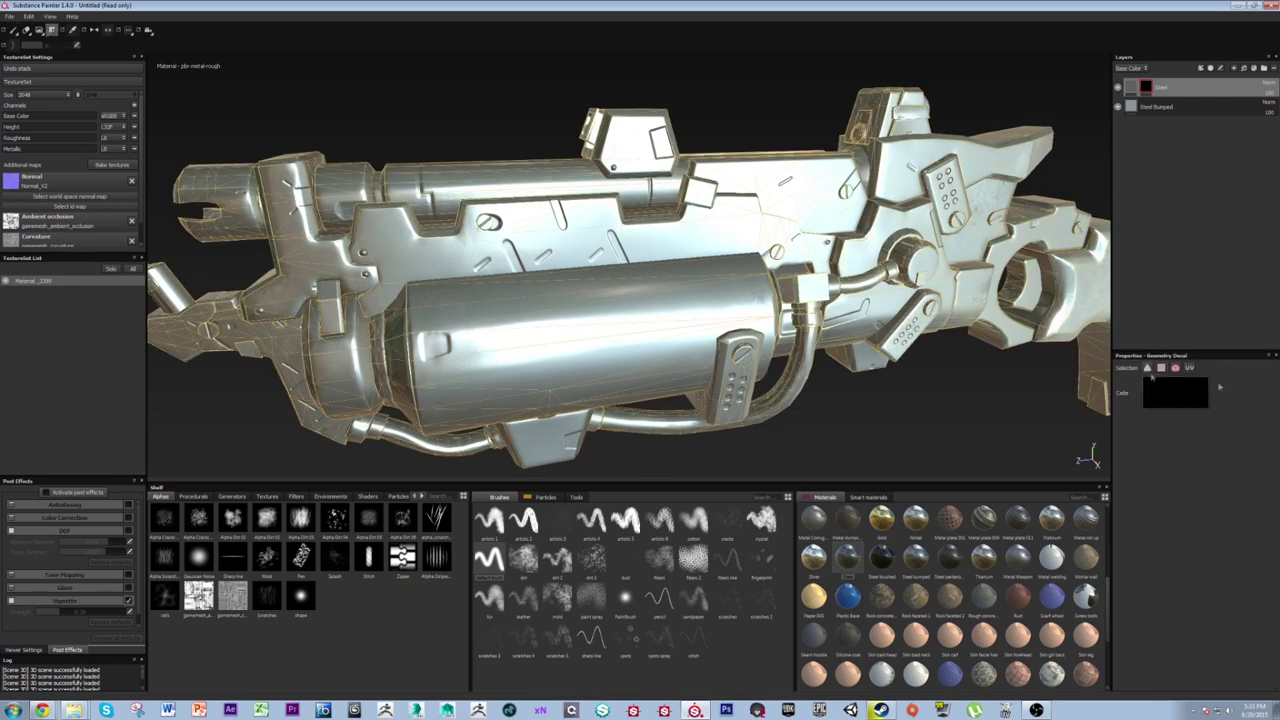
pyautogui.keyDown('alt'); pyautogui.moveTo(845, 265); pyautogui.dragTo(1000, 270); pyautogui.keyUp('alt')
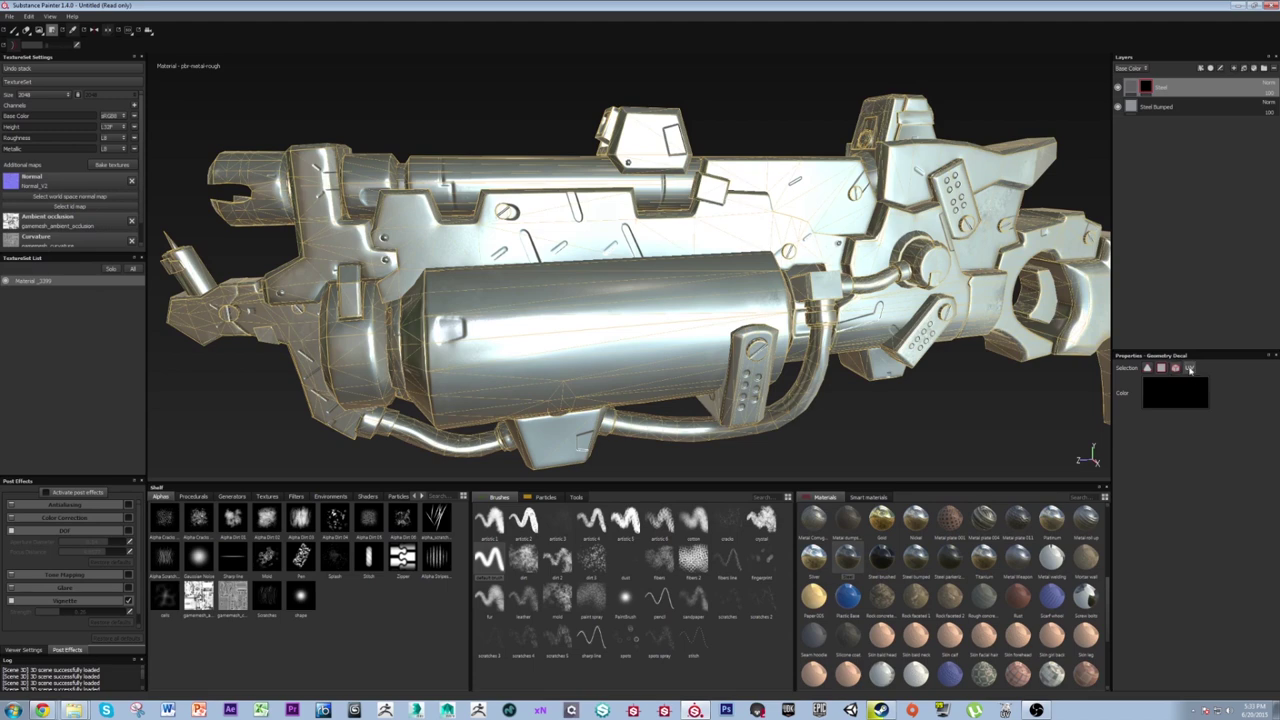
# Set the geometry fill color to white.
pyautogui.click(1146, 388)
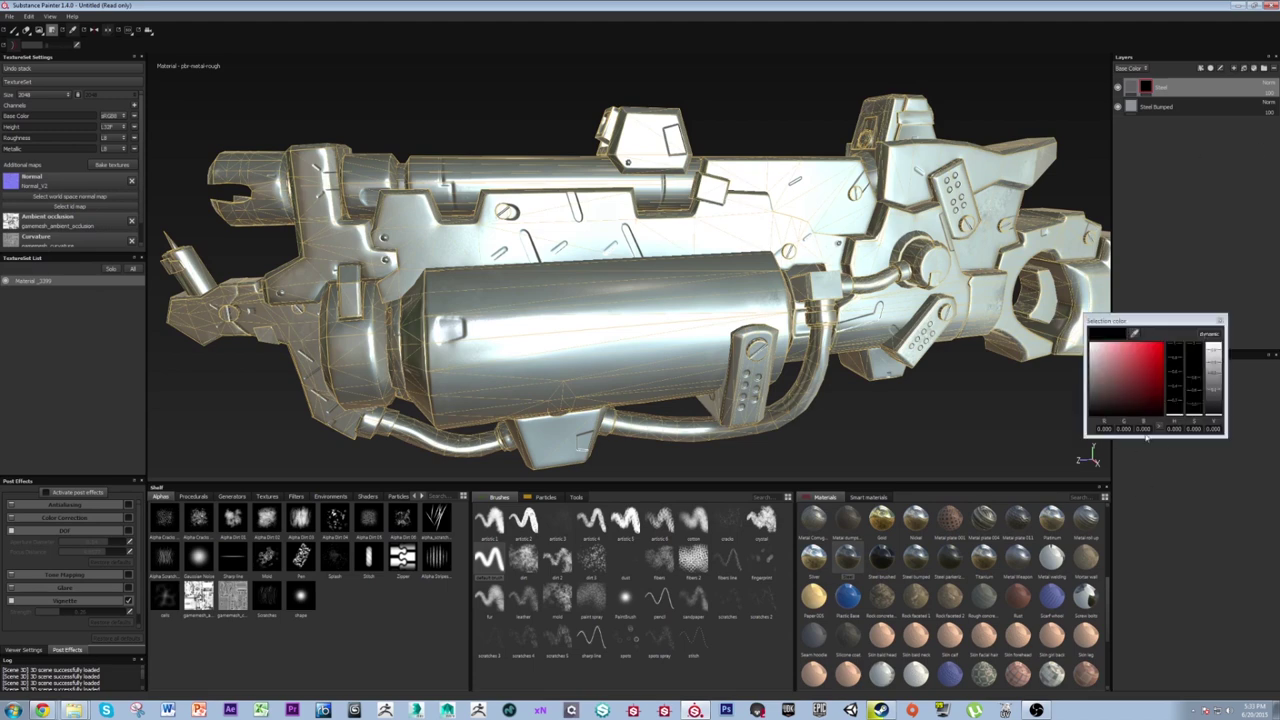
pyautogui.click(1214, 345)
pyautogui.click(1246, 314)
pyautogui.click(1220, 321)
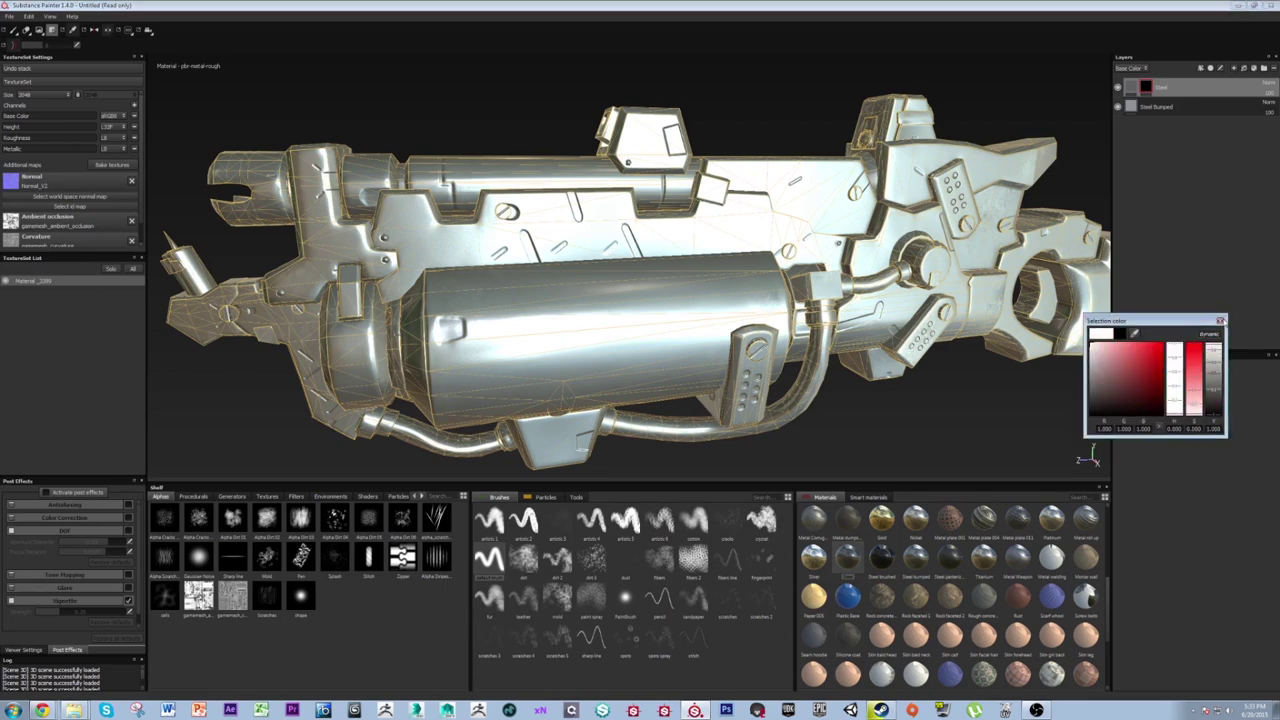
pyautogui.keyDown('alt'); pyautogui.moveTo(808, 300); pyautogui.dragTo(778, 274); pyautogui.keyUp('alt')
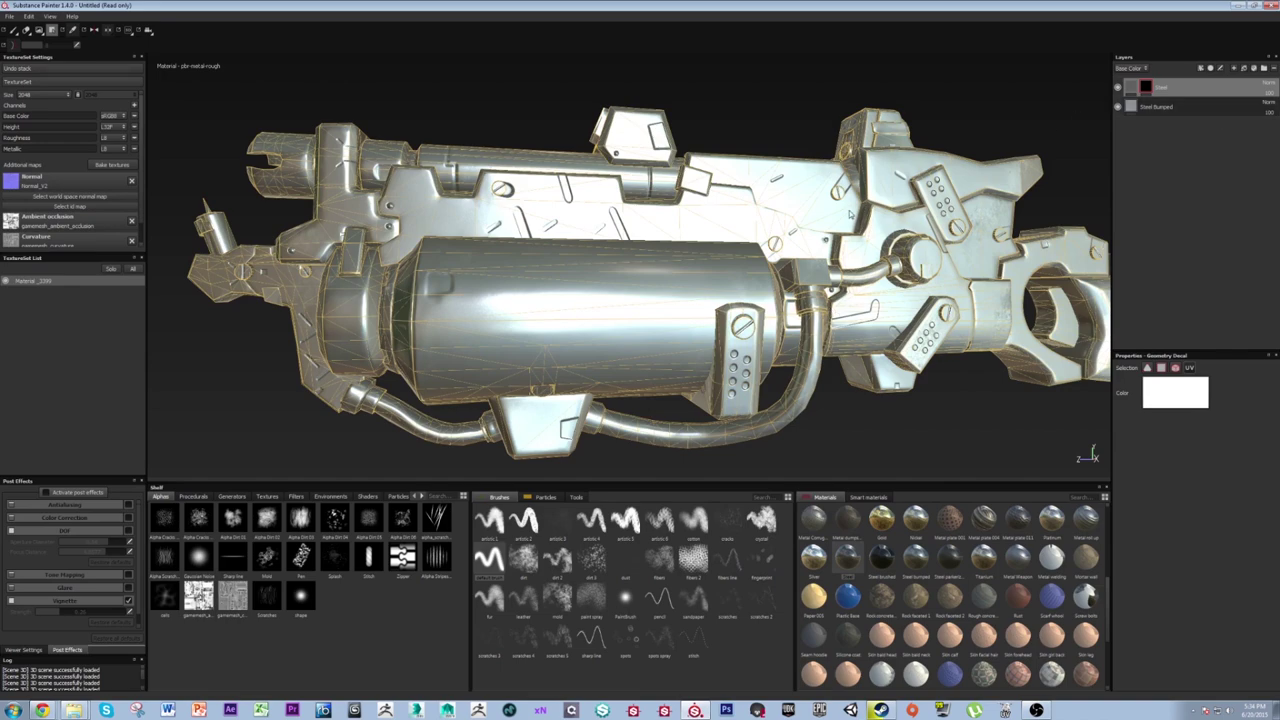
# Compare the combined 3D/2D view with the 3D-only and 2D-only views of the rifle.
pyautogui.press('F1')
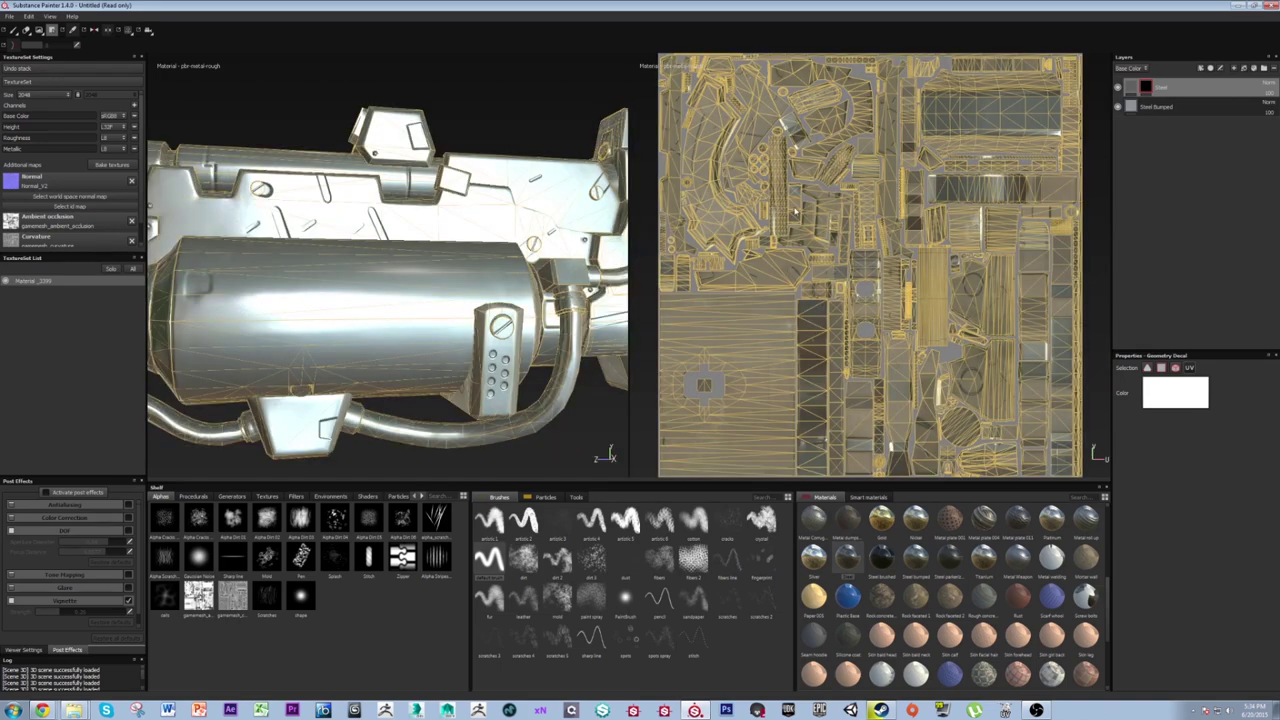
pyautogui.scroll(3, 790, 209)
pyautogui.scroll(-5, 790, 209)
pyautogui.scroll(5, 790, 209)
pyautogui.scroll(-1, 467, 199)
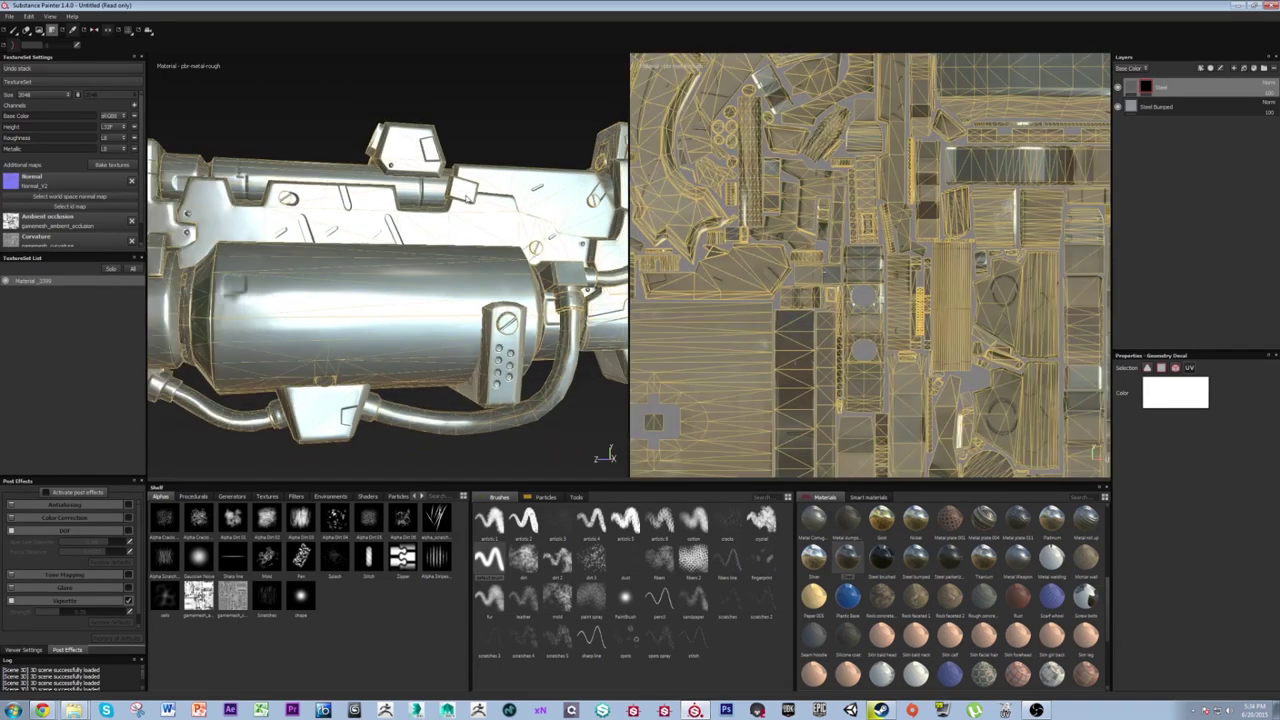
pyautogui.press('F2')
pyautogui.keyDown('alt'); pyautogui.moveTo(848, 213); pyautogui.dragTo(810, 212, button='middle'); pyautogui.keyUp('alt')
pyautogui.keyDown('alt'); pyautogui.moveTo(775, 218); pyautogui.dragTo(813, 250); pyautogui.keyUp('alt')
pyautogui.press('F3')
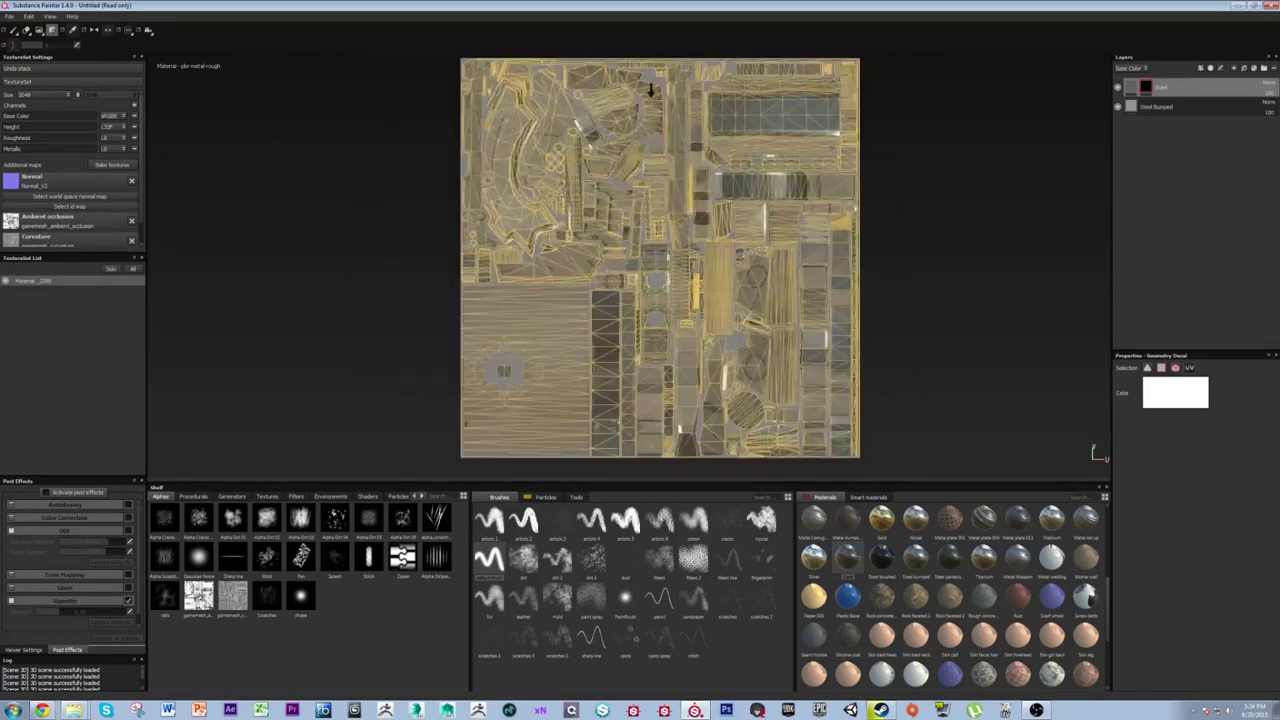
# Show the 3D rifle and its full UV layout side by side.
pyautogui.press('F1')
pyautogui.moveTo(836, 232)
pyautogui.keyDown('alt'); pyautogui.mouseDown()
pyautogui.moveTo(796, 231)
pyautogui.moveTo(855, 221)
pyautogui.mouseUp(); pyautogui.keyUp('alt')
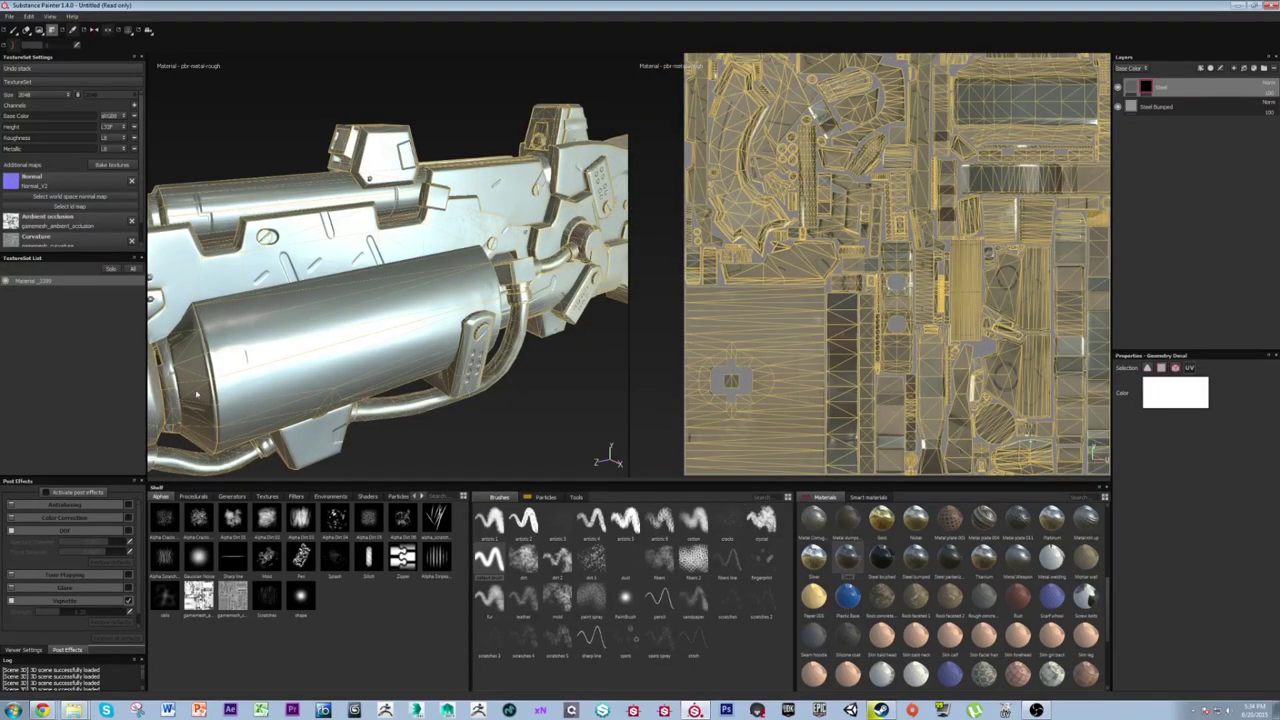
pyautogui.keyDown('alt'); pyautogui.moveTo(408, 329); pyautogui.dragTo(350, 343); pyautogui.keyUp('alt')
pyautogui.keyDown('alt'); pyautogui.moveTo(350, 343); pyautogui.dragTo(212, 400, button='middle'); pyautogui.keyUp('alt')
pyautogui.scroll(-3, 845, 228)
pyautogui.scroll(7, 860, 212)
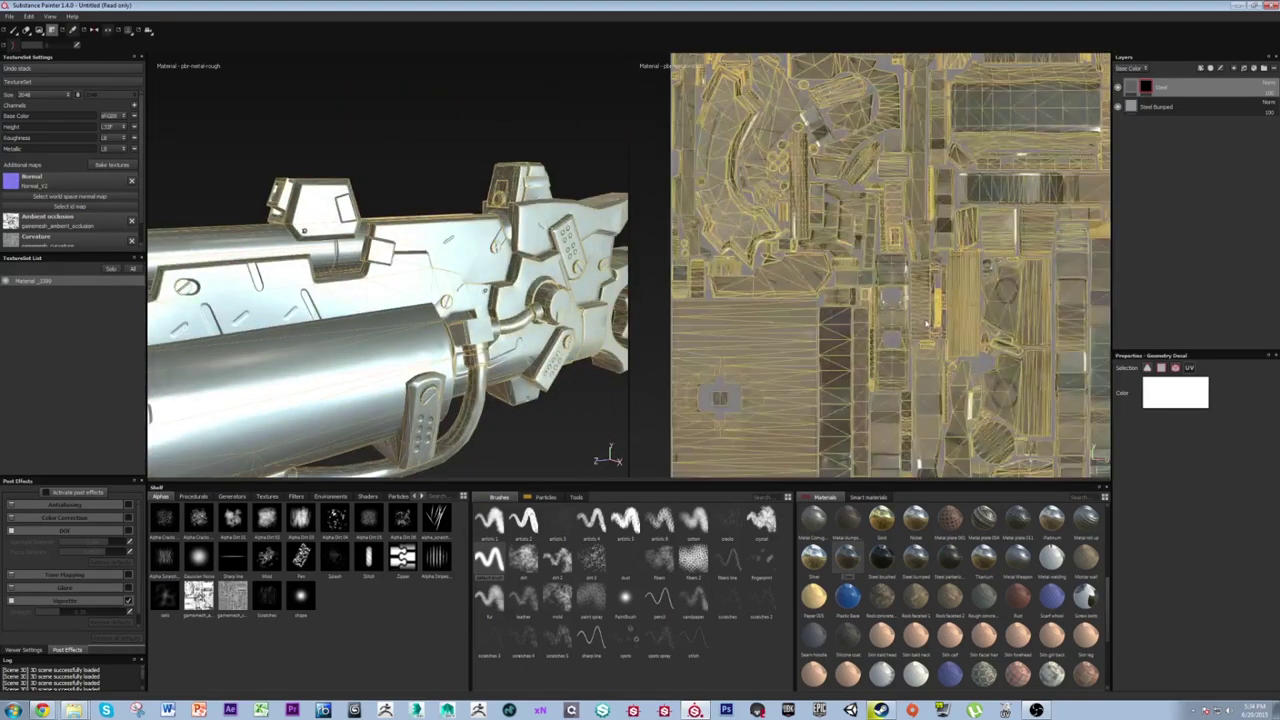
pyautogui.scroll(-5, 906, 233)
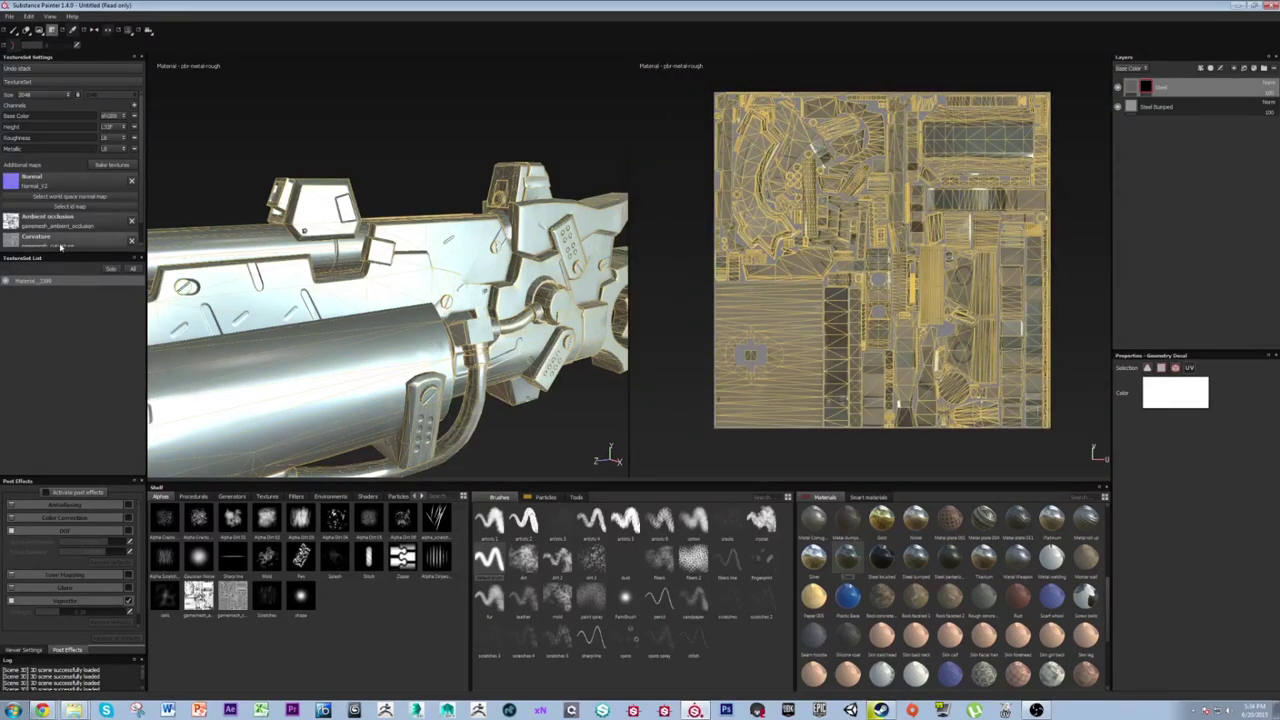
# Enlarge the texture set settings area and set the viewer's wireframe opacity to 0.
pyautogui.moveTo(57, 252); pyautogui.dragTo(51, 301)
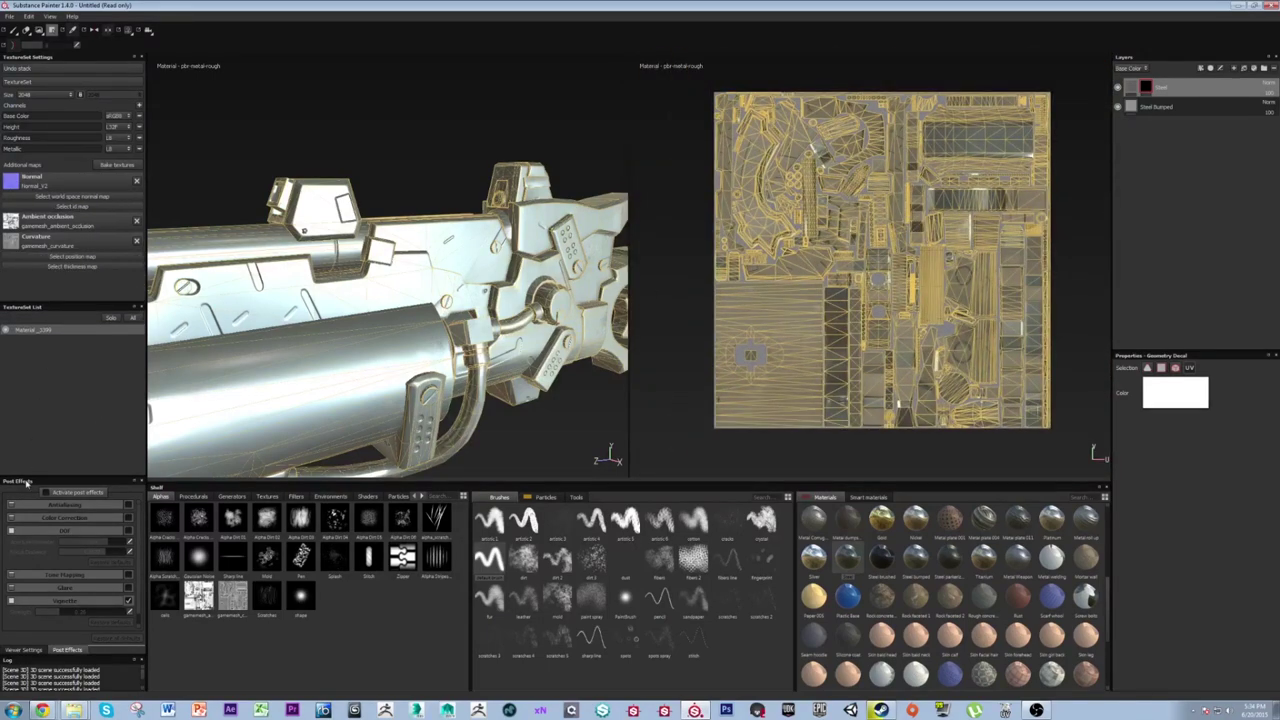
pyautogui.click(25, 650)
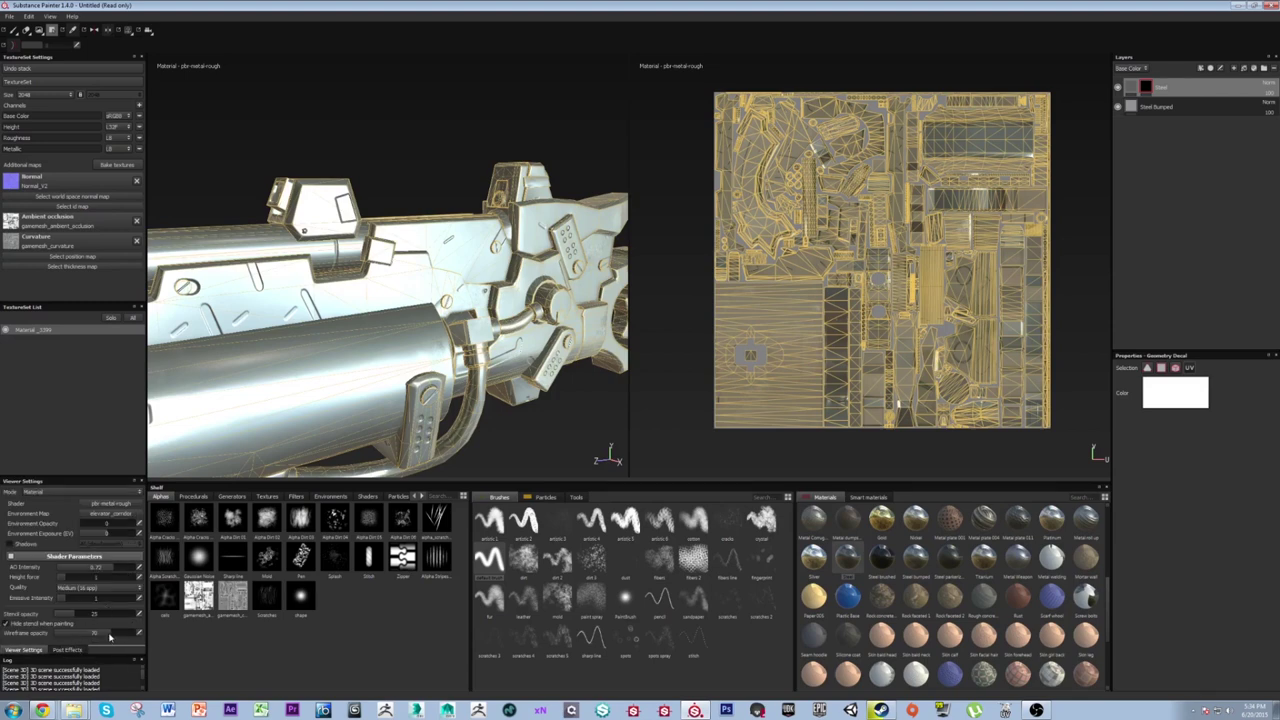
pyautogui.moveTo(98, 634); pyautogui.dragTo(57, 632)
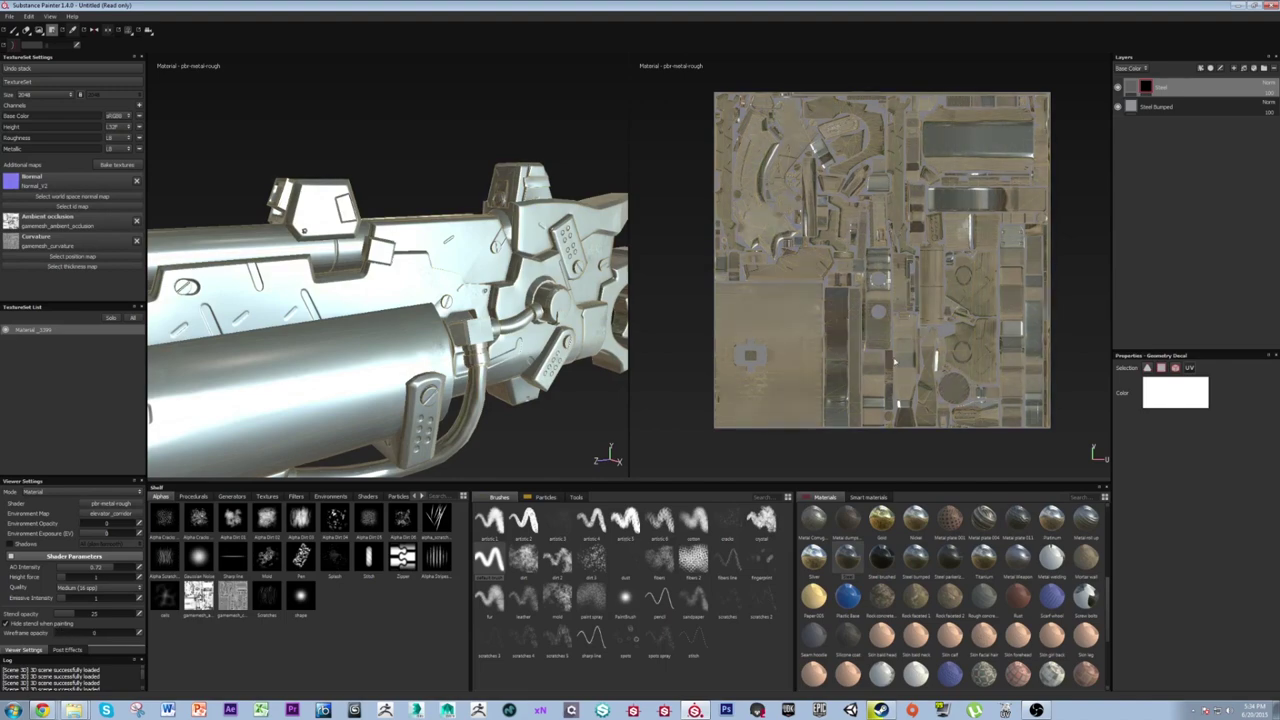
# Fill the front barrel bracket into the Steel layer's mask using geometry fill with UV selection.
pyautogui.scroll(3, 922, 255)
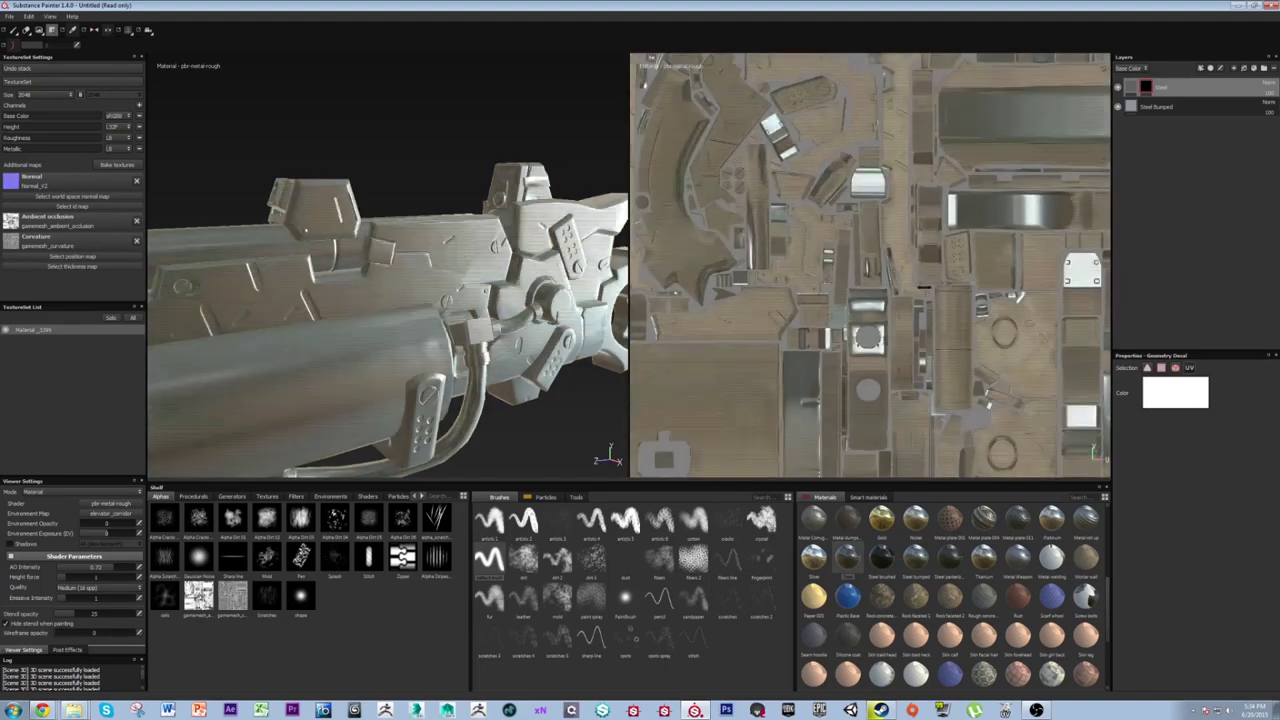
pyautogui.keyDown('alt'); pyautogui.moveTo(920, 287); pyautogui.dragTo(1014, 250, button='middle'); pyautogui.keyUp('alt')
pyautogui.keyDown('alt'); pyautogui.moveTo(513, 286); pyautogui.dragTo(460, 405); pyautogui.keyUp('alt')
pyautogui.keyDown('alt'); pyautogui.moveTo(422, 263); pyautogui.dragTo(462, 304, button='right'); pyautogui.keyUp('alt')
pyautogui.keyDown('alt'); pyautogui.moveTo(440, 272); pyautogui.dragTo(390, 268); pyautogui.keyUp('alt')
pyautogui.keyDown('alt'); pyautogui.moveTo(264, 375); pyautogui.dragTo(346, 268); pyautogui.keyUp('alt')
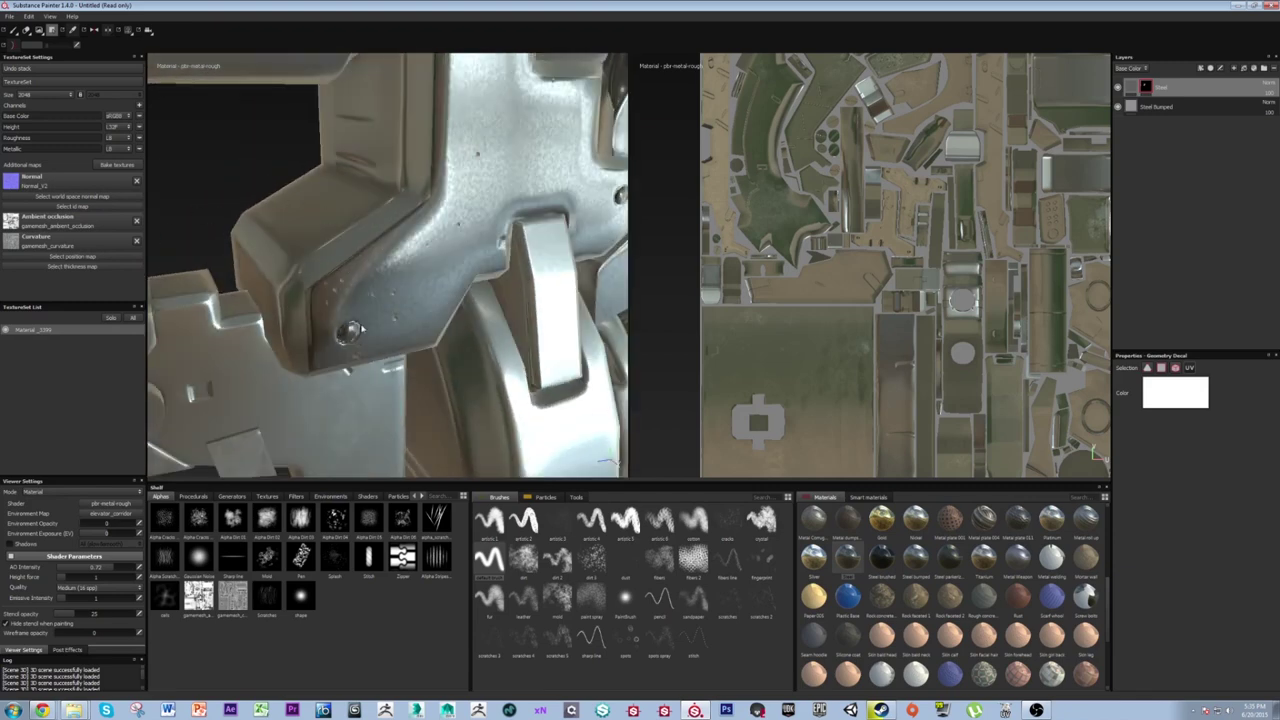
pyautogui.scroll(-3, 434, 337)
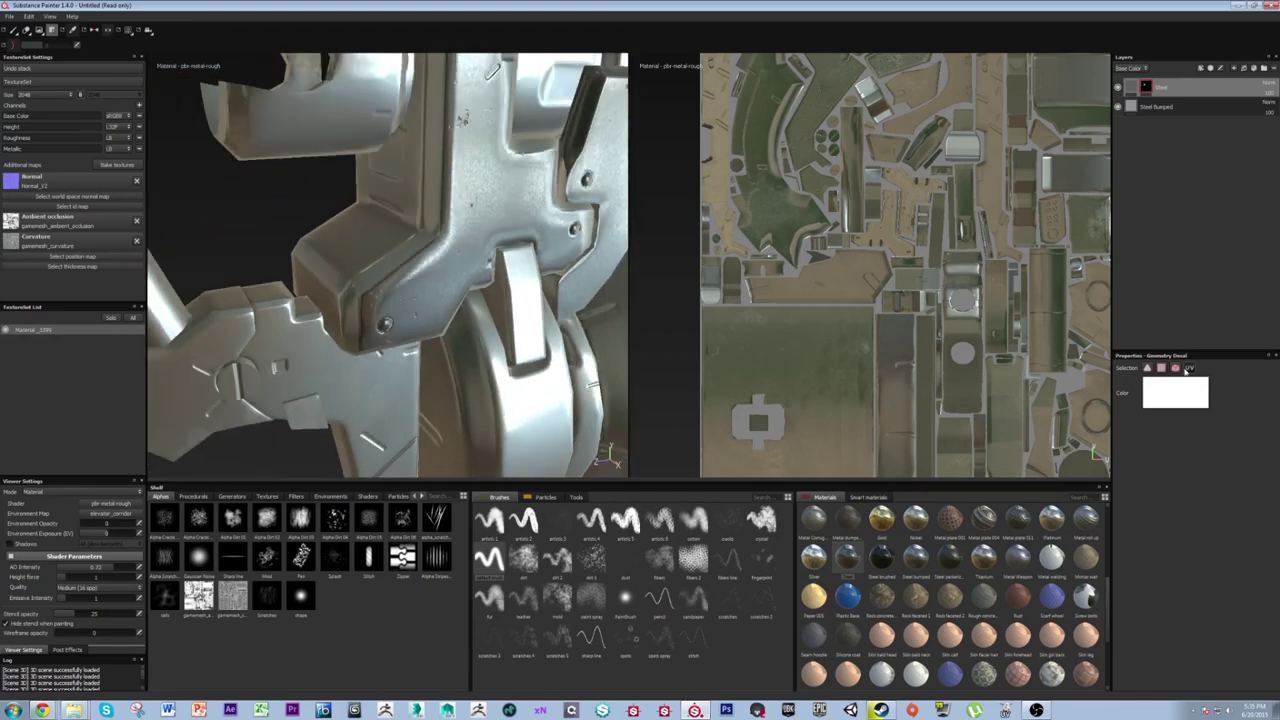
pyautogui.keyDown('alt'); pyautogui.moveTo(466, 252); pyautogui.dragTo(355, 208); pyautogui.keyUp('alt')
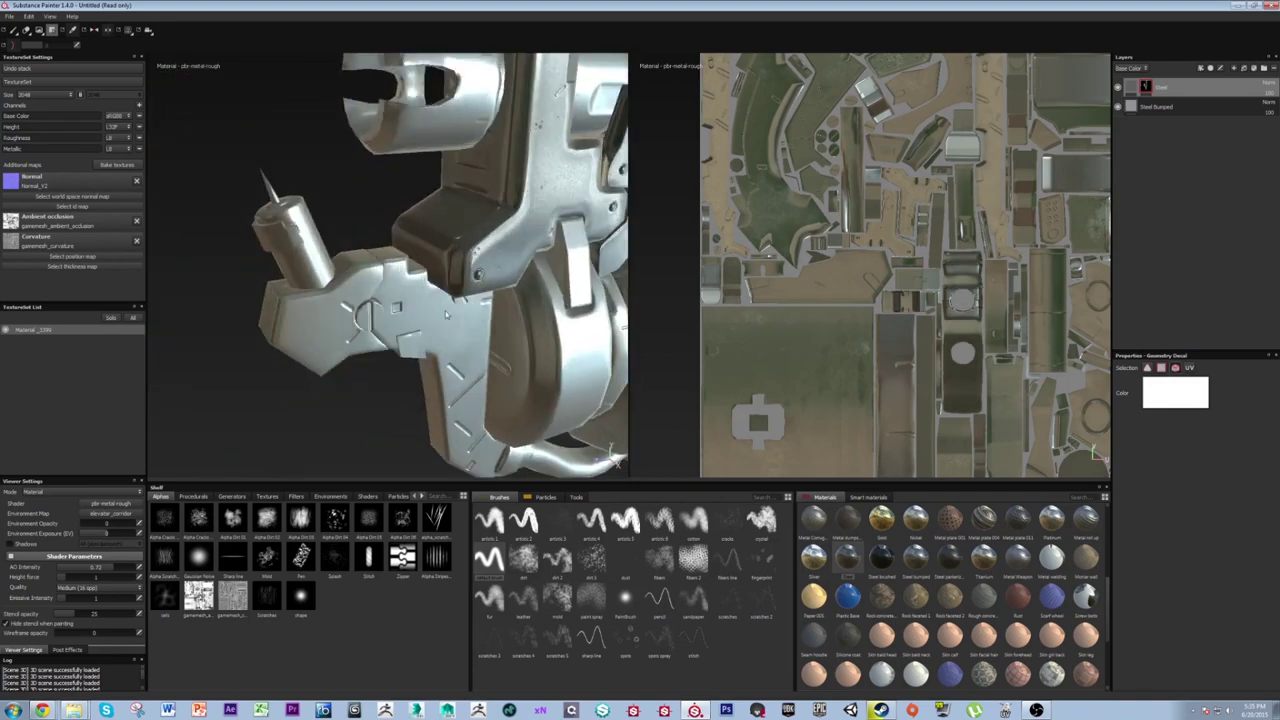
# Show only the 3D view and fill the lower front frame, cylinder strap, underside bracket and long side panel into the Steel mask.
pyautogui.keyDown('alt'); pyautogui.moveTo(354, 336); pyautogui.dragTo(326, 290); pyautogui.keyUp('alt')
pyautogui.keyDown('alt'); pyautogui.moveTo(344, 341); pyautogui.dragTo(312, 326); pyautogui.keyUp('alt')
pyautogui.press('F2')
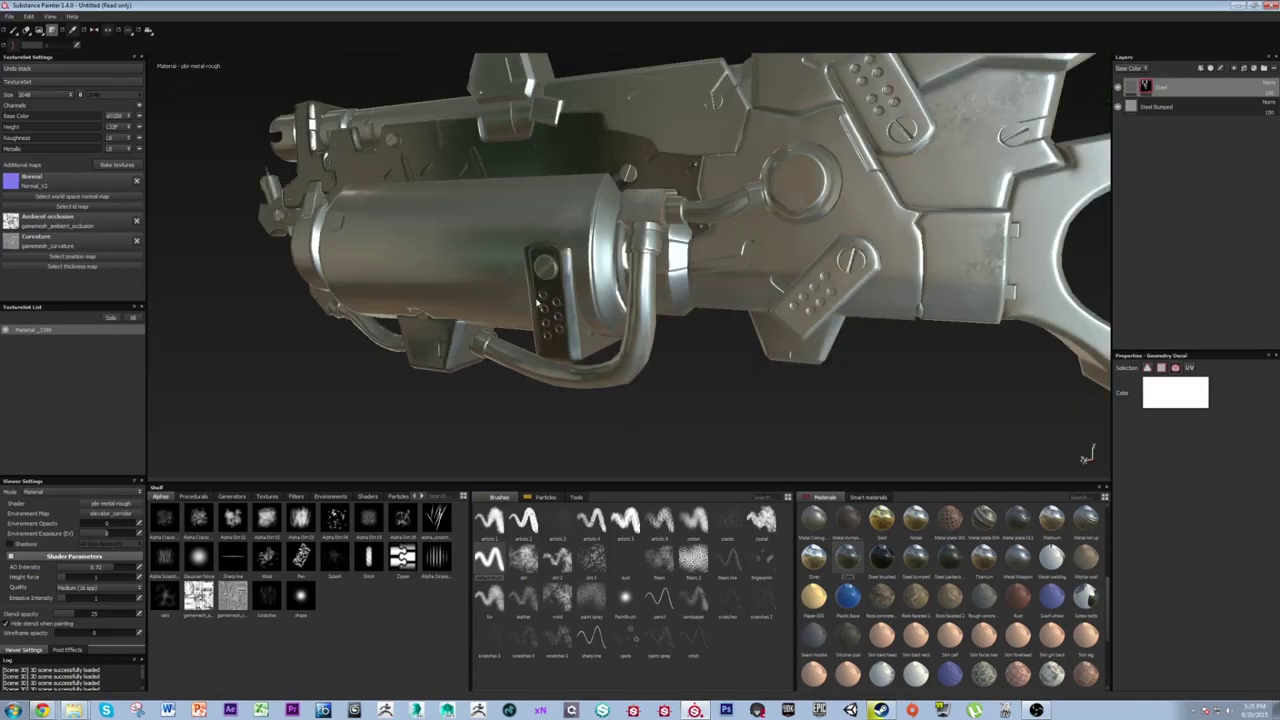
pyautogui.keyDown('alt'); pyautogui.moveTo(735, 262); pyautogui.dragTo(818, 250); pyautogui.keyUp('alt')
pyautogui.keyDown('alt'); pyautogui.moveTo(818, 250); pyautogui.dragTo(596, 296, button='middle'); pyautogui.keyUp('alt')
pyautogui.click(577, 301)
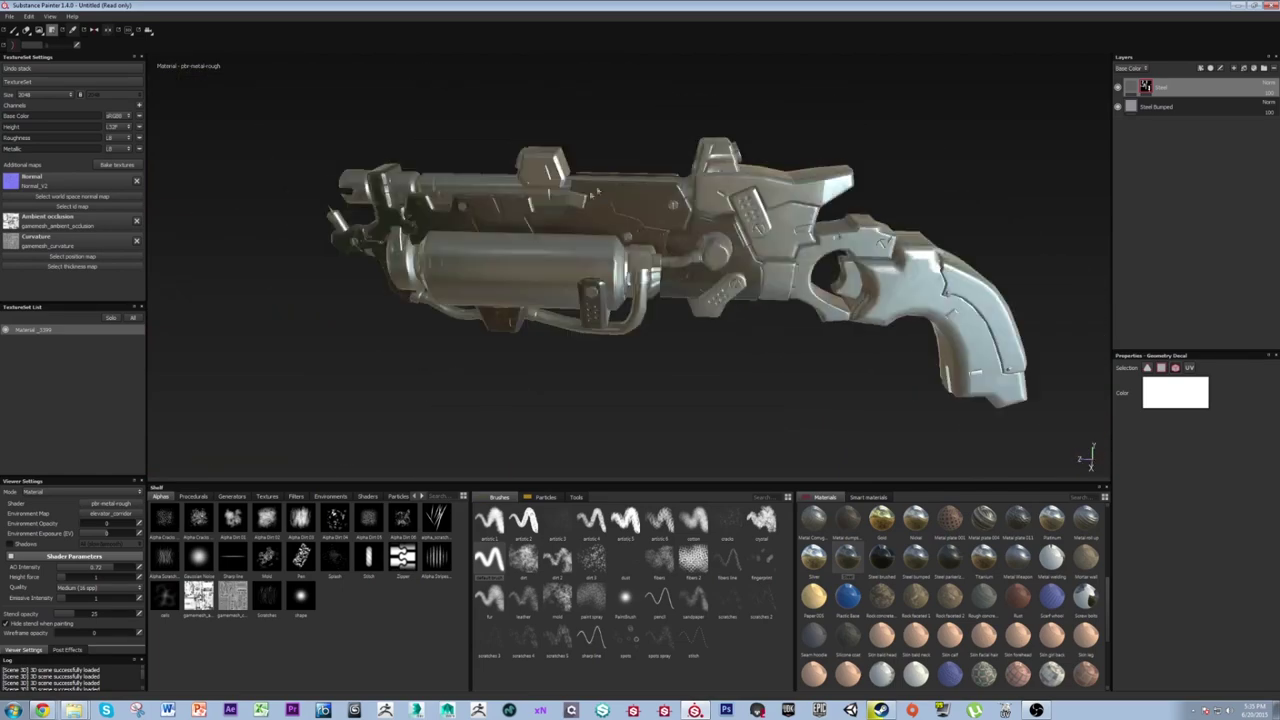
# Fill the rear receiver panels, trigger guard and grip body into the Steel layer's mask.
pyautogui.keyDown('alt'); pyautogui.moveTo(595, 192); pyautogui.dragTo(660, 330); pyautogui.keyUp('alt')
pyautogui.keyDown('alt'); pyautogui.moveTo(660, 330); pyautogui.dragTo(743, 428, button='right'); pyautogui.keyUp('alt')
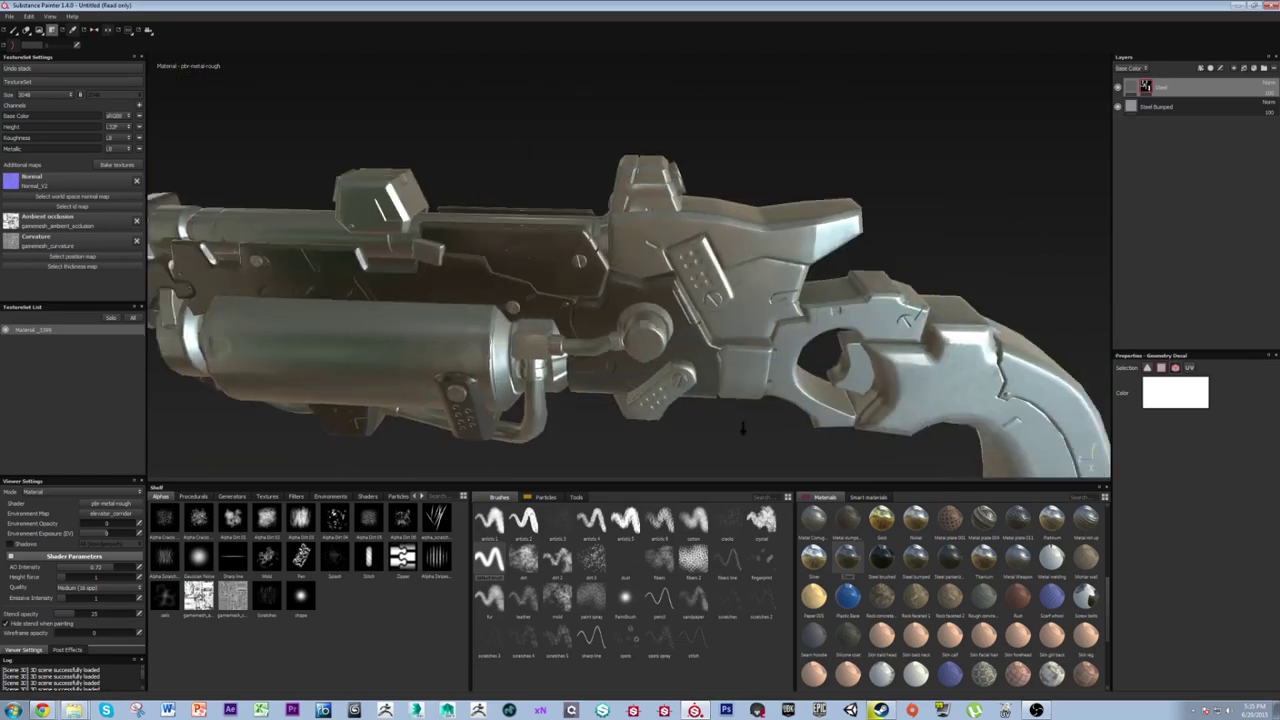
pyautogui.keyDown('alt'); pyautogui.moveTo(743, 428); pyautogui.dragTo(760, 192); pyautogui.keyUp('alt')
pyautogui.click(841, 232)
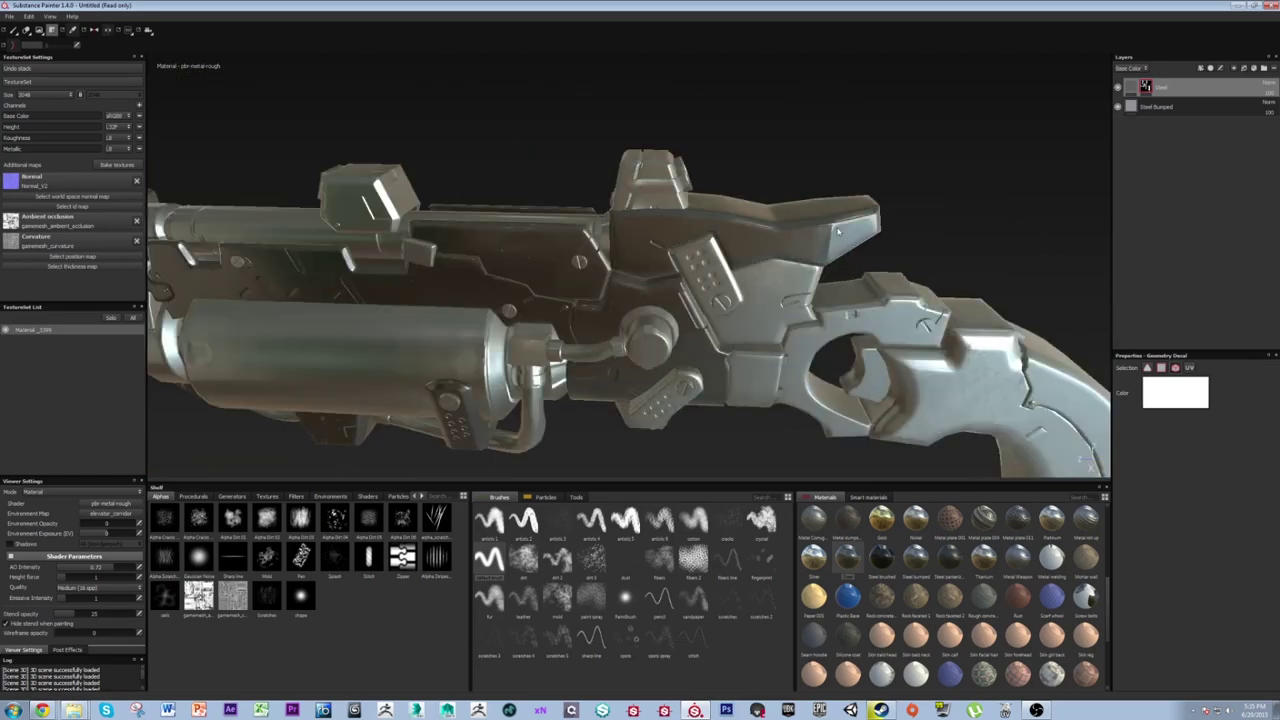
pyautogui.keyDown('alt'); pyautogui.moveTo(841, 232); pyautogui.dragTo(605, 125, button='middle'); pyautogui.keyUp('alt')
pyautogui.keyDown('alt'); pyautogui.moveTo(605, 125); pyautogui.dragTo(568, 189); pyautogui.keyUp('alt')
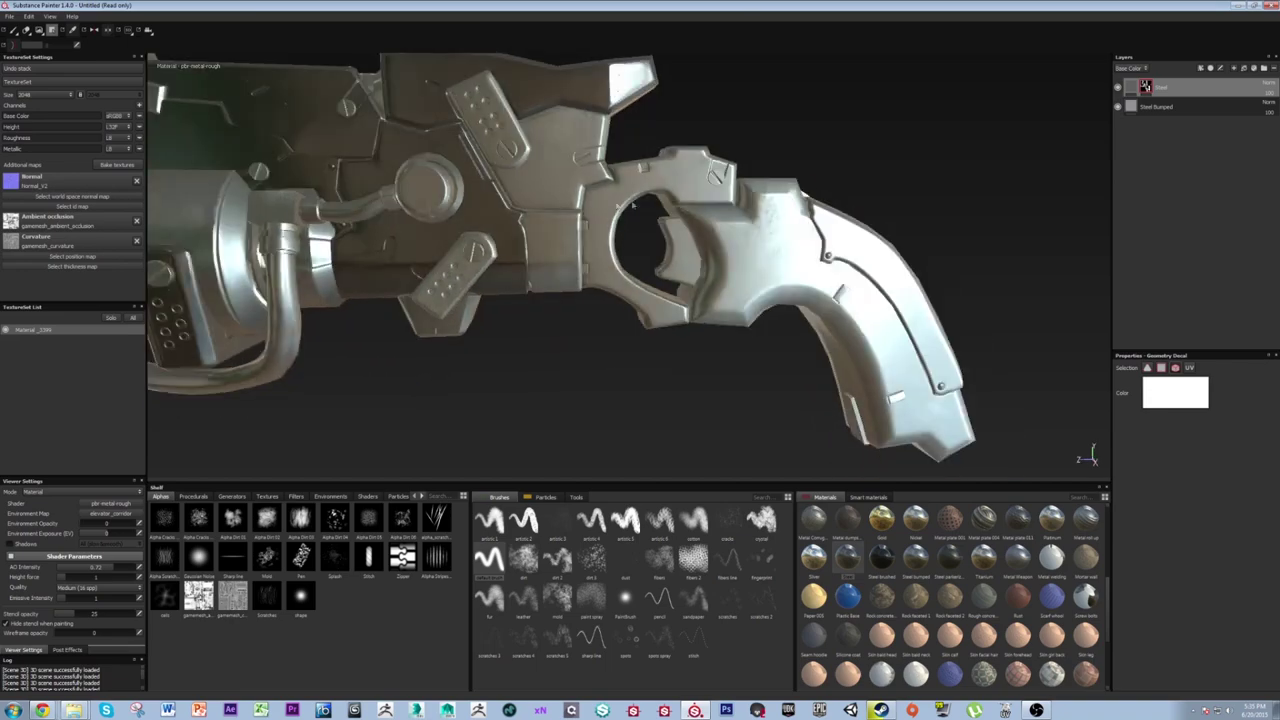
pyautogui.keyDown('alt'); pyautogui.moveTo(663, 180); pyautogui.dragTo(600, 200); pyautogui.keyUp('alt')
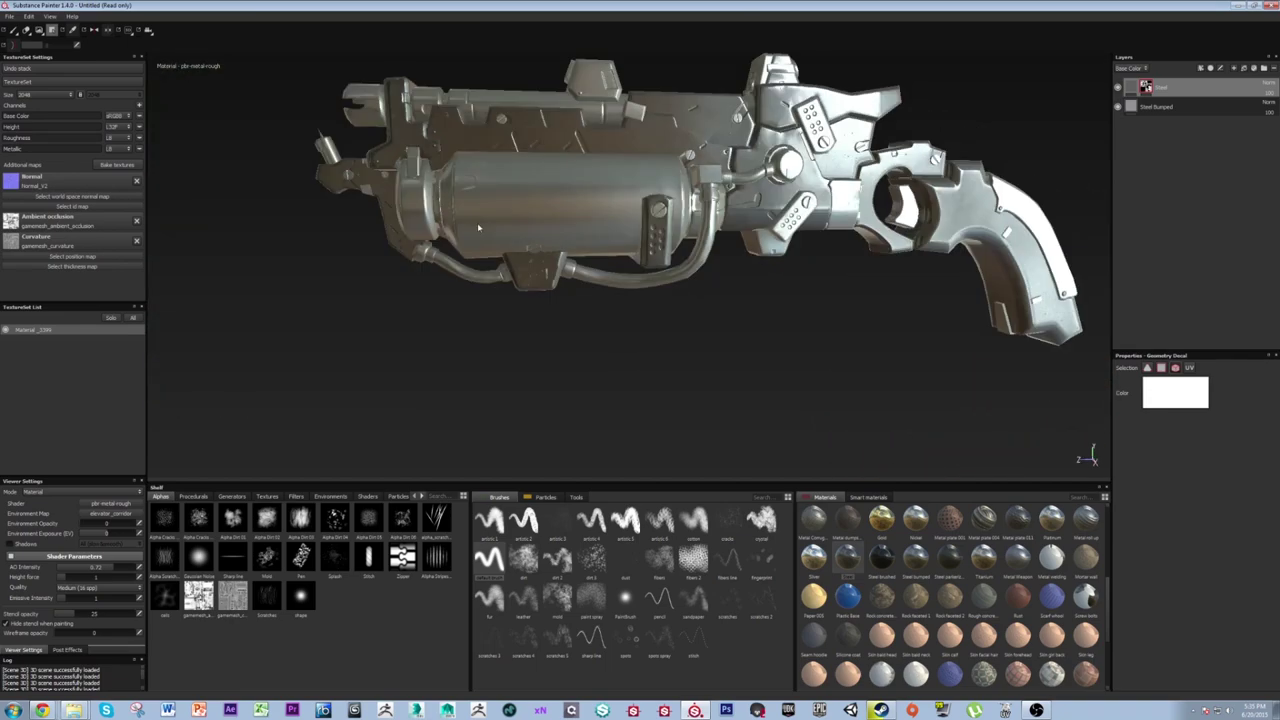
# Rotate the environment lighting and examine the masked steel parts from several angles around the rifle.
pyautogui.keyDown('alt'); pyautogui.moveTo(478, 228); pyautogui.dragTo(528, 224); pyautogui.keyUp('alt')
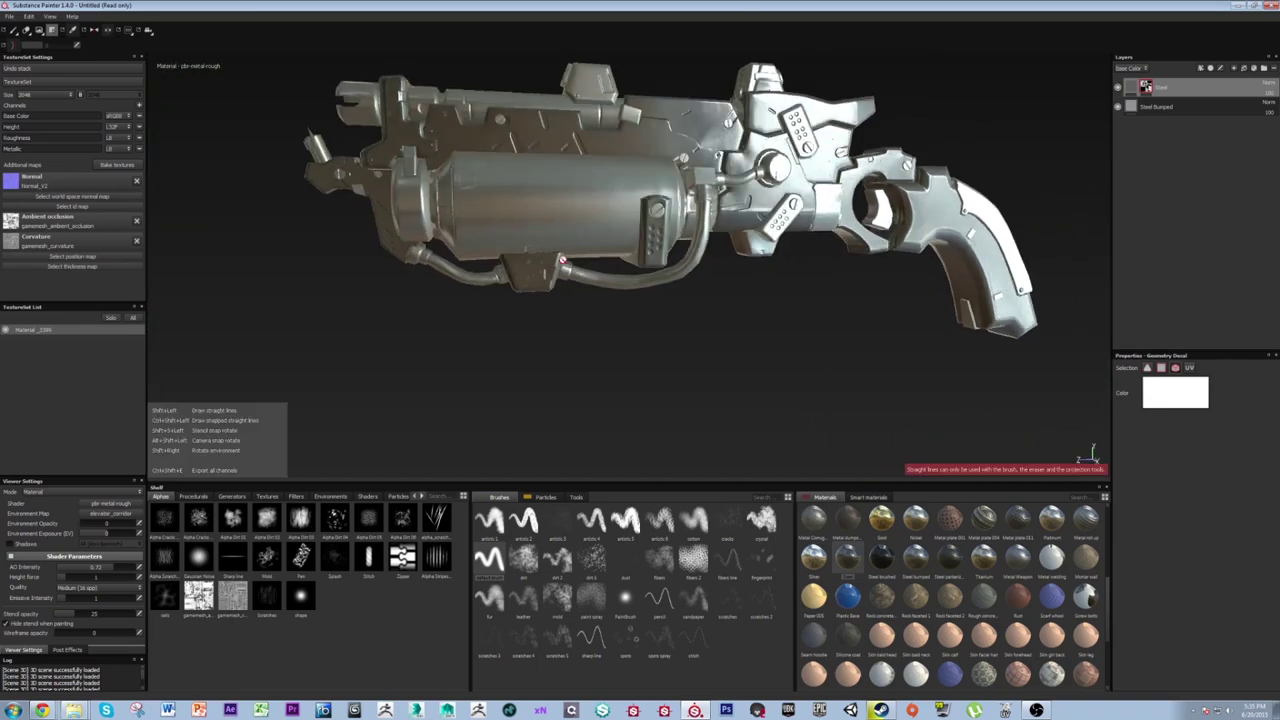
pyautogui.keyDown('shift'); pyautogui.moveTo(524, 225); pyautogui.dragTo(530, 254, button='right'); pyautogui.keyUp('shift')
pyautogui.keyDown('alt'); pyautogui.moveTo(551, 214); pyautogui.dragTo(522, 262, button='middle'); pyautogui.keyUp('alt')
pyautogui.keyDown('alt'); pyautogui.moveTo(522, 262); pyautogui.dragTo(511, 270); pyautogui.keyUp('alt')
pyautogui.keyDown('shift'); pyautogui.moveTo(511, 270); pyautogui.dragTo(527, 270, button='right'); pyautogui.keyUp('shift')
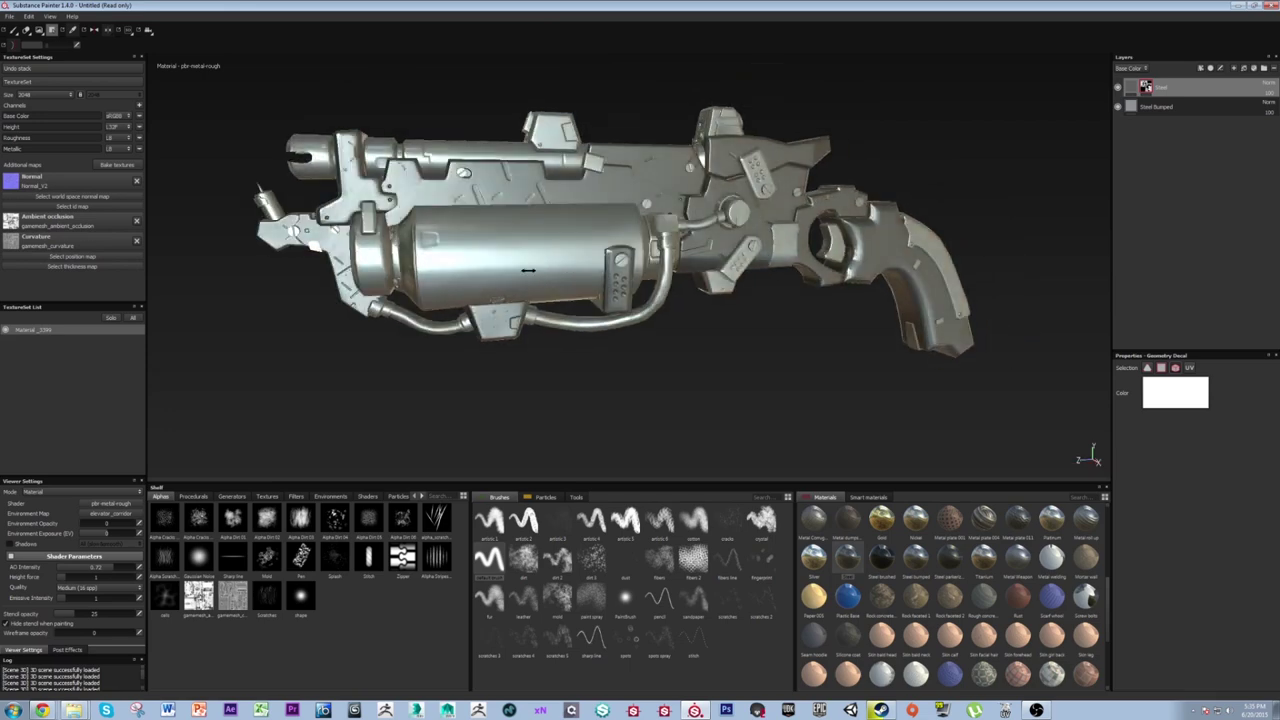
pyautogui.keyDown('alt'); pyautogui.moveTo(528, 252); pyautogui.dragTo(531, 280, button='middle'); pyautogui.keyUp('alt')
pyautogui.keyDown('alt'); pyautogui.moveTo(531, 280); pyautogui.dragTo(551, 280, button='right'); pyautogui.keyUp('alt')
pyautogui.keyDown('alt'); pyautogui.moveTo(551, 280); pyautogui.dragTo(600, 298); pyautogui.keyUp('alt')
pyautogui.keyDown('alt'); pyautogui.moveTo(600, 298); pyautogui.dragTo(551, 149, button='right'); pyautogui.keyUp('alt')
pyautogui.keyDown('alt'); pyautogui.moveTo(551, 149); pyautogui.dragTo(636, 240); pyautogui.keyUp('alt')
pyautogui.keyDown('alt'); pyautogui.moveTo(636, 240); pyautogui.dragTo(674, 323, button='right'); pyautogui.keyUp('alt')
pyautogui.keyDown('alt'); pyautogui.moveTo(674, 323); pyautogui.dragTo(654, 300, button='middle'); pyautogui.keyUp('alt')
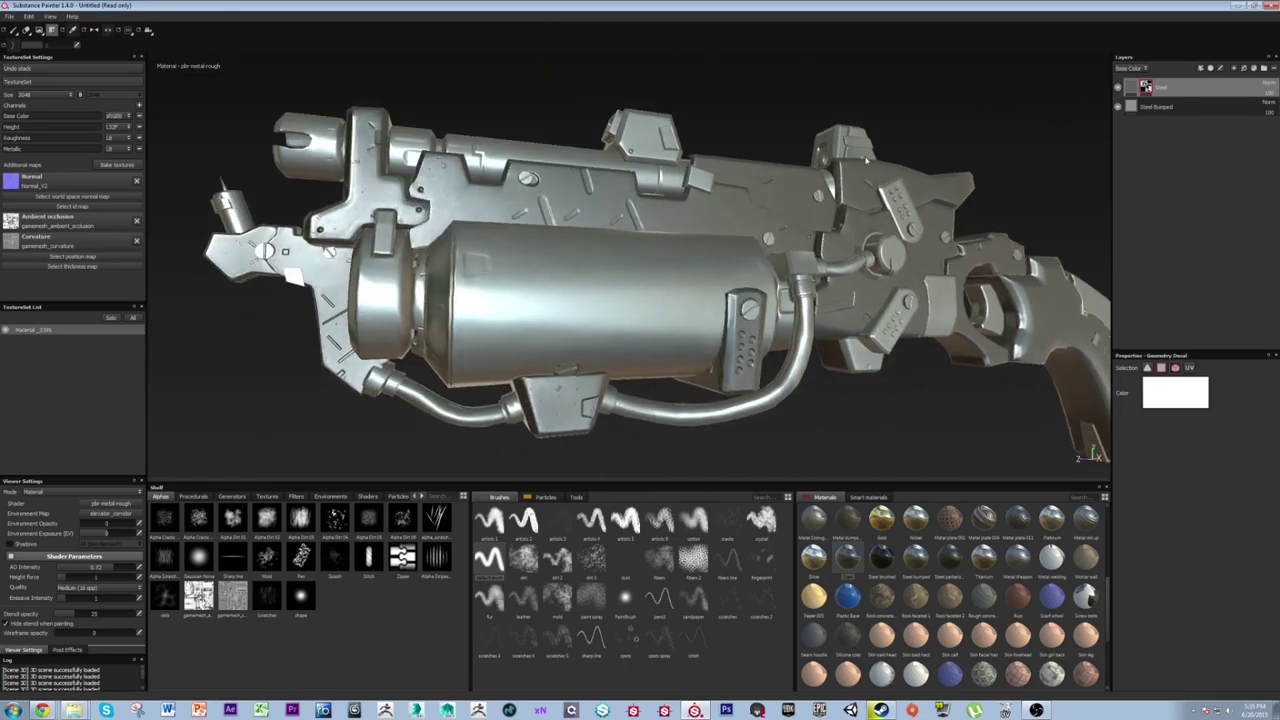
pyautogui.keyDown('alt'); pyautogui.moveTo(943, 131); pyautogui.dragTo(815, 190, button='right'); pyautogui.keyUp('alt')
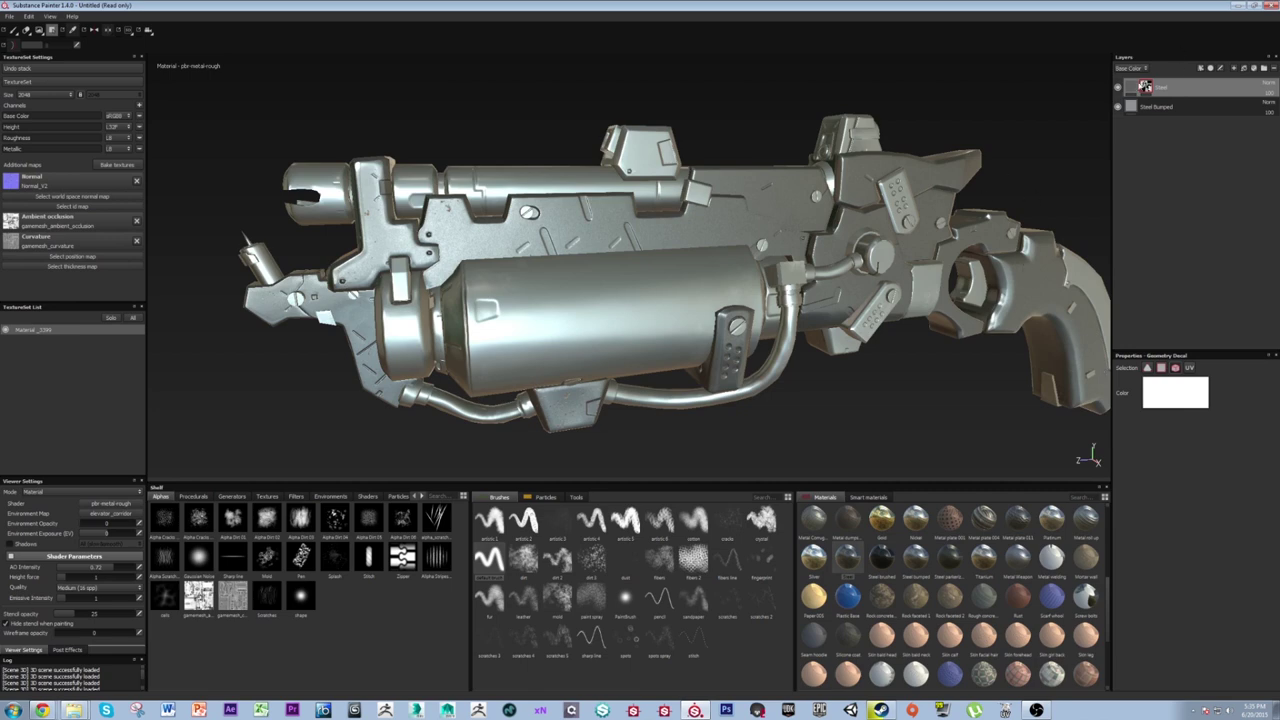
# Set the upper Steel layer's Steel Color to a muted dark blue.
pyautogui.click(1130, 88)
pyautogui.scroll(-1, 1236, 537)
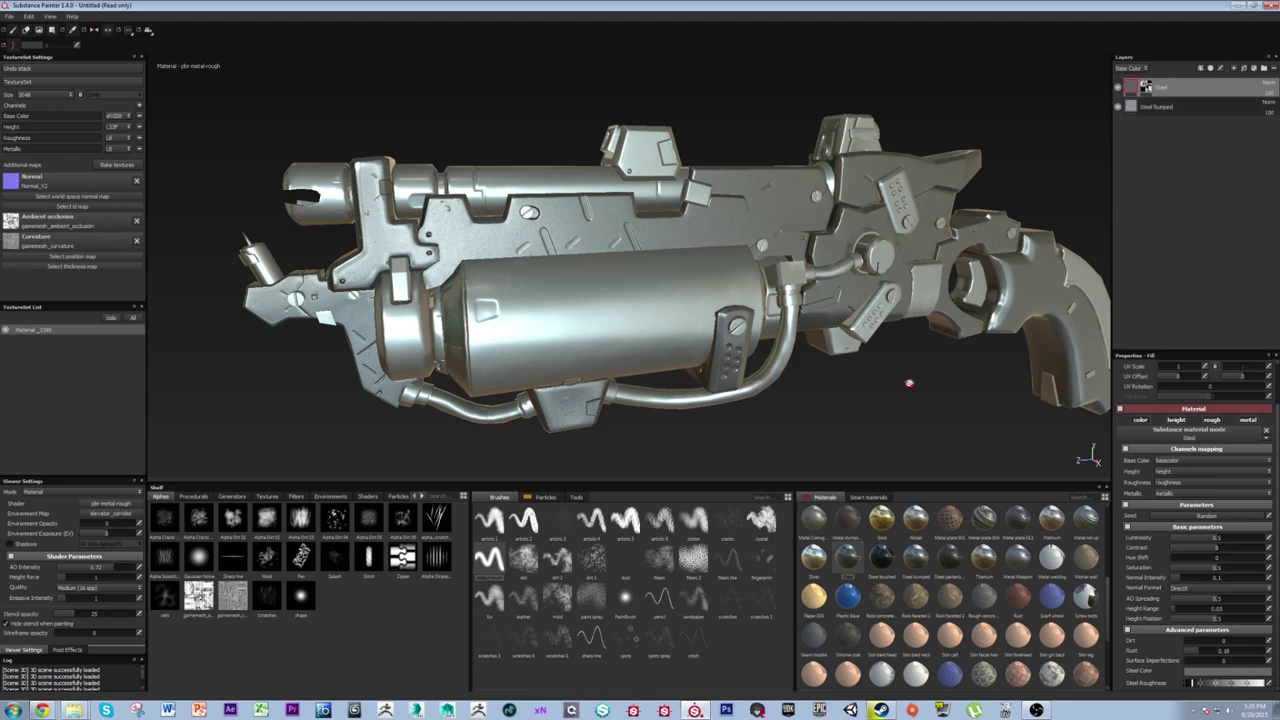
pyautogui.click(1213, 671)
pyautogui.moveTo(1112, 632); pyautogui.dragTo(1137, 632)
pyautogui.keyDown('alt'); pyautogui.moveTo(588, 328); pyautogui.dragTo(792, 367); pyautogui.keyUp('alt')
pyautogui.moveTo(1140, 631)
pyautogui.mouseDown()
pyautogui.moveTo(1151, 635)
pyautogui.moveTo(1140, 633)
pyautogui.mouseUp()
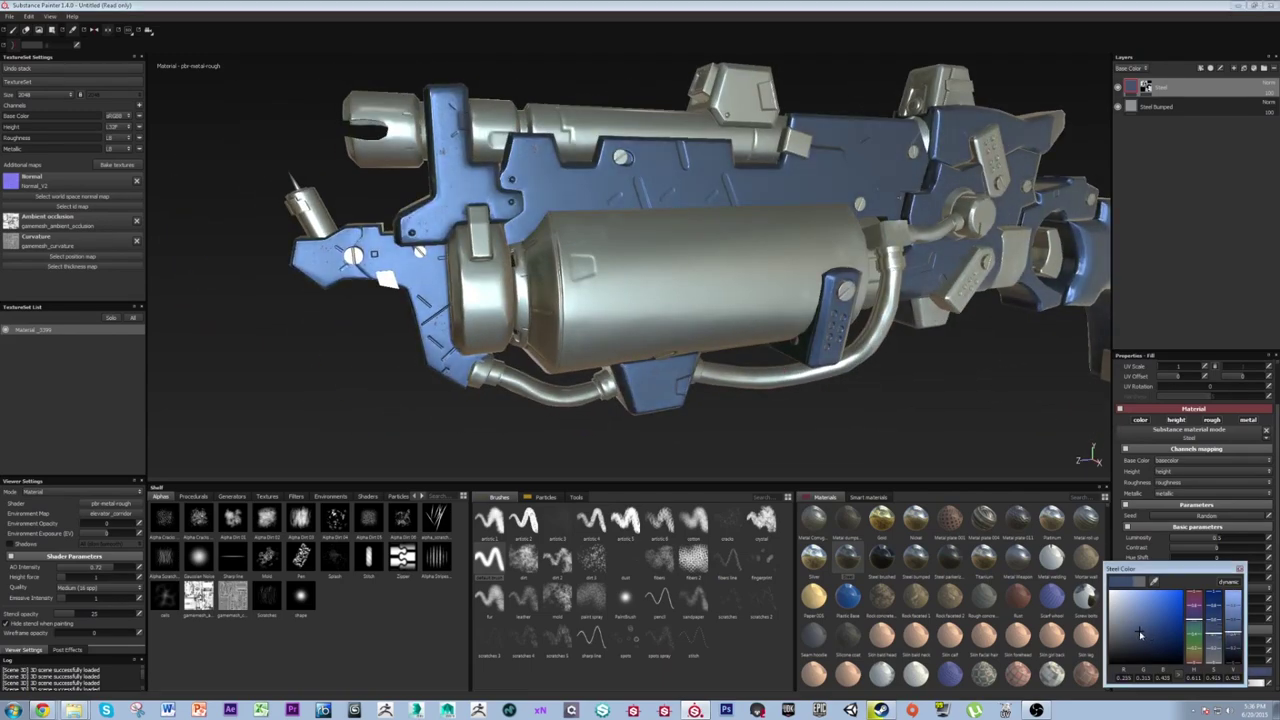
pyautogui.keyDown('alt'); pyautogui.moveTo(875, 378); pyautogui.dragTo(917, 416); pyautogui.keyUp('alt')
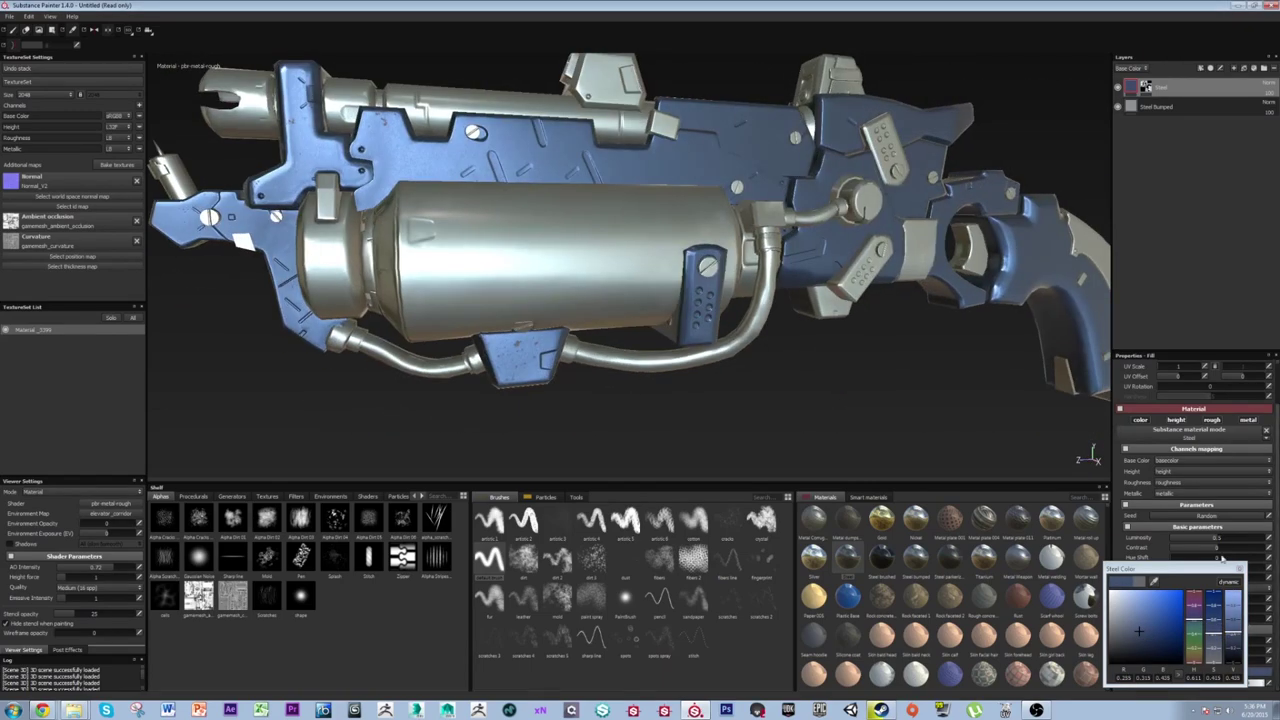
pyautogui.click(1241, 569)
# Fine-tune the blue Steel layer's Steel Roughness near the low end, checking the reflections on the rifle.
pyautogui.keyDown('alt'); pyautogui.moveTo(703, 327); pyautogui.dragTo(718, 356); pyautogui.keyUp('alt')
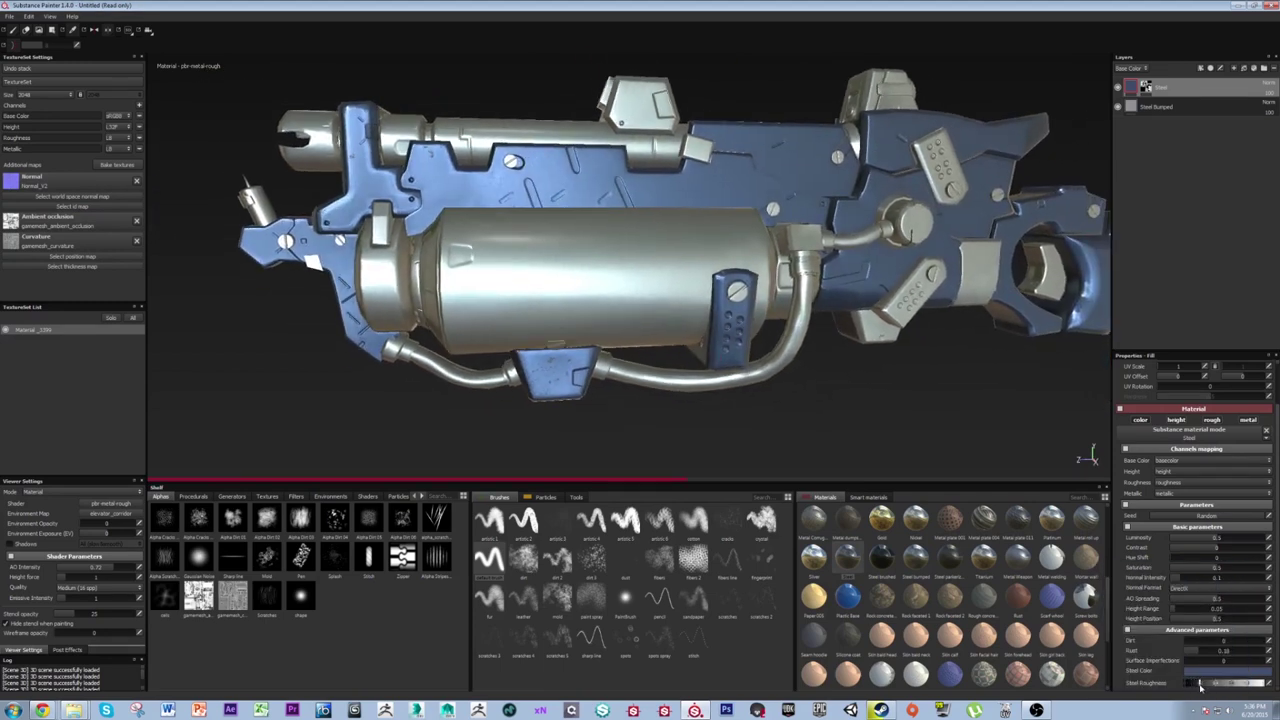
pyautogui.moveTo(1203, 687); pyautogui.dragTo(1199, 685)
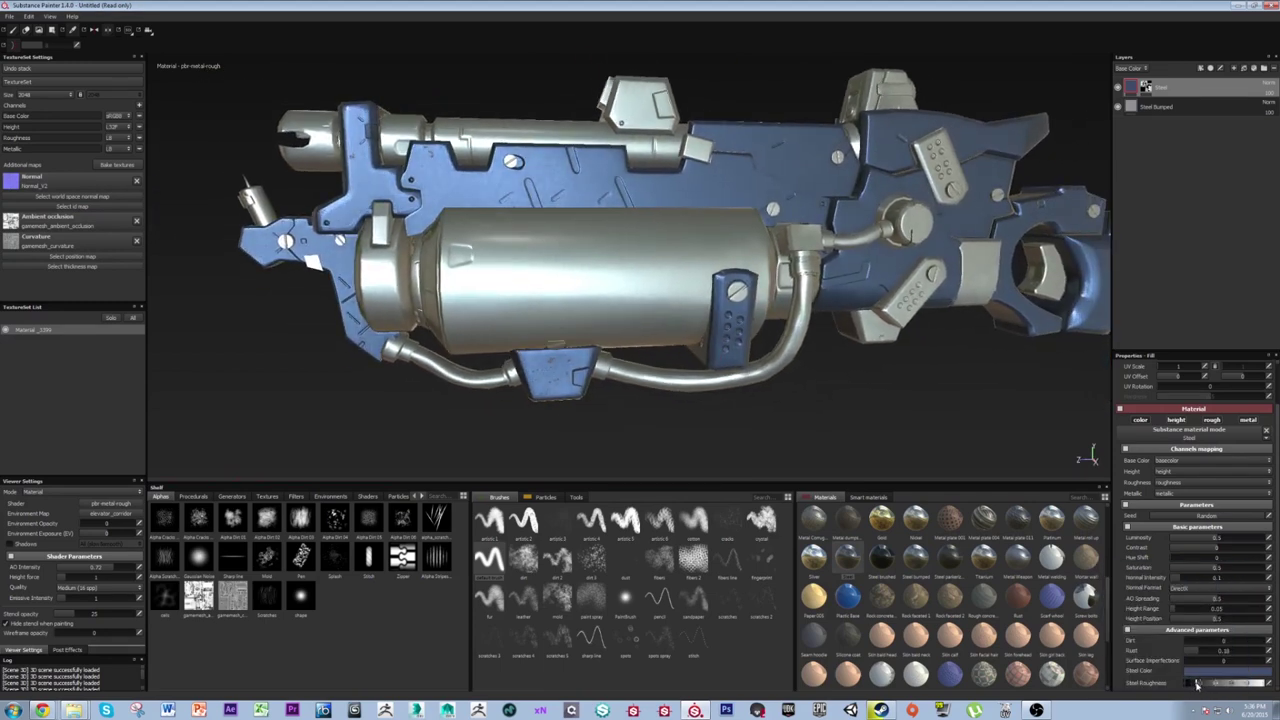
pyautogui.moveTo(605, 362)
pyautogui.keyDown('alt'); pyautogui.mouseDown()
pyautogui.moveTo(677, 374)
pyautogui.moveTo(614, 368)
pyautogui.mouseUp(); pyautogui.keyUp('alt')
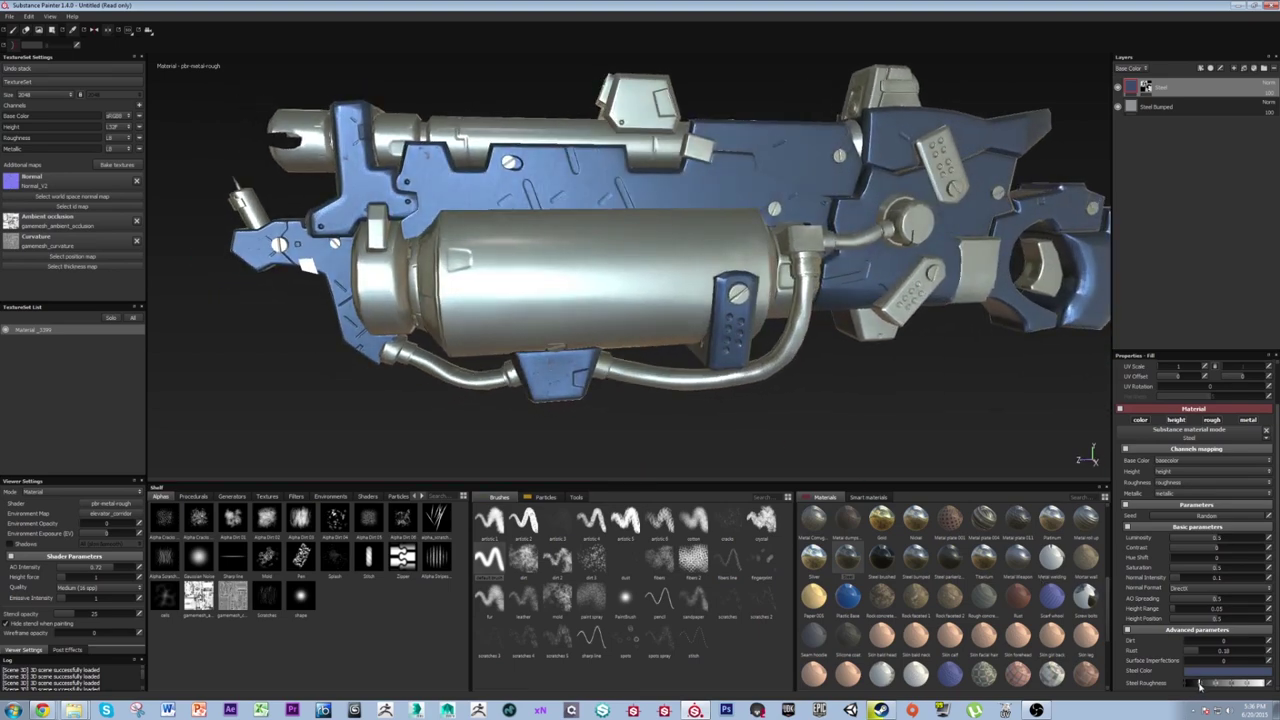
pyautogui.keyDown('alt'); pyautogui.moveTo(556, 384); pyautogui.dragTo(645, 385); pyautogui.keyUp('alt')
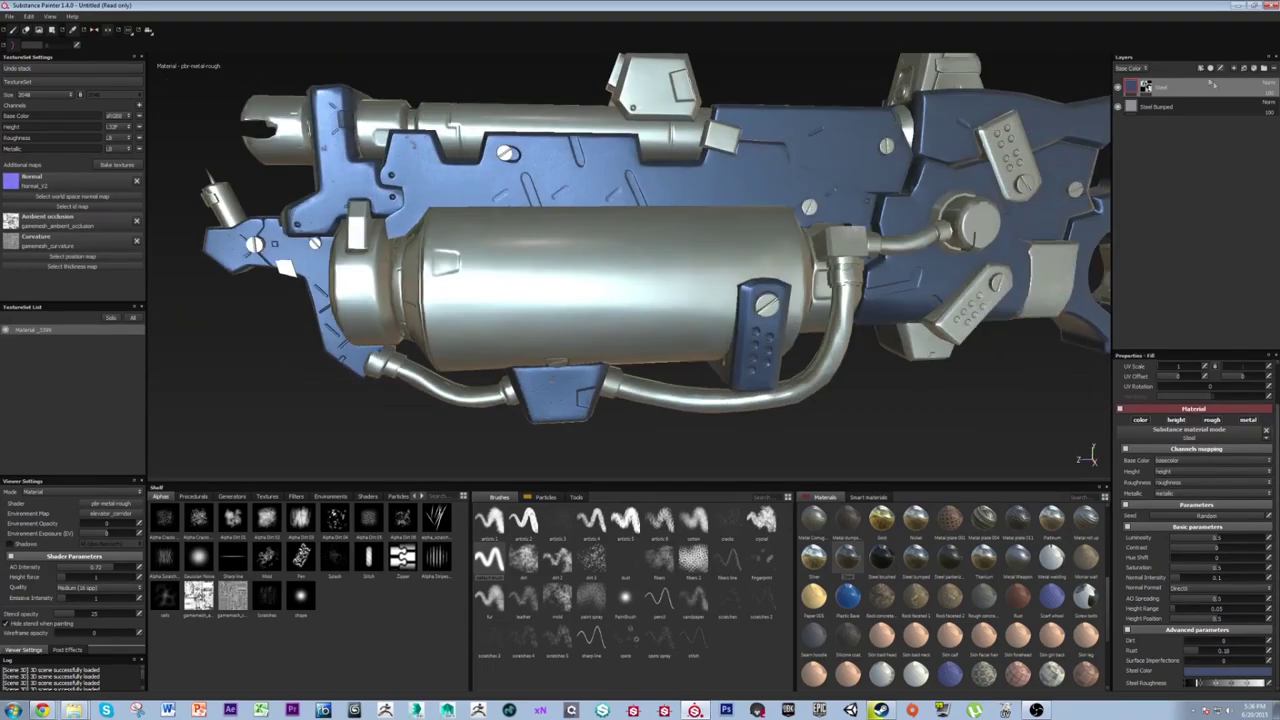
# Examine the blue steel panels against the bare metal parts from different angles and distances.
pyautogui.keyDown('alt'); pyautogui.moveTo(775, 227); pyautogui.dragTo(462, 258, button='middle'); pyautogui.keyUp('alt')
pyautogui.keyDown('alt'); pyautogui.moveTo(462, 258); pyautogui.dragTo(802, 146); pyautogui.keyUp('alt')
pyautogui.keyDown('alt'); pyautogui.moveTo(802, 146); pyautogui.dragTo(790, 190, button='right'); pyautogui.keyUp('alt')
pyautogui.keyDown('alt'); pyautogui.moveTo(790, 190); pyautogui.dragTo(736, 174); pyautogui.keyUp('alt')
pyautogui.keyDown('alt'); pyautogui.moveTo(736, 174); pyautogui.dragTo(820, 190, button='middle'); pyautogui.keyUp('alt')
pyautogui.keyDown('alt'); pyautogui.moveTo(651, 212); pyautogui.dragTo(702, 242); pyautogui.keyUp('alt')
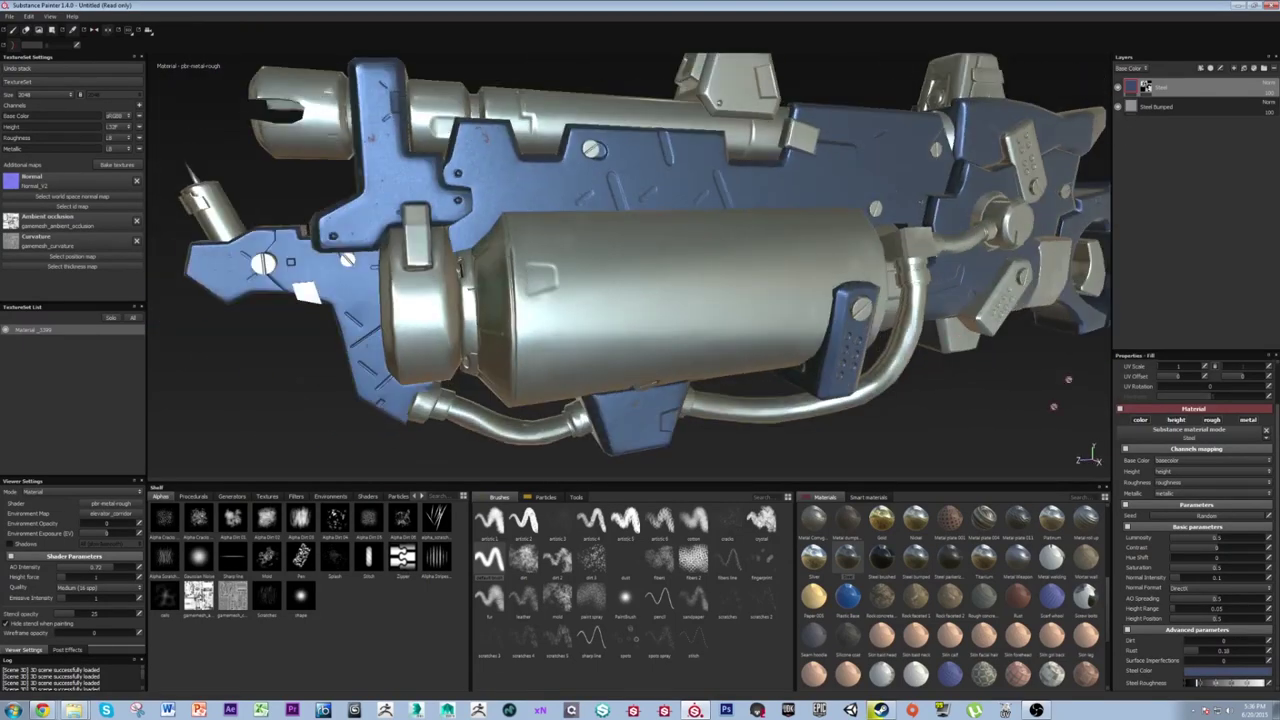
pyautogui.keyDown('alt'); pyautogui.moveTo(818, 338); pyautogui.dragTo(800, 285, button='right'); pyautogui.keyUp('alt')
pyautogui.keyDown('alt'); pyautogui.moveTo(800, 285); pyautogui.dragTo(748, 250); pyautogui.keyUp('alt')
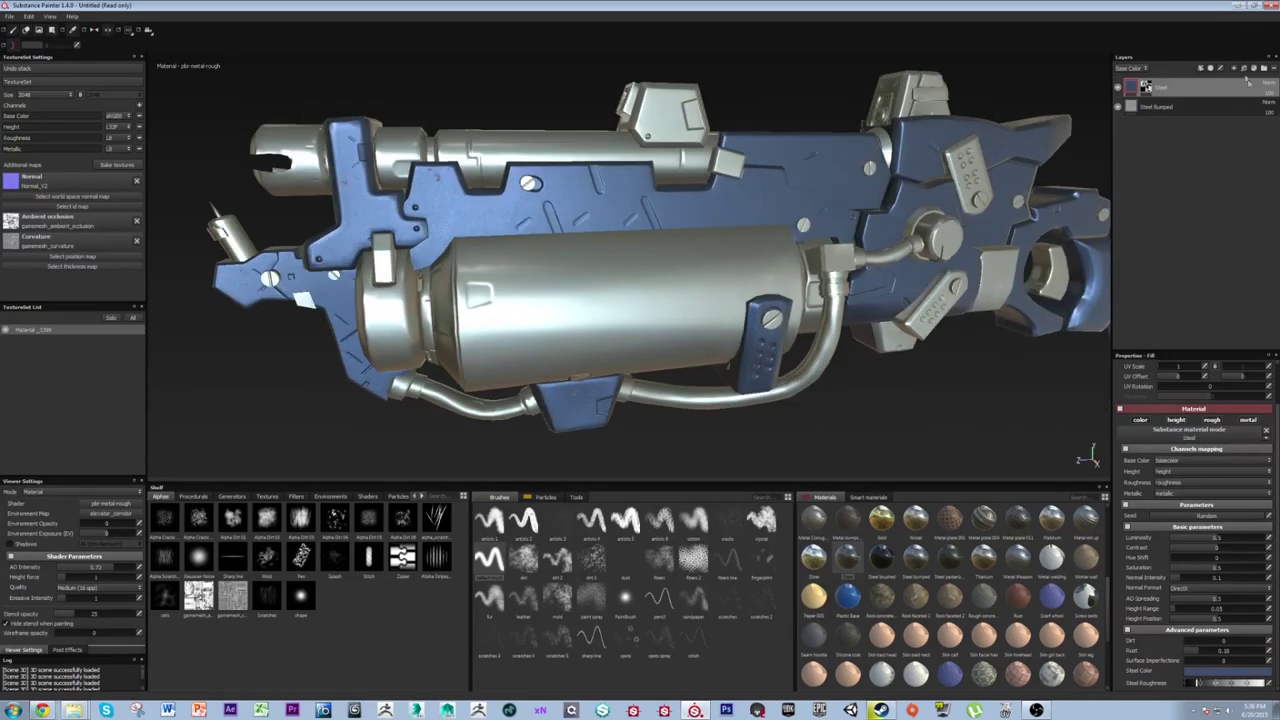
# Create a folder named Steel at the top of the layer stack and move the blue Steel layer into it.
pyautogui.click(1264, 68)
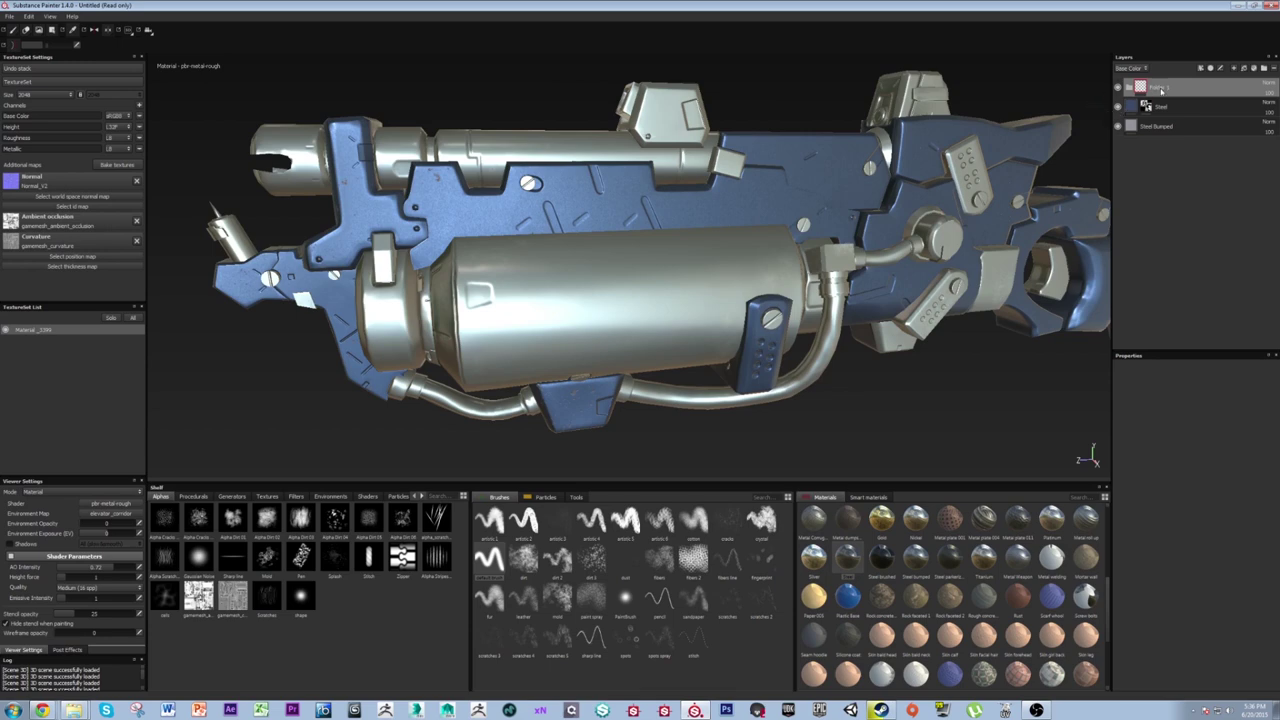
pyautogui.doubleClick(1161, 90)
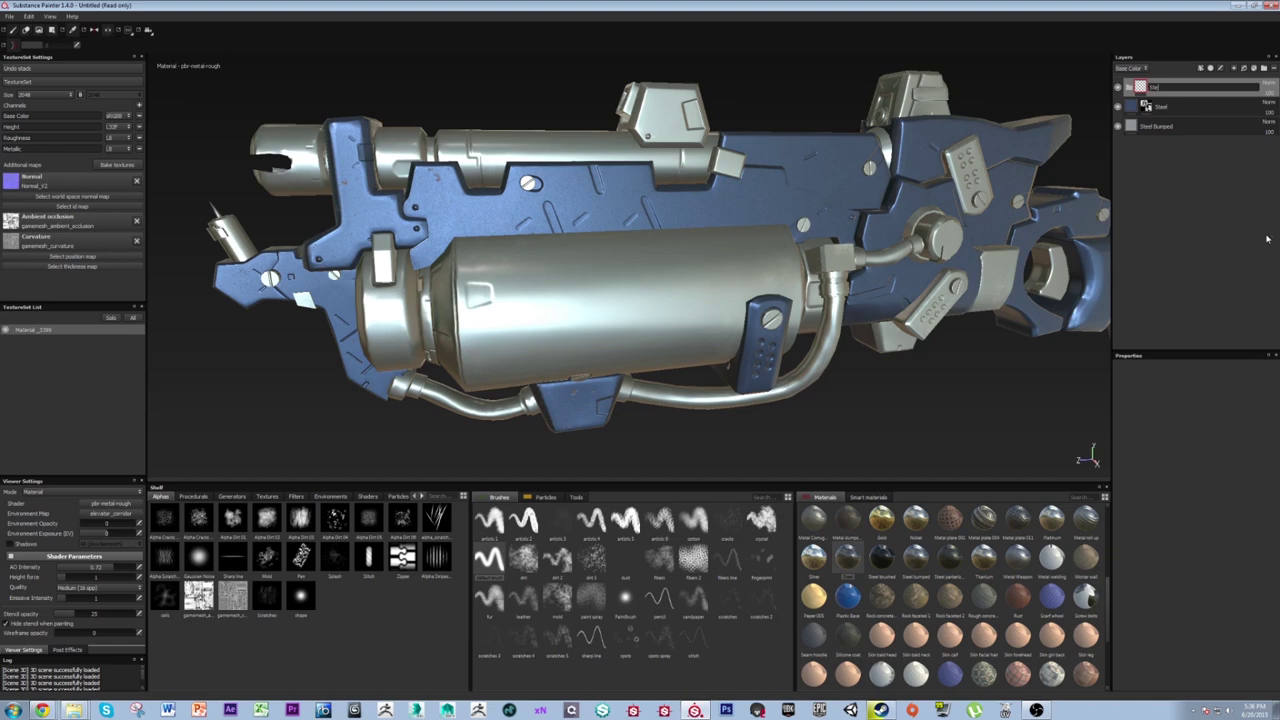
pyautogui.write('eel')
pyautogui.press('Return')
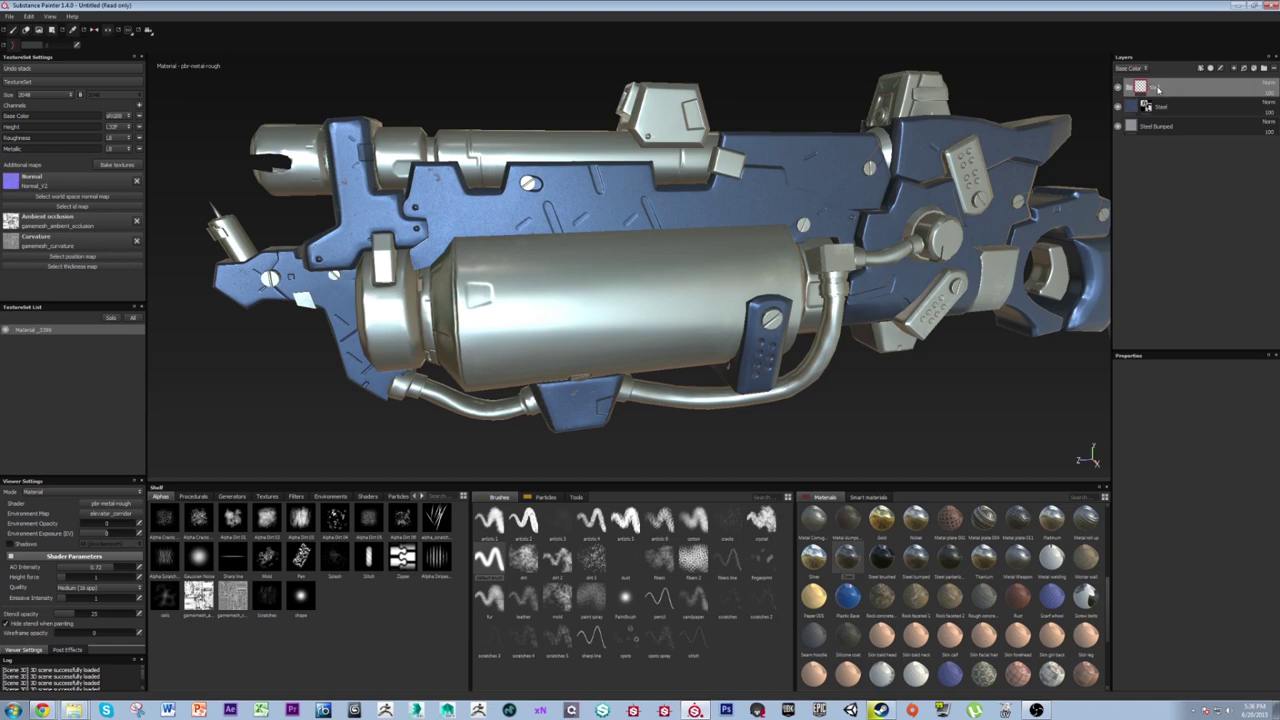
pyautogui.doubleClick(1158, 89)
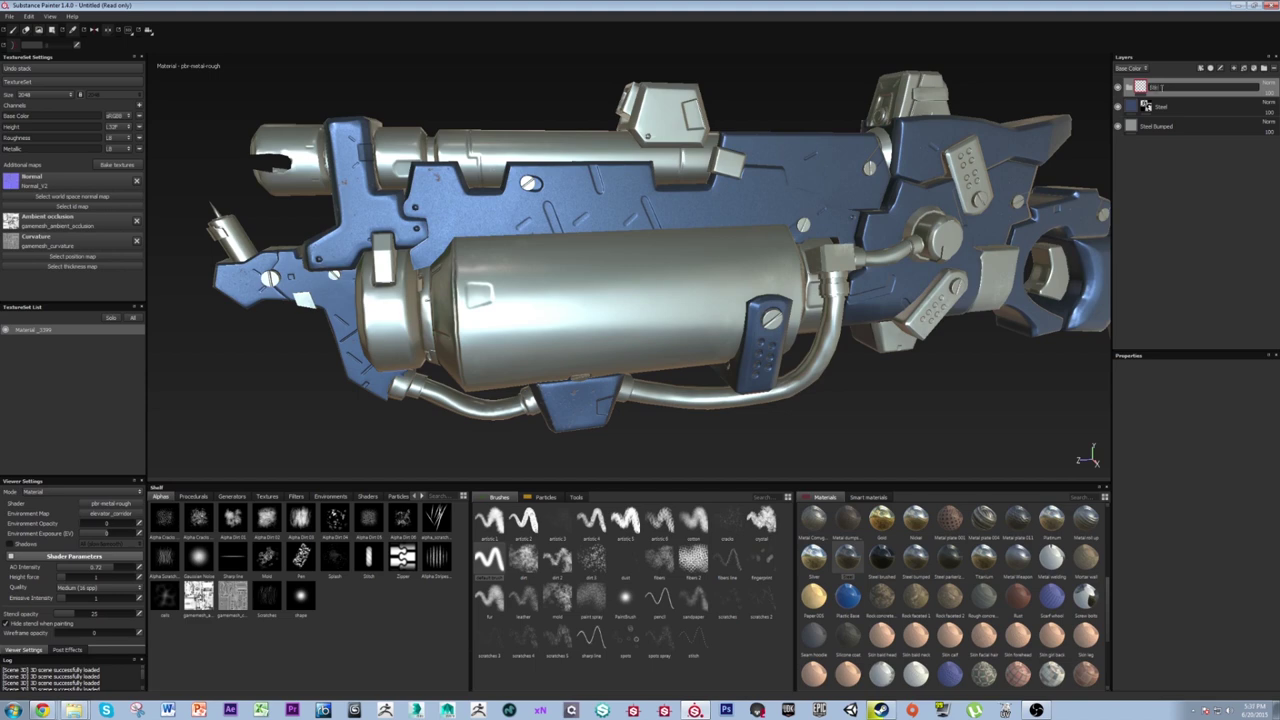
pyautogui.click(1160, 106)
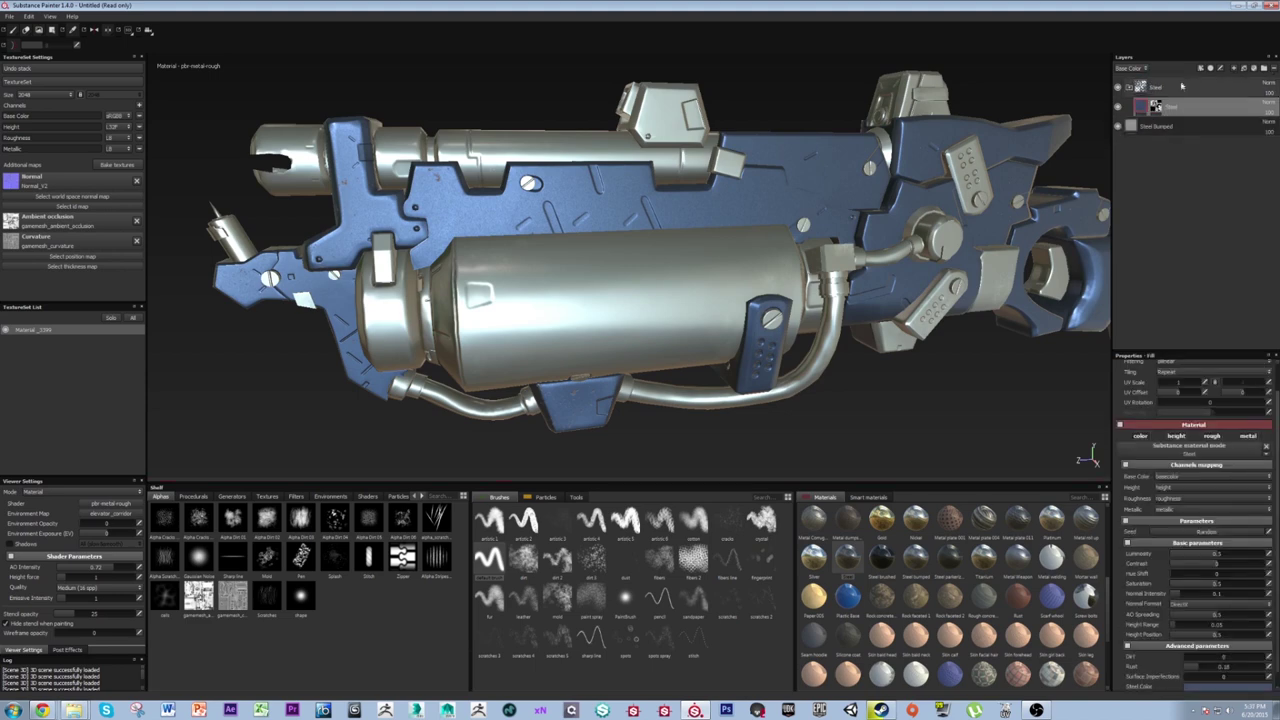
# Copy the mask of the blue Steel layer inside the Steel folder.
pyautogui.click(1157, 107)
pyautogui.rightClick(1155, 101)
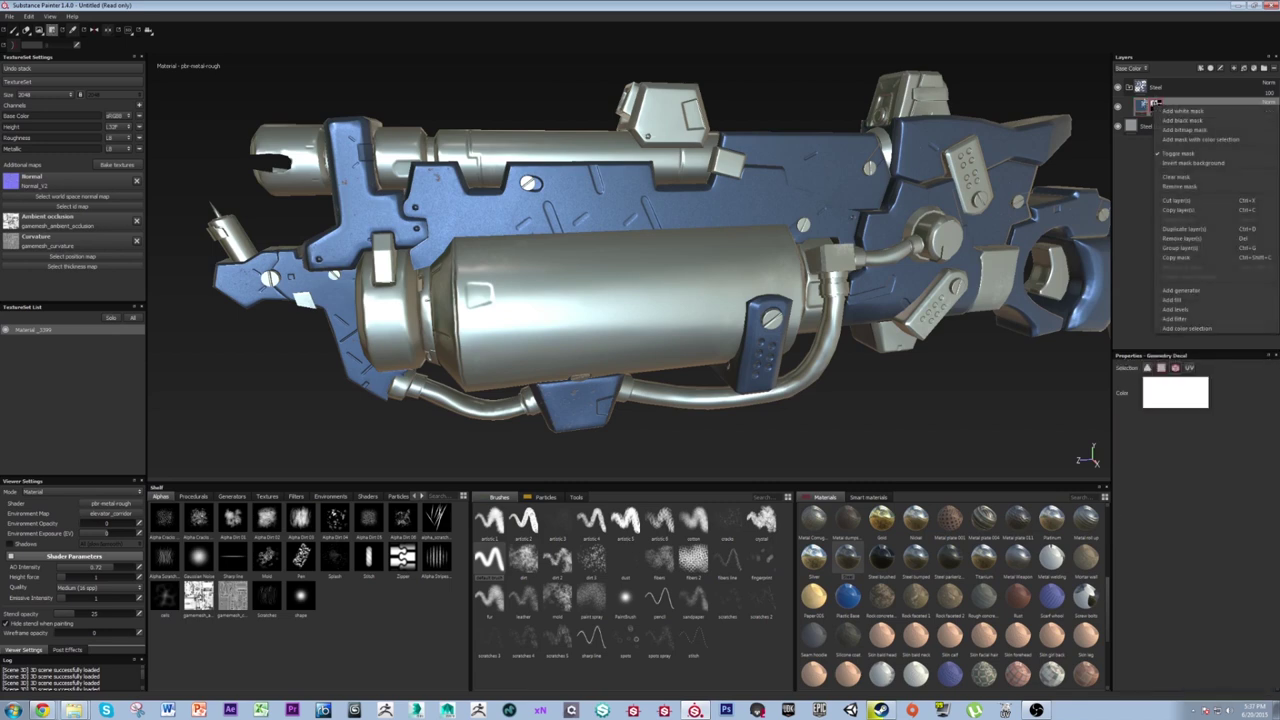
pyautogui.click(1151, 89)
pyautogui.click(1156, 104)
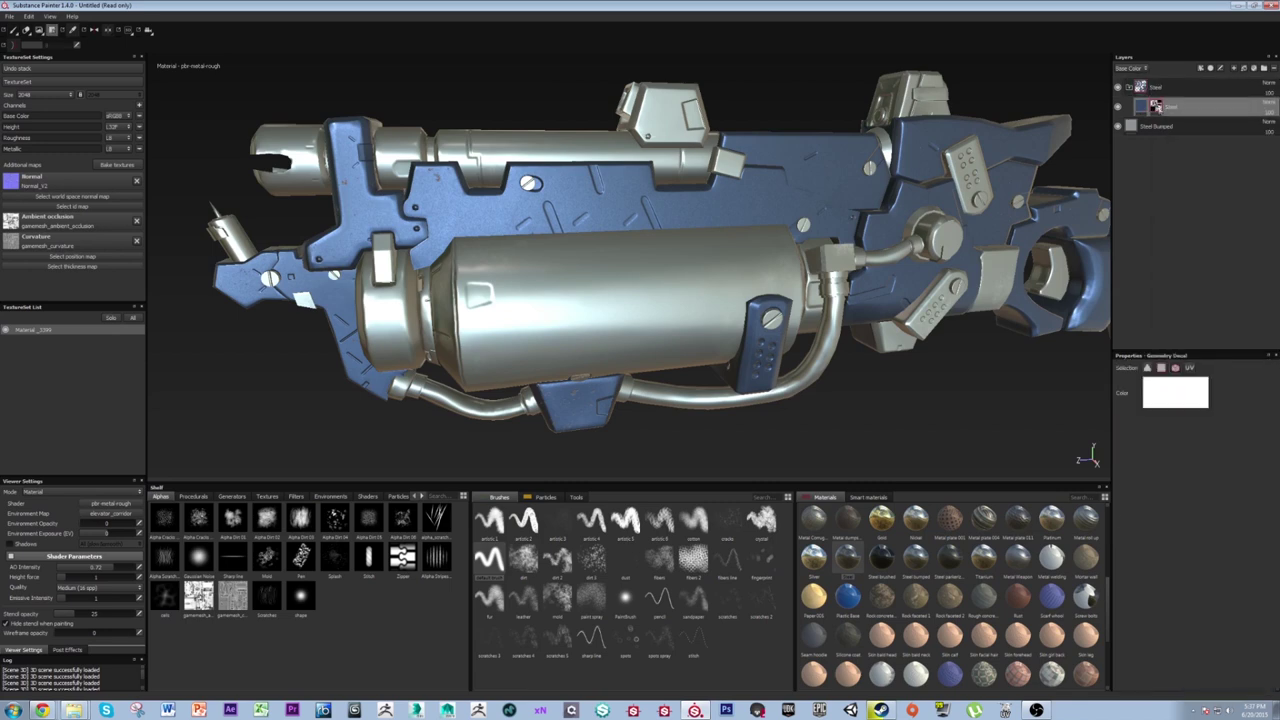
pyautogui.rightClick(1156, 103)
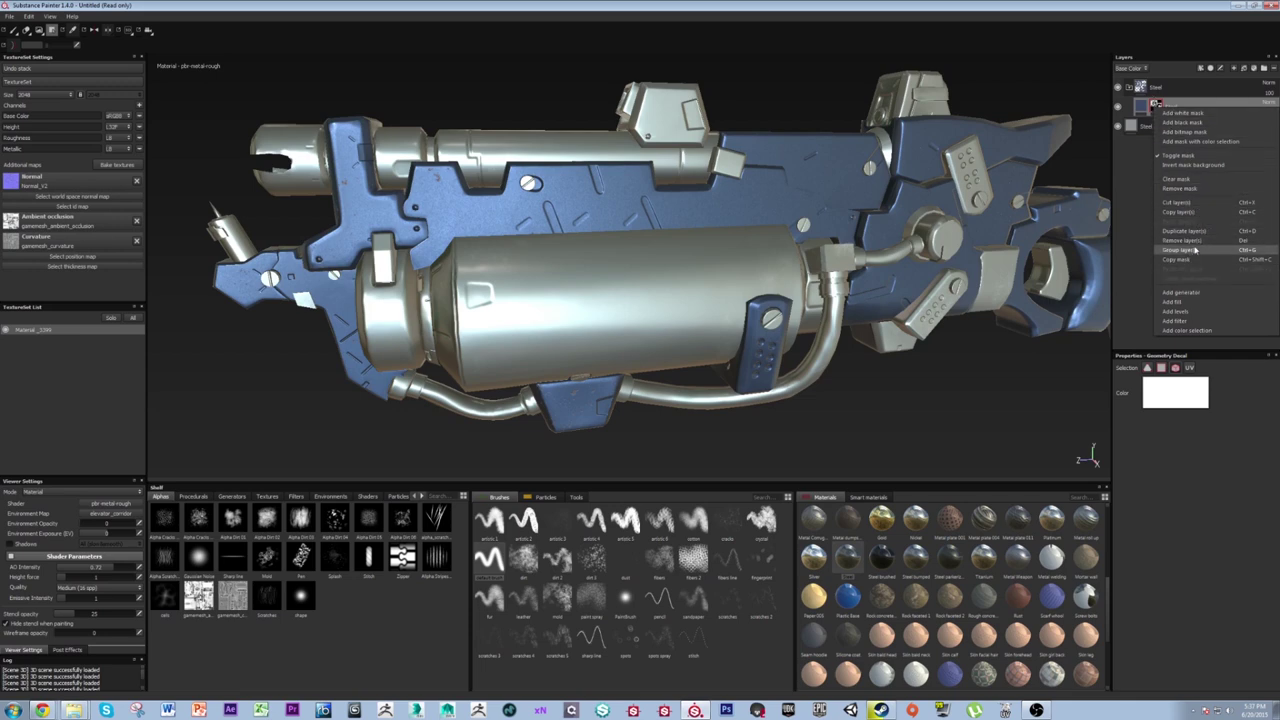
pyautogui.click(1188, 261)
# Add a black mask to the Steel folder and paste the copied mask into it.
pyautogui.rightClick(1228, 86)
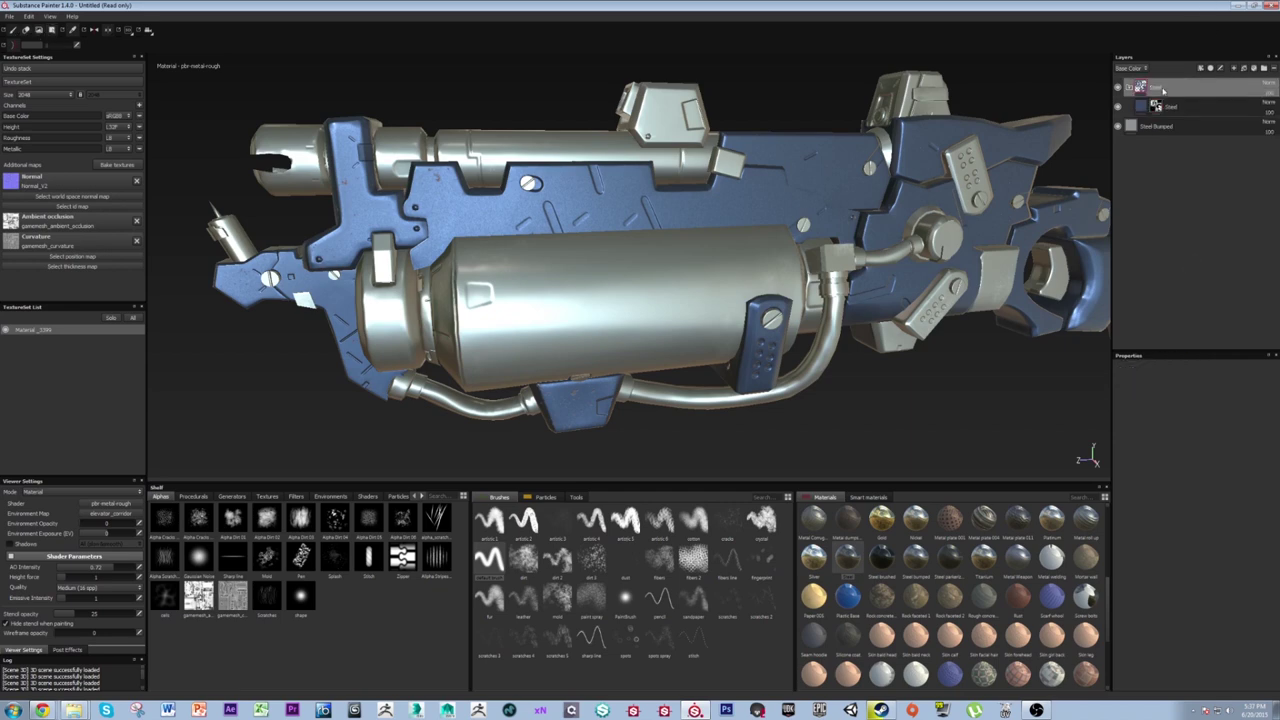
pyautogui.click(1213, 103)
pyautogui.rightClick(1155, 86)
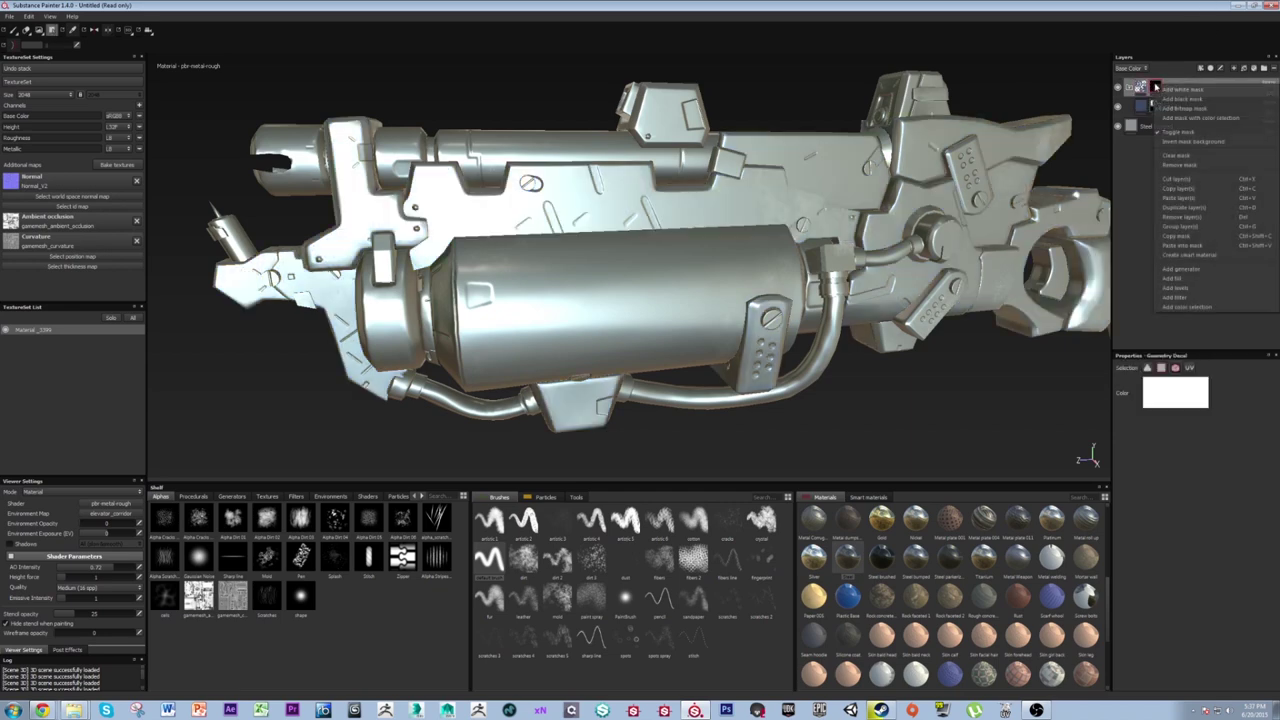
pyautogui.click(1185, 246)
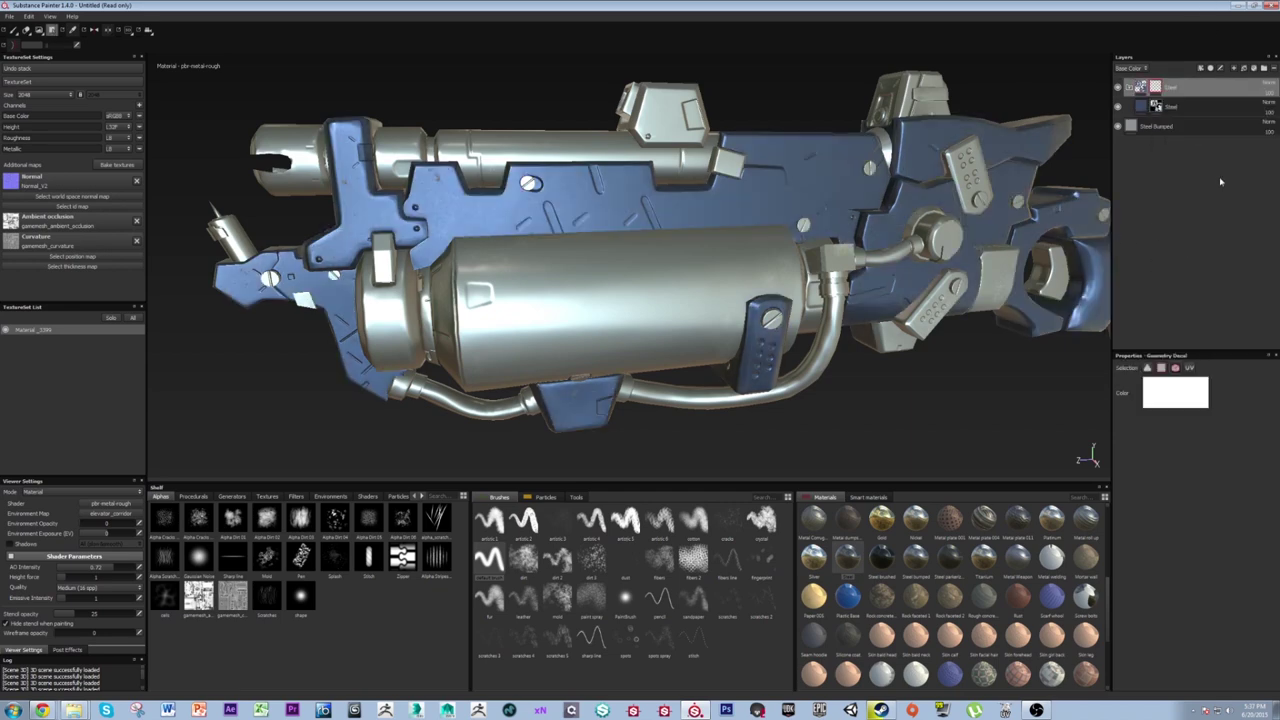
# Remove the mask from the blue Steel layer inside the Steel folder, leaving the folder's own mask in place.
pyautogui.rightClick(1155, 104)
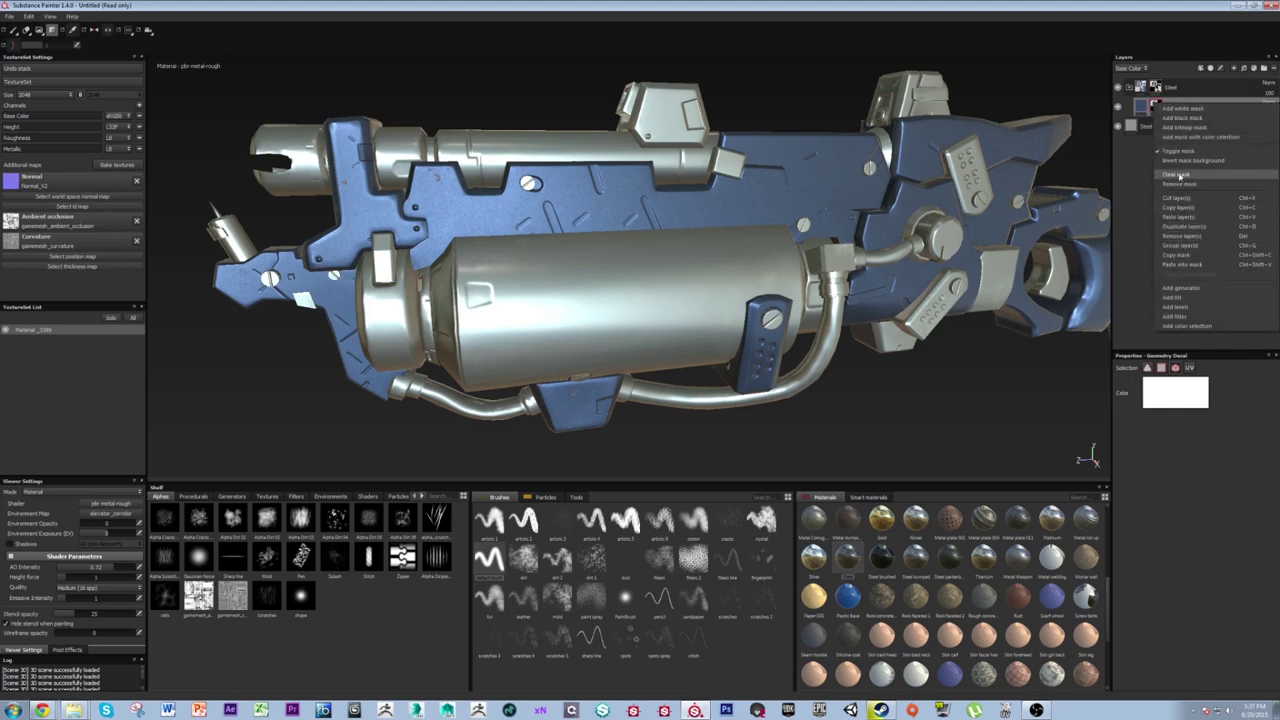
pyautogui.click(1170, 148)
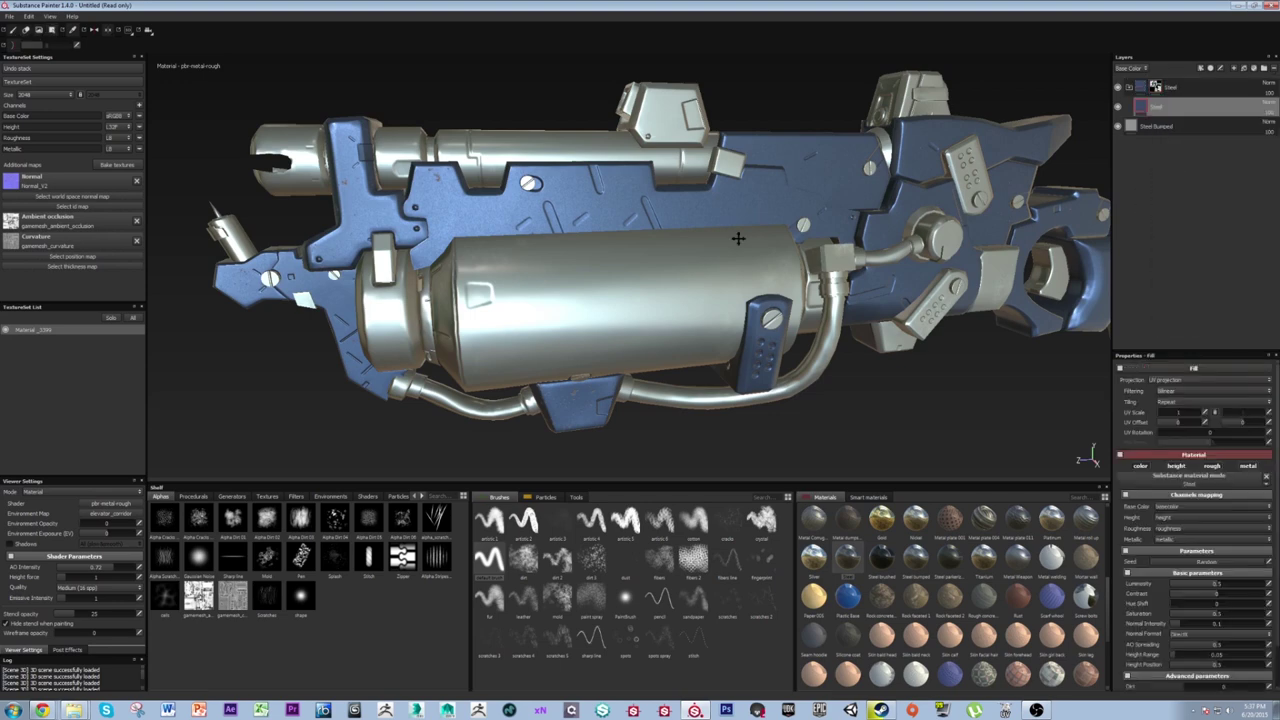
pyautogui.keyDown('alt'); pyautogui.moveTo(748, 215); pyautogui.dragTo(726, 264, button='middle'); pyautogui.keyUp('alt')
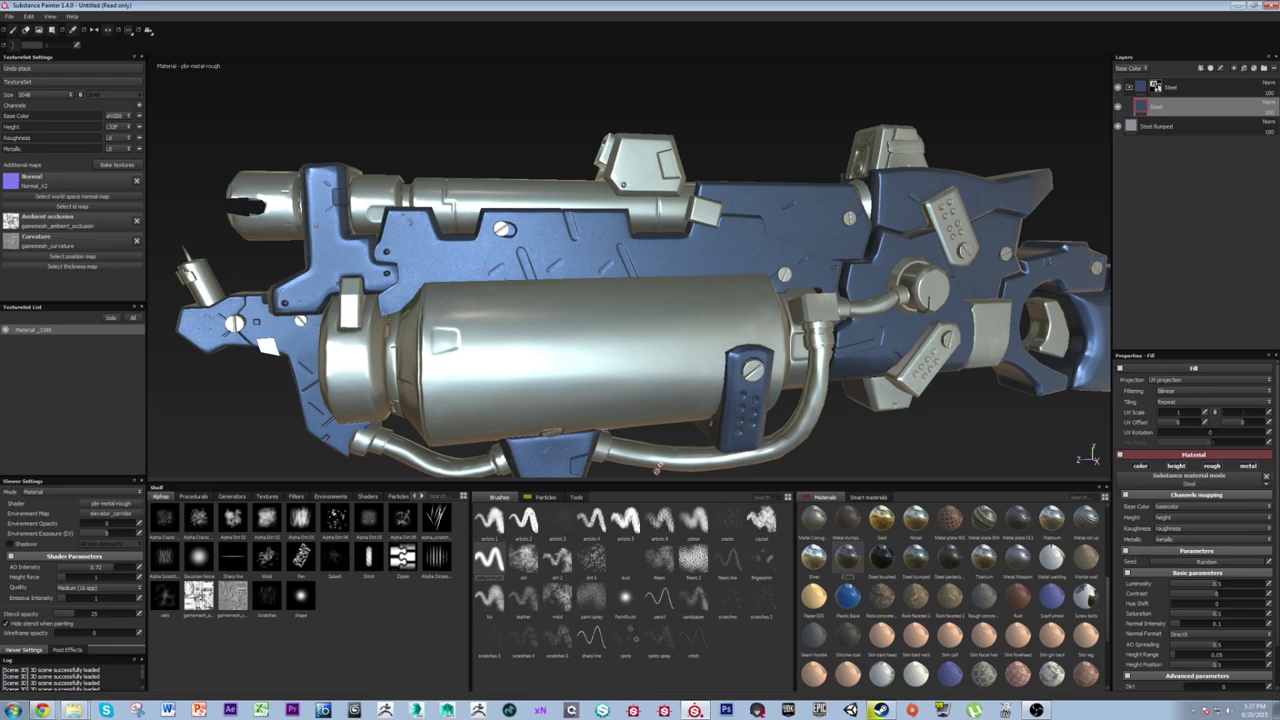
pyautogui.keyDown('alt'); pyautogui.moveTo(623, 286); pyautogui.dragTo(744, 270); pyautogui.keyUp('alt')
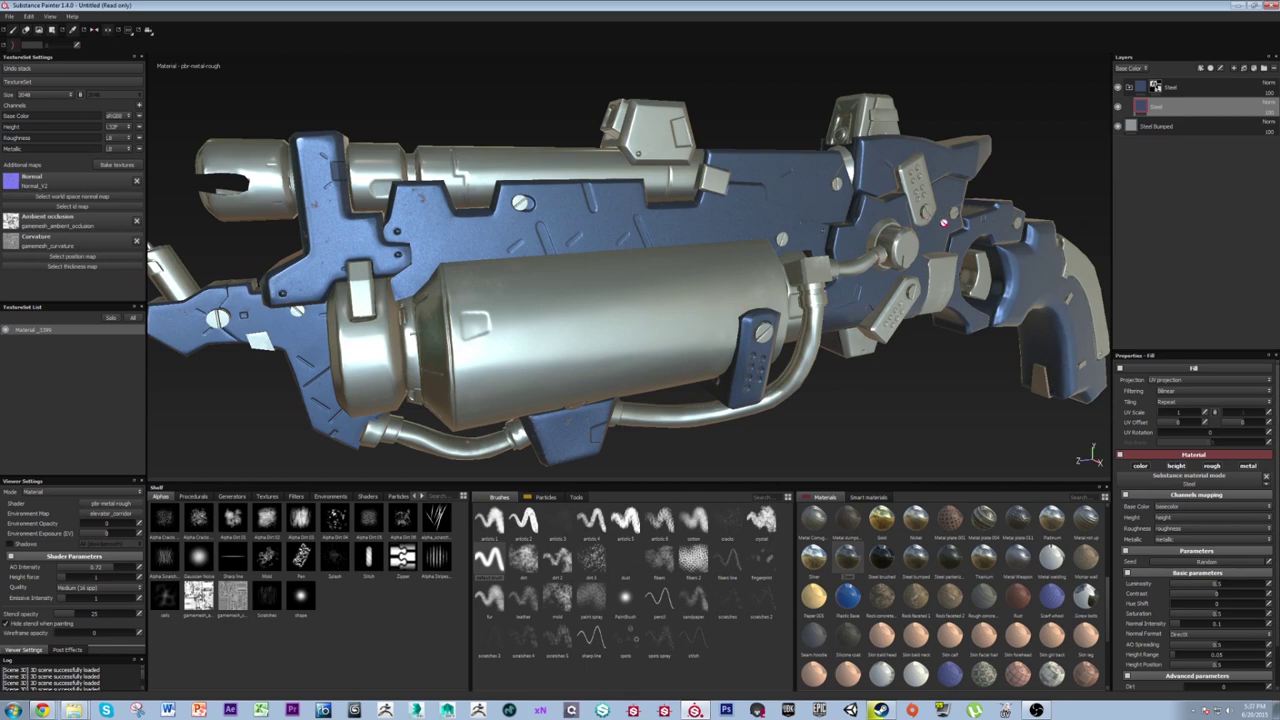
pyautogui.moveTo(543, 298)
pyautogui.keyDown('alt'); pyautogui.mouseDown()
pyautogui.moveTo(654, 294)
pyautogui.moveTo(641, 309)
pyautogui.moveTo(665, 298)
pyautogui.mouseUp(); pyautogui.keyUp('alt')
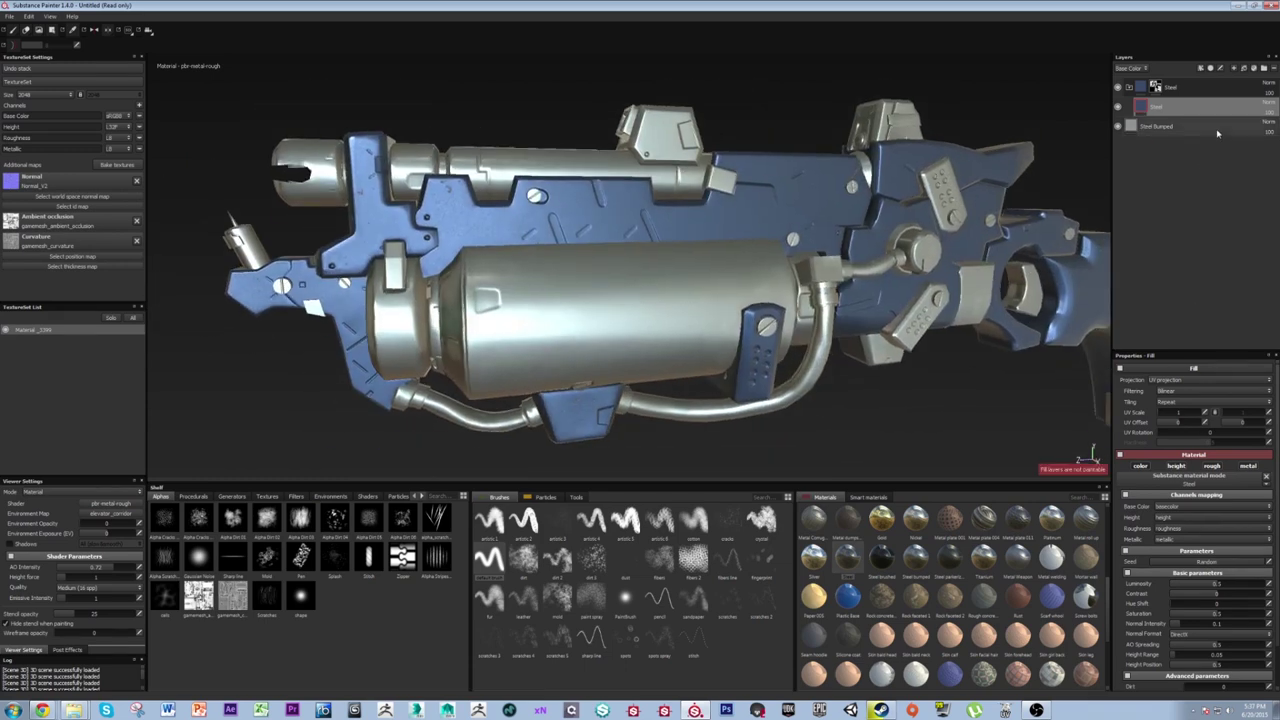
# Add a fill layer above the blue Steel layer in the Steel folder and apply the bright blue uniform plastic material to it.
pyautogui.click(1245, 70)
pyautogui.keyDown('alt'); pyautogui.moveTo(770, 335); pyautogui.dragTo(829, 391, button='right'); pyautogui.keyUp('alt')
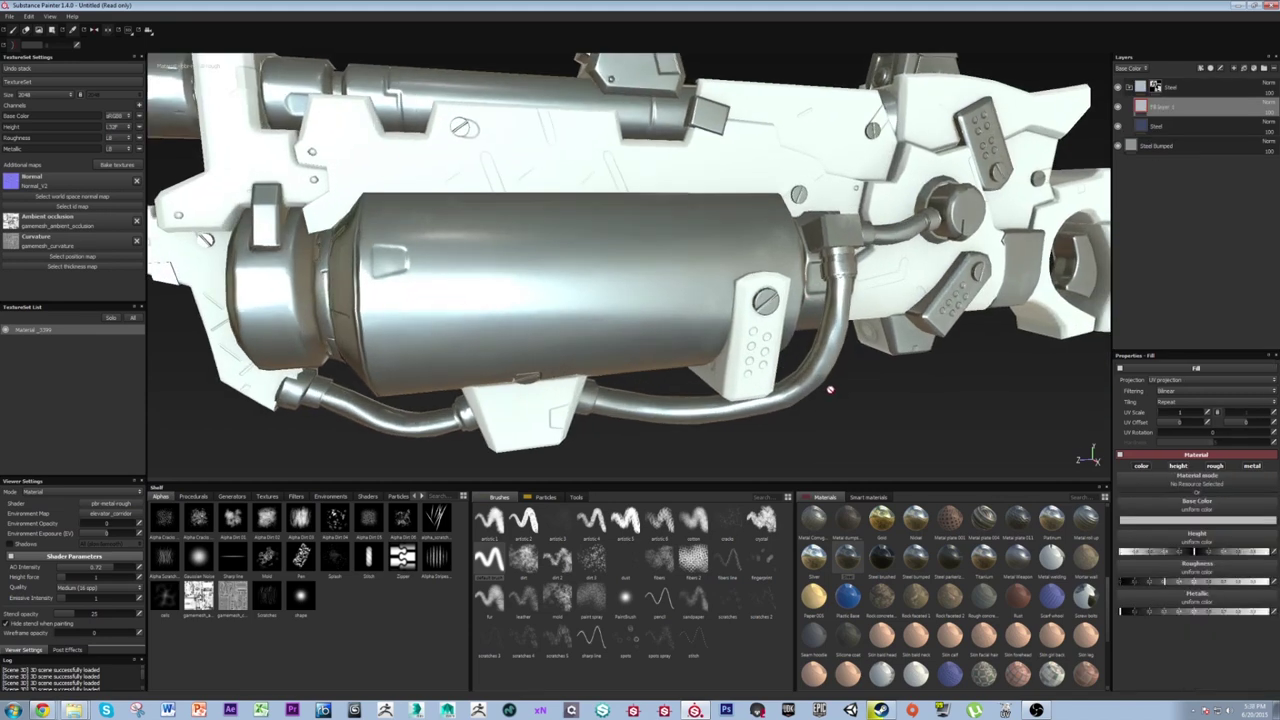
pyautogui.keyDown('alt'); pyautogui.moveTo(829, 391); pyautogui.dragTo(850, 385); pyautogui.keyUp('alt')
pyautogui.scroll(10, 976, 597)
pyautogui.scroll(-5, 975, 597)
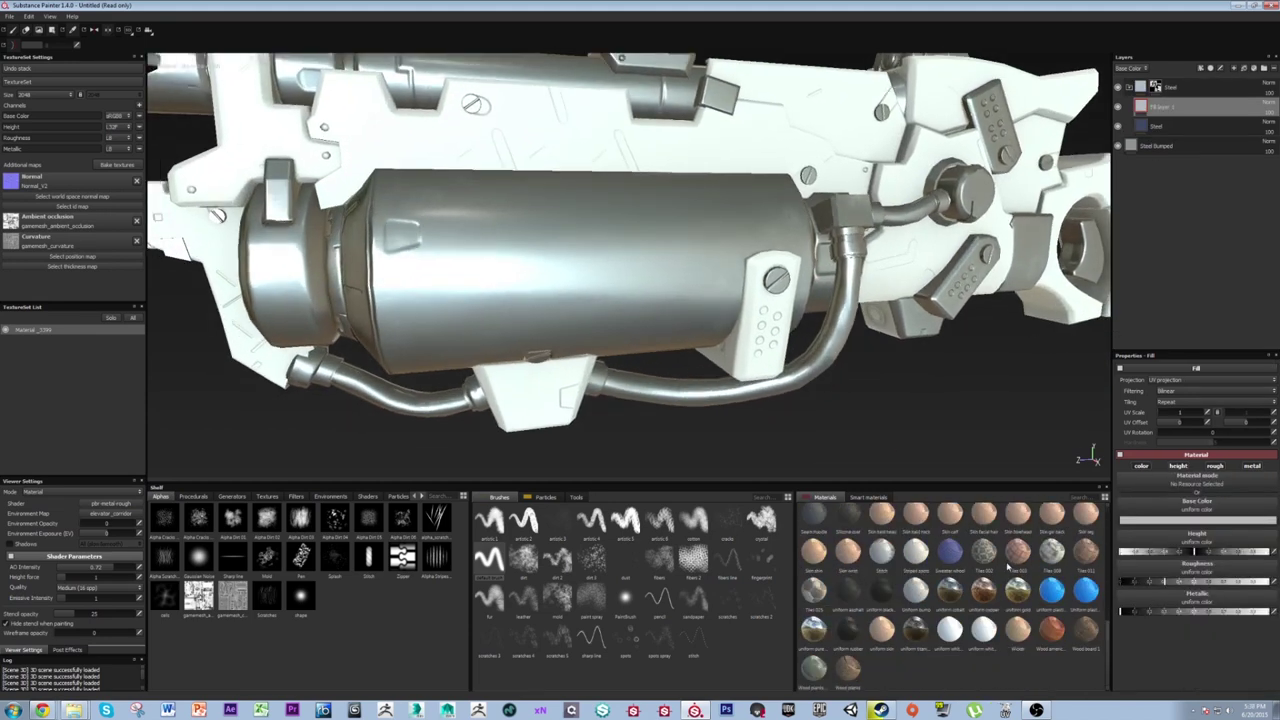
pyautogui.moveTo(1055, 573)
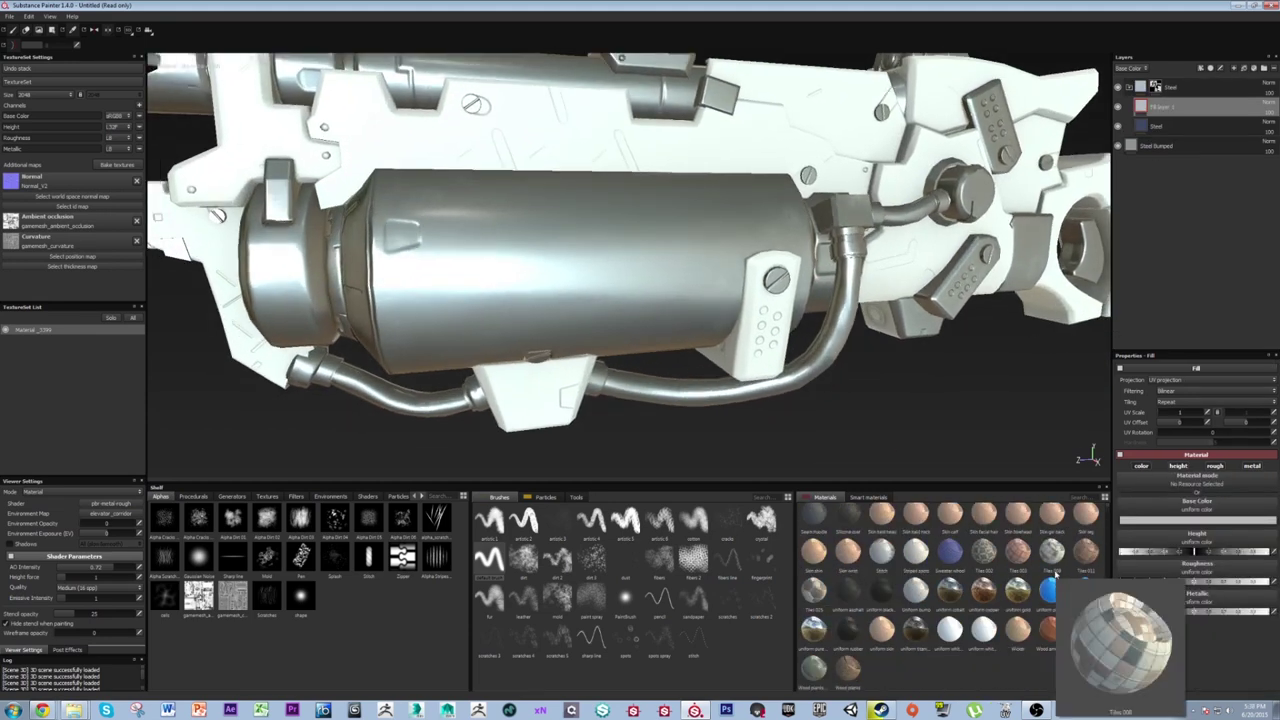
pyautogui.click(1050, 590)
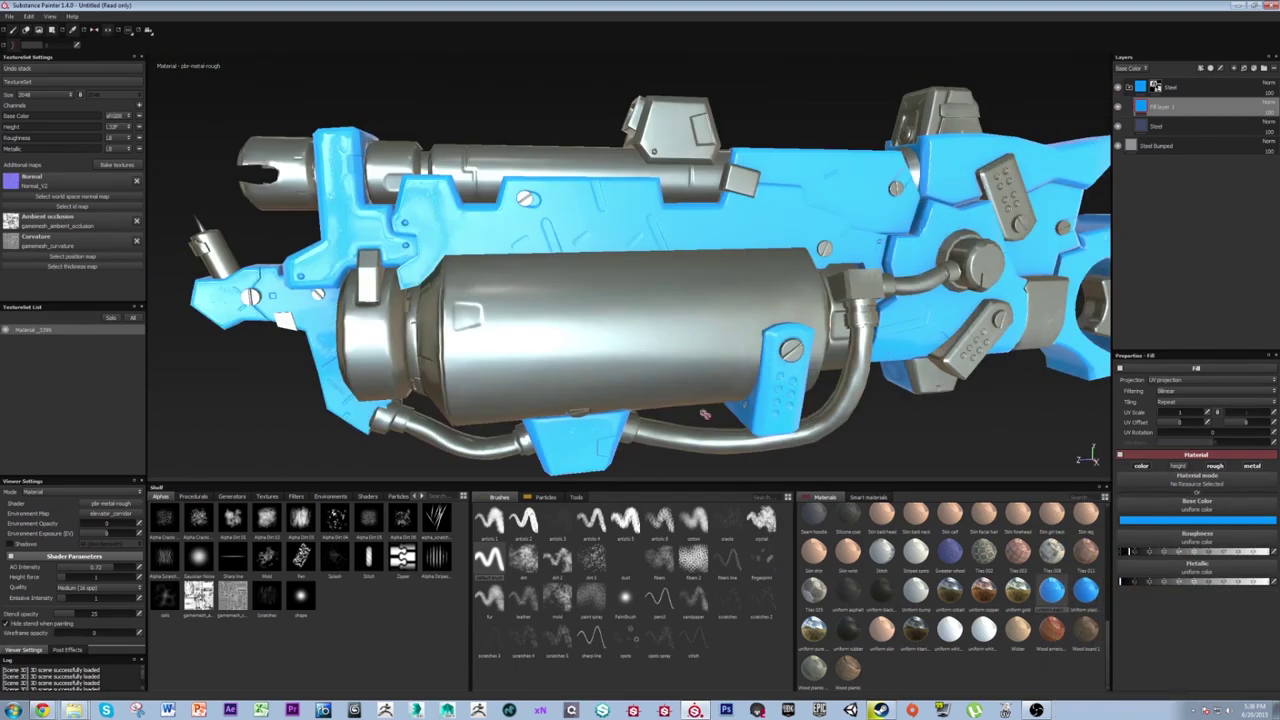
pyautogui.keyDown('alt'); pyautogui.moveTo(712, 344); pyautogui.dragTo(736, 354); pyautogui.keyUp('alt')
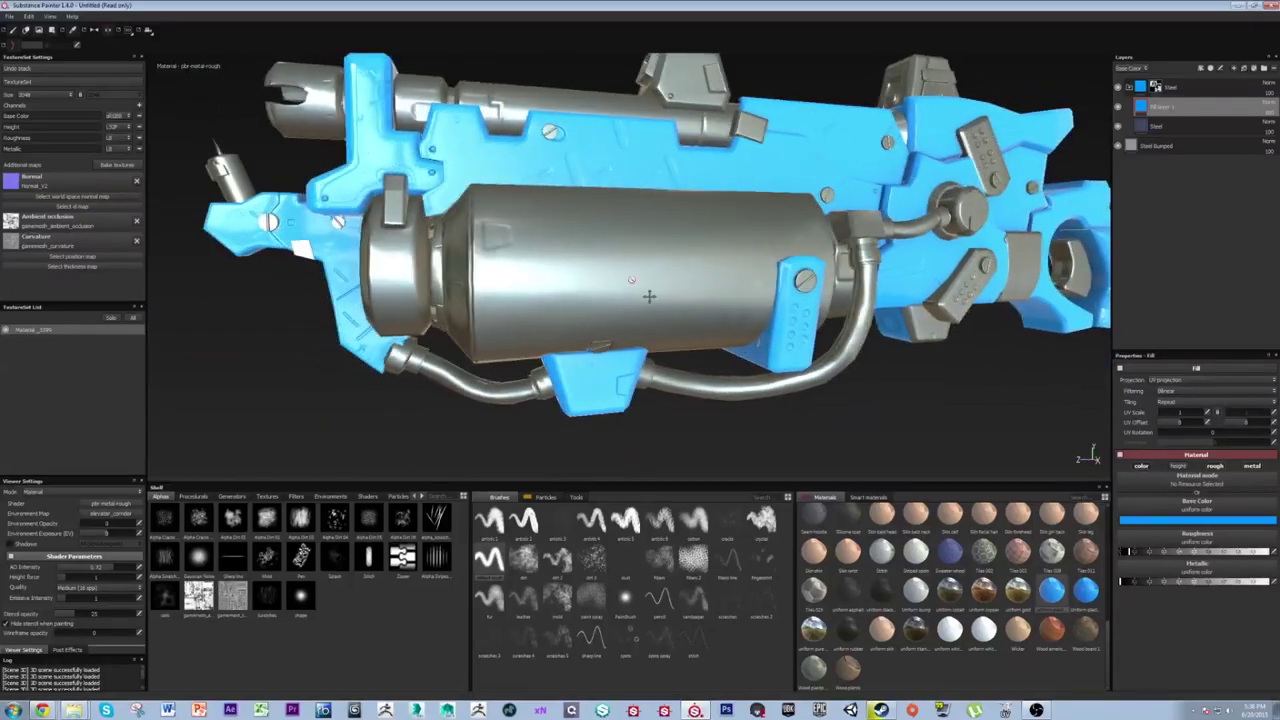
# Change the new fill layer's base color to a dark red.
pyautogui.click(1181, 520)
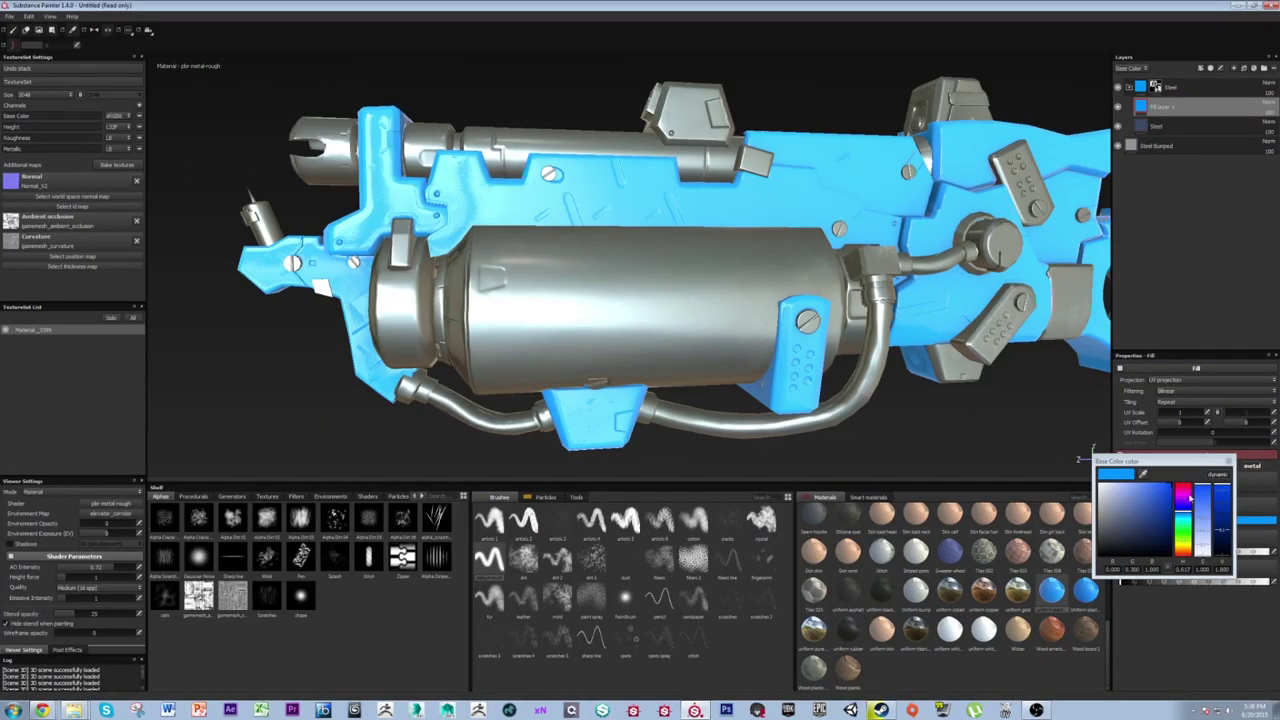
pyautogui.click(1159, 517)
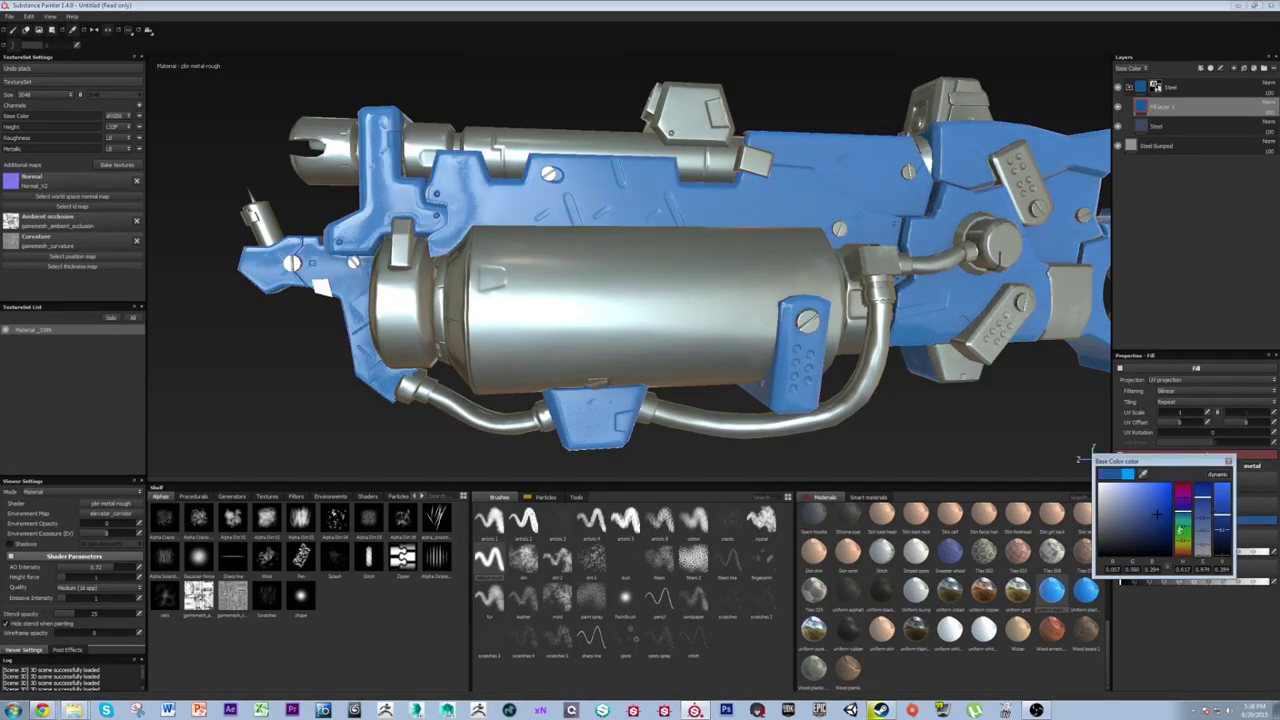
pyautogui.click(1218, 476)
pyautogui.moveTo(1183, 511); pyautogui.dragTo(1190, 563)
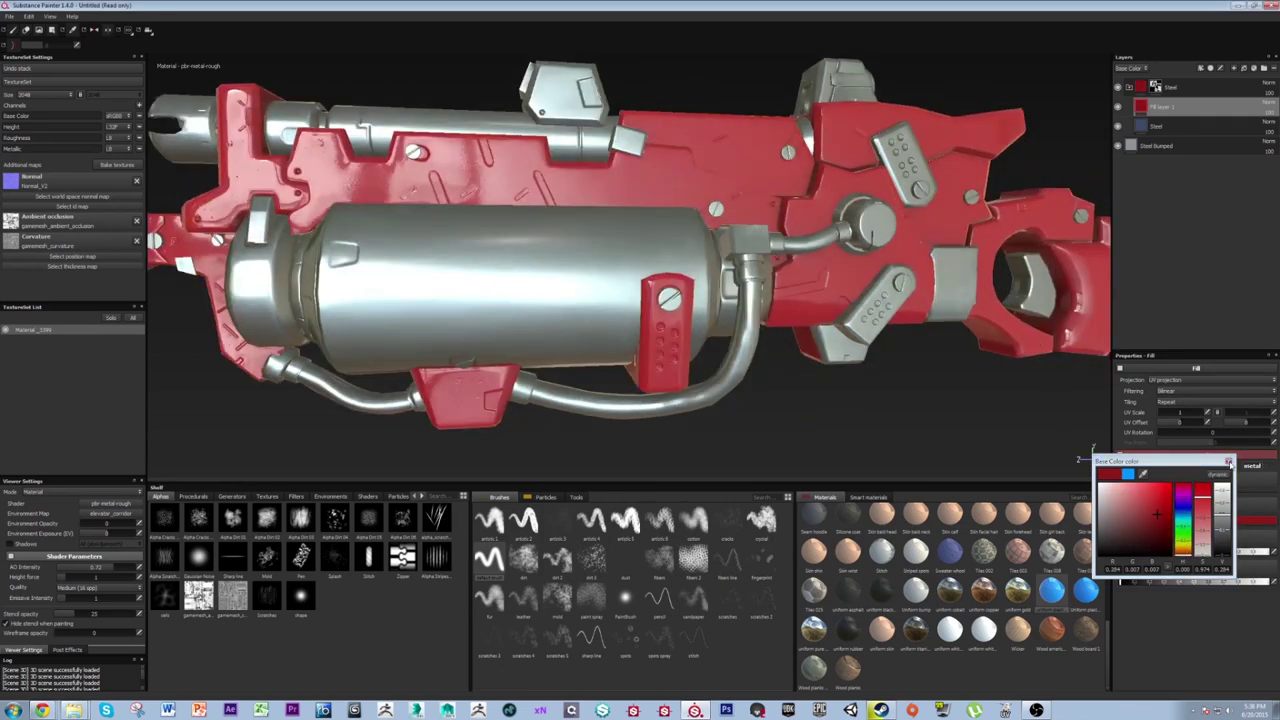
pyautogui.click(733, 250)
pyautogui.keyDown('alt'); pyautogui.moveTo(733, 250); pyautogui.dragTo(860, 275); pyautogui.keyUp('alt')
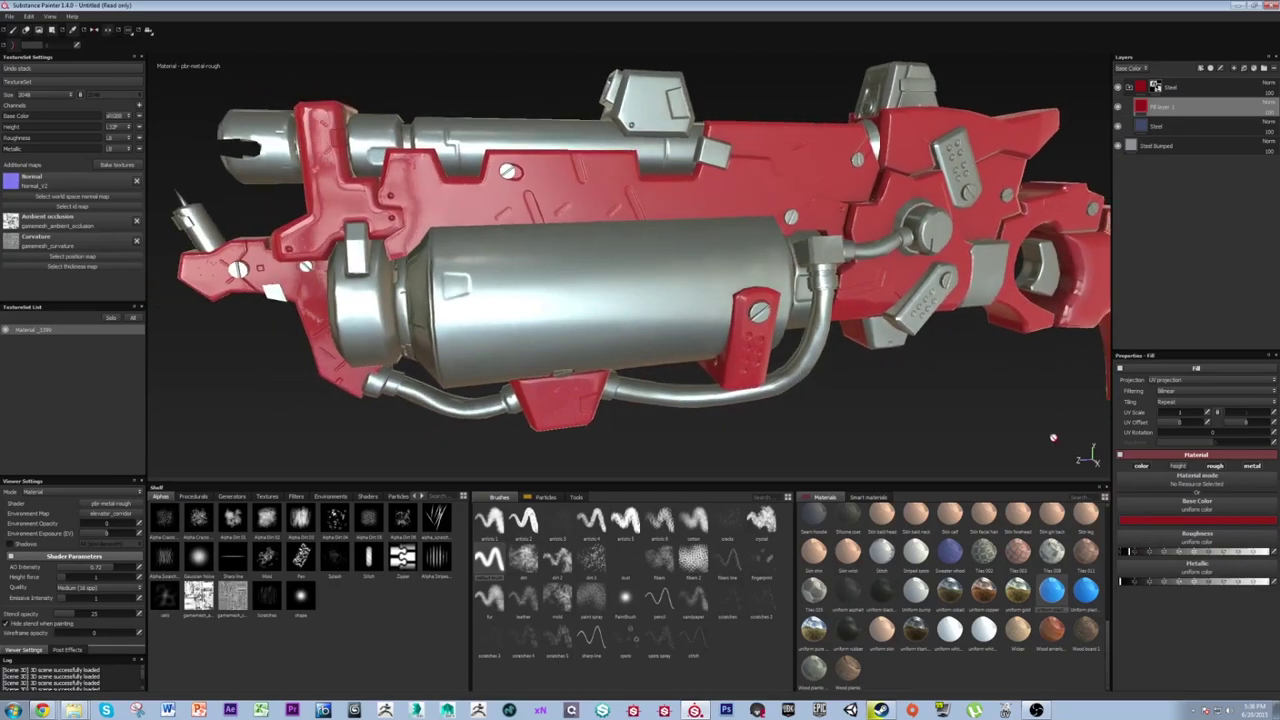
# Raise the red fill layer's roughness slightly for a less glossy paint finish, comparing it on the rifle body.
pyautogui.moveTo(1135, 551); pyautogui.dragTo(1152, 556)
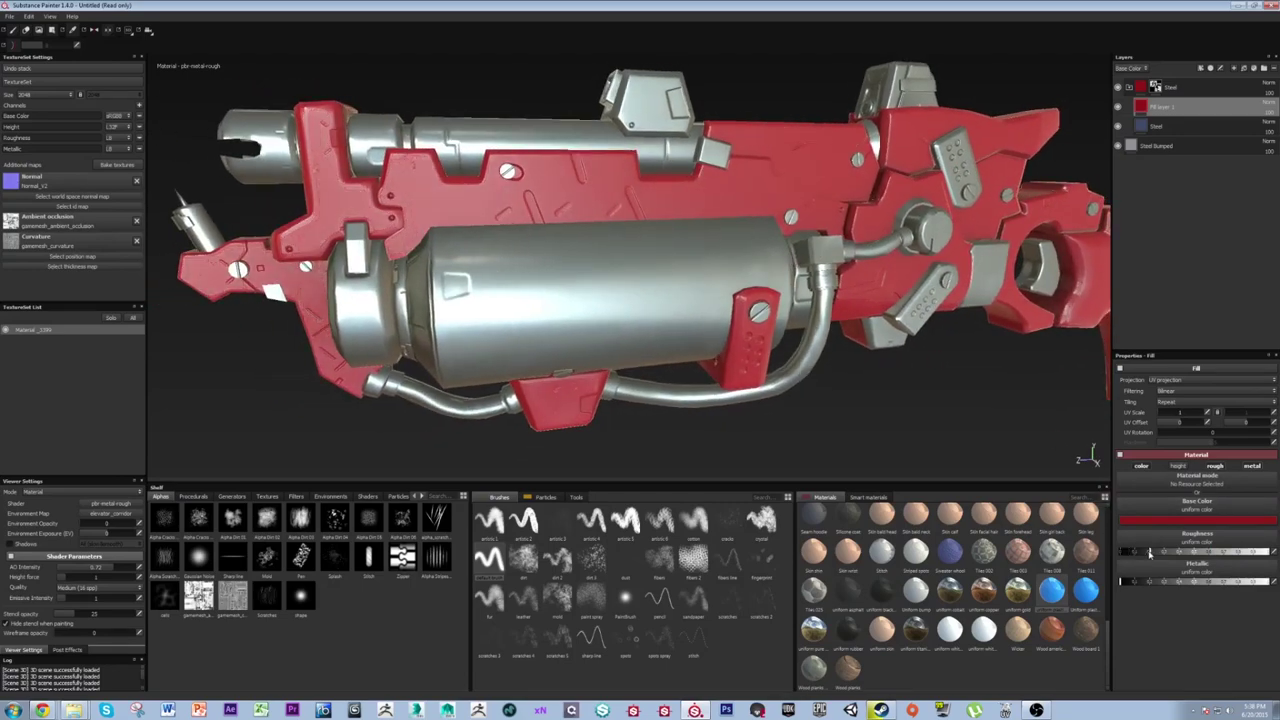
pyautogui.keyDown('alt'); pyautogui.moveTo(557, 300); pyautogui.dragTo(560, 195); pyautogui.keyUp('alt')
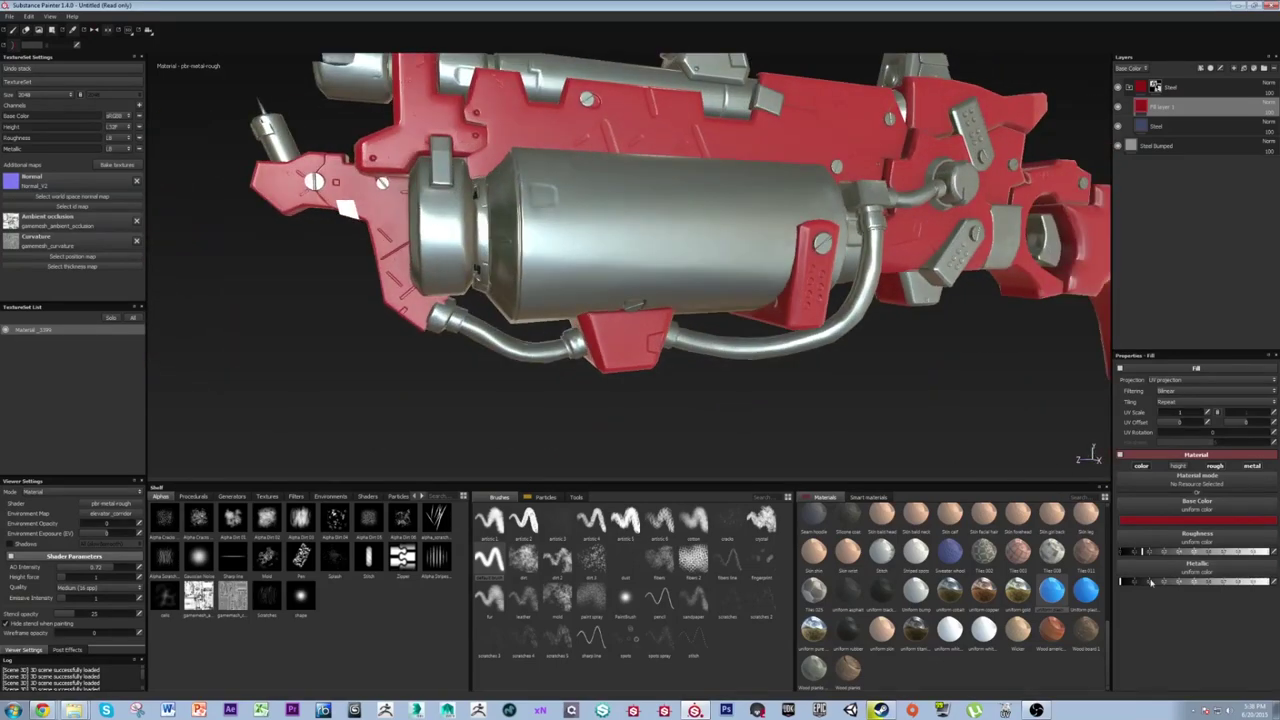
pyautogui.keyDown('alt'); pyautogui.moveTo(722, 270); pyautogui.dragTo(694, 338); pyautogui.keyUp('alt')
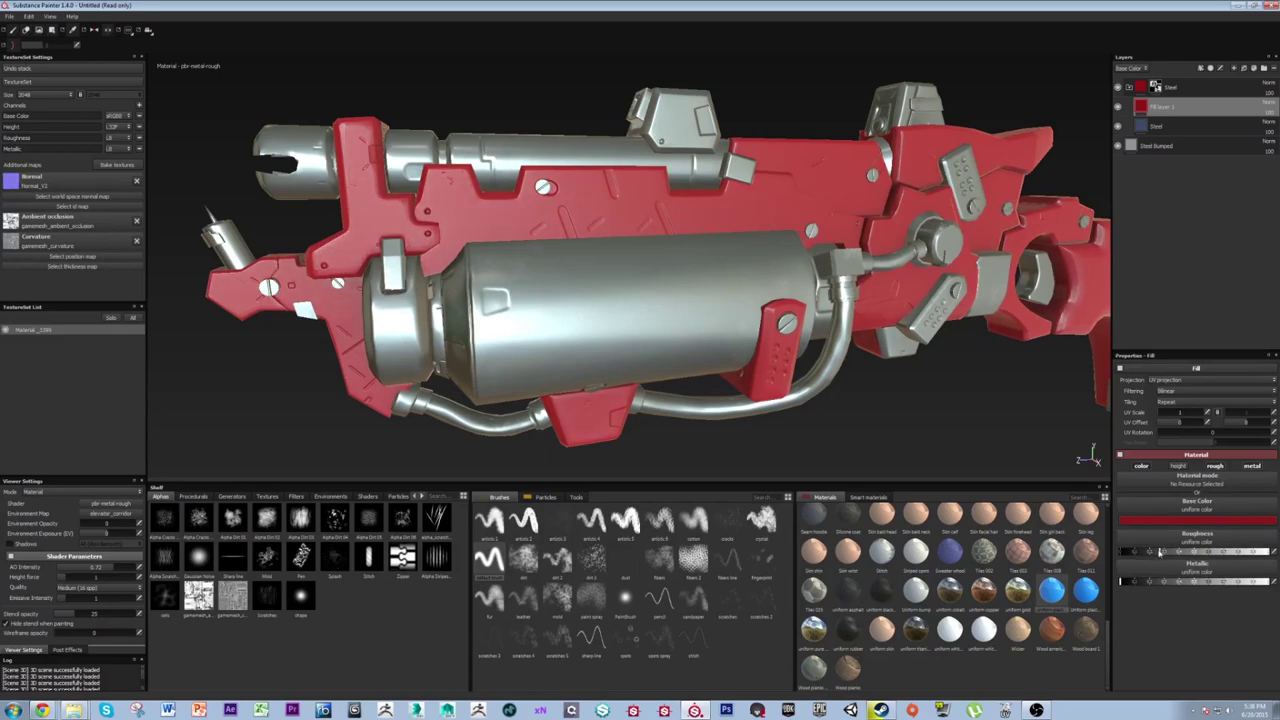
pyautogui.moveTo(1161, 551); pyautogui.dragTo(1136, 551)
pyautogui.keyDown('alt'); pyautogui.moveTo(772, 310); pyautogui.dragTo(874, 365); pyautogui.keyUp('alt')
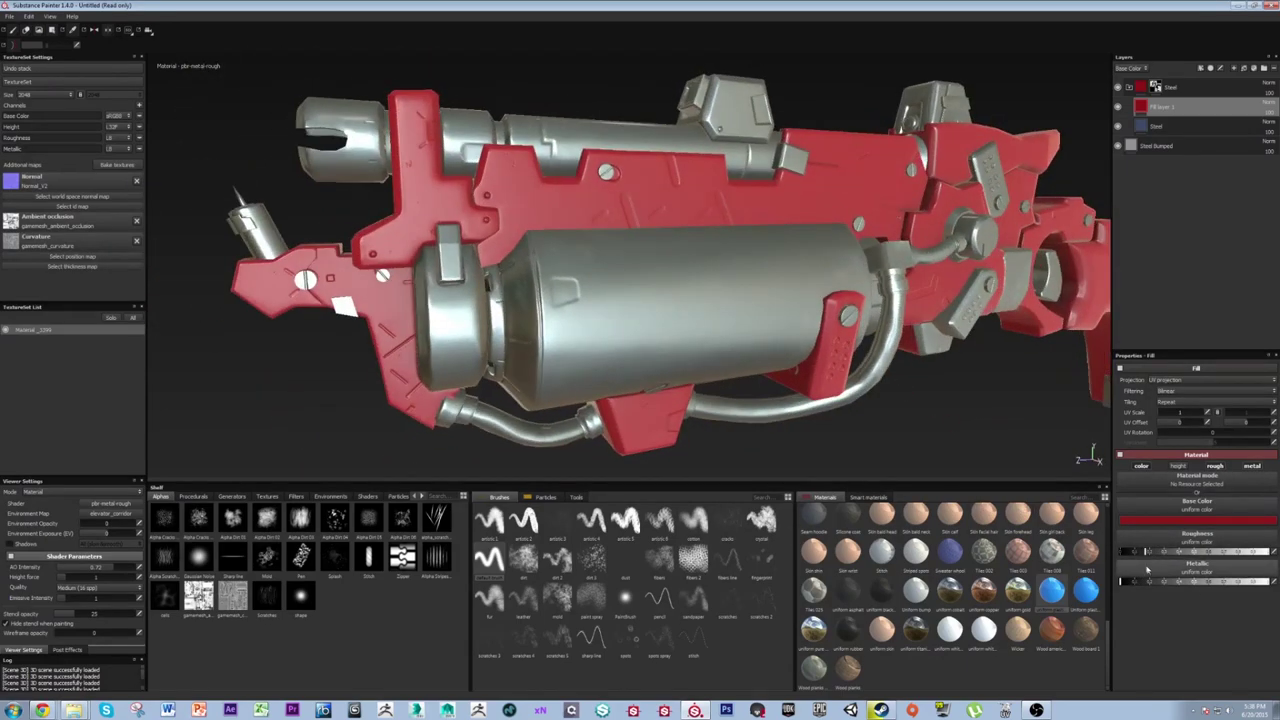
pyautogui.keyDown('alt'); pyautogui.moveTo(810, 325); pyautogui.dragTo(843, 298); pyautogui.keyUp('alt')
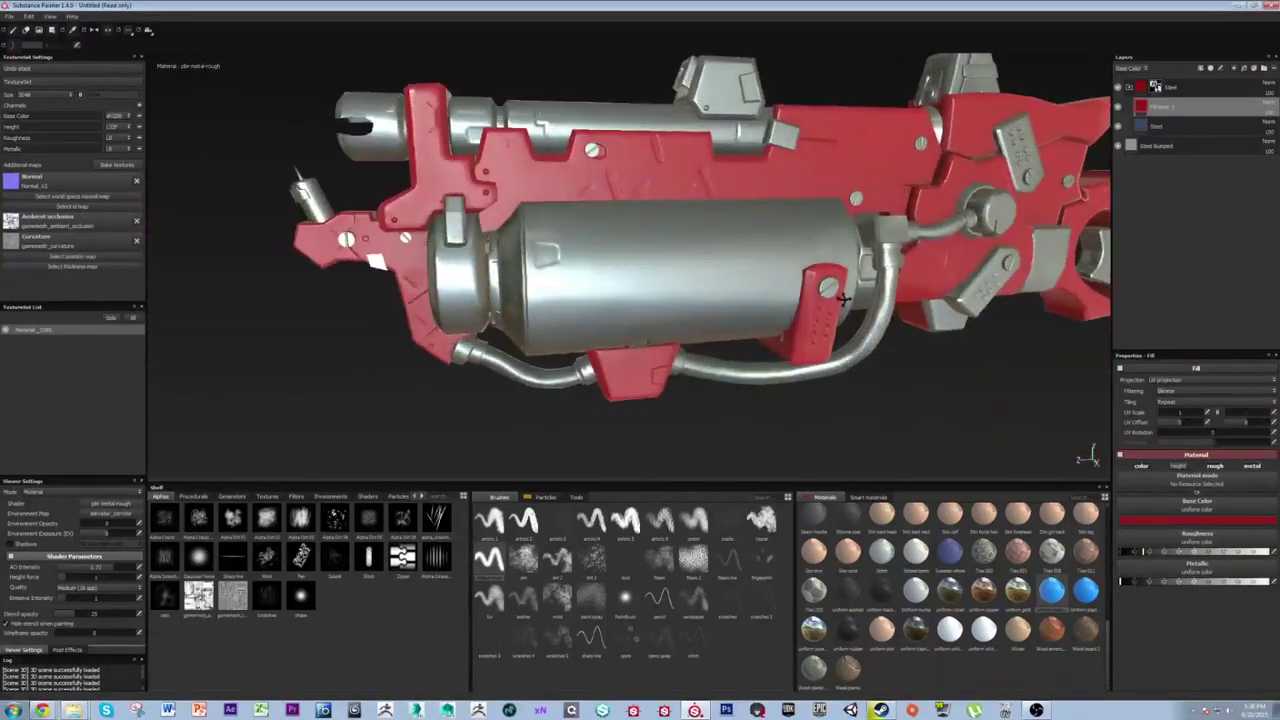
pyautogui.moveTo(1163, 553); pyautogui.dragTo(1148, 553)
pyautogui.keyDown('alt'); pyautogui.moveTo(944, 444); pyautogui.dragTo(677, 237); pyautogui.keyUp('alt')
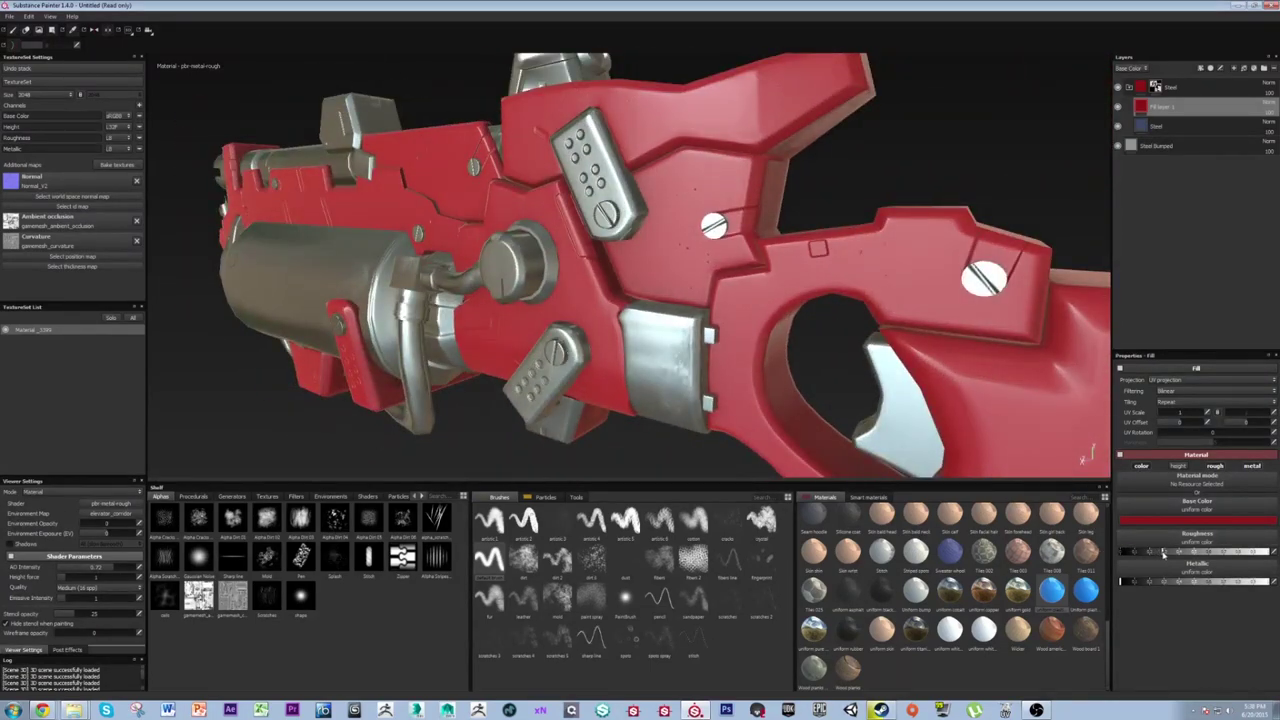
pyautogui.moveTo(1161, 554); pyautogui.dragTo(1161, 554)
# Examine the red painted panels against the bare metal parts from different angles and distances.
pyautogui.keyDown('alt'); pyautogui.moveTo(660, 298); pyautogui.dragTo(829, 286); pyautogui.keyUp('alt')
pyautogui.keyDown('alt'); pyautogui.moveTo(829, 286); pyautogui.dragTo(640, 222, button='right'); pyautogui.keyUp('alt')
pyautogui.keyDown('alt'); pyautogui.moveTo(640, 222); pyautogui.dragTo(545, 236); pyautogui.keyUp('alt')
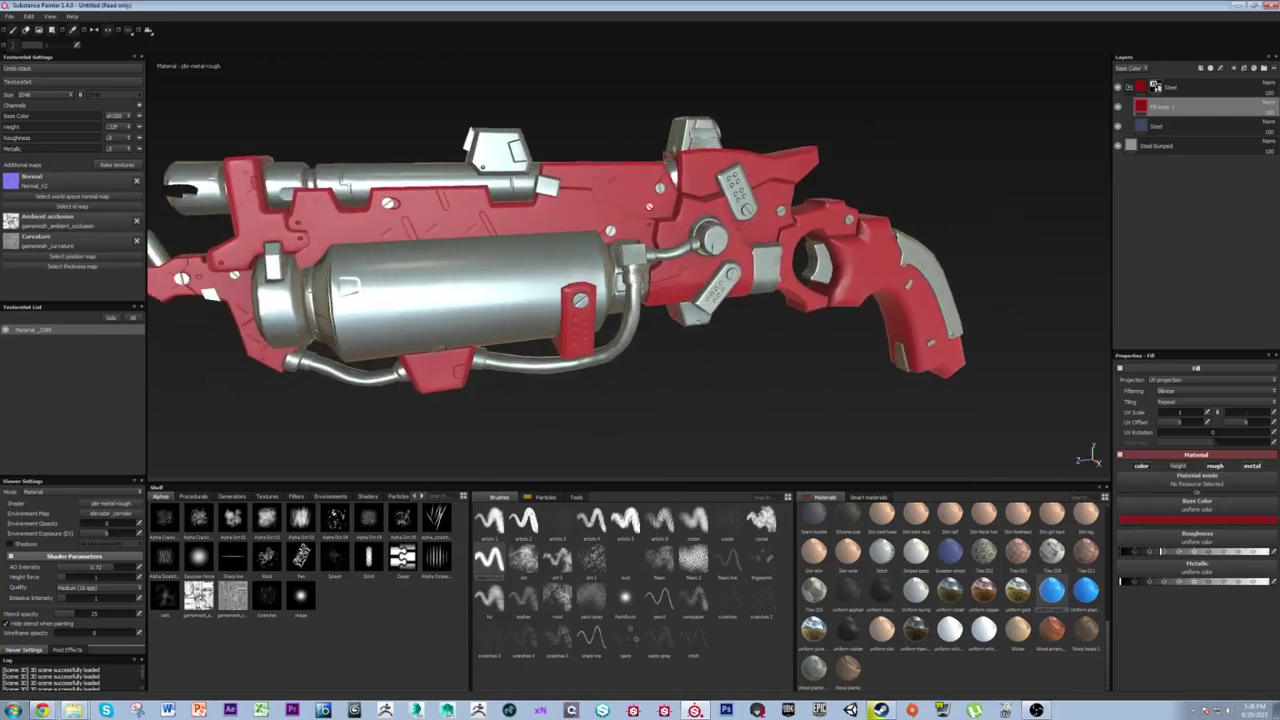
pyautogui.keyDown('alt'); pyautogui.moveTo(545, 236); pyautogui.dragTo(598, 262, button='right'); pyautogui.keyUp('alt')
pyautogui.keyDown('alt'); pyautogui.moveTo(598, 262); pyautogui.dragTo(697, 268, button='middle'); pyautogui.keyUp('alt')
pyautogui.keyDown('alt'); pyautogui.moveTo(697, 268); pyautogui.dragTo(805, 220); pyautogui.keyUp('alt')
pyautogui.keyDown('alt'); pyautogui.moveTo(811, 214); pyautogui.dragTo(790, 206, button='middle'); pyautogui.keyUp('alt')
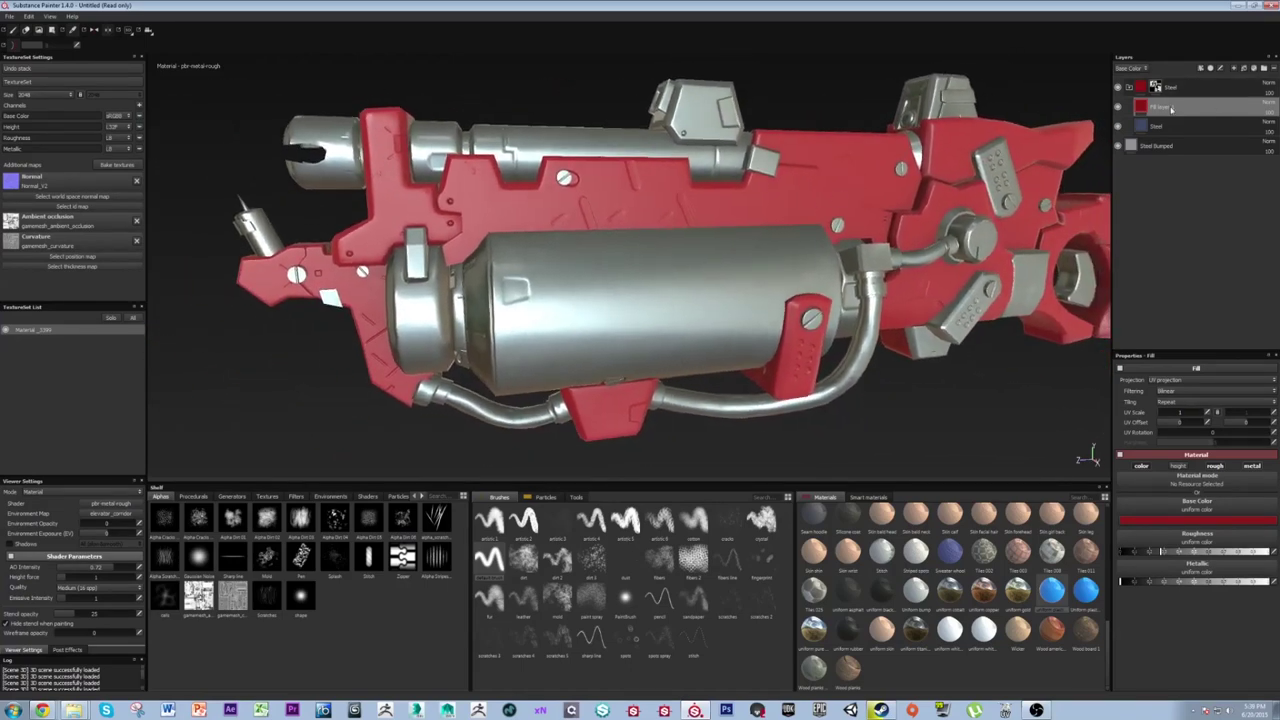
pyautogui.keyDown('alt'); pyautogui.moveTo(674, 317); pyautogui.dragTo(599, 259); pyautogui.keyUp('alt')
pyautogui.keyDown('alt'); pyautogui.moveTo(390, 285); pyautogui.dragTo(520, 300, button='right'); pyautogui.keyUp('alt')
pyautogui.keyDown('alt'); pyautogui.moveTo(360, 272); pyautogui.dragTo(464, 257, button='middle'); pyautogui.keyUp('alt')
pyautogui.keyDown('alt'); pyautogui.moveTo(464, 257); pyautogui.dragTo(487, 280); pyautogui.keyUp('alt')
pyautogui.keyDown('alt'); pyautogui.moveTo(367, 264); pyautogui.dragTo(440, 222); pyautogui.keyUp('alt')
# Add a black mask to the red fill layer and replace it with a white mask.
pyautogui.rightClick(1164, 111)
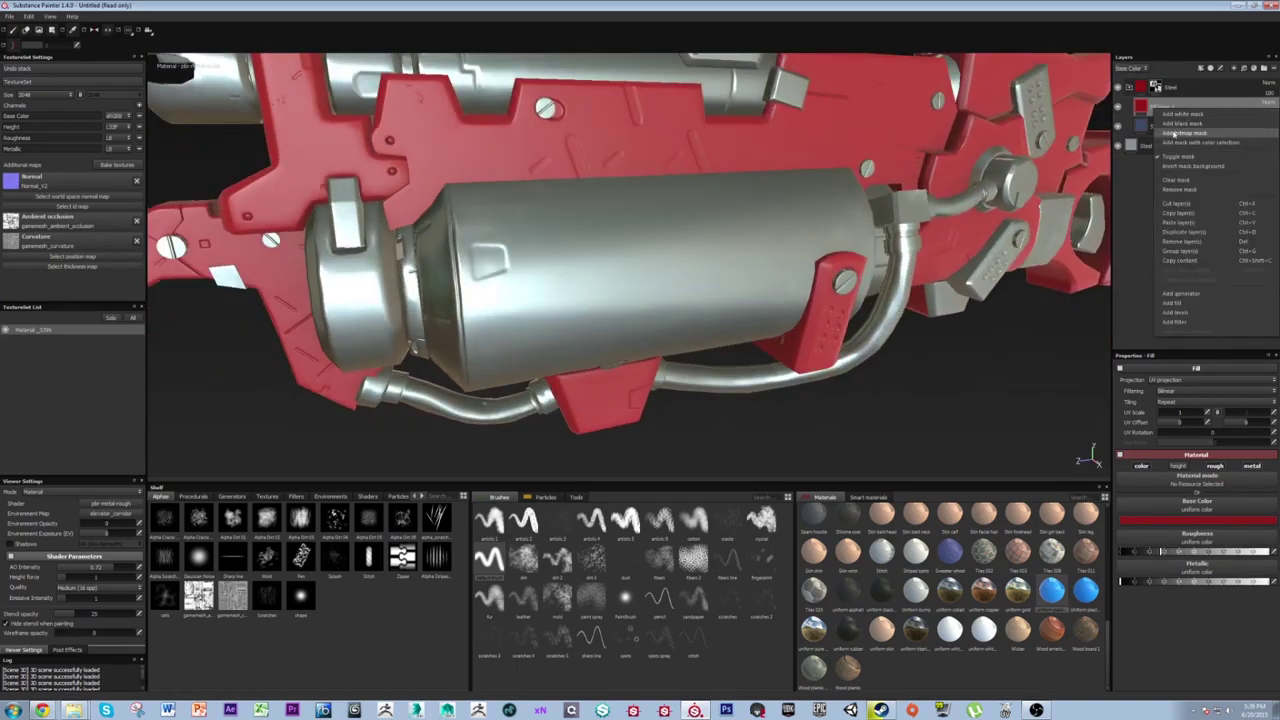
pyautogui.click(1177, 124)
pyautogui.keyDown('alt'); pyautogui.moveTo(935, 170); pyautogui.dragTo(867, 290); pyautogui.keyUp('alt')
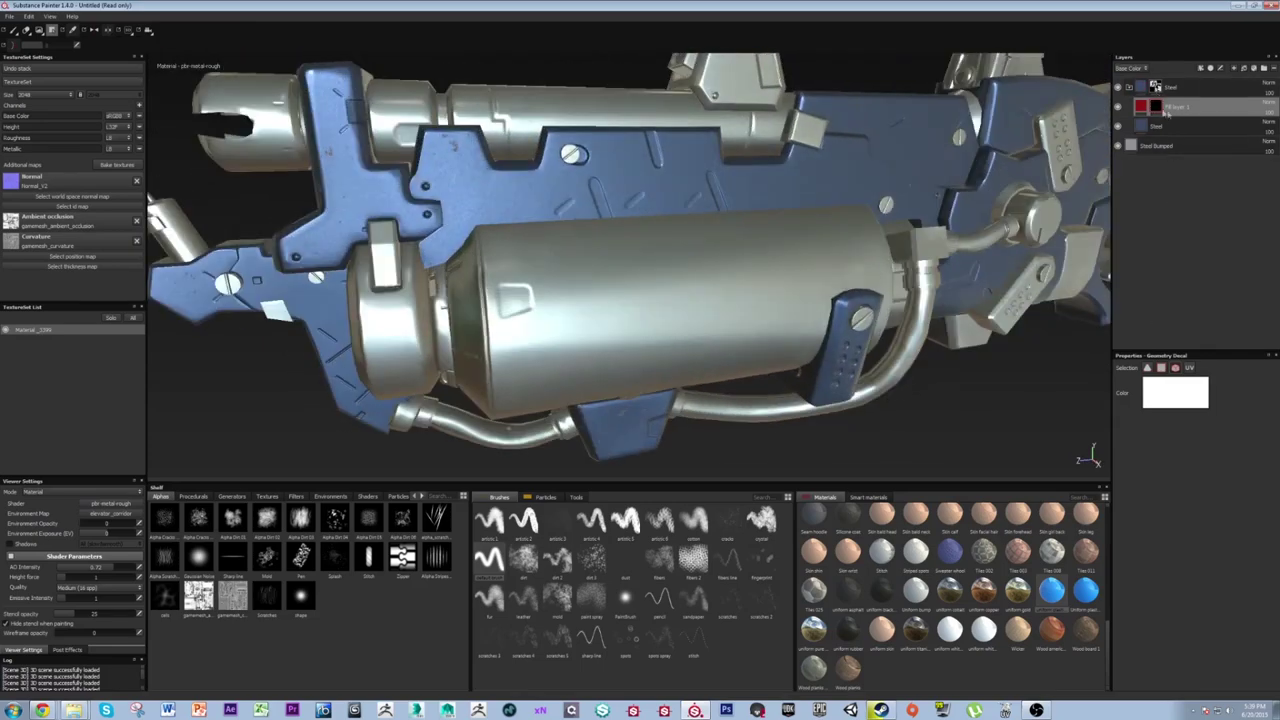
pyautogui.rightClick(1159, 107)
pyautogui.click(1169, 115)
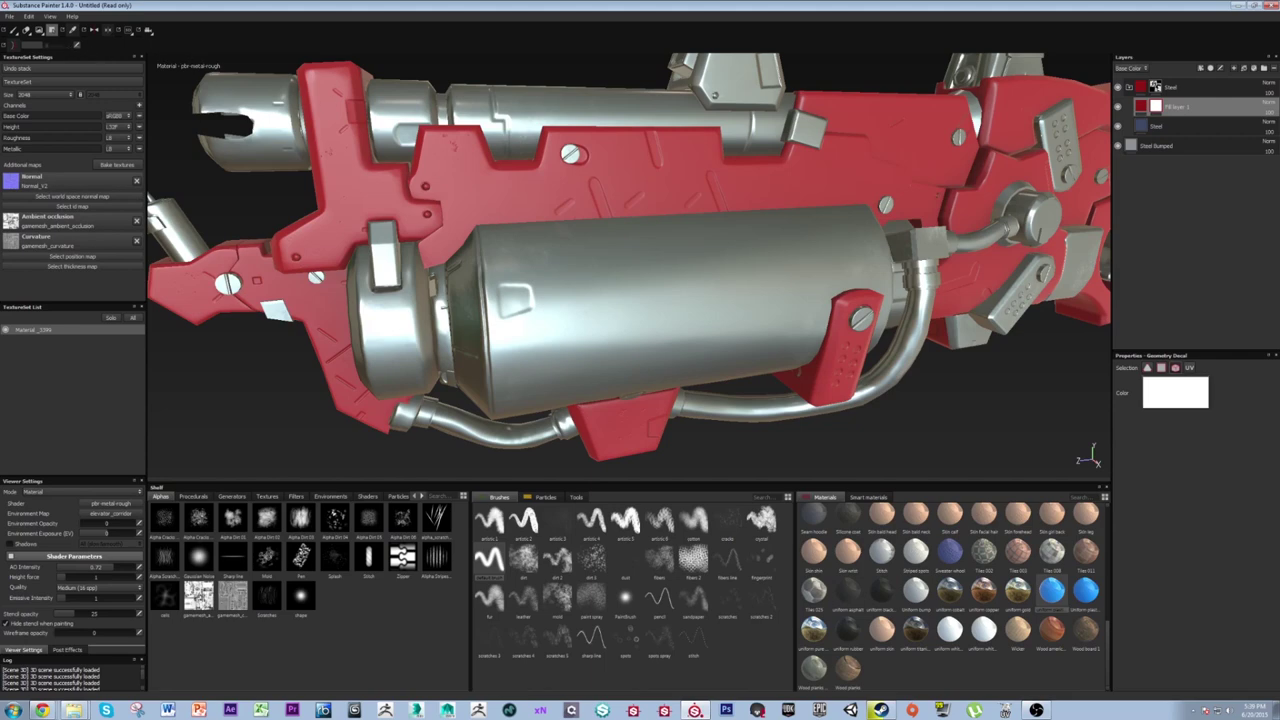
# Set up the Paint tool with the sandpaper brush for painting on the red fill layer's mask.
pyautogui.click(12, 31)
pyautogui.scroll(3, 1229, 506)
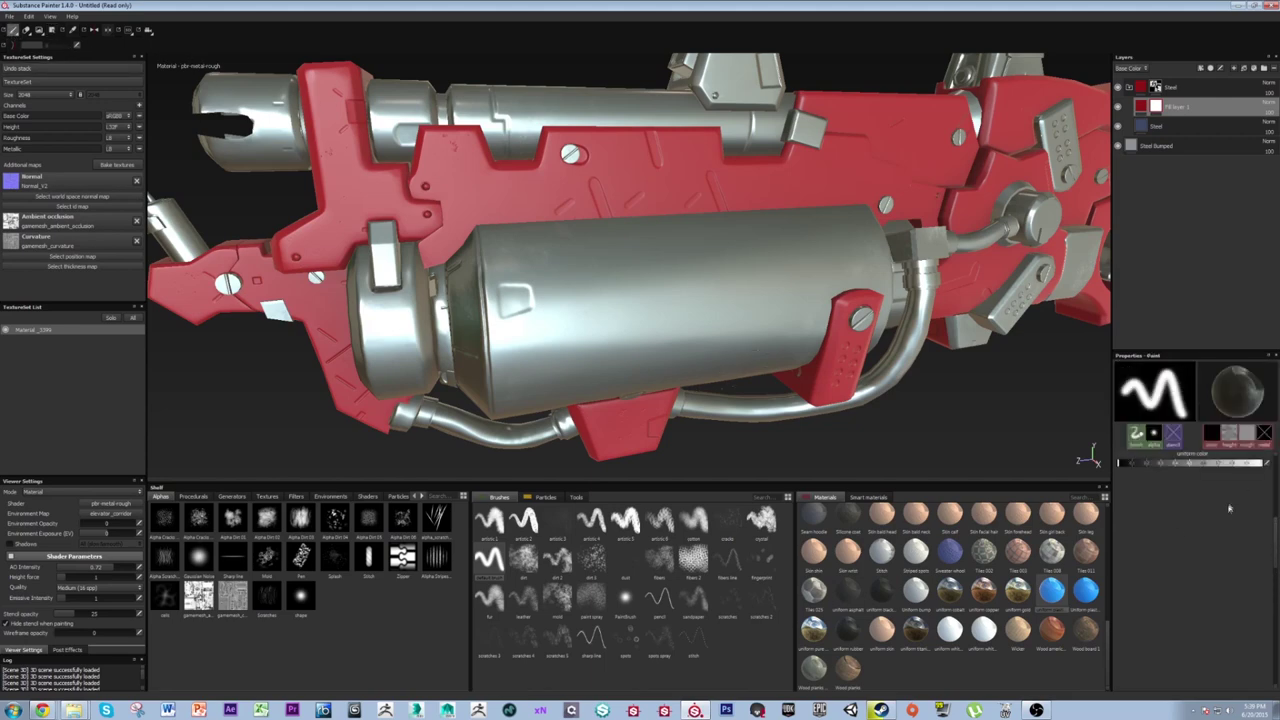
pyautogui.scroll(2, 1208, 584)
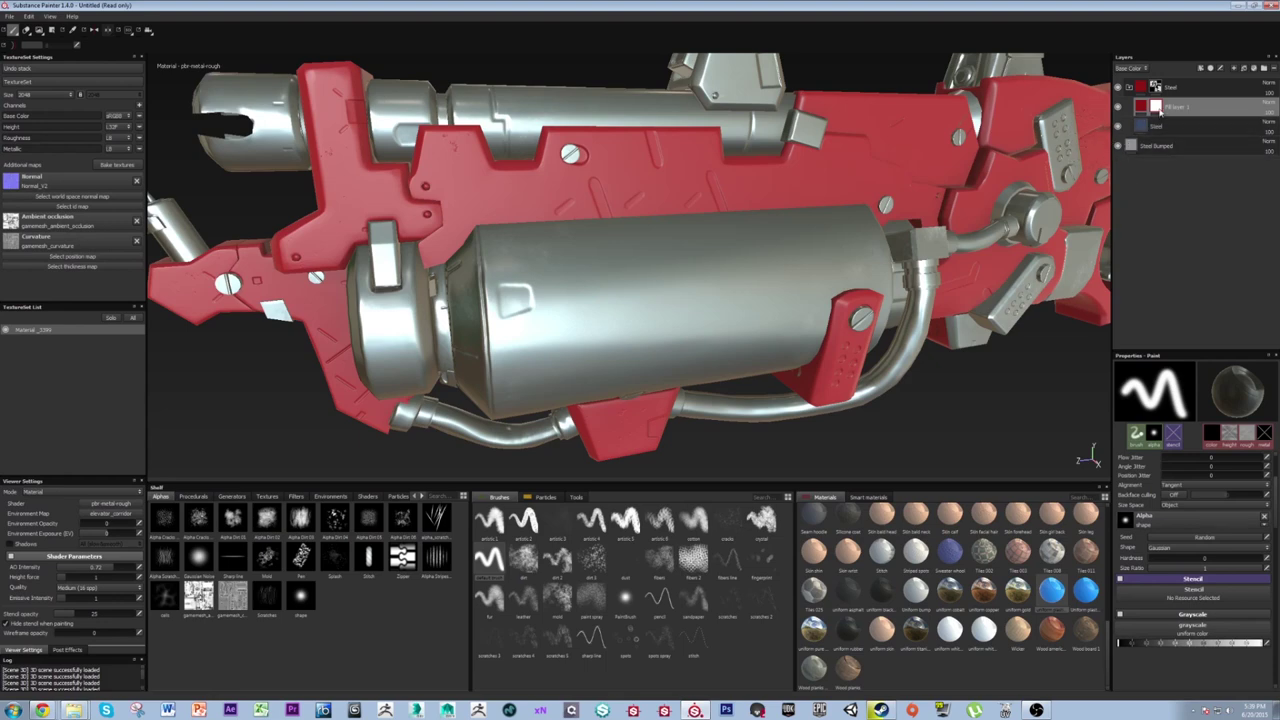
pyautogui.scroll(-2, 1179, 634)
pyautogui.scroll(-1, 1179, 634)
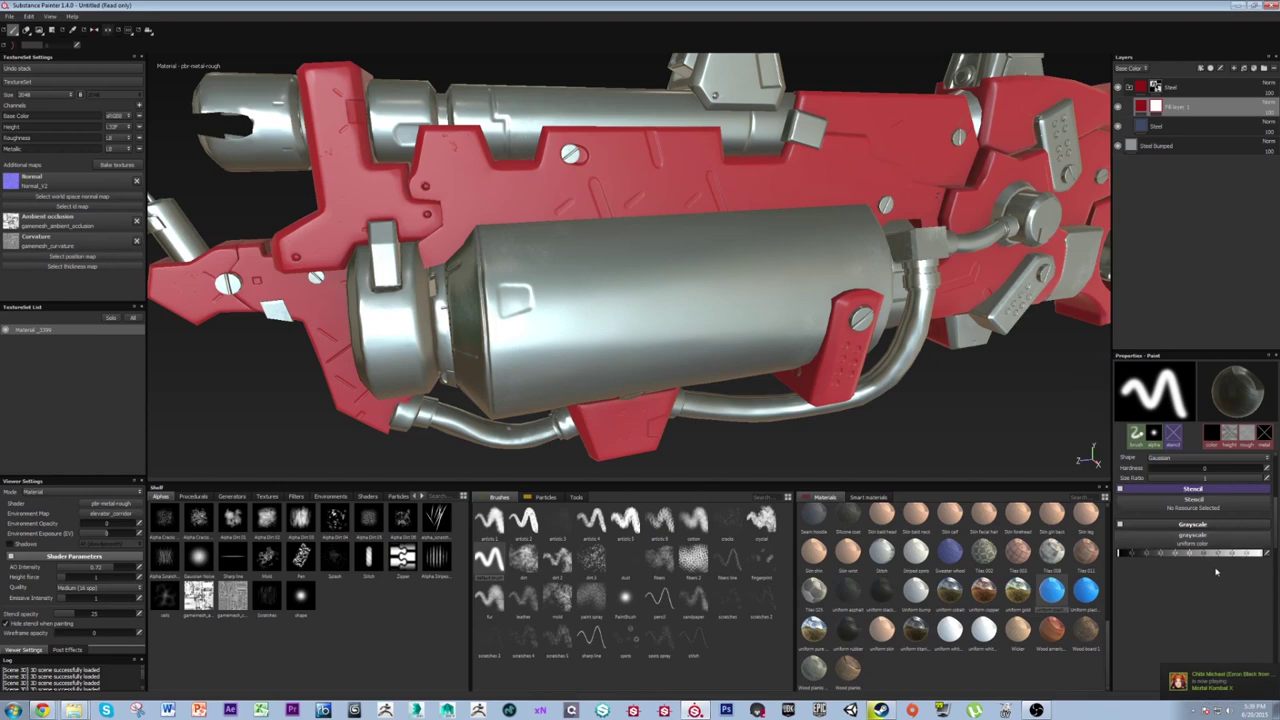
pyautogui.keyDown('alt'); pyautogui.moveTo(470, 287); pyautogui.dragTo(503, 340); pyautogui.keyUp('alt')
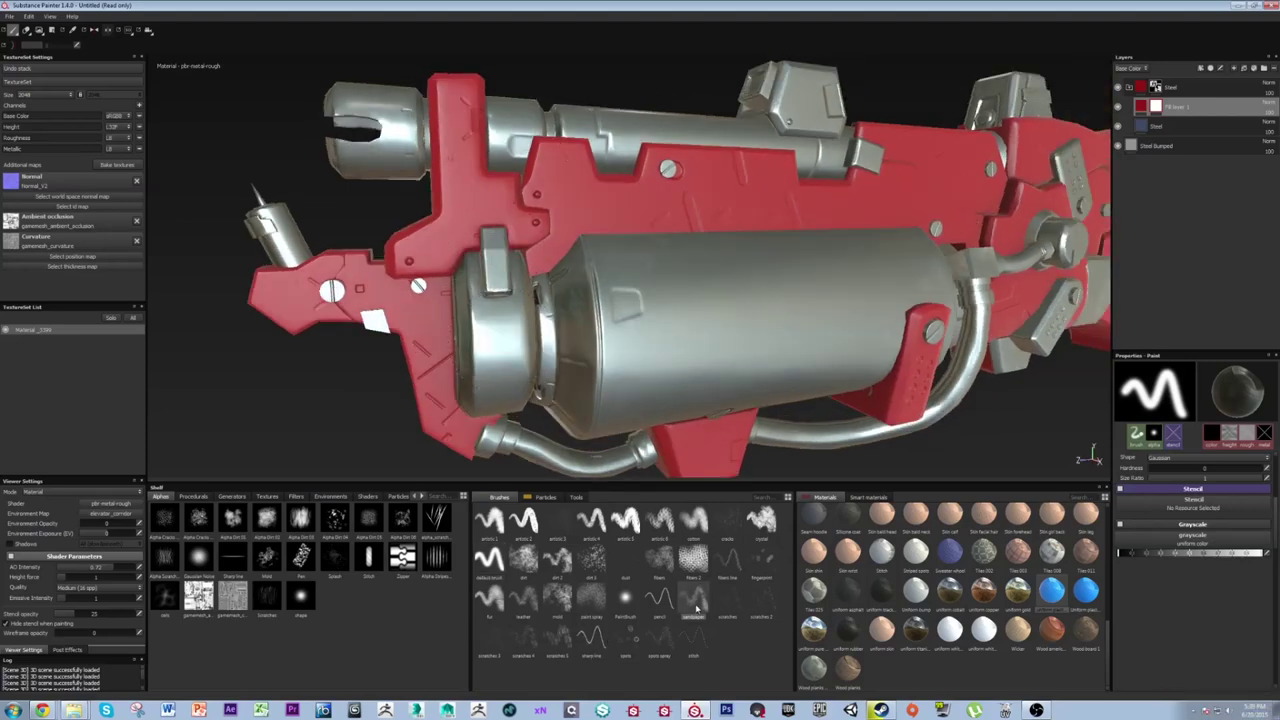
pyautogui.click(697, 605)
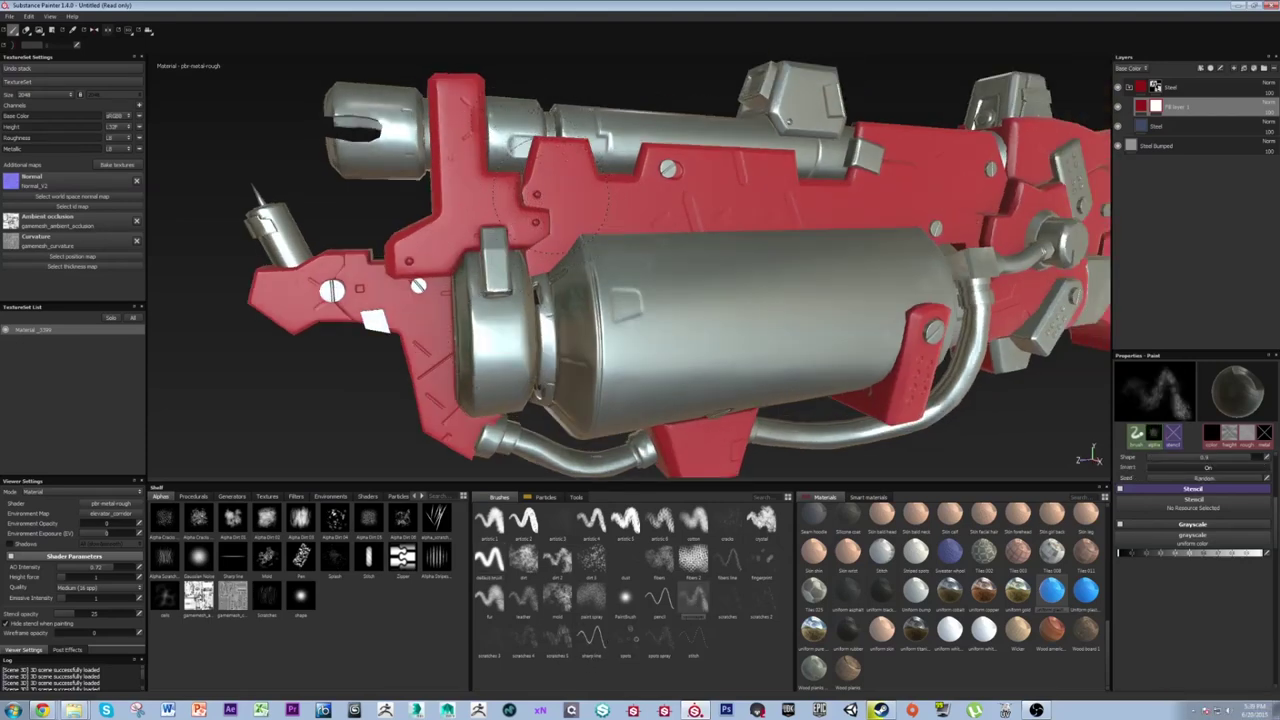
pyautogui.keyDown('alt'); pyautogui.moveTo(655, 297); pyautogui.dragTo(616, 269, button='middle'); pyautogui.keyUp('alt')
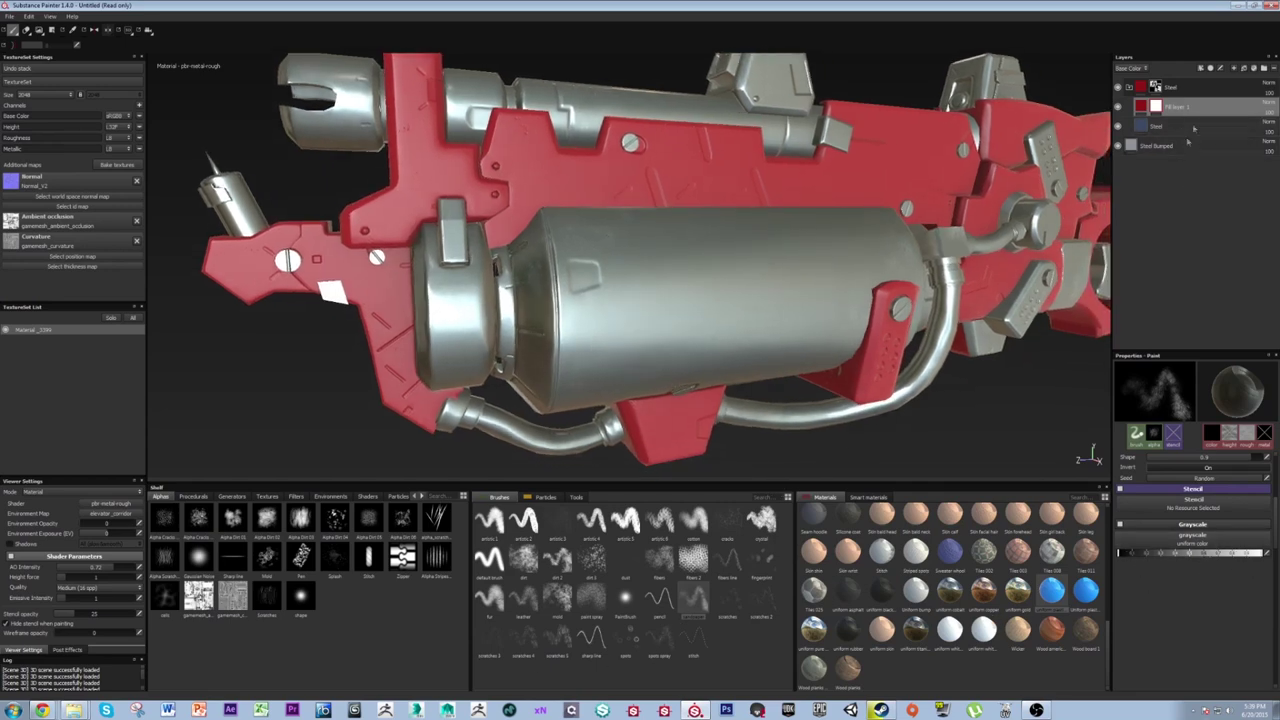
# Wear away the red paint around the metal clamp block at the front of the cylinder with a small brush, undoing the oversized stroke.
pyautogui.keyDown('alt'); pyautogui.moveTo(517, 226); pyautogui.dragTo(660, 258); pyautogui.keyUp('alt')
pyautogui.keyDown('alt'); pyautogui.moveTo(660, 258); pyautogui.dragTo(725, 268, button='right'); pyautogui.keyUp('alt')
pyautogui.moveTo(725, 268)
pyautogui.keyDown('alt'); pyautogui.mouseDown()
pyautogui.moveTo(643, 318)
pyautogui.moveTo(590, 322)
pyautogui.mouseUp(); pyautogui.keyUp('alt')
pyautogui.keyDown('alt'); pyautogui.moveTo(475, 300); pyautogui.dragTo(522, 400, button='right'); pyautogui.keyUp('alt')
pyautogui.keyDown('ctrl'); pyautogui.moveTo(492, 267); pyautogui.dragTo(430, 267, button='right'); pyautogui.keyUp('ctrl')
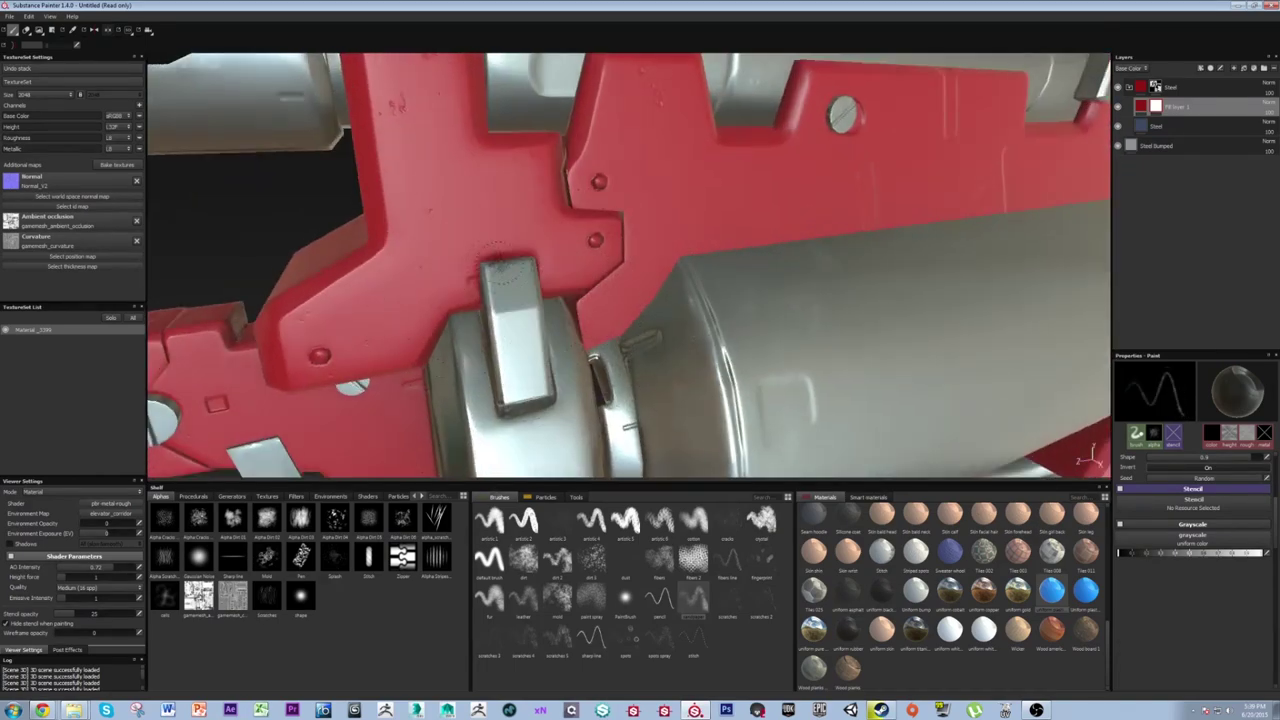
pyautogui.keyDown('alt'); pyautogui.moveTo(505, 242); pyautogui.dragTo(567, 222); pyautogui.keyUp('alt')
pyautogui.keyDown('ctrl'); pyautogui.moveTo(570, 253); pyautogui.dragTo(625, 253, button='right'); pyautogui.keyUp('ctrl')
pyautogui.keyDown('alt'); pyautogui.moveTo(557, 209); pyautogui.dragTo(567, 224); pyautogui.keyUp('alt')
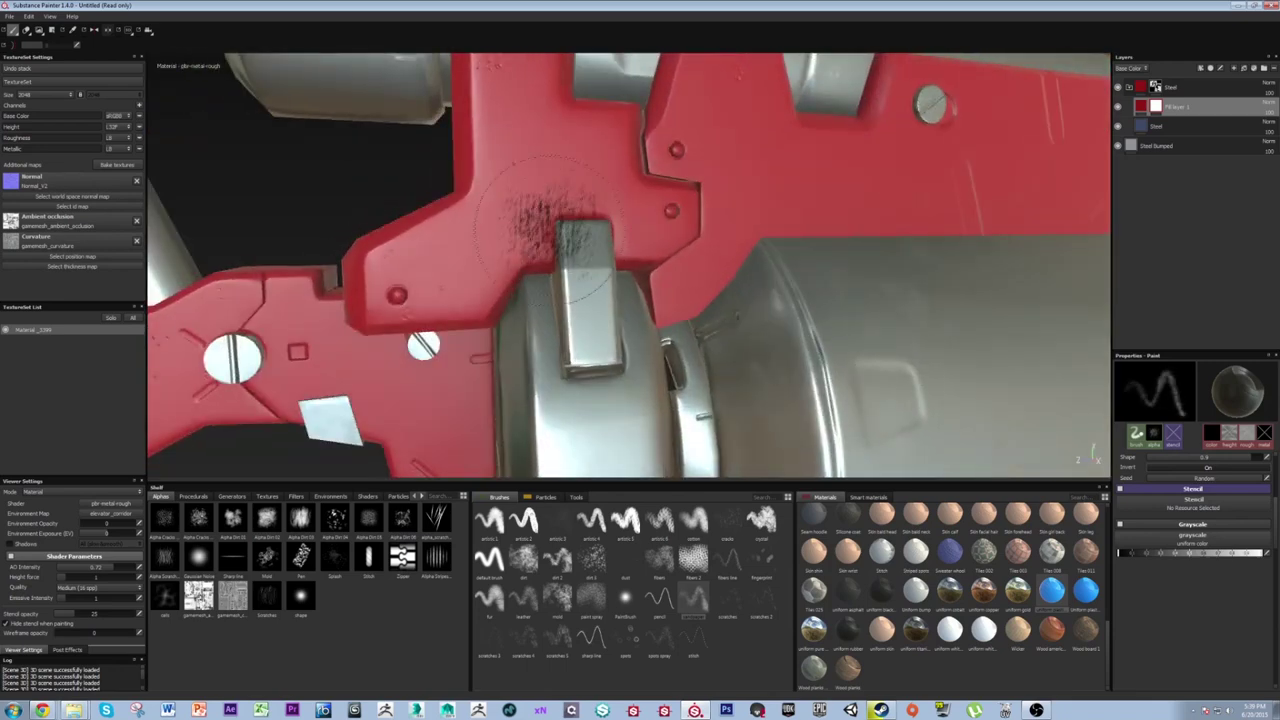
pyautogui.hotkey('ctrl', 'z')
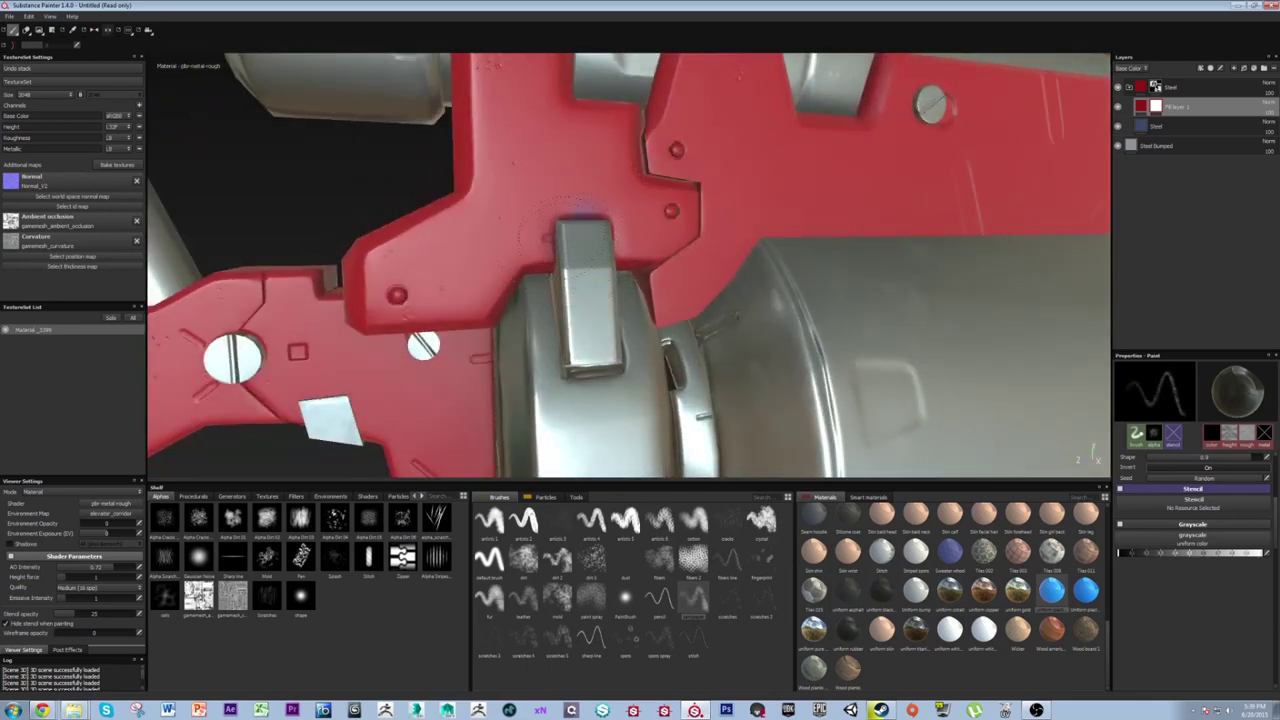
pyautogui.keyDown('alt'); pyautogui.moveTo(568, 297); pyautogui.dragTo(575, 282); pyautogui.keyUp('alt')
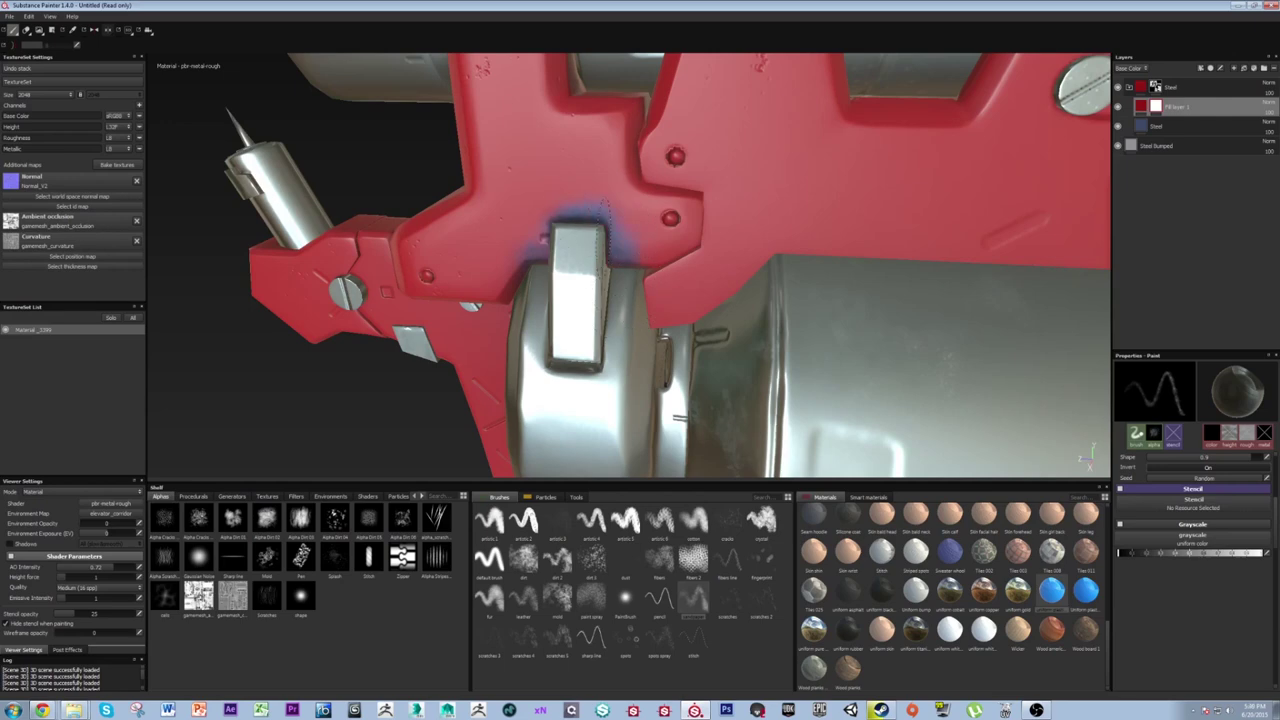
# Change the steel color of the Steel layer beneath the red fill layer from blue to a neutral grey.
pyautogui.keyDown('alt'); pyautogui.moveTo(545, 232); pyautogui.dragTo(590, 215); pyautogui.keyUp('alt')
pyautogui.click(1142, 128)
pyautogui.keyDown('alt'); pyautogui.moveTo(766, 194); pyautogui.dragTo(690, 215); pyautogui.keyUp('alt')
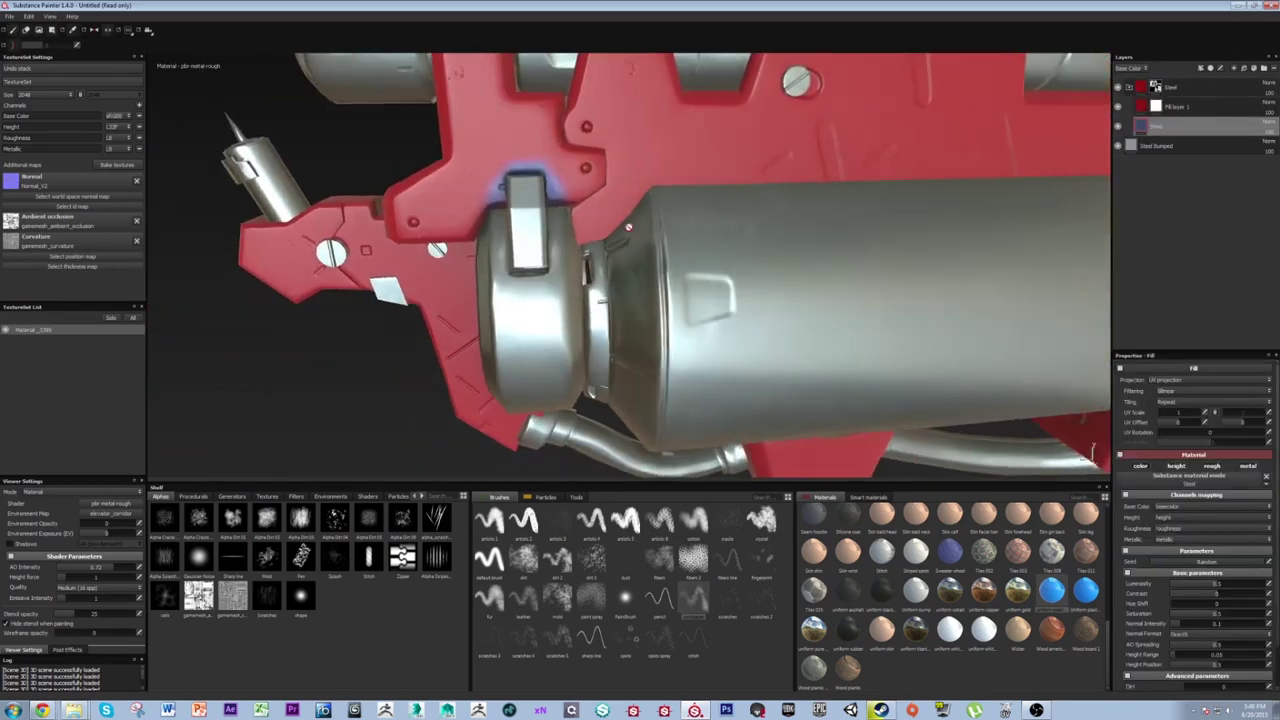
pyautogui.scroll(-2, 1221, 630)
pyautogui.click(1212, 674)
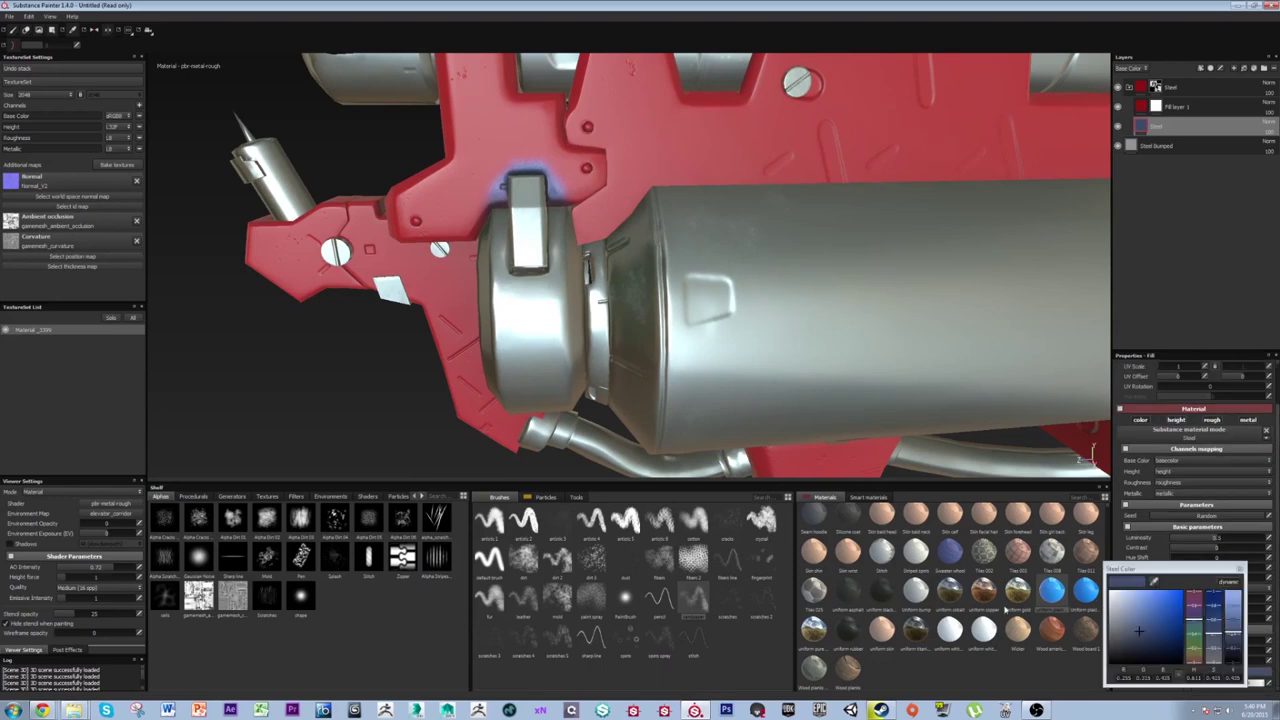
pyautogui.moveTo(1138, 626); pyautogui.dragTo(1107, 624)
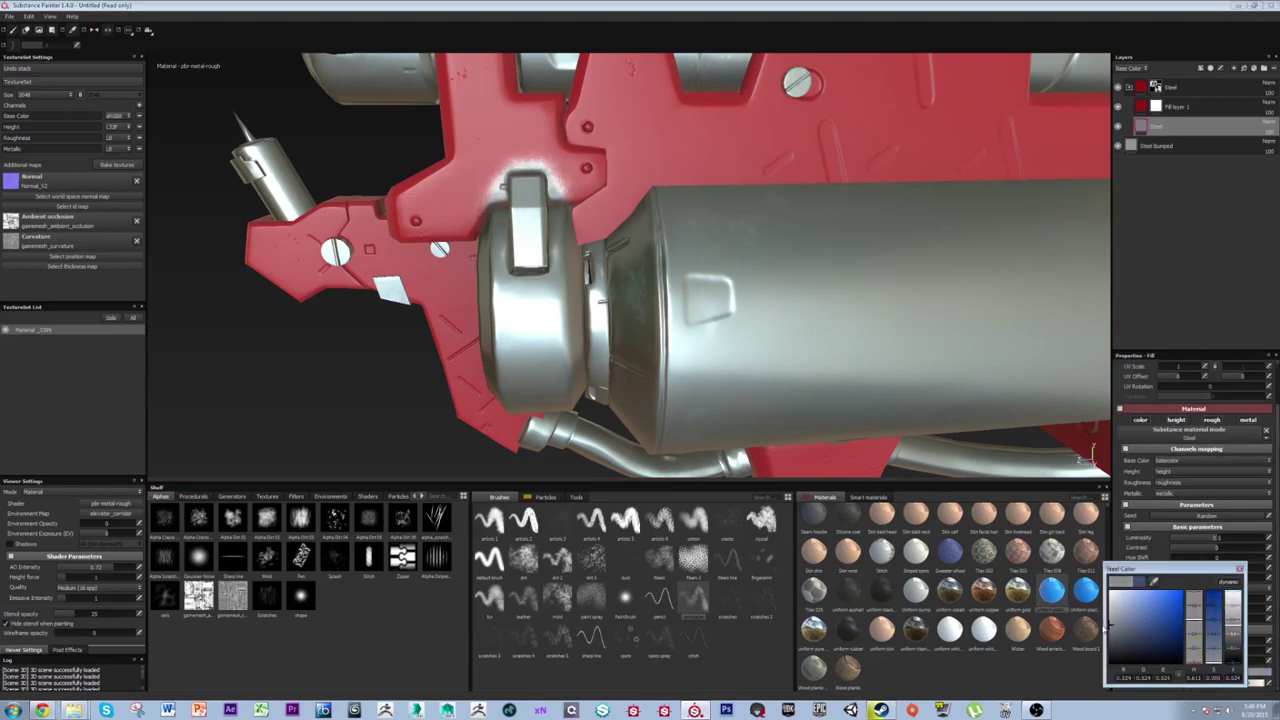
pyautogui.click(1240, 569)
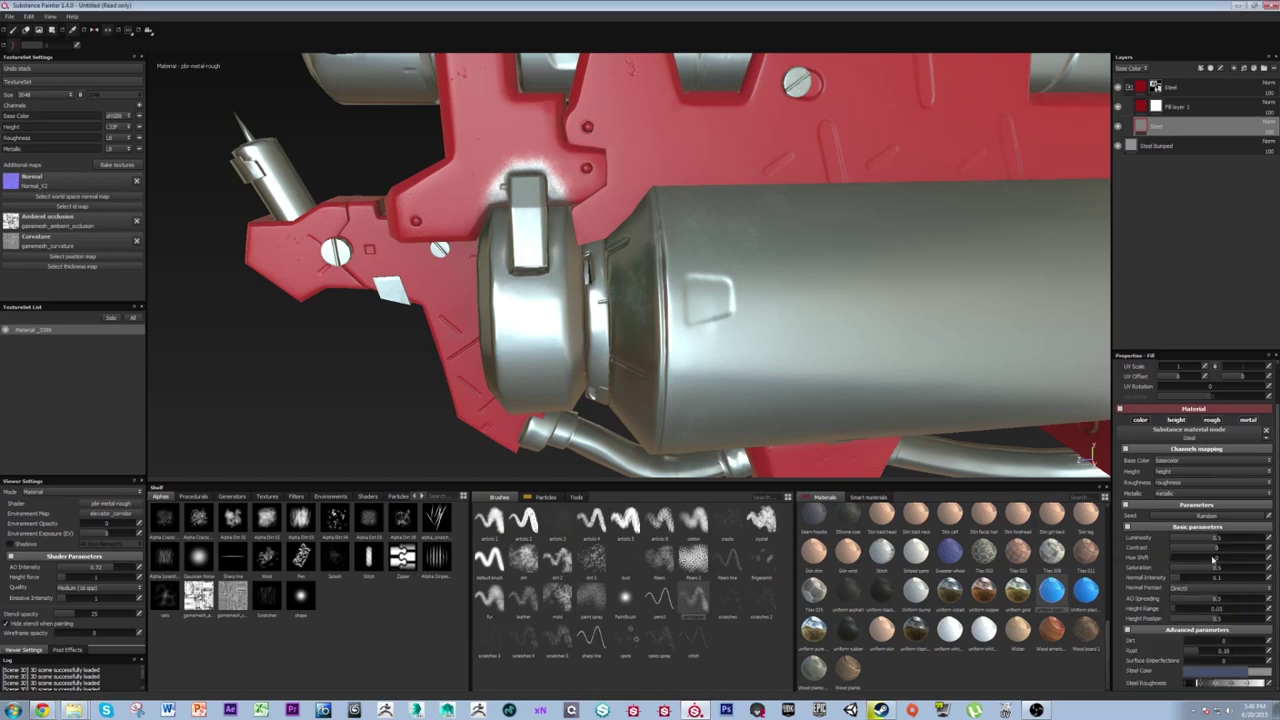
# Lighten the grey steel color of the layer beneath the red paint.
pyautogui.keyDown('alt'); pyautogui.moveTo(540, 258); pyautogui.dragTo(663, 264); pyautogui.keyUp('alt')
pyautogui.keyDown('alt'); pyautogui.moveTo(663, 264); pyautogui.dragTo(617, 259, button='right'); pyautogui.keyUp('alt')
pyautogui.keyDown('alt'); pyautogui.moveTo(617, 259); pyautogui.dragTo(493, 243); pyautogui.keyUp('alt')
pyautogui.keyDown('alt'); pyautogui.moveTo(493, 243); pyautogui.dragTo(1094, 651, button='right'); pyautogui.keyUp('alt')
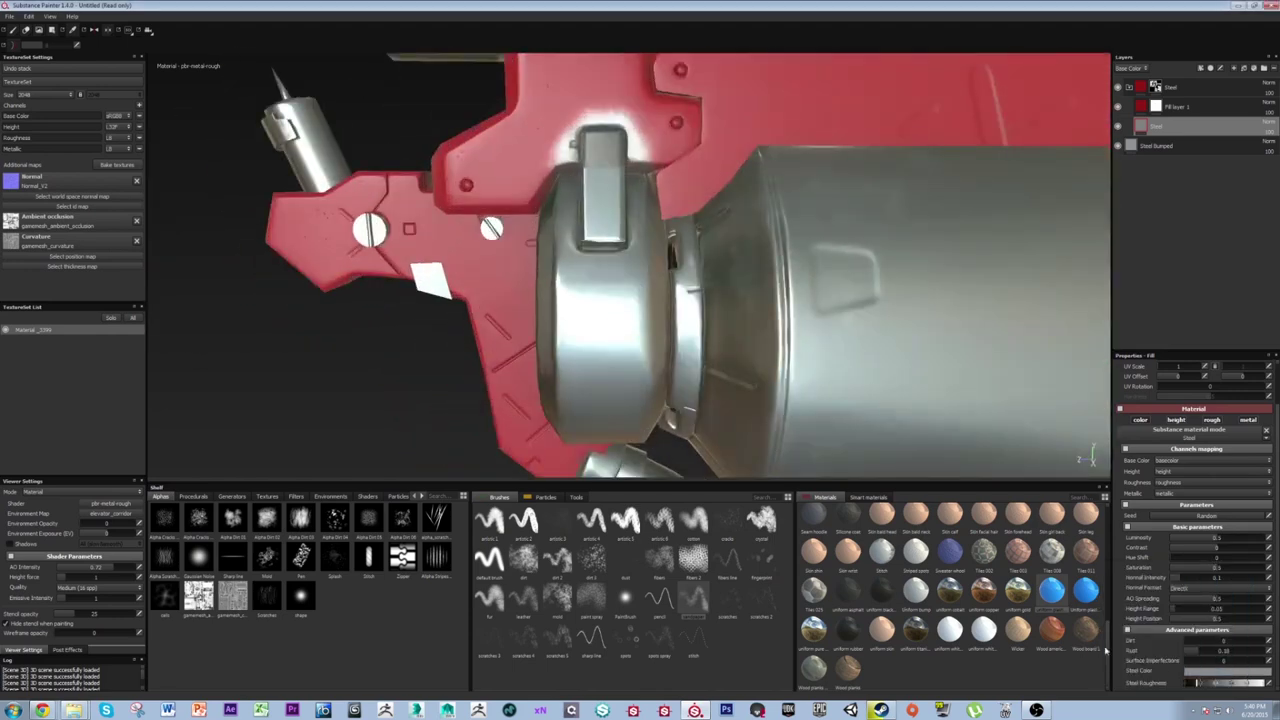
pyautogui.click(1198, 680)
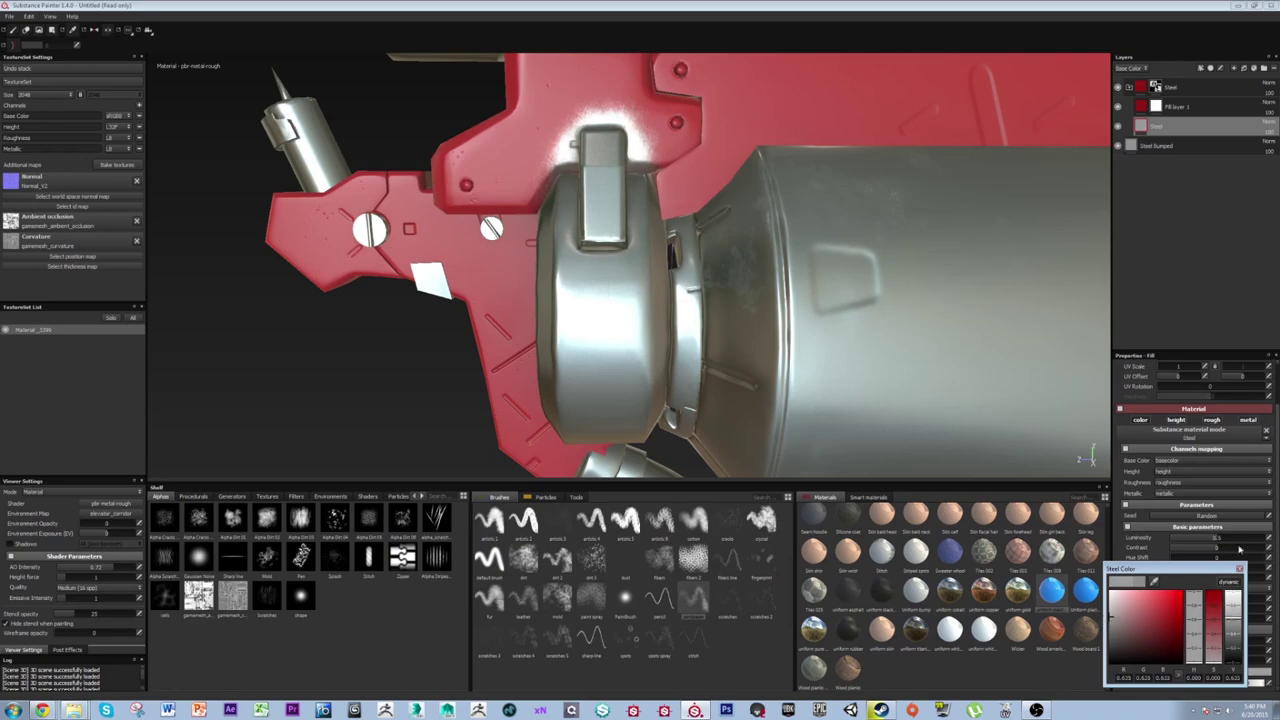
pyautogui.click(1240, 568)
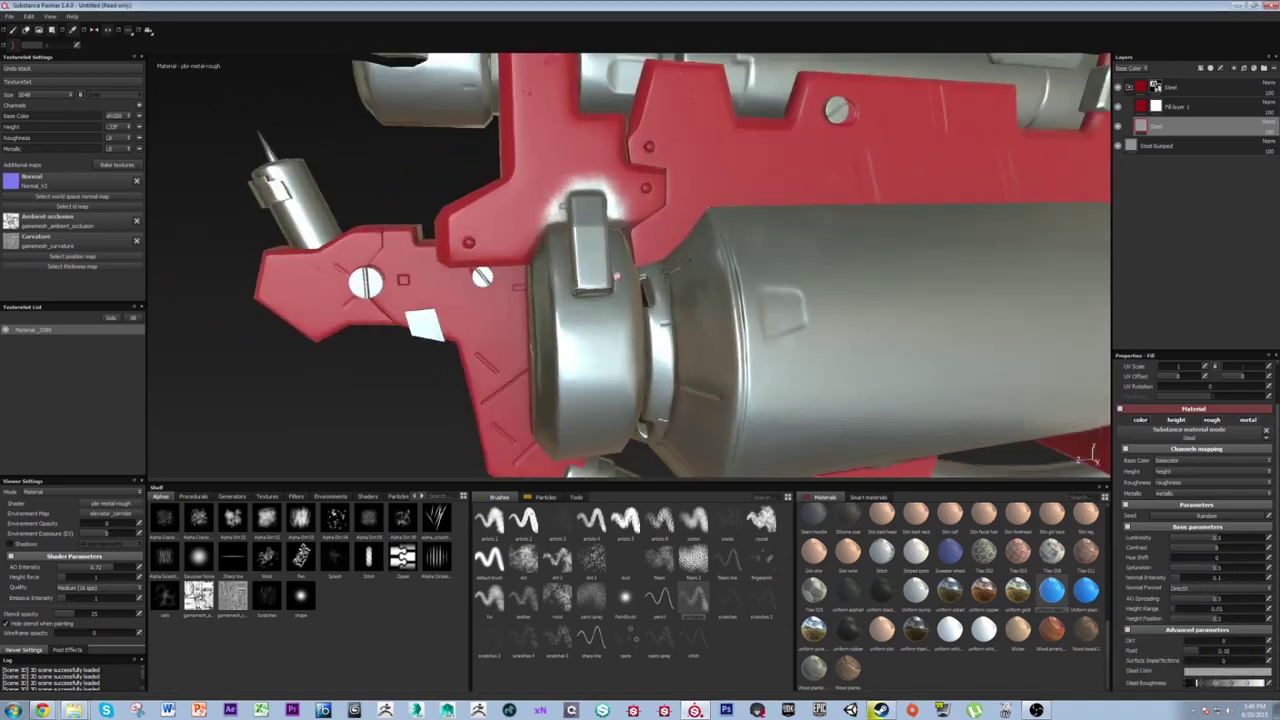
# Select the mask of Fill layer 1 and raise the brush alpha's hardness to 1.
pyautogui.click(1156, 106)
pyautogui.keyDown('alt'); pyautogui.moveTo(790, 190); pyautogui.dragTo(720, 203); pyautogui.keyUp('alt')
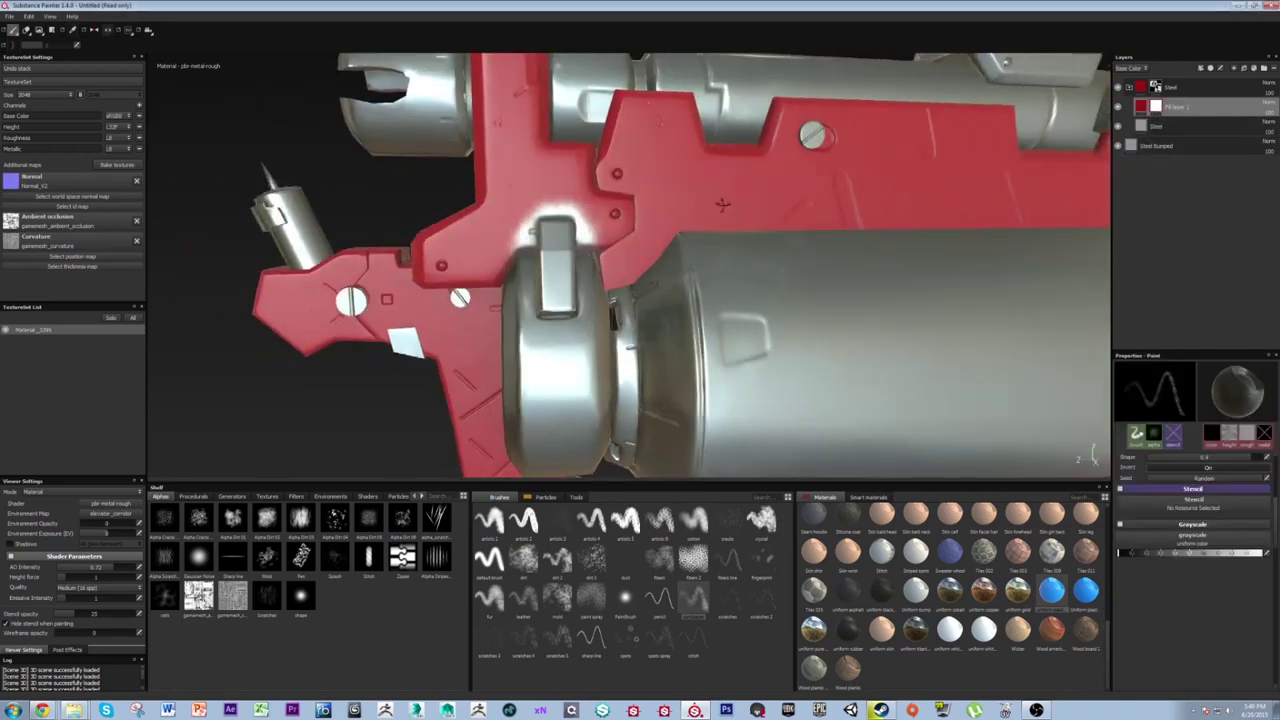
pyautogui.keyDown('alt'); pyautogui.moveTo(720, 203); pyautogui.dragTo(490, 240, button='right'); pyautogui.keyUp('alt')
pyautogui.keyDown('alt'); pyautogui.moveTo(490, 245); pyautogui.dragTo(640, 255); pyautogui.keyUp('alt')
pyautogui.keyDown('alt'); pyautogui.moveTo(505, 340); pyautogui.dragTo(660, 240); pyautogui.keyUp('alt')
pyautogui.keyDown('alt'); pyautogui.moveTo(760, 246); pyautogui.dragTo(604, 284); pyautogui.keyUp('alt')
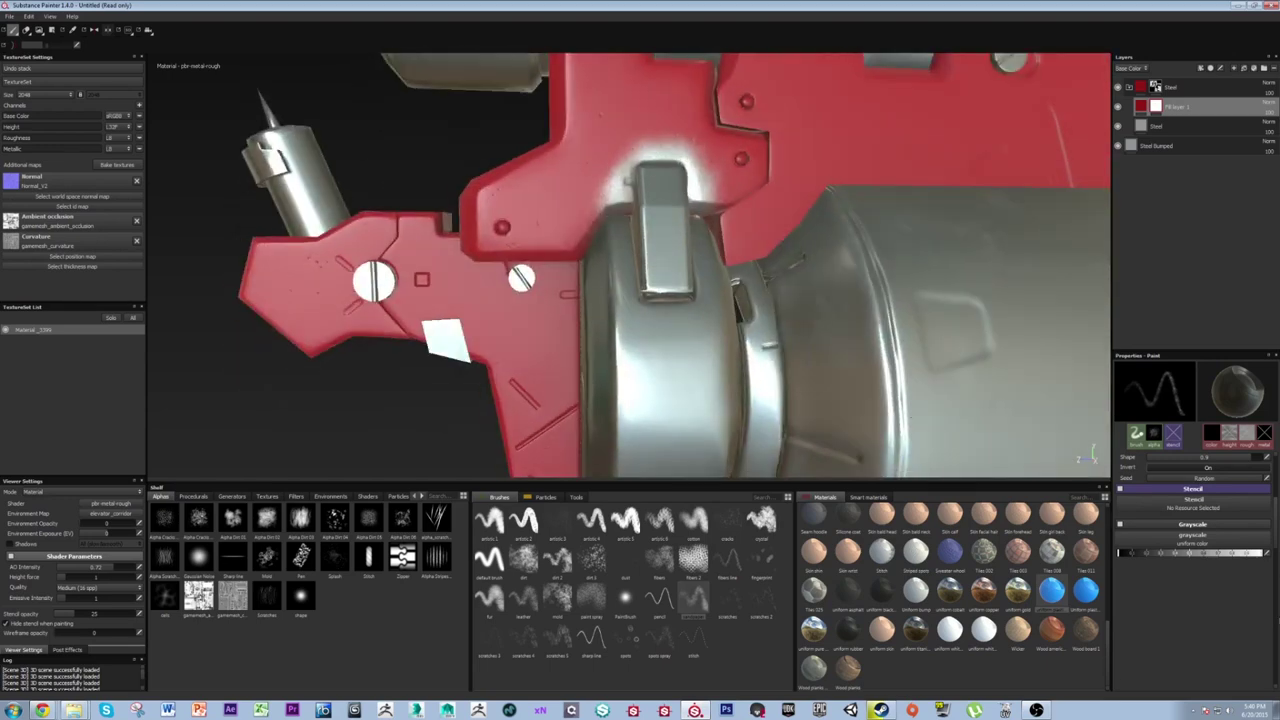
pyautogui.scroll(2, 1211, 567)
pyautogui.moveTo(1206, 570); pyautogui.dragTo(1272, 577)
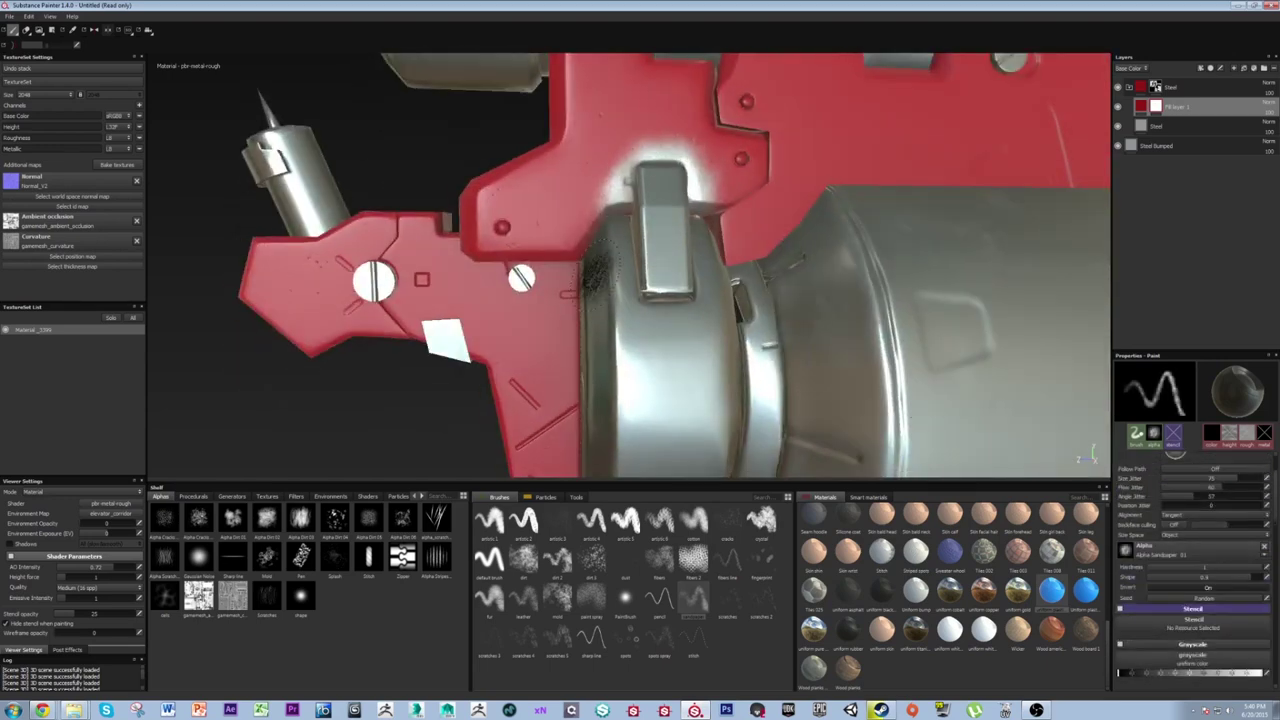
# Wear away more red paint around the clamp block and along the panel's lower edge beside the small screw.
pyautogui.moveTo(626, 190)
pyautogui.mouseDown()
pyautogui.moveTo(616, 180)
pyautogui.moveTo(715, 165)
pyautogui.moveTo(725, 210)
pyautogui.mouseUp()
pyautogui.moveTo(548, 278)
pyautogui.mouseDown()
pyautogui.moveTo(560, 265)
pyautogui.moveTo(541, 274)
pyautogui.mouseUp()
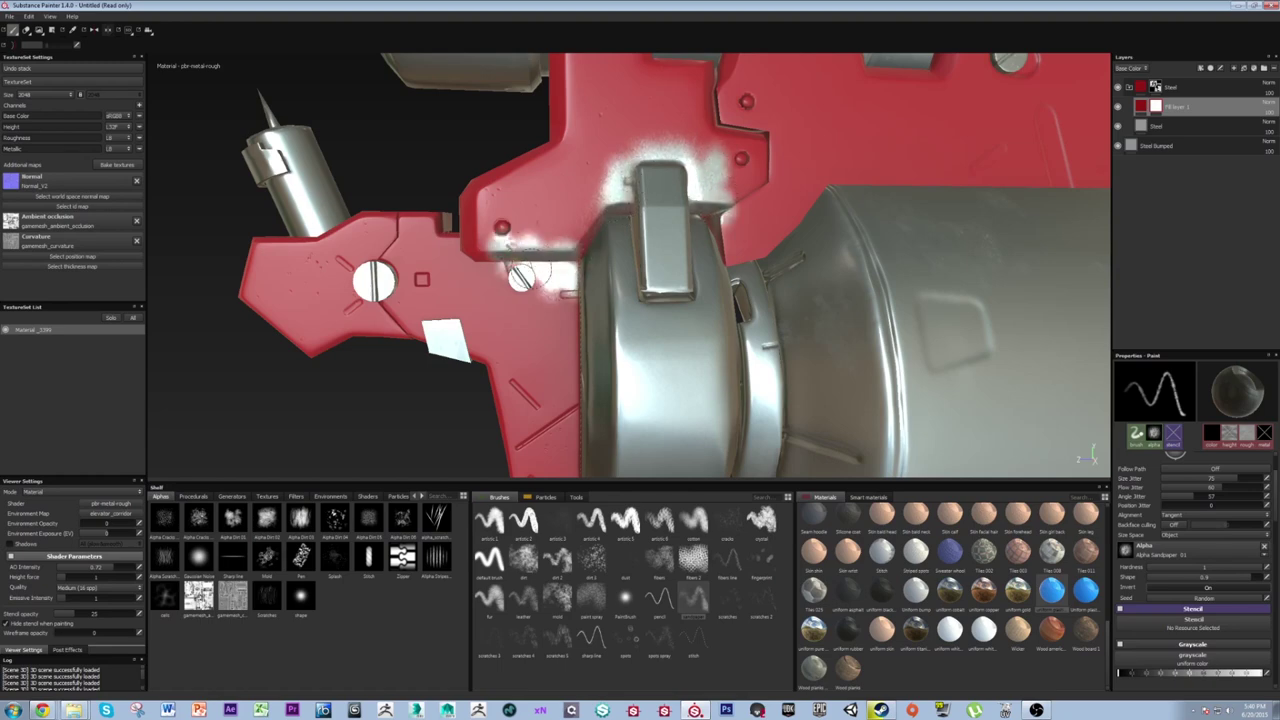
pyautogui.keyDown('alt'); pyautogui.moveTo(487, 243); pyautogui.dragTo(516, 214); pyautogui.keyUp('alt')
pyautogui.keyDown('alt'); pyautogui.moveTo(634, 186); pyautogui.dragTo(553, 277, button='middle'); pyautogui.keyUp('alt')
pyautogui.keyDown('alt'); pyautogui.moveTo(553, 277); pyautogui.dragTo(557, 363, button='right'); pyautogui.keyUp('alt')
pyautogui.keyDown('alt'); pyautogui.moveTo(557, 363); pyautogui.dragTo(705, 275); pyautogui.keyUp('alt')
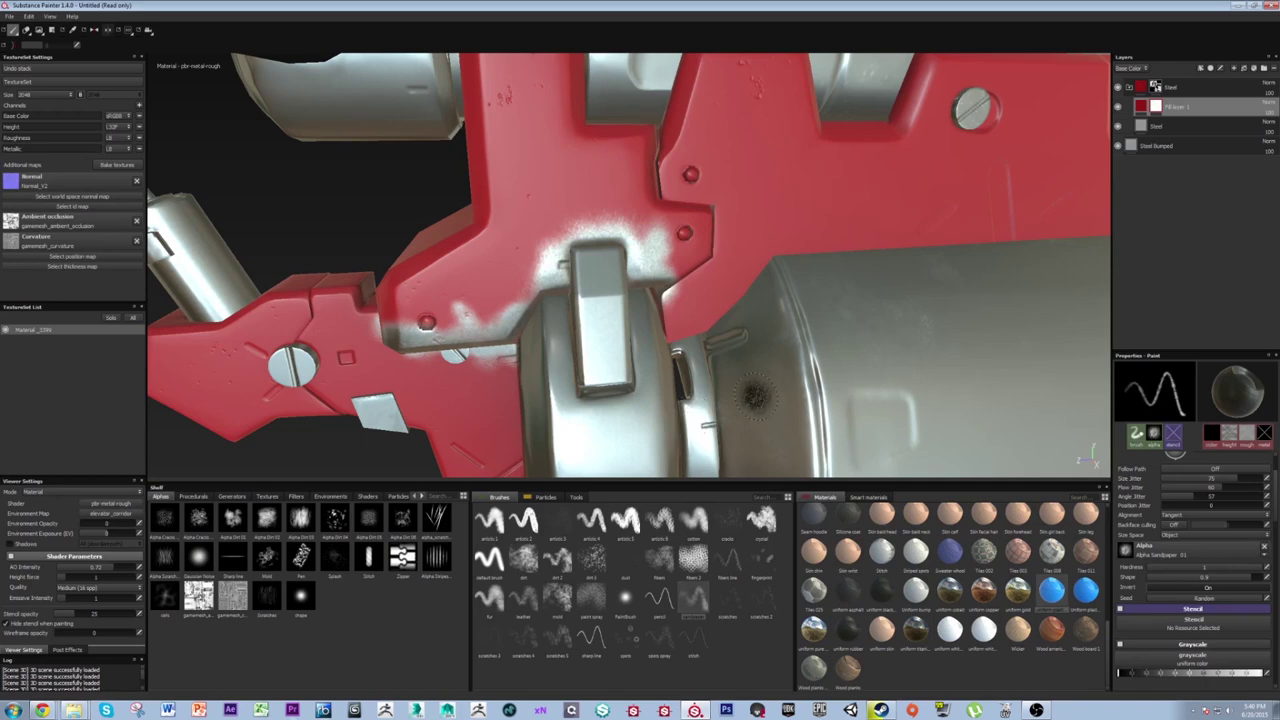
pyautogui.keyDown('alt'); pyautogui.moveTo(755, 398); pyautogui.dragTo(782, 372); pyautogui.keyUp('alt')
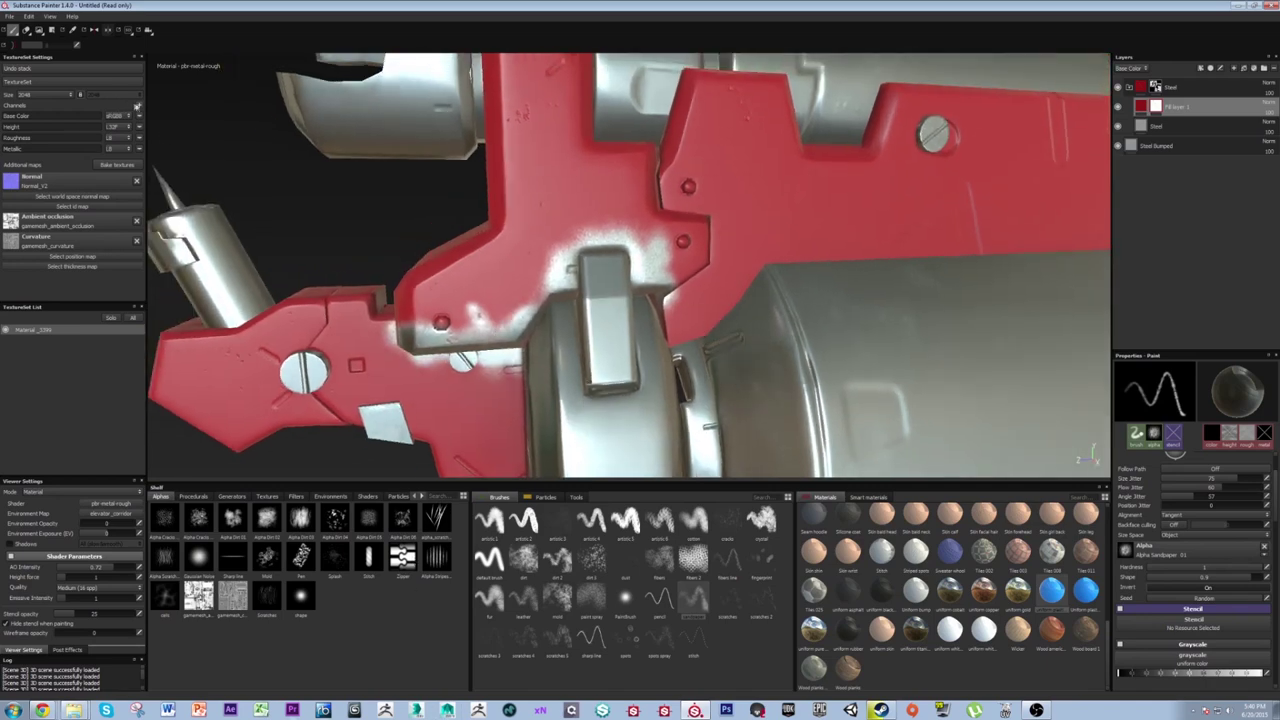
# Add a Normal channel to the texture set, with the existing normal map as a background fill layer.
pyautogui.click(138, 106)
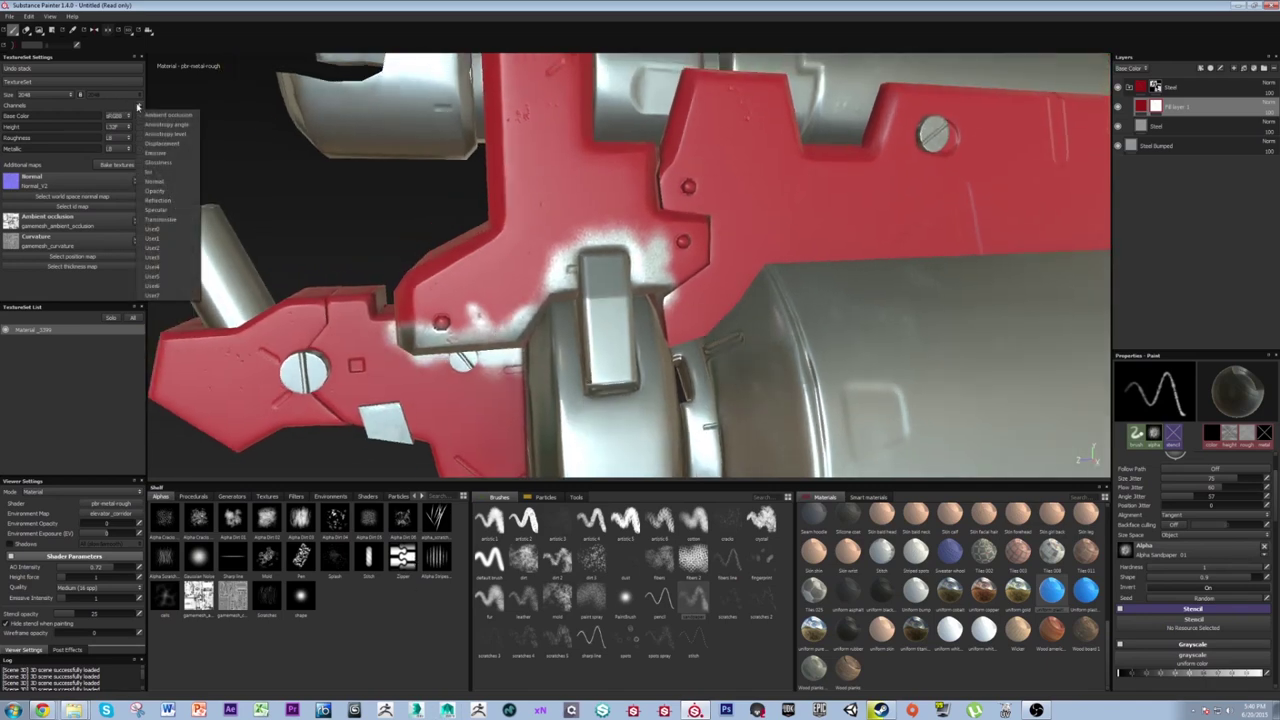
pyautogui.click(138, 106)
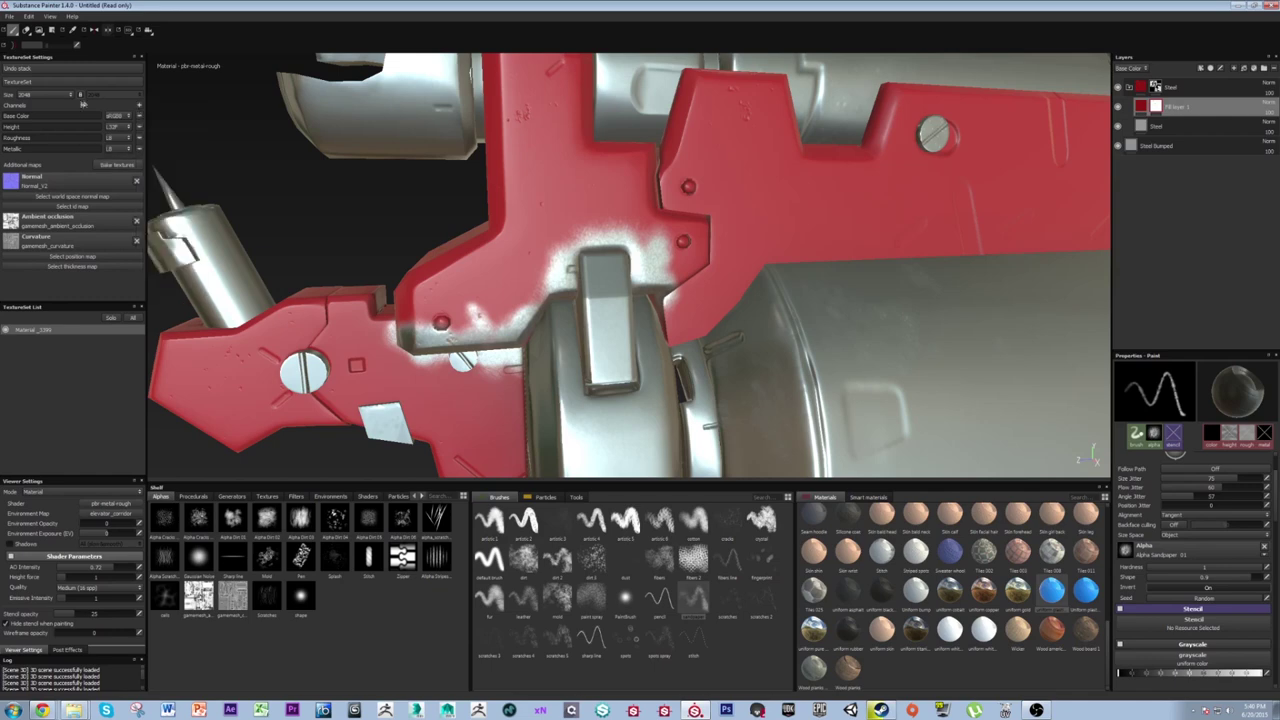
pyautogui.click(139, 108)
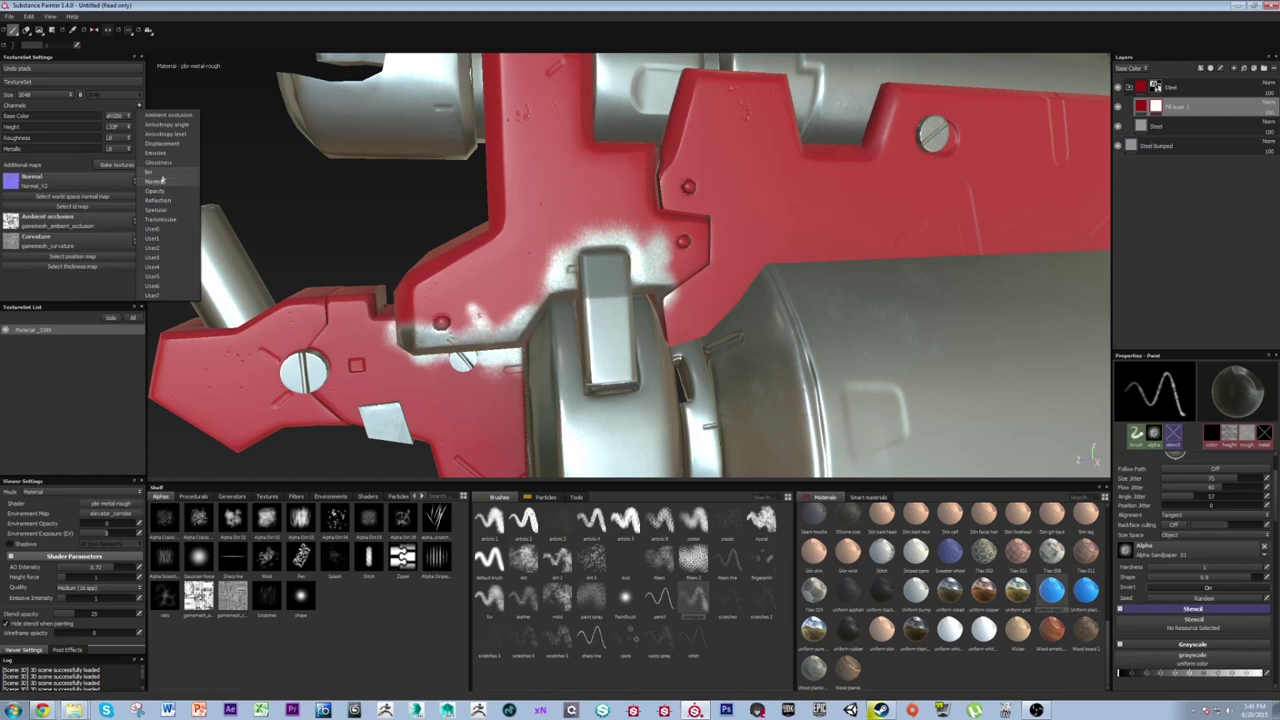
pyautogui.click(162, 182)
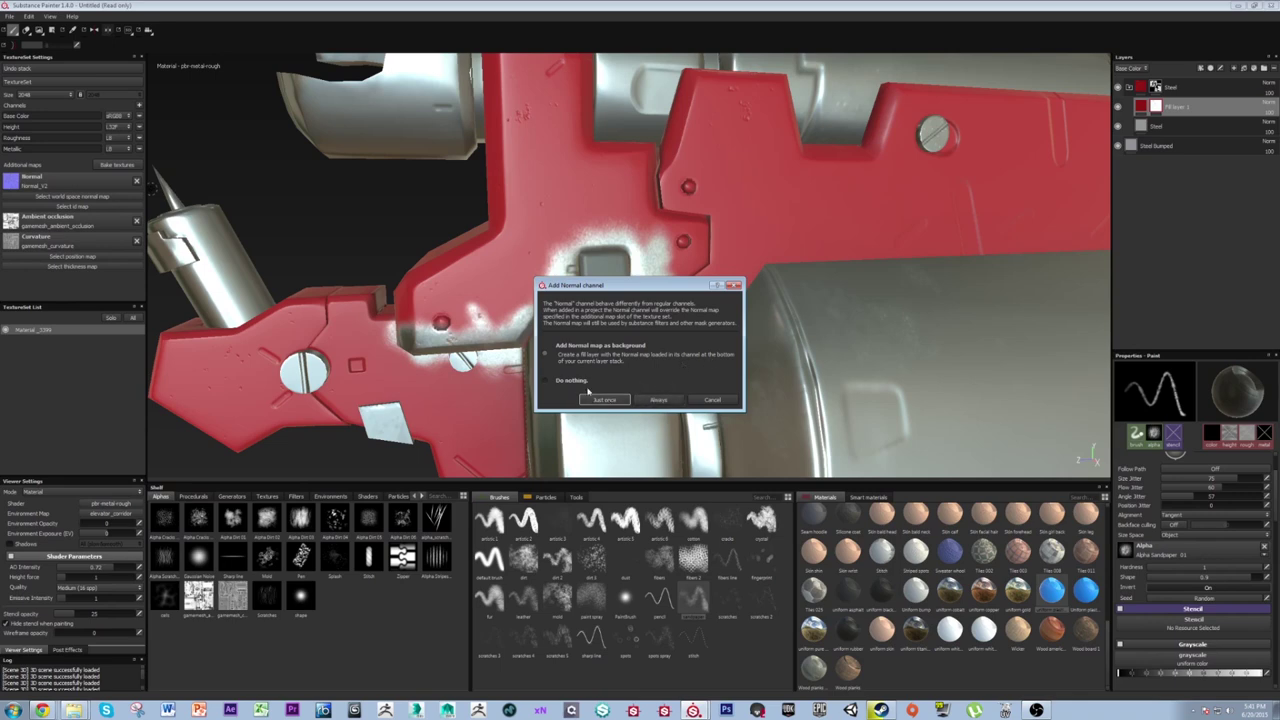
pyautogui.click(605, 400)
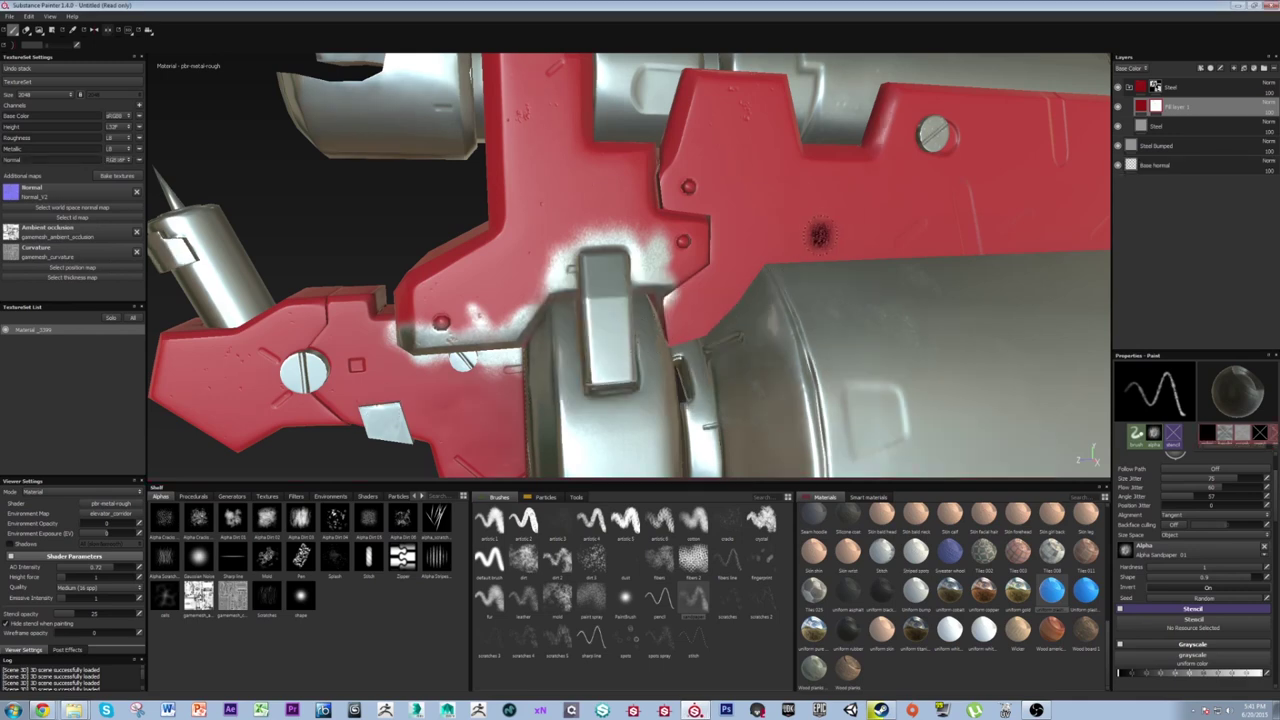
pyautogui.keyDown('alt'); pyautogui.moveTo(757, 300); pyautogui.dragTo(722, 280); pyautogui.keyUp('alt')
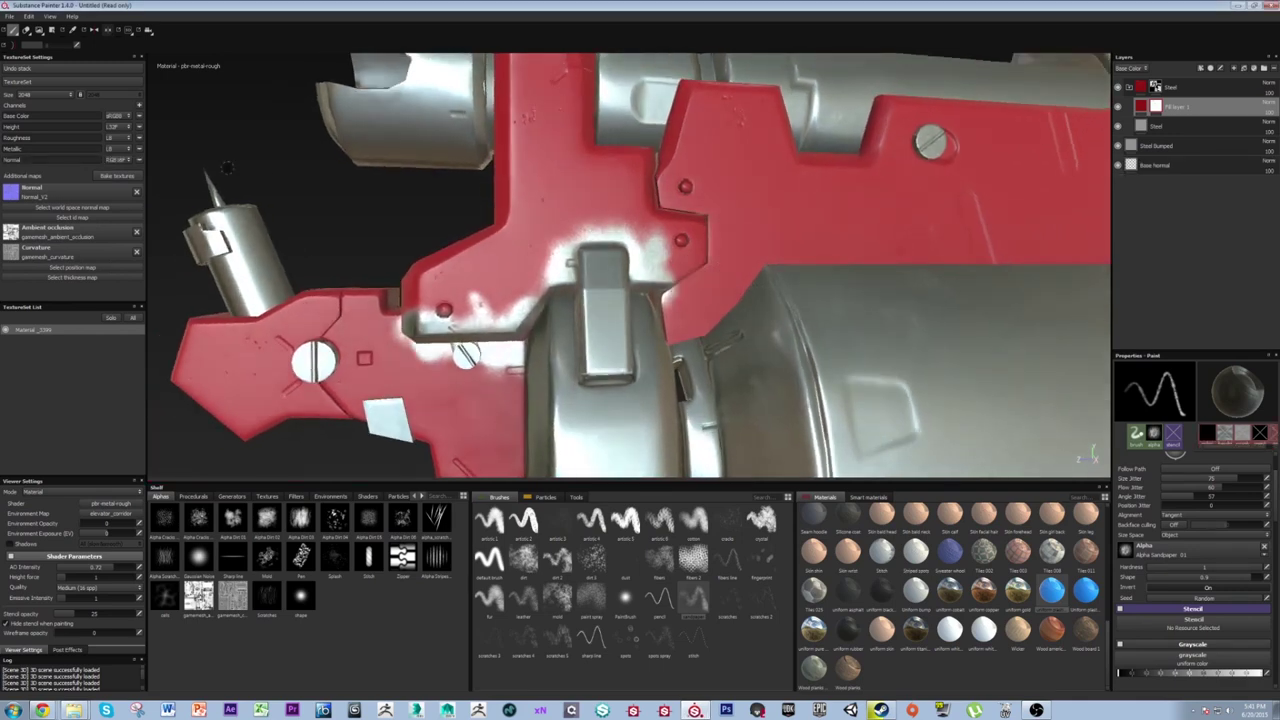
pyautogui.keyDown('alt'); pyautogui.moveTo(800, 239); pyautogui.dragTo(860, 210); pyautogui.keyUp('alt')
# Enable the height and normal channels in the material of Fill layer 1.
pyautogui.click(1132, 68)
pyautogui.click(1155, 259)
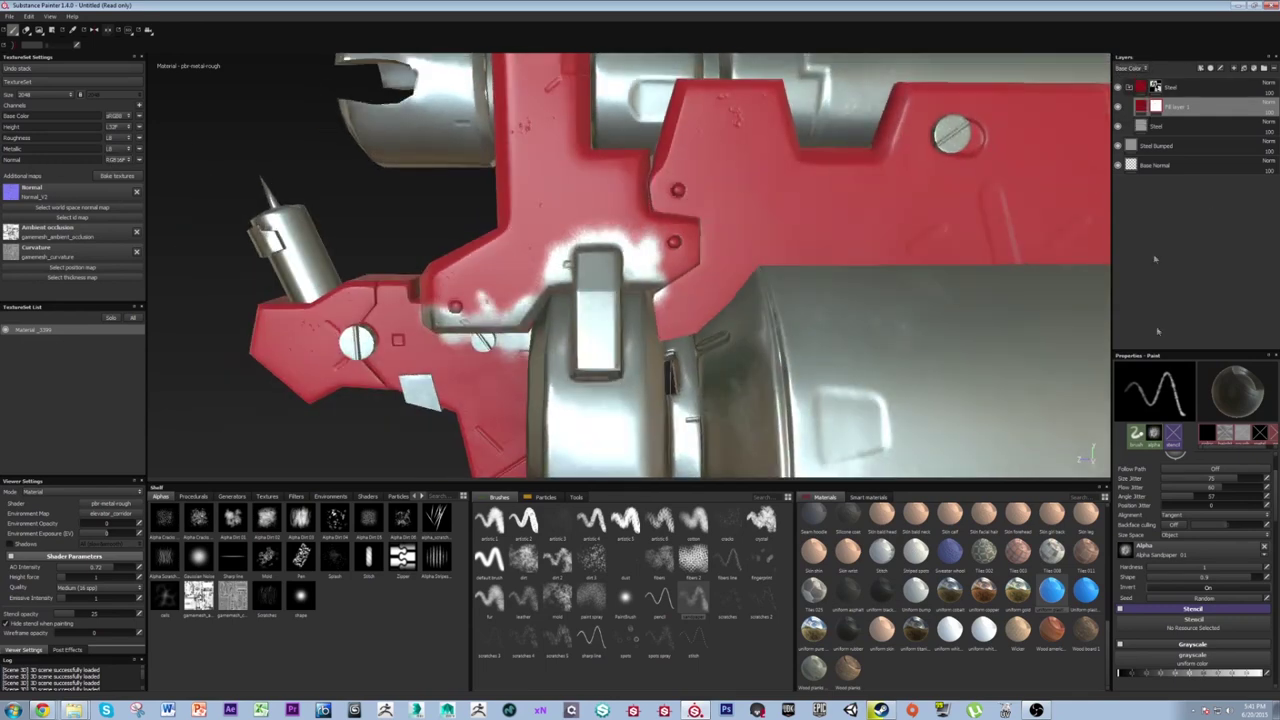
pyautogui.scroll(2, 1228, 518)
pyautogui.scroll(-6, 1222, 506)
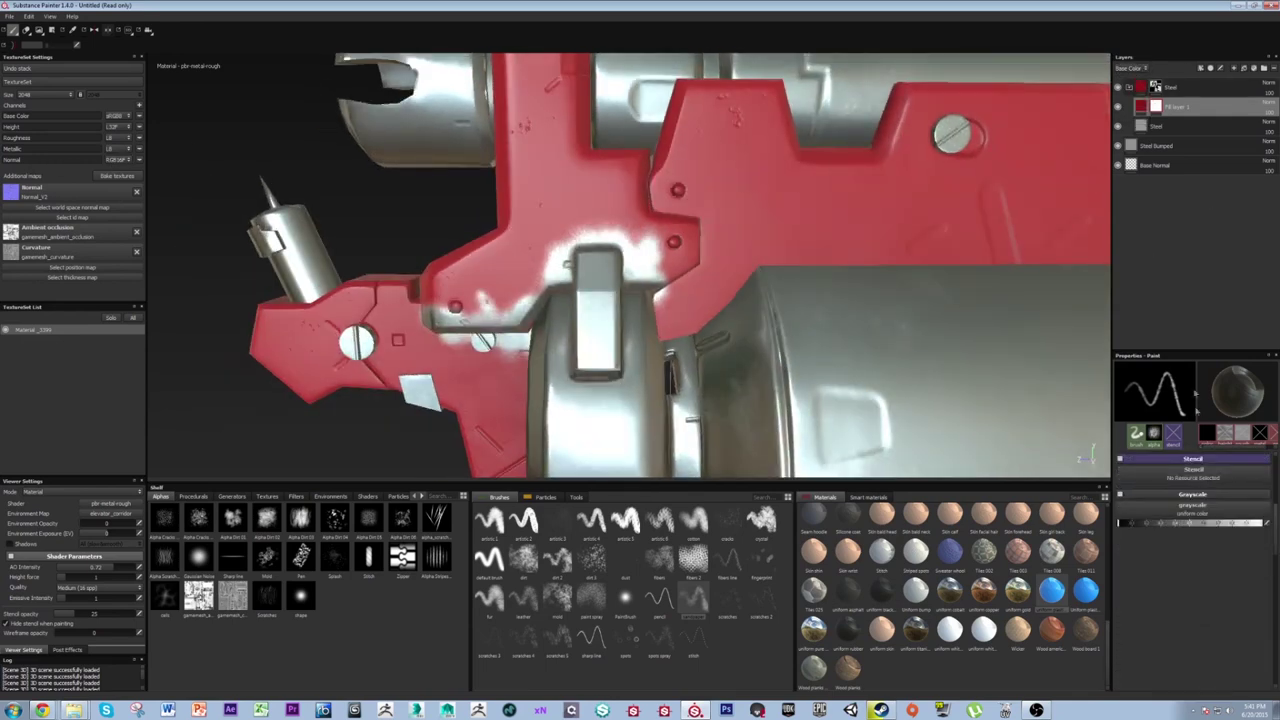
pyautogui.click(1138, 107)
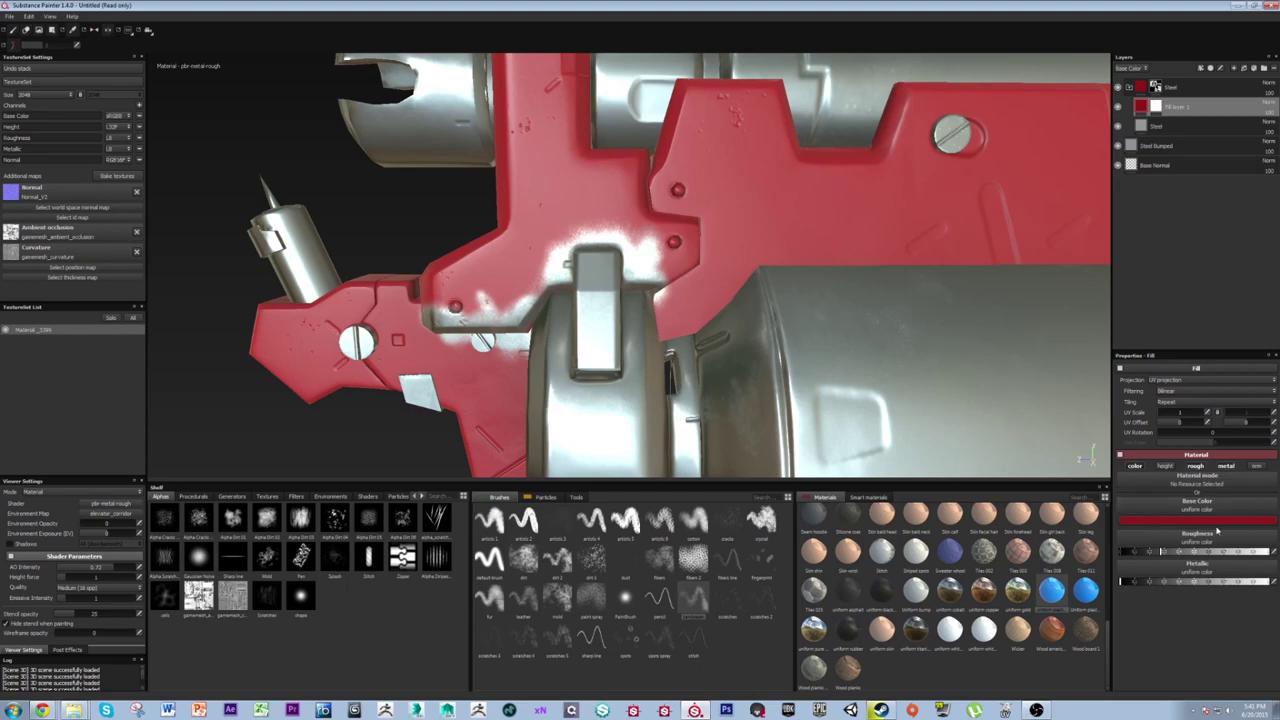
pyautogui.click(1166, 466)
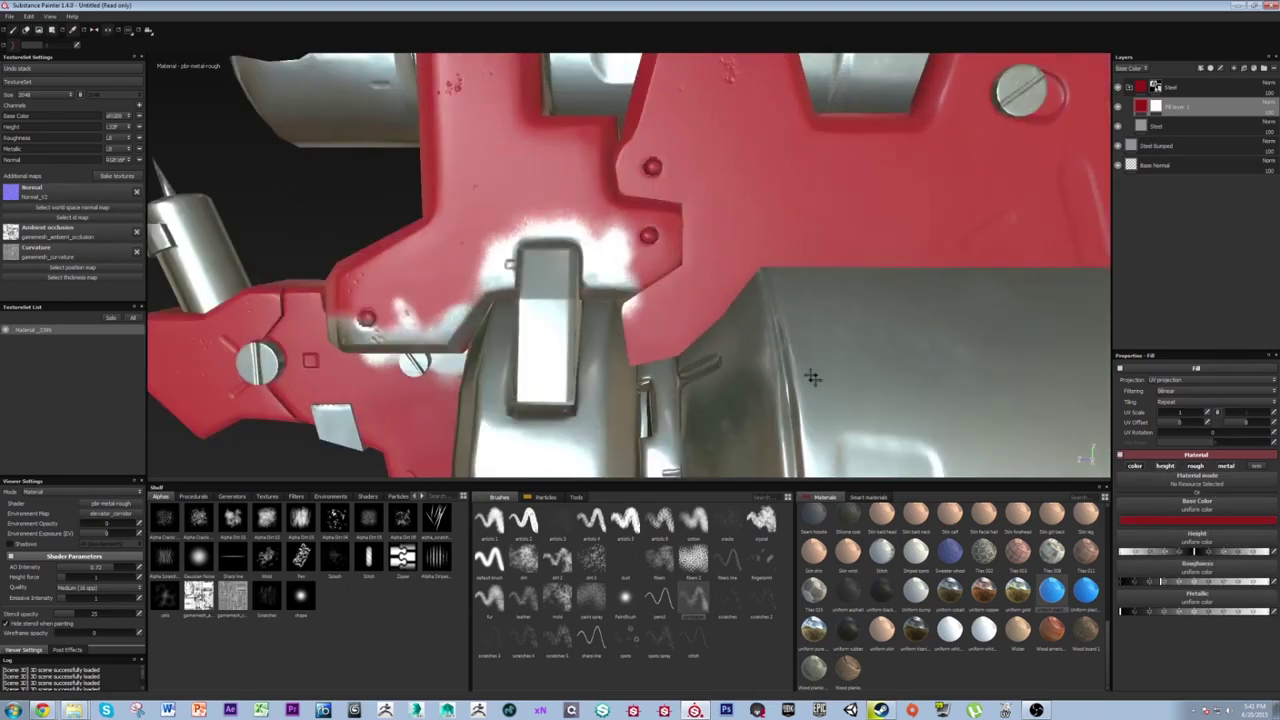
pyautogui.keyDown('alt'); pyautogui.moveTo(812, 377); pyautogui.dragTo(820, 387, button='middle'); pyautogui.keyUp('alt')
pyautogui.keyDown('alt'); pyautogui.moveTo(820, 387); pyautogui.dragTo(840, 390, button='right'); pyautogui.keyUp('alt')
pyautogui.click(1260, 467)
pyautogui.keyDown('alt'); pyautogui.moveTo(840, 298); pyautogui.dragTo(910, 354); pyautogui.keyUp('alt')
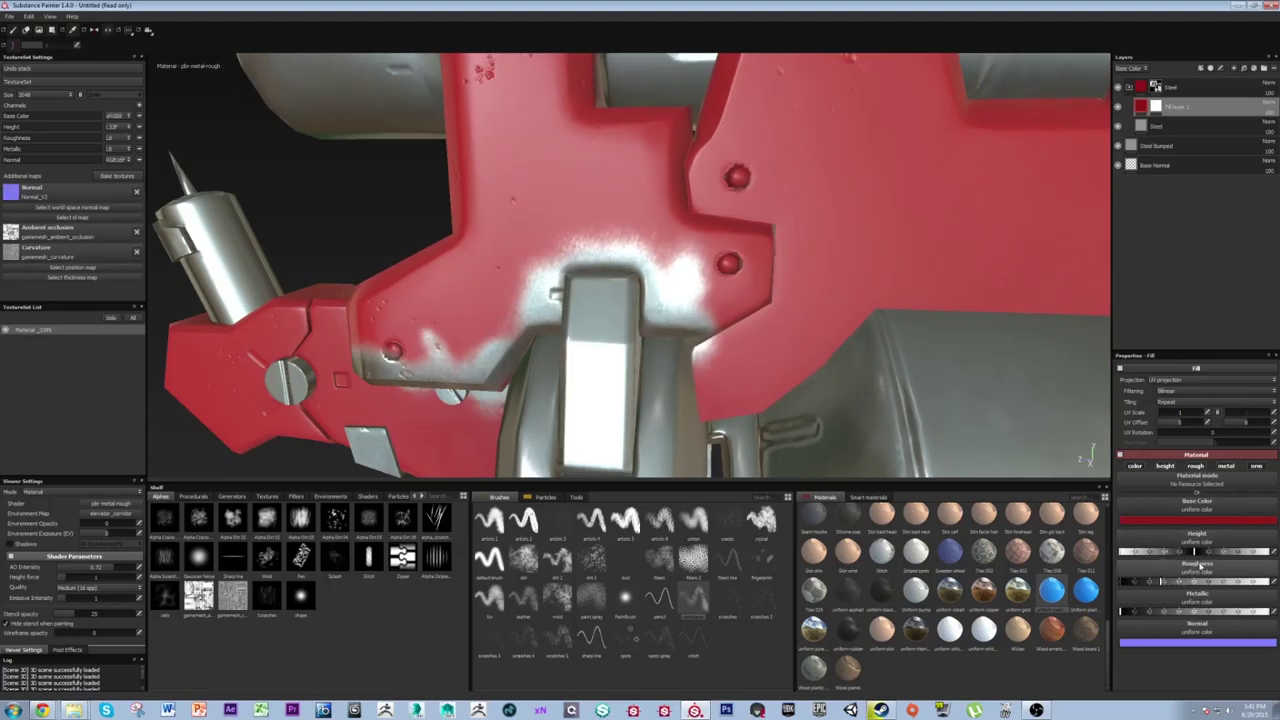
# Raise the height of Fill layer 1 slightly to give the red paint thickness, and examine the worn edges around the clamp block.
pyautogui.moveTo(1193, 551)
pyautogui.mouseDown()
pyautogui.moveTo(1215, 556)
pyautogui.moveTo(1140, 553)
pyautogui.moveTo(1194, 551)
pyautogui.mouseUp()
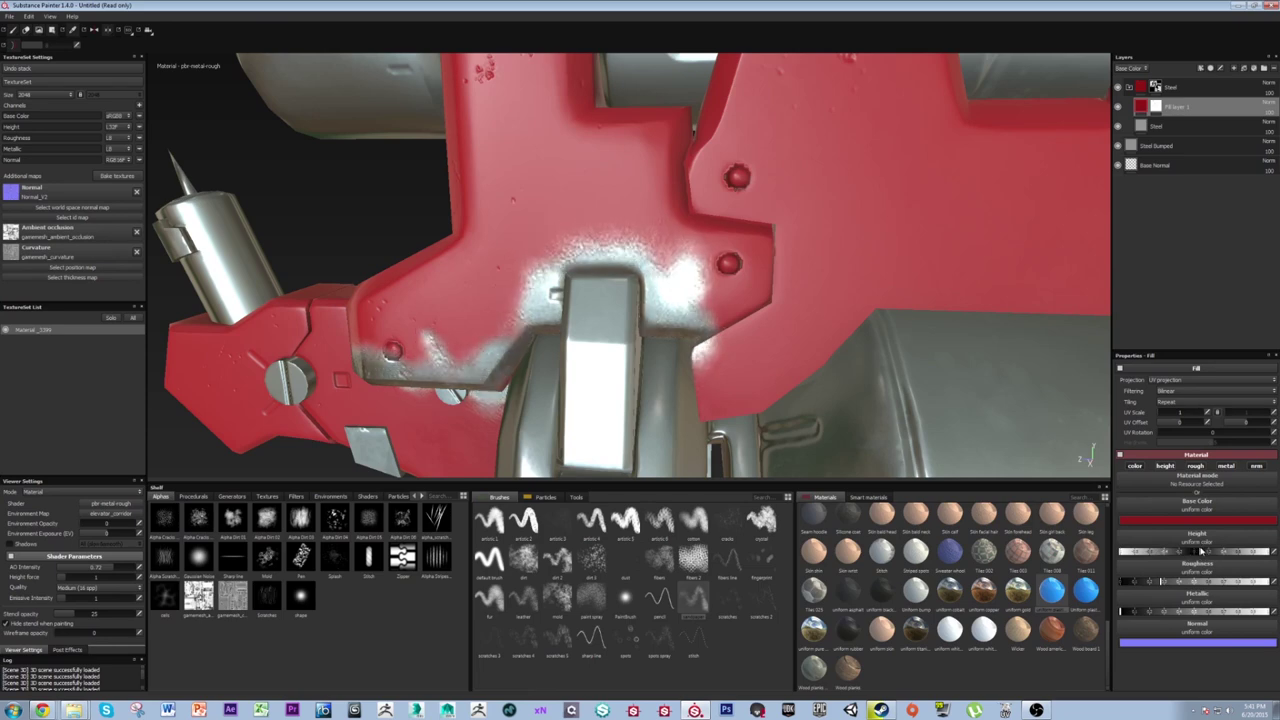
pyautogui.moveTo(722, 370)
pyautogui.keyDown('alt'); pyautogui.mouseDown()
pyautogui.moveTo(794, 337)
pyautogui.moveTo(723, 331)
pyautogui.moveTo(723, 355)
pyautogui.mouseUp(); pyautogui.keyUp('alt')
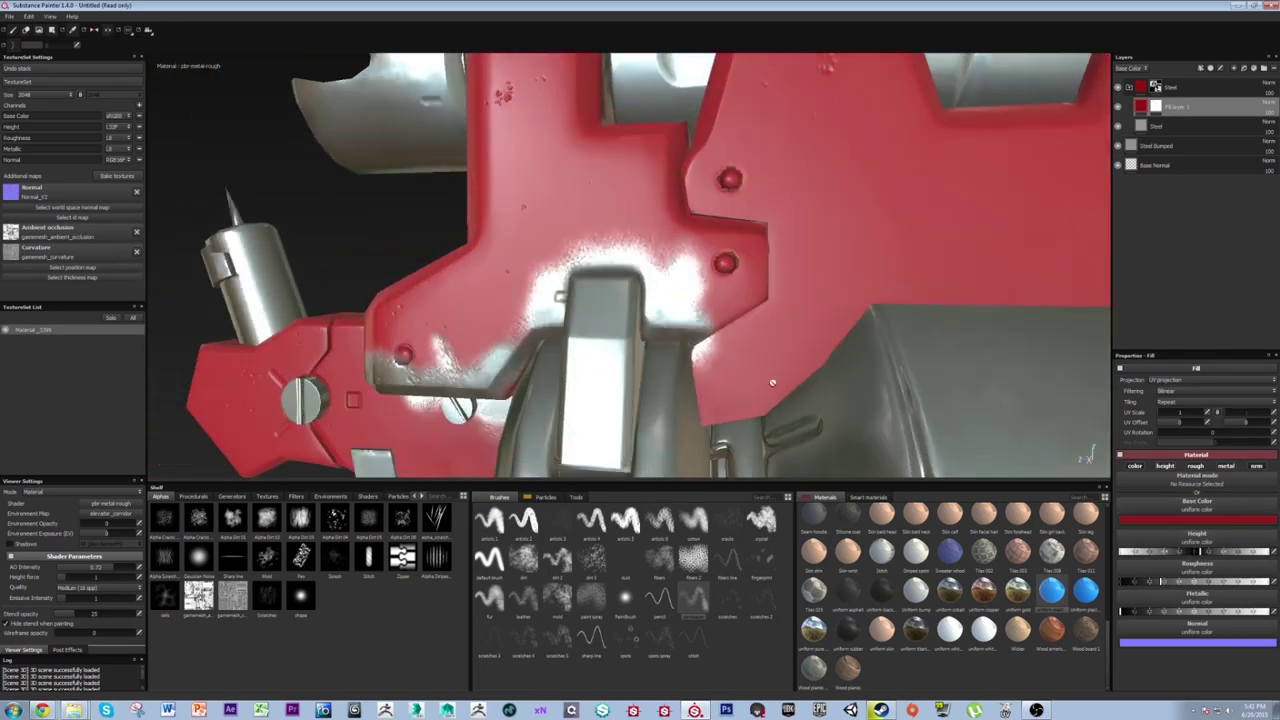
pyautogui.moveTo(1201, 553); pyautogui.dragTo(1204, 556)
pyautogui.keyDown('alt'); pyautogui.moveTo(692, 340); pyautogui.dragTo(651, 300); pyautogui.keyUp('alt')
pyautogui.keyDown('alt'); pyautogui.moveTo(651, 300); pyautogui.dragTo(650, 270, button='right'); pyautogui.keyUp('alt')
pyautogui.keyDown('alt'); pyautogui.moveTo(650, 270); pyautogui.dragTo(526, 257, button='middle'); pyautogui.keyUp('alt')
pyautogui.keyDown('alt'); pyautogui.moveTo(526, 257); pyautogui.dragTo(620, 262); pyautogui.keyUp('alt')
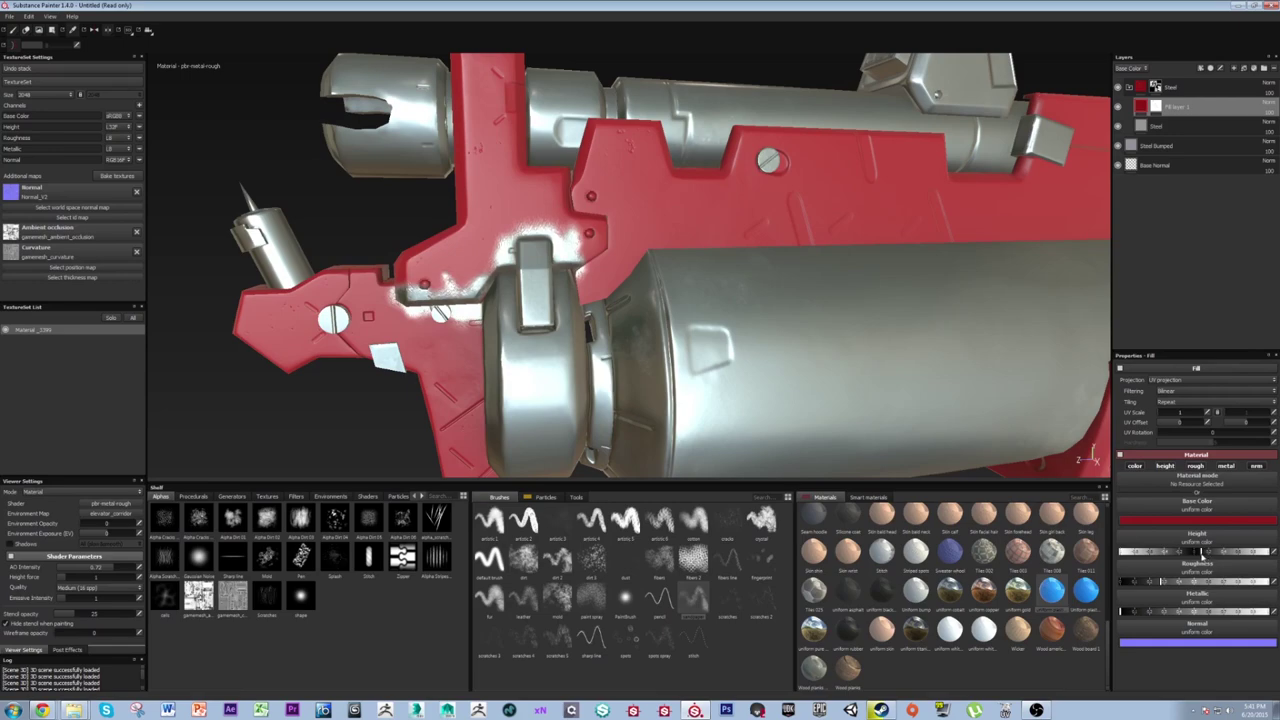
pyautogui.keyDown('alt'); pyautogui.moveTo(650, 235); pyautogui.dragTo(706, 237); pyautogui.keyUp('alt')
pyautogui.keyDown('alt'); pyautogui.moveTo(706, 237); pyautogui.dragTo(757, 251, button='right'); pyautogui.keyUp('alt')
pyautogui.keyDown('alt'); pyautogui.moveTo(757, 251); pyautogui.dragTo(710, 293); pyautogui.keyUp('alt')
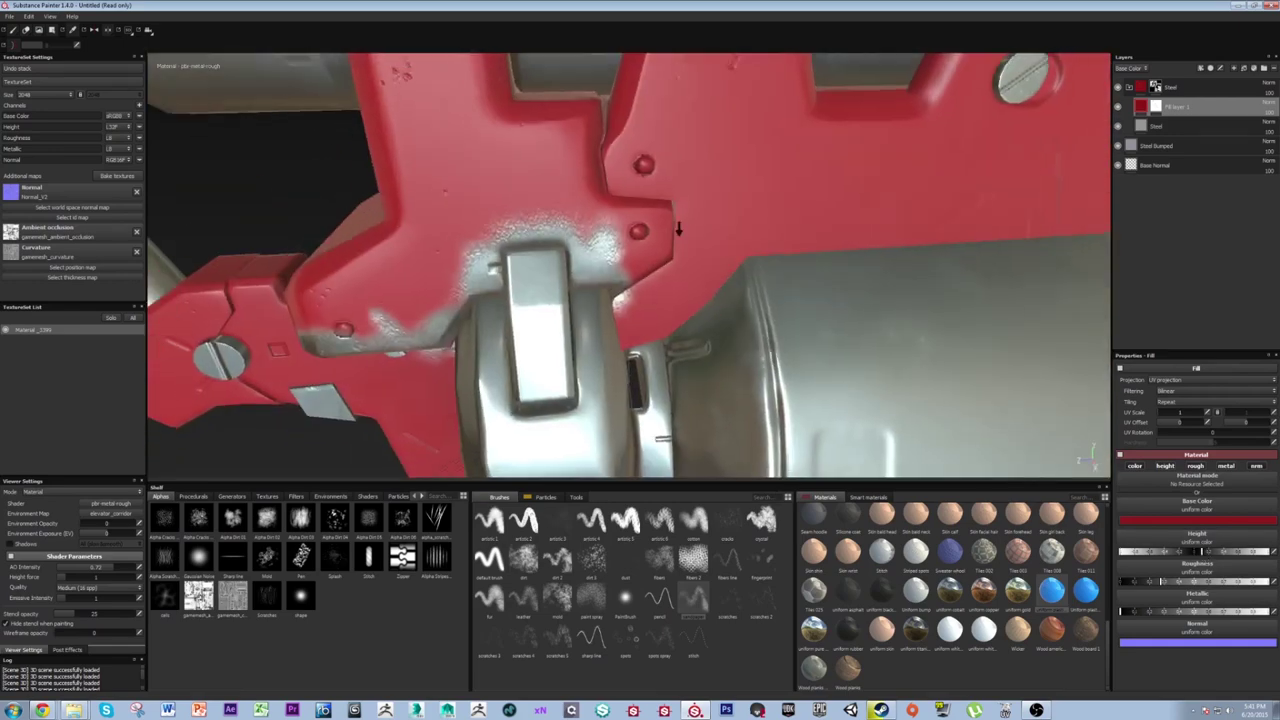
pyautogui.scroll(-3, 709, 292)
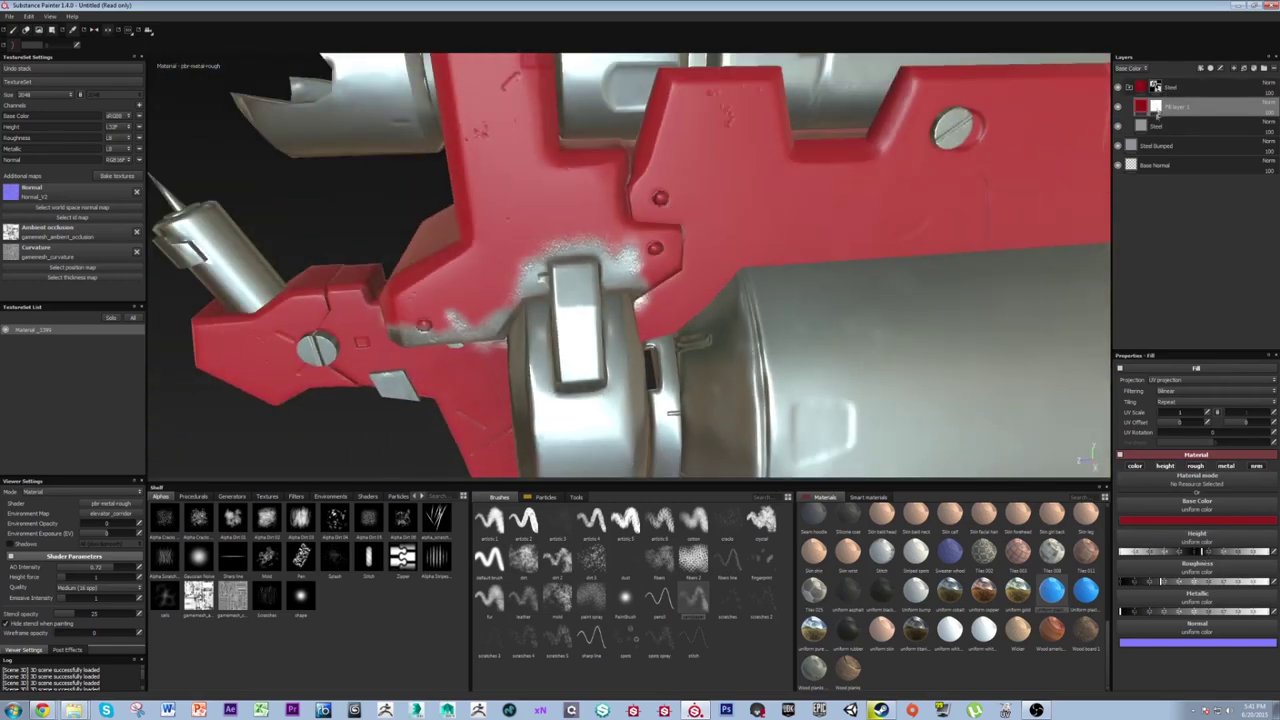
# Paint on Fill layer 1's mask to wear away the red paint around and below the small screw.
pyautogui.click(1157, 109)
pyautogui.keyDown('alt'); pyautogui.moveTo(535, 335); pyautogui.dragTo(550, 302); pyautogui.keyUp('alt')
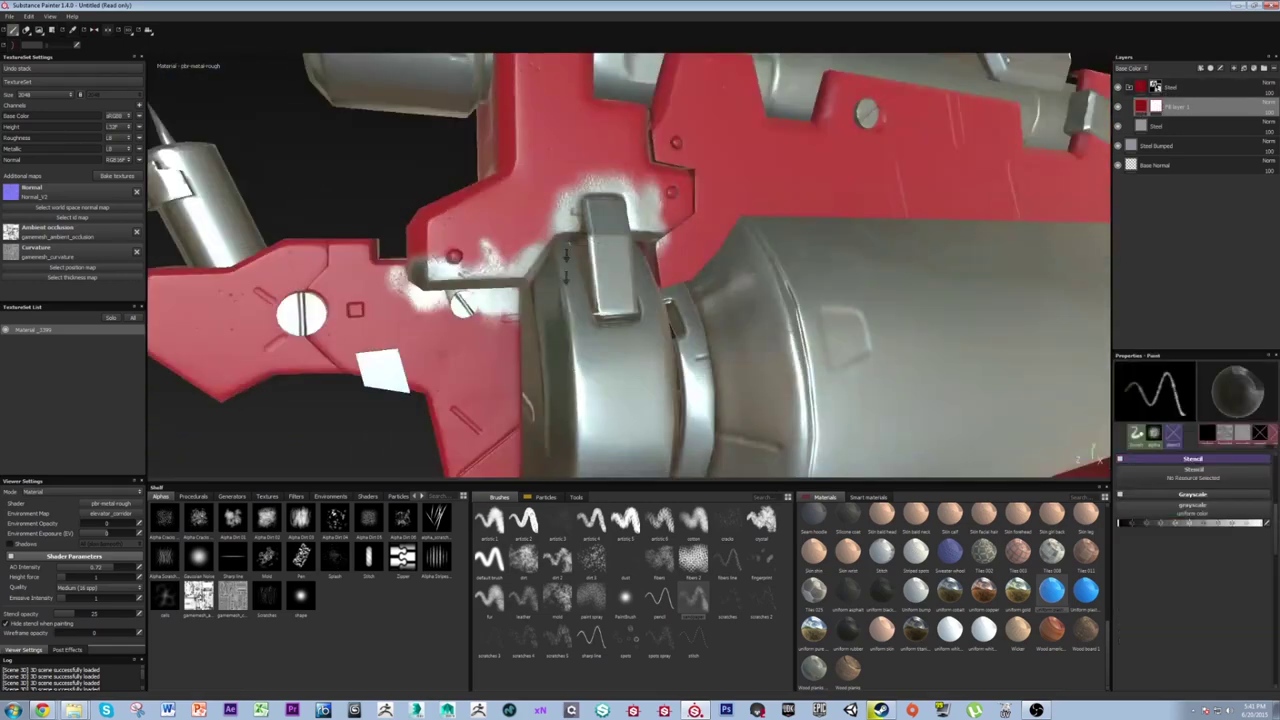
pyautogui.keyDown('alt'); pyautogui.moveTo(550, 302); pyautogui.dragTo(608, 329, button='right'); pyautogui.keyUp('alt')
pyautogui.moveTo(495, 331); pyautogui.dragTo(500, 292)
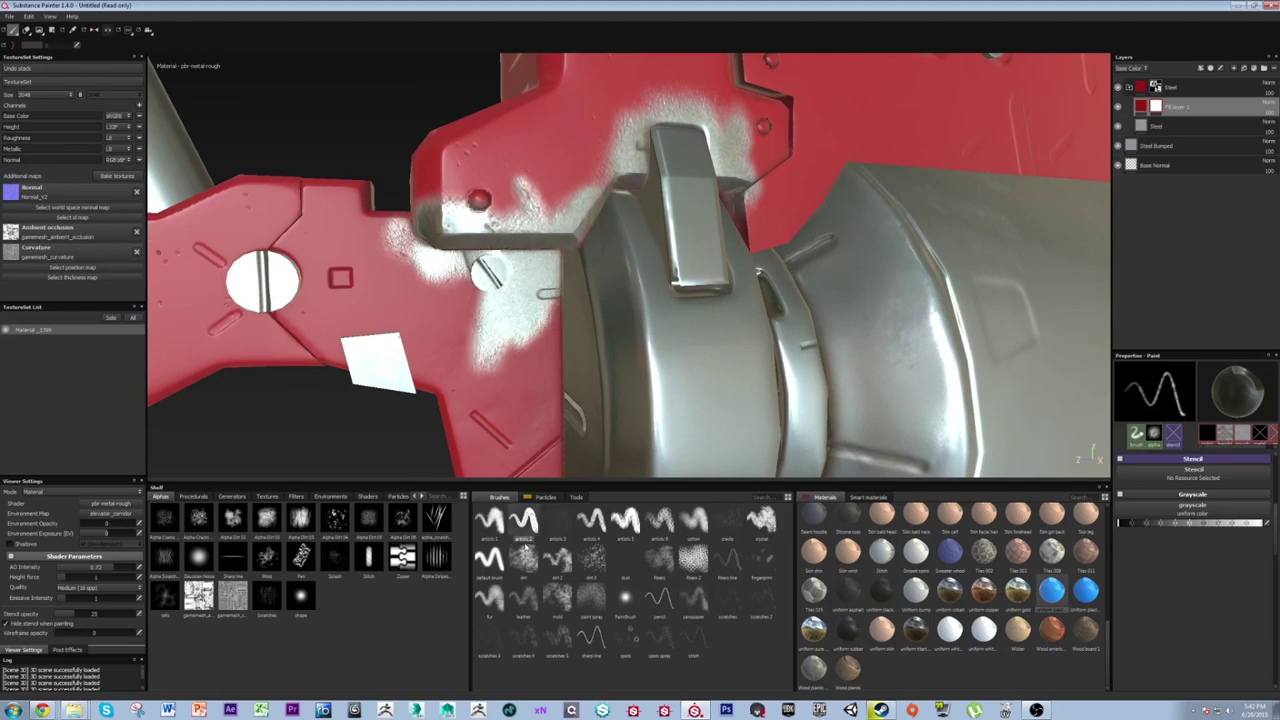
# Try the dirt brush on the mask over the worn area below the small screw, and undo the stroke.
pyautogui.click(662, 590)
pyautogui.click(530, 560)
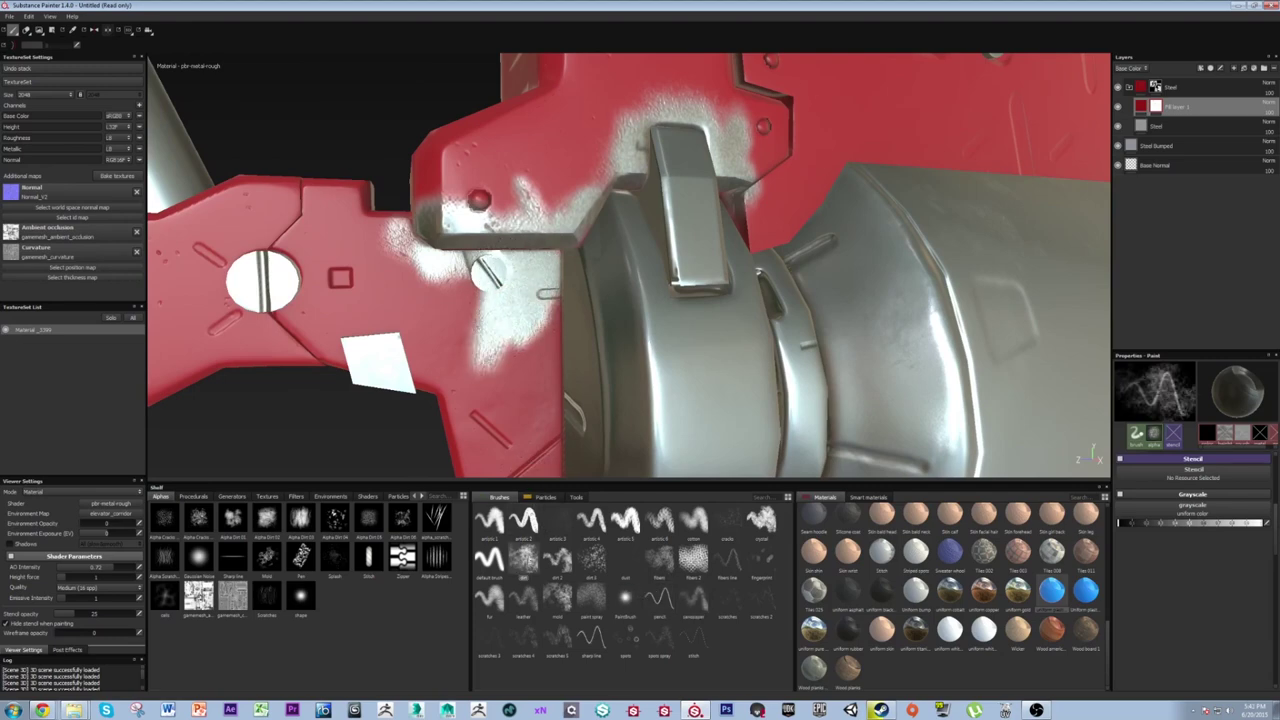
pyautogui.moveTo(501, 267)
pyautogui.mouseDown()
pyautogui.moveTo(458, 275)
pyautogui.moveTo(525, 360)
pyautogui.moveTo(530, 350)
pyautogui.mouseUp()
pyautogui.hotkey('ctrl', 'z')
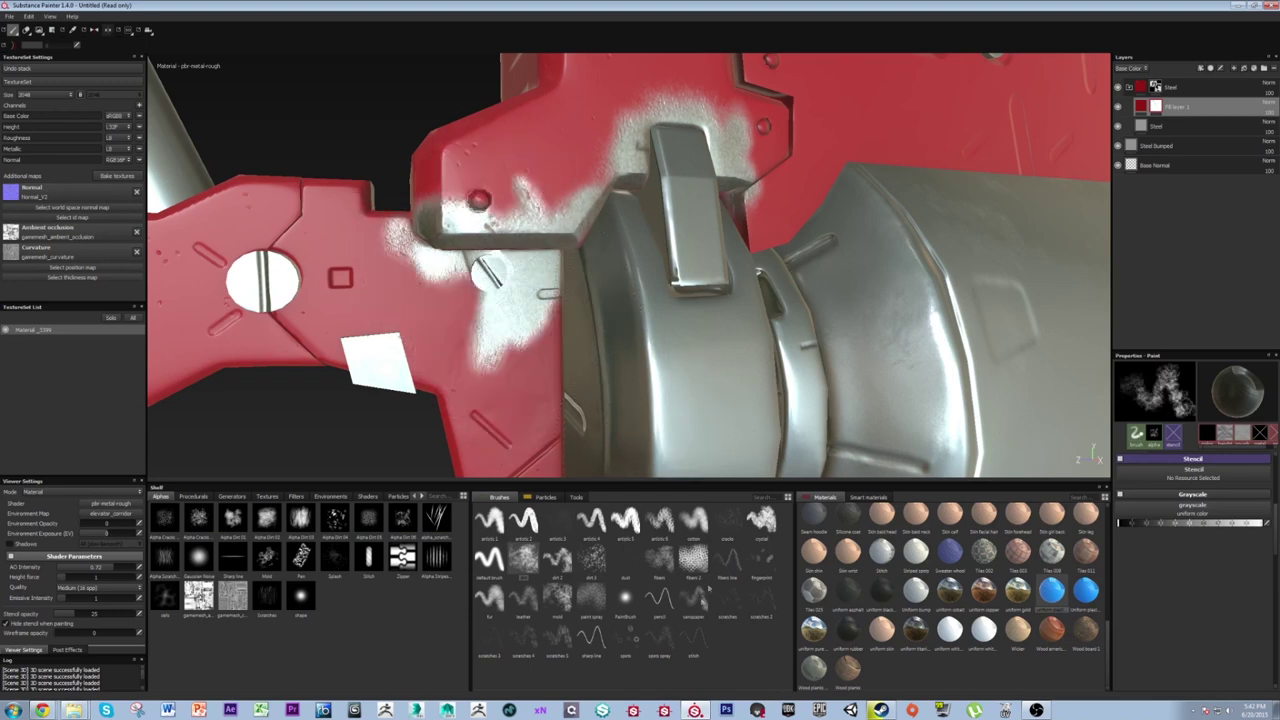
# Try the scratches 5 and scratches 4 brushes on Fill layer 1's mask, undoing the test strokes.
pyautogui.click(697, 620)
pyautogui.click(561, 642)
pyautogui.moveTo(855, 340); pyautogui.dragTo(966, 410)
pyautogui.hotkey('ctrl', 'z')
pyautogui.keyDown('alt'); pyautogui.moveTo(704, 334); pyautogui.dragTo(742, 328); pyautogui.keyUp('alt')
pyautogui.click(527, 645)
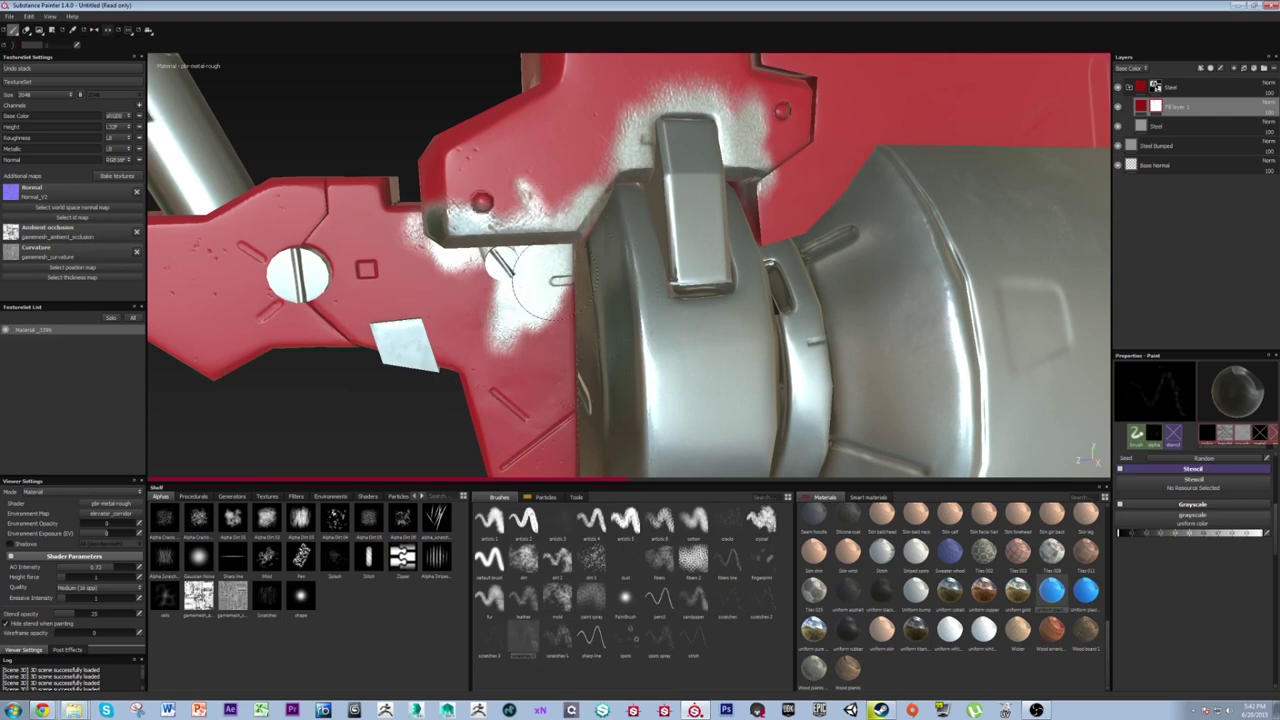
pyautogui.hotkey('ctrl', 'z')
# Pick the scratches 2 brush and stamp scratches into Fill layer 1's mask on the upper red body panel and the grip.
pyautogui.click(757, 605)
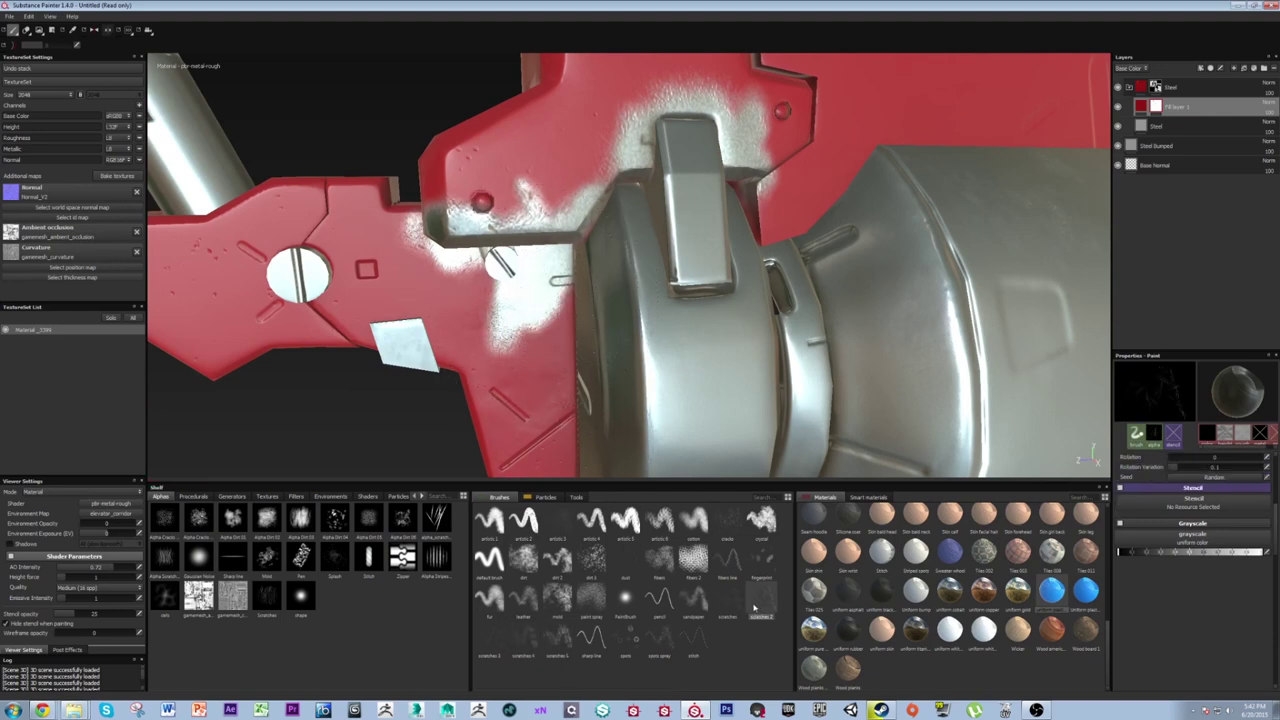
pyautogui.click(738, 601)
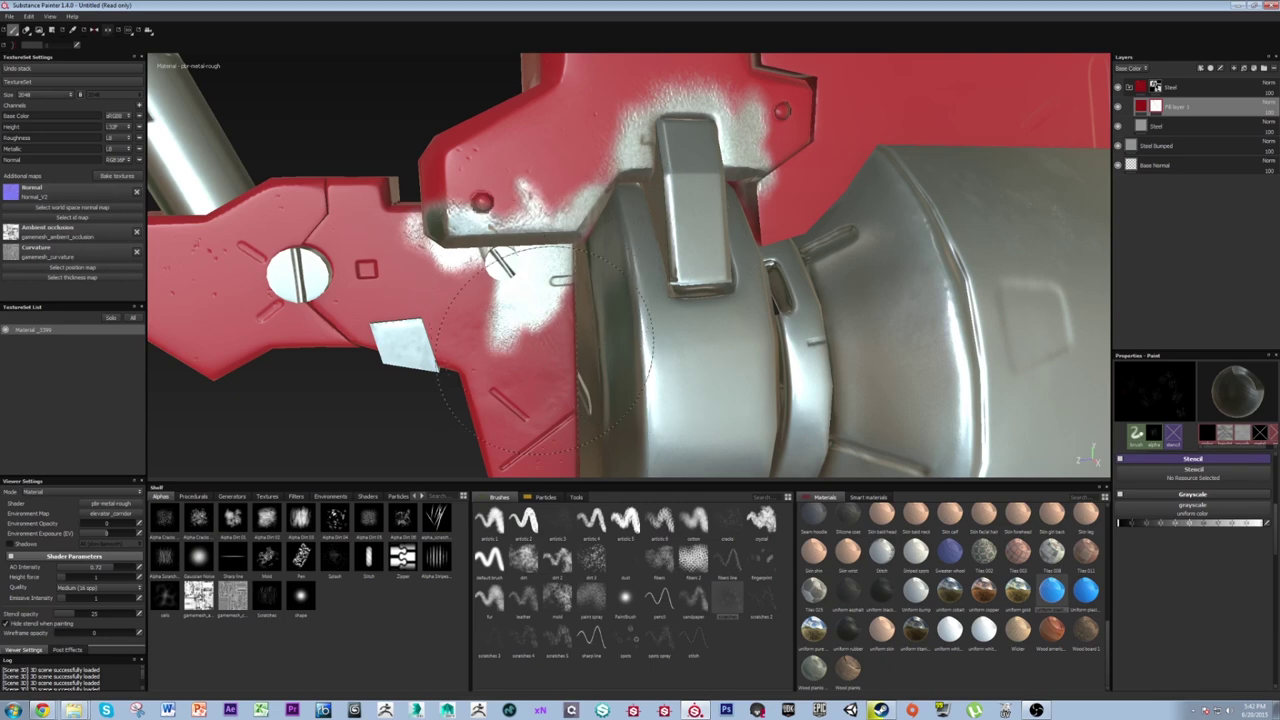
pyautogui.click(768, 609)
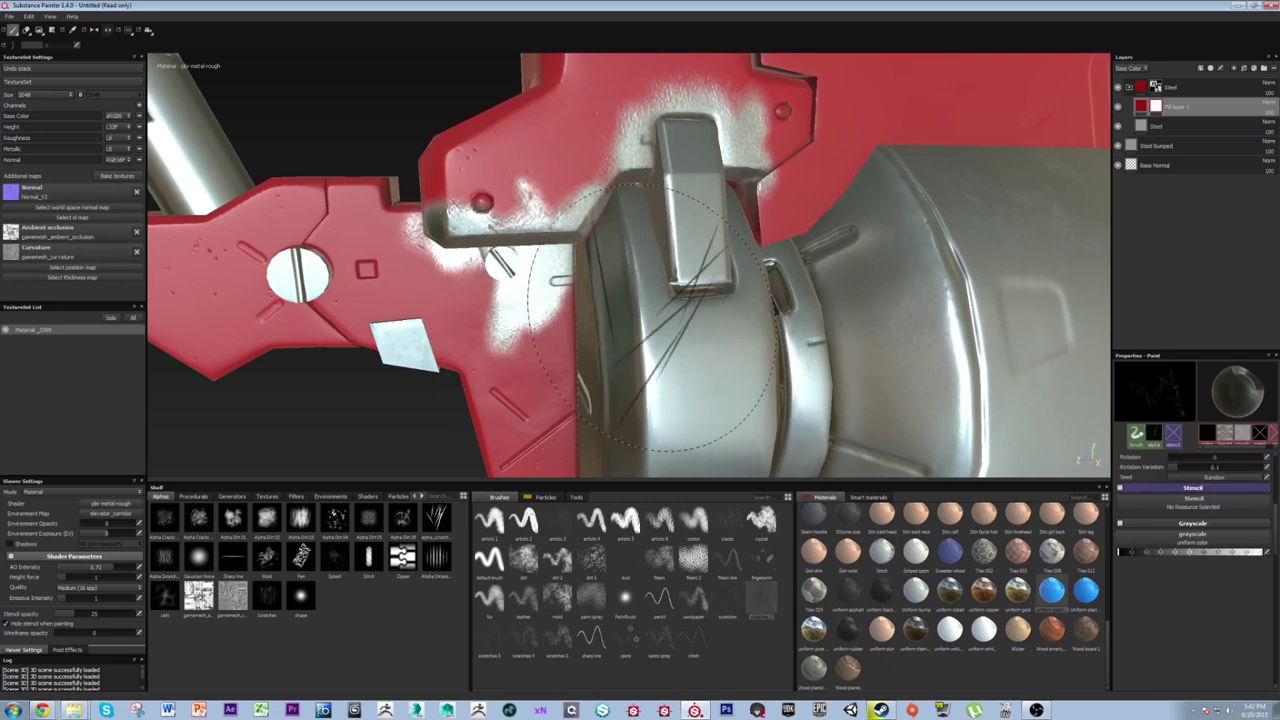
pyautogui.keyDown('alt'); pyautogui.moveTo(738, 350); pyautogui.dragTo(610, 385, button='right'); pyautogui.keyUp('alt')
pyautogui.keyDown('alt'); pyautogui.moveTo(610, 385); pyautogui.dragTo(500, 410); pyautogui.keyUp('alt')
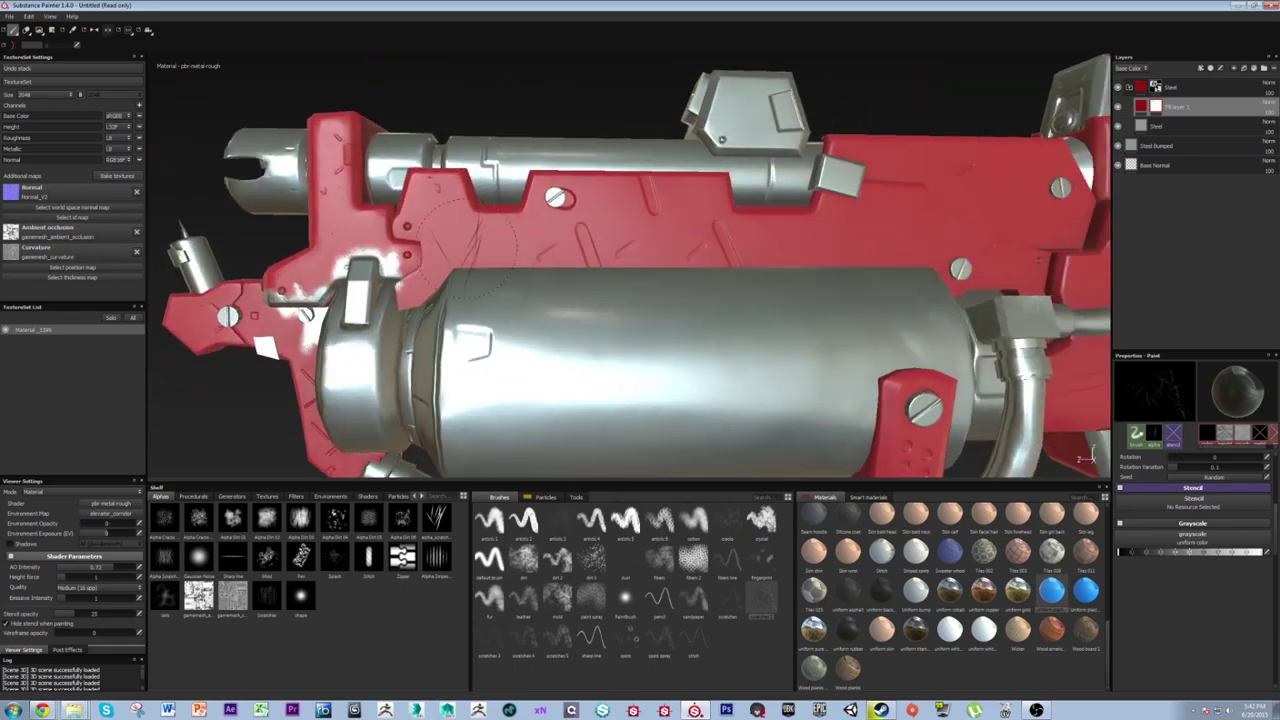
pyautogui.keyDown('alt'); pyautogui.moveTo(820, 258); pyautogui.dragTo(629, 286, button='middle'); pyautogui.keyUp('alt')
pyautogui.click(764, 261)
pyautogui.keyDown('alt'); pyautogui.moveTo(764, 261); pyautogui.dragTo(440, 232, button='middle'); pyautogui.keyUp('alt')
pyautogui.keyDown('alt'); pyautogui.moveTo(440, 232); pyautogui.dragTo(370, 265, button='right'); pyautogui.keyUp('alt')
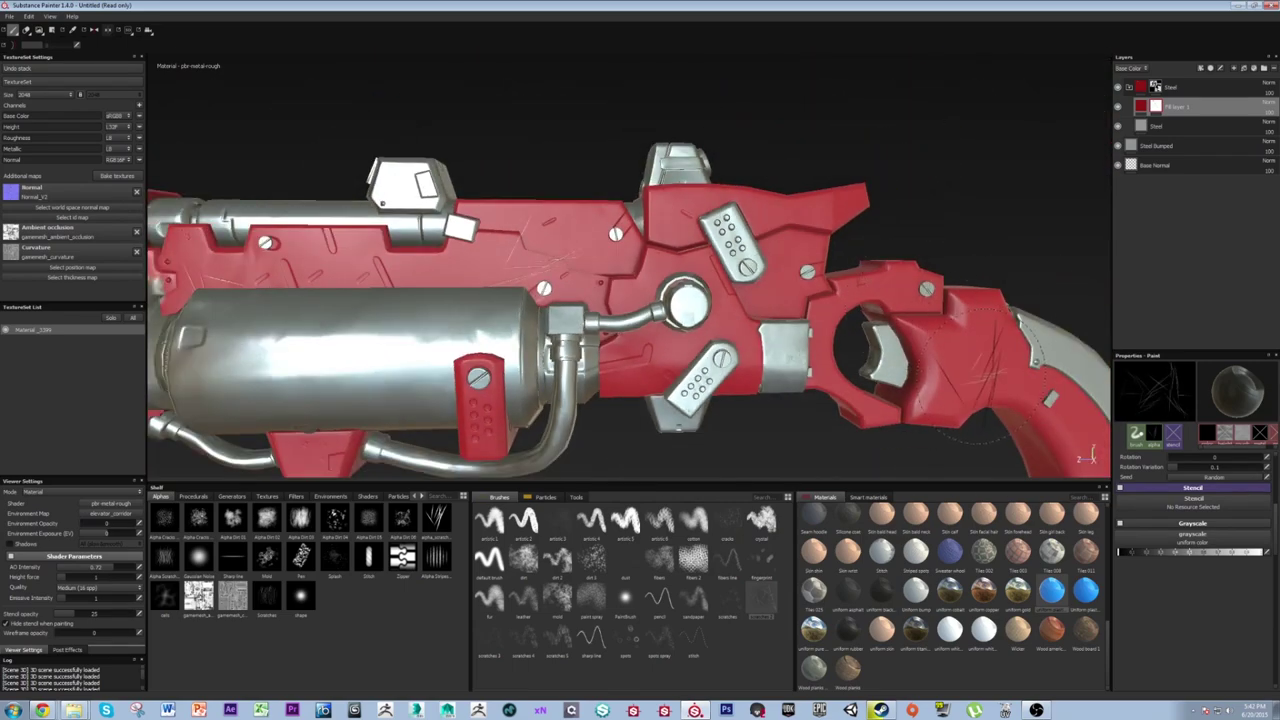
pyautogui.keyDown('alt'); pyautogui.moveTo(978, 375); pyautogui.dragTo(797, 273, button='middle'); pyautogui.keyUp('alt')
pyautogui.scroll(5, 1219, 568)
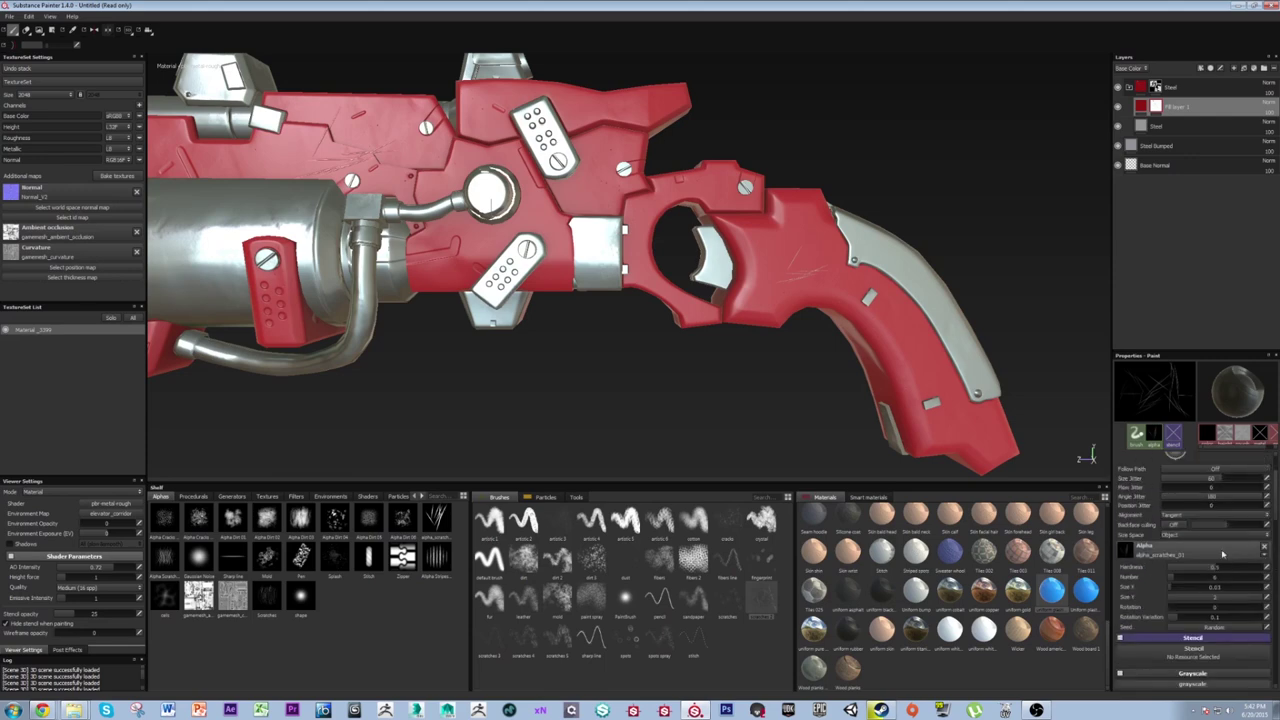
# Set the scratch brush to Size X 0.31, lower spacing and size 8.88, and scratch the lower trigger guard, undoing a test stroke.
pyautogui.scroll(1, 1223, 553)
pyautogui.moveTo(1202, 619); pyautogui.dragTo(1201, 616)
pyautogui.scroll(1, 1186, 522)
pyautogui.moveTo(1228, 485); pyautogui.dragTo(1189, 487)
pyautogui.moveTo(774, 222); pyautogui.dragTo(755, 251)
pyautogui.keyDown('alt'); pyautogui.moveTo(536, 342); pyautogui.dragTo(590, 340, button='middle'); pyautogui.keyUp('alt')
pyautogui.hotkey('ctrl', 'z')
pyautogui.keyDown('ctrl'); pyautogui.moveTo(700, 258); pyautogui.dragTo(648, 258, button='right'); pyautogui.keyUp('ctrl')
pyautogui.keyDown('alt'); pyautogui.moveTo(714, 258); pyautogui.dragTo(774, 252, button='middle'); pyautogui.keyUp('alt')
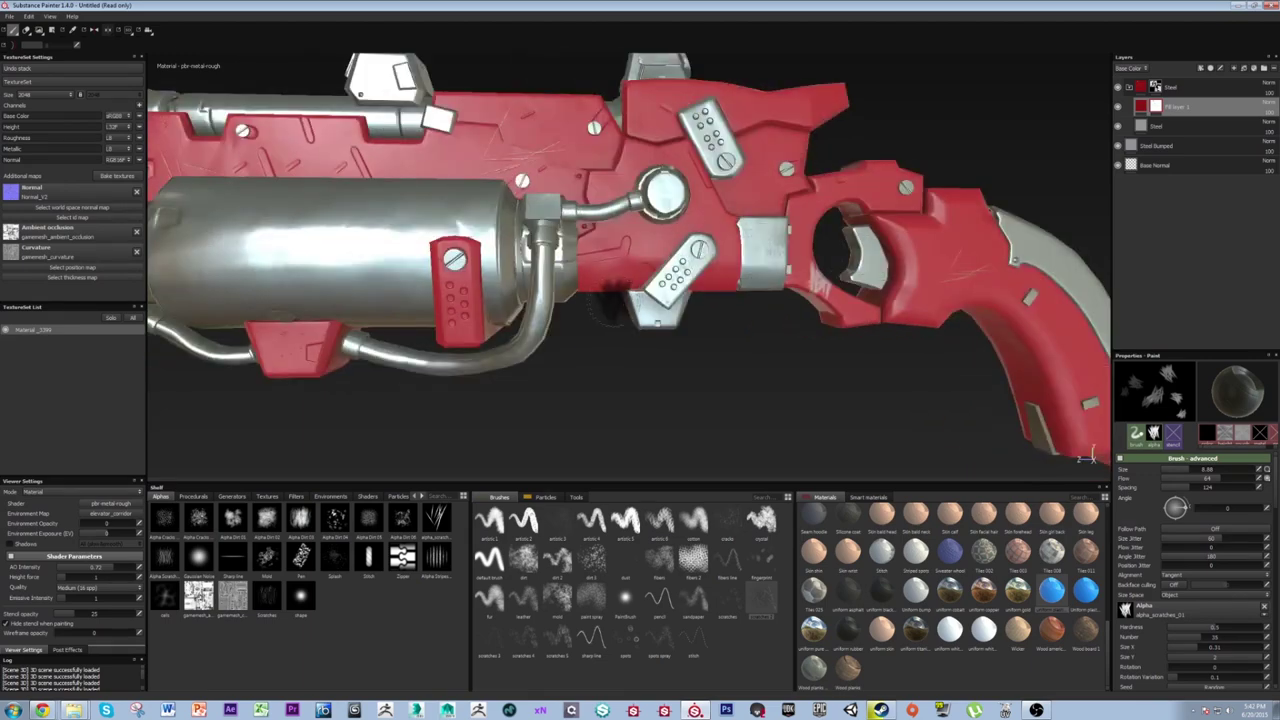
# Paint the dense scratches onto the lower receiver edge, the screwed strap over the cylinder and the red front tip.
pyautogui.keyDown('alt'); pyautogui.moveTo(587, 291); pyautogui.dragTo(670, 285, button='middle'); pyautogui.keyUp('alt')
pyautogui.moveTo(620, 291)
pyautogui.keyDown('alt'); pyautogui.mouseDown()
pyautogui.moveTo(680, 262)
pyautogui.moveTo(710, 222)
pyautogui.moveTo(707, 240)
pyautogui.mouseUp(); pyautogui.keyUp('alt')
pyautogui.keyDown('alt'); pyautogui.moveTo(707, 240); pyautogui.dragTo(690, 280, button='right'); pyautogui.keyUp('alt')
pyautogui.moveTo(676, 298)
pyautogui.mouseDown()
pyautogui.moveTo(662, 278)
pyautogui.moveTo(688, 275)
pyautogui.mouseUp()
pyautogui.keyDown('alt'); pyautogui.moveTo(686, 300); pyautogui.dragTo(776, 264, button='middle'); pyautogui.keyUp('alt')
pyautogui.keyDown('alt'); pyautogui.moveTo(776, 264); pyautogui.dragTo(560, 357, button='right'); pyautogui.keyUp('alt')
pyautogui.keyDown('alt'); pyautogui.moveTo(560, 357); pyautogui.dragTo(594, 360, button='middle'); pyautogui.keyUp('alt')
pyautogui.moveTo(594, 360)
pyautogui.keyDown('alt'); pyautogui.mouseDown()
pyautogui.moveTo(485, 275)
pyautogui.moveTo(571, 320)
pyautogui.mouseUp(); pyautogui.keyUp('alt')
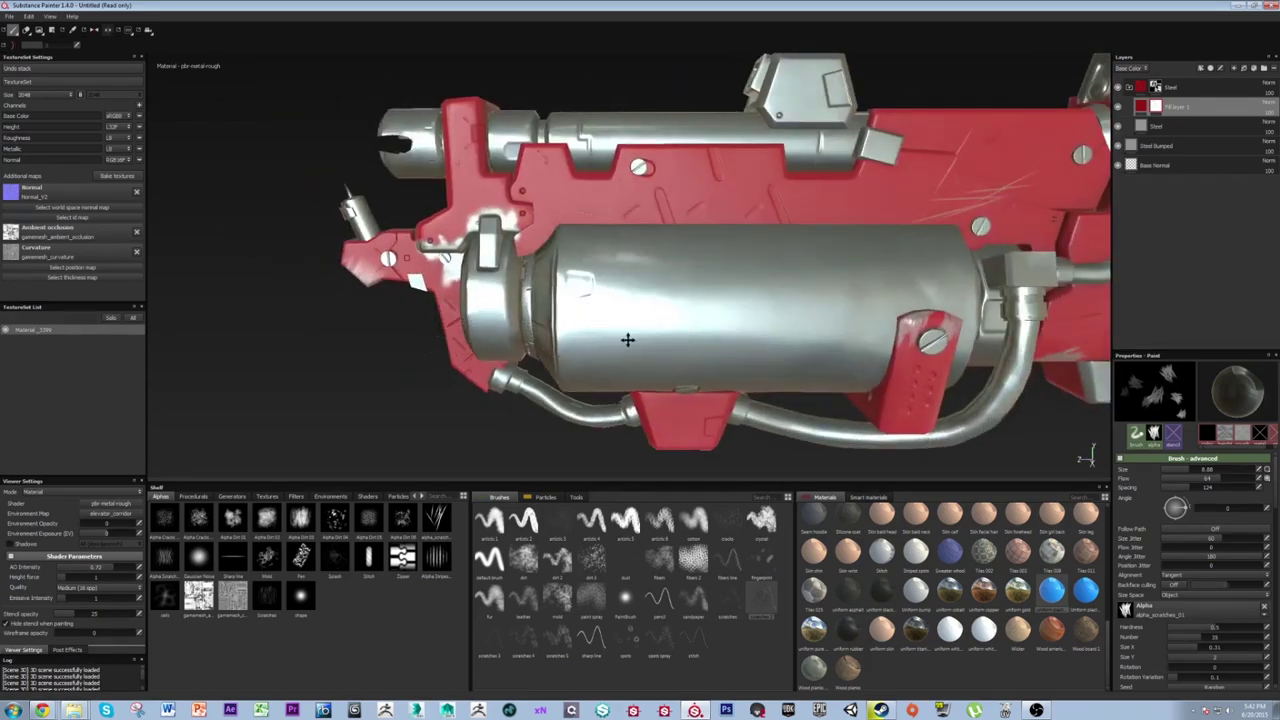
# Examine the scratched red paint along the side of the rifle from several angles.
pyautogui.keyDown('alt'); pyautogui.moveTo(653, 328); pyautogui.dragTo(503, 370, button='middle'); pyautogui.keyUp('alt')
pyautogui.keyDown('alt'); pyautogui.moveTo(503, 370); pyautogui.dragTo(450, 390, button='right'); pyautogui.keyUp('alt')
pyautogui.keyDown('alt'); pyautogui.moveTo(450, 390); pyautogui.dragTo(420, 375); pyautogui.keyUp('alt')
pyautogui.keyDown('alt'); pyautogui.moveTo(803, 387); pyautogui.dragTo(790, 315, button='middle'); pyautogui.keyUp('alt')
pyautogui.keyDown('alt'); pyautogui.moveTo(790, 280); pyautogui.dragTo(755, 320); pyautogui.keyUp('alt')
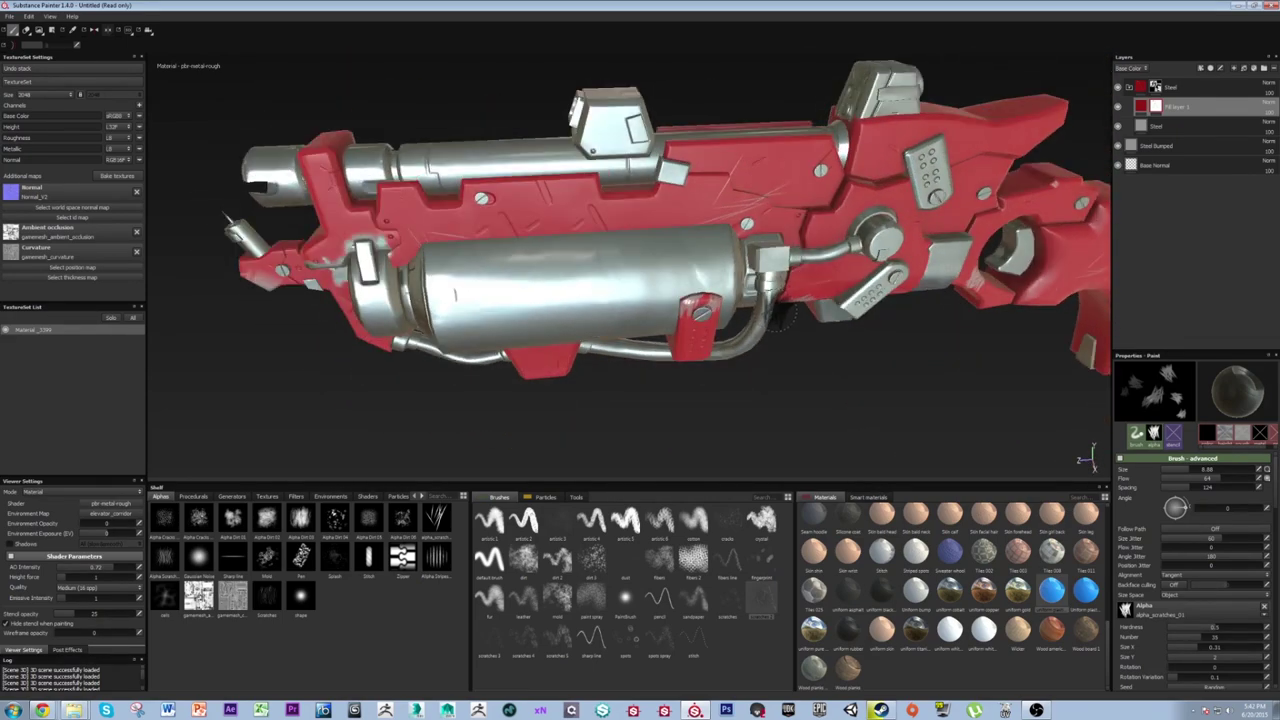
pyautogui.keyDown('alt'); pyautogui.moveTo(755, 320); pyautogui.dragTo(790, 345, button='right'); pyautogui.keyUp('alt')
pyautogui.keyDown('alt'); pyautogui.moveTo(765, 395); pyautogui.dragTo(751, 348, button='middle'); pyautogui.keyUp('alt')
pyautogui.keyDown('alt'); pyautogui.moveTo(751, 348); pyautogui.dragTo(749, 375); pyautogui.keyUp('alt')
# Choose the heavy leaking particle brush and try it on the upper red body panel.
pyautogui.click(545, 497)
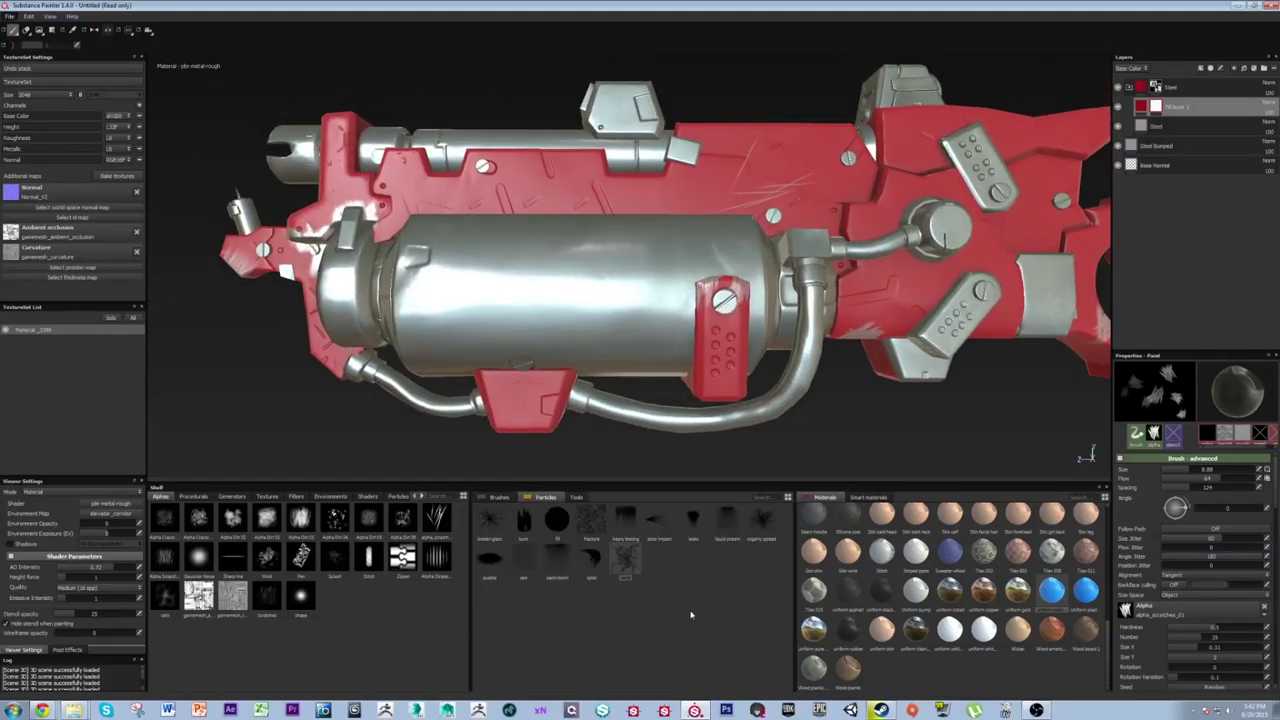
pyautogui.click(626, 521)
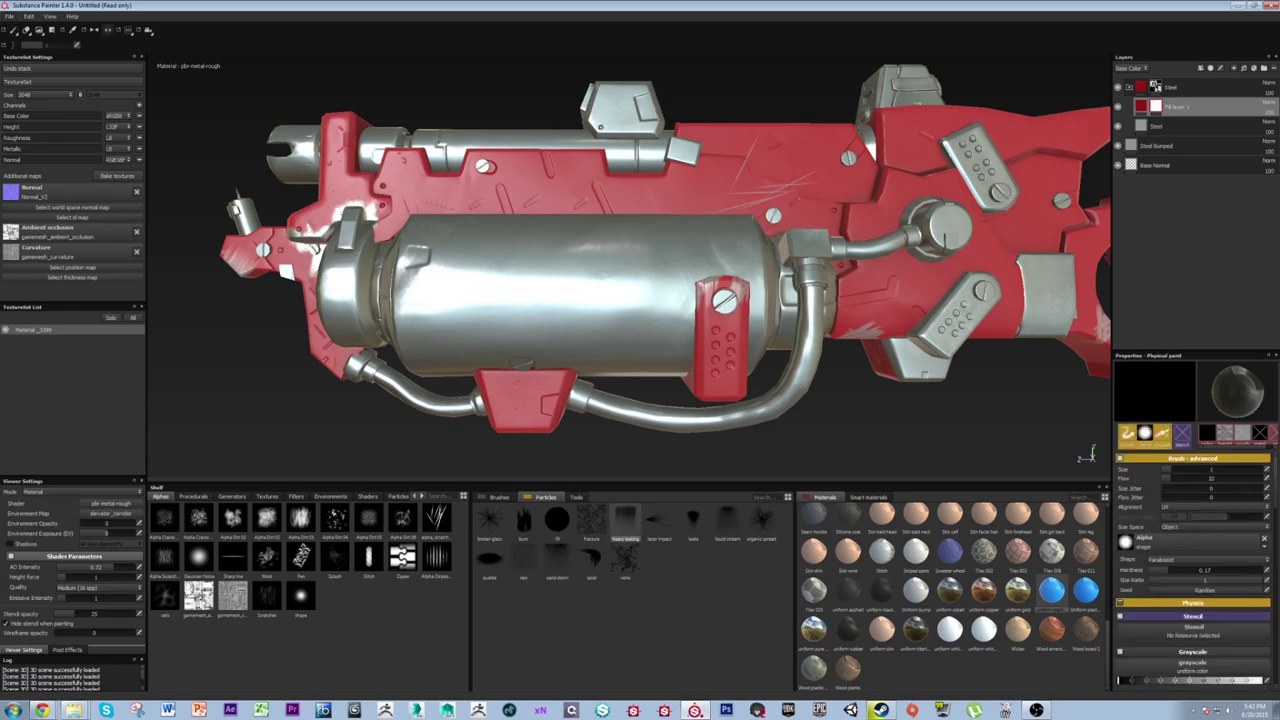
pyautogui.keyDown('alt'); pyautogui.moveTo(906, 122); pyautogui.dragTo(761, 149, button='middle'); pyautogui.keyUp('alt')
pyautogui.keyDown('alt'); pyautogui.moveTo(680, 195); pyautogui.dragTo(757, 217, button='middle'); pyautogui.keyUp('alt')
pyautogui.keyDown('alt'); pyautogui.moveTo(757, 217); pyautogui.dragTo(595, 254, button='right'); pyautogui.keyUp('alt')
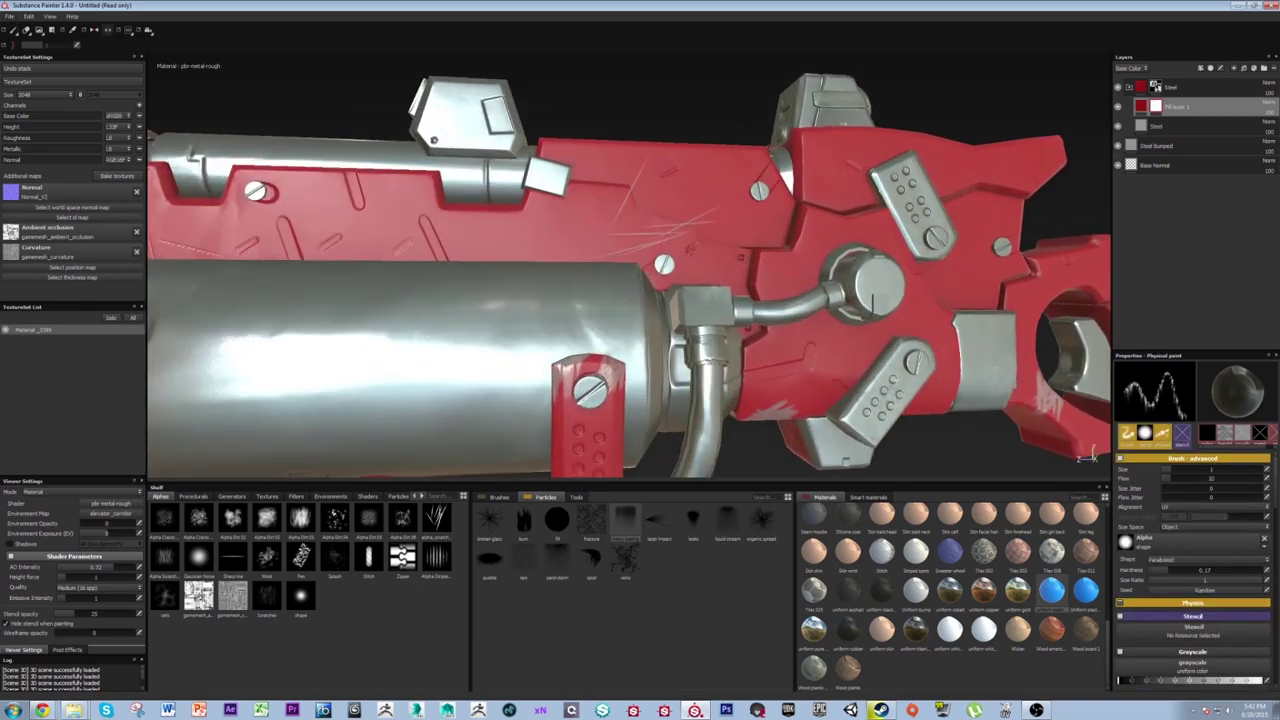
pyautogui.keyDown('alt'); pyautogui.moveTo(595, 254); pyautogui.dragTo(817, 271, button='middle'); pyautogui.keyUp('alt')
pyautogui.keyDown('alt'); pyautogui.moveTo(817, 271); pyautogui.dragTo(690, 257, button='right'); pyautogui.keyUp('alt')
pyautogui.keyDown('alt'); pyautogui.moveTo(683, 256); pyautogui.dragTo(705, 258); pyautogui.keyUp('alt')
pyautogui.moveTo(617, 211); pyautogui.dragTo(728, 236)
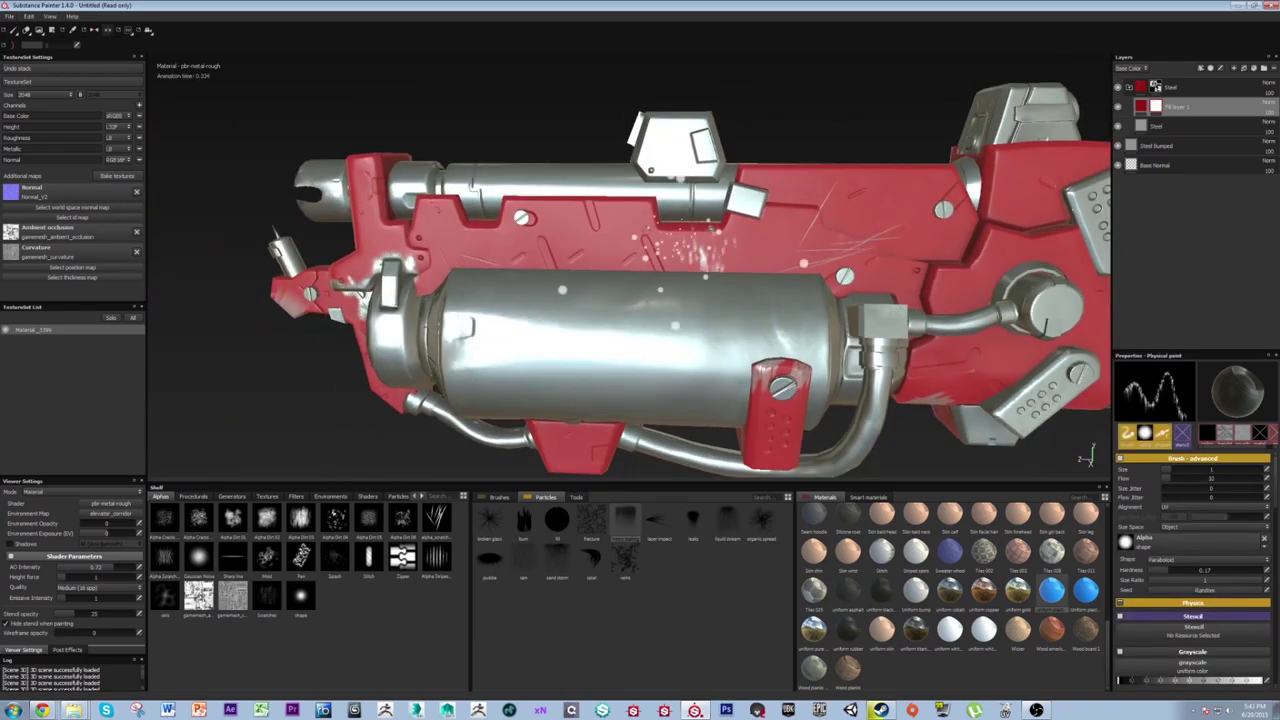
pyautogui.scroll(-1, 1171, 640)
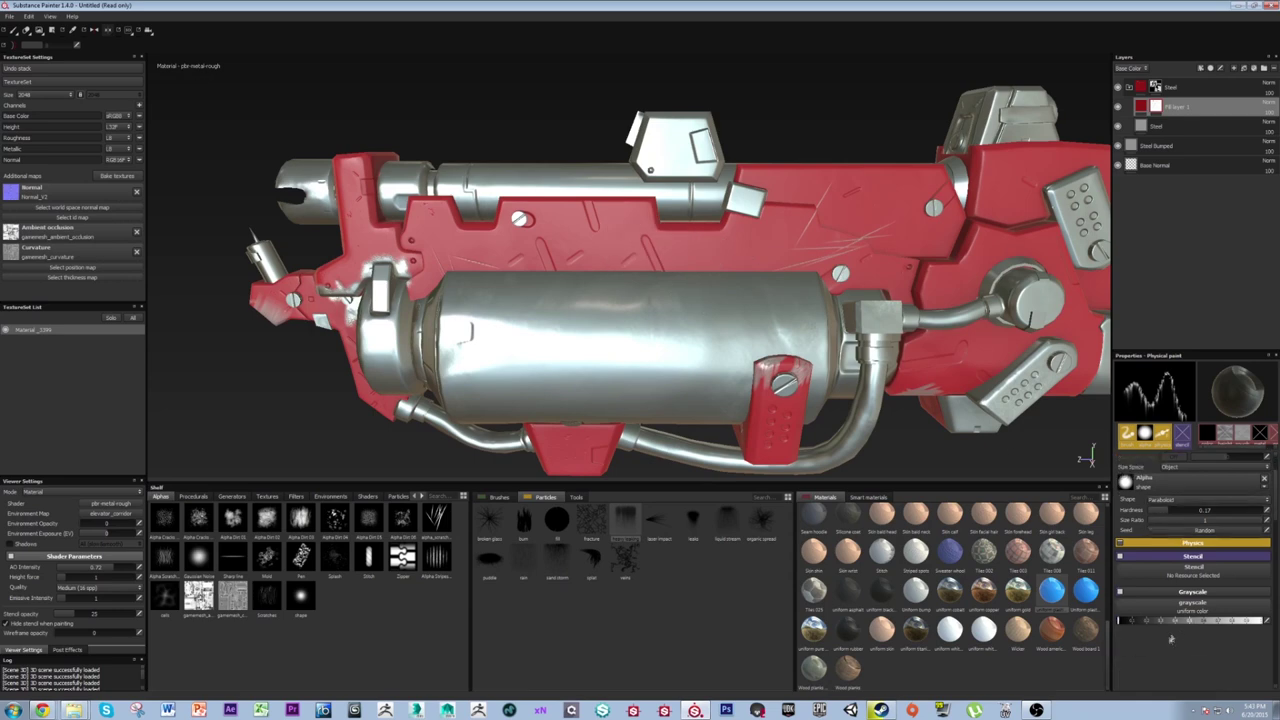
pyautogui.keyDown('alt'); pyautogui.moveTo(717, 242); pyautogui.dragTo(731, 266); pyautogui.keyUp('alt')
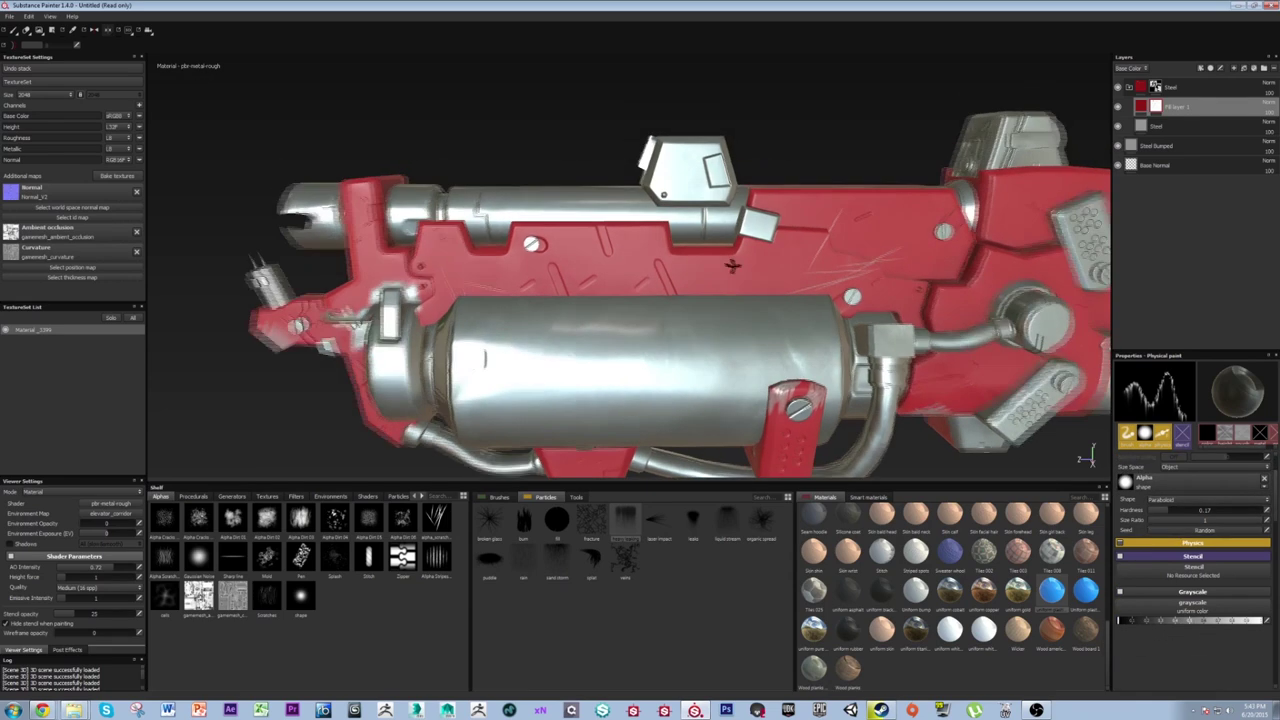
# Paint leaking streaks down from the upper edge of the front red panel and across the front bracket.
pyautogui.moveTo(652, 208)
pyautogui.mouseDown()
pyautogui.moveTo(530, 214)
pyautogui.moveTo(586, 225)
pyautogui.mouseUp()
pyautogui.keyDown('alt'); pyautogui.moveTo(586, 225); pyautogui.dragTo(724, 204, button='middle'); pyautogui.keyUp('alt')
pyautogui.keyDown('alt'); pyautogui.moveTo(724, 204); pyautogui.dragTo(720, 174); pyautogui.keyUp('alt')
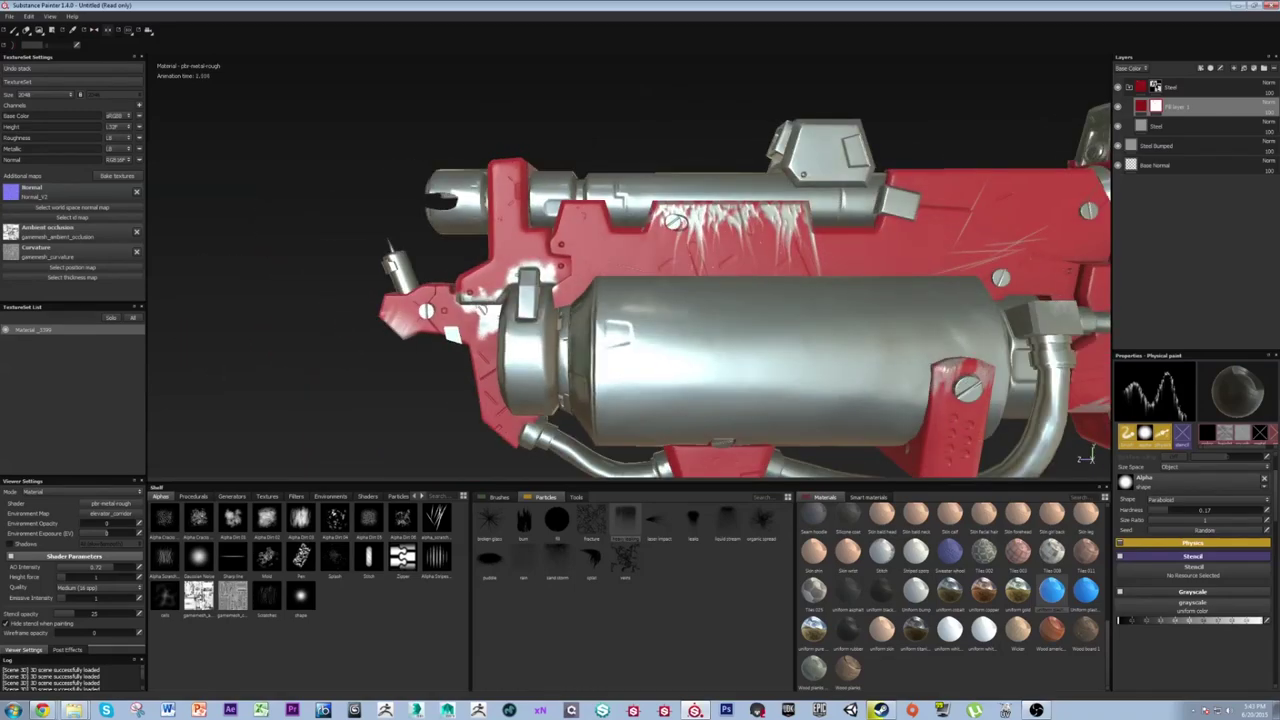
pyautogui.moveTo(648, 212)
pyautogui.mouseDown()
pyautogui.moveTo(612, 226)
pyautogui.moveTo(557, 206)
pyautogui.moveTo(534, 174)
pyautogui.mouseUp()
pyautogui.keyDown('alt'); pyautogui.moveTo(690, 262); pyautogui.dragTo(850, 256); pyautogui.keyUp('alt')
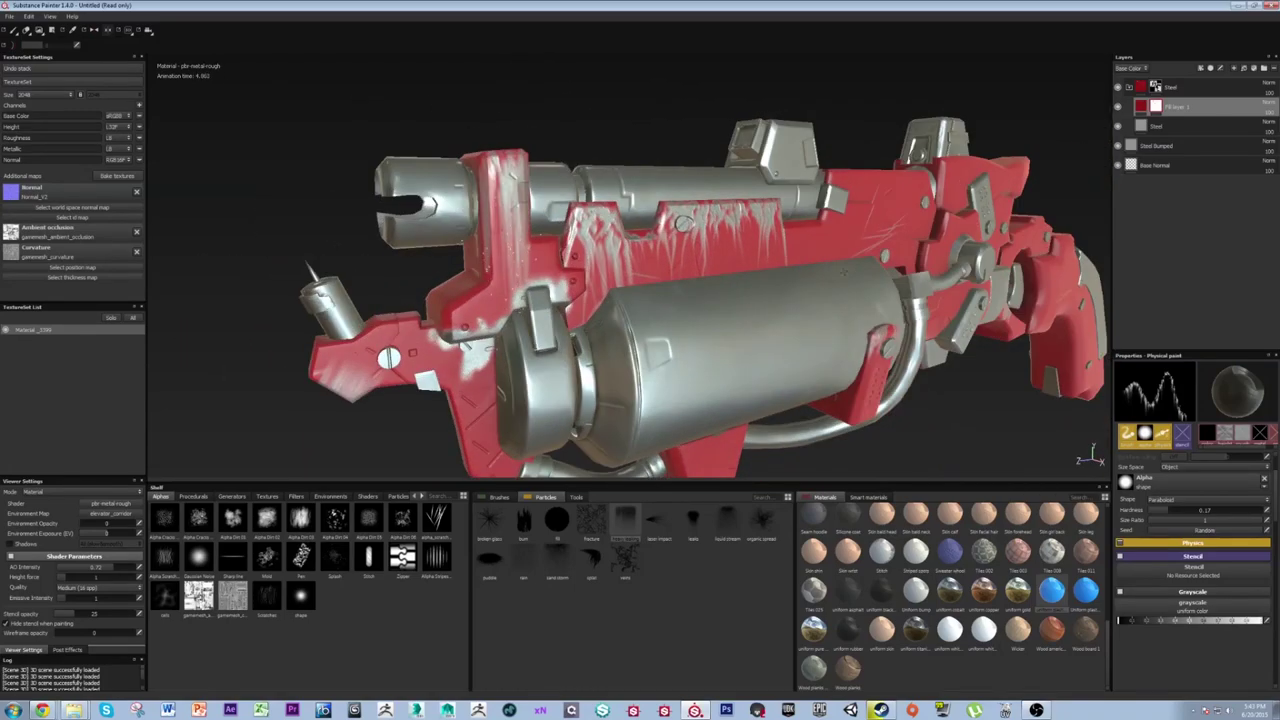
# Try leaking streaks on the receiver and the middle red panel, undoing them together with the front bracket's streaks.
pyautogui.keyDown('alt'); pyautogui.moveTo(850, 256); pyautogui.dragTo(602, 139, button='right'); pyautogui.keyUp('alt')
pyautogui.keyDown('alt'); pyautogui.moveTo(810, 226); pyautogui.dragTo(683, 220); pyautogui.keyUp('alt')
pyautogui.keyDown('alt'); pyautogui.moveTo(683, 220); pyautogui.dragTo(350, 246, button='middle'); pyautogui.keyUp('alt')
pyautogui.keyDown('alt'); pyautogui.moveTo(350, 246); pyautogui.dragTo(698, 303, button='right'); pyautogui.keyUp('alt')
pyautogui.keyDown('alt'); pyautogui.moveTo(695, 155); pyautogui.dragTo(708, 237); pyautogui.keyUp('alt')
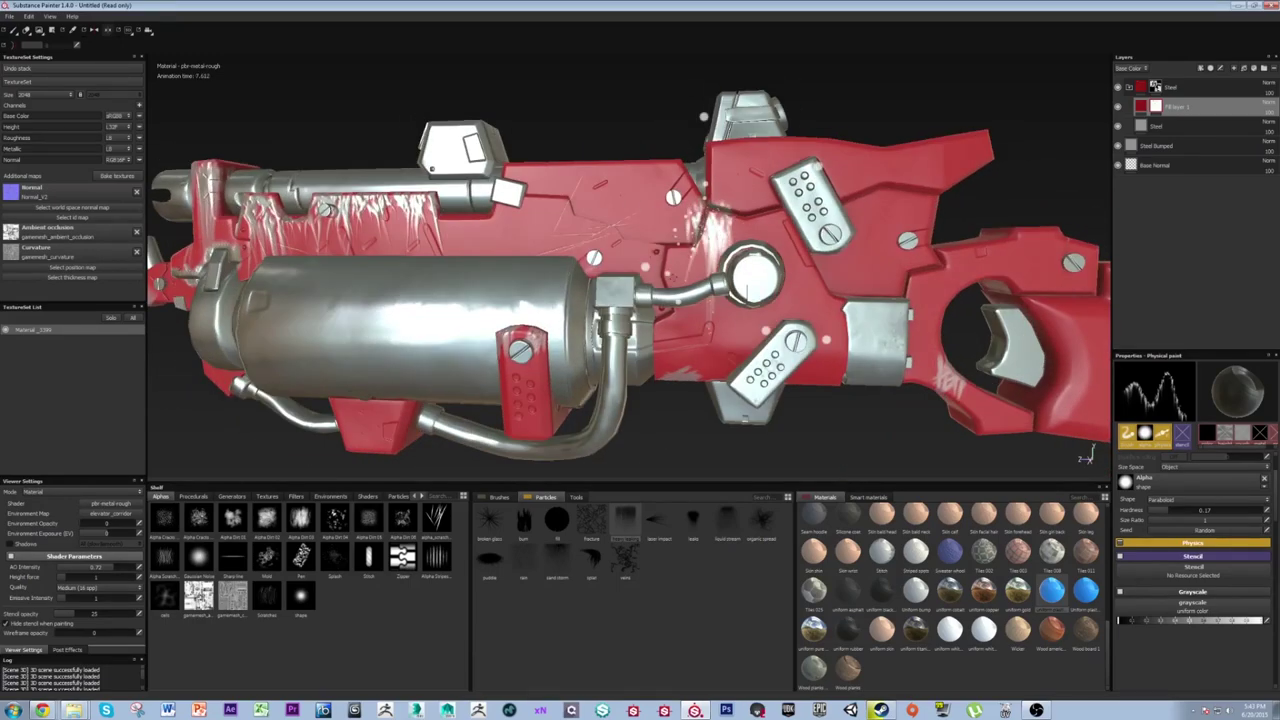
pyautogui.keyDown('alt'); pyautogui.moveTo(883, 409); pyautogui.dragTo(945, 393, button='middle'); pyautogui.keyUp('alt')
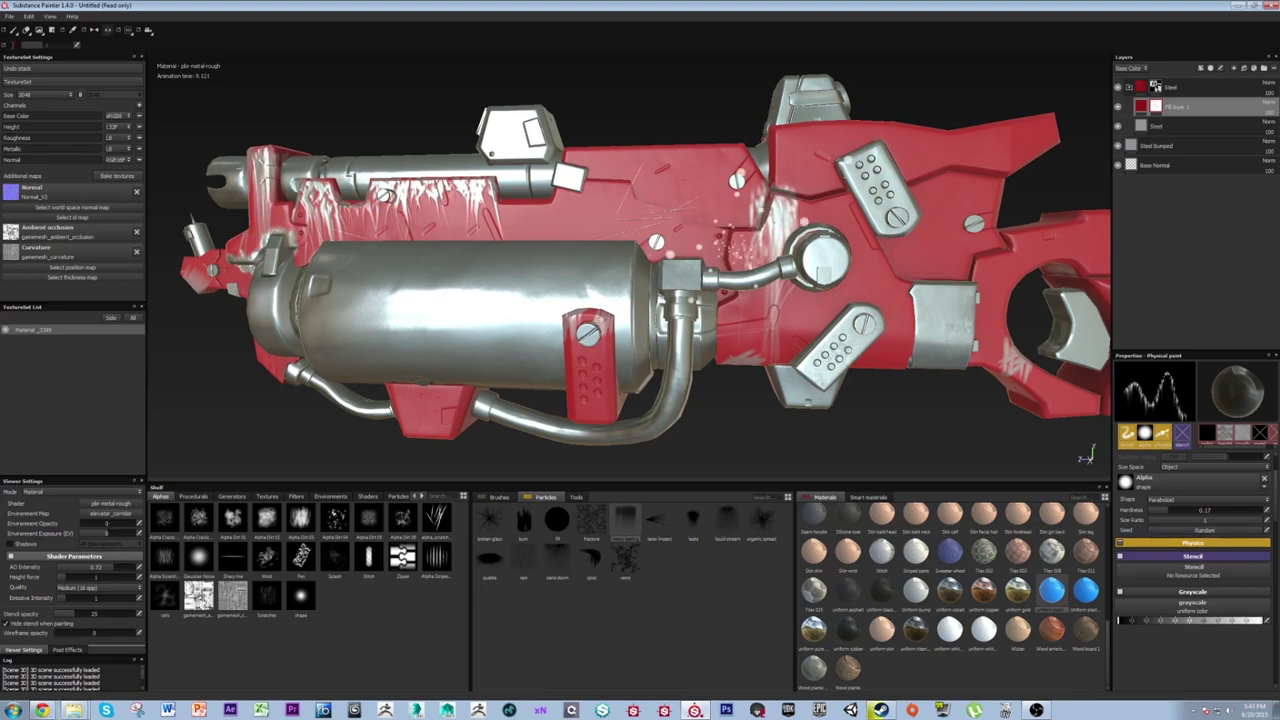
pyautogui.keyDown('alt'); pyautogui.moveTo(671, 261); pyautogui.dragTo(743, 283, button='middle'); pyautogui.keyUp('alt')
pyautogui.keyDown('alt'); pyautogui.moveTo(743, 283); pyautogui.dragTo(757, 288); pyautogui.keyUp('alt')
pyautogui.moveTo(630, 200); pyautogui.dragTo(702, 196)
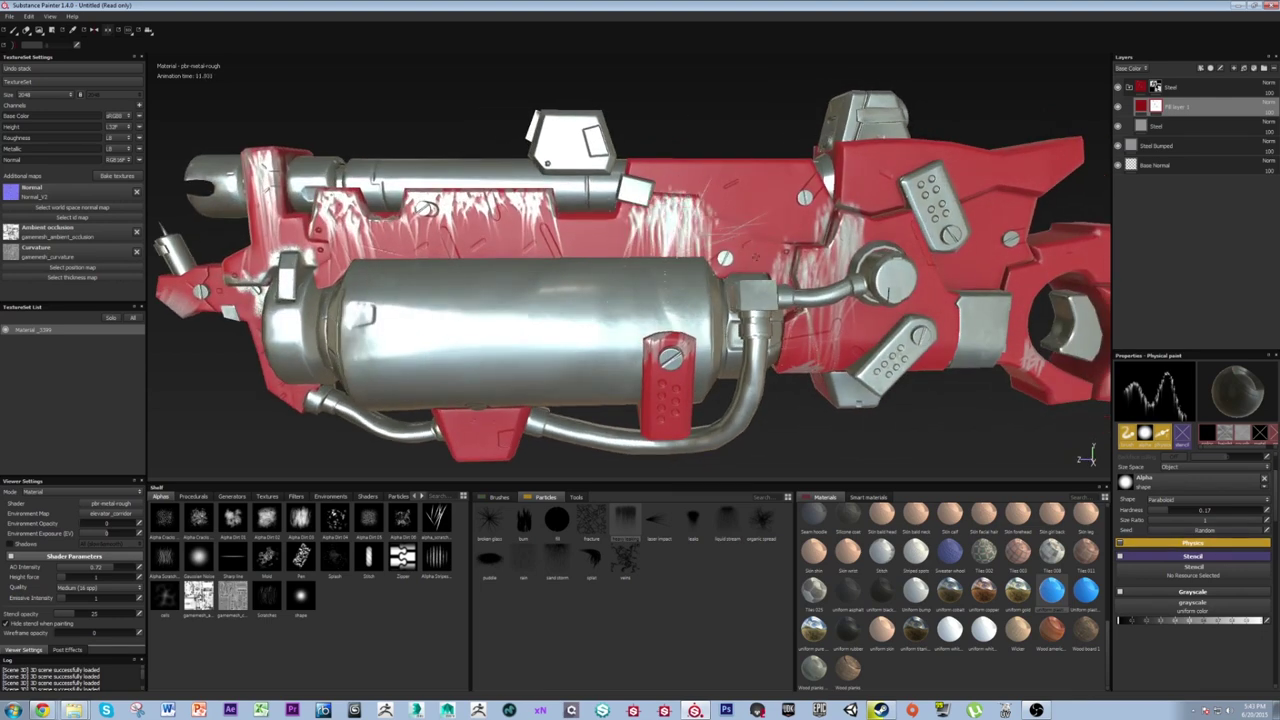
pyautogui.hotkey('ctrl', 'z')
pyautogui.hotkey('ctrl', 'z')
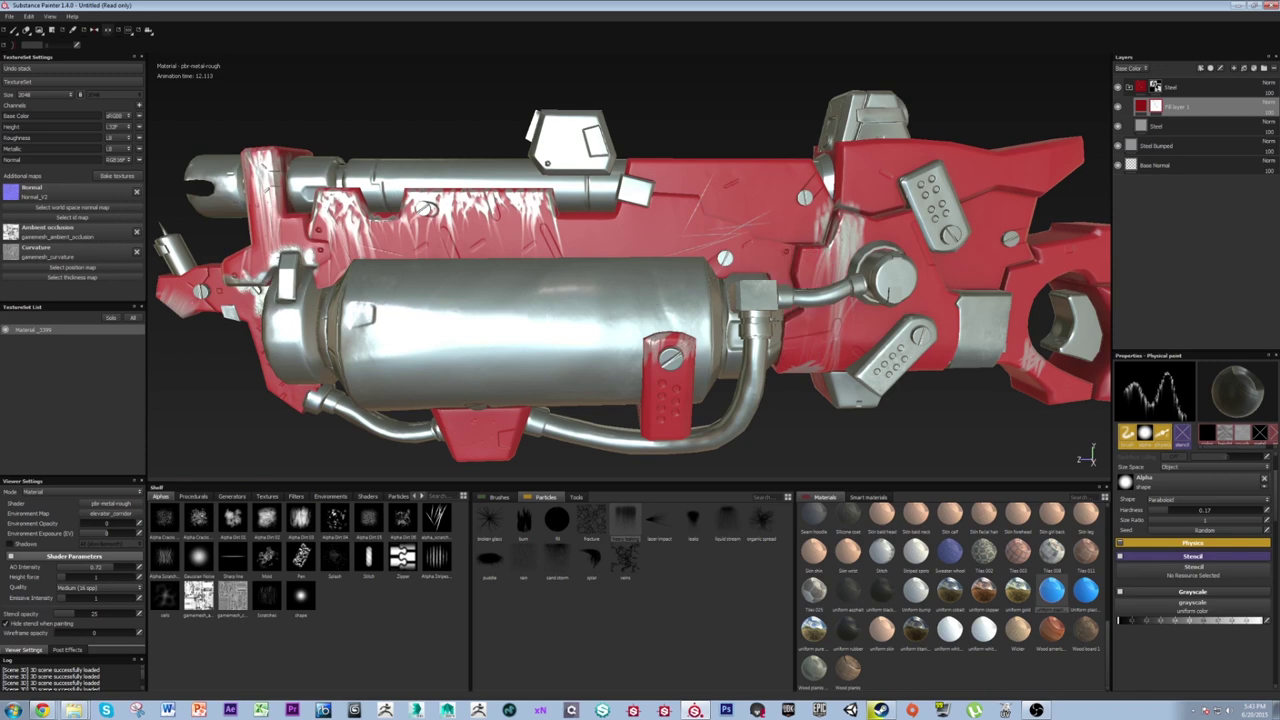
pyautogui.hotkey('ctrl', 'z')
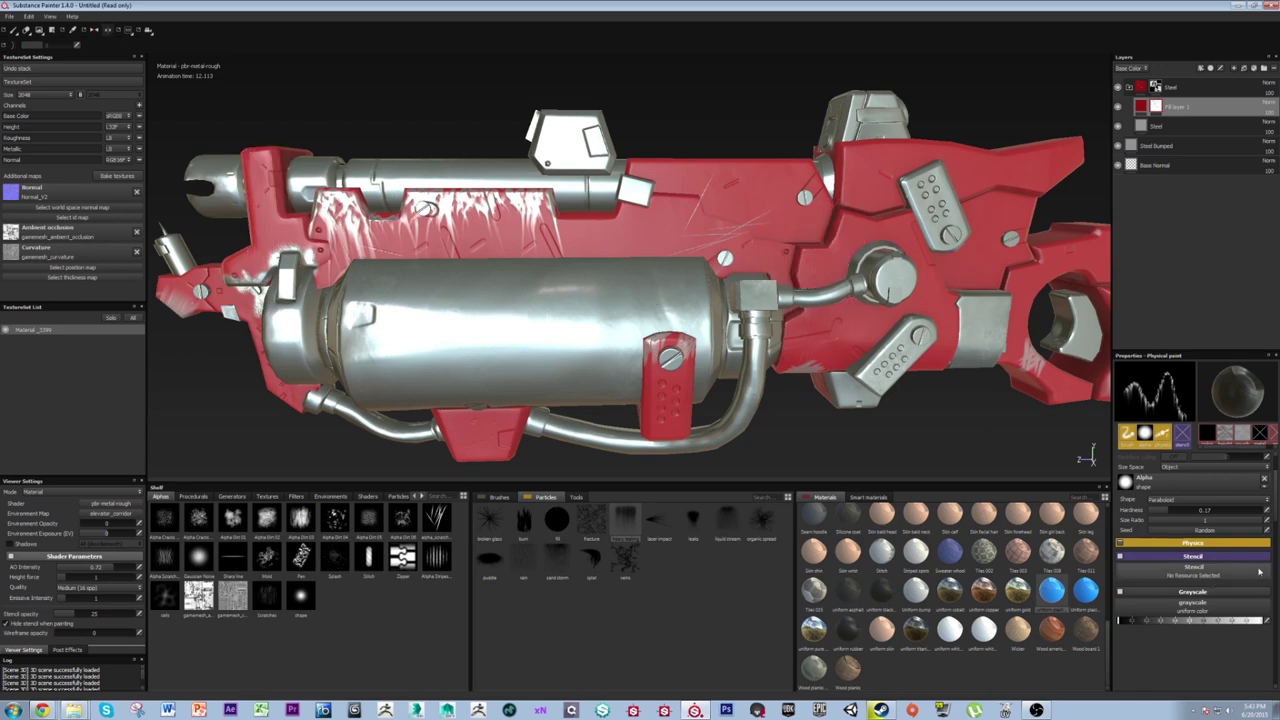
# Set the particle brush to size 0.58, flow 7 and hardness 0.23, undoing a test stamp on the upper panel.
pyautogui.scroll(2, 1197, 570)
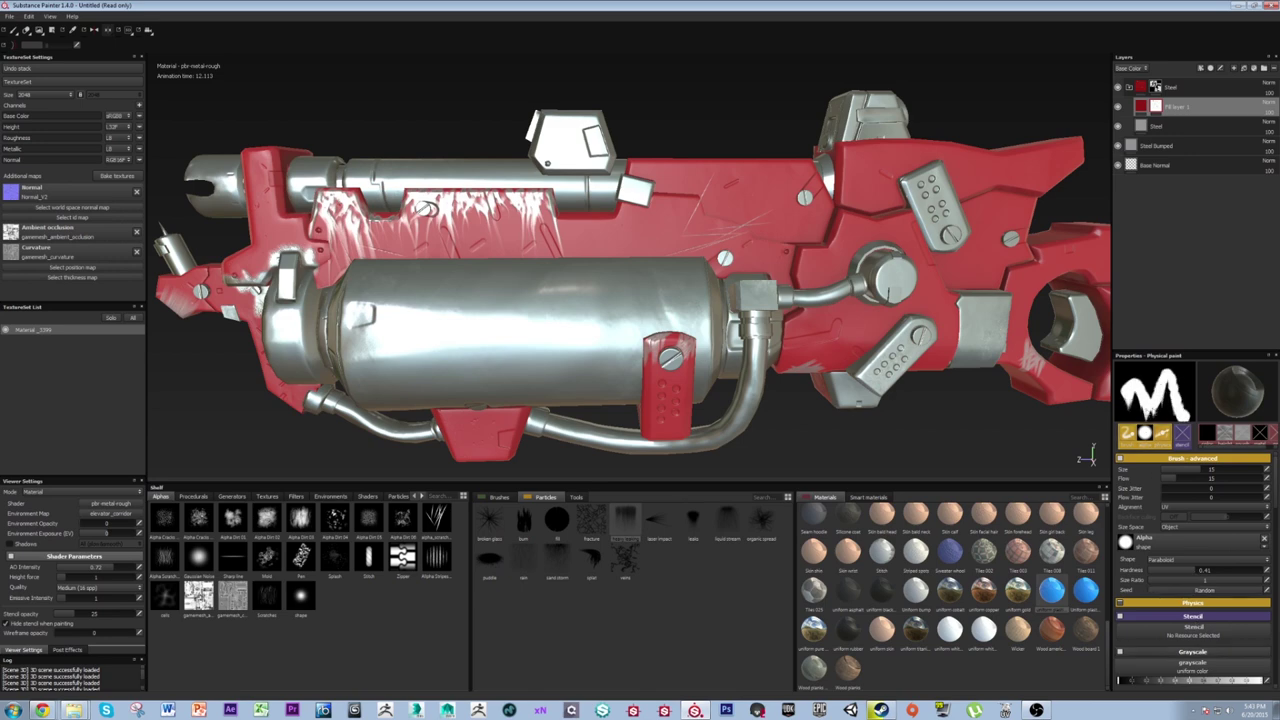
pyautogui.moveTo(1200, 471); pyautogui.dragTo(1186, 471)
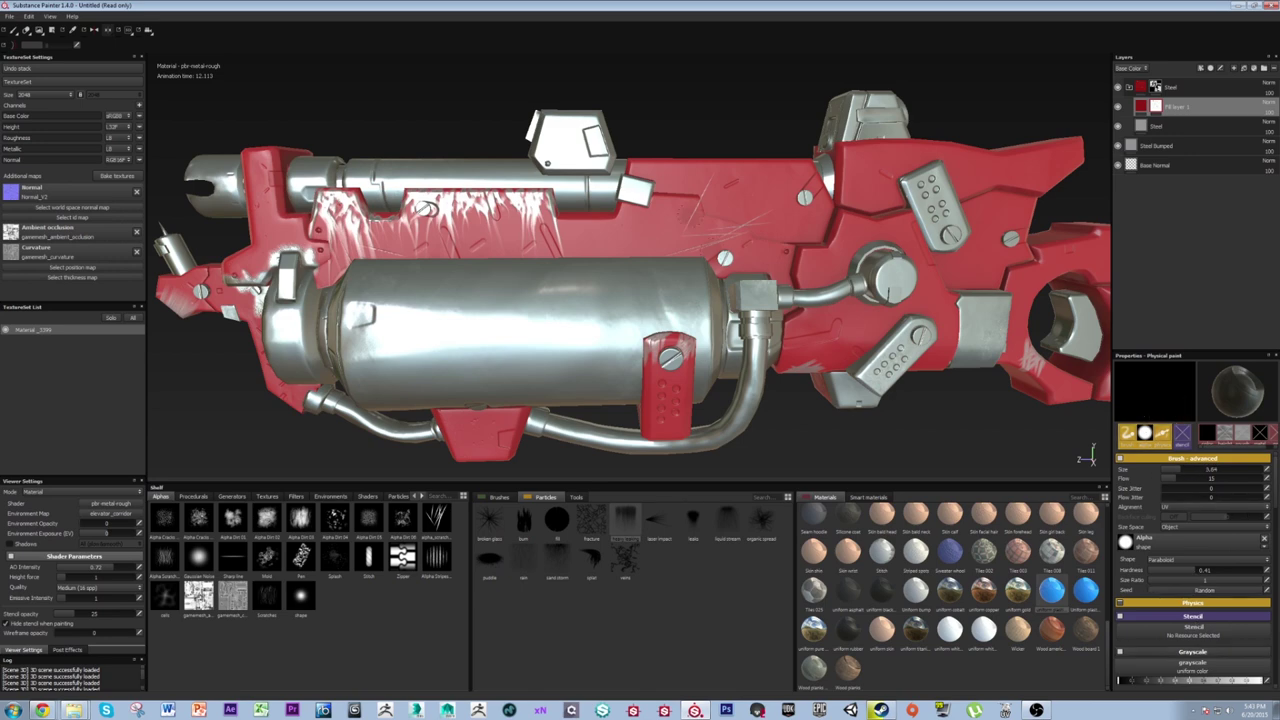
pyautogui.click(690, 216)
pyautogui.hotkey('ctrl', 'z')
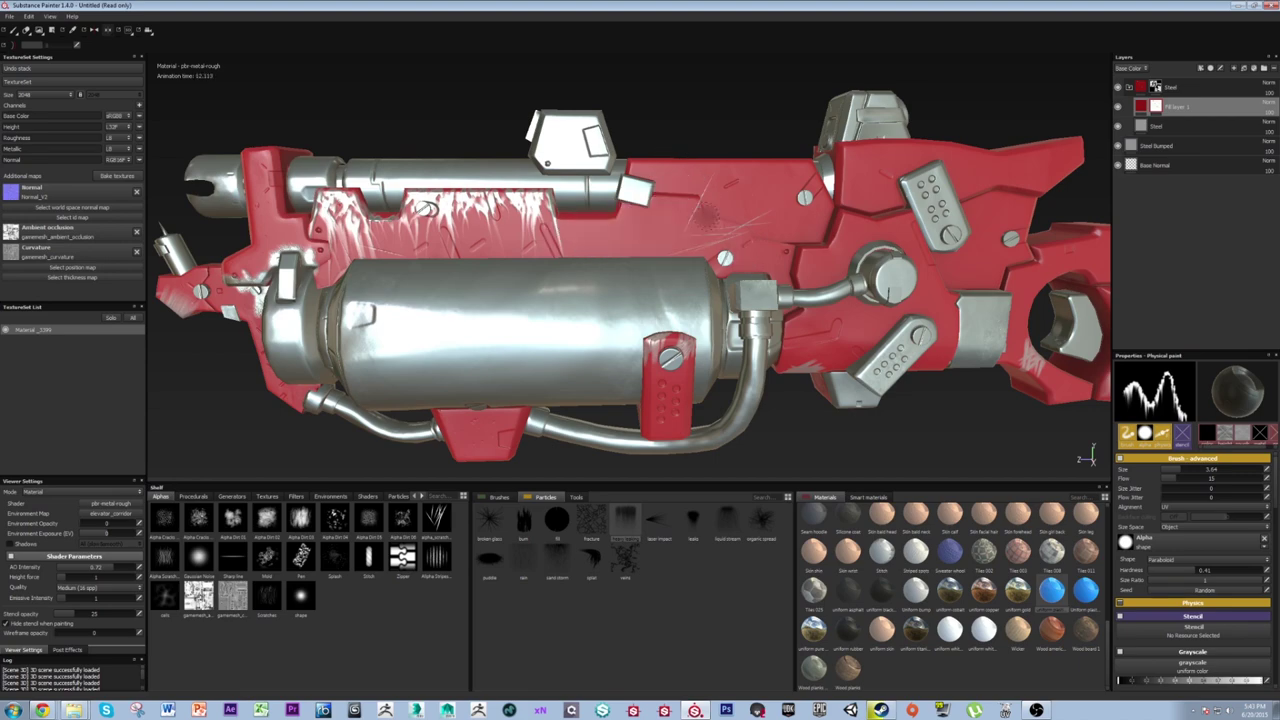
pyautogui.keyDown('ctrl'); pyautogui.moveTo(706, 214); pyautogui.dragTo(690, 214, button='right'); pyautogui.keyUp('ctrl')
pyautogui.moveTo(1174, 472); pyautogui.dragTo(1170, 472)
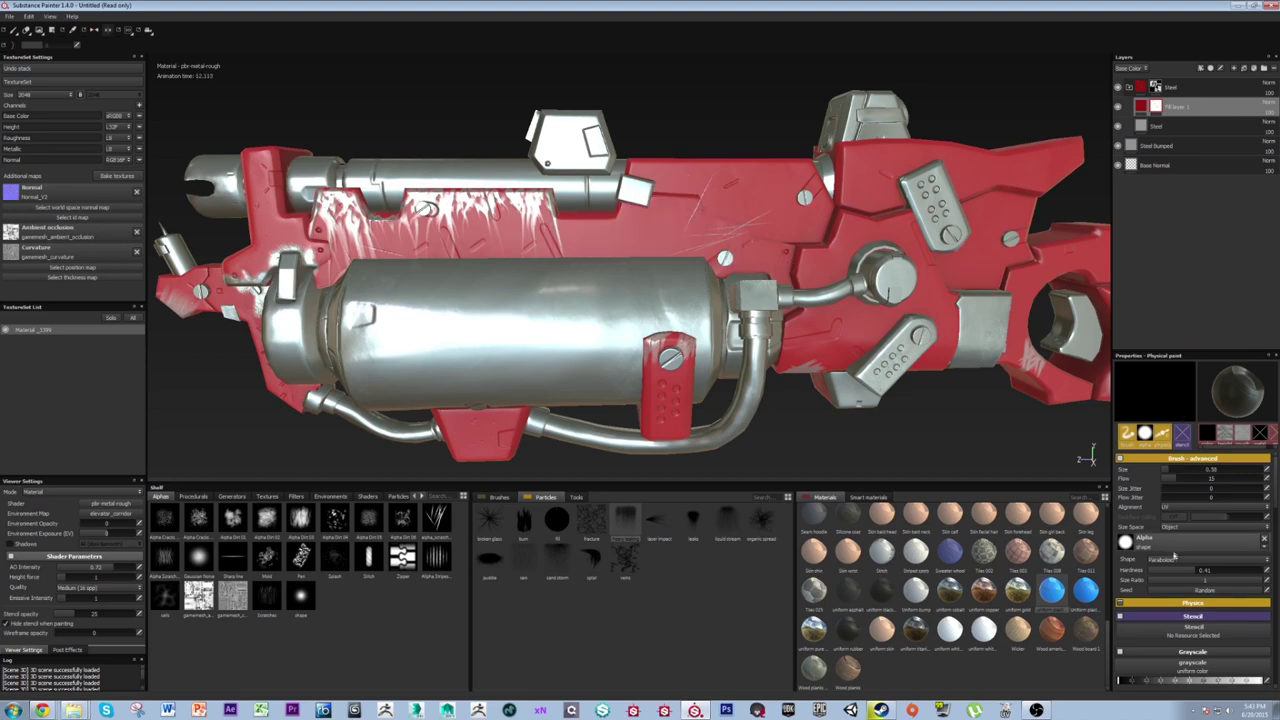
# Paint fine leaking streaks down the red front bracket and the red block beneath the cylinder.
pyautogui.keyDown('alt'); pyautogui.moveTo(757, 419); pyautogui.dragTo(735, 345); pyautogui.keyUp('alt')
pyautogui.keyDown('alt'); pyautogui.moveTo(735, 345); pyautogui.dragTo(593, 341, button='right'); pyautogui.keyUp('alt')
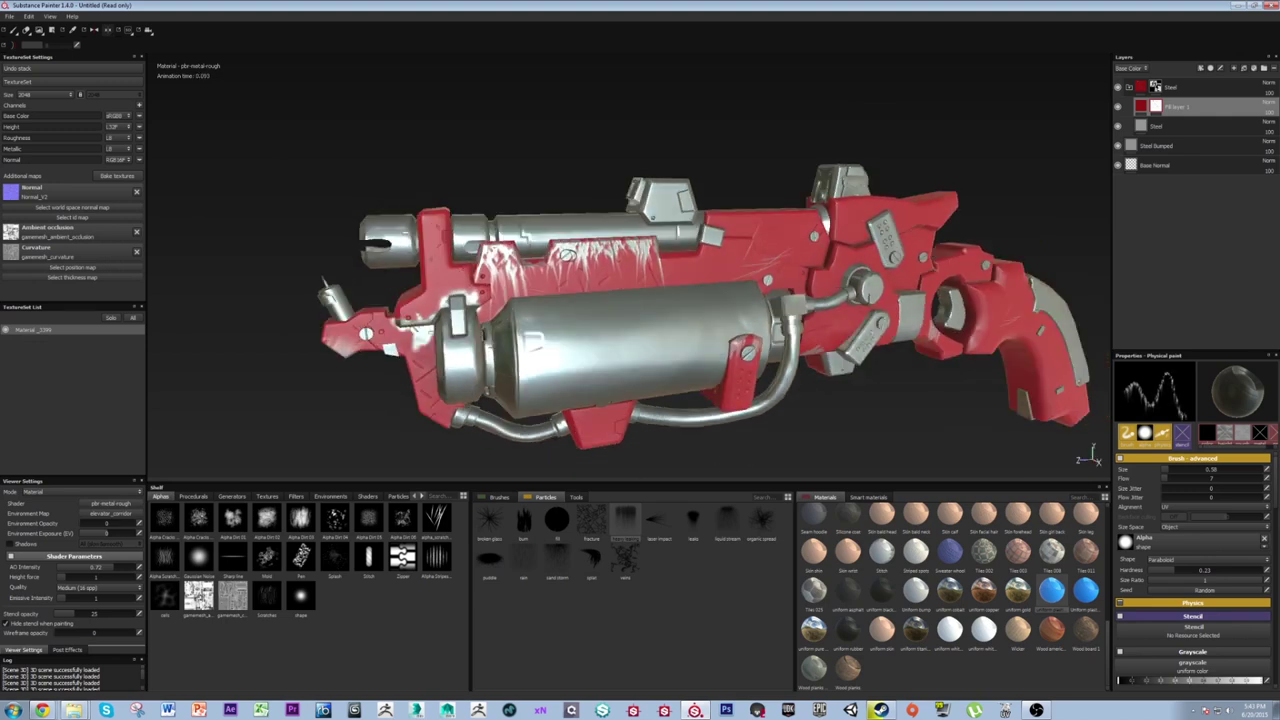
pyautogui.moveTo(442, 206); pyautogui.dragTo(420, 206)
pyautogui.scroll(3, 432, 190)
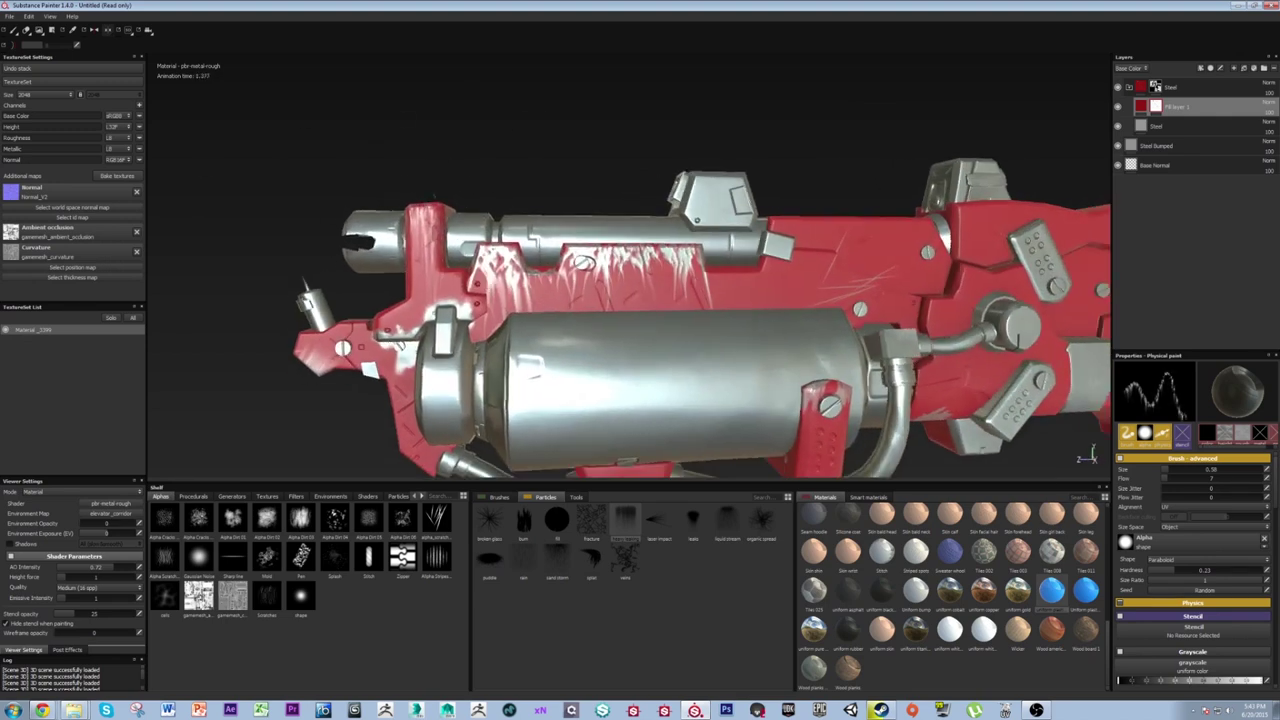
pyautogui.keyDown('alt'); pyautogui.moveTo(374, 126); pyautogui.dragTo(344, 57, button='middle'); pyautogui.keyUp('alt')
pyautogui.keyDown('alt'); pyautogui.moveTo(344, 100); pyautogui.dragTo(340, 60); pyautogui.keyUp('alt')
pyautogui.keyDown('alt'); pyautogui.moveTo(420, 230); pyautogui.dragTo(355, 125, button='middle'); pyautogui.keyUp('alt')
pyautogui.moveTo(578, 268); pyautogui.dragTo(588, 268)
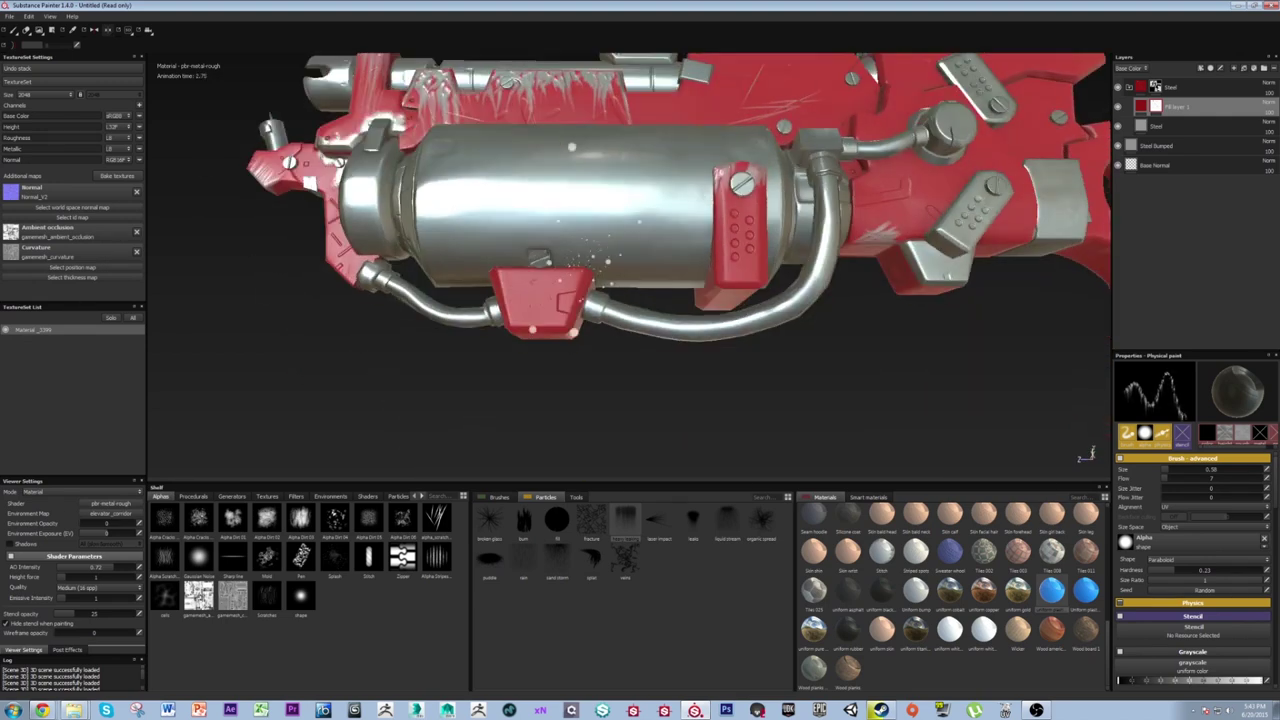
# Try leaking streaks at brush size 1.01 below the receiver's upper perforated plate, and undo them.
pyautogui.keyDown('alt'); pyautogui.moveTo(1035, 115); pyautogui.dragTo(660, 289, button='middle'); pyautogui.keyUp('alt')
pyautogui.keyDown('ctrl'); pyautogui.moveTo(660, 289); pyautogui.dragTo(690, 289, button='right'); pyautogui.keyUp('ctrl')
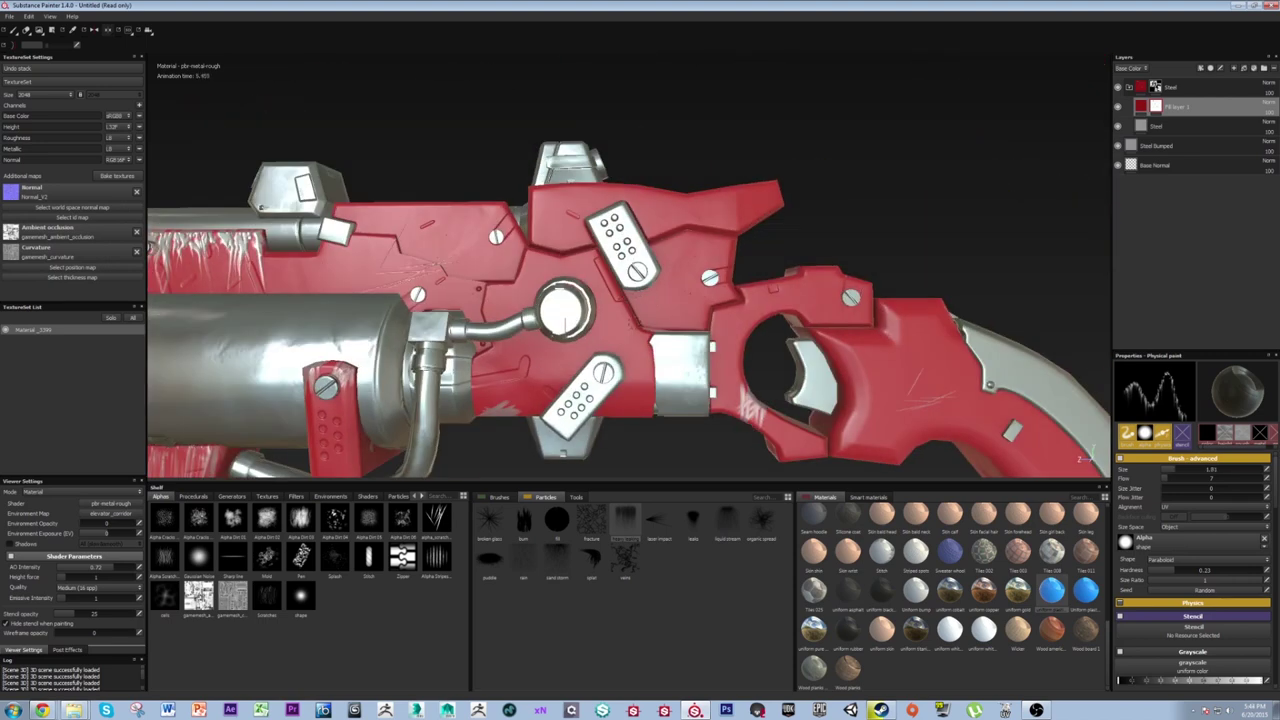
pyautogui.keyDown('alt'); pyautogui.moveTo(638, 296); pyautogui.dragTo(637, 285, button='middle'); pyautogui.keyUp('alt')
pyautogui.moveTo(637, 286); pyautogui.dragTo(652, 288)
pyautogui.keyDown('alt'); pyautogui.moveTo(631, 299); pyautogui.dragTo(725, 277, button='middle'); pyautogui.keyUp('alt')
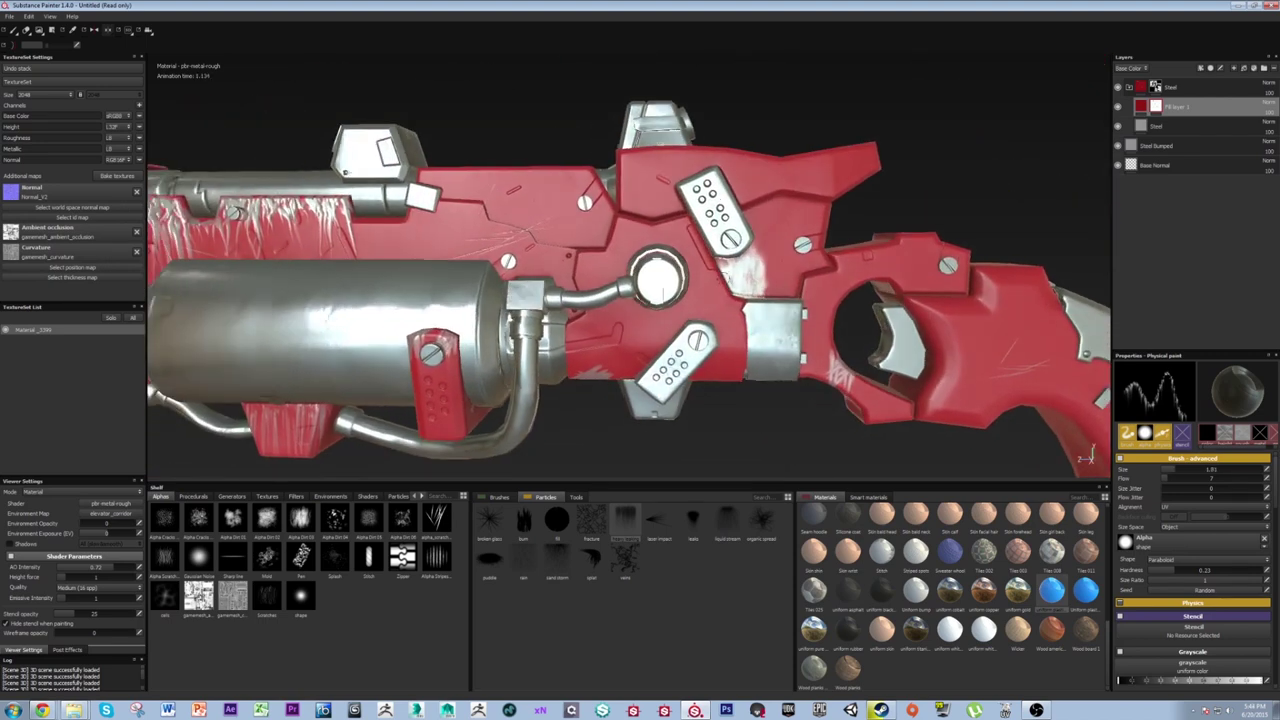
pyautogui.keyDown('alt'); pyautogui.moveTo(725, 277); pyautogui.dragTo(740, 283); pyautogui.keyUp('alt')
pyautogui.hotkey('ctrl', 'z')
# Set the particle brush size to 1.27 and paint leaking streaks on the receiver block in front of the upper perforated plate.
pyautogui.keyDown('ctrl'); pyautogui.moveTo(734, 240); pyautogui.dragTo(703, 240, button='right'); pyautogui.keyUp('ctrl')
pyautogui.keyDown('alt'); pyautogui.moveTo(724, 223); pyautogui.dragTo(735, 231); pyautogui.keyUp('alt')
pyautogui.keyDown('ctrl'); pyautogui.moveTo(735, 231); pyautogui.dragTo(751, 231, button='right'); pyautogui.keyUp('ctrl')
pyautogui.moveTo(683, 184); pyautogui.dragTo(660, 185)
# Paint leaking streaks down the red section of the grip just behind the trigger guard.
pyautogui.keyDown('alt'); pyautogui.moveTo(796, 319); pyautogui.dragTo(582, 256, button='middle'); pyautogui.keyUp('alt')
pyautogui.moveTo(582, 256)
pyautogui.keyDown('alt'); pyautogui.mouseDown()
pyautogui.moveTo(640, 266)
pyautogui.moveTo(560, 250)
pyautogui.moveTo(577, 245)
pyautogui.mouseUp(); pyautogui.keyUp('alt')
pyautogui.moveTo(577, 246)
pyautogui.keyDown('alt'); pyautogui.mouseDown(button='middle')
pyautogui.moveTo(613, 154)
pyautogui.moveTo(682, 190)
pyautogui.mouseUp(button='middle'); pyautogui.keyUp('alt')
pyautogui.moveTo(690, 190); pyautogui.dragTo(722, 190)
pyautogui.keyDown('alt'); pyautogui.moveTo(722, 190); pyautogui.dragTo(681, 334, button='right'); pyautogui.keyUp('alt')
pyautogui.keyDown('alt'); pyautogui.moveTo(681, 334); pyautogui.dragTo(761, 379, button='middle'); pyautogui.keyUp('alt')
pyautogui.keyDown('alt'); pyautogui.moveTo(845, 300); pyautogui.dragTo(834, 408); pyautogui.keyUp('alt')
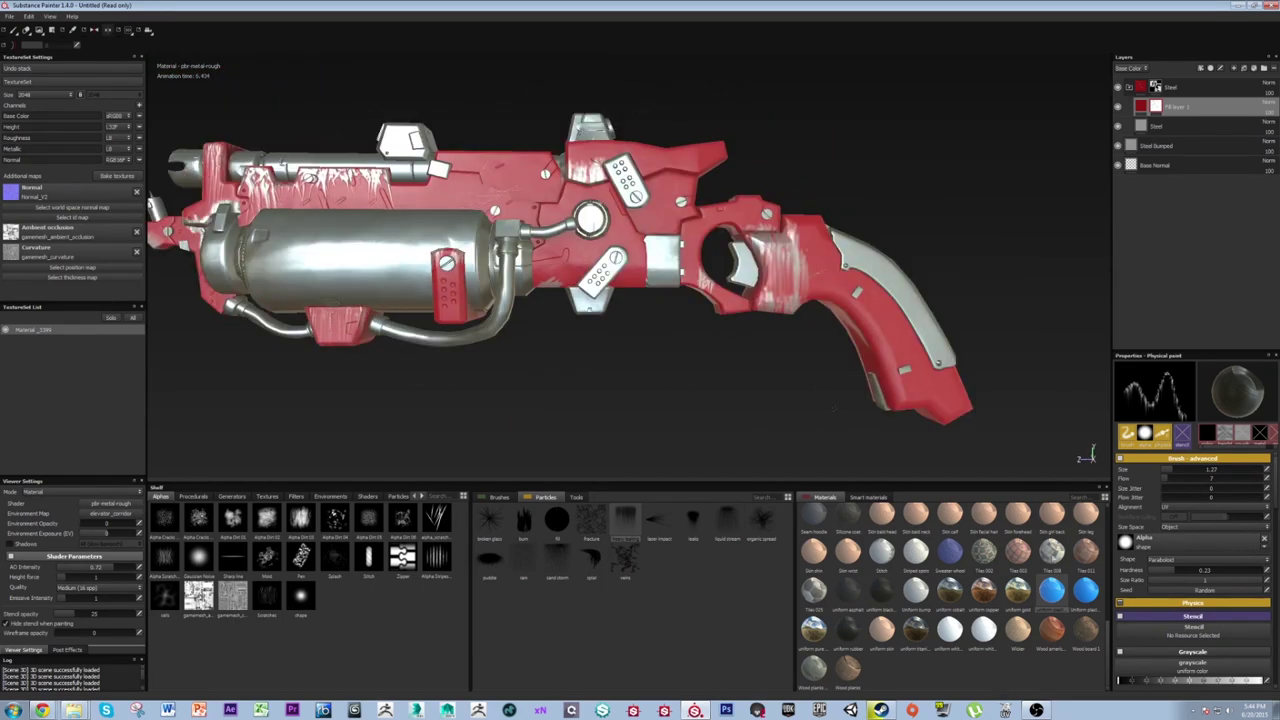
# Switch back to the regular brushes, pick the dirt 1 brush, and frame the rifle's body for painting.
pyautogui.keyDown('alt'); pyautogui.moveTo(600, 390); pyautogui.dragTo(732, 373, button='middle'); pyautogui.keyUp('alt')
pyautogui.click(498, 498)
pyautogui.click(492, 560)
pyautogui.click(523, 561)
pyautogui.keyDown('alt'); pyautogui.moveTo(636, 380); pyautogui.dragTo(725, 431, button='middle'); pyautogui.keyUp('alt')
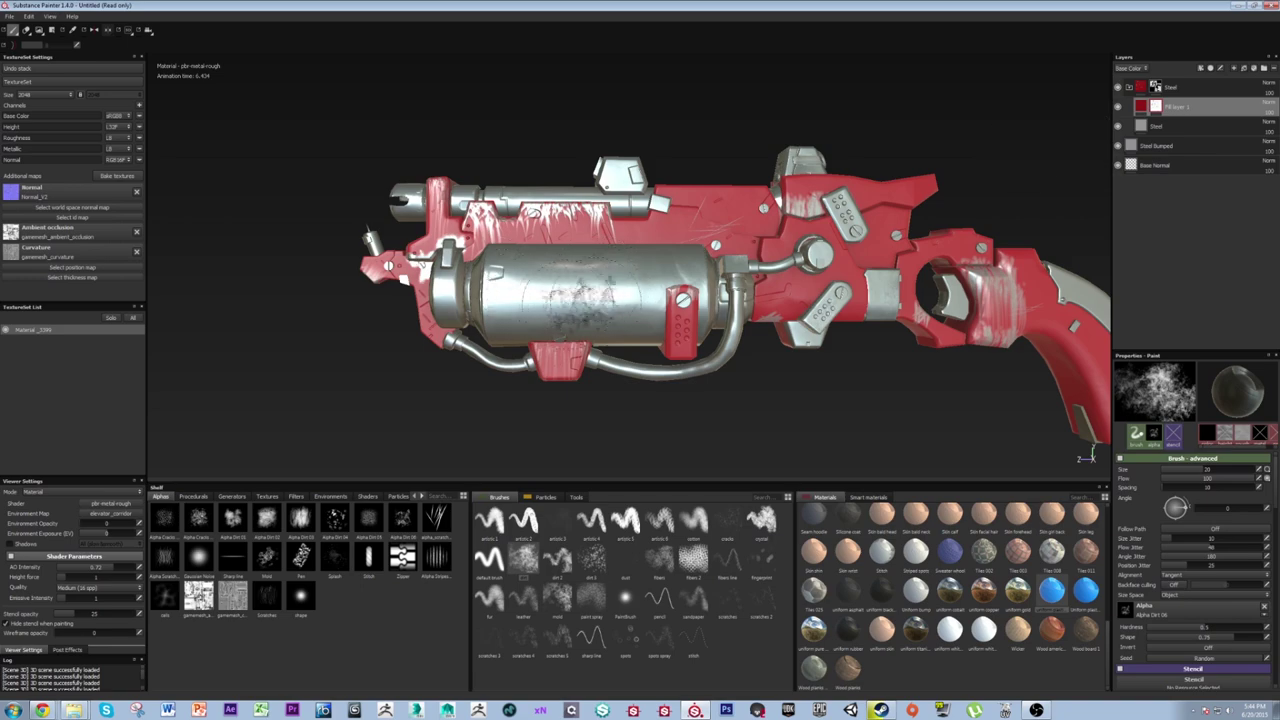
pyautogui.keyDown('alt'); pyautogui.moveTo(665, 231); pyautogui.dragTo(596, 217, button='middle'); pyautogui.keyUp('alt')
pyautogui.keyDown('alt'); pyautogui.moveTo(596, 217); pyautogui.dragTo(643, 434, button='right'); pyautogui.keyUp('alt')
pyautogui.keyDown('alt'); pyautogui.moveTo(643, 434); pyautogui.dragTo(712, 412); pyautogui.keyUp('alt')
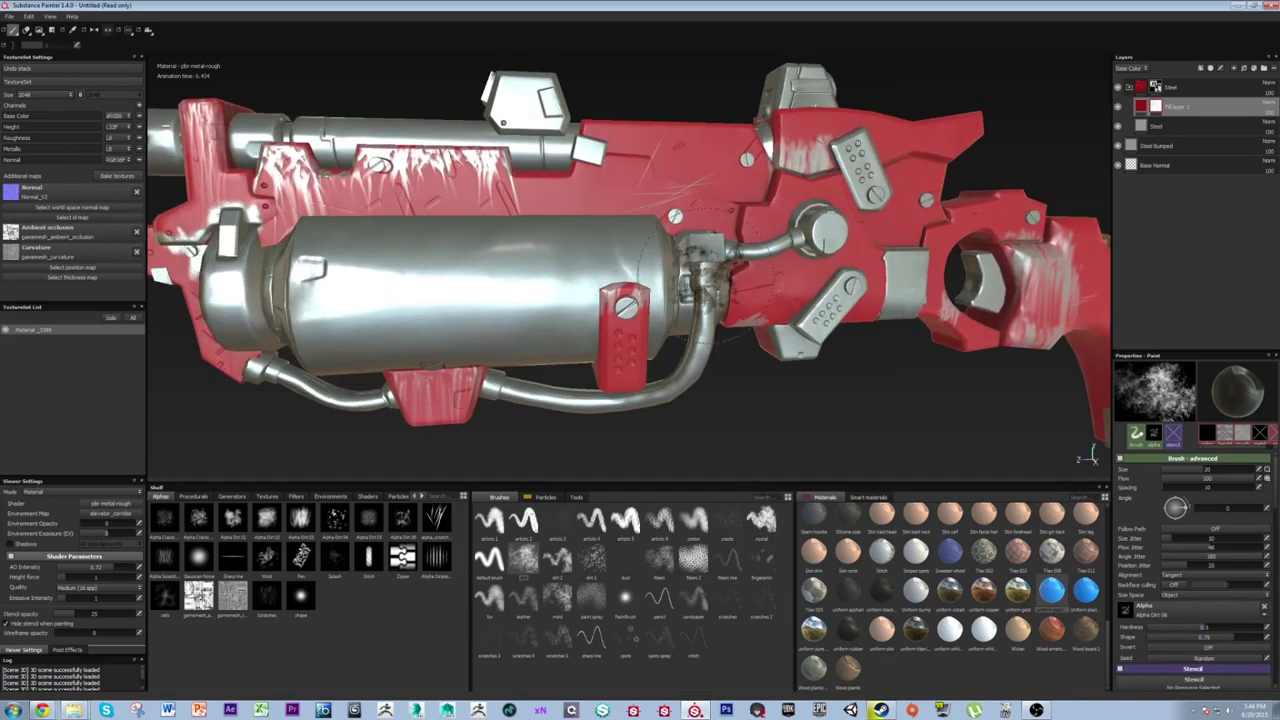
pyautogui.keyDown('alt'); pyautogui.moveTo(830, 250); pyautogui.dragTo(804, 274, button='middle'); pyautogui.keyUp('alt')
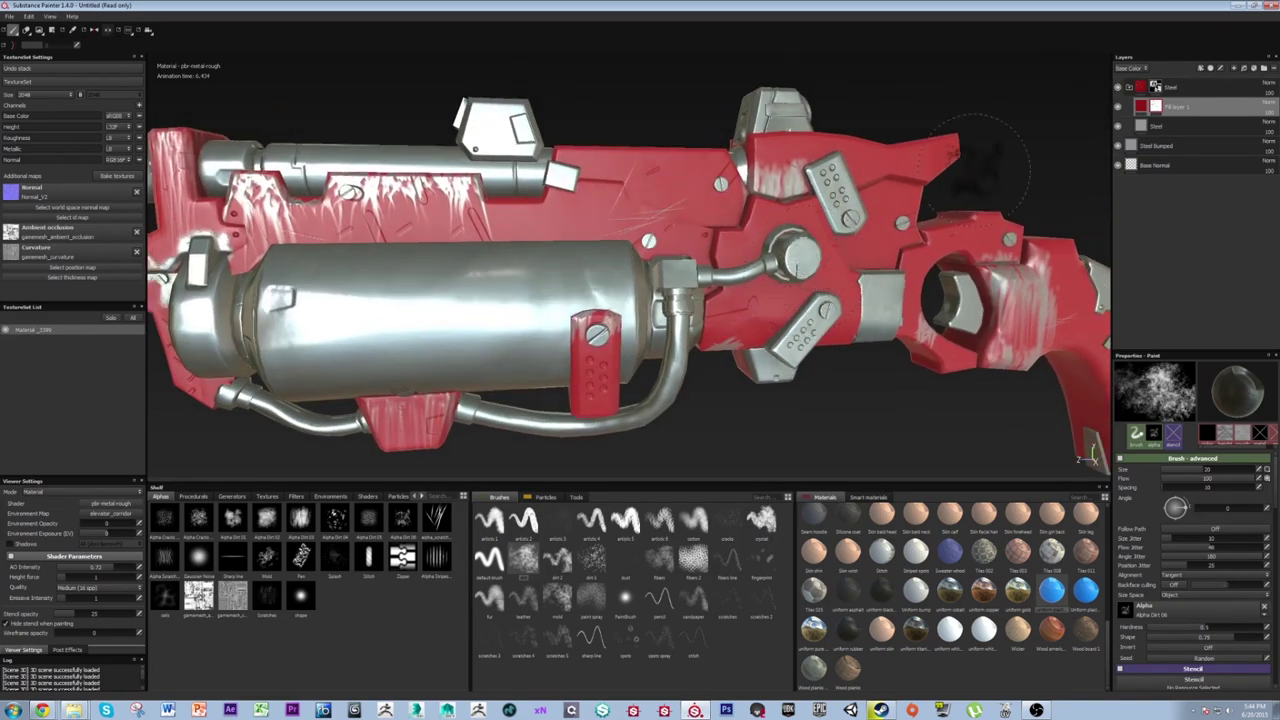
# Add a generator to the mask of Fill layer 1 and set it to MG Dripping Rust.
pyautogui.keyDown('alt'); pyautogui.moveTo(600, 291); pyautogui.dragTo(657, 286, button='middle'); pyautogui.keyUp('alt')
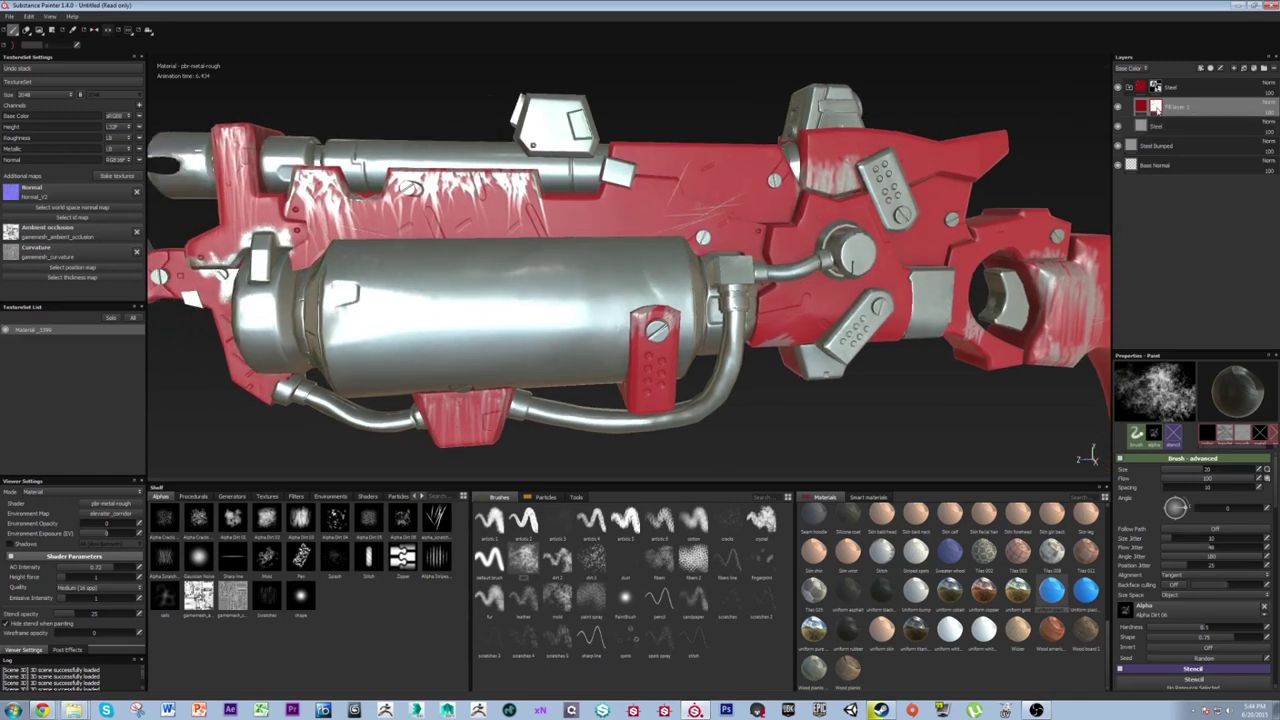
pyautogui.rightClick(1155, 105)
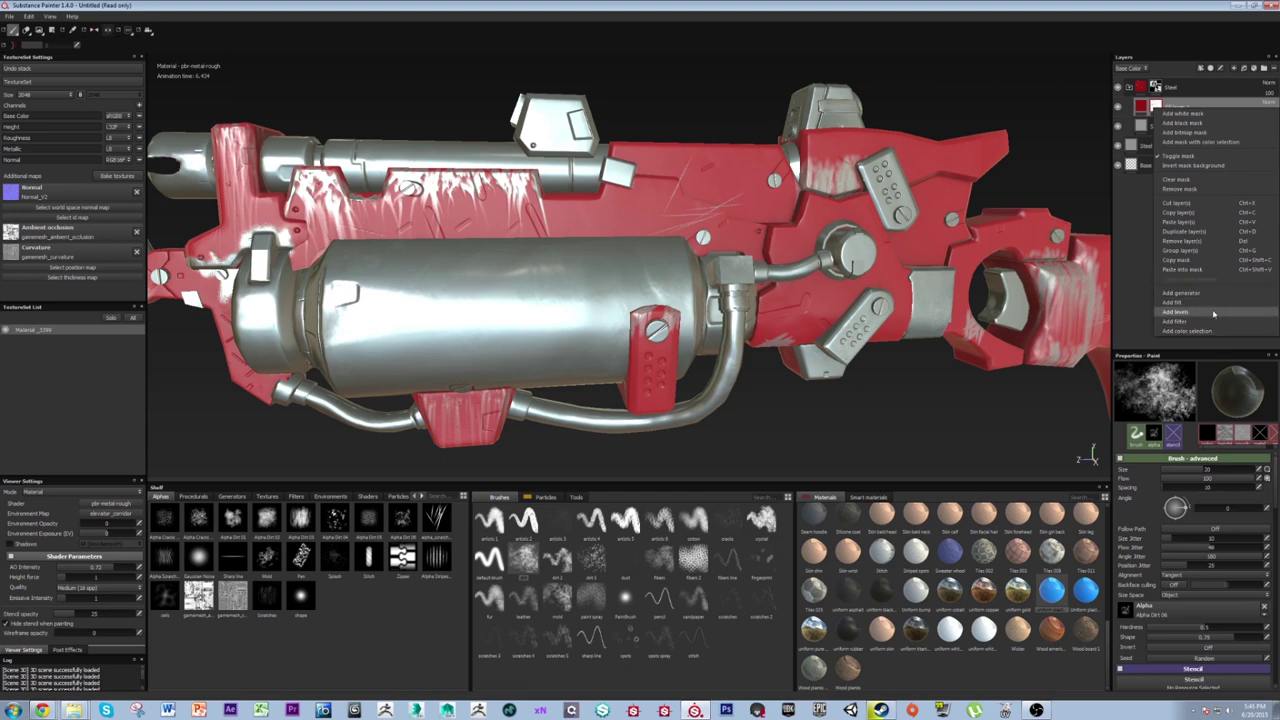
pyautogui.click(1181, 293)
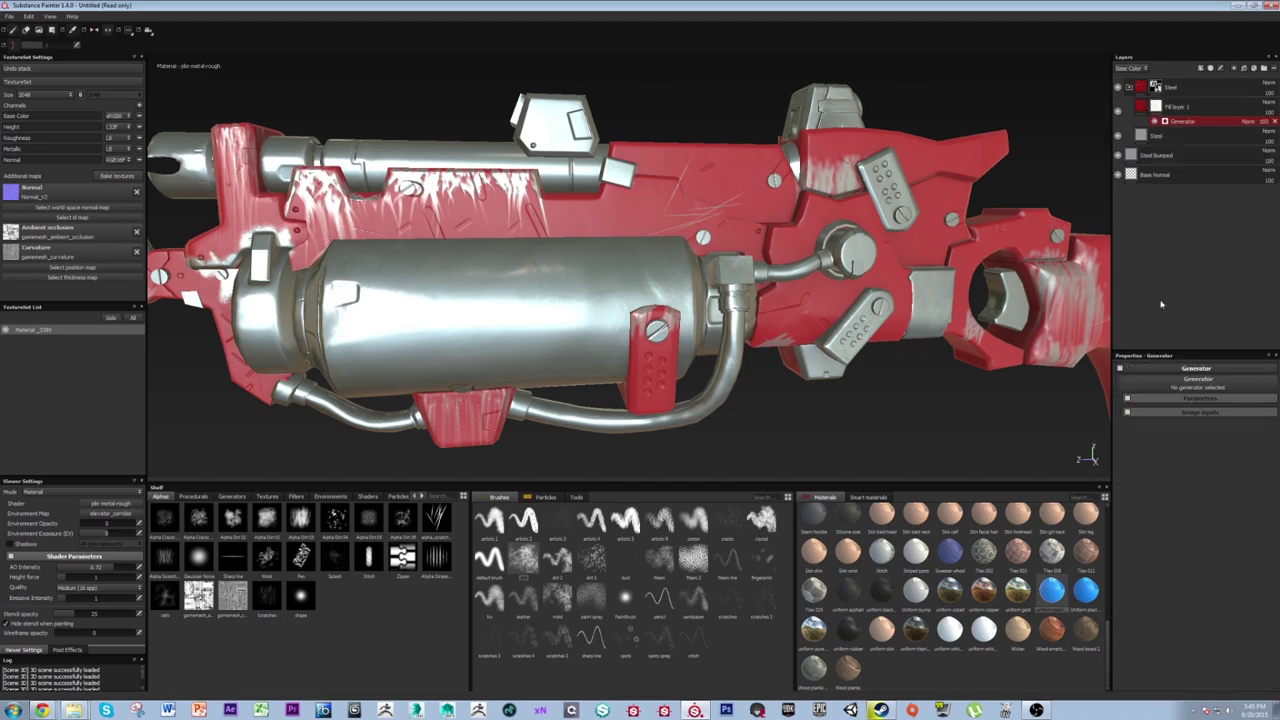
pyautogui.click(1197, 380)
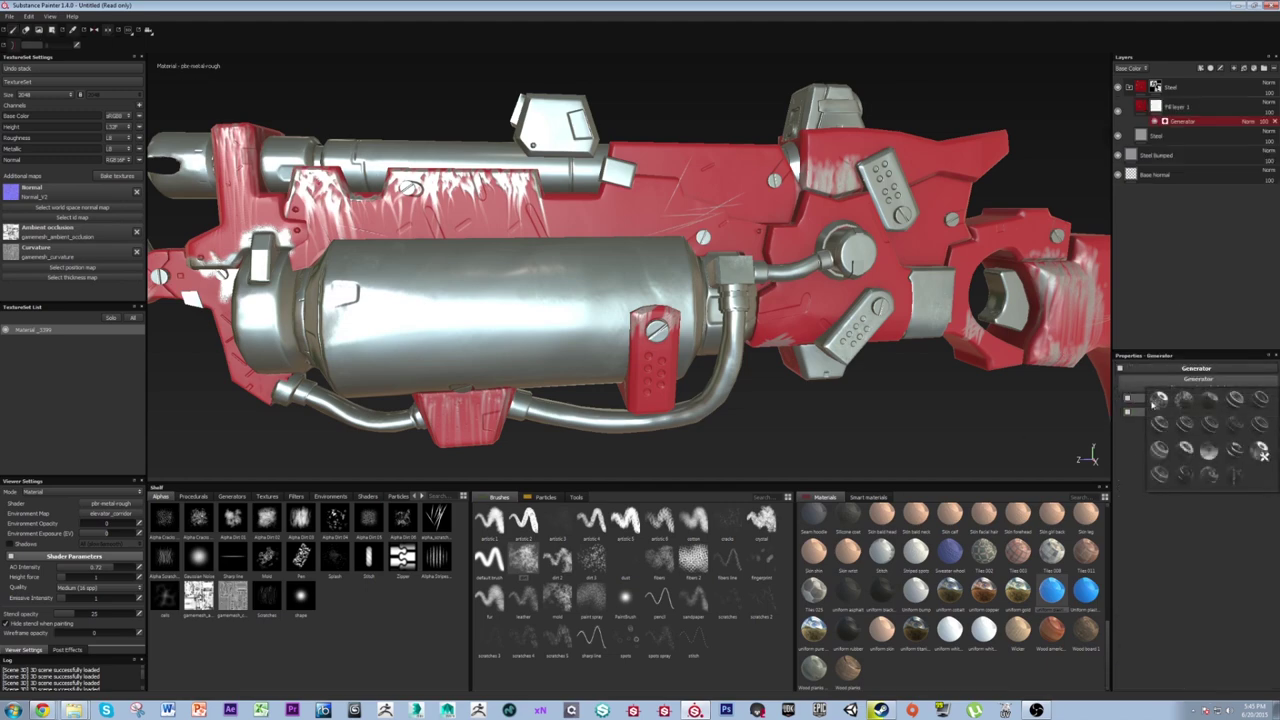
pyautogui.click(1184, 400)
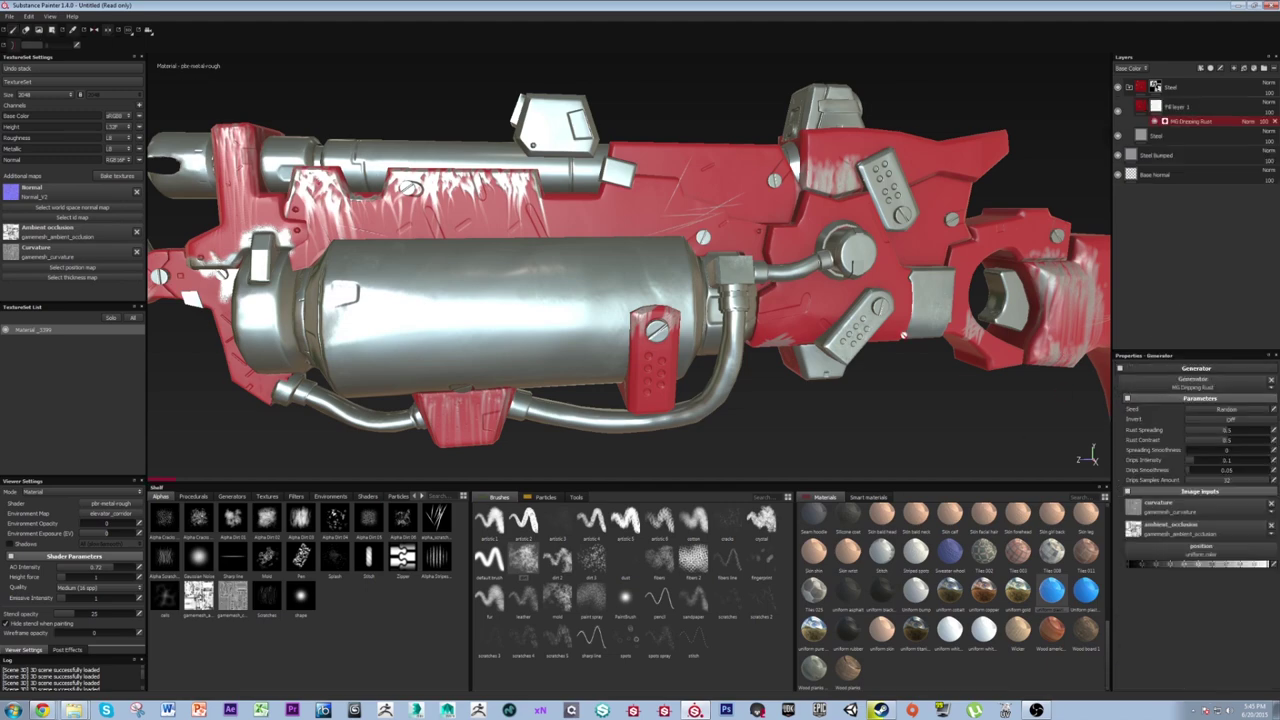
pyautogui.scroll(1, 887, 403)
pyautogui.scroll(1, 885, 375)
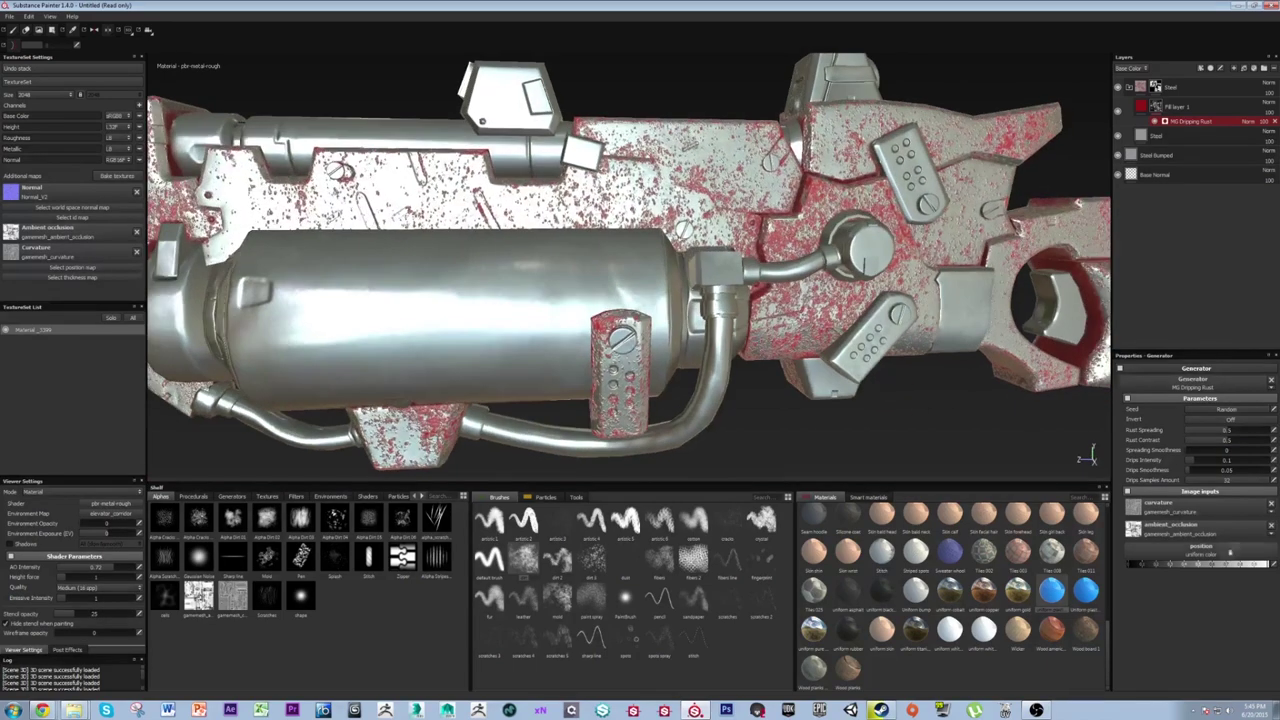
pyautogui.keyDown('alt'); pyautogui.moveTo(905, 390); pyautogui.dragTo(965, 369, button='middle'); pyautogui.keyUp('alt')
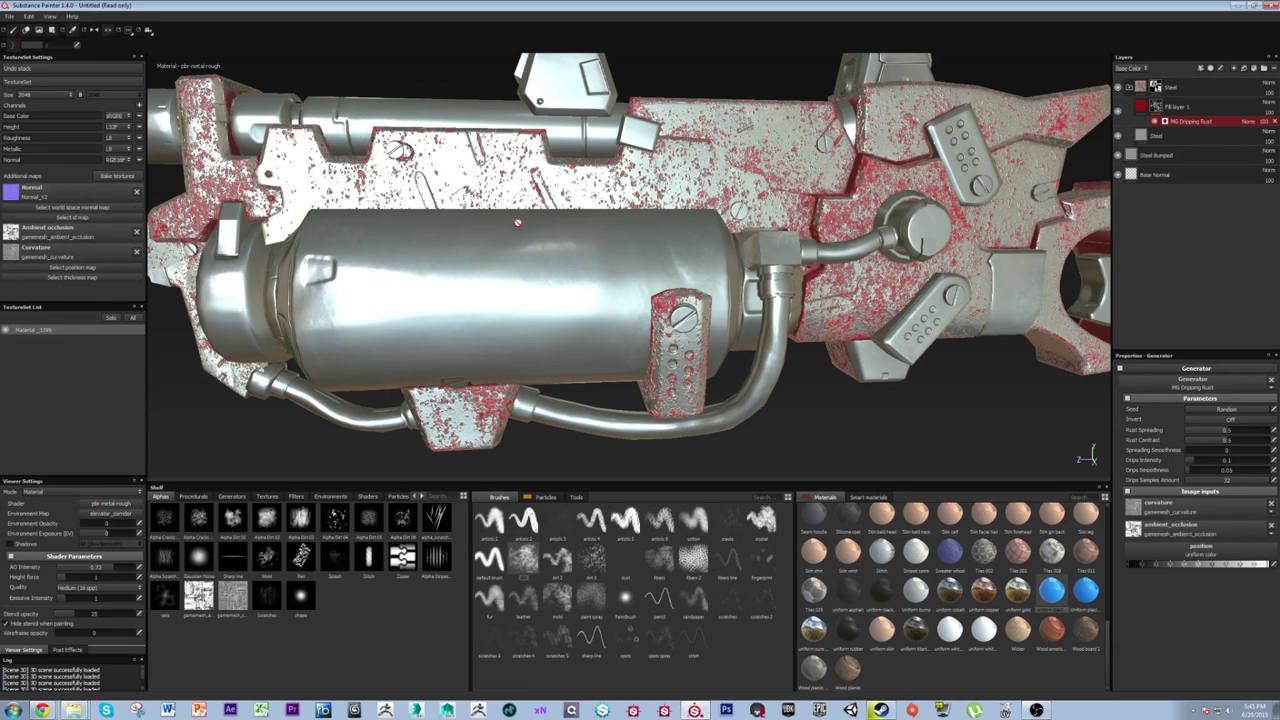
pyautogui.keyDown('alt'); pyautogui.moveTo(655, 307); pyautogui.dragTo(724, 295, button='middle'); pyautogui.keyUp('alt')
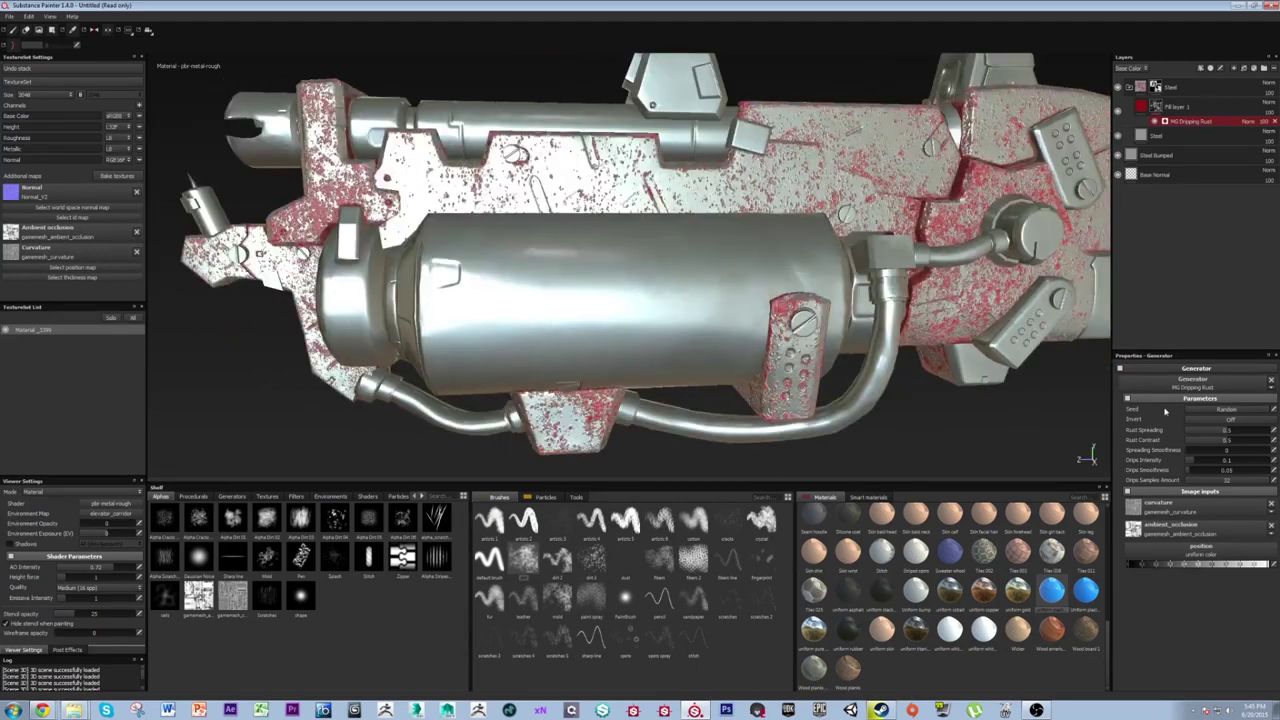
# Try the dripping rust with rust spreading 0.9, rust contrast 0.79 and spreading smoothness 0.17.
pyautogui.moveTo(1220, 432); pyautogui.dragTo(1251, 446)
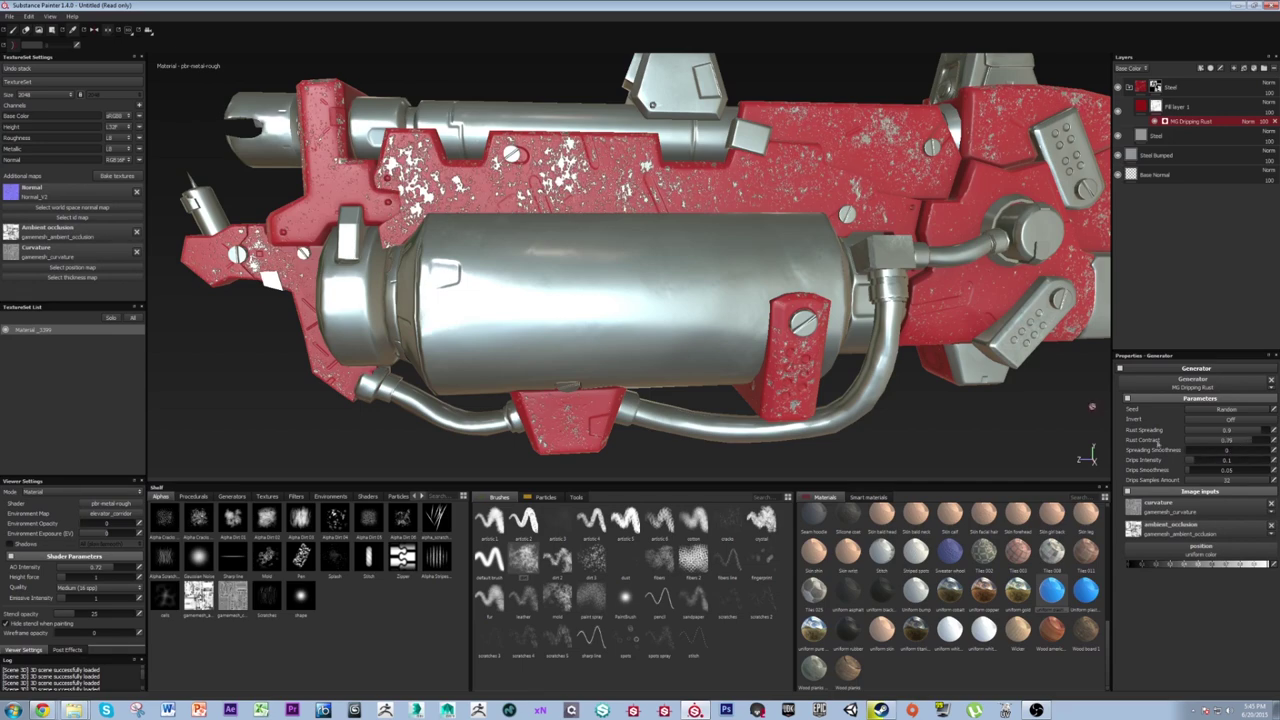
pyautogui.keyDown('alt'); pyautogui.moveTo(746, 265); pyautogui.dragTo(591, 234, button='middle'); pyautogui.keyUp('alt')
pyautogui.moveTo(1225, 464); pyautogui.dragTo(1237, 450)
pyautogui.keyDown('alt'); pyautogui.moveTo(528, 231); pyautogui.dragTo(674, 277, button='middle'); pyautogui.keyUp('alt')
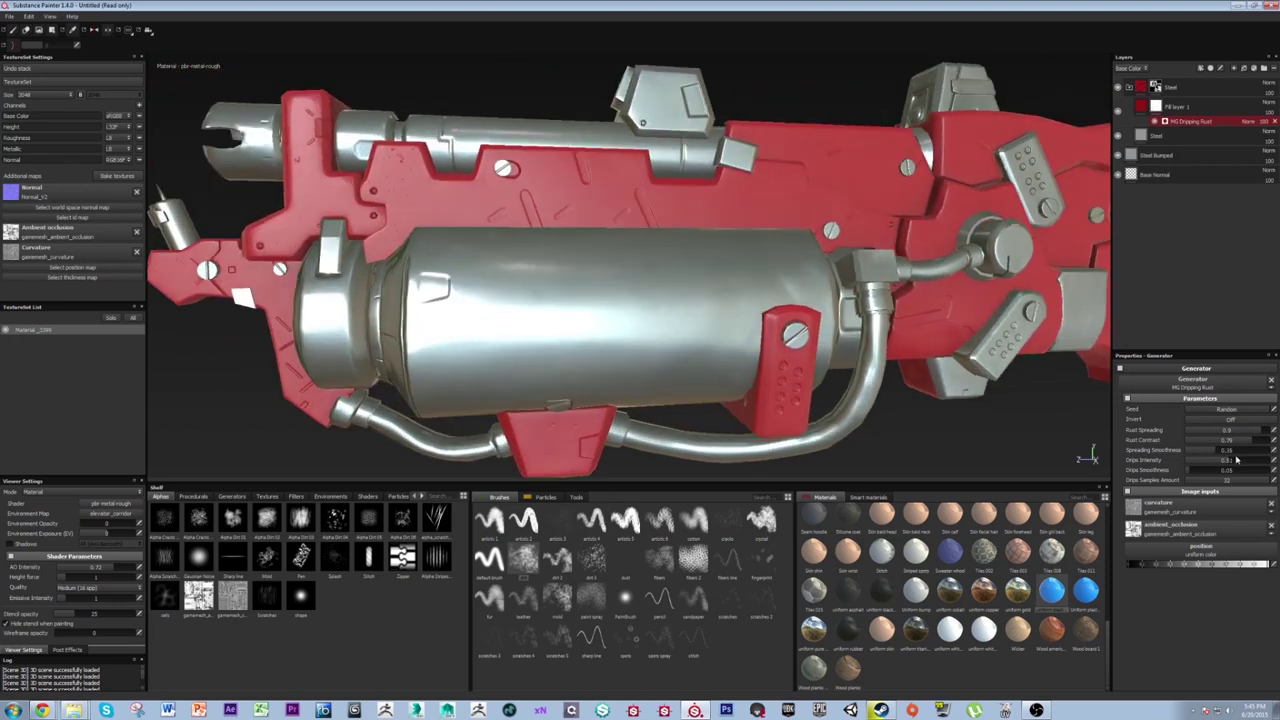
pyautogui.moveTo(1208, 451); pyautogui.dragTo(1200, 451)
pyautogui.keyDown('alt'); pyautogui.moveTo(859, 381); pyautogui.dragTo(889, 383, button='middle'); pyautogui.keyUp('alt')
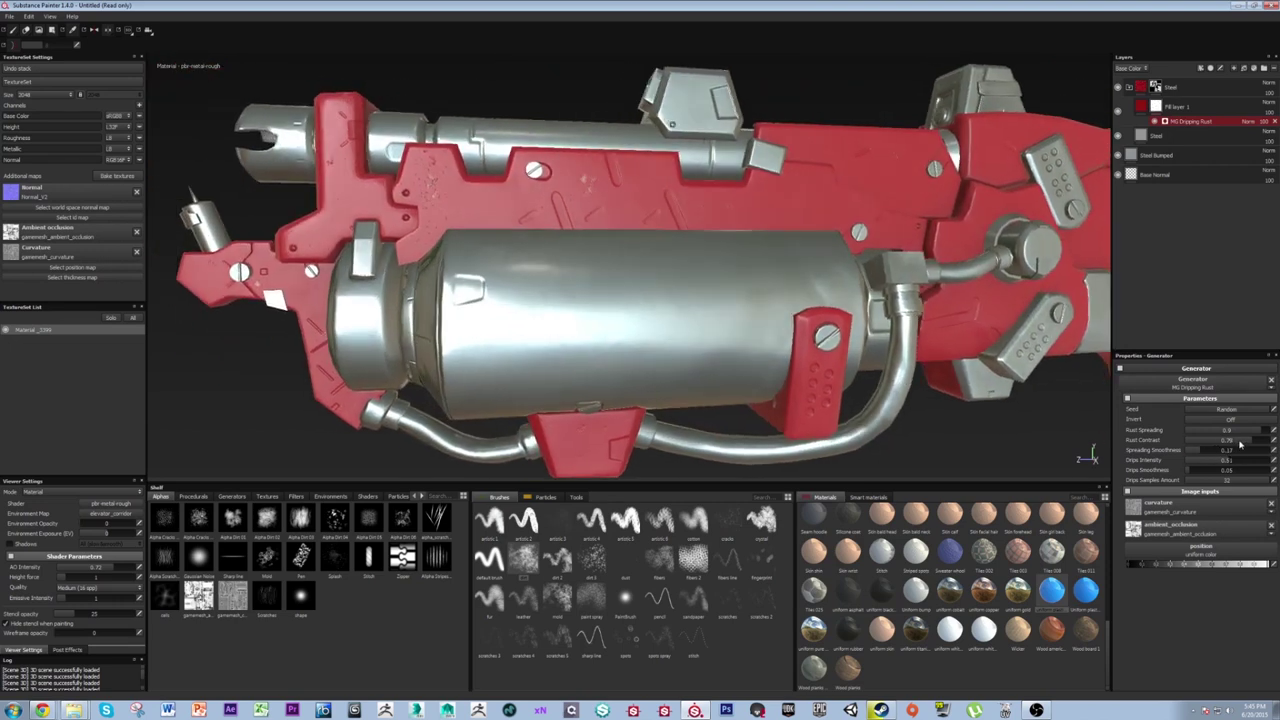
# Set the dripping rust's rust spreading to 0.79 and rust contrast to 0.5.
pyautogui.moveTo(1251, 434); pyautogui.dragTo(1253, 434)
pyautogui.keyDown('alt'); pyautogui.moveTo(875, 323); pyautogui.dragTo(780, 315); pyautogui.keyUp('alt')
pyautogui.keyDown('alt'); pyautogui.moveTo(780, 315); pyautogui.dragTo(610, 310, button='middle'); pyautogui.keyUp('alt')
pyautogui.moveTo(1246, 441); pyautogui.dragTo(1228, 440)
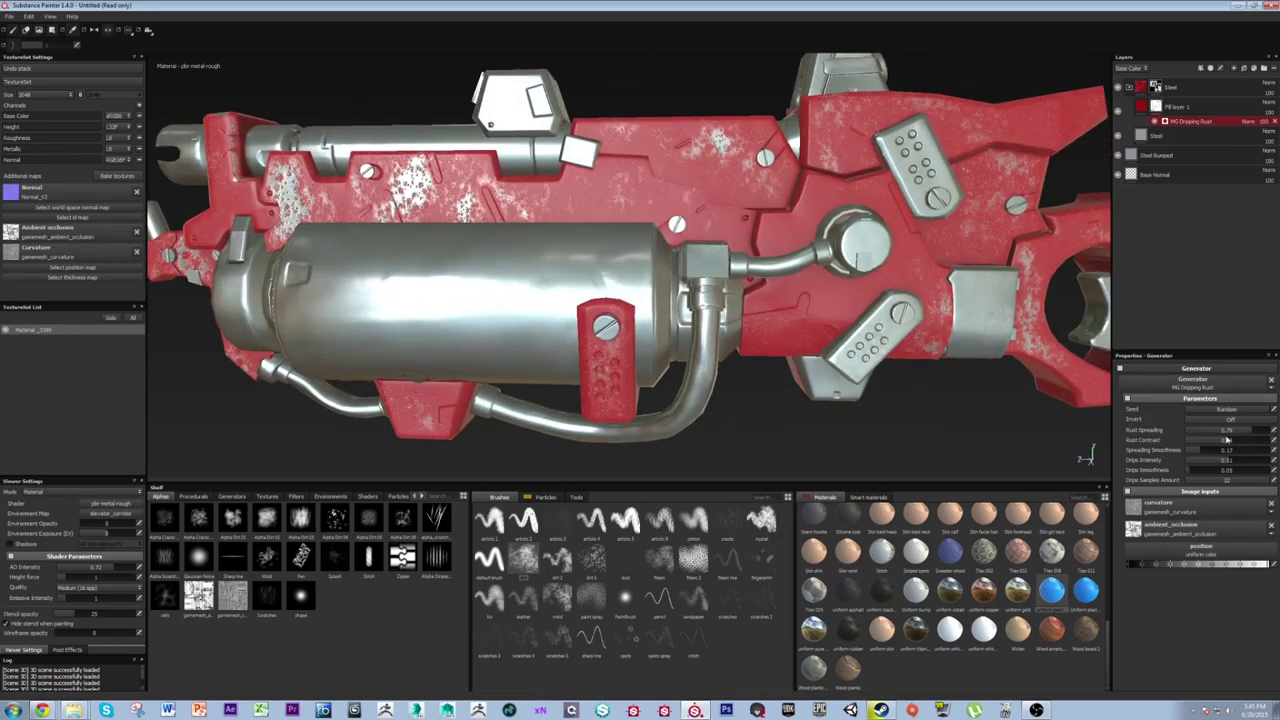
pyautogui.keyDown('alt'); pyautogui.moveTo(730, 323); pyautogui.dragTo(884, 321); pyautogui.keyUp('alt')
pyautogui.keyDown('alt'); pyautogui.moveTo(884, 321); pyautogui.dragTo(772, 268, button='right'); pyautogui.keyUp('alt')
pyautogui.keyDown('alt'); pyautogui.moveTo(772, 268); pyautogui.dragTo(600, 250); pyautogui.keyUp('alt')
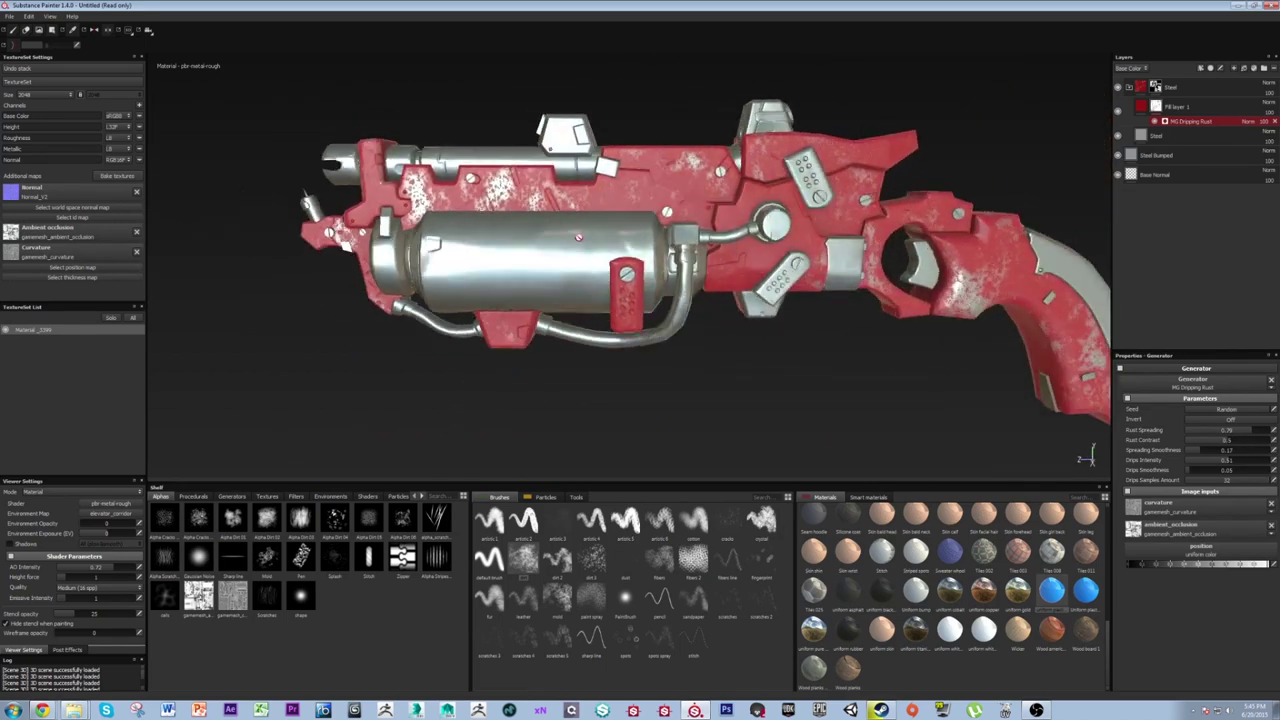
# Set the dripping rust's spreading smoothness to 0.33, drips intensity to 0.24 and drips smoothness to 0.6.
pyautogui.keyDown('alt'); pyautogui.moveTo(600, 250); pyautogui.dragTo(670, 349, button='right'); pyautogui.keyUp('alt')
pyautogui.keyDown('alt'); pyautogui.moveTo(669, 348); pyautogui.dragTo(774, 308); pyautogui.keyUp('alt')
pyautogui.moveTo(1212, 482); pyautogui.dragTo(1214, 455)
pyautogui.keyDown('alt'); pyautogui.moveTo(920, 338); pyautogui.dragTo(580, 312); pyautogui.keyUp('alt')
pyautogui.keyDown('alt'); pyautogui.moveTo(705, 232); pyautogui.dragTo(495, 255); pyautogui.keyUp('alt')
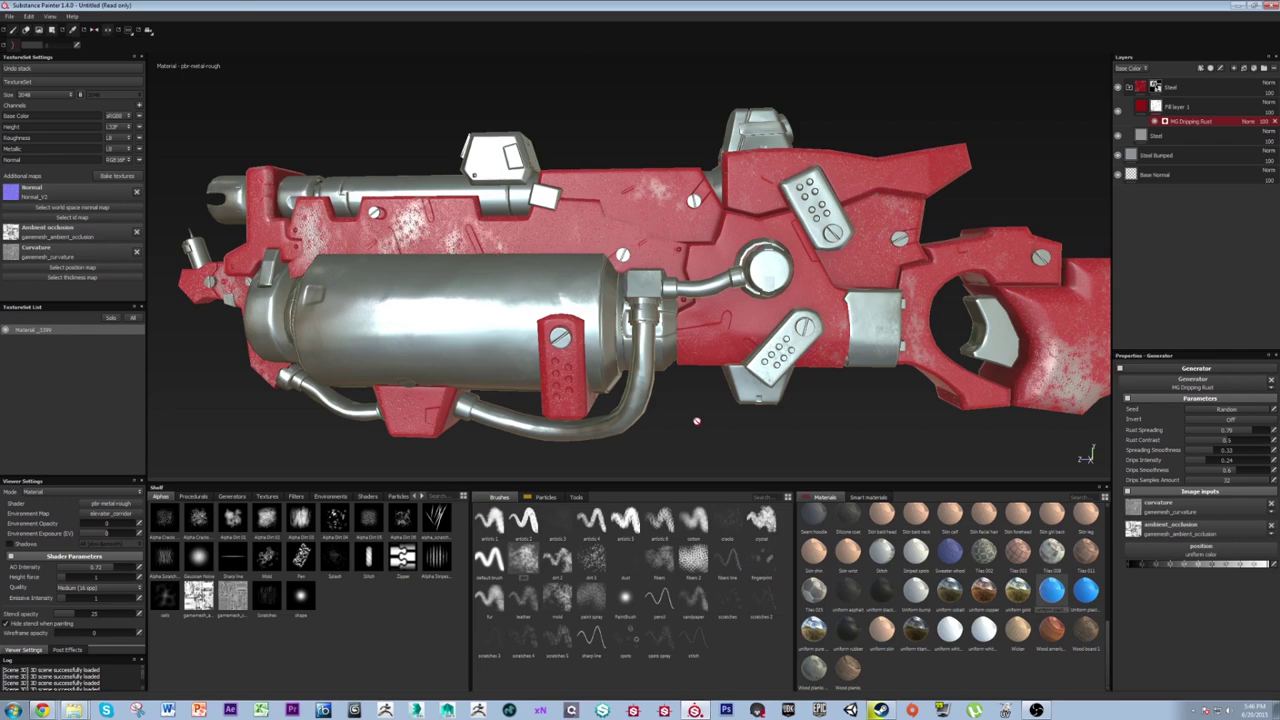
# Examine the dripping rust wear on the barrel, receiver and grip from several angles and distances.
pyautogui.keyDown('alt'); pyautogui.moveTo(462, 227); pyautogui.dragTo(723, 354); pyautogui.keyUp('alt')
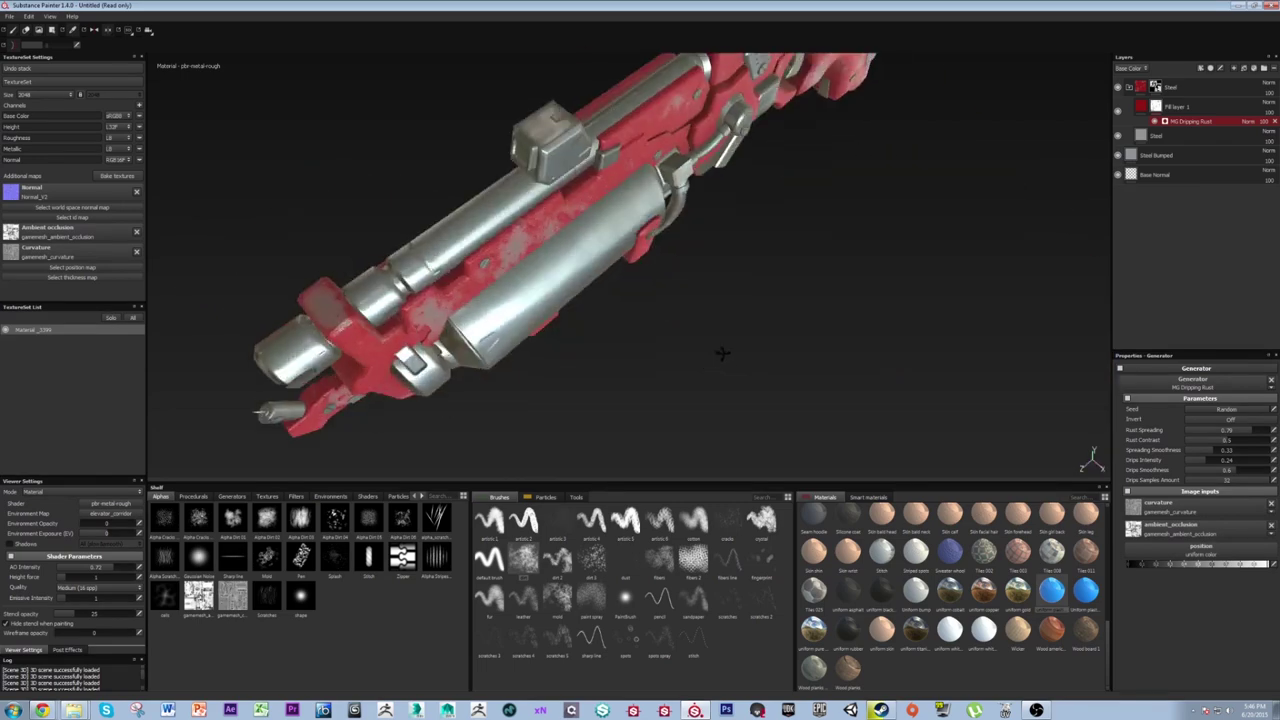
pyautogui.keyDown('alt'); pyautogui.moveTo(646, 322); pyautogui.dragTo(490, 215); pyautogui.keyUp('alt')
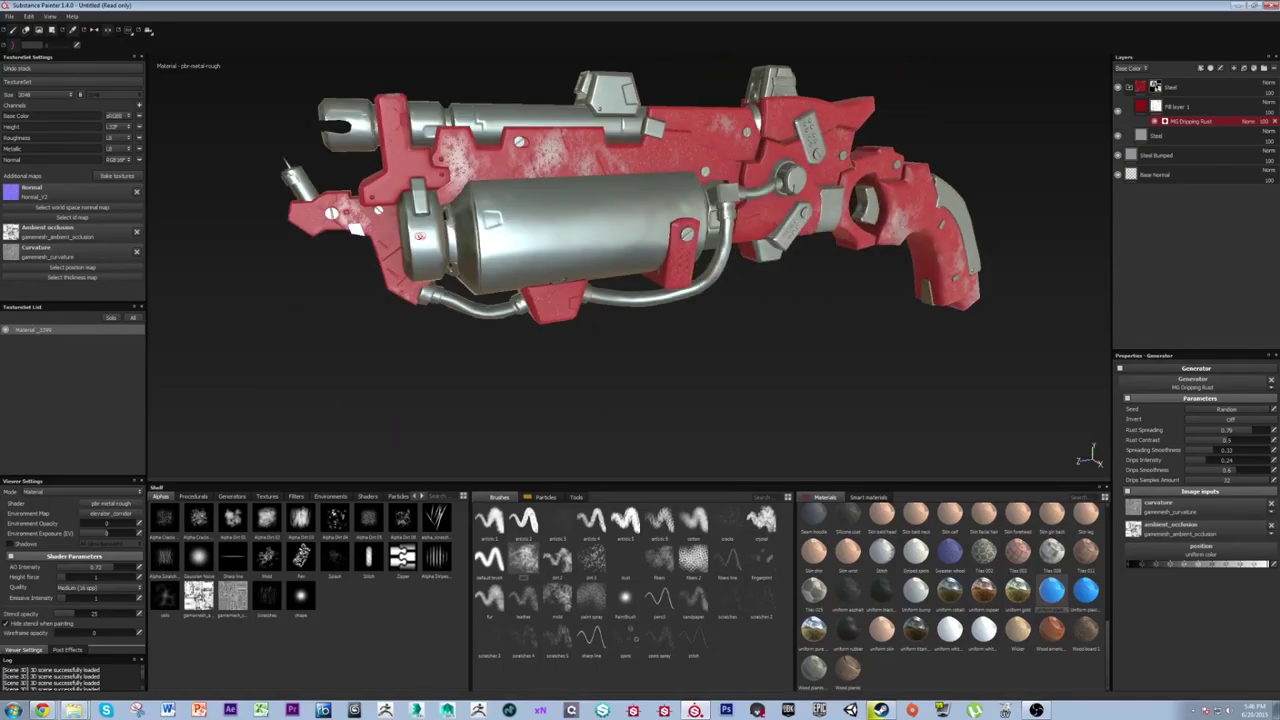
pyautogui.keyDown('alt'); pyautogui.moveTo(490, 215); pyautogui.dragTo(510, 250, button='right'); pyautogui.keyUp('alt')
pyautogui.keyDown('alt'); pyautogui.moveTo(510, 250); pyautogui.dragTo(705, 338); pyautogui.keyUp('alt')
pyautogui.keyDown('alt'); pyautogui.moveTo(739, 165); pyautogui.dragTo(777, 237); pyautogui.keyUp('alt')
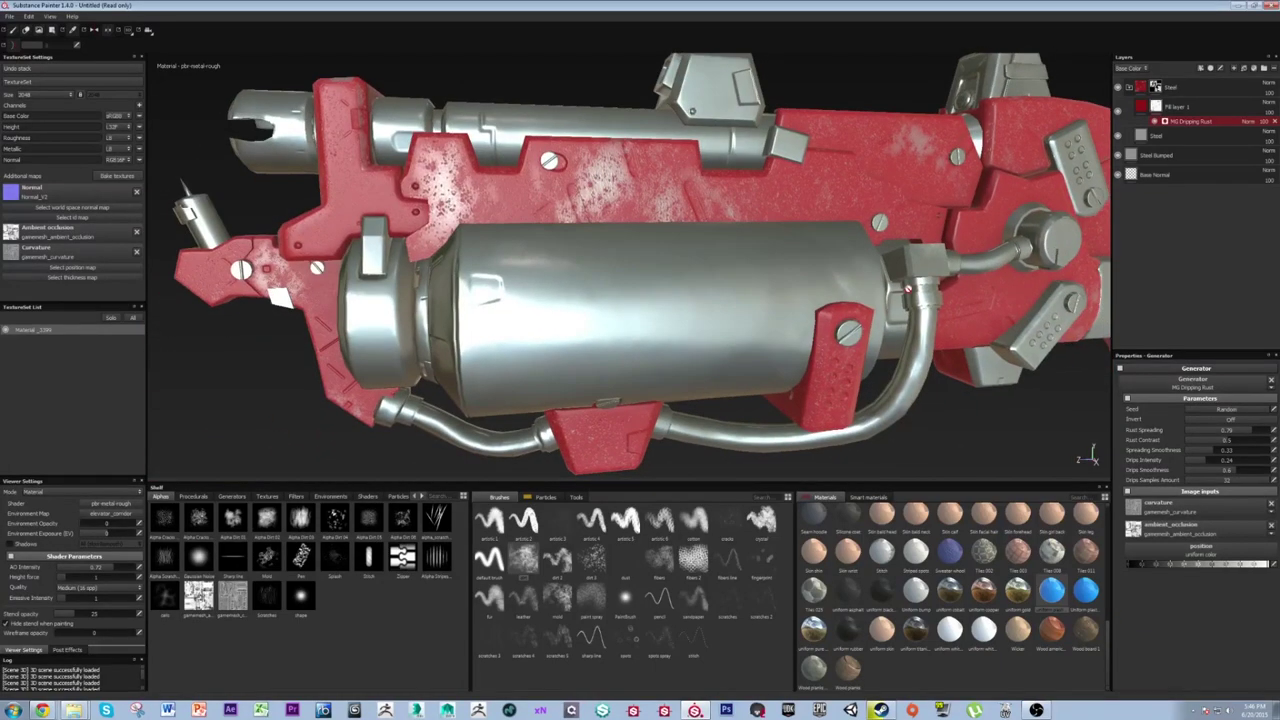
pyautogui.keyDown('alt'); pyautogui.moveTo(744, 225); pyautogui.dragTo(769, 277, button='middle'); pyautogui.keyUp('alt')
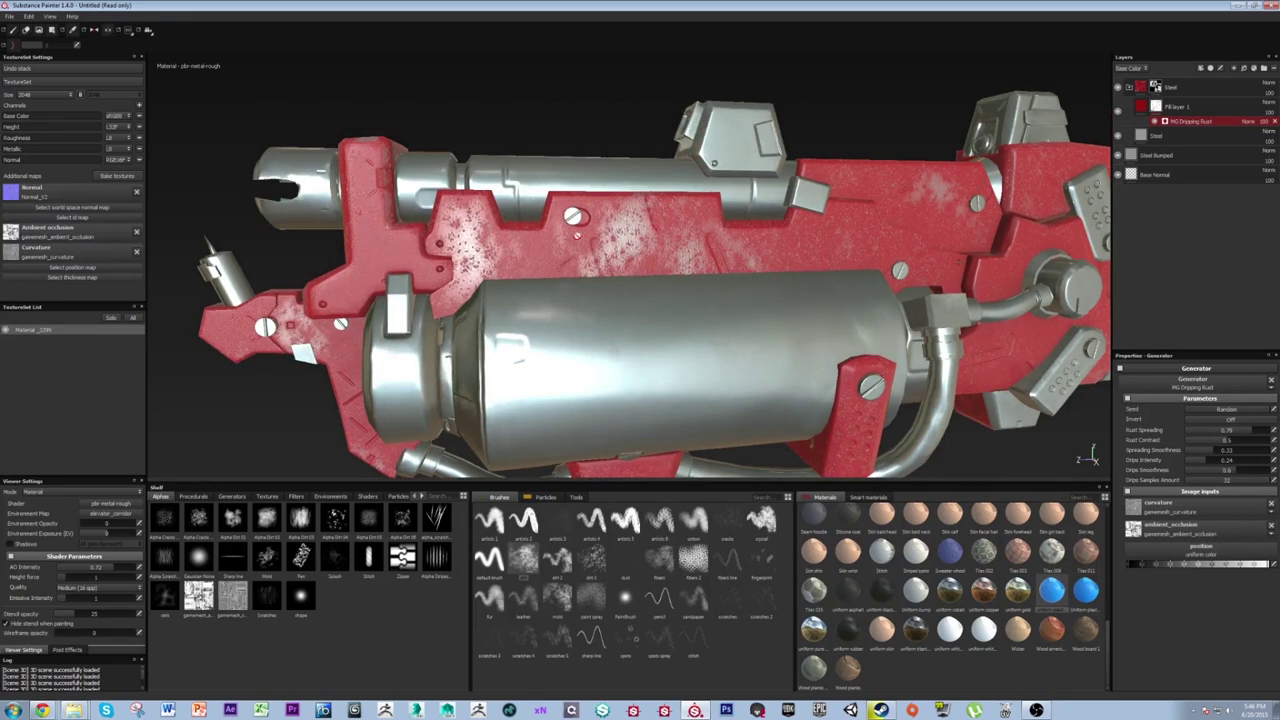
pyautogui.keyDown('alt'); pyautogui.moveTo(804, 249); pyautogui.dragTo(693, 224); pyautogui.keyUp('alt')
pyautogui.keyDown('alt'); pyautogui.moveTo(607, 202); pyautogui.dragTo(651, 217, button='middle'); pyautogui.keyUp('alt')
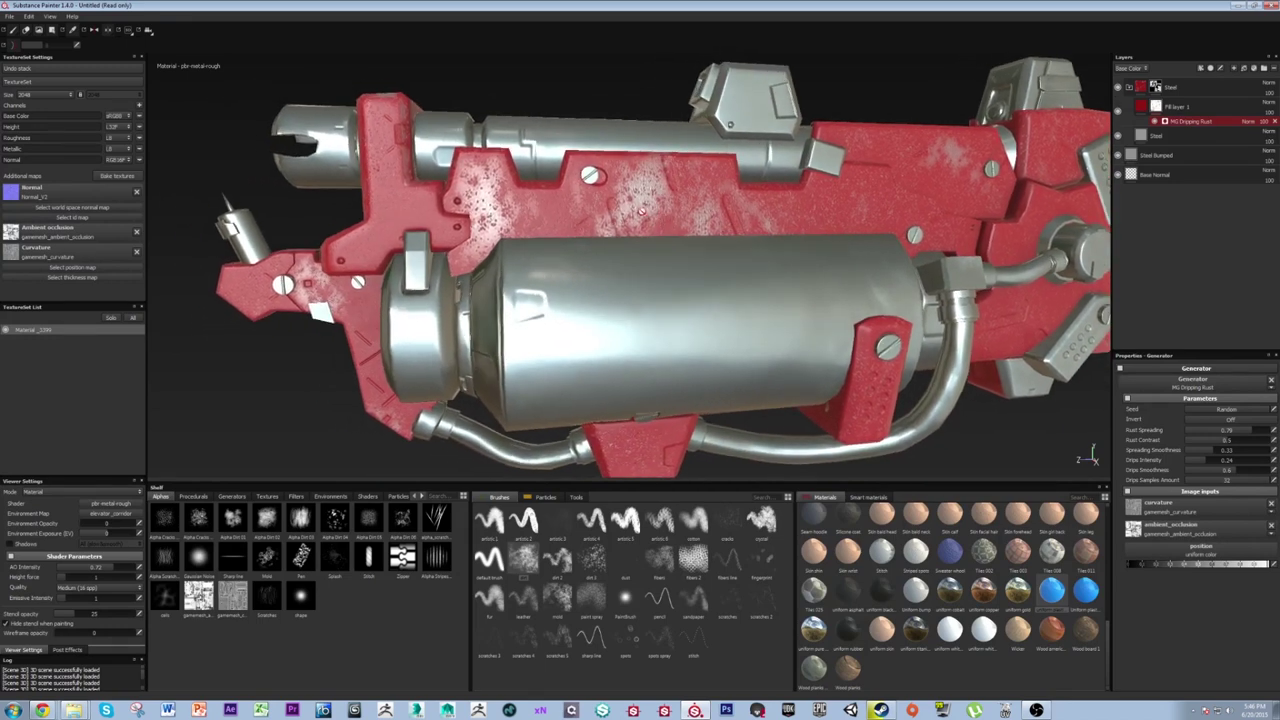
pyautogui.keyDown('alt'); pyautogui.moveTo(651, 217); pyautogui.dragTo(735, 233); pyautogui.keyUp('alt')
pyautogui.keyDown('alt'); pyautogui.moveTo(880, 198); pyautogui.dragTo(735, 265); pyautogui.keyUp('alt')
pyautogui.keyDown('alt'); pyautogui.moveTo(530, 255); pyautogui.dragTo(622, 163, button='middle'); pyautogui.keyUp('alt')
pyautogui.keyDown('alt'); pyautogui.moveTo(621, 159); pyautogui.dragTo(593, 139); pyautogui.keyUp('alt')
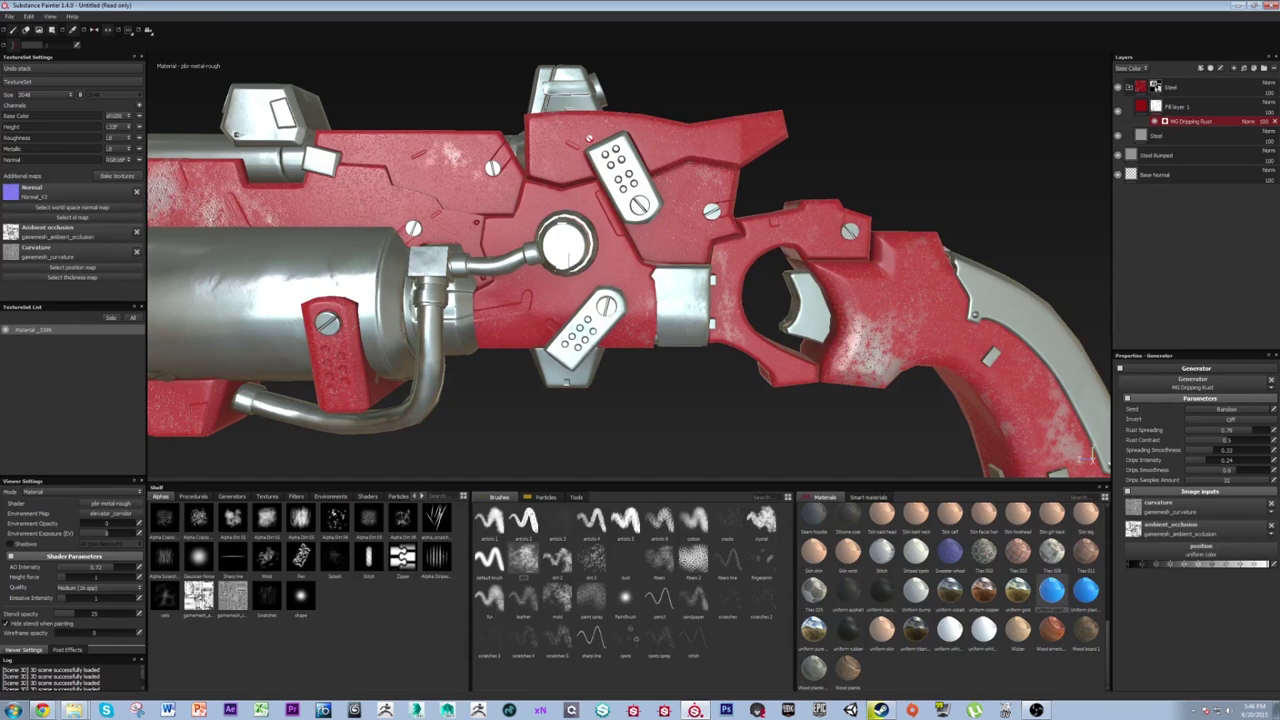
pyautogui.keyDown('alt'); pyautogui.moveTo(615, 179); pyautogui.dragTo(773, 221); pyautogui.keyUp('alt')
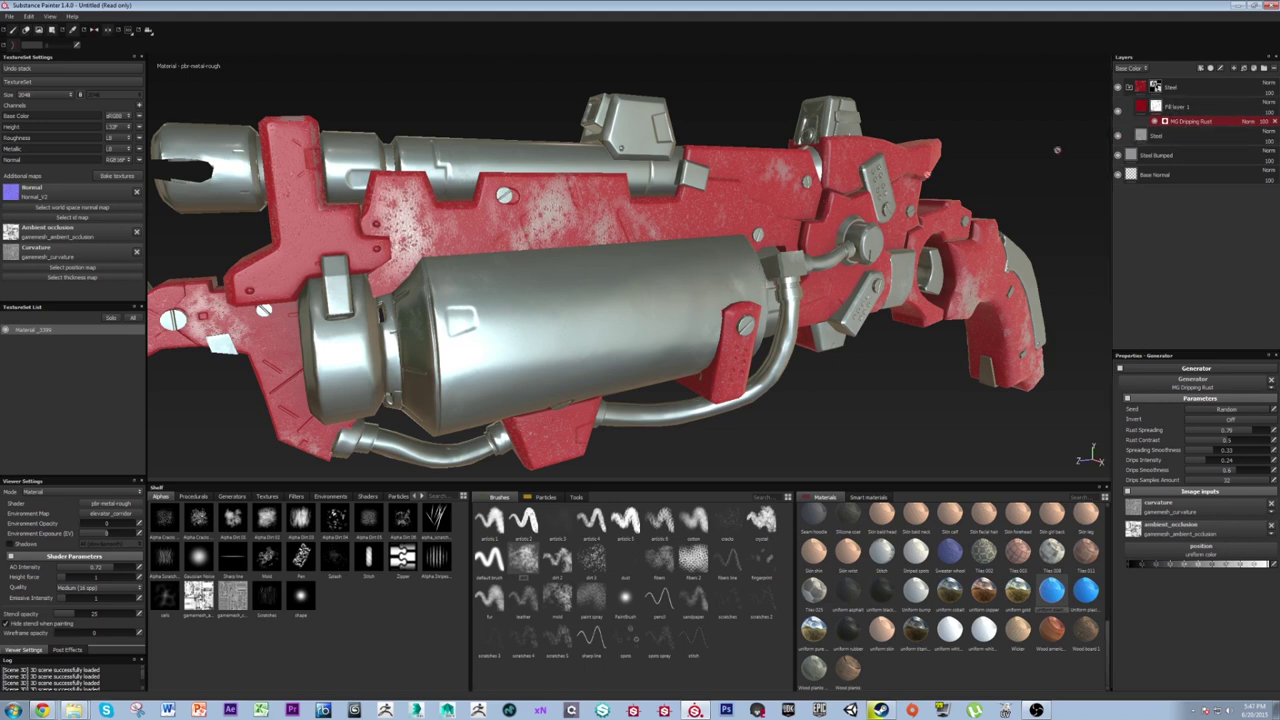
pyautogui.keyDown('alt'); pyautogui.moveTo(583, 196); pyautogui.dragTo(602, 336, button='right'); pyautogui.keyUp('alt')
pyautogui.keyDown('alt'); pyautogui.moveTo(602, 336); pyautogui.dragTo(560, 297); pyautogui.keyUp('alt')
pyautogui.keyDown('alt'); pyautogui.moveTo(530, 306); pyautogui.dragTo(563, 180); pyautogui.keyUp('alt')
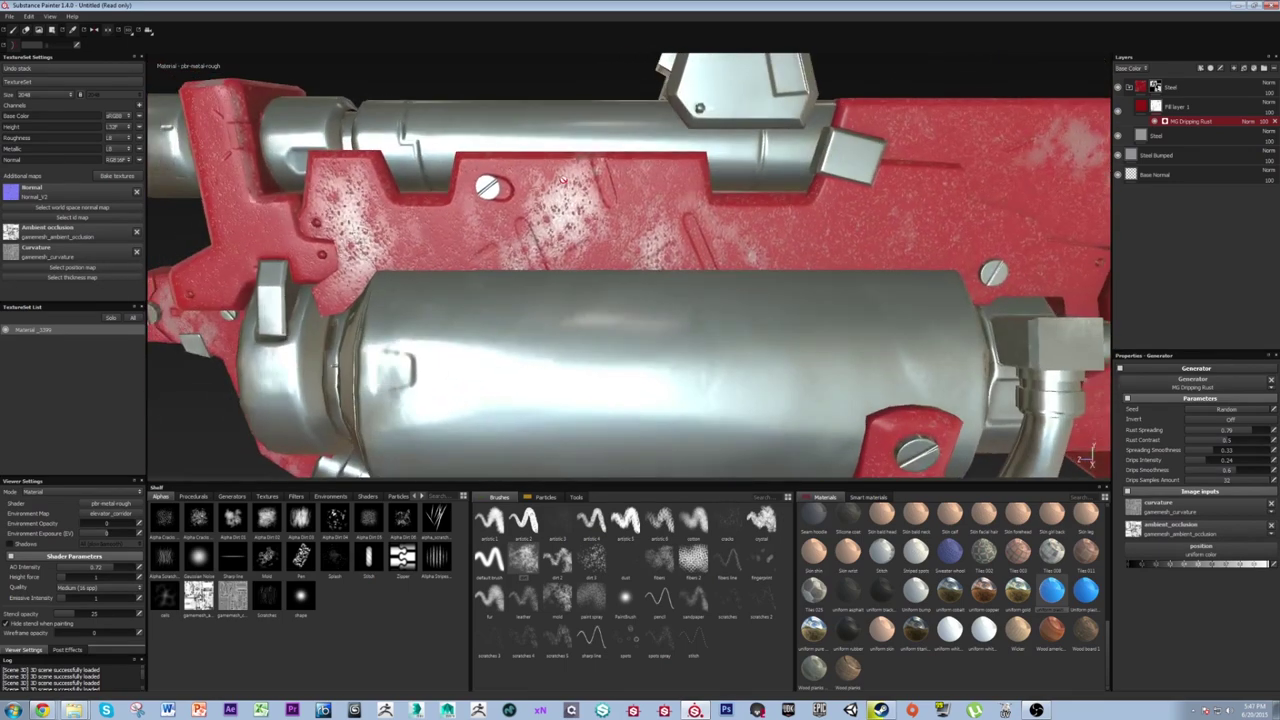
pyautogui.keyDown('alt'); pyautogui.moveTo(641, 254); pyautogui.dragTo(663, 245); pyautogui.keyUp('alt')
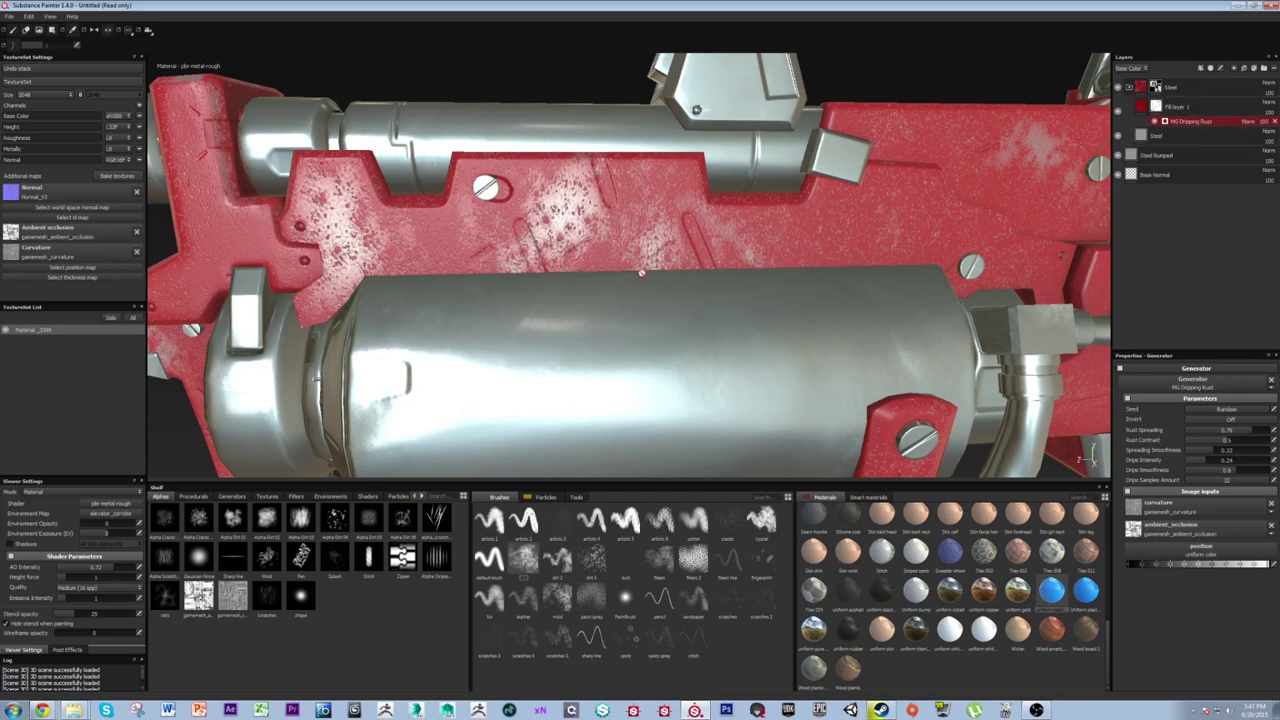
pyautogui.keyDown('alt'); pyautogui.moveTo(636, 224); pyautogui.dragTo(500, 195, button='right'); pyautogui.keyUp('alt')
pyautogui.keyDown('alt'); pyautogui.moveTo(770, 182); pyautogui.dragTo(603, 186, button='middle'); pyautogui.keyUp('alt')
pyautogui.keyDown('alt'); pyautogui.moveTo(603, 186); pyautogui.dragTo(723, 209); pyautogui.keyUp('alt')
pyautogui.keyDown('alt'); pyautogui.moveTo(723, 209); pyautogui.dragTo(551, 190, button='right'); pyautogui.keyUp('alt')
pyautogui.keyDown('alt'); pyautogui.moveTo(551, 190); pyautogui.dragTo(569, 177, button='middle'); pyautogui.keyUp('alt')
pyautogui.keyDown('alt'); pyautogui.moveTo(569, 177); pyautogui.dragTo(650, 182); pyautogui.keyUp('alt')
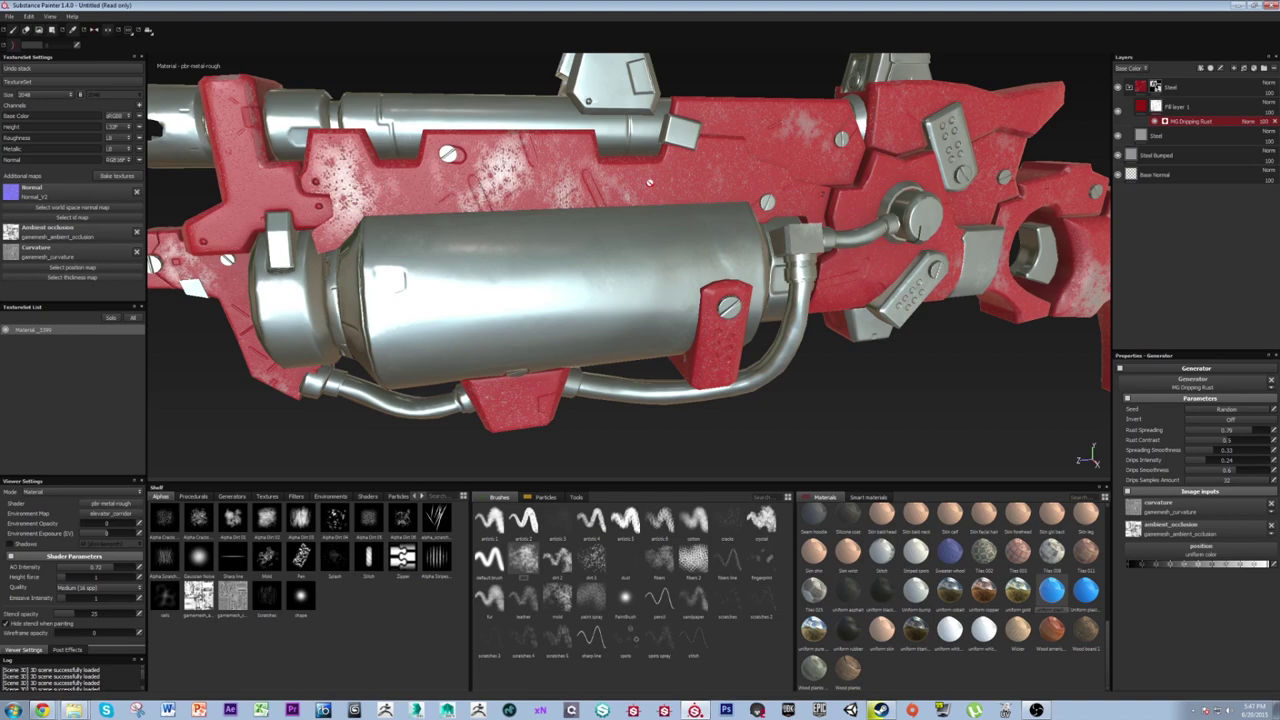
pyautogui.keyDown('alt'); pyautogui.moveTo(838, 195); pyautogui.dragTo(600, 262); pyautogui.keyUp('alt')
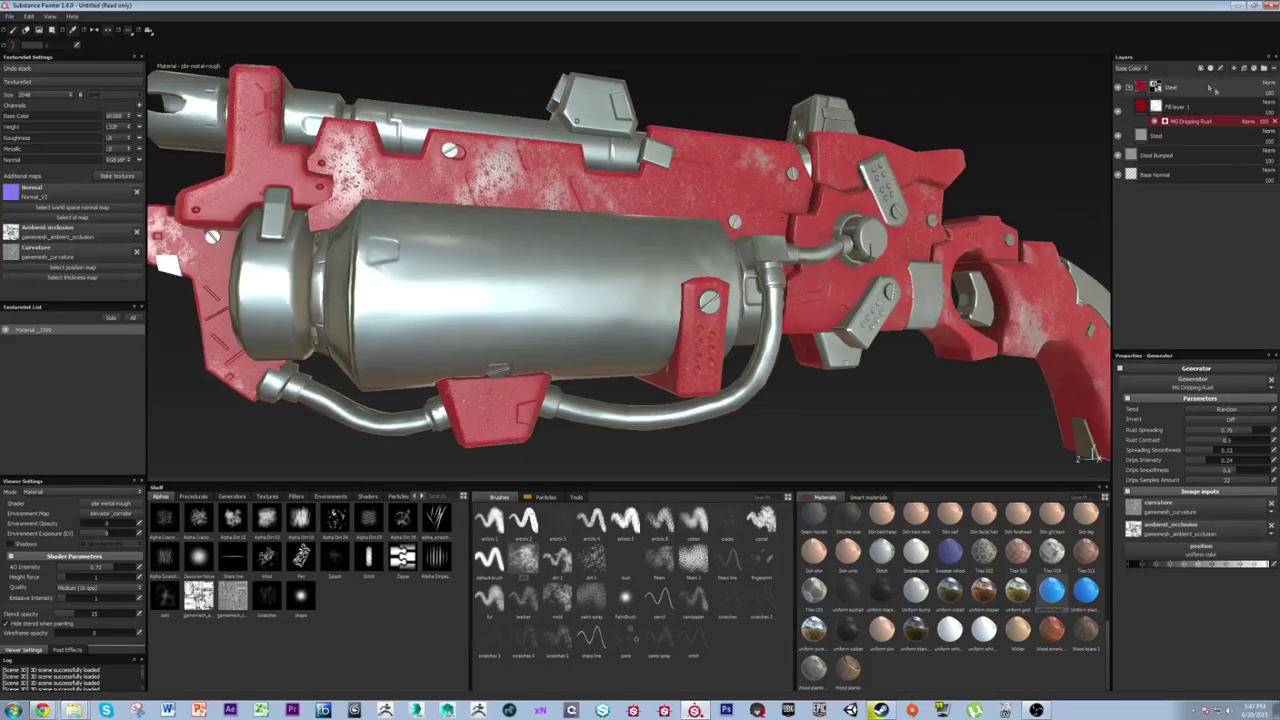
# Add a second generator to Fill layer 1's mask, above the dripping rust, and set it to MG Edge Damages.
pyautogui.rightClick(1176, 121)
pyautogui.click(1190, 125)
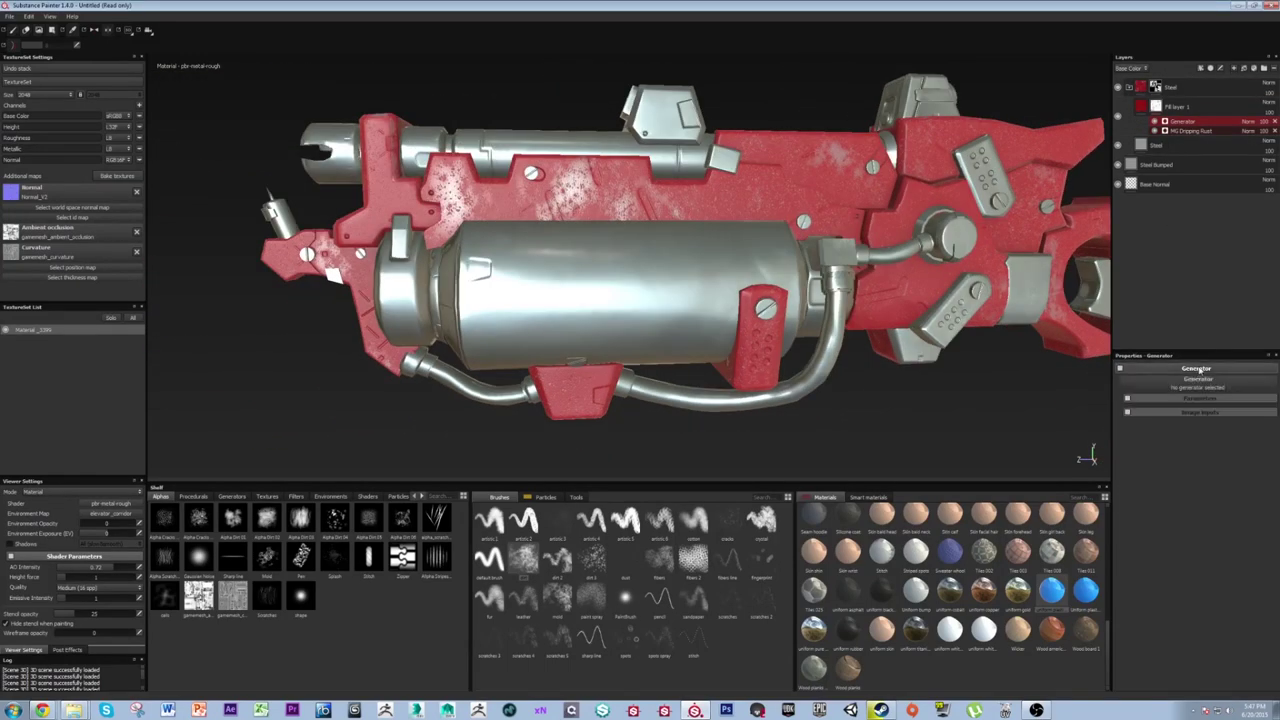
pyautogui.click(1191, 373)
pyautogui.click(1245, 413)
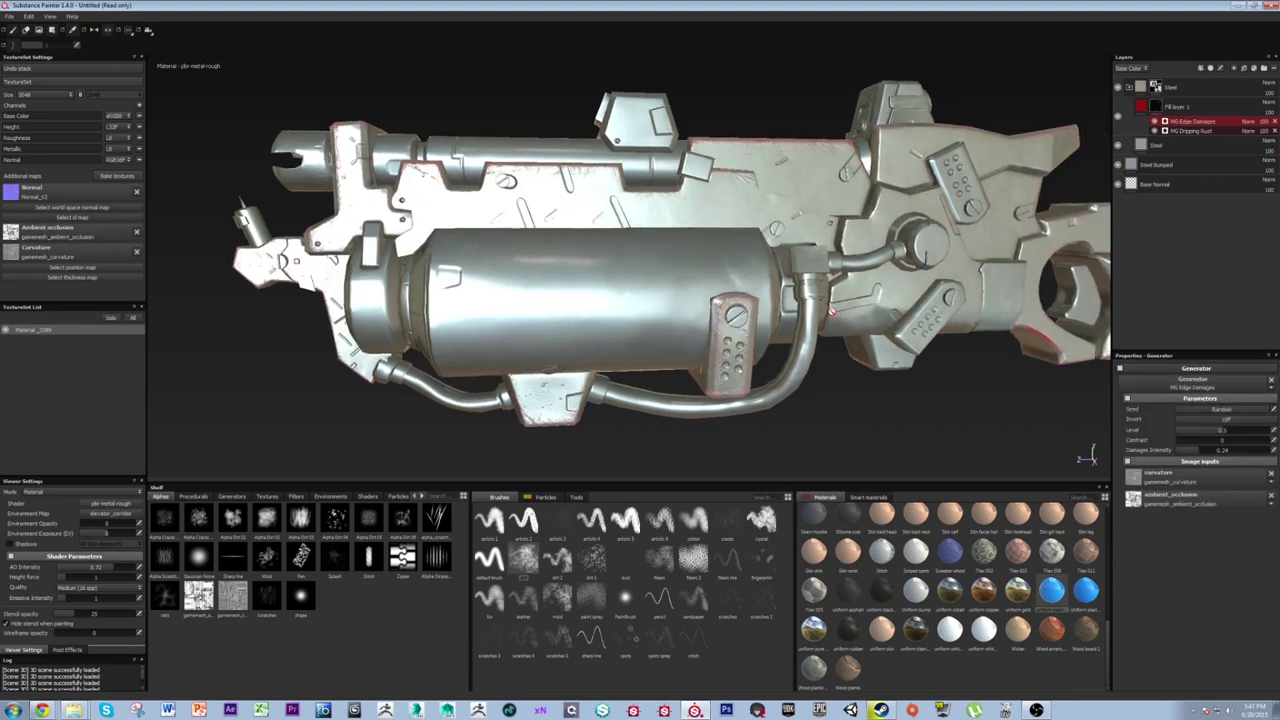
pyautogui.keyDown('alt'); pyautogui.moveTo(990, 333); pyautogui.dragTo(1020, 309, button='middle'); pyautogui.keyUp('alt')
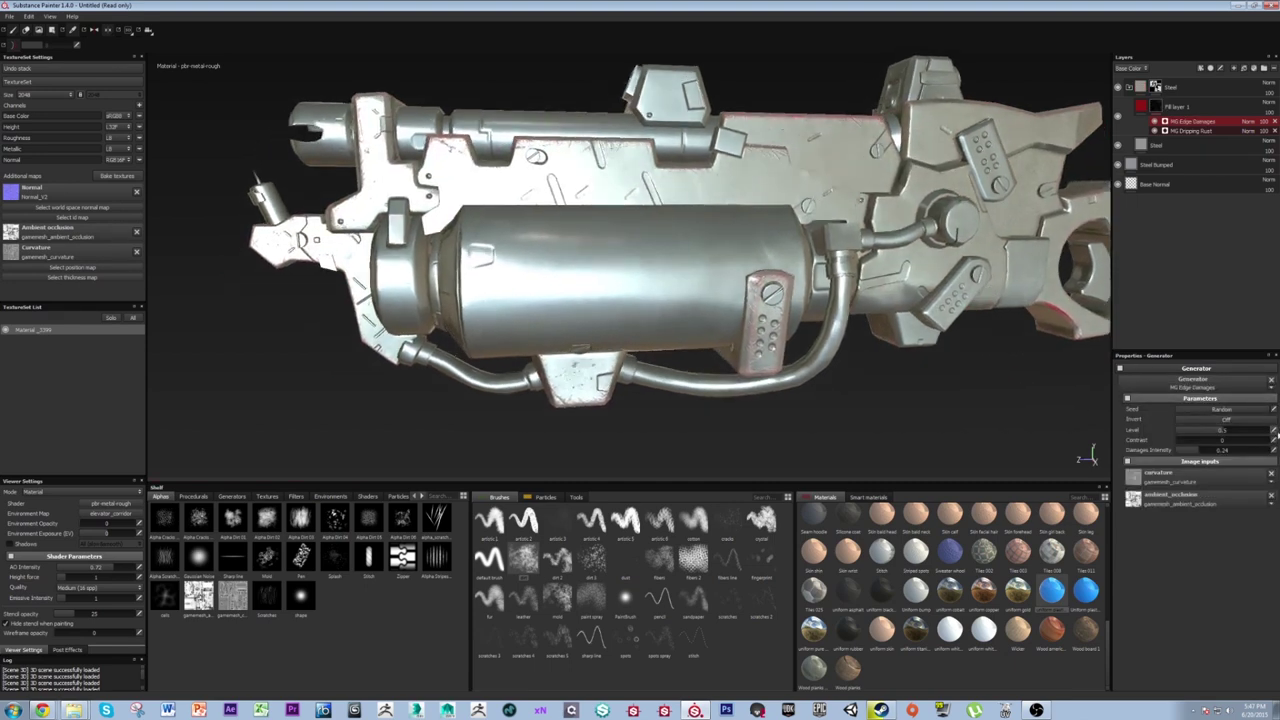
# Invert the edge damages generator and set its level to 0.74.
pyautogui.moveTo(1233, 432)
pyautogui.mouseDown()
pyautogui.moveTo(1266, 433)
pyautogui.moveTo(1225, 441)
pyautogui.mouseUp()
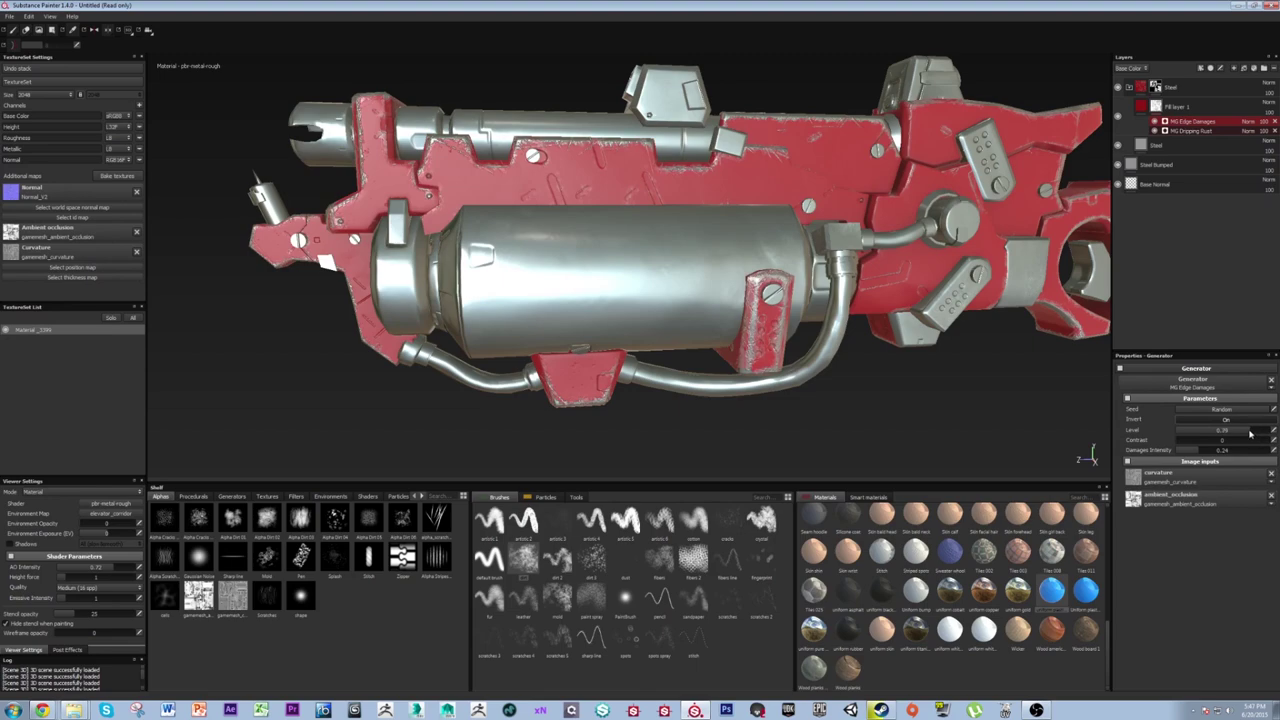
pyautogui.moveTo(1255, 434); pyautogui.dragTo(1256, 434)
pyautogui.keyDown('alt'); pyautogui.moveTo(697, 304); pyautogui.dragTo(746, 287); pyautogui.keyUp('alt')
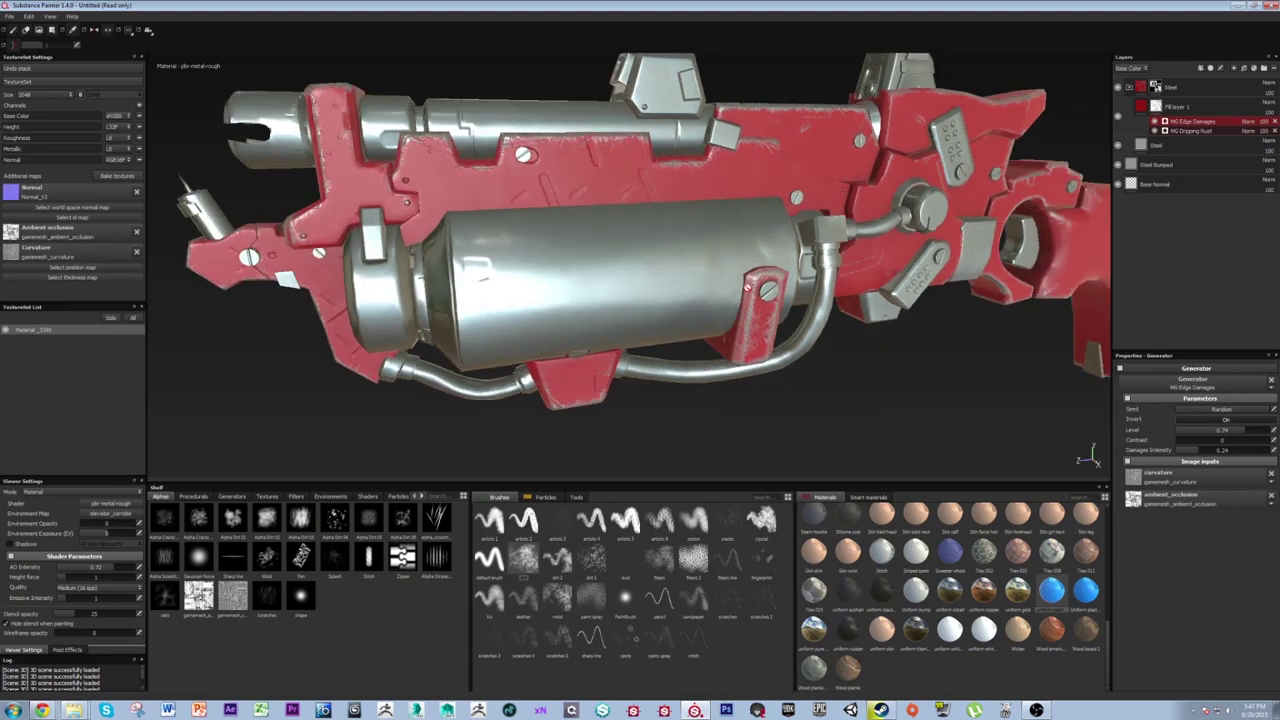
pyautogui.keyDown('alt'); pyautogui.moveTo(675, 215); pyautogui.dragTo(626, 389); pyautogui.keyUp('alt')
pyautogui.keyDown('alt'); pyautogui.moveTo(626, 389); pyautogui.dragTo(643, 437, button='right'); pyautogui.keyUp('alt')
pyautogui.keyDown('alt'); pyautogui.moveTo(643, 437); pyautogui.dragTo(785, 279); pyautogui.keyUp('alt')
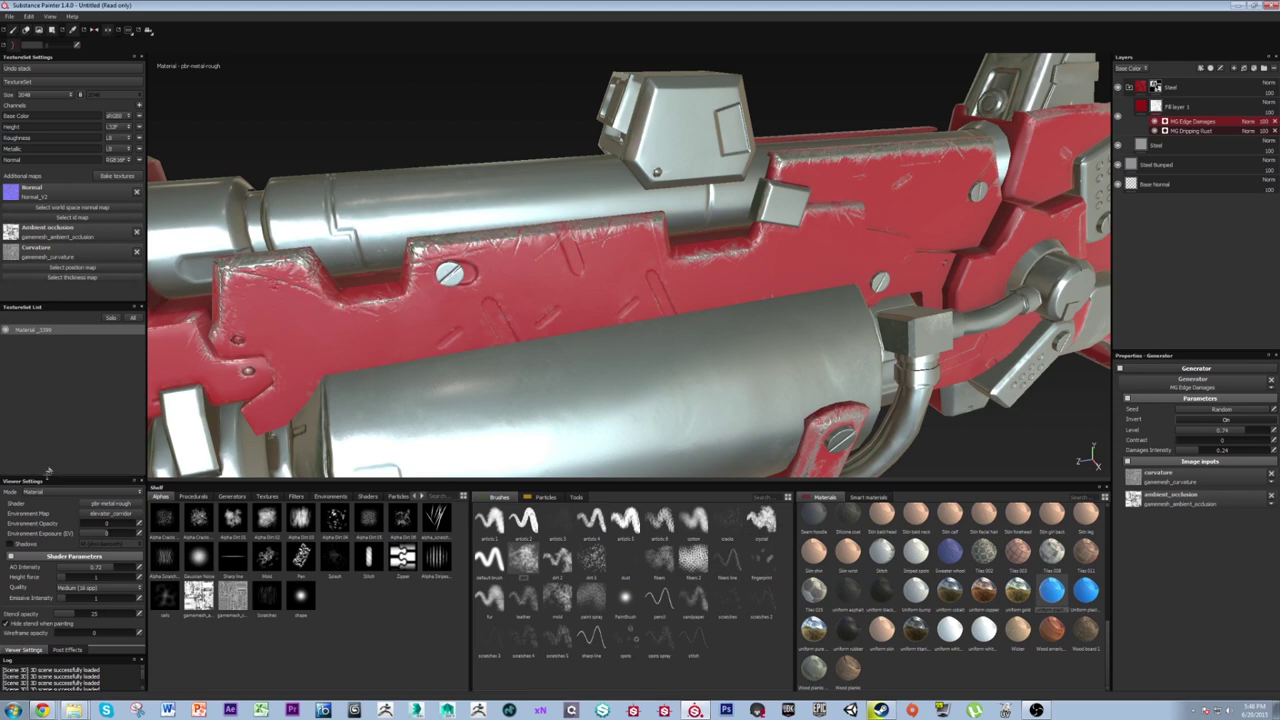
# Show only the additional curvature map in the viewport and examine the edges of the receiver plates.
pyautogui.moveTo(53, 478); pyautogui.dragTo(68, 397)
pyautogui.click(83, 413)
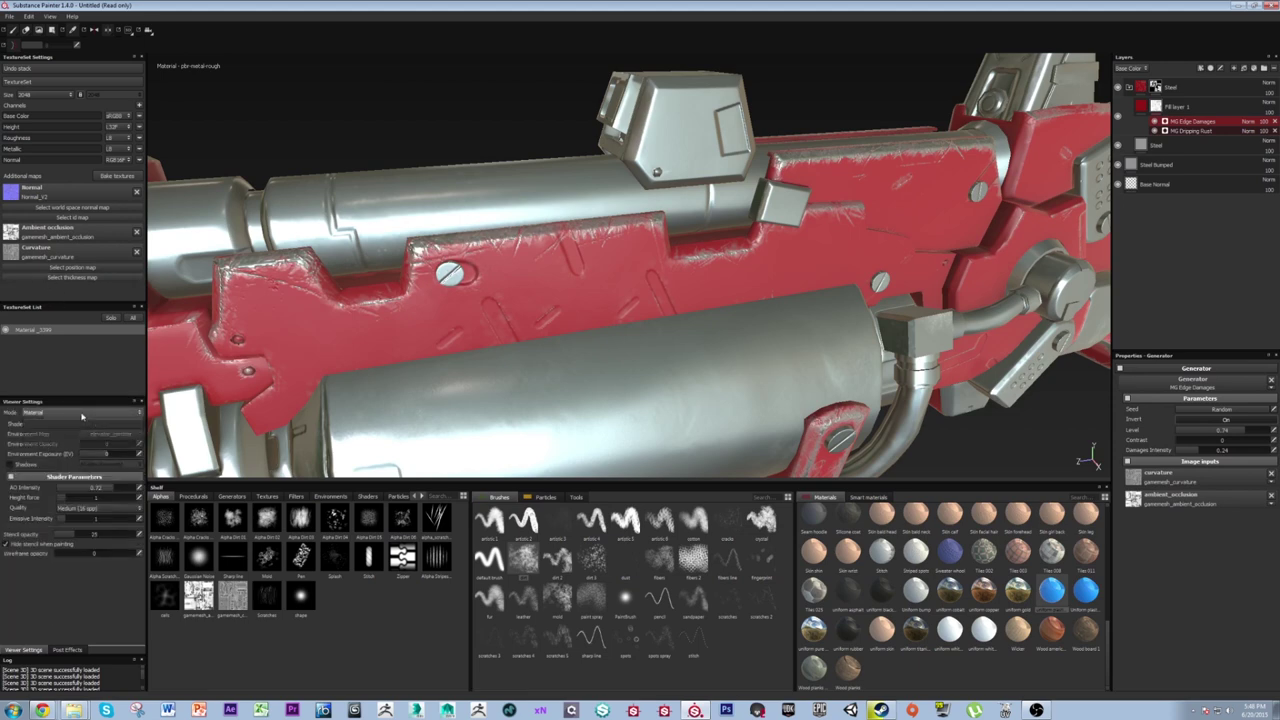
pyautogui.click(54, 431)
pyautogui.click(69, 426)
pyautogui.click(60, 439)
pyautogui.keyDown('alt'); pyautogui.moveTo(585, 305); pyautogui.dragTo(755, 262); pyautogui.keyUp('alt')
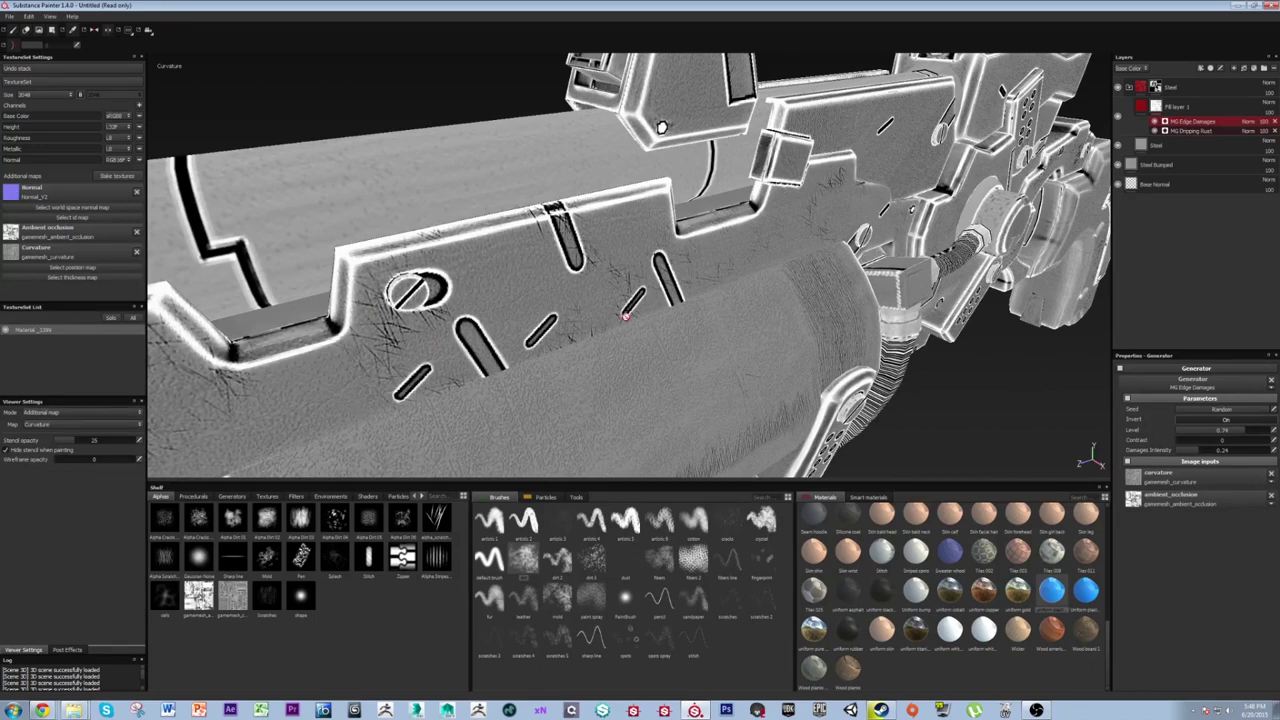
pyautogui.keyDown('alt'); pyautogui.moveTo(626, 317); pyautogui.dragTo(553, 305); pyautogui.keyUp('alt')
# Return the viewport to the full material view and select Fill layer 1.
pyautogui.press('m')
pyautogui.moveTo(666, 278)
pyautogui.keyDown('alt'); pyautogui.mouseDown()
pyautogui.moveTo(689, 283)
pyautogui.moveTo(651, 309)
pyautogui.moveTo(742, 233)
pyautogui.moveTo(900, 235)
pyautogui.moveTo(640, 225)
pyautogui.moveTo(726, 222)
pyautogui.moveTo(738, 188)
pyautogui.mouseUp(); pyautogui.keyUp('alt')
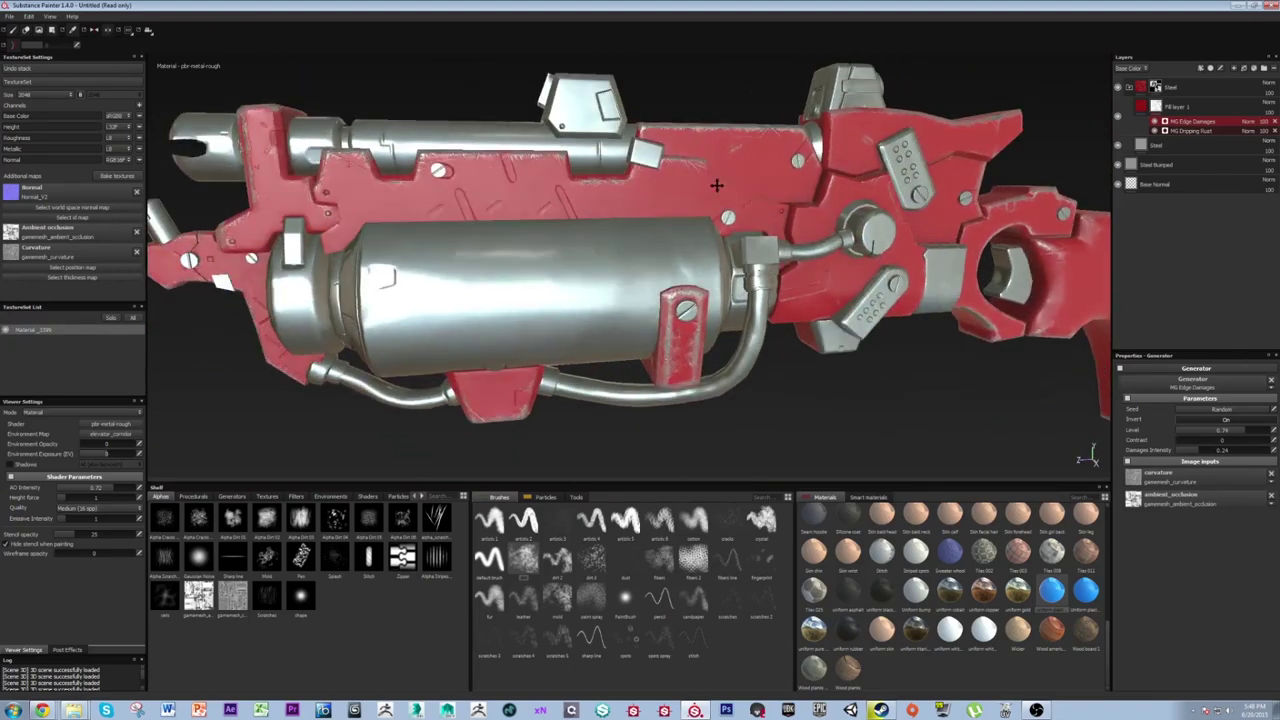
pyautogui.keyDown('alt'); pyautogui.moveTo(738, 188); pyautogui.dragTo(830, 210, button='middle'); pyautogui.keyUp('alt')
pyautogui.click(1205, 109)
pyautogui.moveTo(800, 162)
pyautogui.keyDown('alt'); pyautogui.mouseDown()
pyautogui.moveTo(732, 226)
pyautogui.moveTo(729, 240)
pyautogui.moveTo(765, 270)
pyautogui.moveTo(718, 230)
pyautogui.mouseUp(); pyautogui.keyUp('alt')
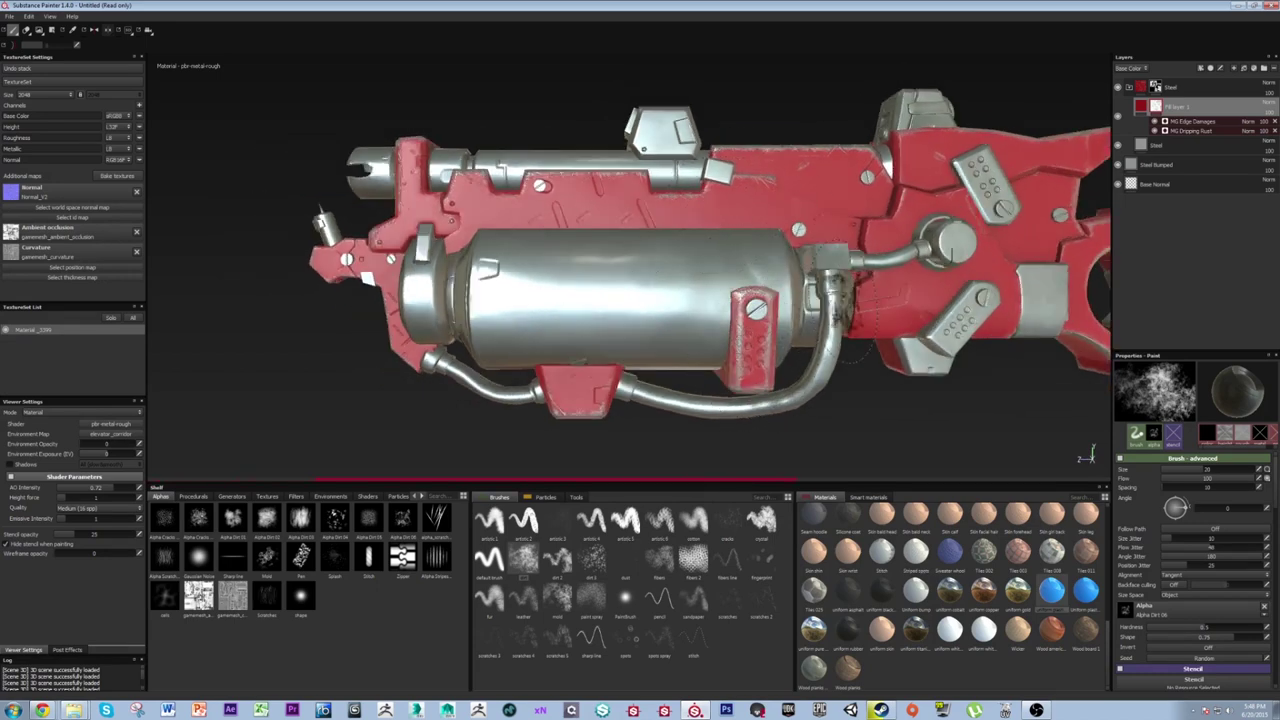
pyautogui.keyDown('alt'); pyautogui.moveTo(754, 357); pyautogui.dragTo(815, 378); pyautogui.keyUp('alt')
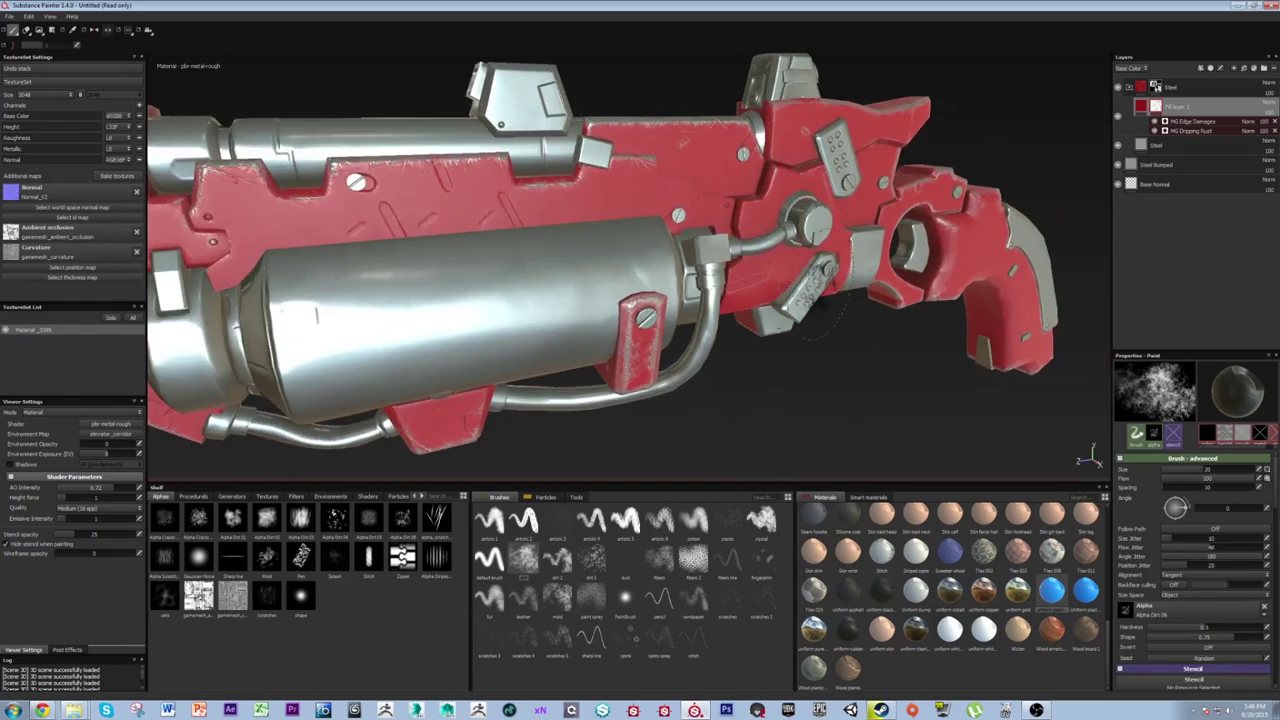
pyautogui.click(1248, 122)
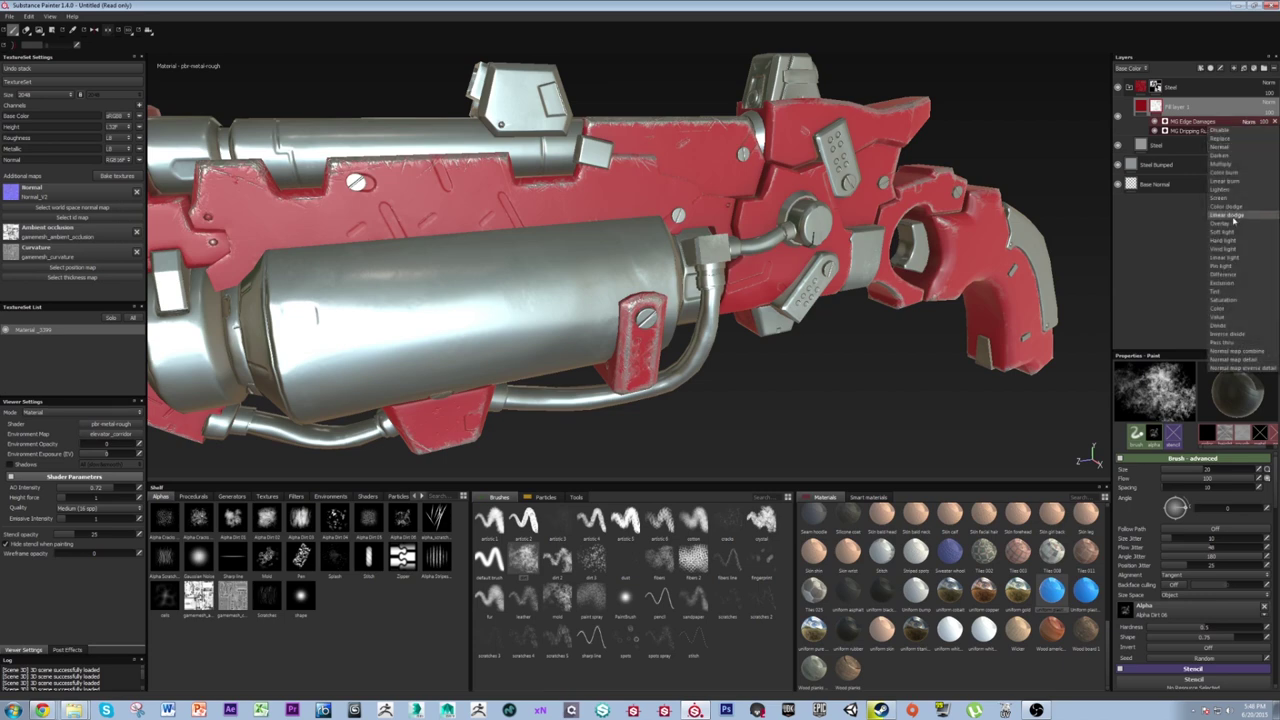
pyautogui.click(1258, 112)
pyautogui.click(1143, 68)
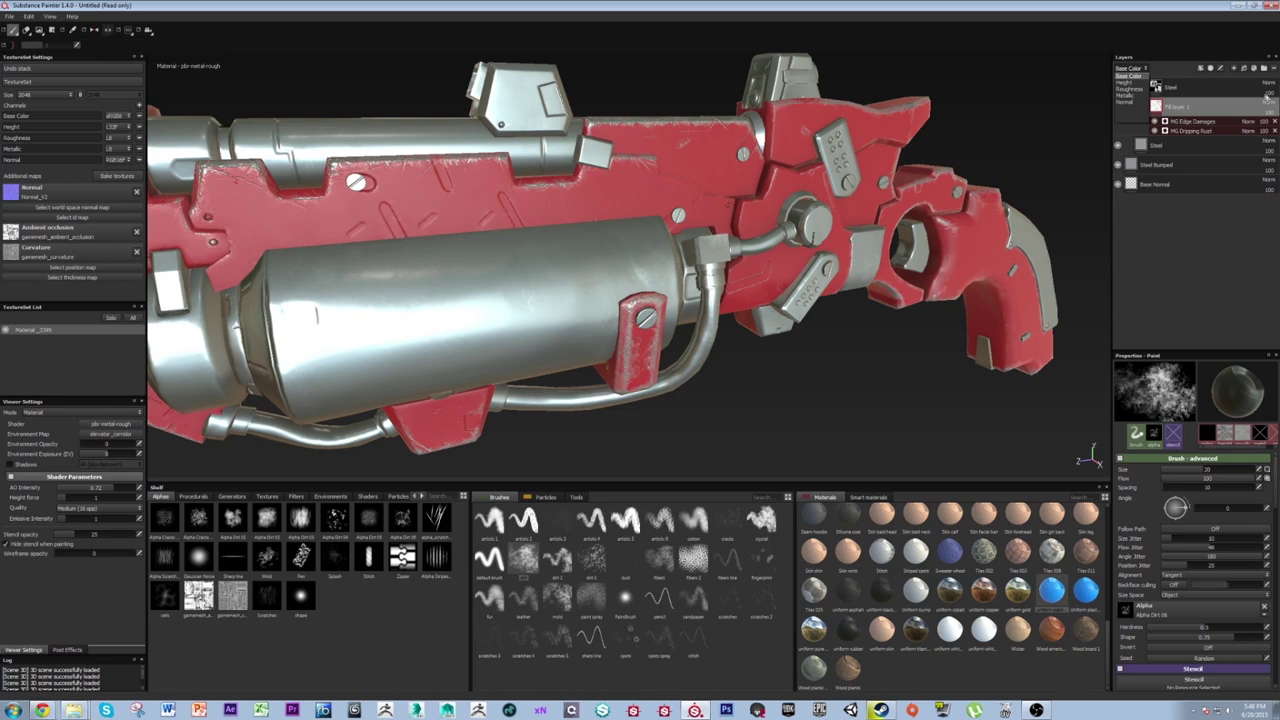
pyautogui.click(1267, 97)
pyautogui.click(1268, 94)
pyautogui.moveTo(1272, 101); pyautogui.dragTo(1273, 103)
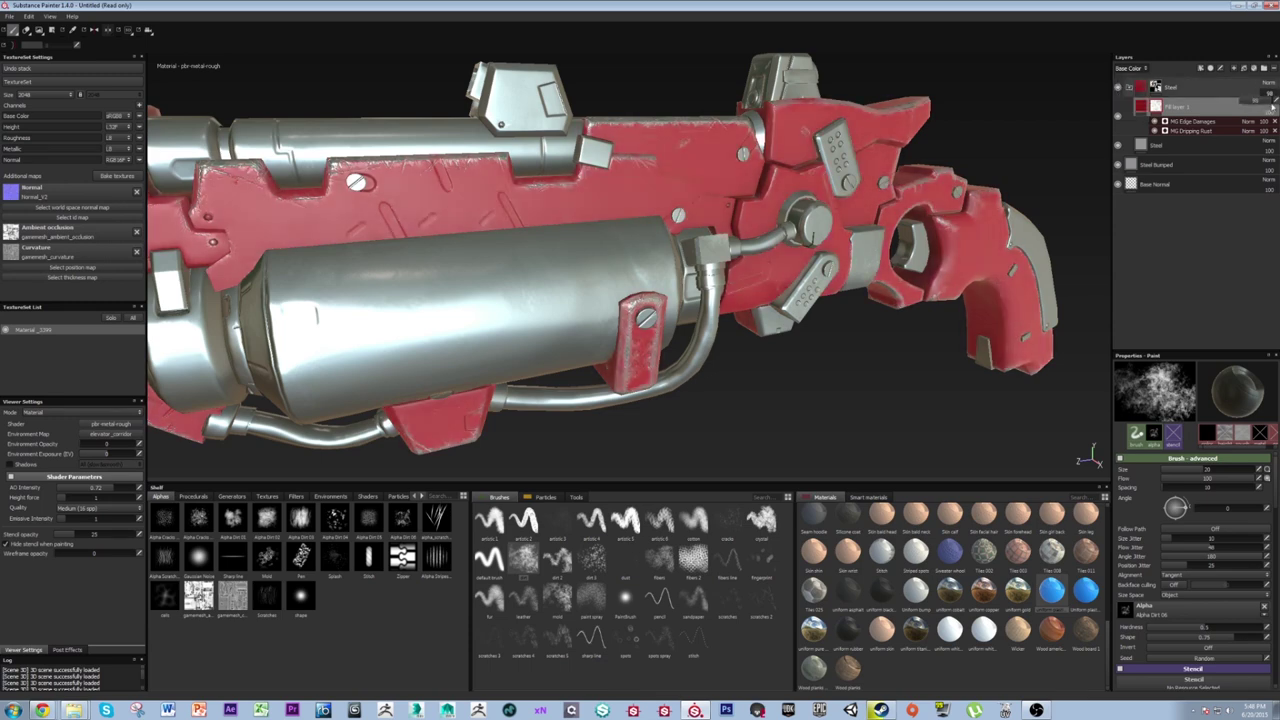
pyautogui.click(1269, 86)
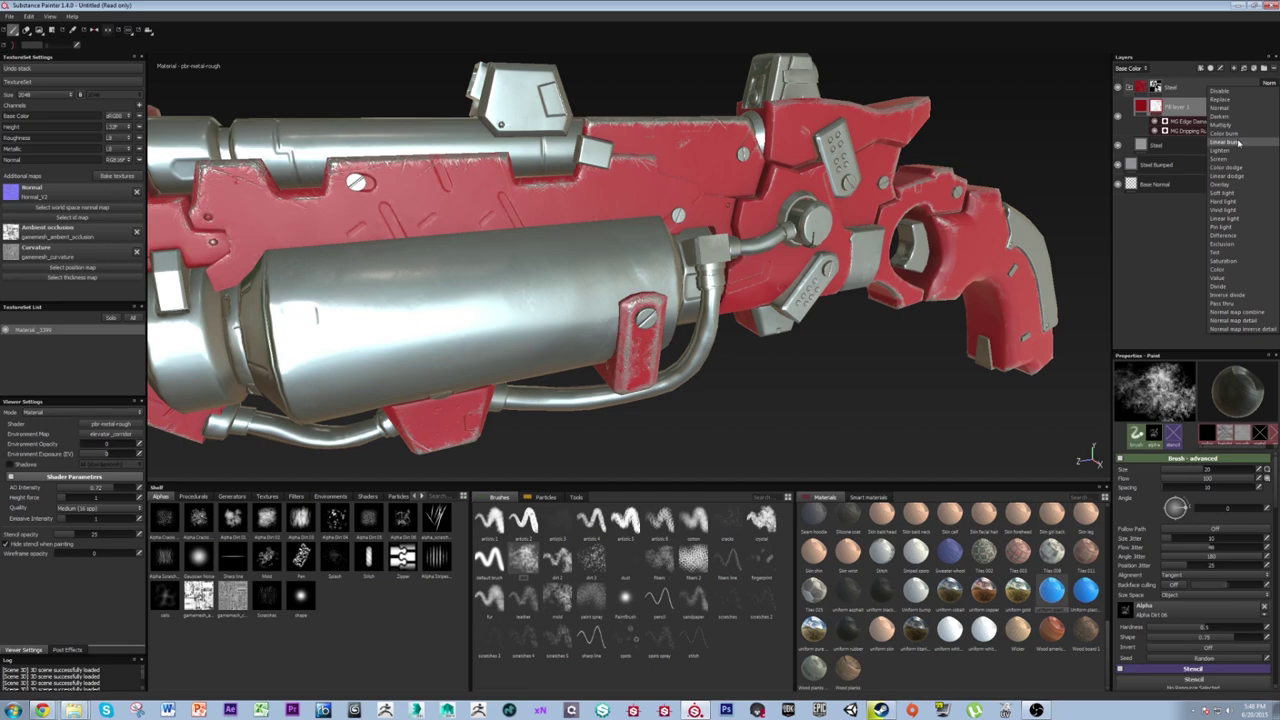
pyautogui.click(1267, 84)
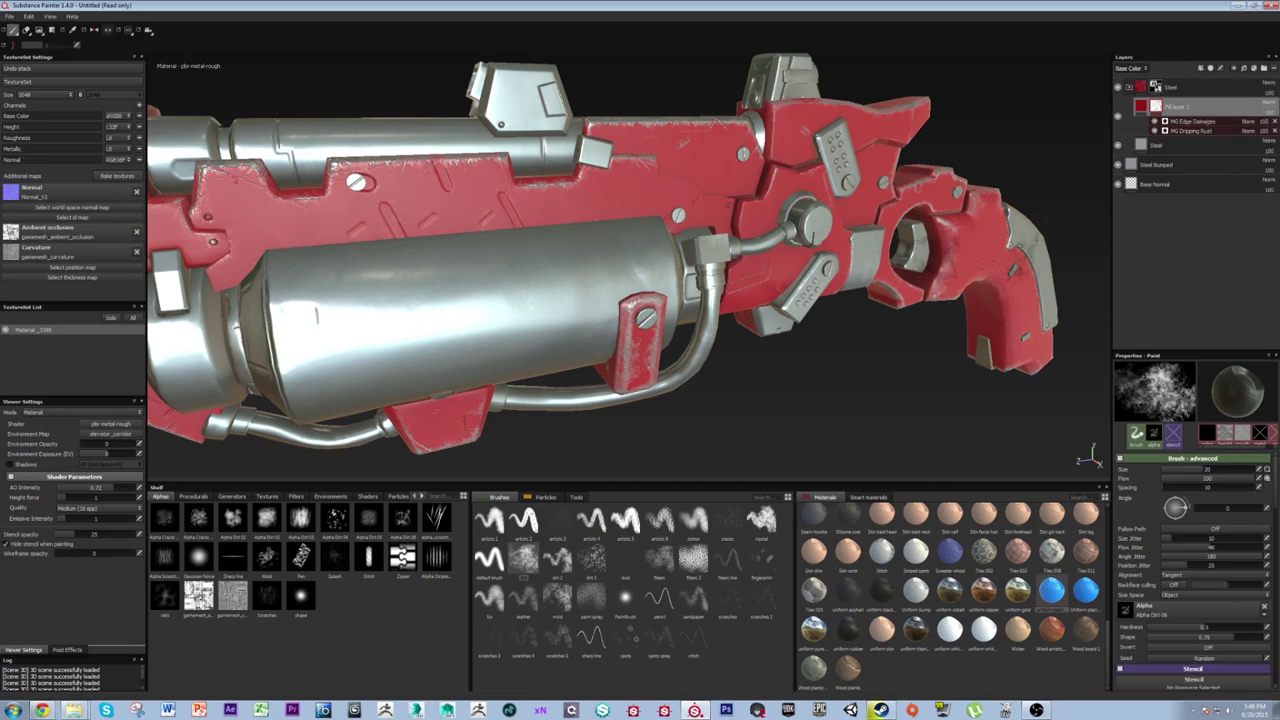
# Try lowering the opacity of the MG Edge Damages generator in Fill layer 1's mask to about 60.
pyautogui.keyDown('alt'); pyautogui.moveTo(662, 240); pyautogui.dragTo(623, 243); pyautogui.keyUp('alt')
pyautogui.keyDown('alt'); pyautogui.moveTo(623, 243); pyautogui.dragTo(713, 257, button='middle'); pyautogui.keyUp('alt')
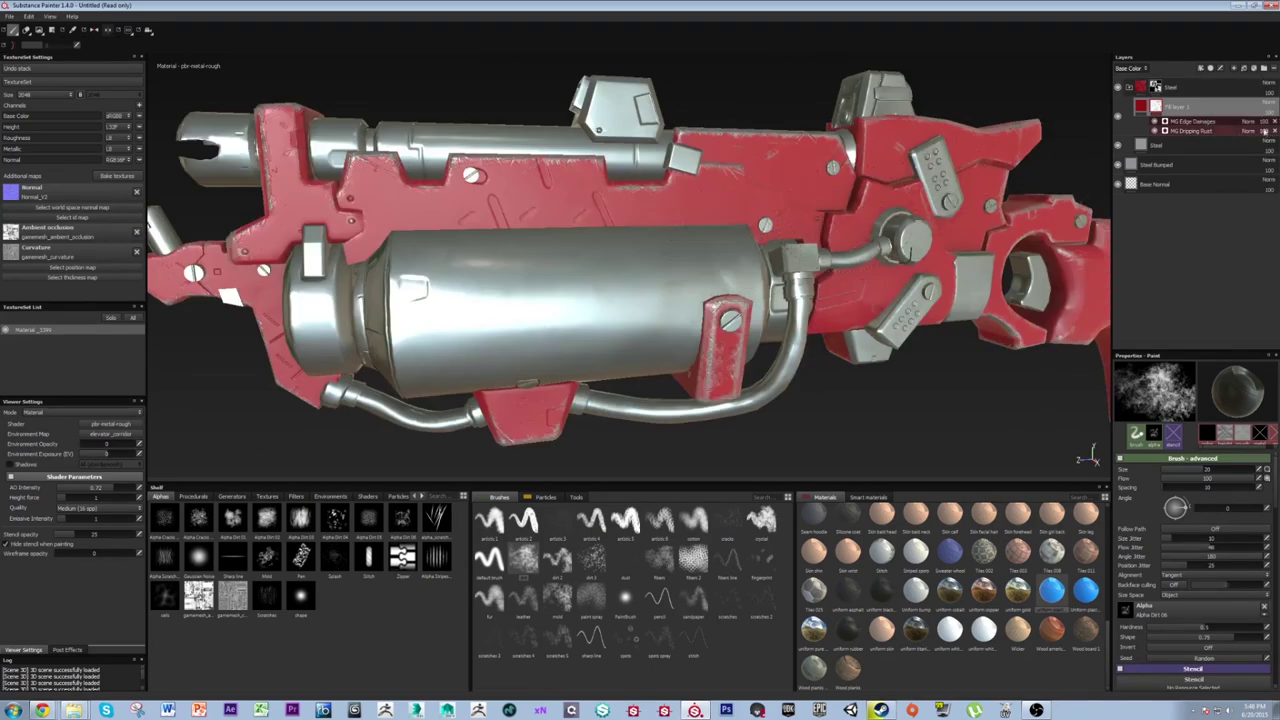
pyautogui.click(1265, 122)
pyautogui.moveTo(1270, 131); pyautogui.dragTo(1259, 131)
pyautogui.keyDown('alt'); pyautogui.moveTo(690, 245); pyautogui.dragTo(735, 248); pyautogui.keyUp('alt')
pyautogui.keyDown('alt'); pyautogui.moveTo(735, 248); pyautogui.dragTo(777, 264, button='right'); pyautogui.keyUp('alt')
pyautogui.keyDown('alt'); pyautogui.moveTo(794, 238); pyautogui.dragTo(806, 234, button='middle'); pyautogui.keyUp('alt')
pyautogui.keyDown('alt'); pyautogui.moveTo(806, 234); pyautogui.dragTo(786, 238); pyautogui.keyUp('alt')
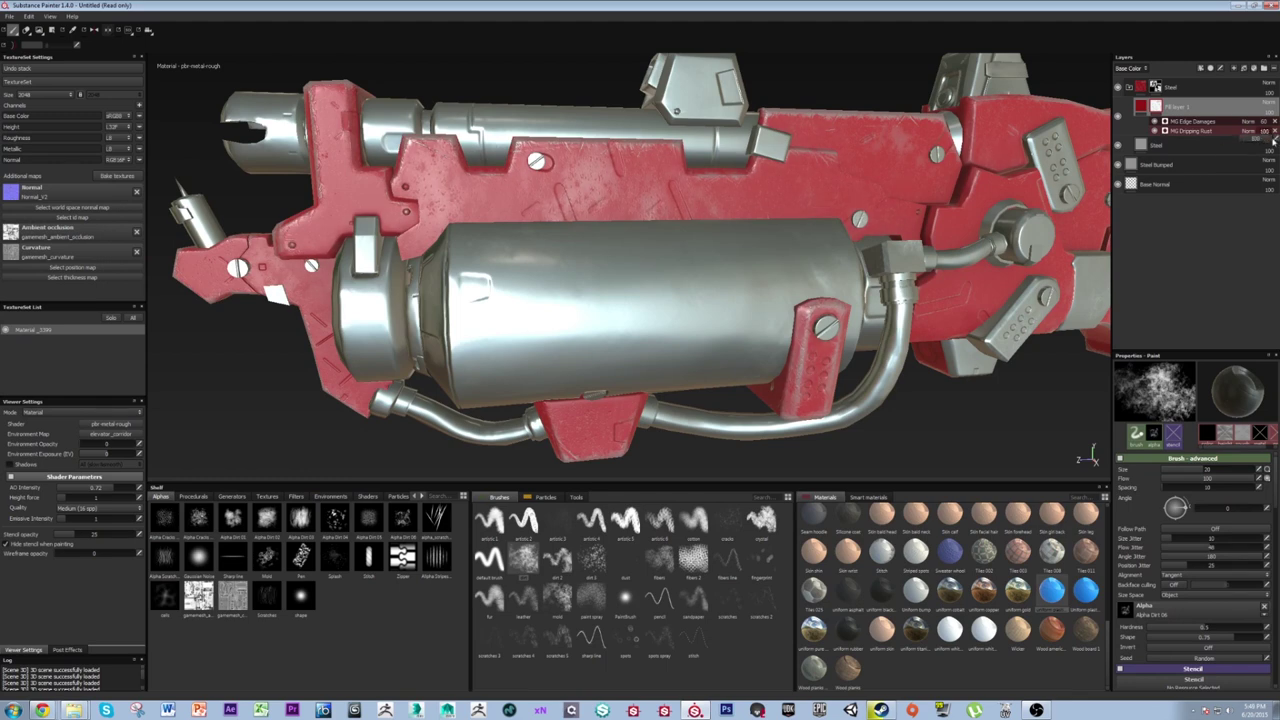
# Set the MG Edge Damages generator's opacity to 98 and its blending mode to Multiply.
pyautogui.click(1264, 123)
pyautogui.moveTo(1257, 131); pyautogui.dragTo(1276, 131)
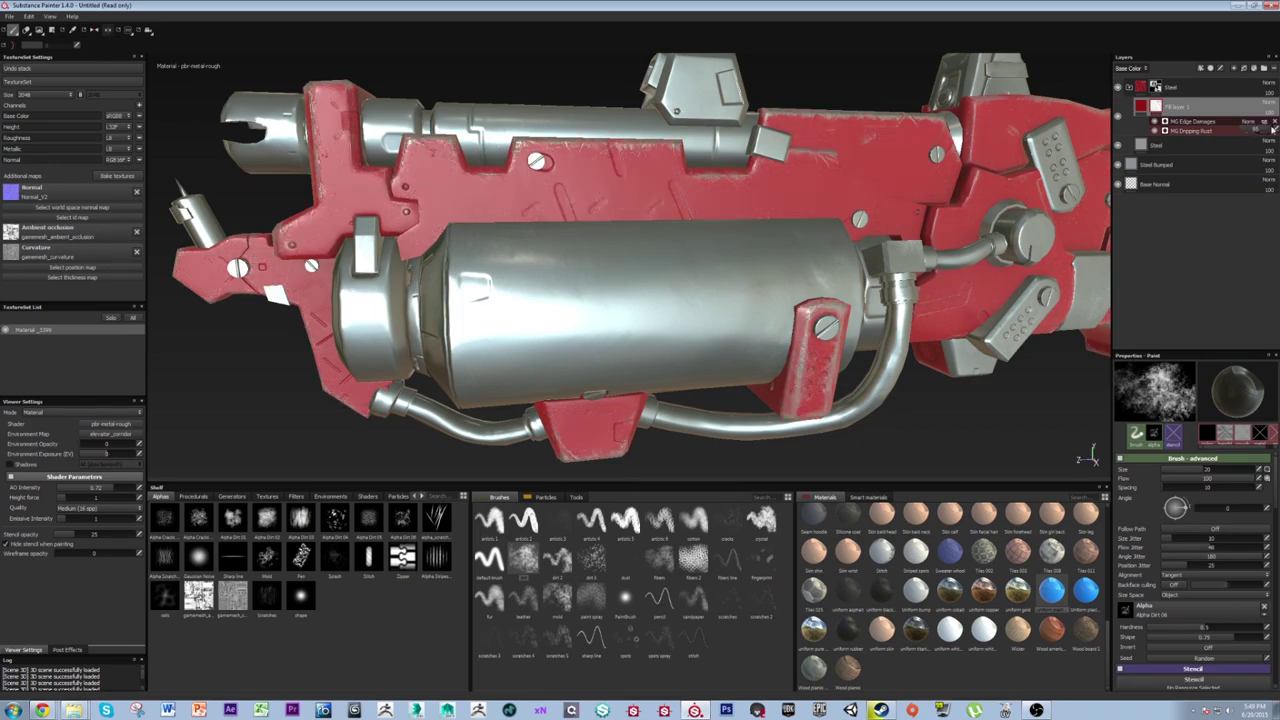
pyautogui.keyDown('alt'); pyautogui.moveTo(935, 216); pyautogui.dragTo(905, 222); pyautogui.keyUp('alt')
pyautogui.keyDown('alt'); pyautogui.moveTo(905, 222); pyautogui.dragTo(878, 225, button='right'); pyautogui.keyUp('alt')
pyautogui.keyDown('alt'); pyautogui.moveTo(878, 225); pyautogui.dragTo(765, 228); pyautogui.keyUp('alt')
pyautogui.keyDown('alt'); pyautogui.moveTo(765, 228); pyautogui.dragTo(813, 150, button='middle'); pyautogui.keyUp('alt')
pyautogui.click(1252, 121)
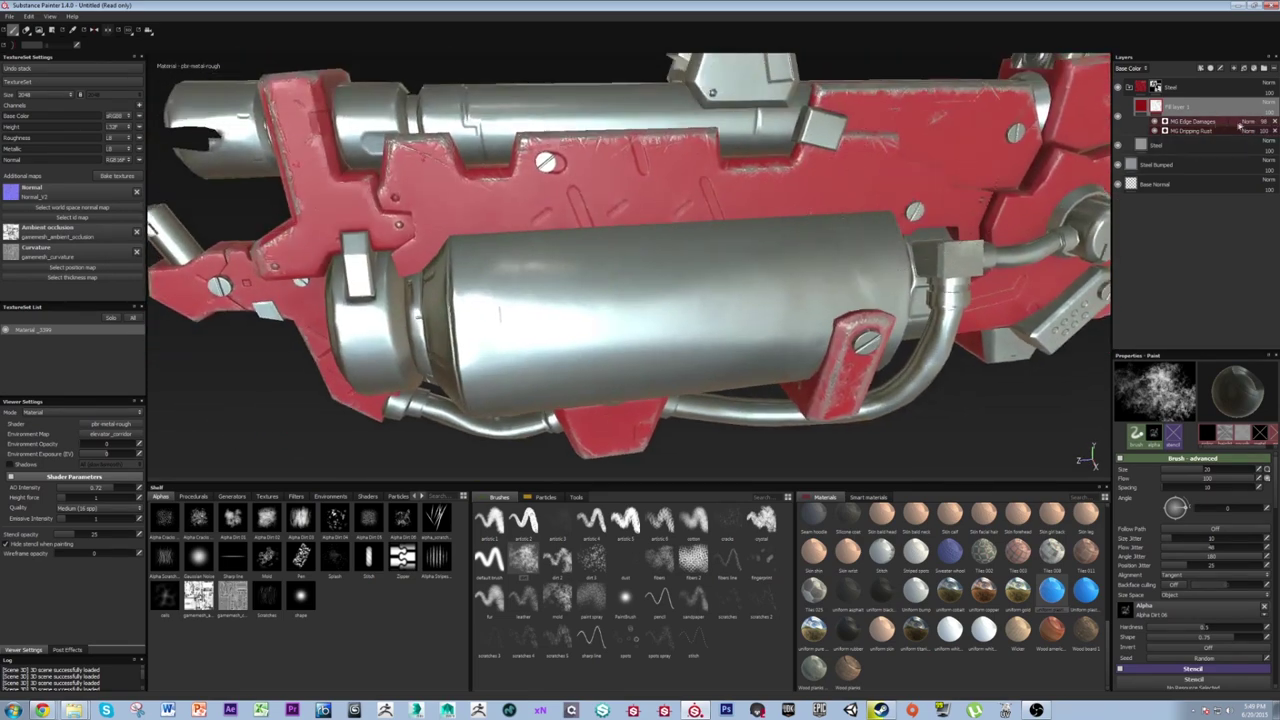
pyautogui.click(1247, 122)
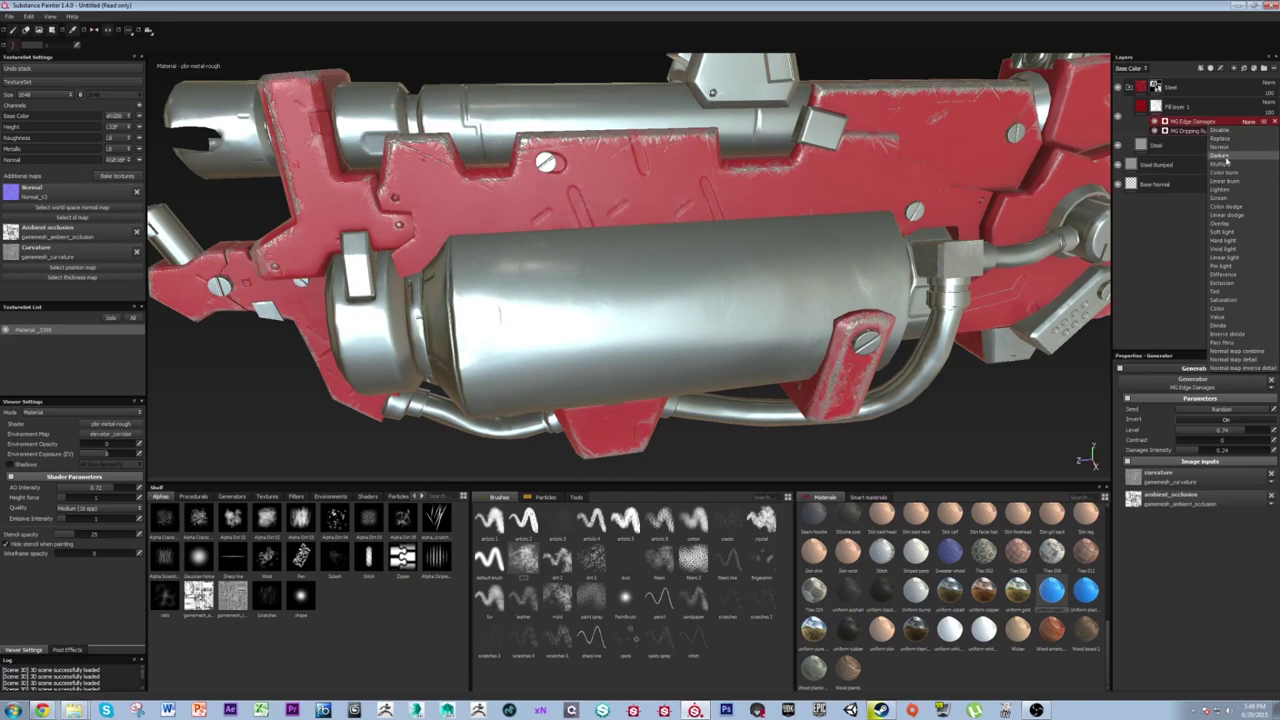
pyautogui.click(1222, 164)
# Set the level of the MG Edge Damages generator to 0.81.
pyautogui.keyDown('alt'); pyautogui.moveTo(915, 195); pyautogui.dragTo(888, 190); pyautogui.keyUp('alt')
pyautogui.keyDown('alt'); pyautogui.moveTo(888, 190); pyautogui.dragTo(610, 186, button='middle'); pyautogui.keyUp('alt')
pyautogui.keyDown('alt'); pyautogui.moveTo(610, 186); pyautogui.dragTo(735, 213); pyautogui.keyUp('alt')
pyautogui.keyDown('alt'); pyautogui.moveTo(737, 214); pyautogui.dragTo(793, 216, button='middle'); pyautogui.keyUp('alt')
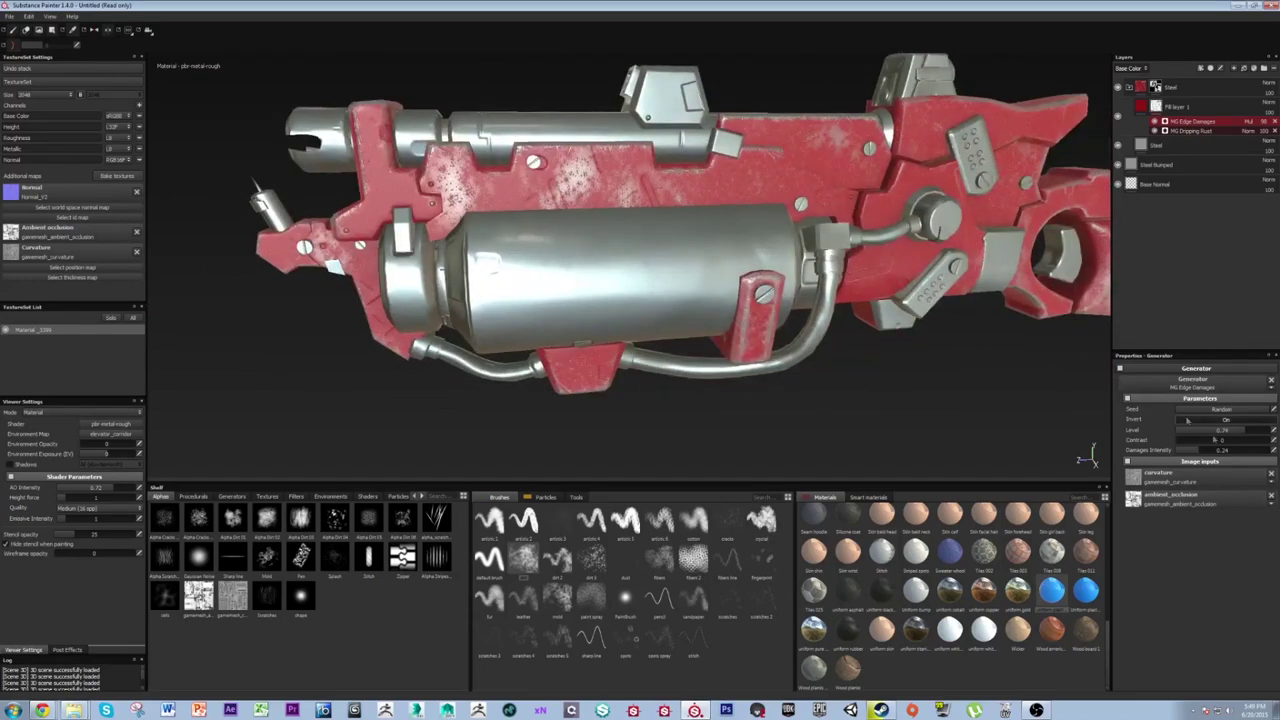
pyautogui.moveTo(1232, 432); pyautogui.dragTo(1260, 430)
pyautogui.keyDown('alt'); pyautogui.moveTo(682, 268); pyautogui.dragTo(588, 239, button='middle'); pyautogui.keyUp('alt')
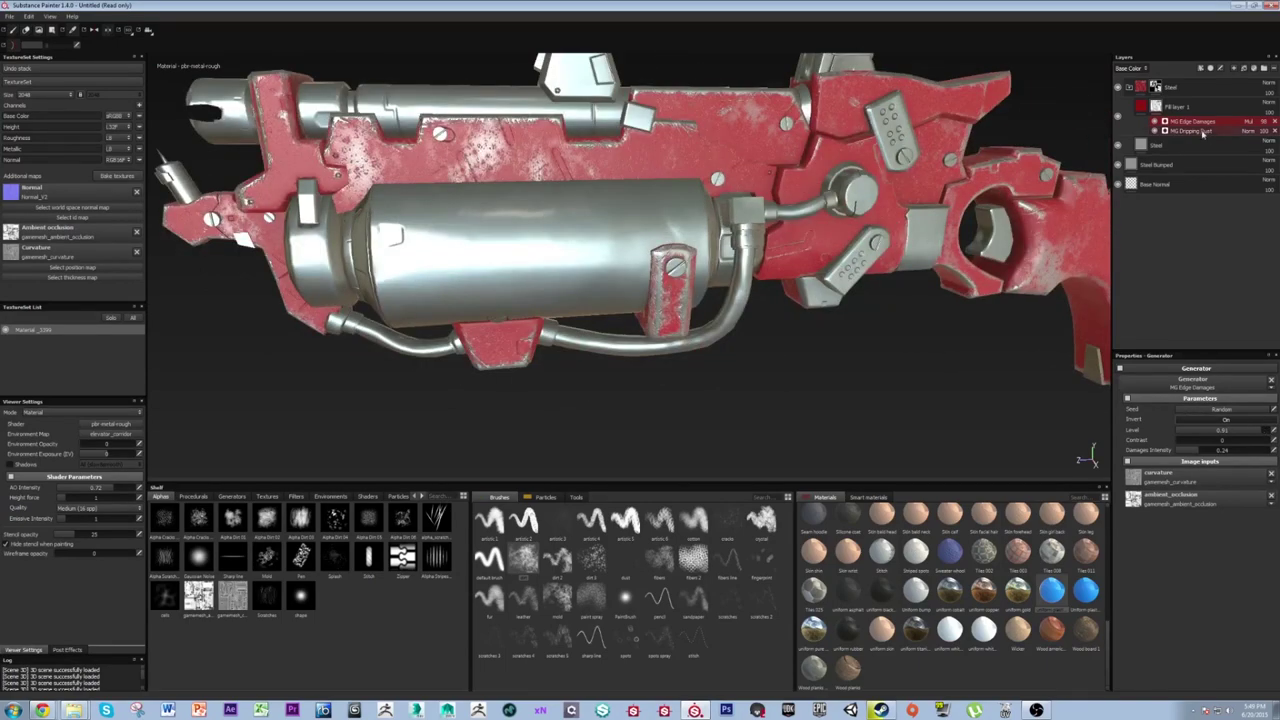
# Set the rust spreading of the MG Dripping Rust generator in Fill layer 1's mask to about 0.8.
pyautogui.click(1200, 131)
pyautogui.moveTo(1245, 434)
pyautogui.mouseDown()
pyautogui.moveTo(1230, 433)
pyautogui.moveTo(1269, 433)
pyautogui.moveTo(1258, 431)
pyautogui.mouseUp()
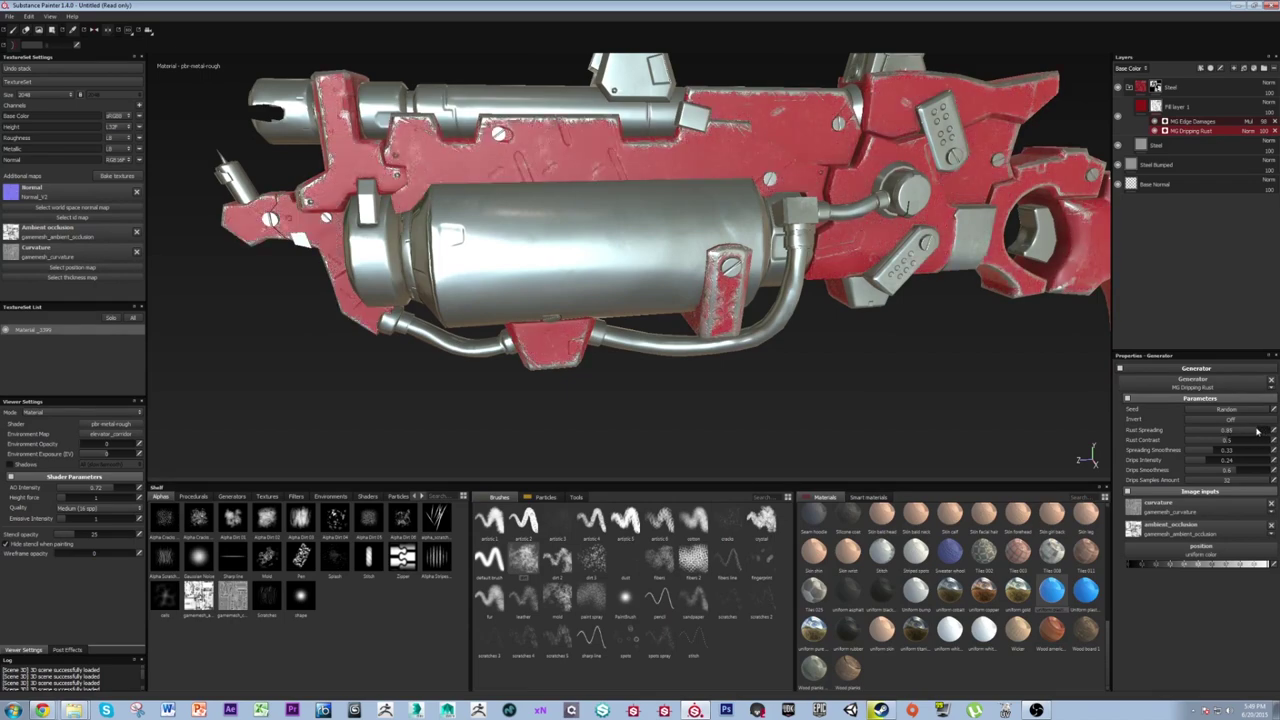
pyautogui.keyDown('alt'); pyautogui.moveTo(800, 357); pyautogui.dragTo(729, 307); pyautogui.keyUp('alt')
pyautogui.keyDown('alt'); pyautogui.moveTo(729, 307); pyautogui.dragTo(690, 300, button='right'); pyautogui.keyUp('alt')
pyautogui.keyDown('alt'); pyautogui.moveTo(604, 212); pyautogui.dragTo(715, 300); pyautogui.keyUp('alt')
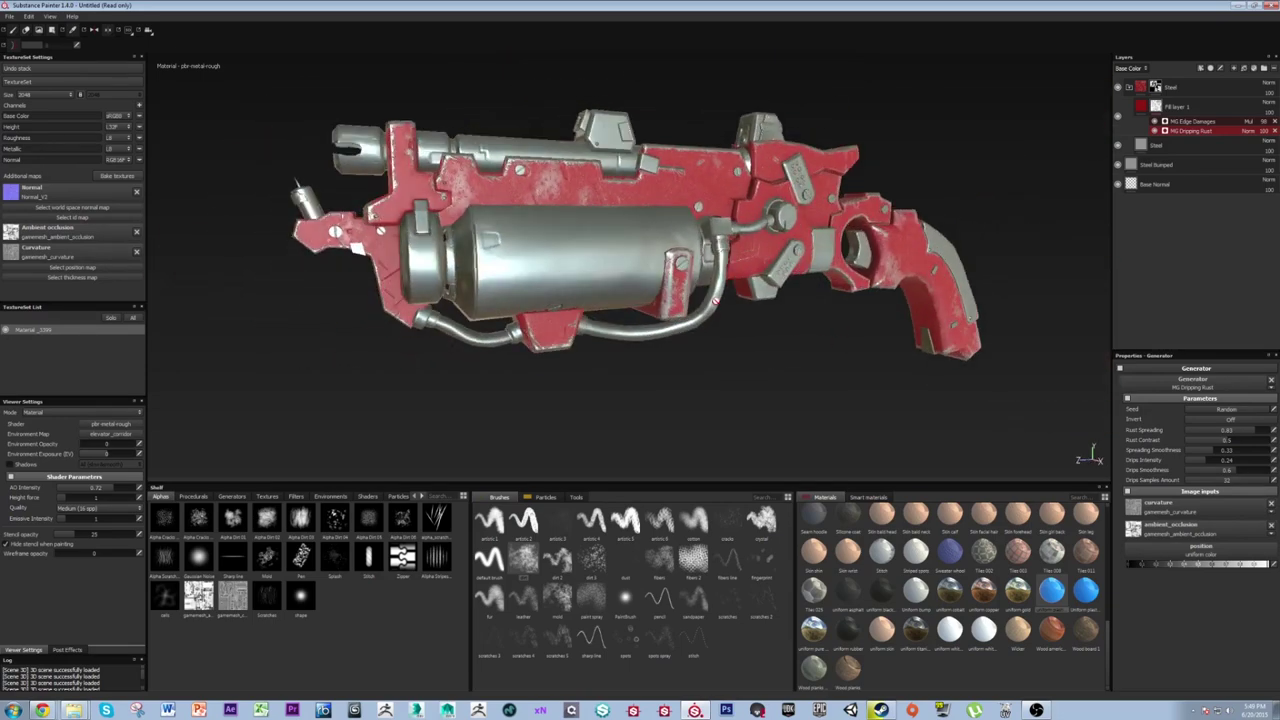
# Examine the worn red paint and exposed steel along the whole rifle, from barrel to grip.
pyautogui.keyDown('alt'); pyautogui.moveTo(690, 300); pyautogui.dragTo(730, 310, button='right'); pyautogui.keyUp('alt')
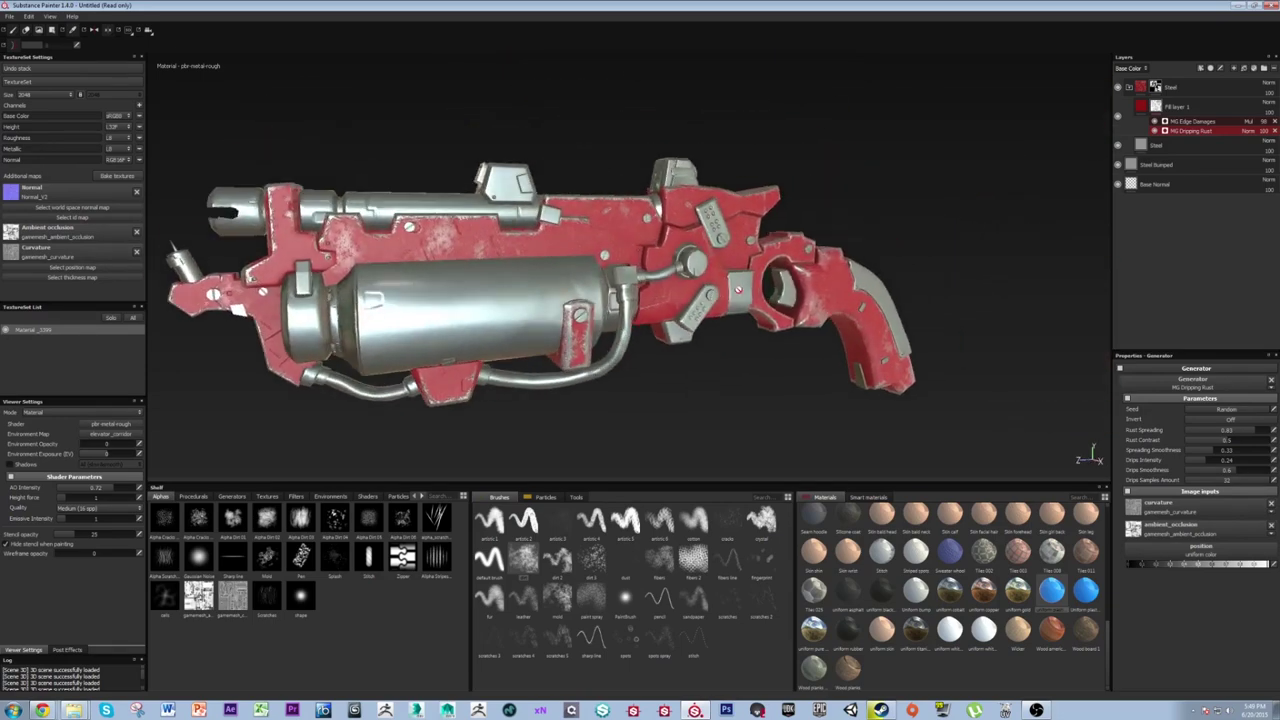
pyautogui.keyDown('alt'); pyautogui.moveTo(730, 310); pyautogui.dragTo(640, 380); pyautogui.keyUp('alt')
pyautogui.keyDown('alt'); pyautogui.moveTo(640, 380); pyautogui.dragTo(860, 343, button='middle'); pyautogui.keyUp('alt')
pyautogui.keyDown('alt'); pyautogui.moveTo(860, 343); pyautogui.dragTo(667, 291); pyautogui.keyUp('alt')
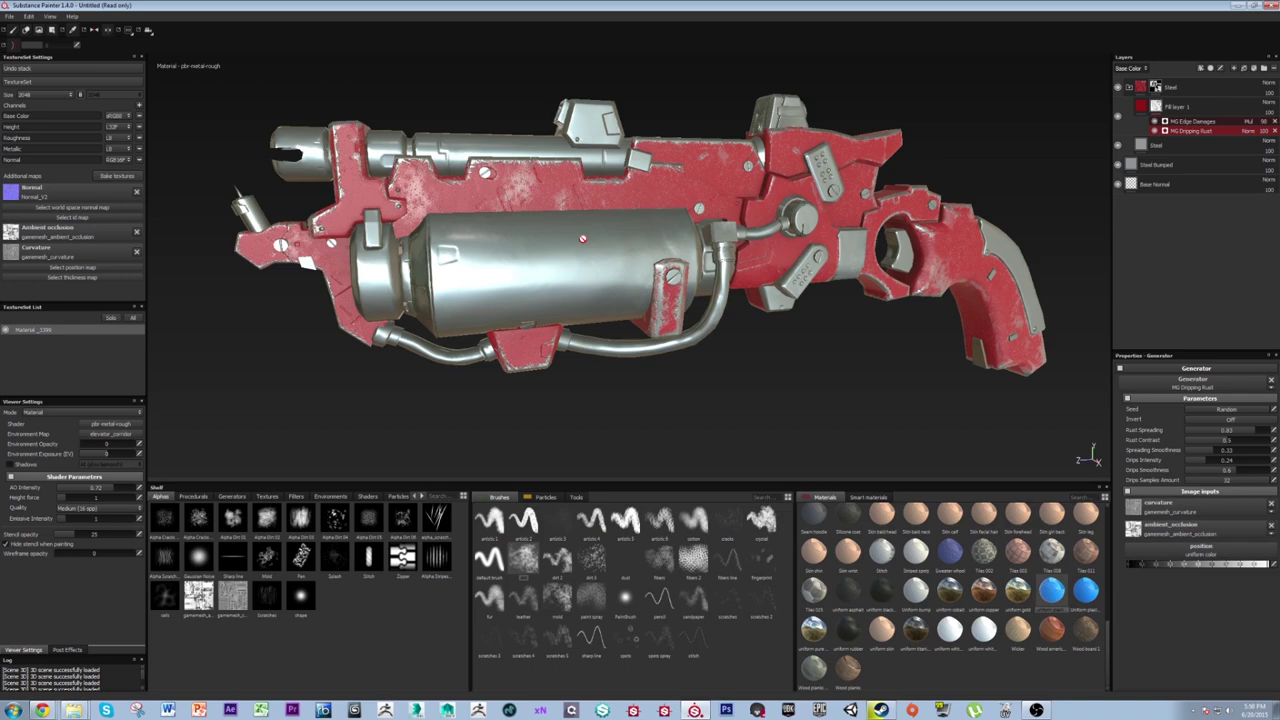
pyautogui.keyDown('alt'); pyautogui.moveTo(700, 420); pyautogui.dragTo(660, 430); pyautogui.keyUp('alt')
pyautogui.keyDown('alt'); pyautogui.moveTo(660, 430); pyautogui.dragTo(784, 461, button='right'); pyautogui.keyUp('alt')
pyautogui.keyDown('alt'); pyautogui.moveTo(784, 461); pyautogui.dragTo(549, 206); pyautogui.keyUp('alt')
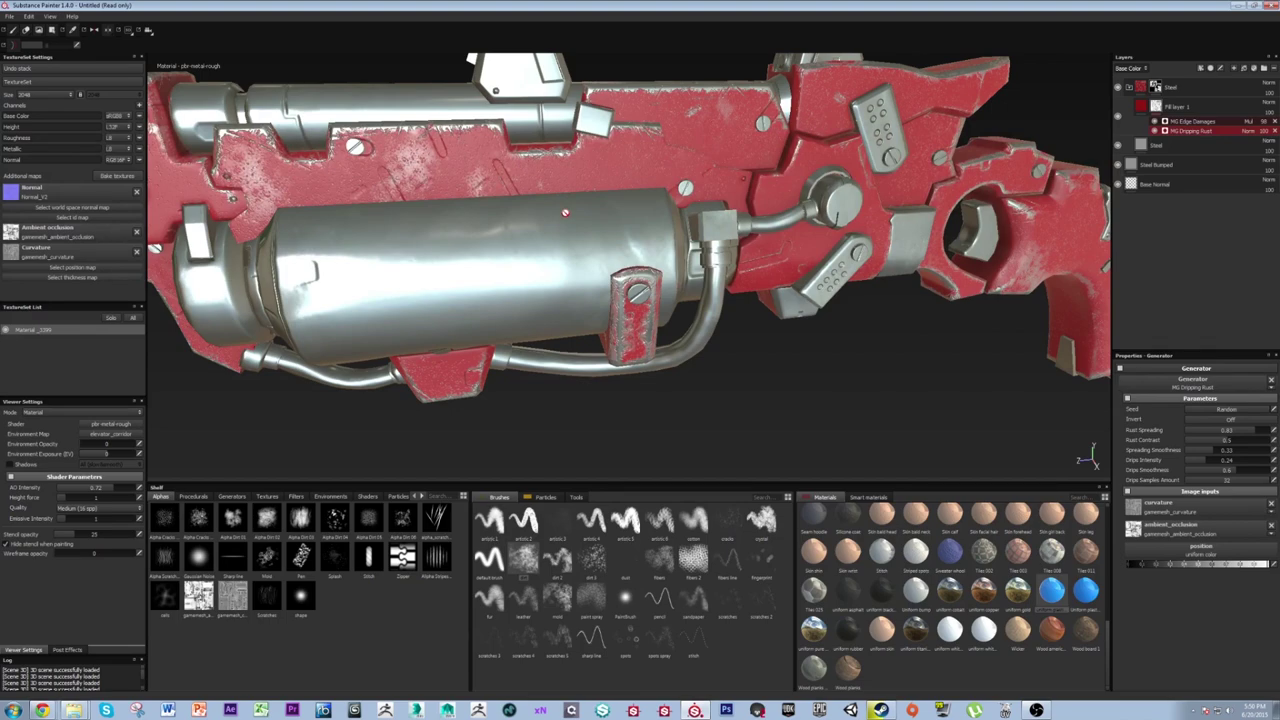
pyautogui.keyDown('alt'); pyautogui.moveTo(661, 277); pyautogui.dragTo(765, 292); pyautogui.keyUp('alt')
pyautogui.keyDown('alt'); pyautogui.moveTo(690, 322); pyautogui.dragTo(735, 284); pyautogui.keyUp('alt')
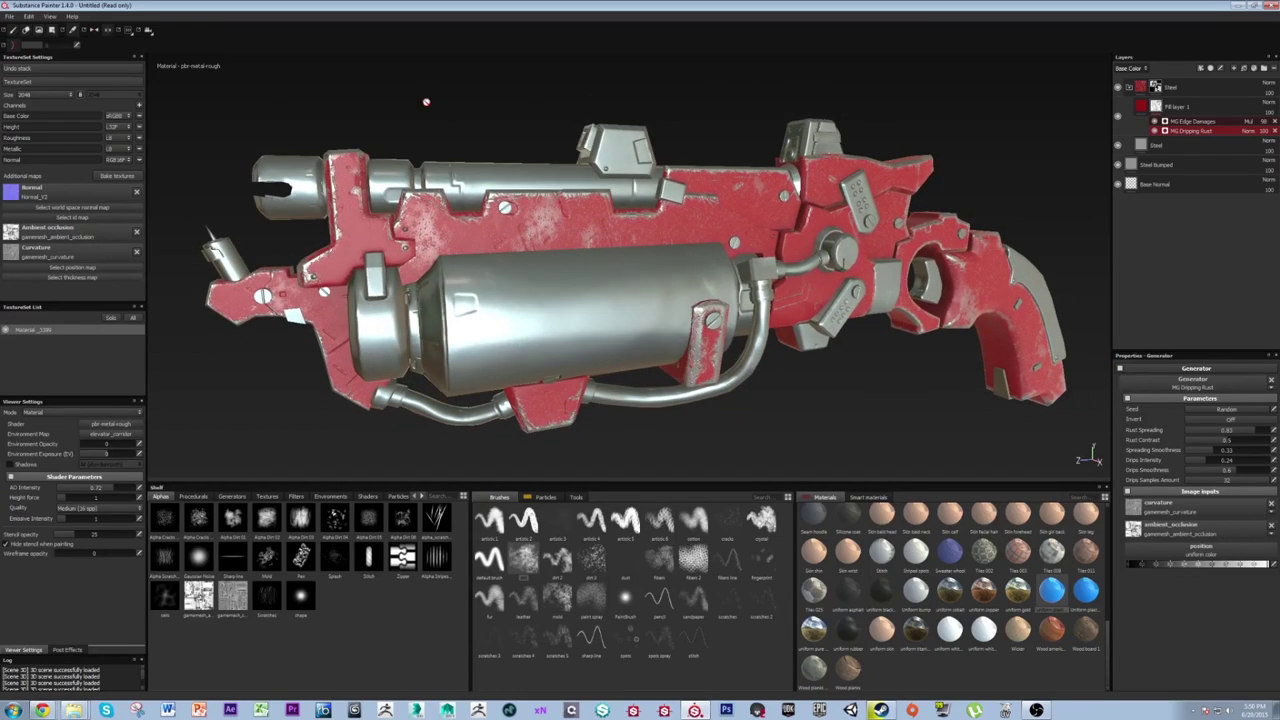
# Open the first project among the recent files, discarding the current project's changes and accepting the update from the old version.
pyautogui.click(12, 18)
pyautogui.moveTo(11, 17)
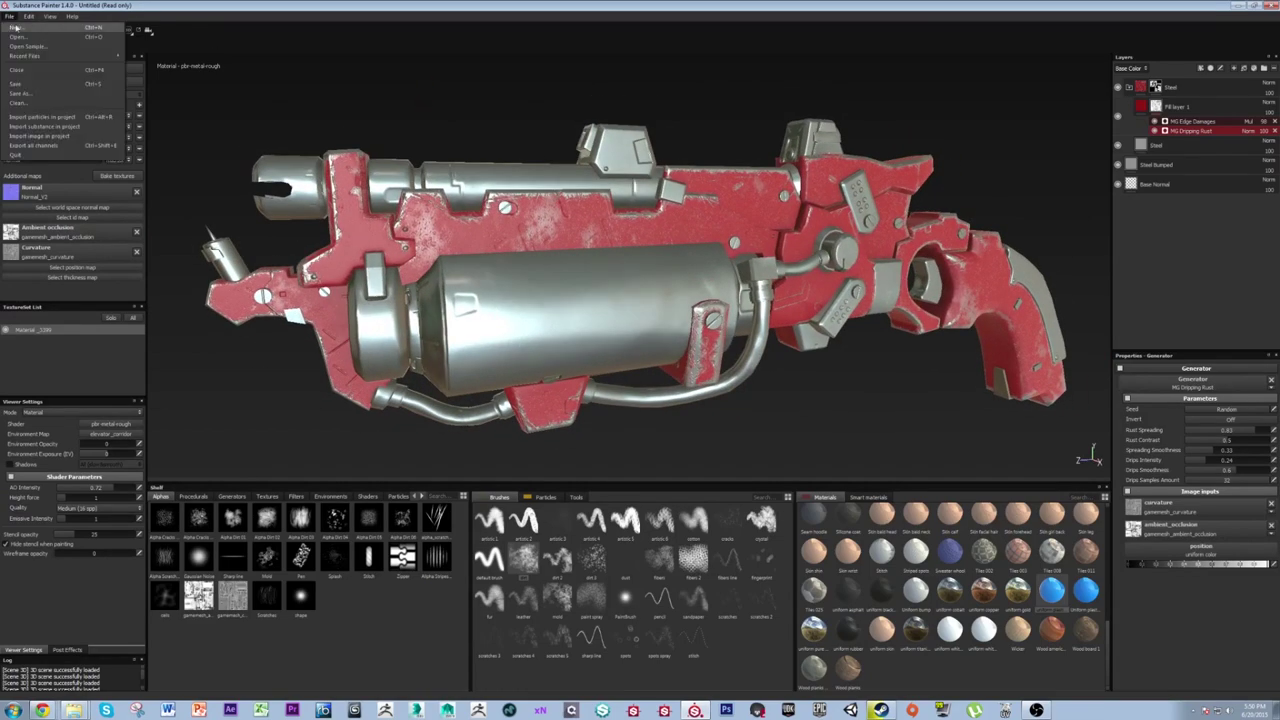
pyautogui.moveTo(34, 57)
pyautogui.click(225, 57)
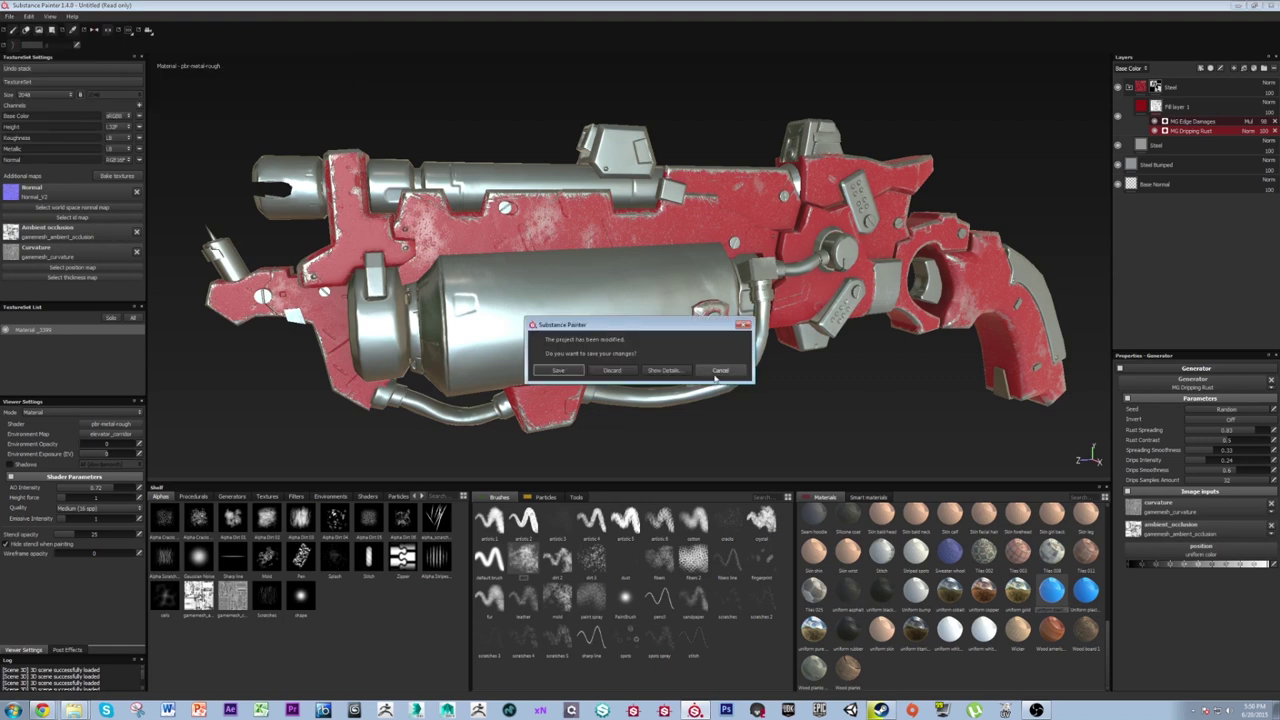
pyautogui.click(613, 372)
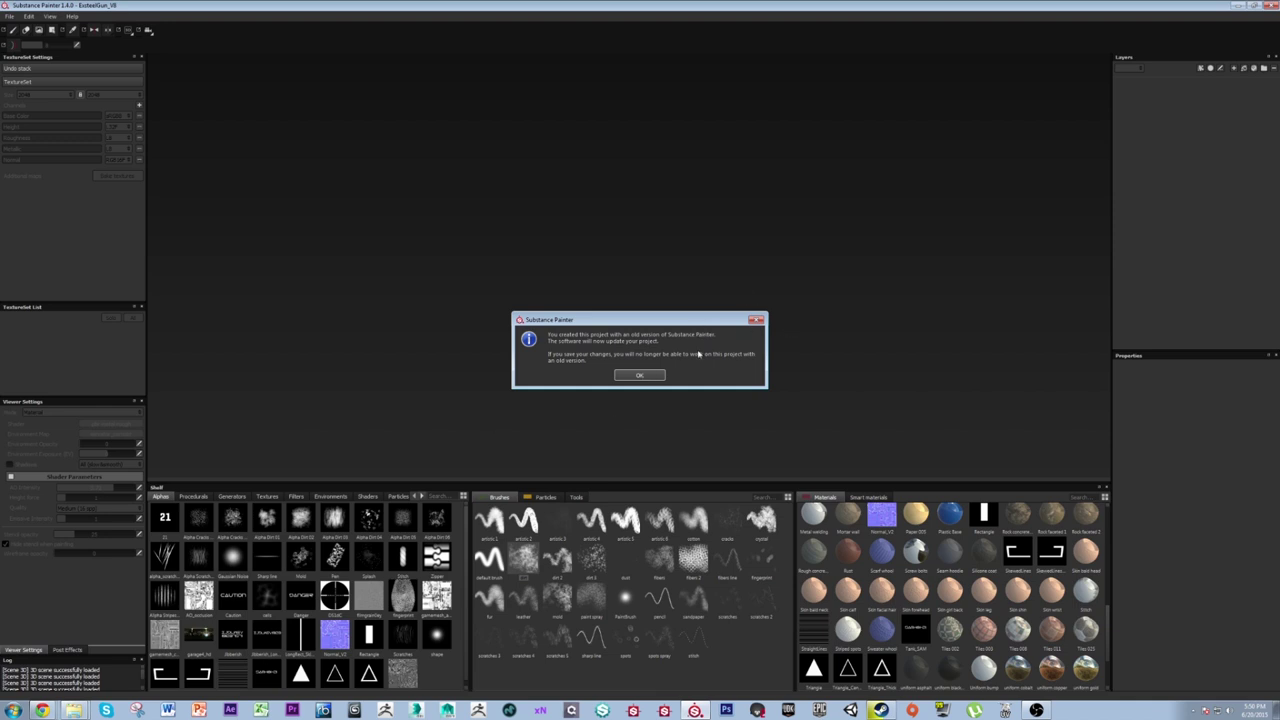
pyautogui.click(652, 379)
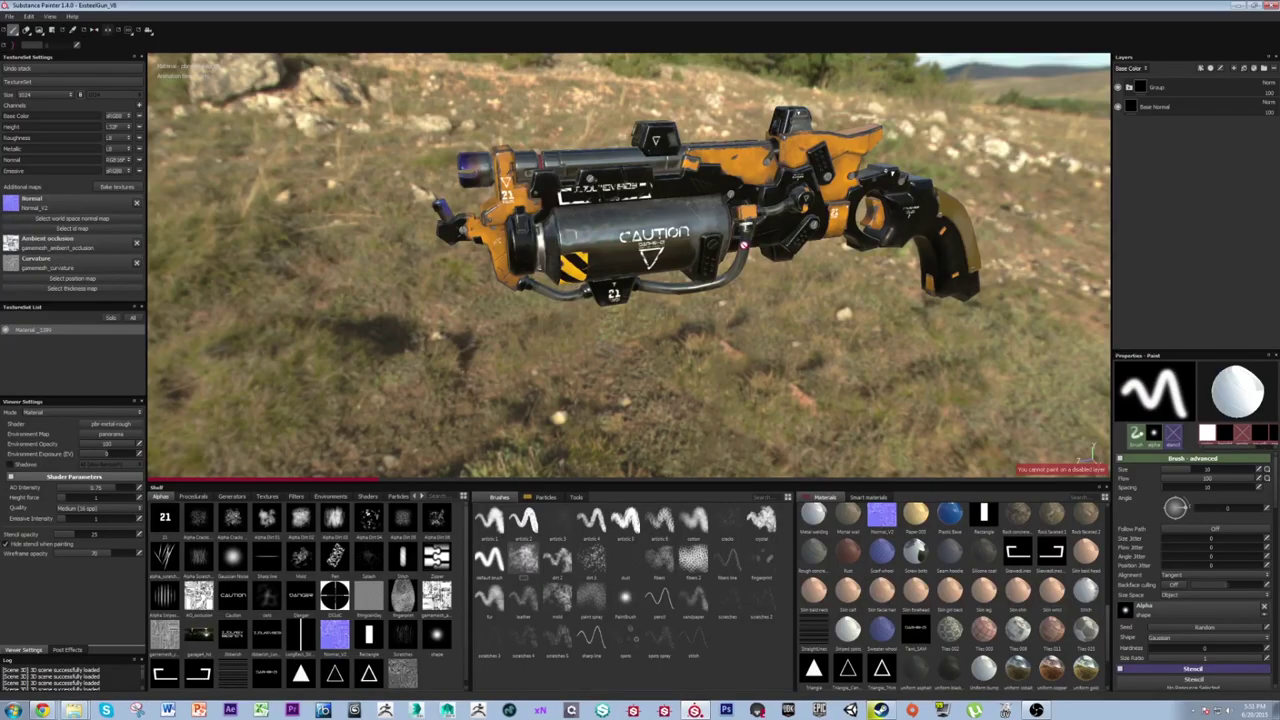
# Hide the environment background behind the orange and black rifle by setting the environment opacity to 0.
pyautogui.keyDown('alt'); pyautogui.moveTo(423, 212); pyautogui.dragTo(392, 330, button='middle'); pyautogui.keyUp('alt')
pyautogui.keyDown('alt'); pyautogui.moveTo(392, 330); pyautogui.dragTo(450, 332); pyautogui.keyUp('alt')
pyautogui.keyDown('alt'); pyautogui.moveTo(450, 332); pyautogui.dragTo(374, 309, button='middle'); pyautogui.keyUp('alt')
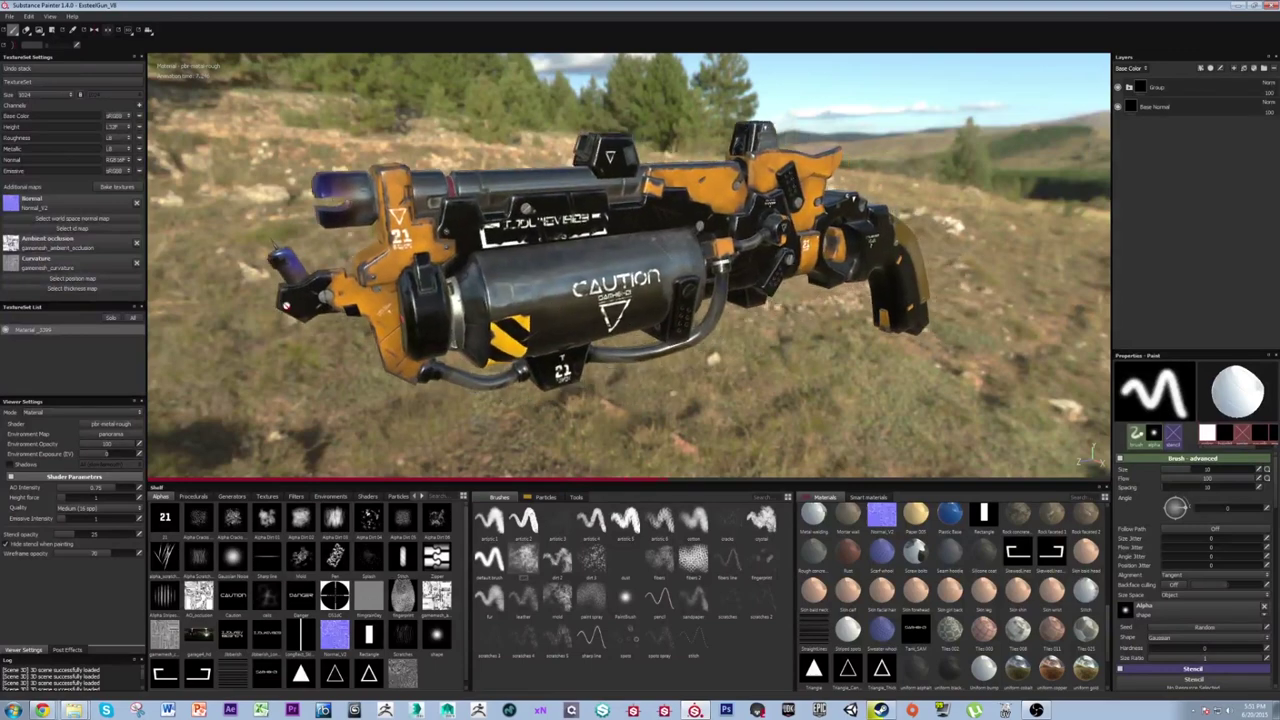
pyautogui.moveTo(119, 445); pyautogui.dragTo(76, 445)
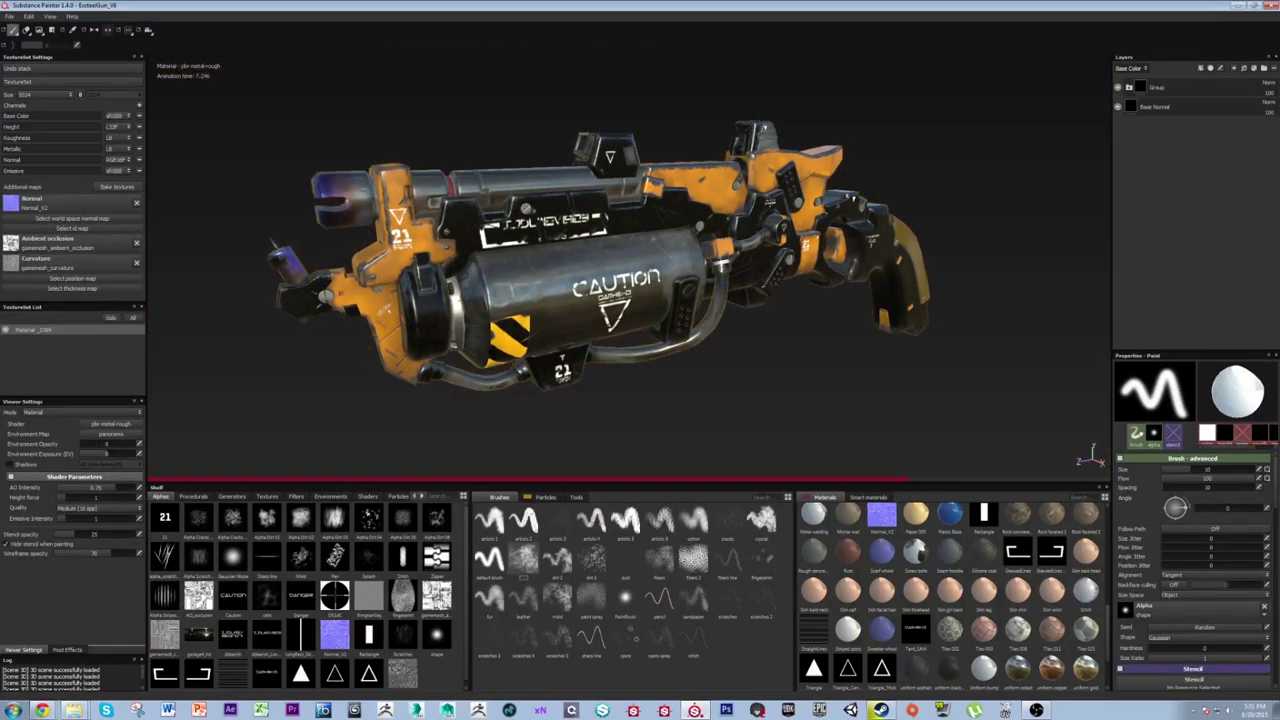
# Examine the finished rifle's orange and black paint, decals, hazard stripes and edge wear from close and farther away.
pyautogui.keyDown('alt'); pyautogui.moveTo(486, 352); pyautogui.dragTo(463, 355); pyautogui.keyUp('alt')
pyautogui.keyDown('alt'); pyautogui.moveTo(463, 355); pyautogui.dragTo(515, 377, button='right'); pyautogui.keyUp('alt')
pyautogui.click(515, 377)
pyautogui.keyDown('alt'); pyautogui.moveTo(515, 360); pyautogui.dragTo(594, 368); pyautogui.keyUp('alt')
pyautogui.keyDown('alt'); pyautogui.moveTo(594, 368); pyautogui.dragTo(572, 358, button='right'); pyautogui.keyUp('alt')
pyautogui.keyDown('alt'); pyautogui.moveTo(572, 358); pyautogui.dragTo(548, 362); pyautogui.keyUp('alt')
pyautogui.moveTo(690, 345)
pyautogui.keyDown('alt'); pyautogui.mouseDown()
pyautogui.moveTo(590, 345)
pyautogui.moveTo(680, 350)
pyautogui.mouseUp(); pyautogui.keyUp('alt')
pyautogui.keyDown('alt'); pyautogui.moveTo(680, 350); pyautogui.dragTo(830, 376, button='right'); pyautogui.keyUp('alt')
pyautogui.keyDown('alt'); pyautogui.moveTo(830, 376); pyautogui.dragTo(834, 315, button='middle'); pyautogui.keyUp('alt')
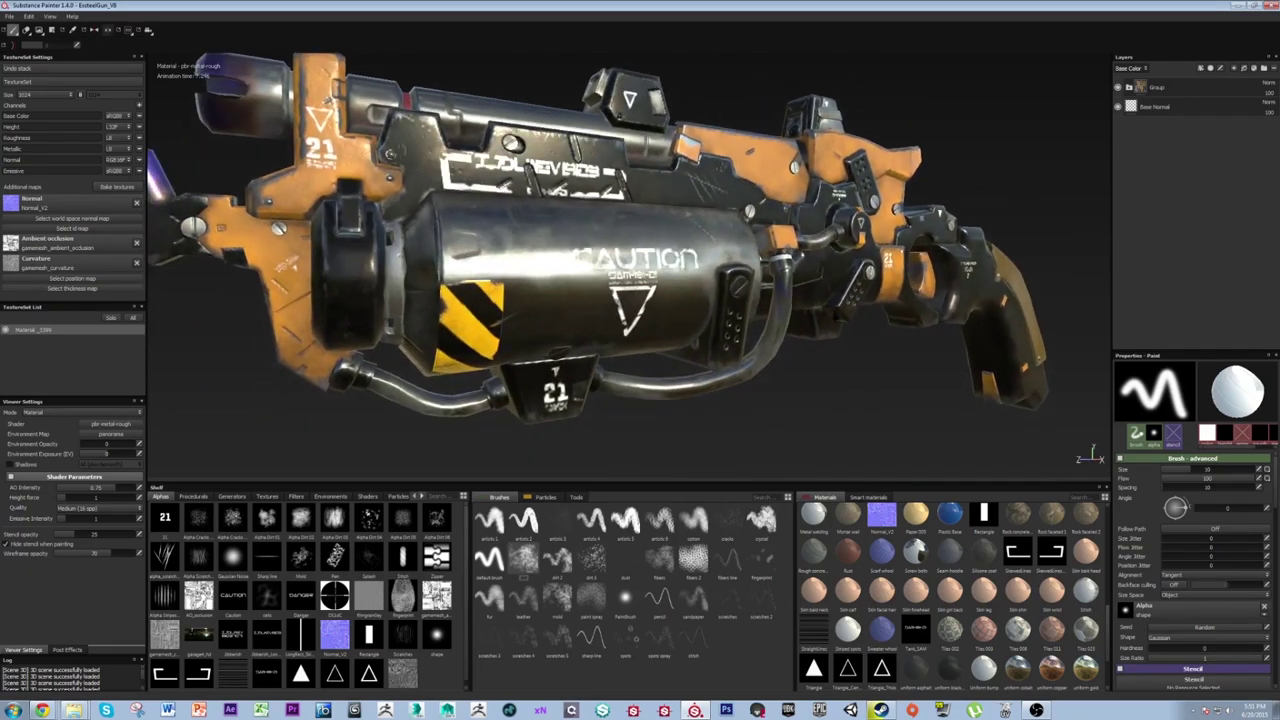
pyautogui.keyDown('alt'); pyautogui.moveTo(834, 315); pyautogui.dragTo(760, 282, button='right'); pyautogui.keyUp('alt')
pyautogui.keyDown('alt'); pyautogui.moveTo(760, 282); pyautogui.dragTo(777, 279); pyautogui.keyUp('alt')
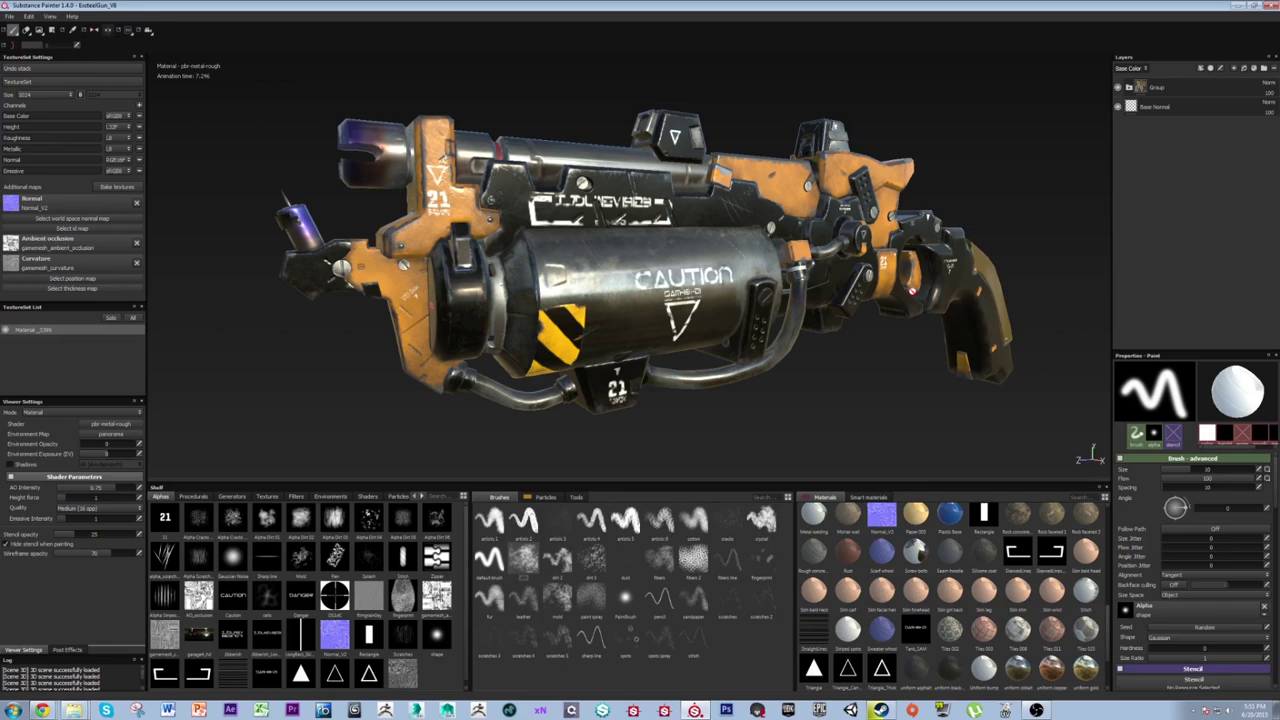
pyautogui.keyDown('alt'); pyautogui.moveTo(756, 314); pyautogui.dragTo(763, 333, button='right'); pyautogui.keyUp('alt')
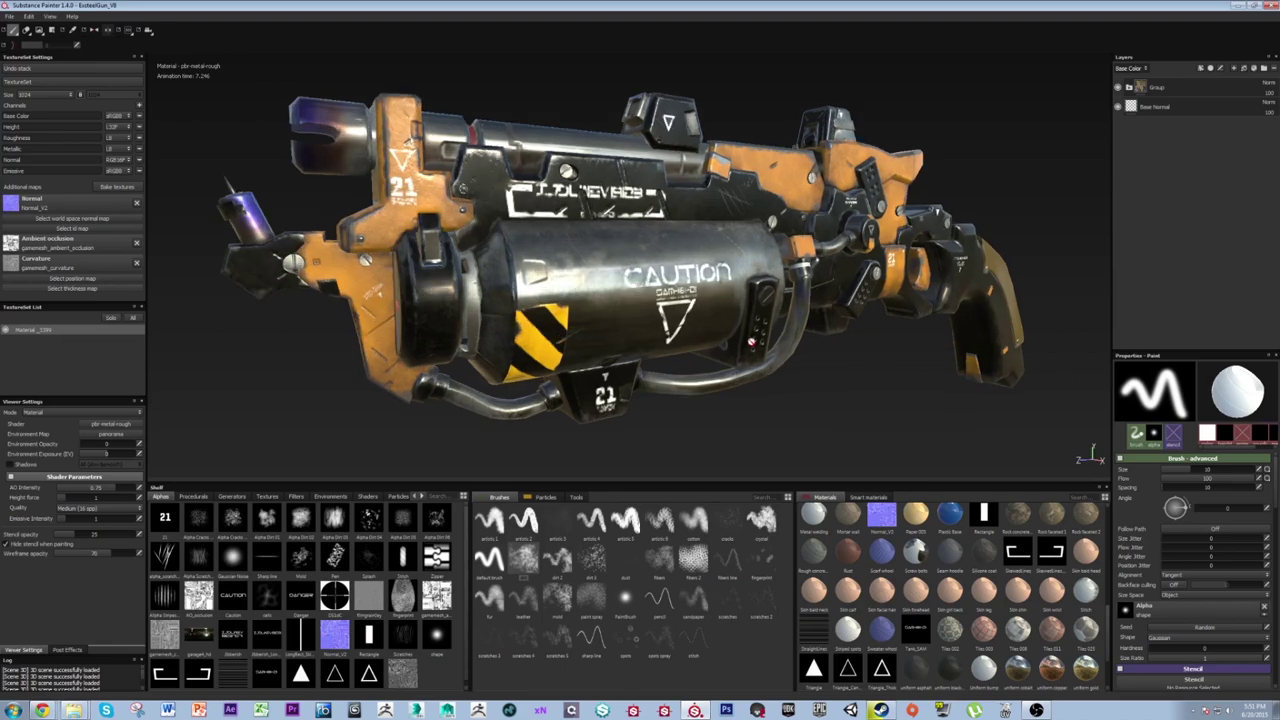